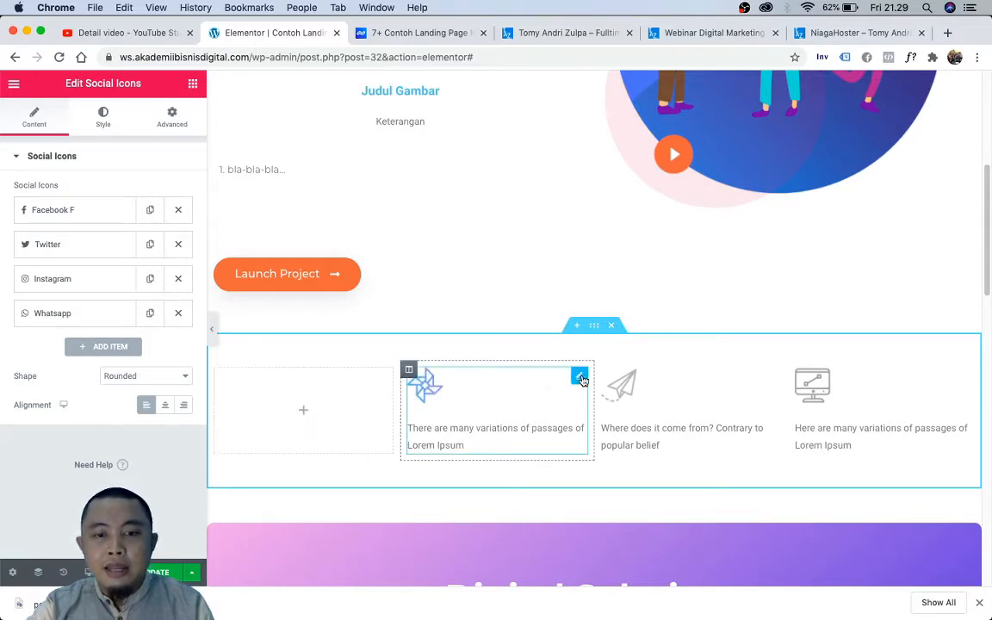
Step: Delete the pinwheel image box from the icon section, along with its emptied column and the empty first column
{"action": "right_click", "coordinate": [582, 380]}
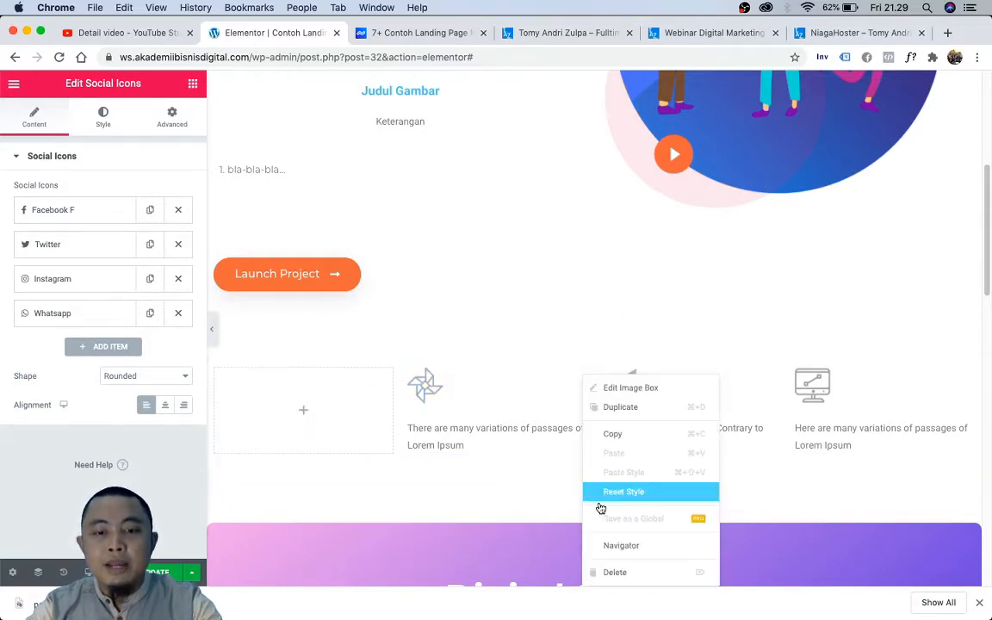
{"action": "left_click", "coordinate": [618, 573]}
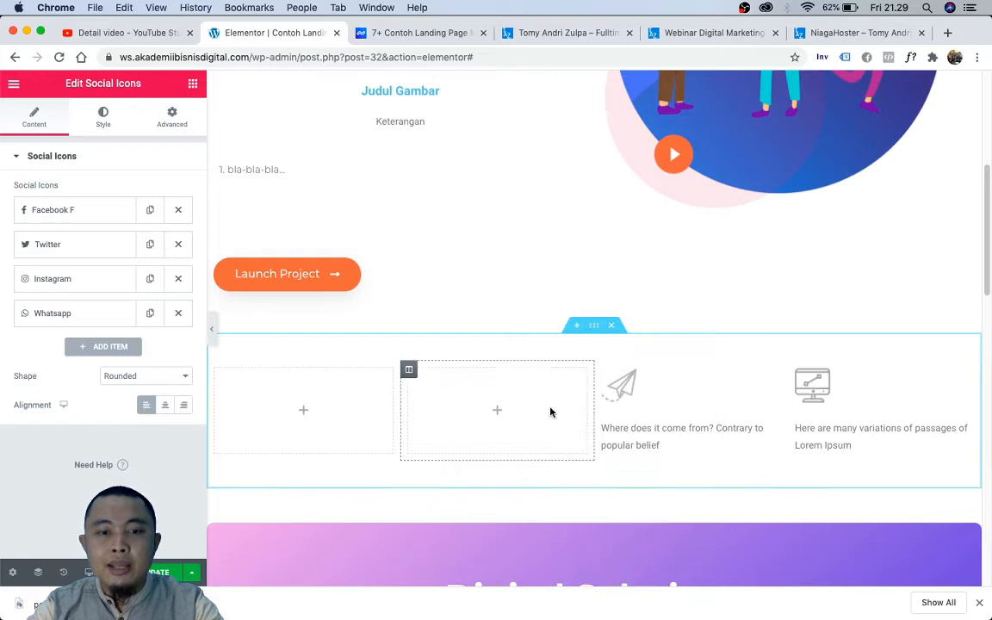
{"action": "right_click", "coordinate": [409, 373]}
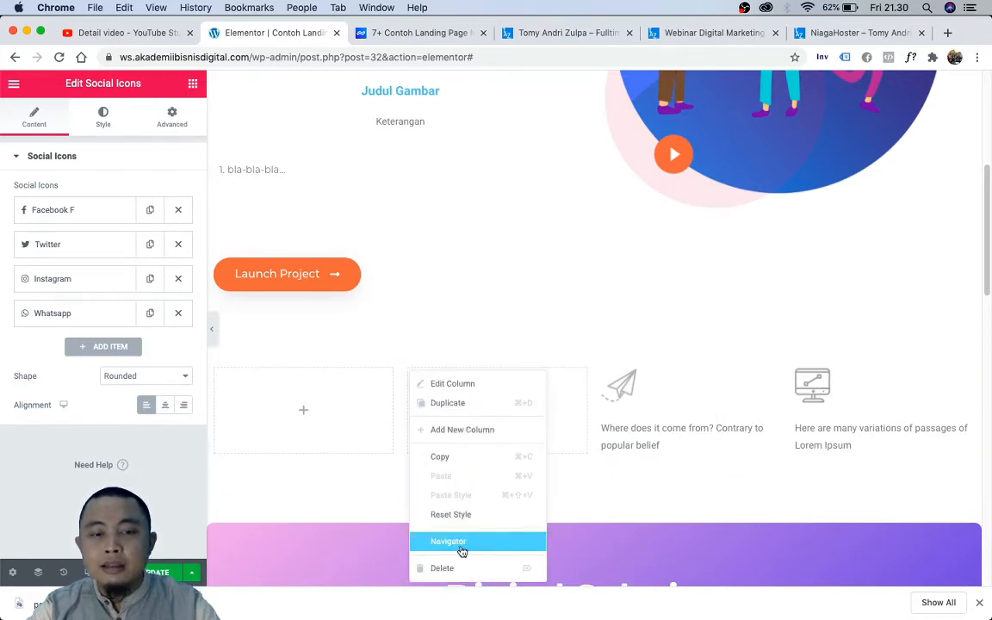
{"action": "key", "text": "Delete"}
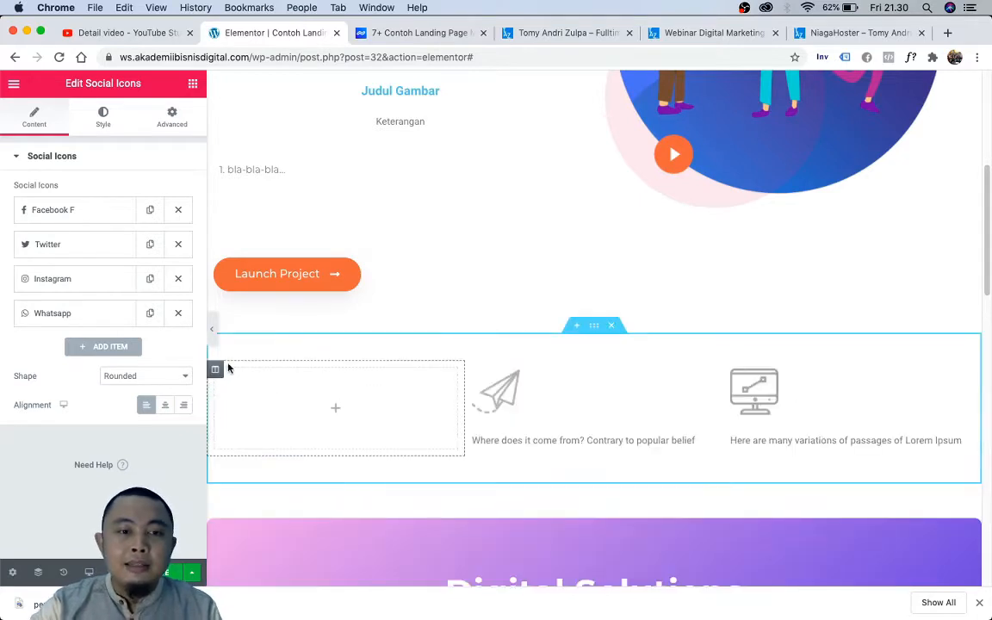
{"action": "right_click", "coordinate": [218, 368]}
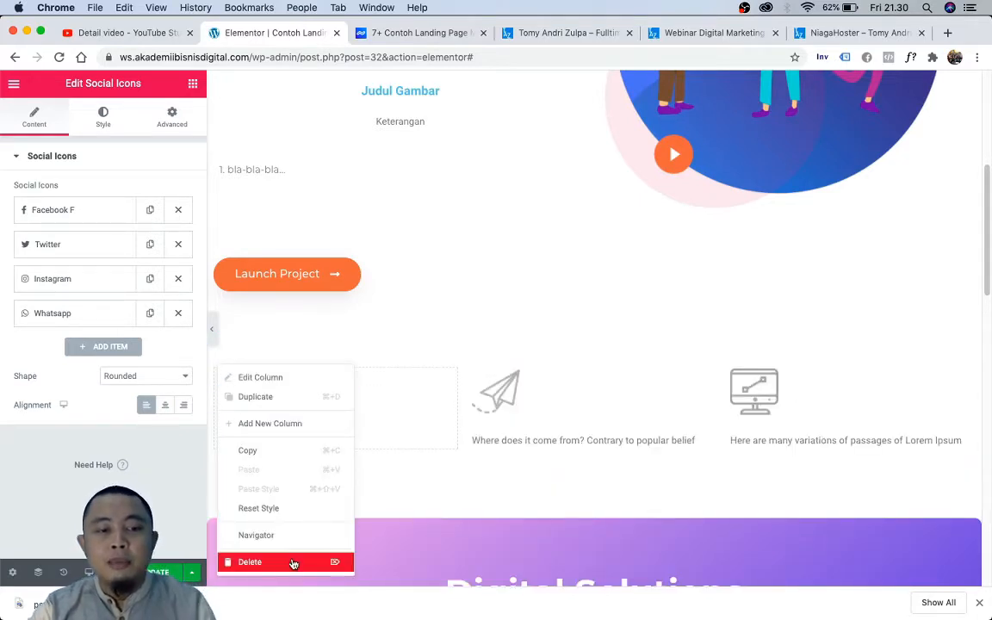
{"action": "key", "text": "Delete"}
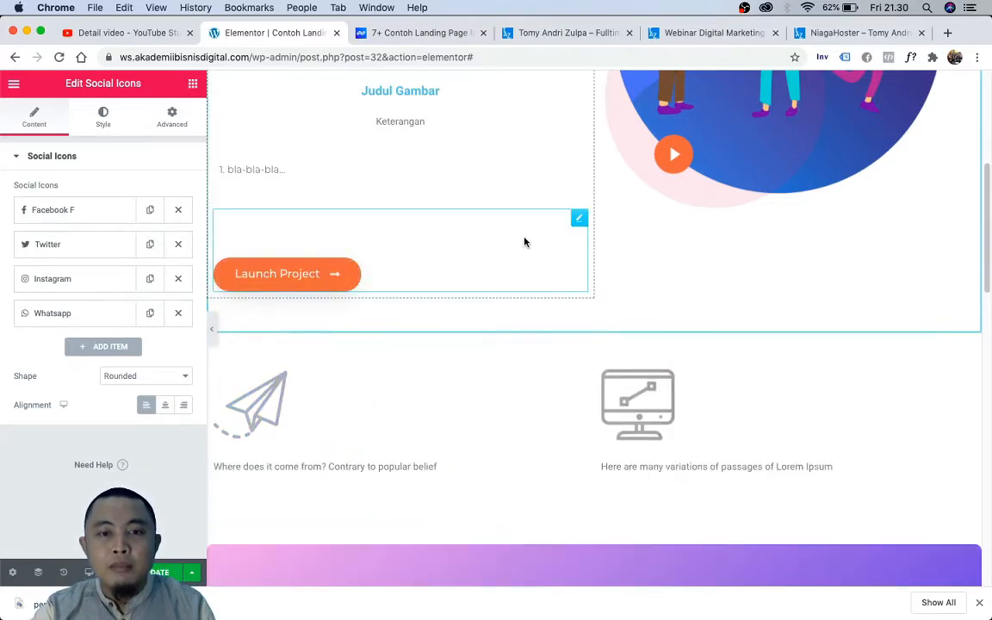
Step: Delete the Launch Project button below the numbered text in the hero section
{"action": "right_click", "coordinate": [582, 219]}
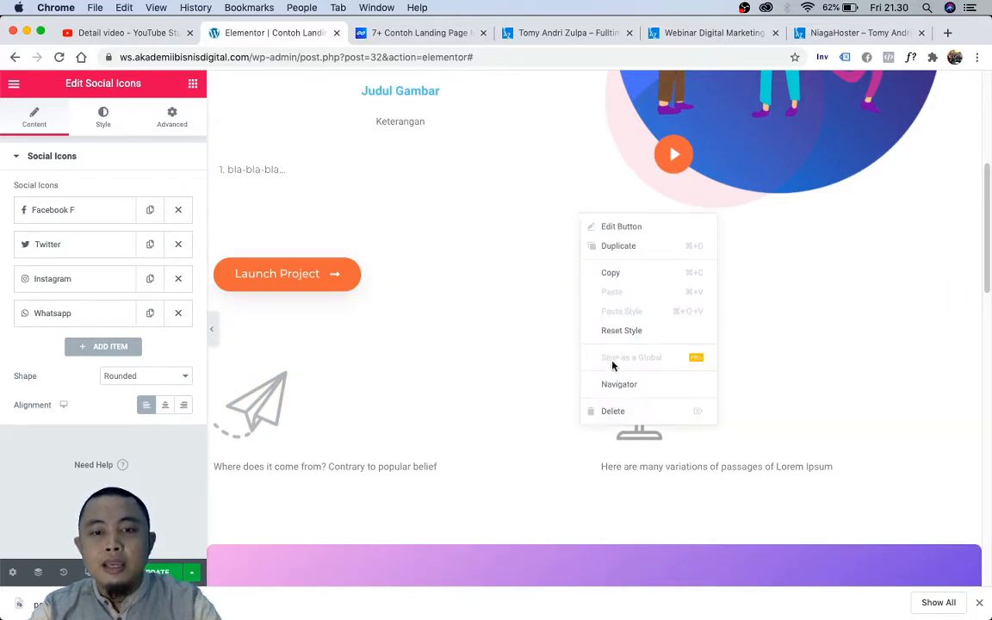
{"action": "left_click", "coordinate": [619, 413]}
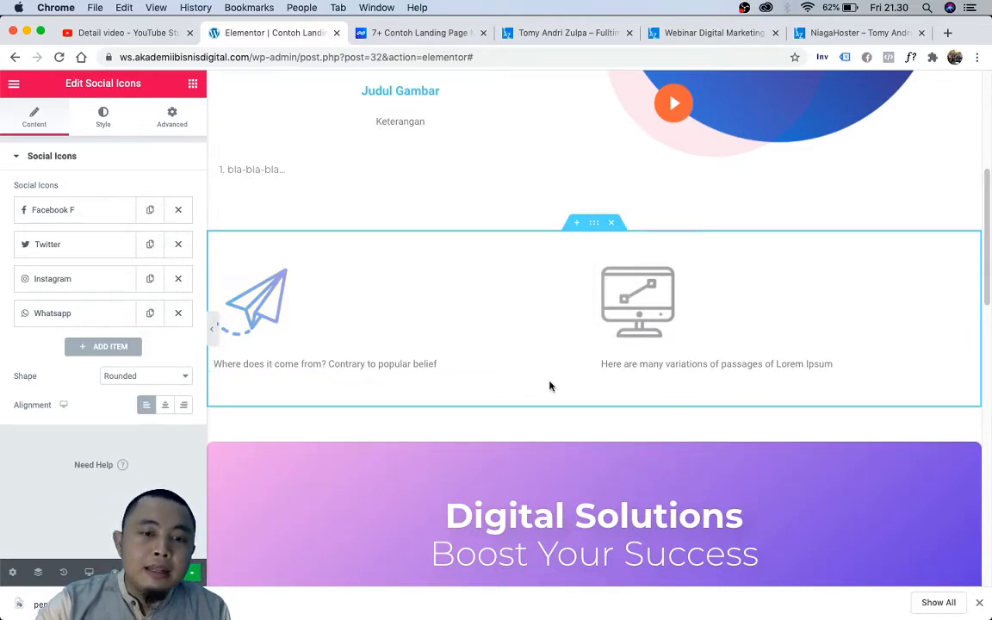
Step: Clear the page by deleting the icon, JUDUL hero, Digital Solutions, counter and Our Team sections
{"action": "scroll", "coordinate": [549, 387], "scroll_direction": "up", "scroll_amount": 3}
{"action": "scroll", "coordinate": [550, 388], "scroll_direction": "down", "scroll_amount": 3}
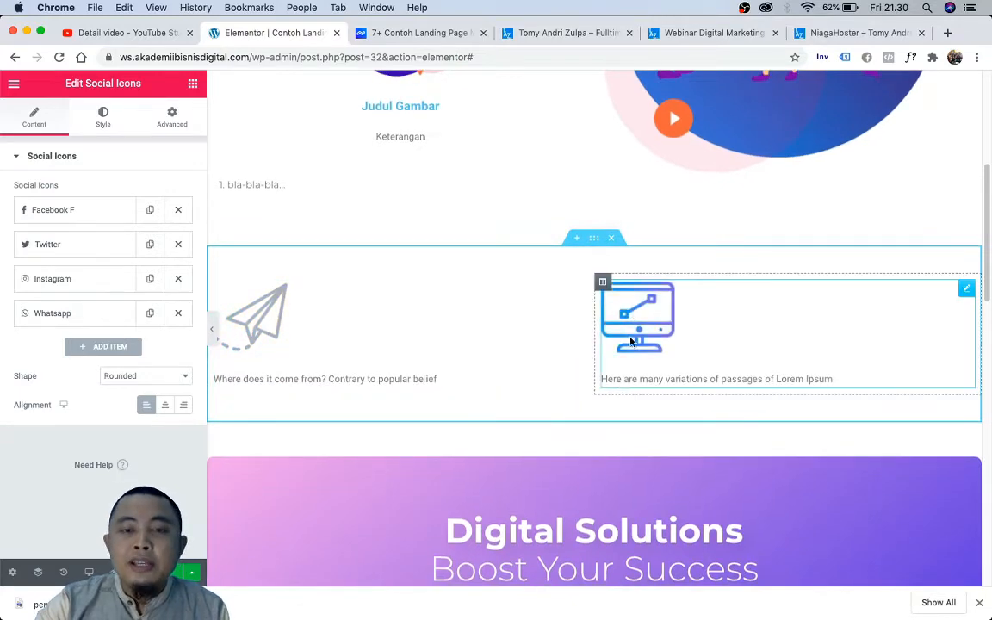
{"action": "scroll", "coordinate": [571, 350], "scroll_direction": "up", "scroll_amount": 3}
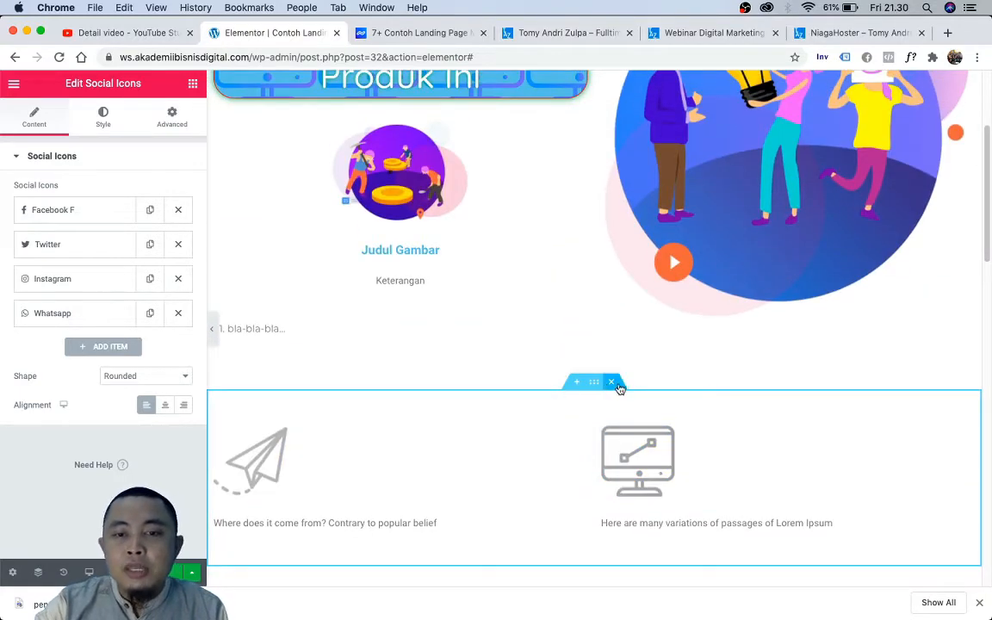
{"action": "scroll", "coordinate": [634, 433], "scroll_direction": "up", "scroll_amount": 2}
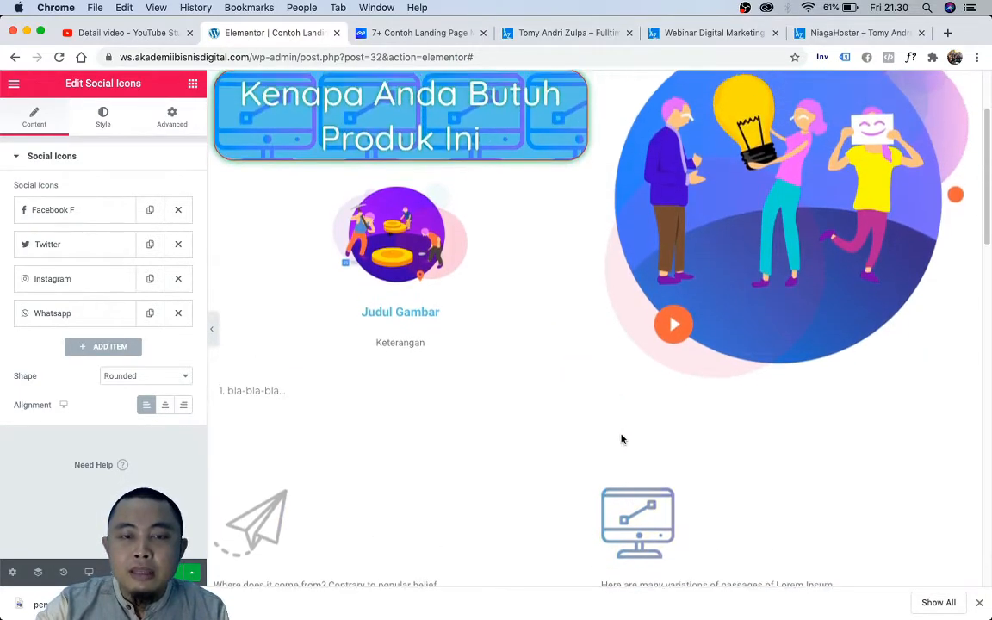
{"action": "scroll", "coordinate": [614, 434], "scroll_direction": "down", "scroll_amount": 4}
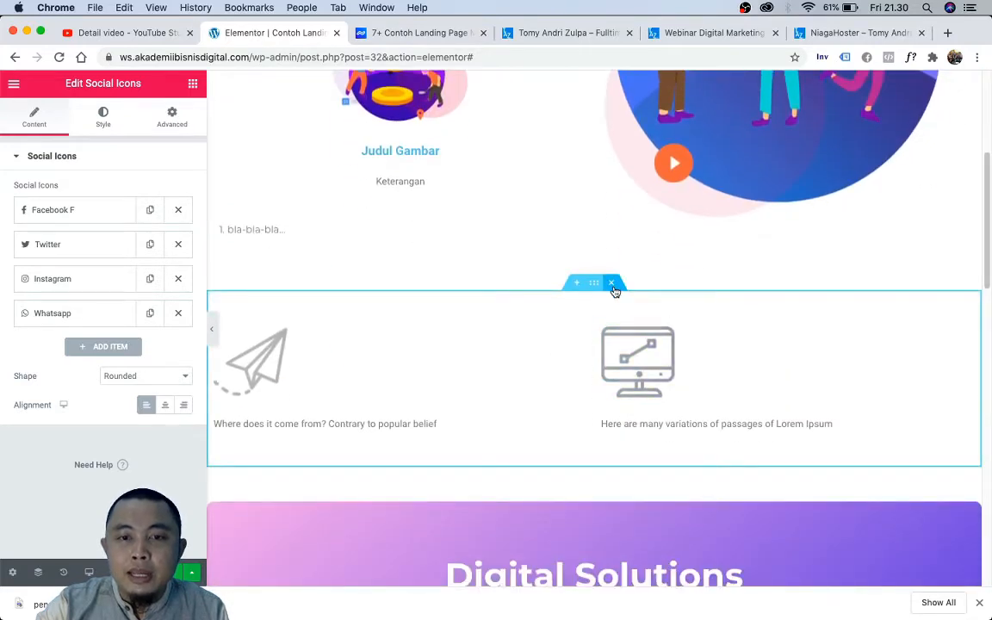
{"action": "left_click", "coordinate": [613, 287]}
{"action": "scroll", "coordinate": [614, 288], "scroll_direction": "up", "scroll_amount": 5}
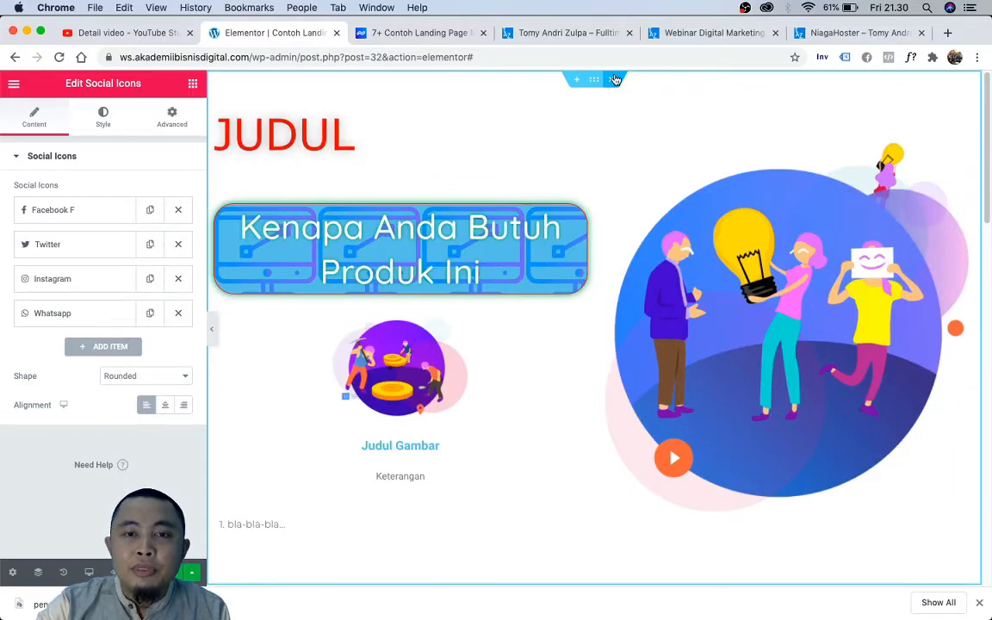
{"action": "left_click", "coordinate": [615, 79]}
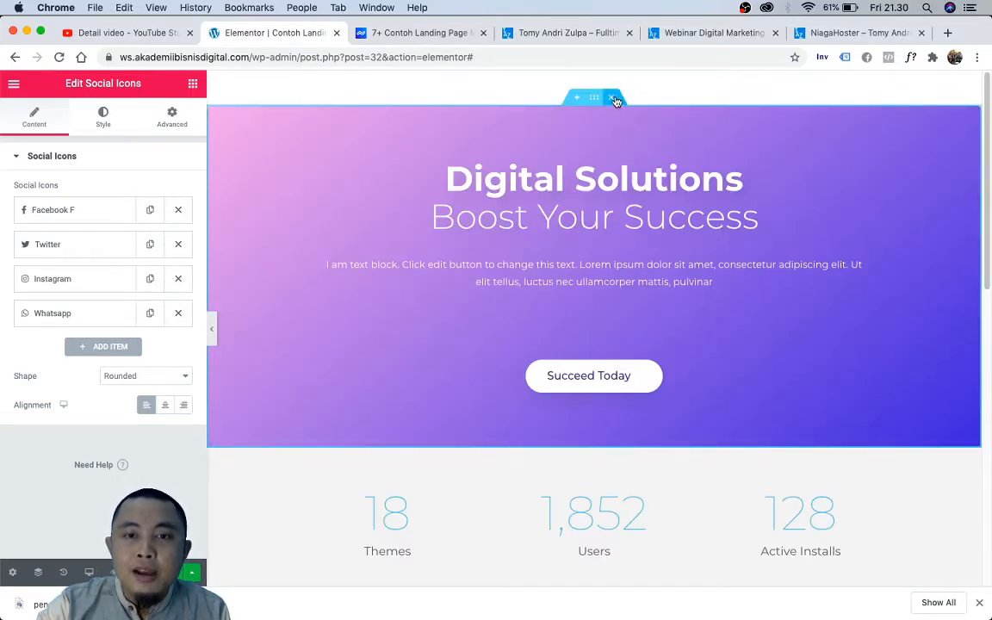
{"action": "left_click", "coordinate": [614, 99]}
{"action": "left_click", "coordinate": [613, 80]}
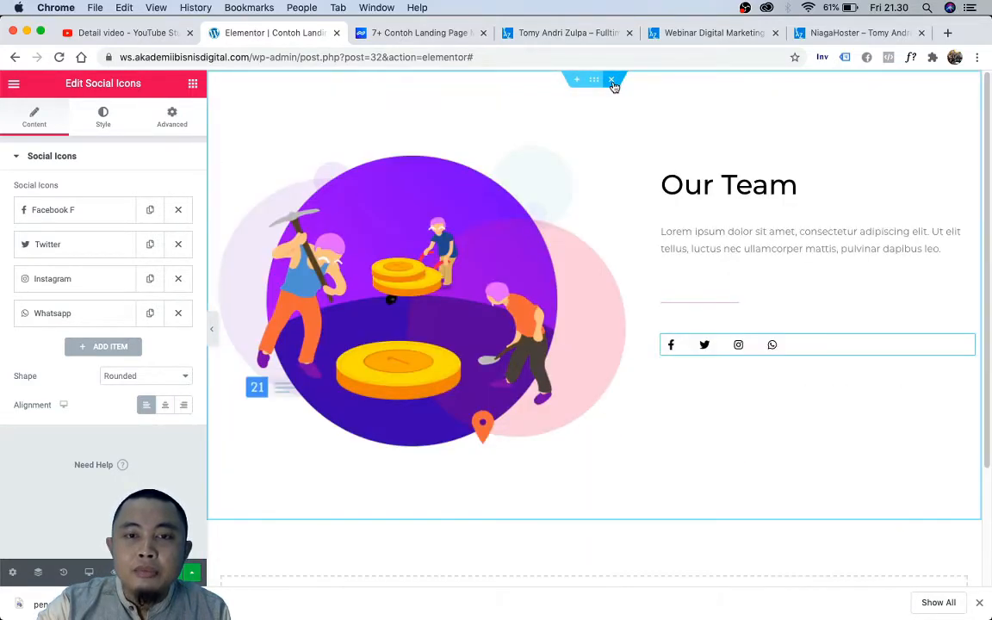
{"action": "left_click", "coordinate": [612, 79]}
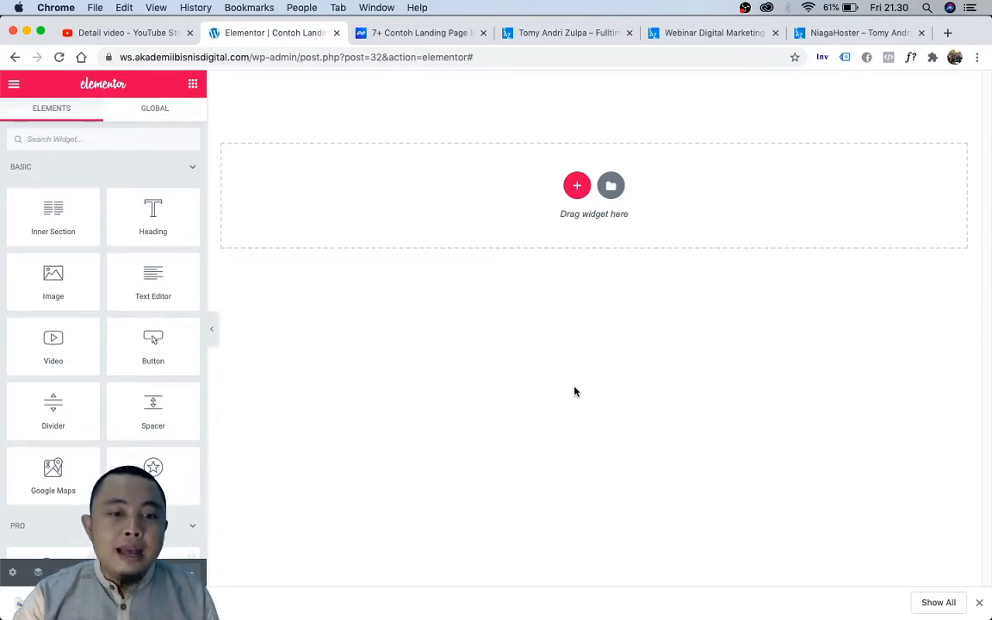
Step: Switch to the PowerPoint slide show to read the "4 Hal yang Harus Ada" slide, and return to the Elementor page in Chrome
{"action": "key", "text": "super+Tab"}
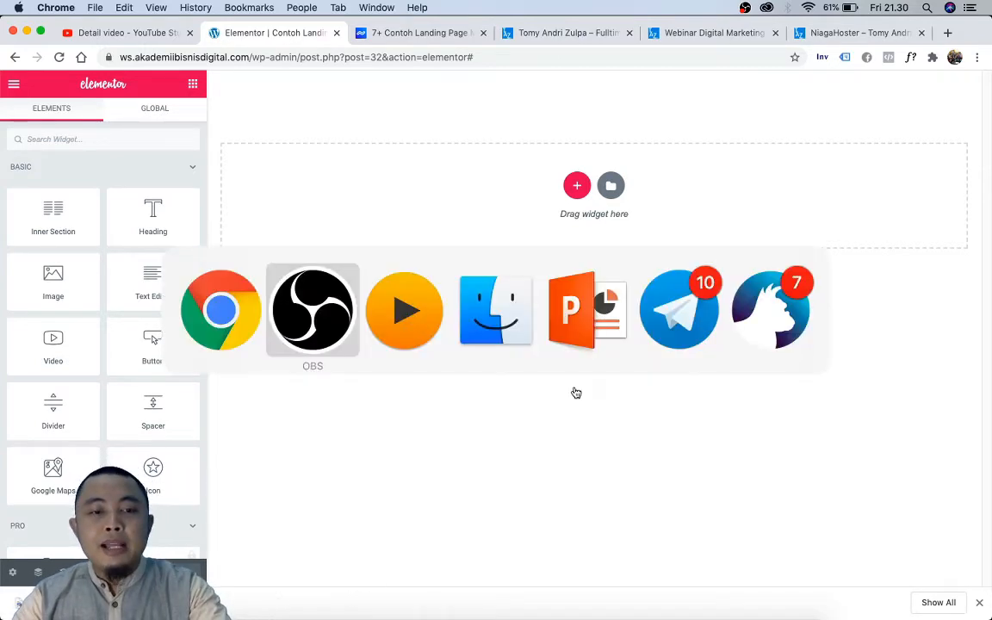
{"action": "key", "text": "super+Tab"}
{"action": "key", "text": "super+Tab"}
{"action": "key", "text": "super+Tab"}
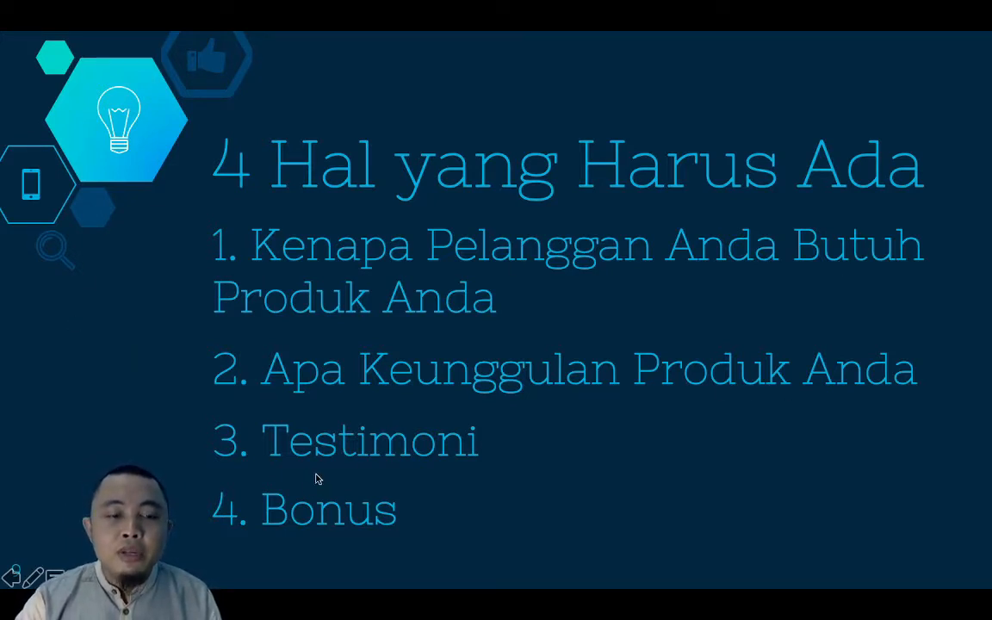
{"action": "key", "text": "super+Tab"}
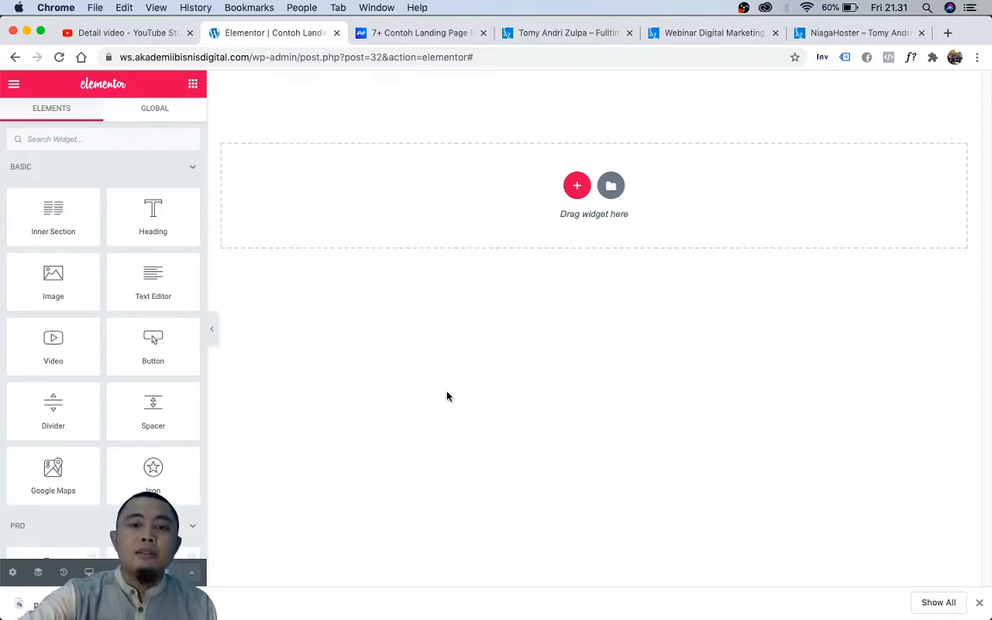
Step: Add four single-column sections to the blank page, one below the other
{"action": "left_click", "coordinate": [578, 186]}
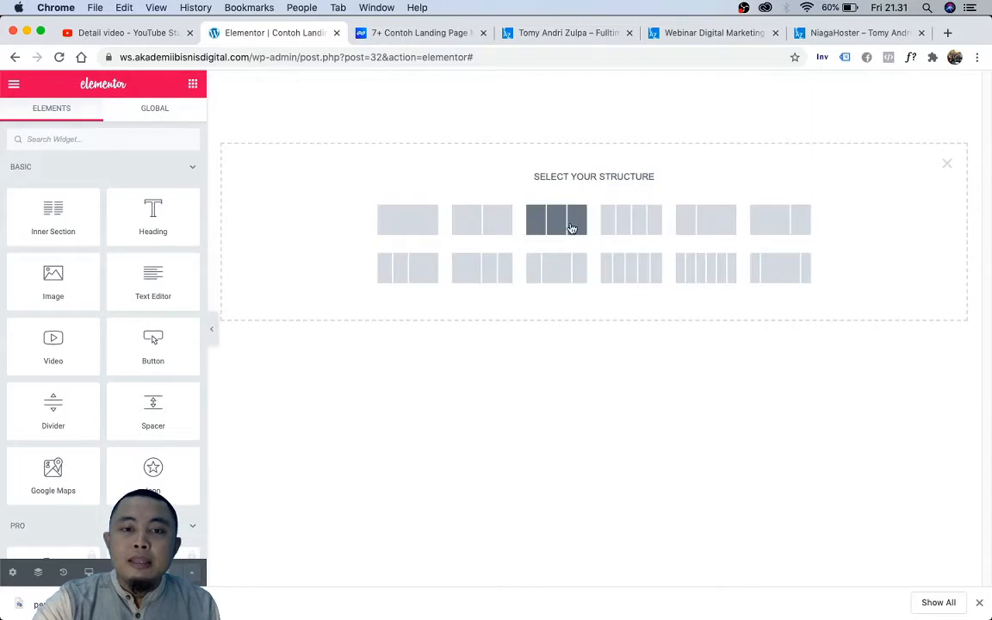
{"action": "left_click", "coordinate": [399, 229]}
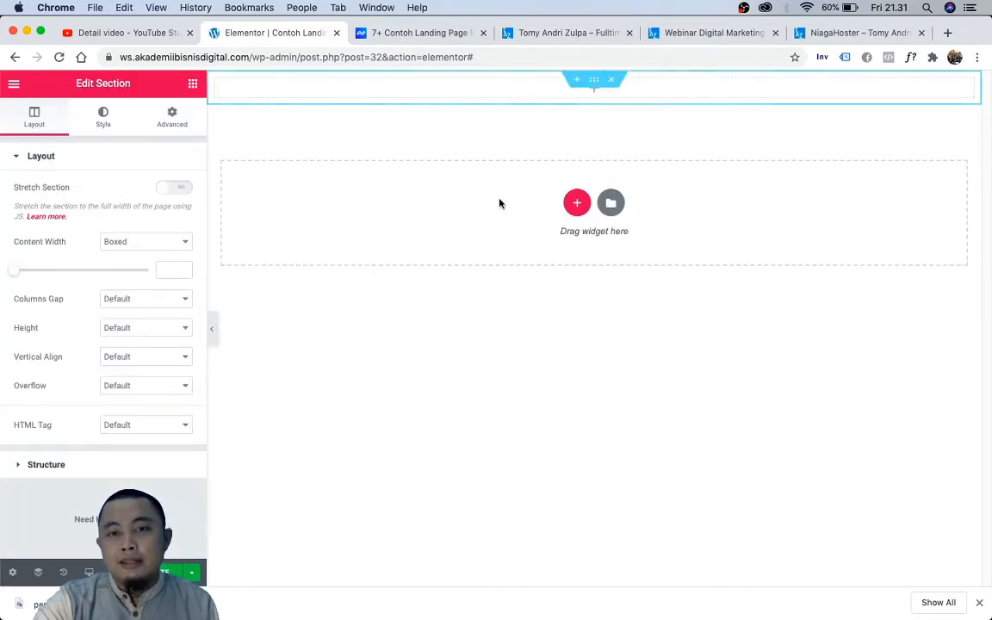
{"action": "left_click", "coordinate": [577, 201]}
{"action": "left_click", "coordinate": [412, 240]}
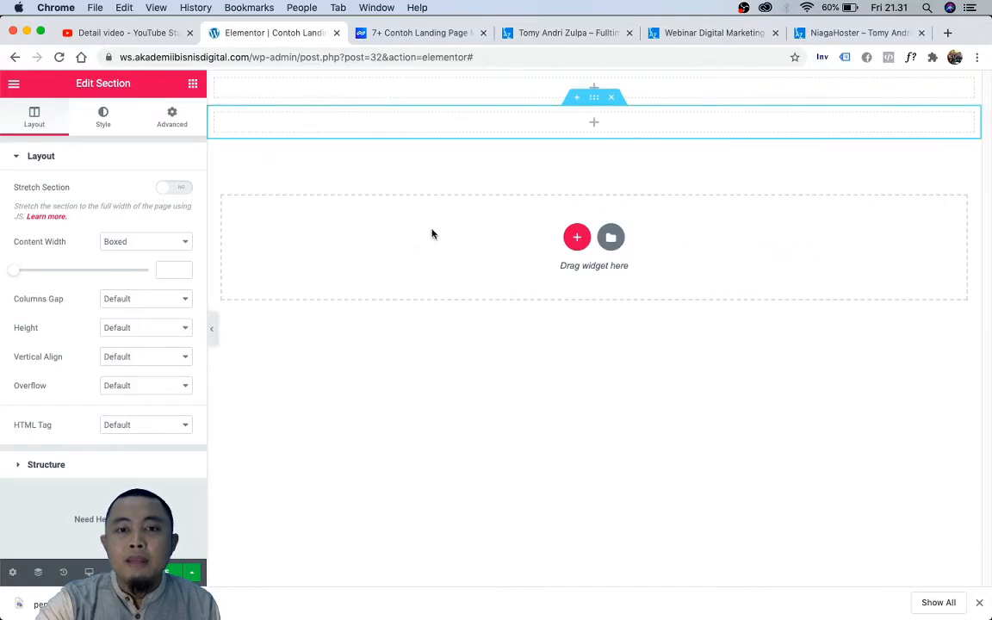
{"action": "left_click", "coordinate": [576, 235]}
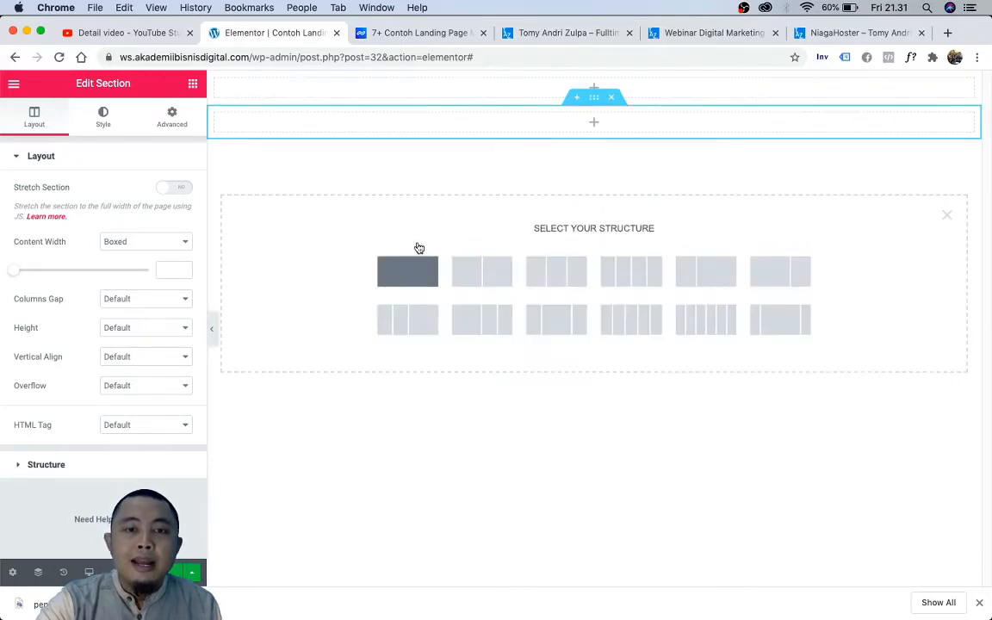
{"action": "left_click", "coordinate": [415, 268]}
{"action": "left_click", "coordinate": [576, 270]}
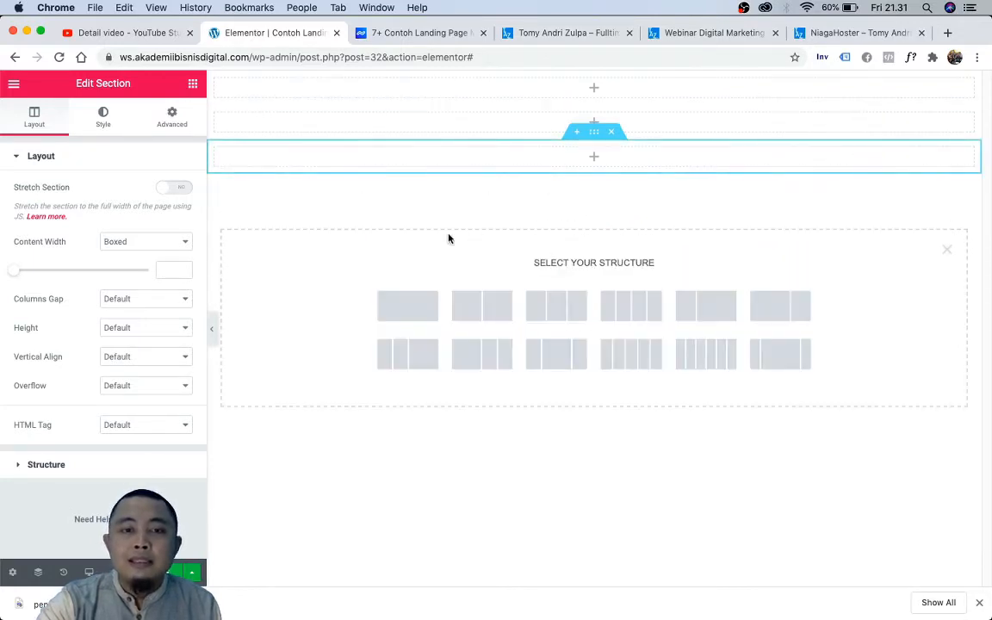
{"action": "left_click", "coordinate": [400, 301]}
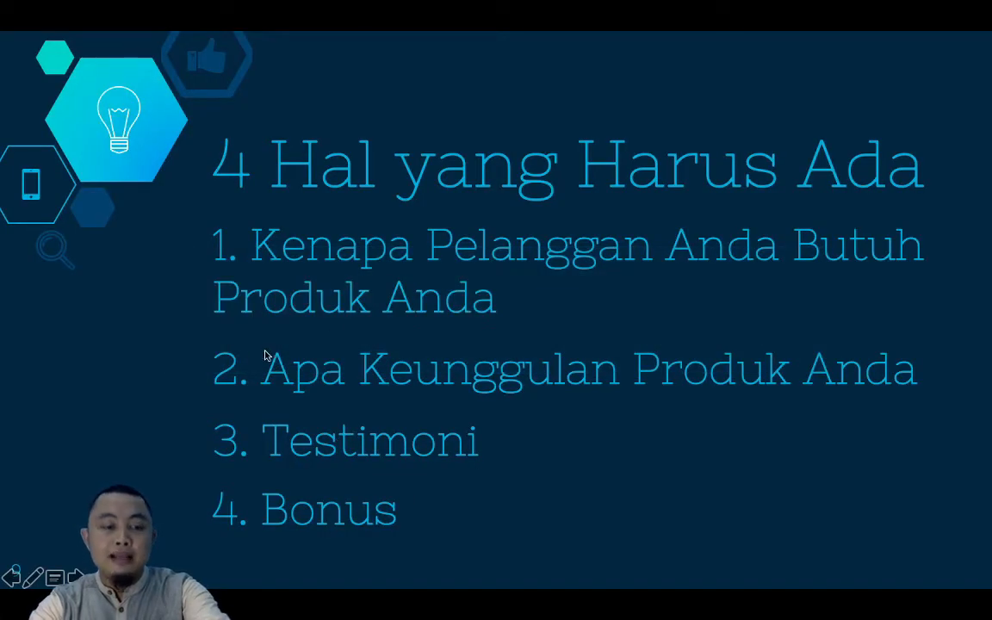
Step: Return from the slide to the Elementor page and delete all four empty single-column sections
{"action": "key", "text": "super+Tab"}
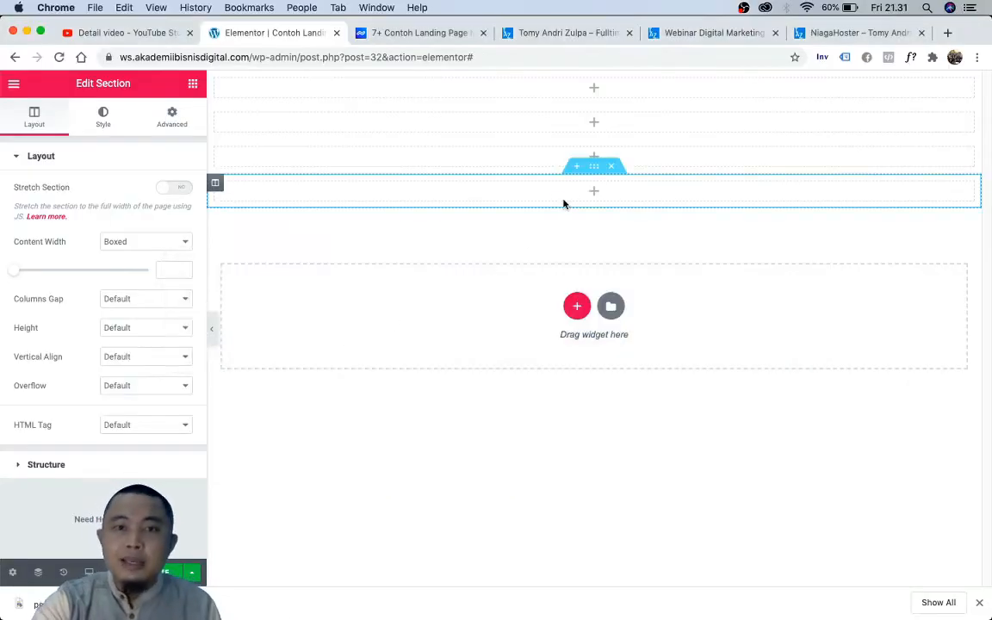
{"action": "left_click", "coordinate": [614, 165]}
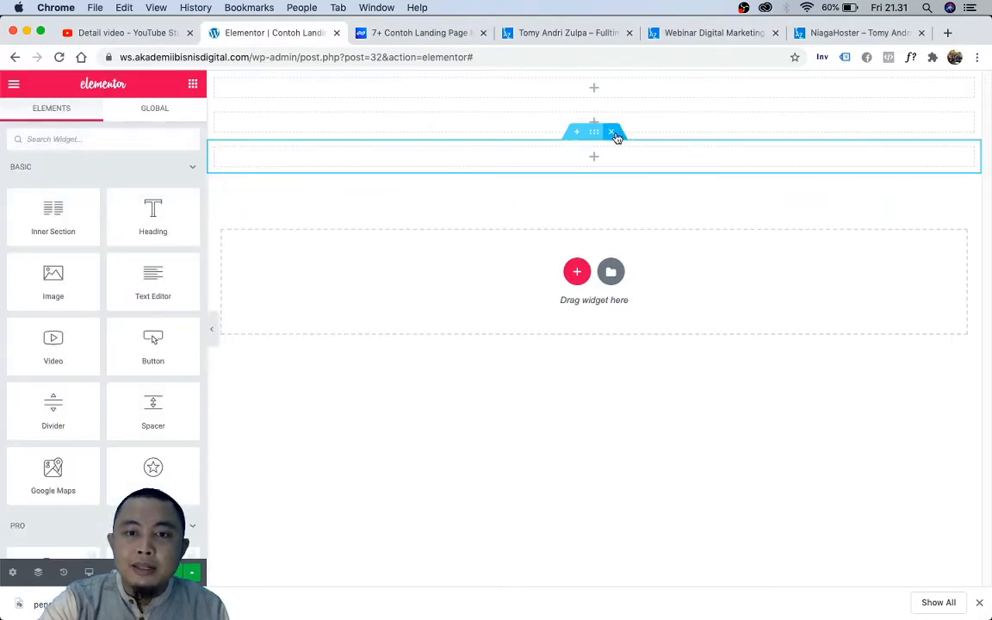
{"action": "left_click", "coordinate": [615, 134]}
{"action": "left_click", "coordinate": [609, 100]}
{"action": "left_click", "coordinate": [611, 79]}
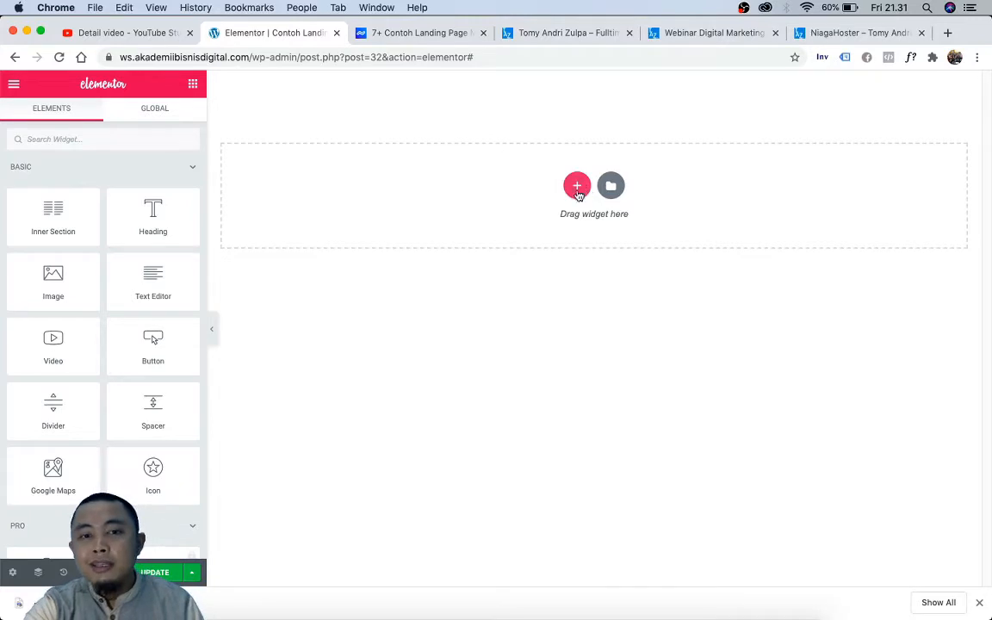
Step: Build three stacked single-column sections on the blank page
{"action": "left_click", "coordinate": [575, 188]}
{"action": "left_click", "coordinate": [422, 231]}
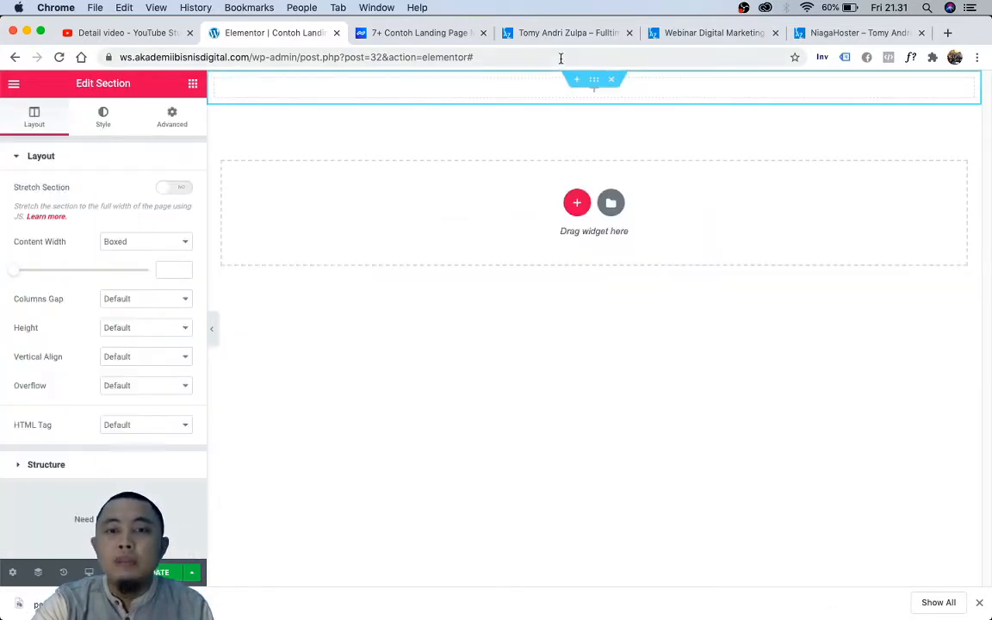
{"action": "left_click", "coordinate": [576, 203]}
{"action": "left_click", "coordinate": [439, 243]}
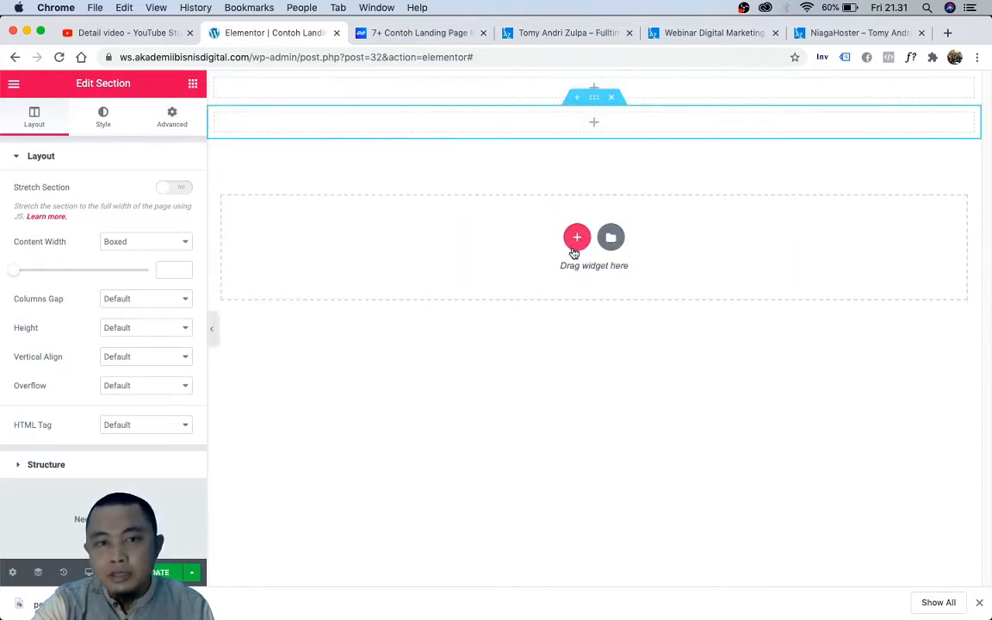
{"action": "left_click", "coordinate": [574, 236]}
{"action": "left_click", "coordinate": [405, 270]}
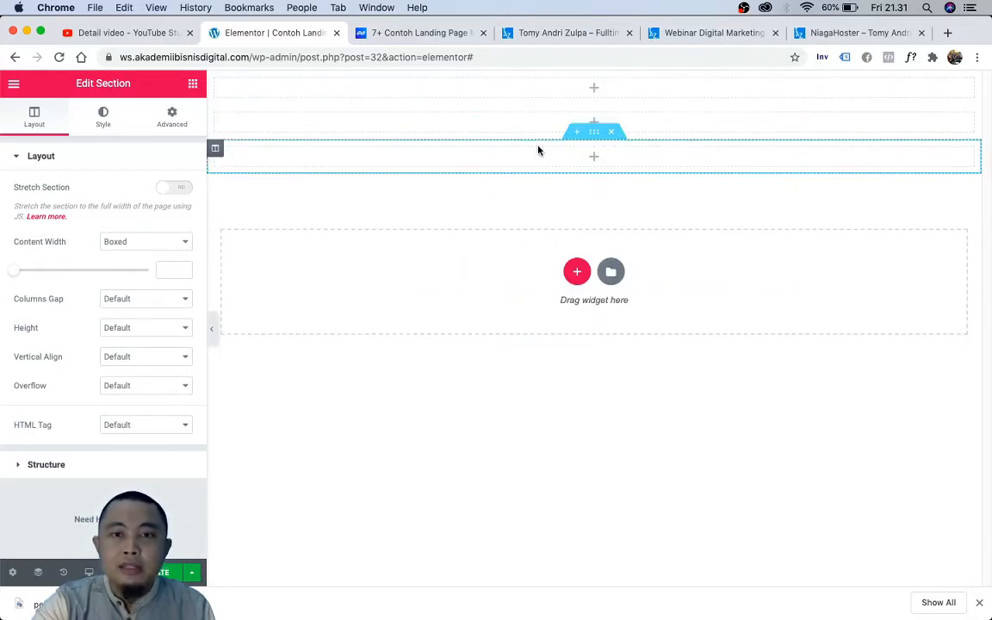
{"action": "left_click", "coordinate": [574, 274]}
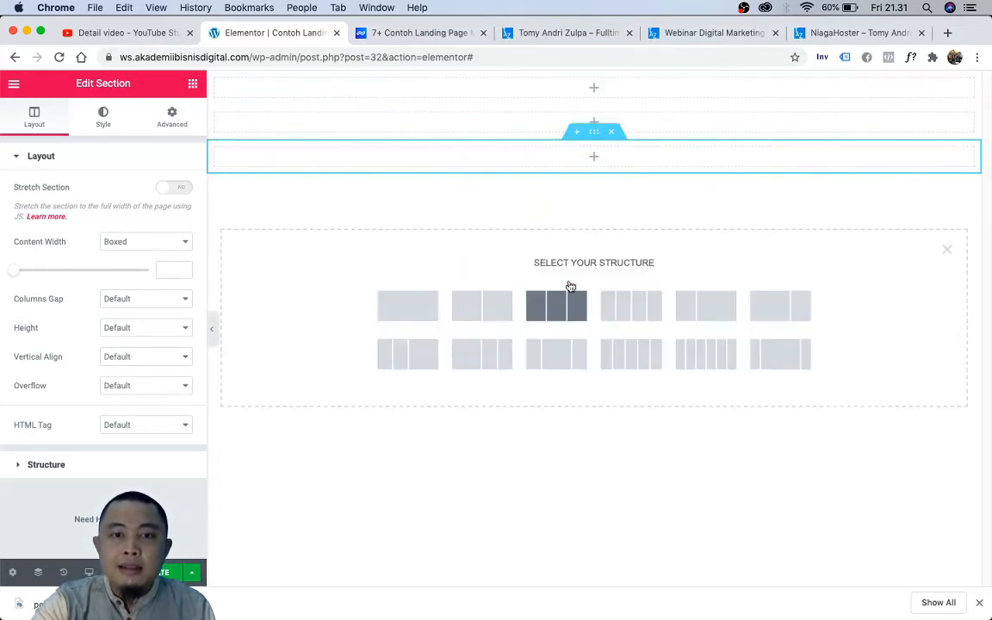
{"action": "left_click", "coordinate": [455, 303]}
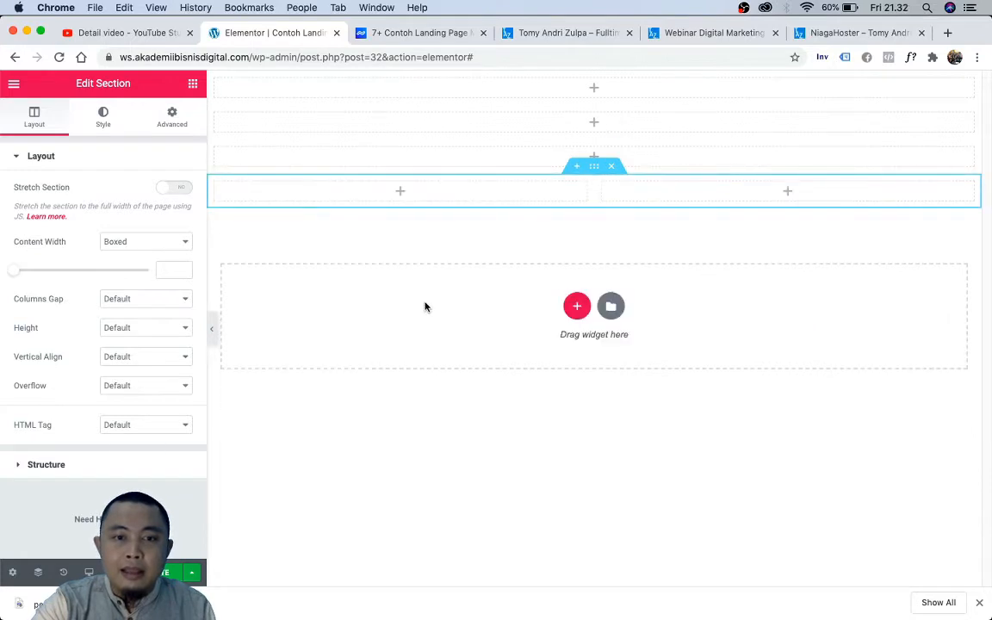
{"action": "left_click", "coordinate": [613, 168]}
Step: Add a fourth single-column section below the three empty ones
{"action": "left_click", "coordinate": [576, 271]}
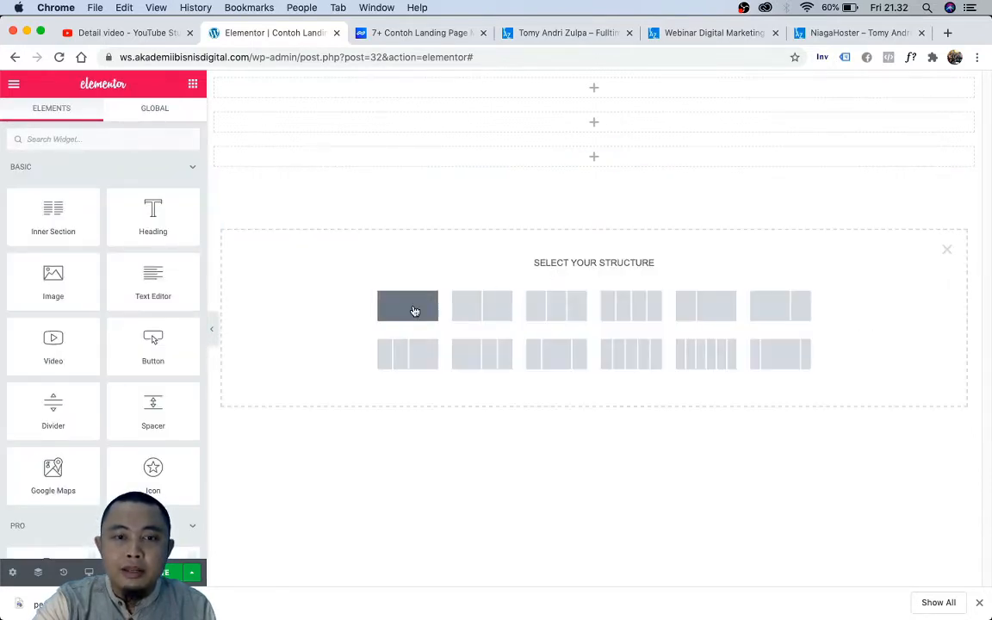
{"action": "left_click", "coordinate": [415, 304]}
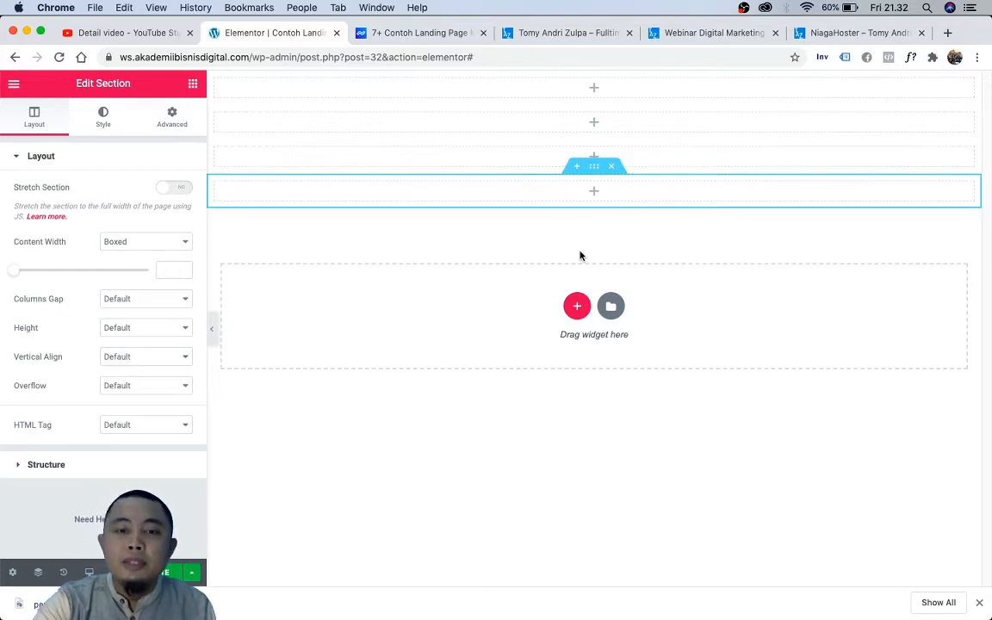
Step: Place a two-column inner section inside the first of the four empty sections
{"action": "left_click", "coordinate": [576, 305]}
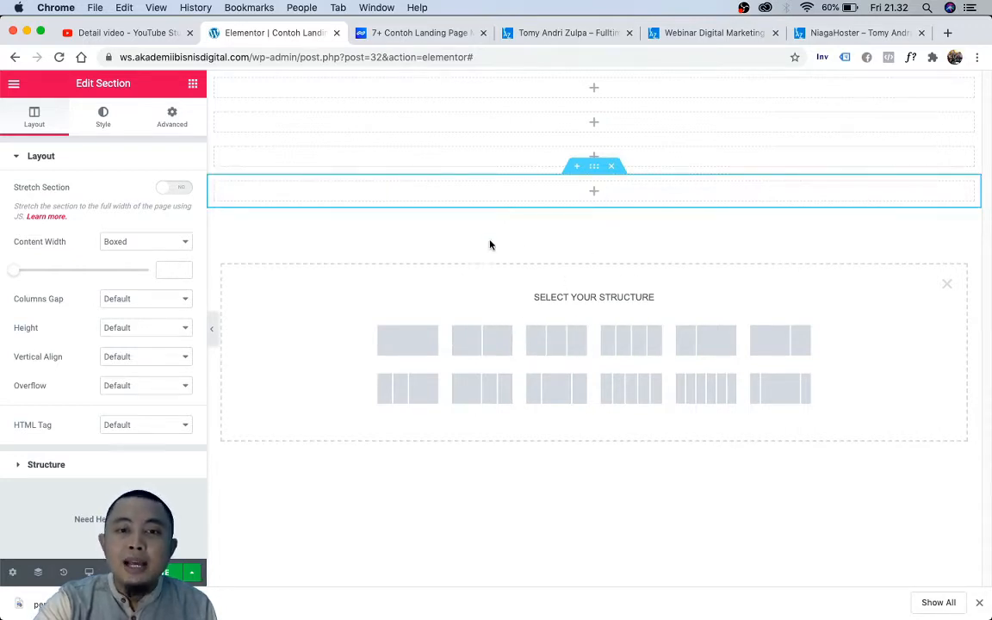
{"action": "left_click", "coordinate": [193, 83]}
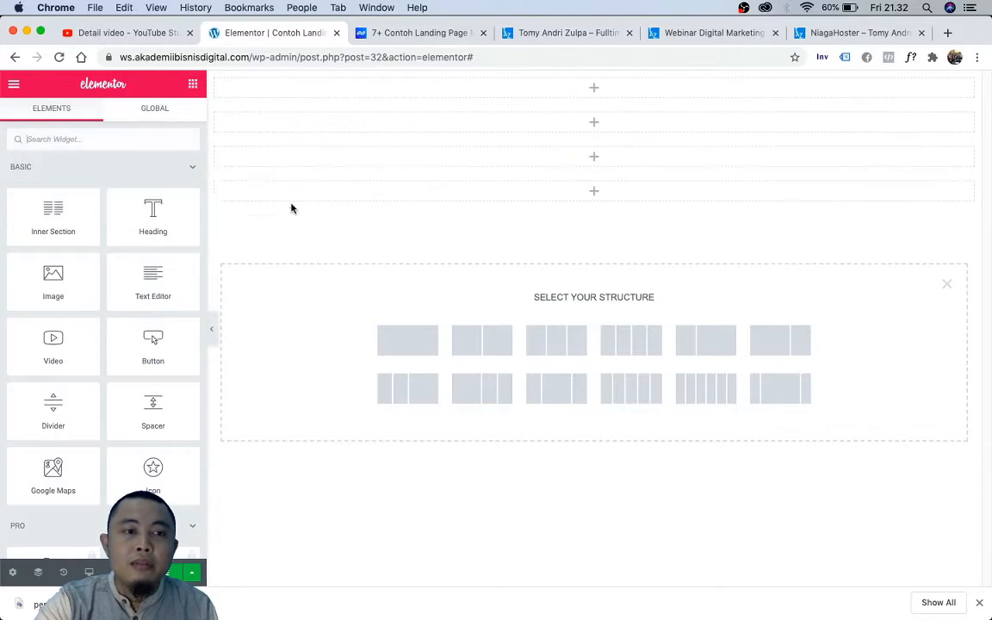
{"action": "left_click_drag", "start_coordinate": [43, 223], "coordinate": [494, 84]}
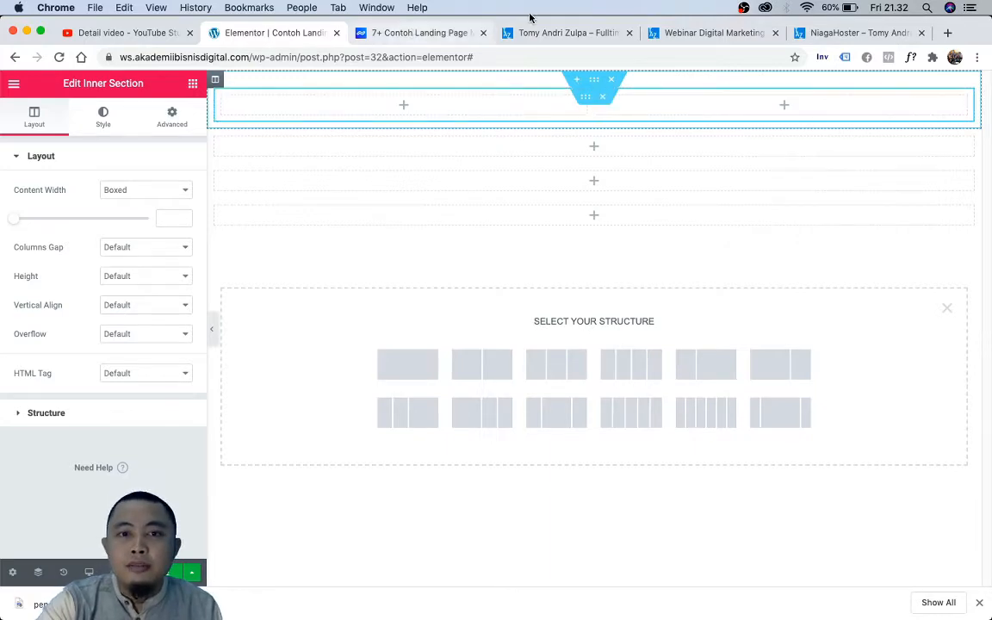
Step: Switch to the sample personal website and examine how its introduction and product cards are laid out
{"action": "left_click", "coordinate": [571, 33]}
{"action": "scroll", "coordinate": [573, 182], "scroll_direction": "up", "scroll_amount": 5}
{"action": "scroll", "coordinate": [573, 182], "scroll_direction": "down", "scroll_amount": 8}
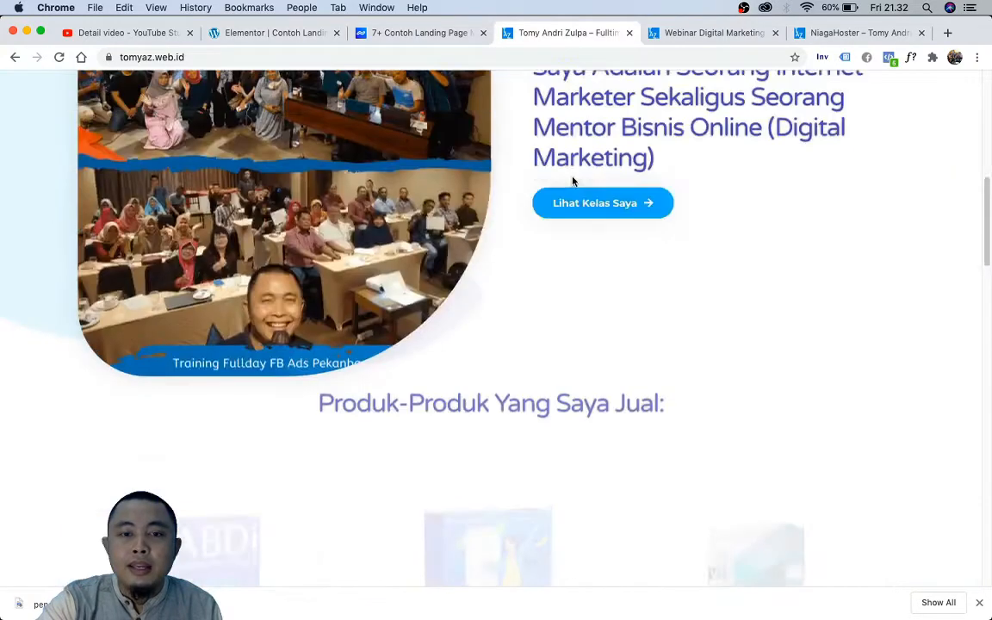
{"action": "scroll", "coordinate": [558, 190], "scroll_direction": "down", "scroll_amount": 3}
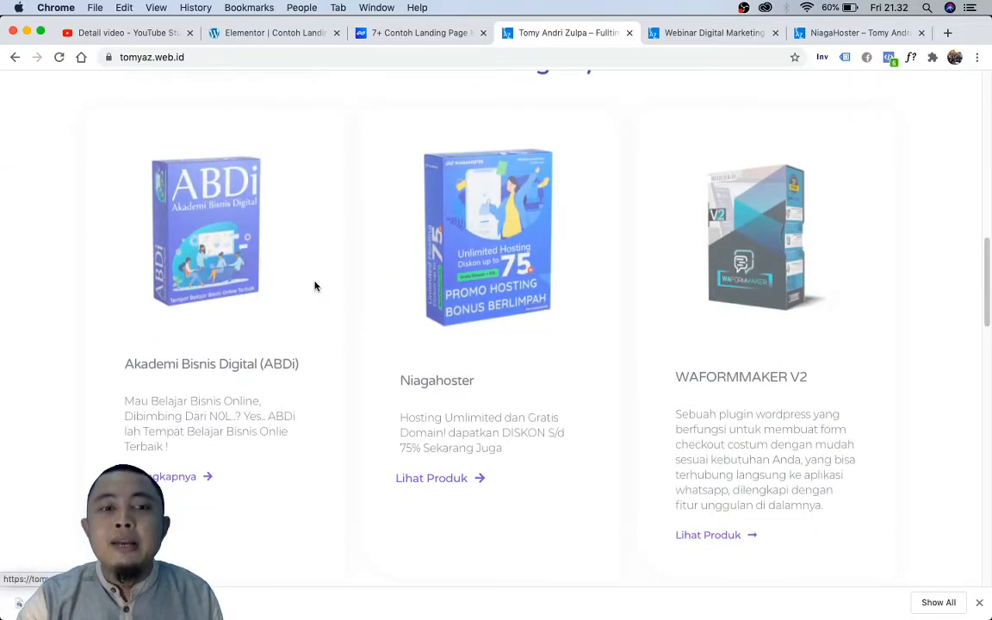
{"action": "scroll", "coordinate": [315, 284], "scroll_direction": "down", "scroll_amount": 3}
{"action": "scroll", "coordinate": [317, 286], "scroll_direction": "up", "scroll_amount": 10}
{"action": "scroll", "coordinate": [317, 286], "scroll_direction": "down", "scroll_amount": 10}
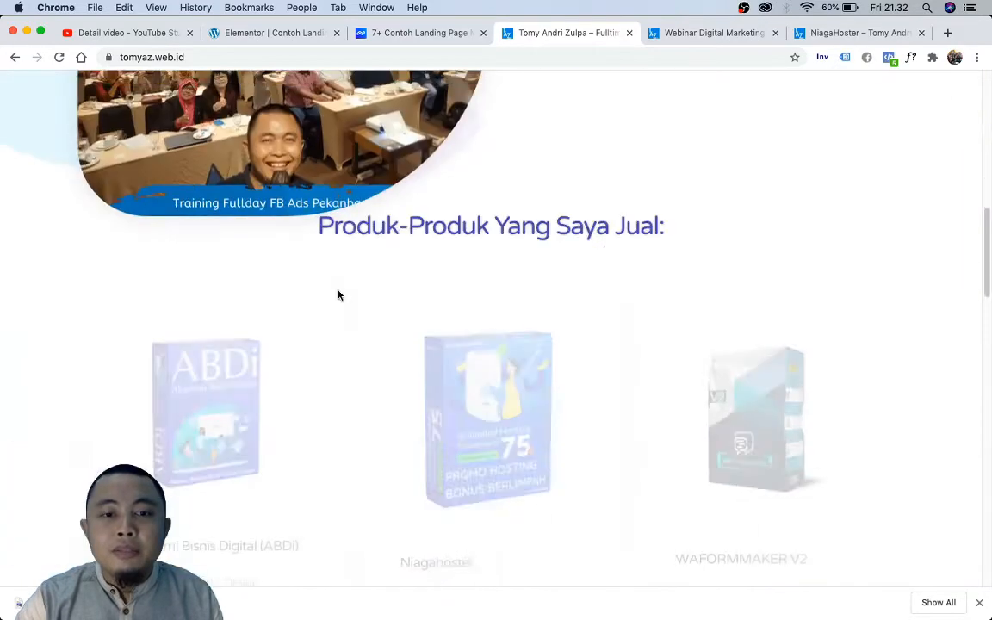
{"action": "scroll", "coordinate": [388, 264], "scroll_direction": "down", "scroll_amount": 1}
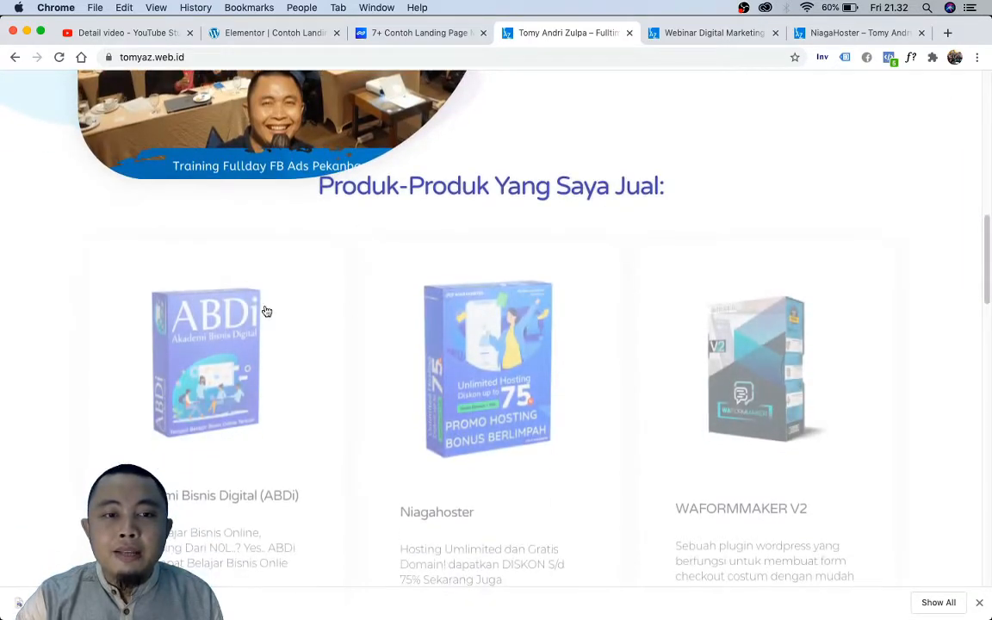
{"action": "scroll", "coordinate": [505, 323], "scroll_direction": "down", "scroll_amount": 5}
{"action": "scroll", "coordinate": [361, 302], "scroll_direction": "down", "scroll_amount": 1}
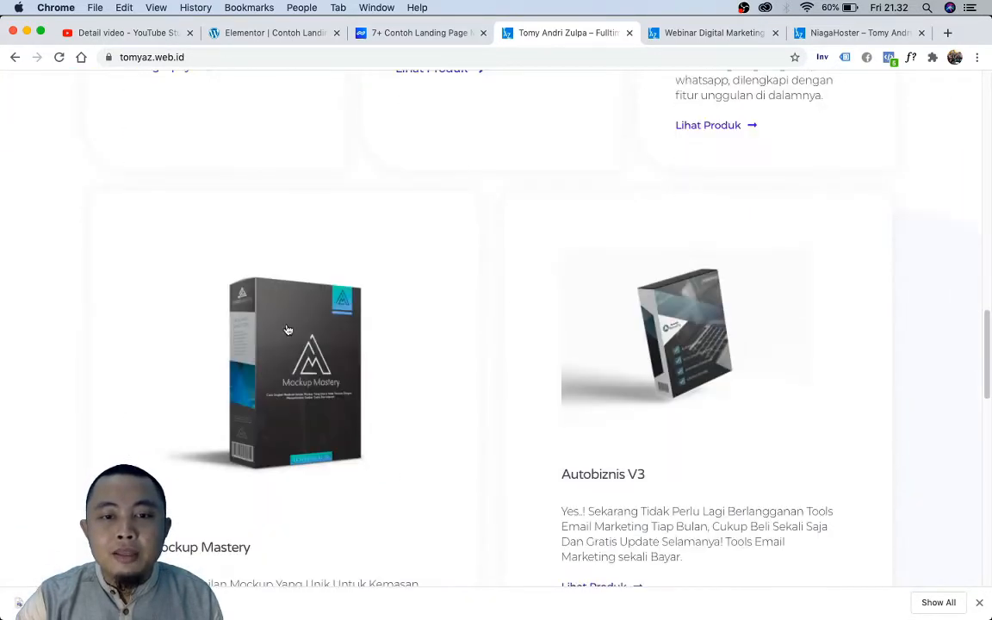
Step: Examine the seminar, quote and closing sections of the sample website, looking back at its product cards
{"action": "scroll", "coordinate": [678, 323], "scroll_direction": "down", "scroll_amount": 7}
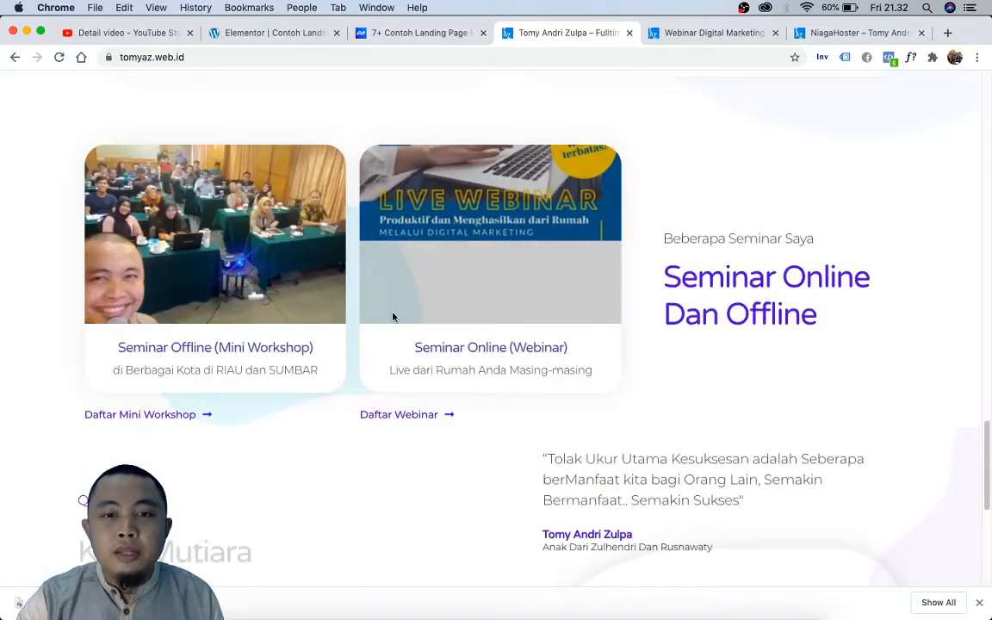
{"action": "scroll", "coordinate": [651, 295], "scroll_direction": "down", "scroll_amount": 3}
{"action": "scroll", "coordinate": [517, 275], "scroll_direction": "down", "scroll_amount": 6}
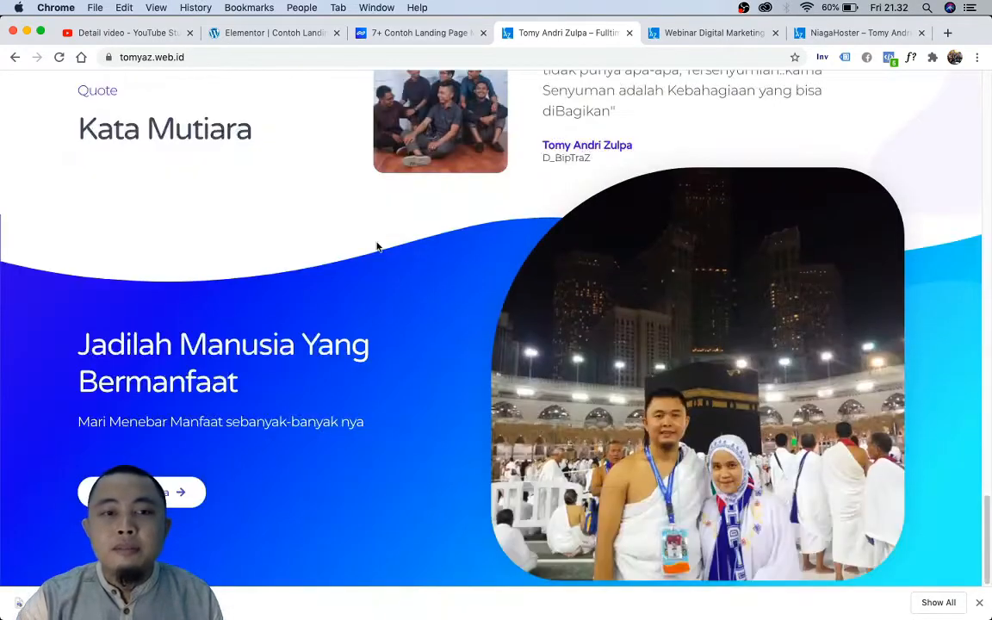
{"action": "scroll", "coordinate": [376, 248], "scroll_direction": "up", "scroll_amount": 2}
{"action": "scroll", "coordinate": [462, 217], "scroll_direction": "down", "scroll_amount": 2}
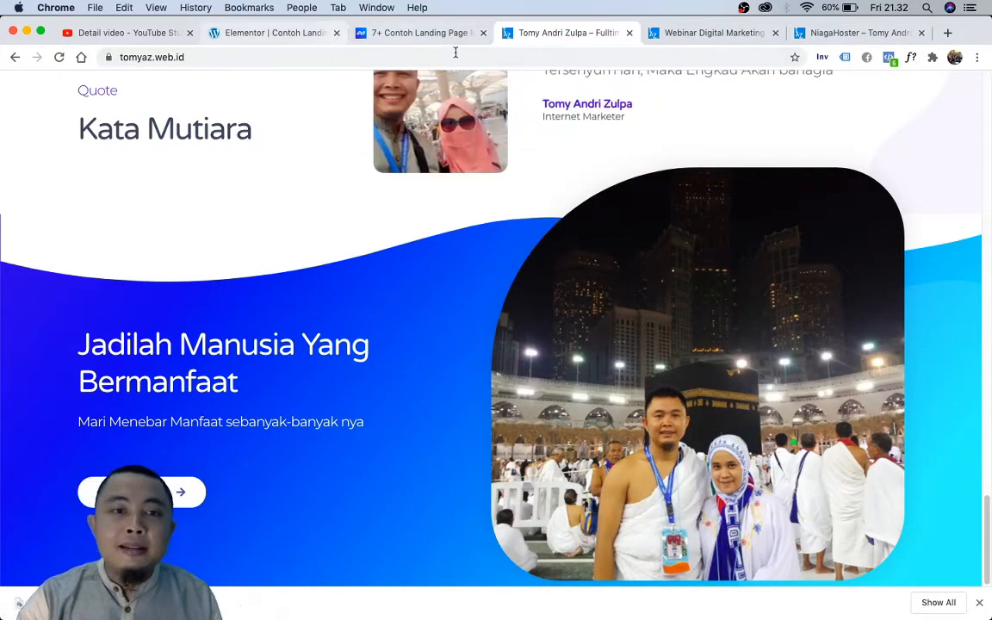
{"action": "scroll", "coordinate": [521, 138], "scroll_direction": "down", "scroll_amount": 10}
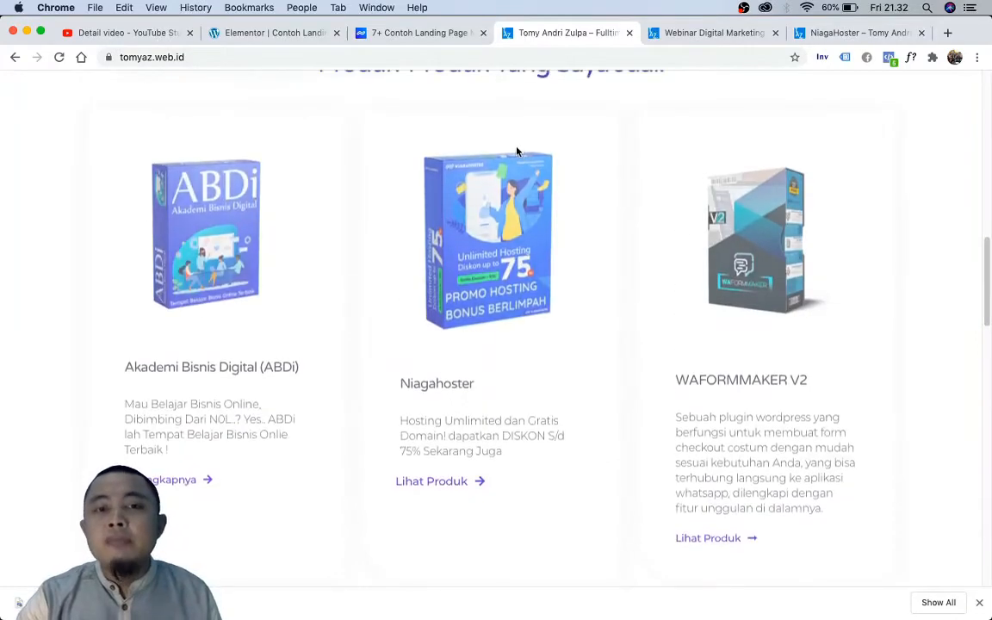
{"action": "scroll", "coordinate": [517, 151], "scroll_direction": "up", "scroll_amount": 3}
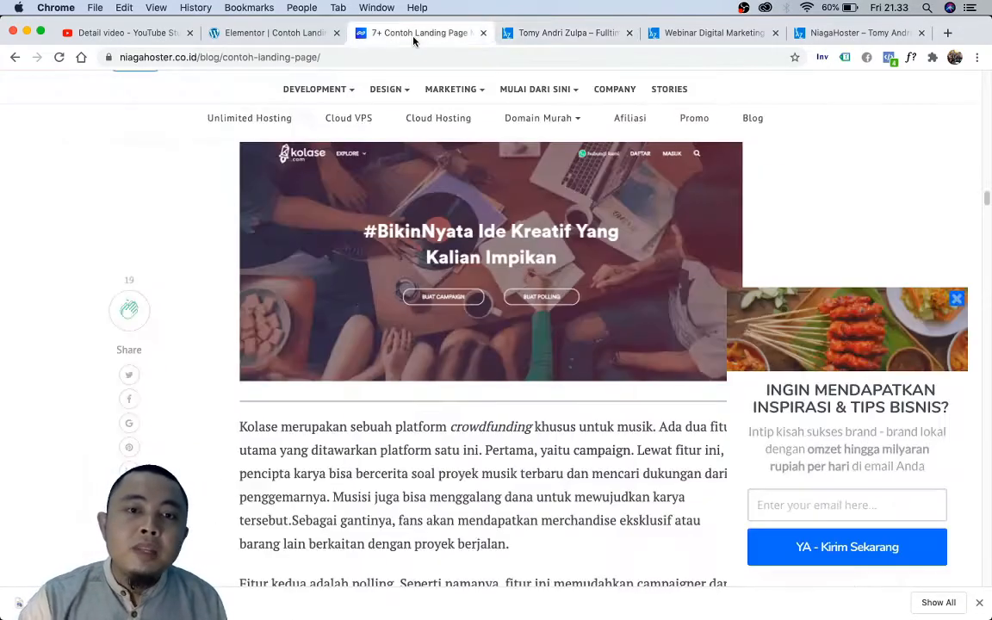
Step: Return to the Elementor page and replace the inner section in the first section with a Heading widget
{"action": "left_click", "coordinate": [278, 33]}
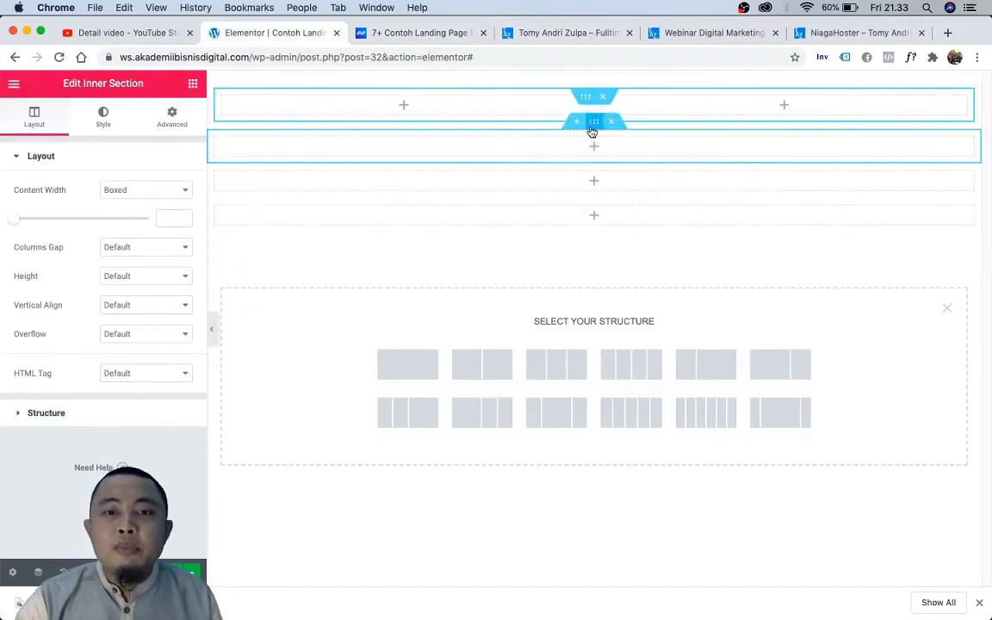
{"action": "left_click", "coordinate": [602, 100]}
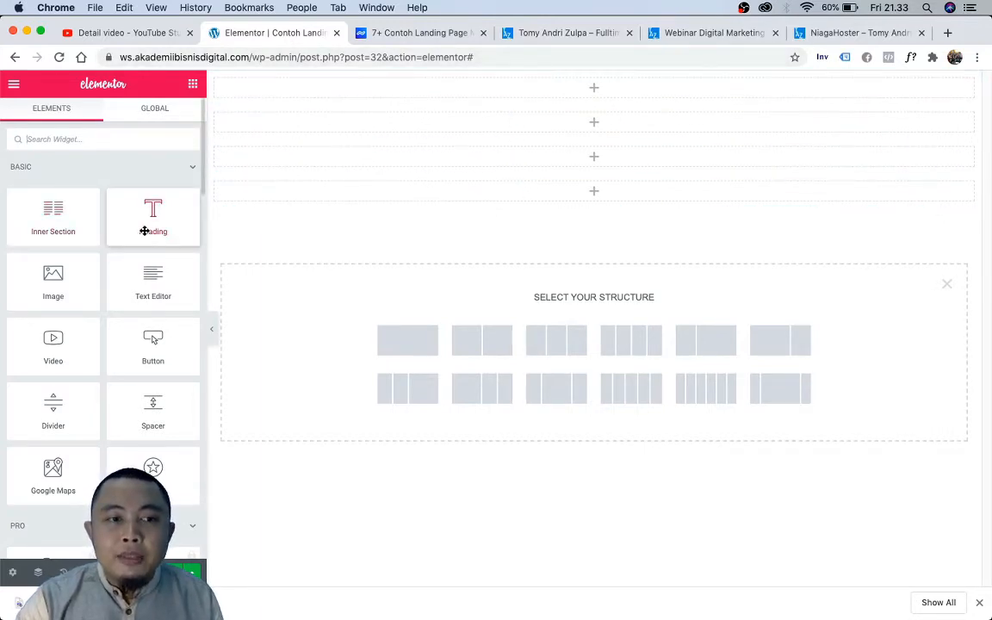
{"action": "left_click_drag", "start_coordinate": [143, 229], "coordinate": [474, 90]}
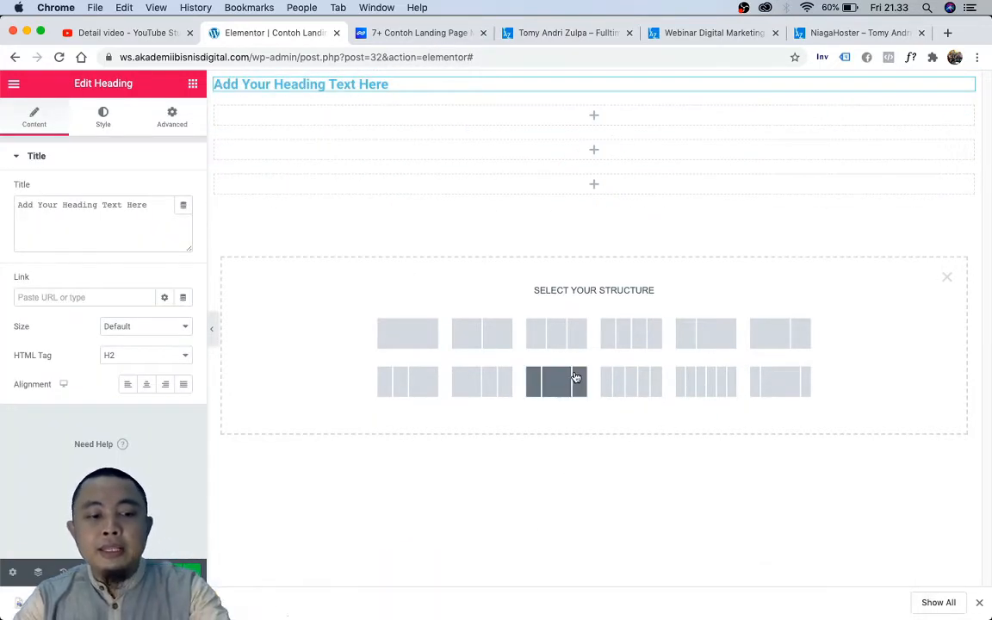
Step: Check the four required parts on the slide, set the heading's title to "Kenapa Anda Butuh Produk Ini?" and centre it
{"action": "key", "text": "super+Tab"}
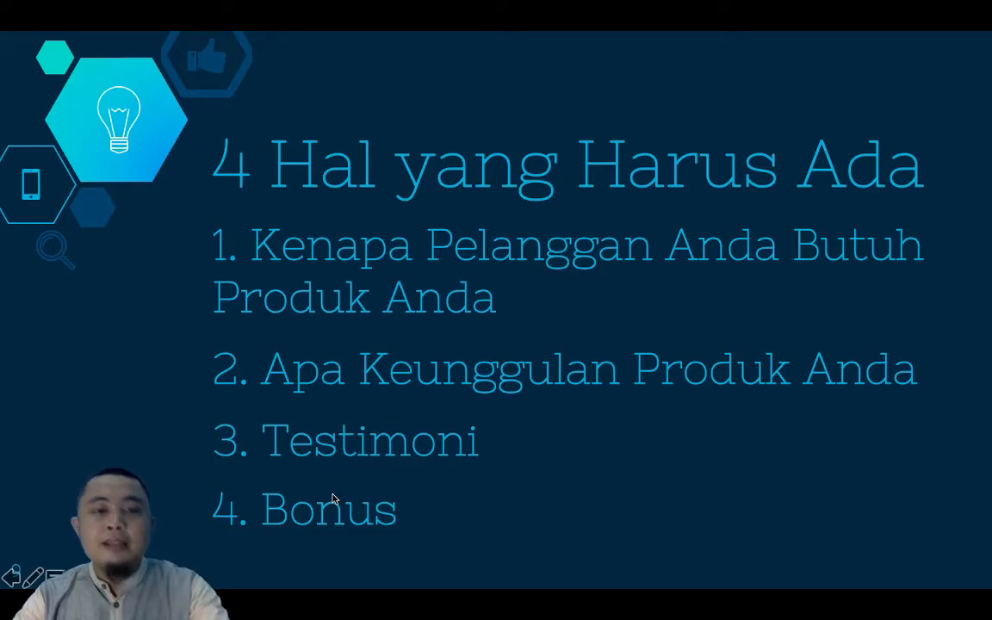
{"action": "key", "text": "super+Tab"}
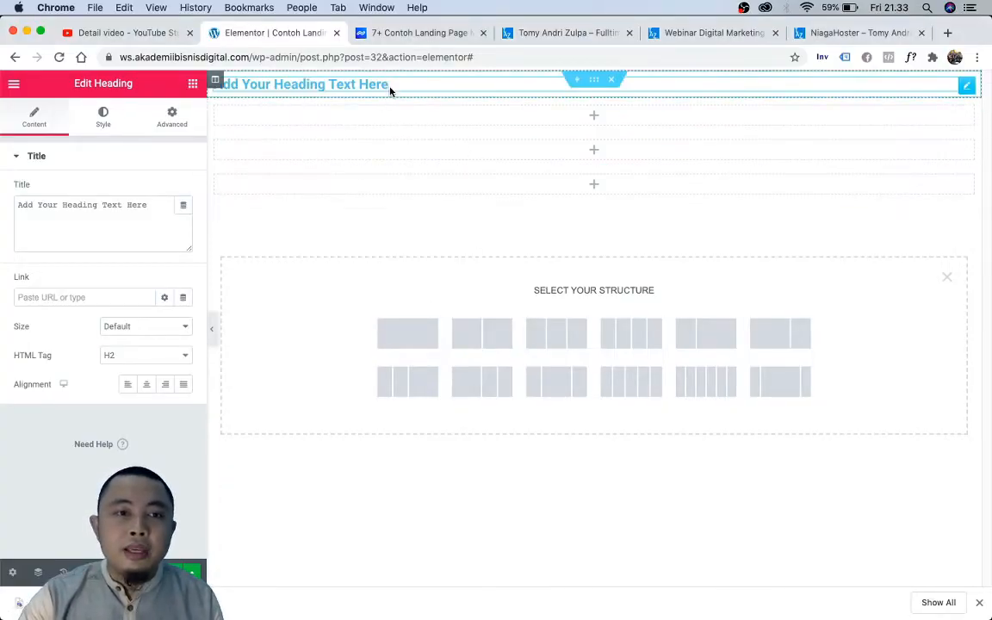
{"action": "left_click", "coordinate": [144, 216]}
{"action": "key", "text": "super+a"}
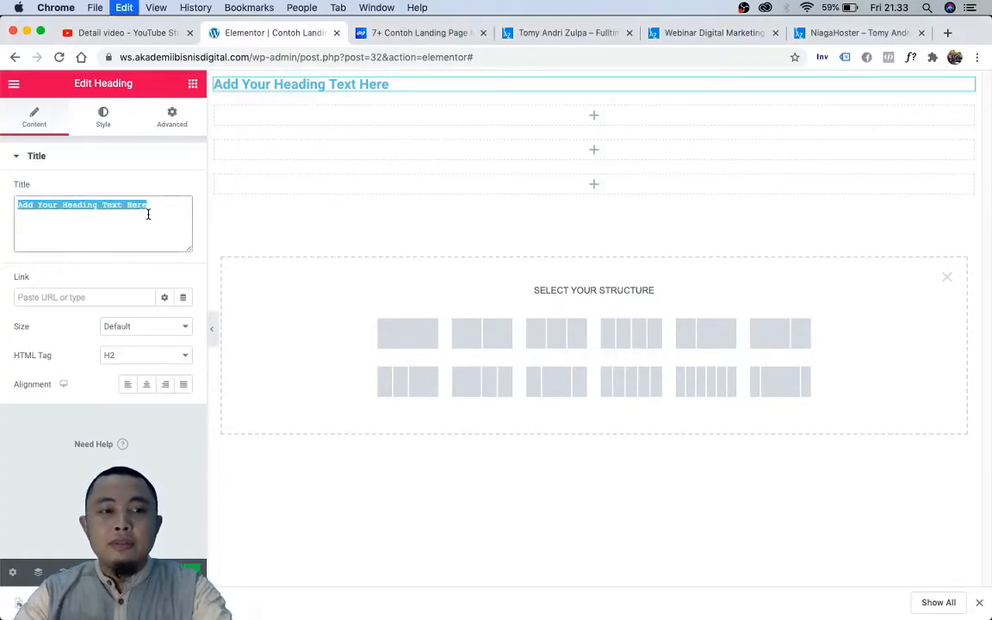
{"action": "type", "text": "Kenapa Anda Butuh Pro"}
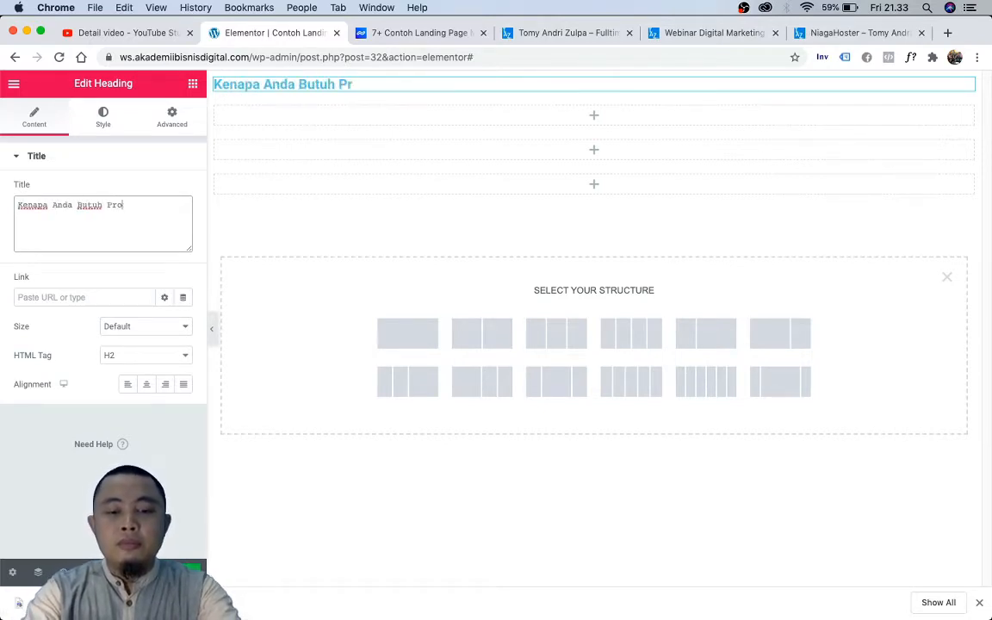
{"action": "type", "text": "duk Ini?"}
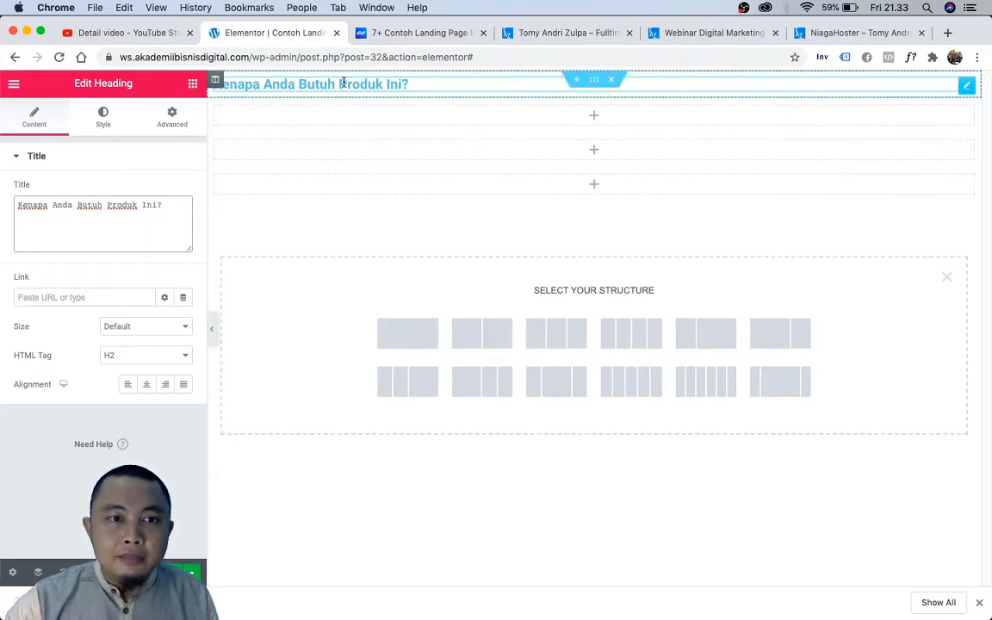
{"action": "left_click", "coordinate": [152, 389]}
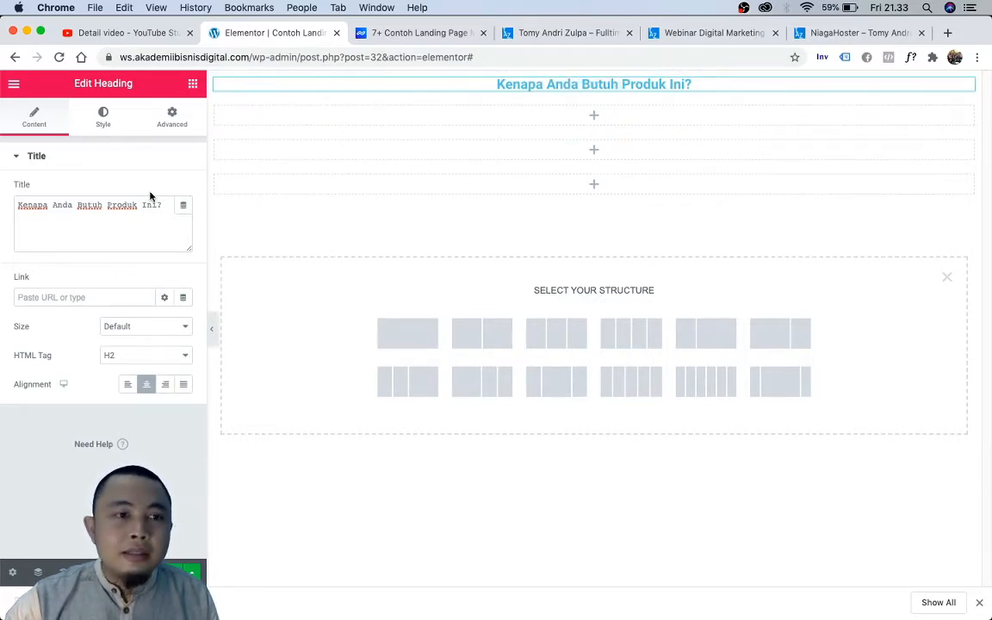
Step: Change the heading's text color to a deeper blue, #0396D3
{"action": "left_click", "coordinate": [106, 123]}
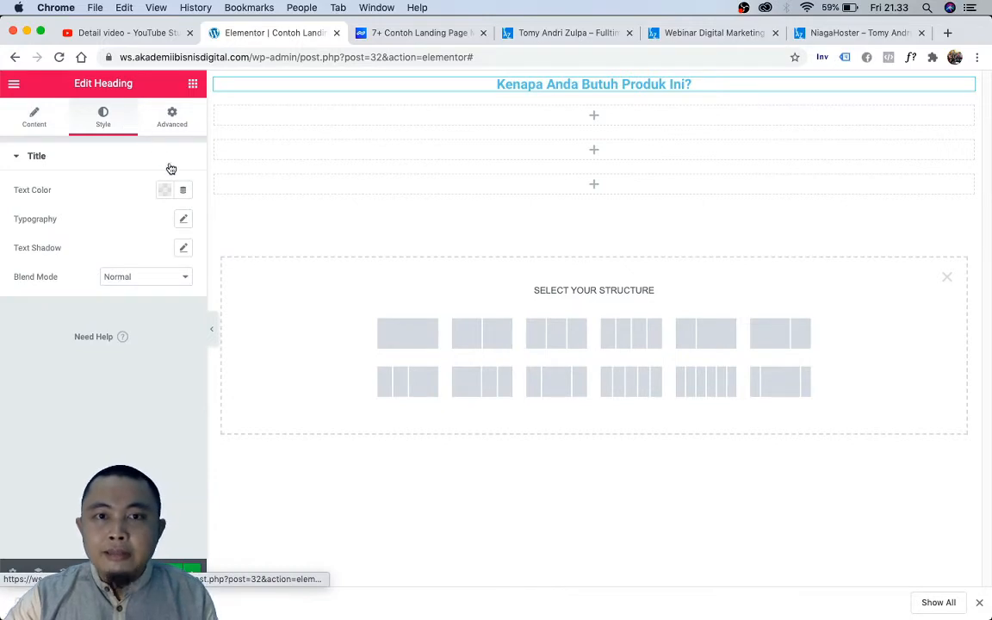
{"action": "left_click", "coordinate": [166, 191]}
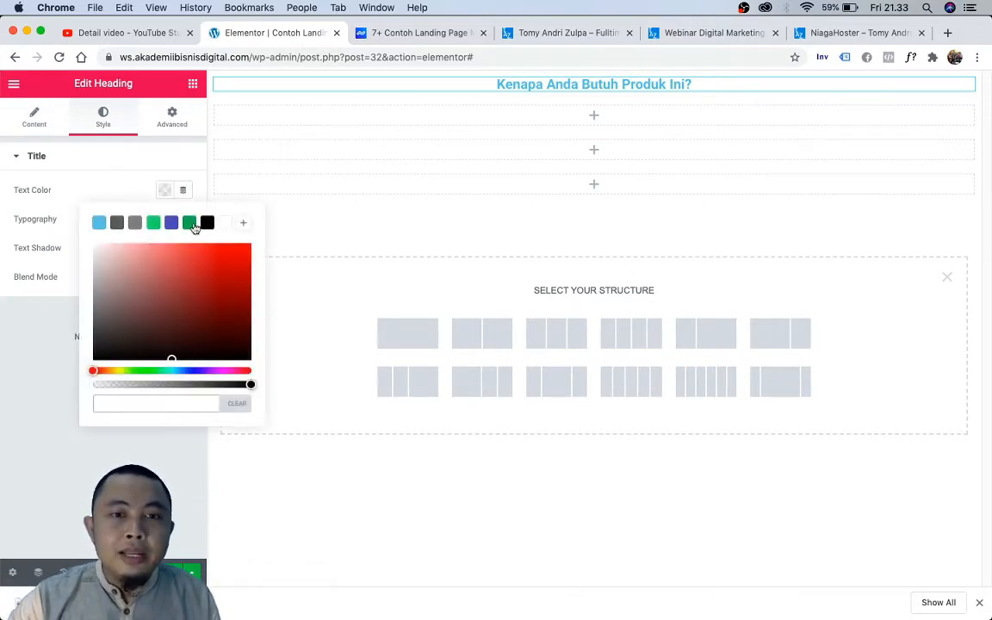
{"action": "left_click", "coordinate": [99, 224]}
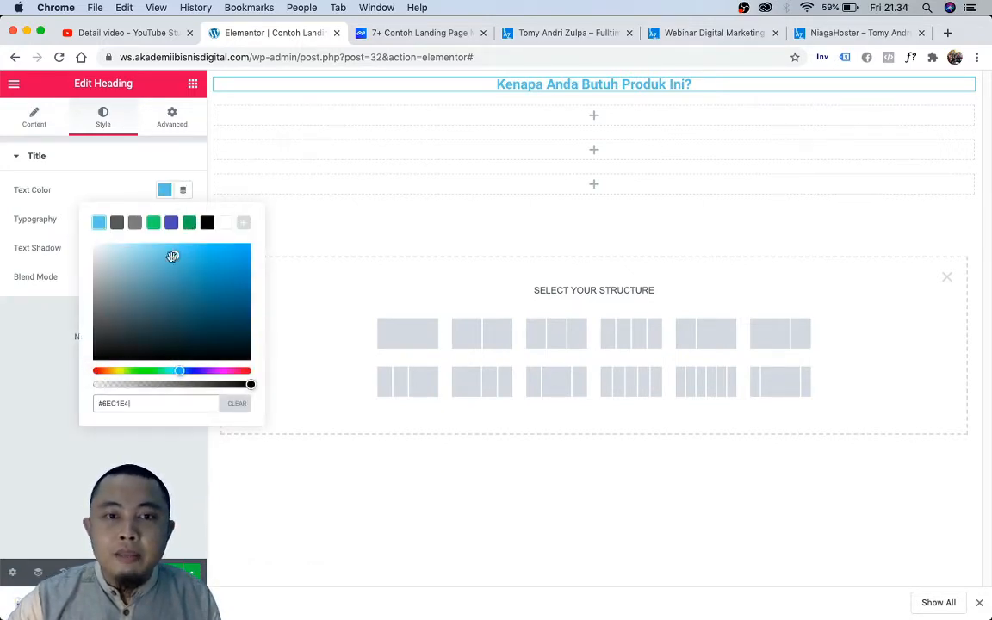
{"action": "left_click_drag", "start_coordinate": [175, 257], "coordinate": [248, 264]}
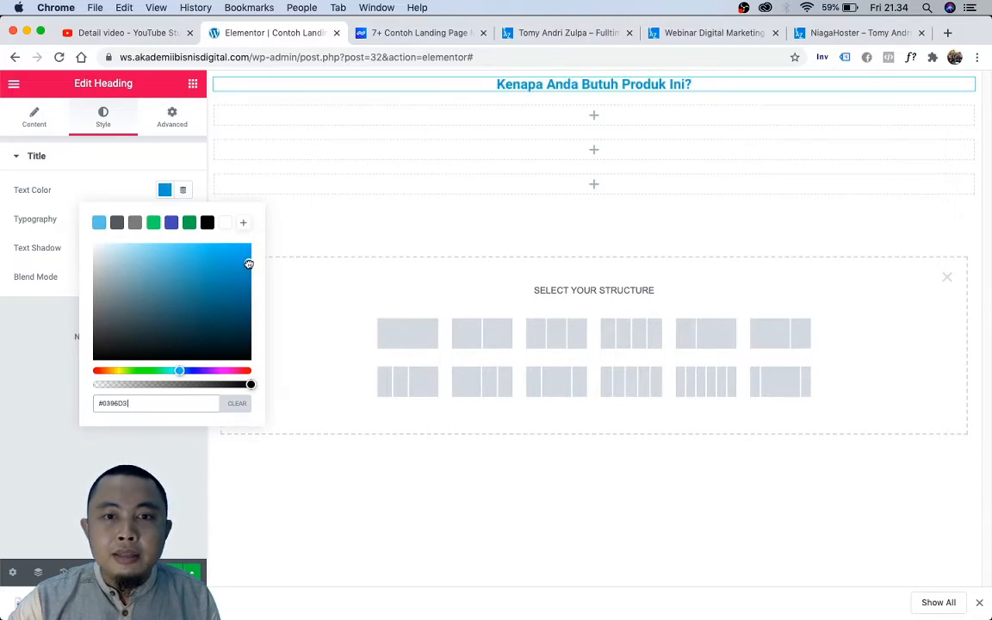
{"action": "left_click", "coordinate": [61, 277]}
Step: Set the heading's typography to the Quicksand font family at 31 px
{"action": "left_click", "coordinate": [182, 220]}
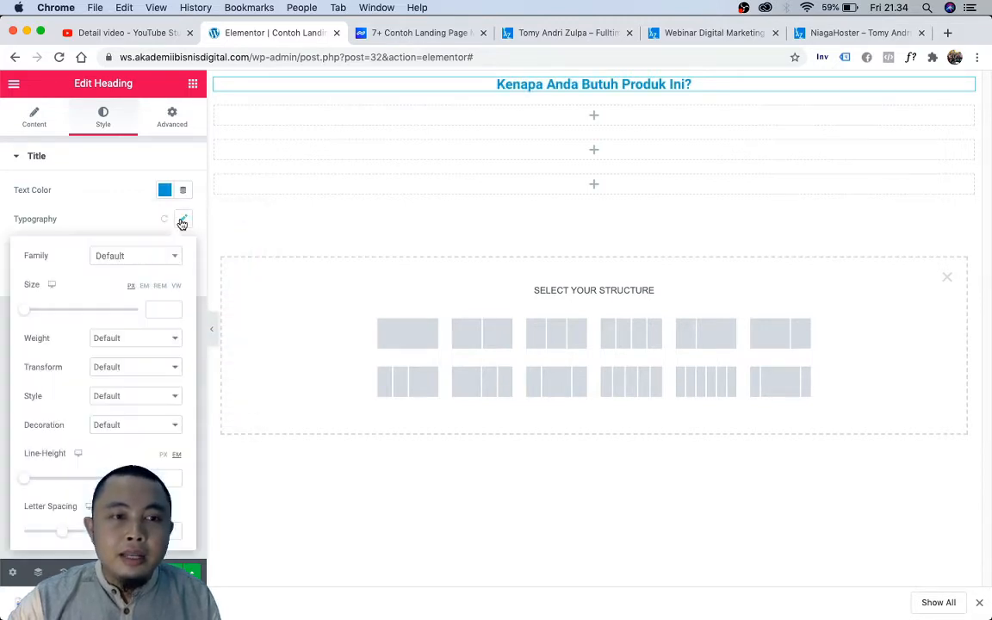
{"action": "left_click", "coordinate": [151, 260]}
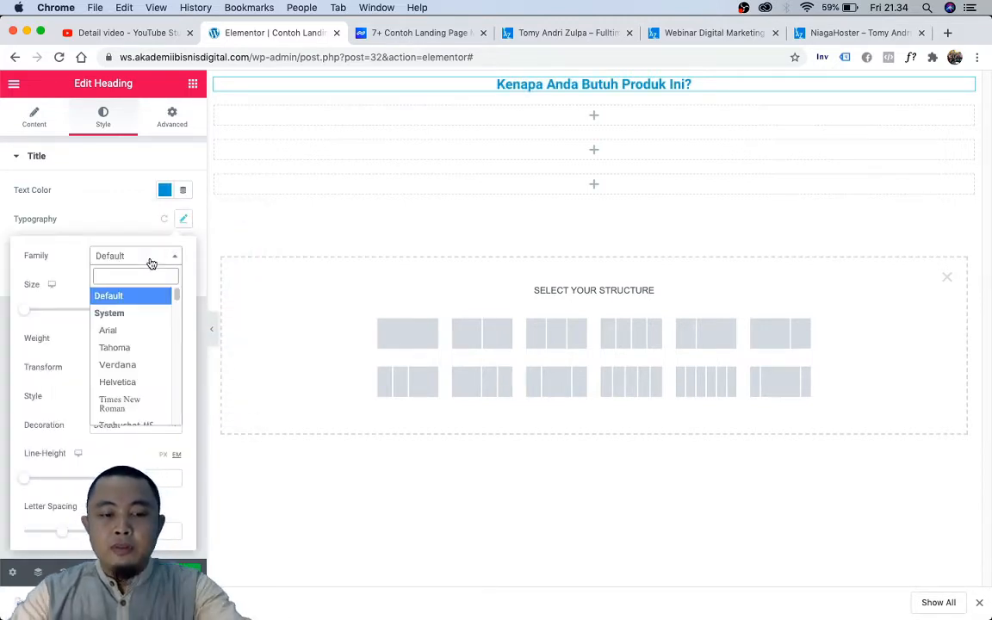
{"action": "type", "text": "qui"}
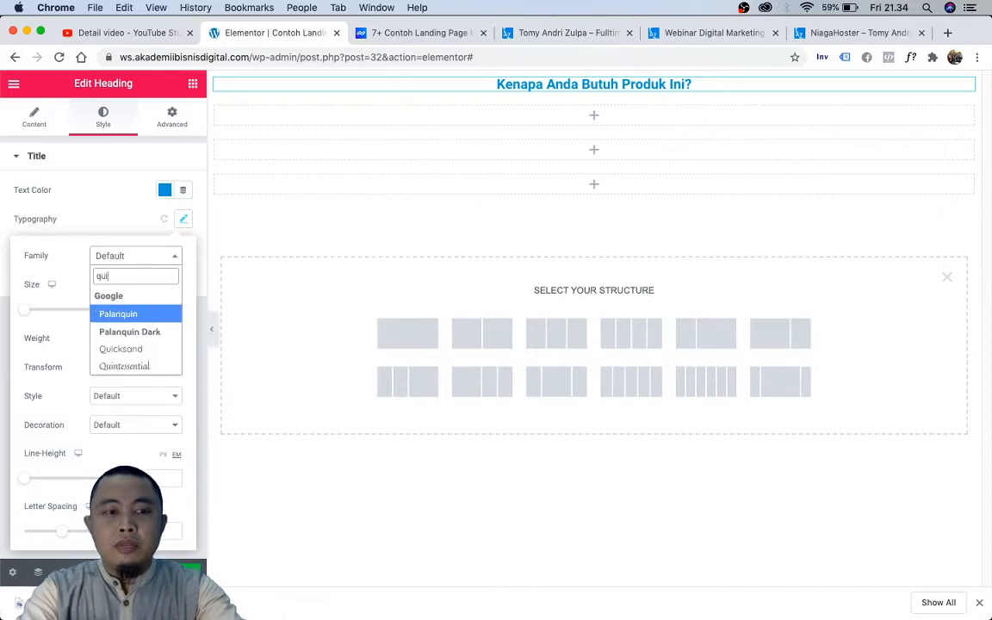
{"action": "left_click", "coordinate": [135, 349]}
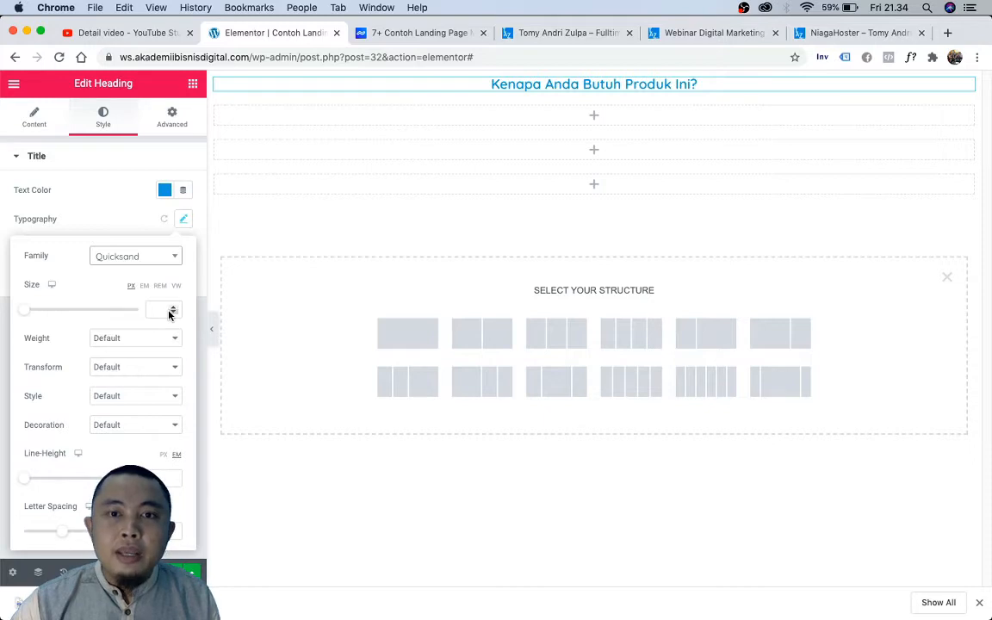
{"action": "left_click", "coordinate": [159, 309]}
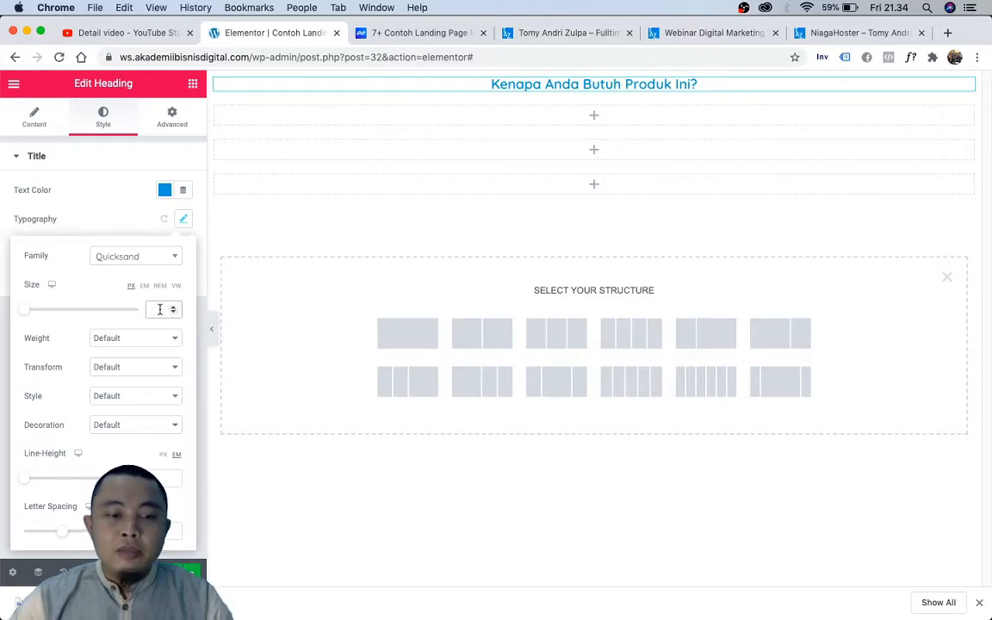
{"action": "type", "text": "31"}
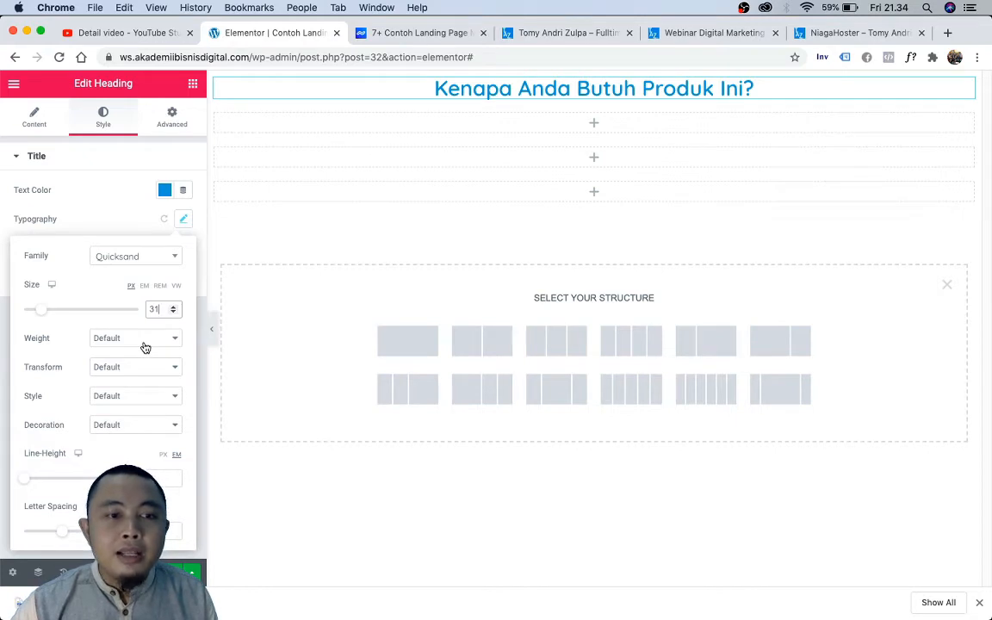
Step: Try font weights 200 and 700 on the heading, then settle on a weight of 600
{"action": "left_click", "coordinate": [144, 343]}
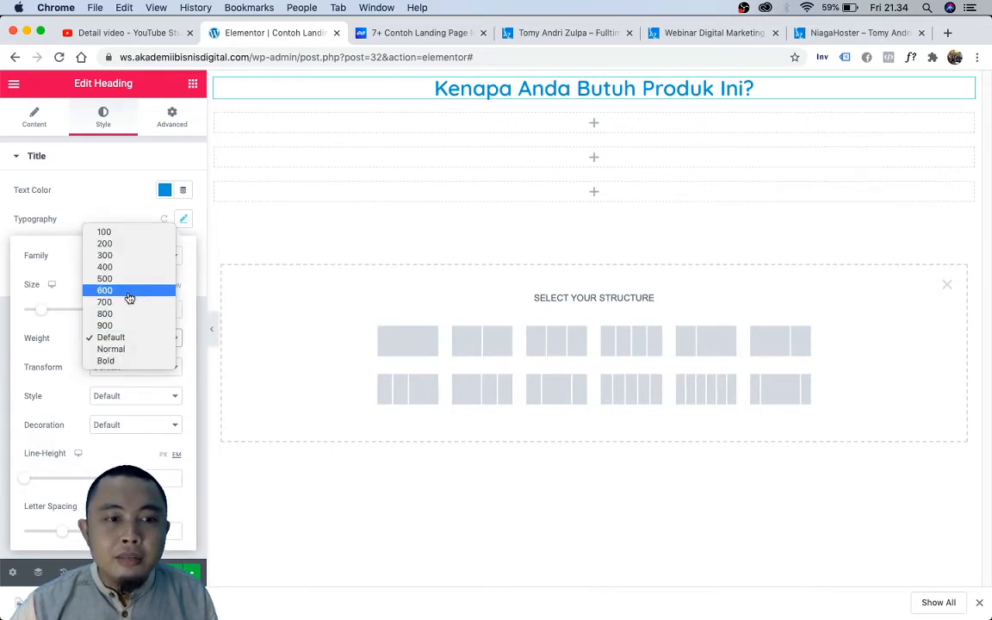
{"action": "left_click", "coordinate": [120, 244]}
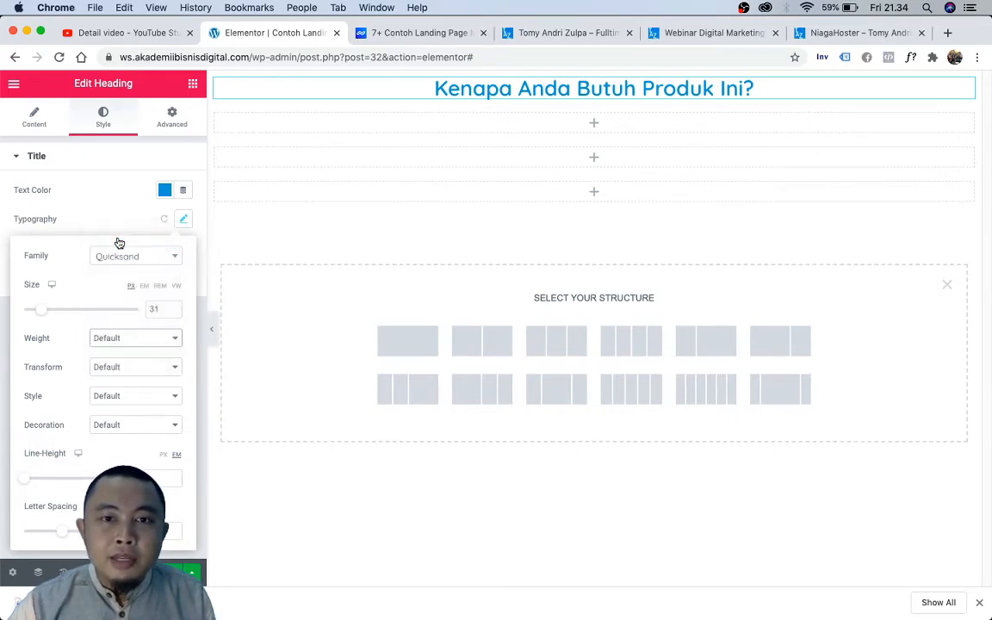
{"action": "left_click", "coordinate": [132, 340]}
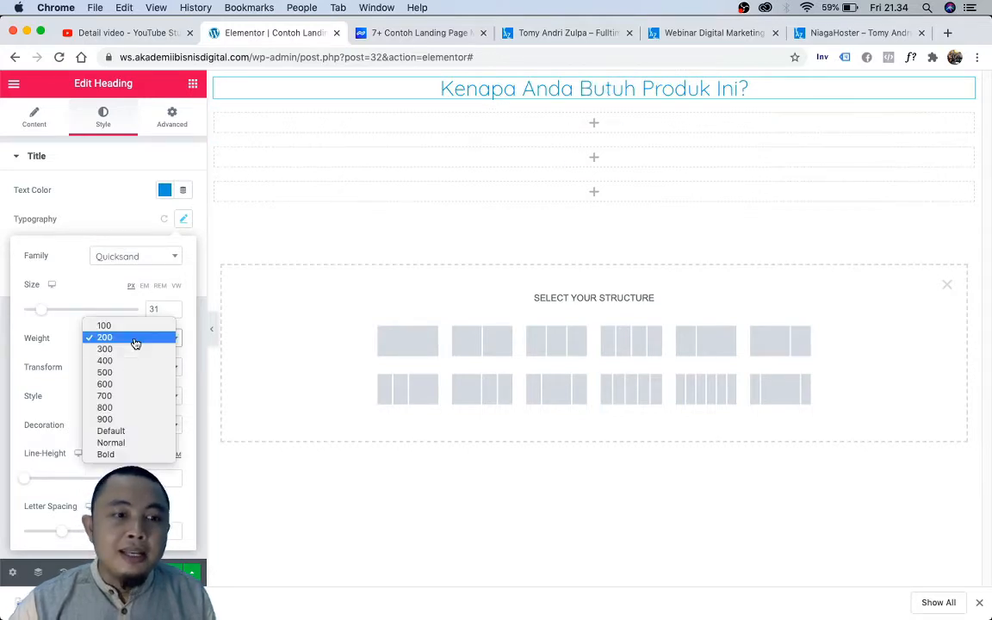
{"action": "left_click", "coordinate": [136, 396]}
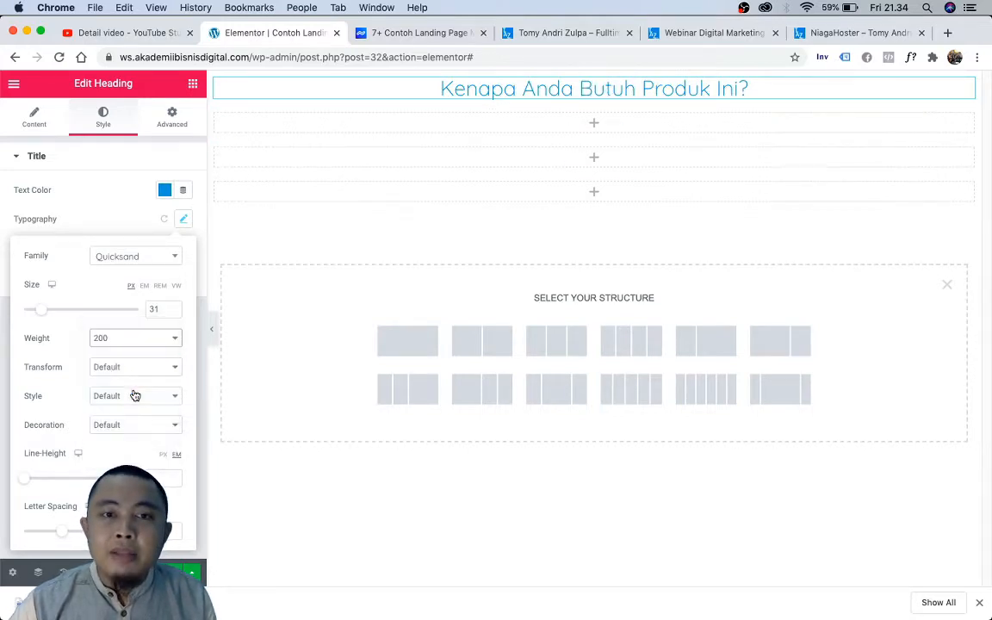
{"action": "left_click", "coordinate": [136, 370]}
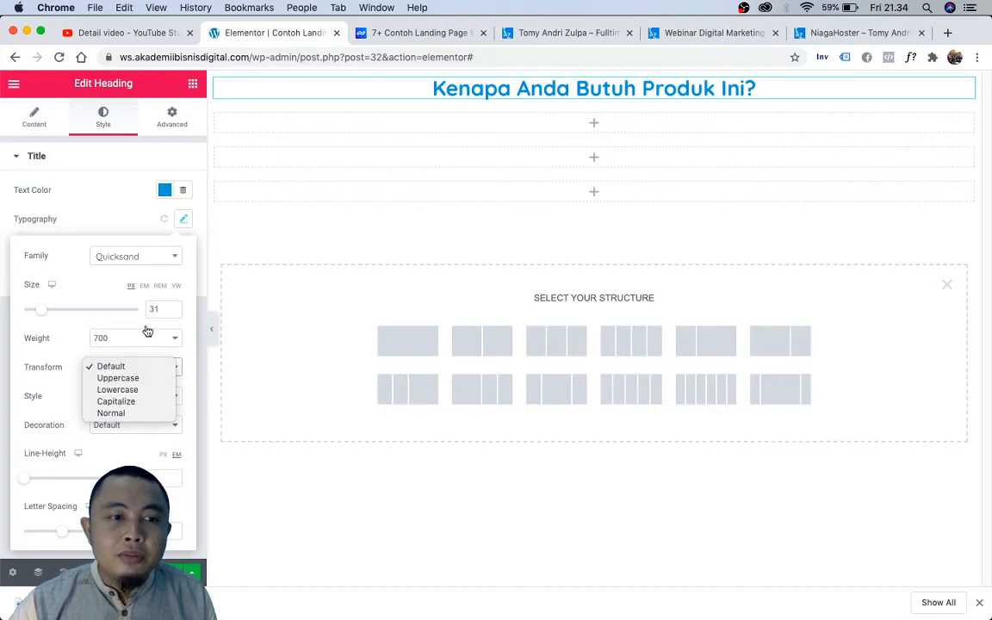
{"action": "left_click", "coordinate": [143, 338]}
{"action": "left_click", "coordinate": [133, 326]}
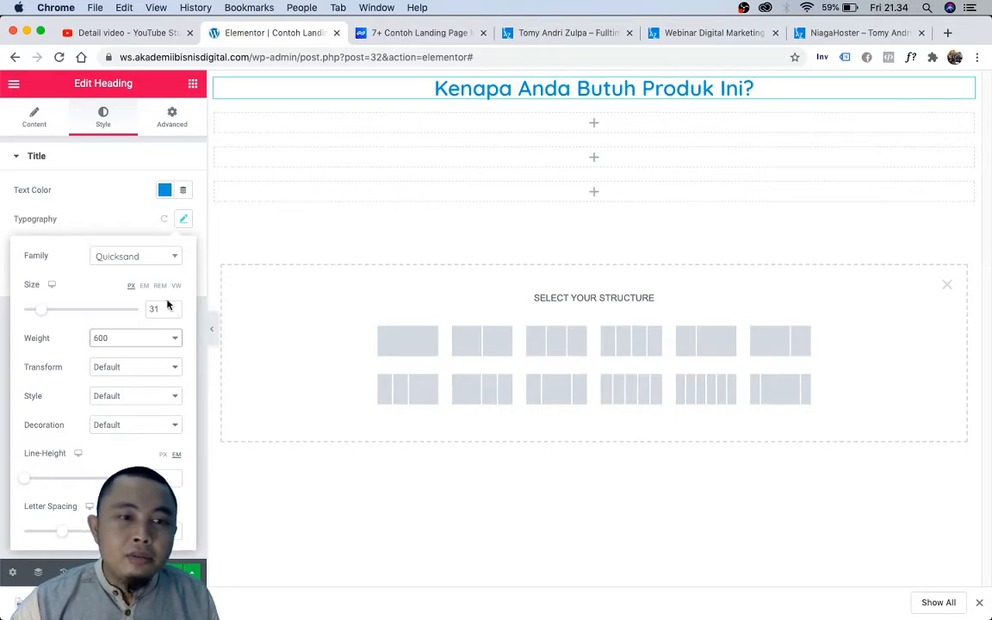
{"action": "left_click", "coordinate": [185, 220]}
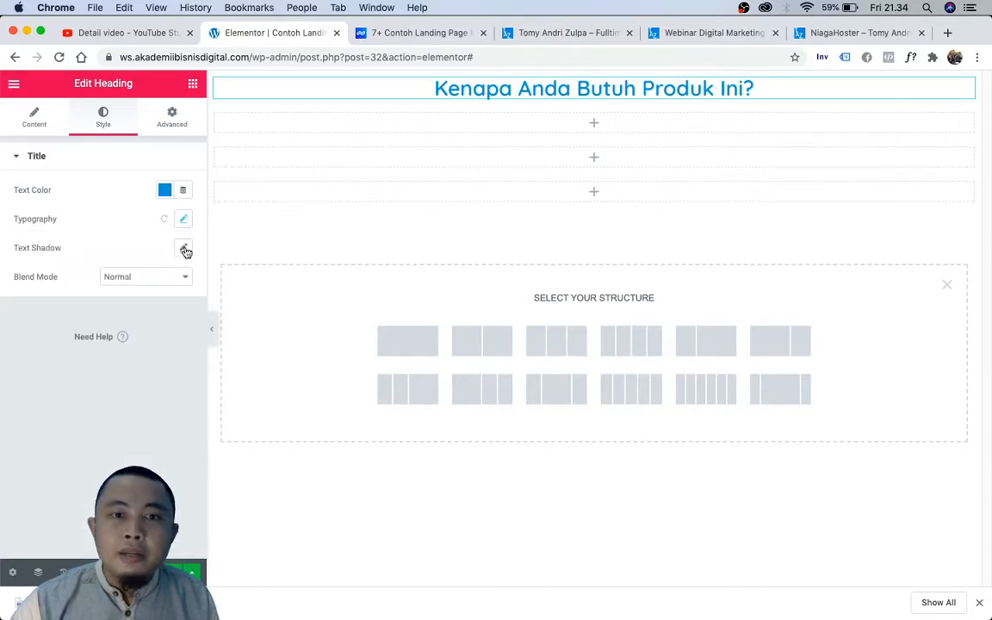
Step: Give the heading a text shadow with the blur set to 2
{"action": "left_click", "coordinate": [185, 249]}
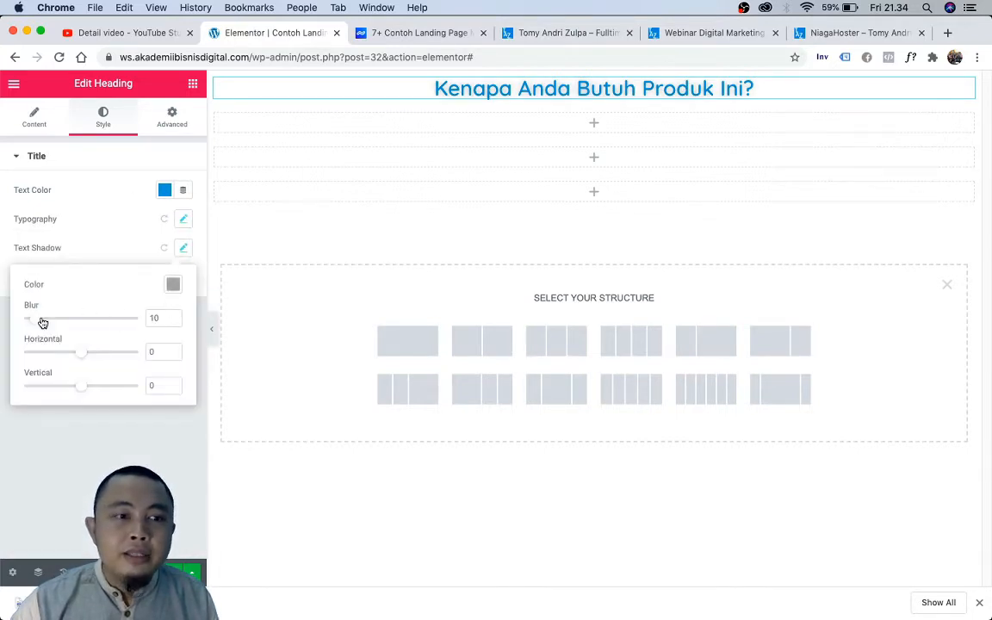
{"action": "left_click_drag", "start_coordinate": [38, 320], "coordinate": [26, 325]}
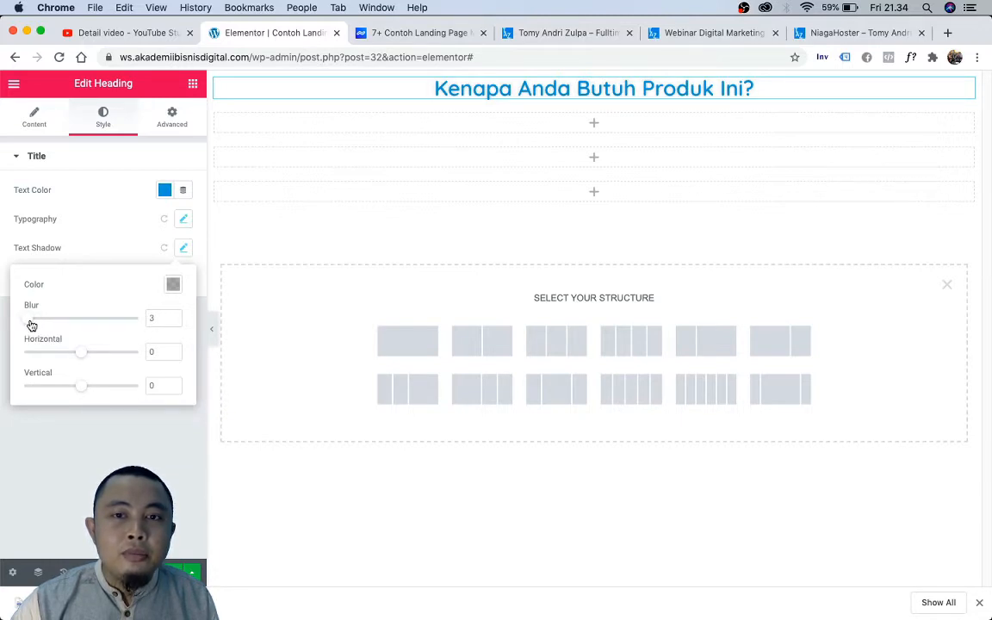
{"action": "left_click_drag", "start_coordinate": [31, 324], "coordinate": [29, 326]}
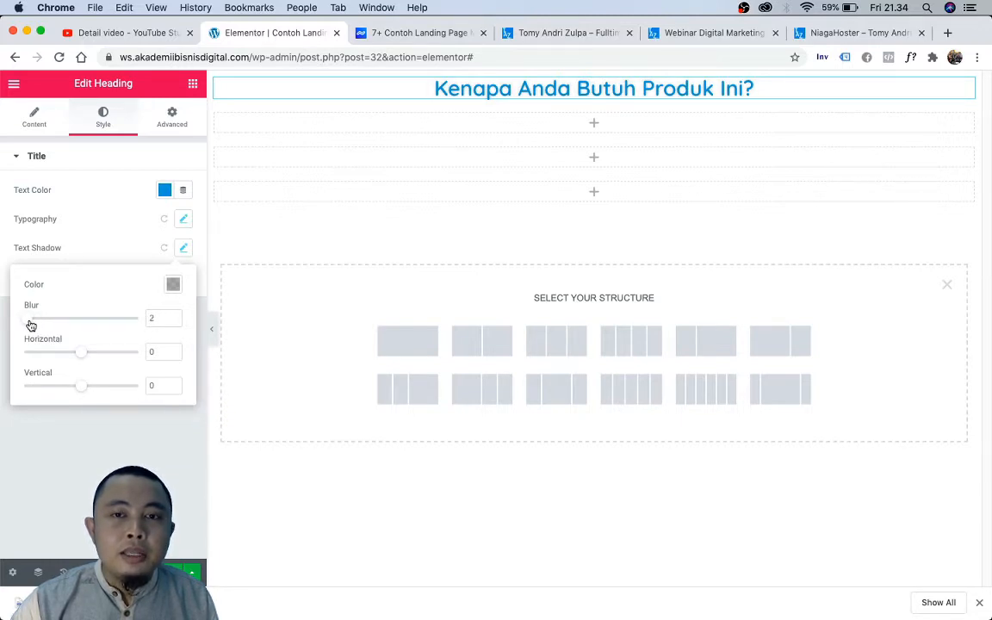
{"action": "left_click", "coordinate": [101, 422]}
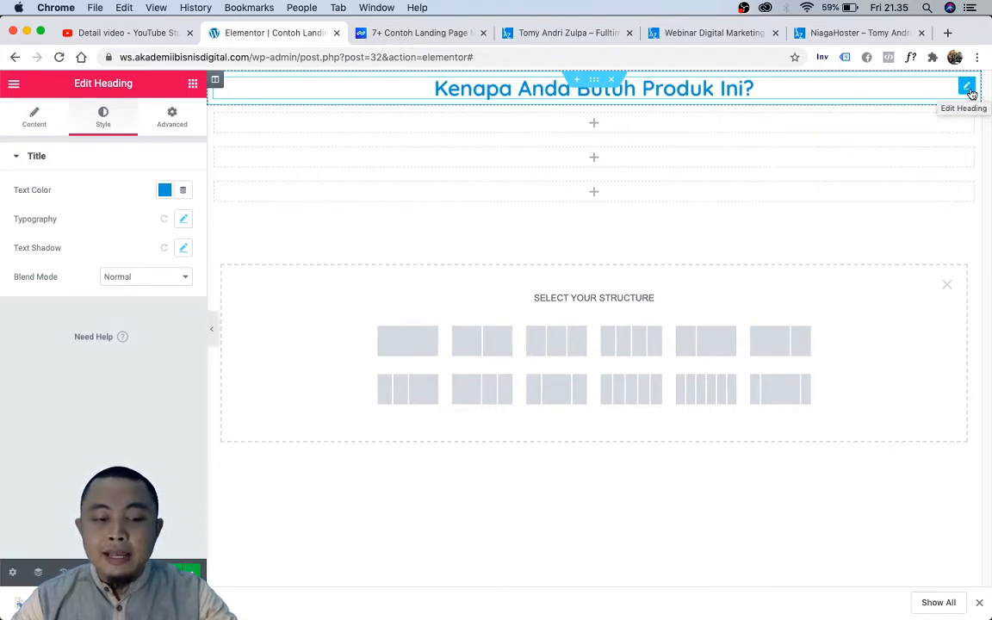
Step: Duplicate the "Kenapa Anda Butuh Produk Ini?" heading twice within the first section and reload the editor page
{"action": "right_click", "coordinate": [970, 93]}
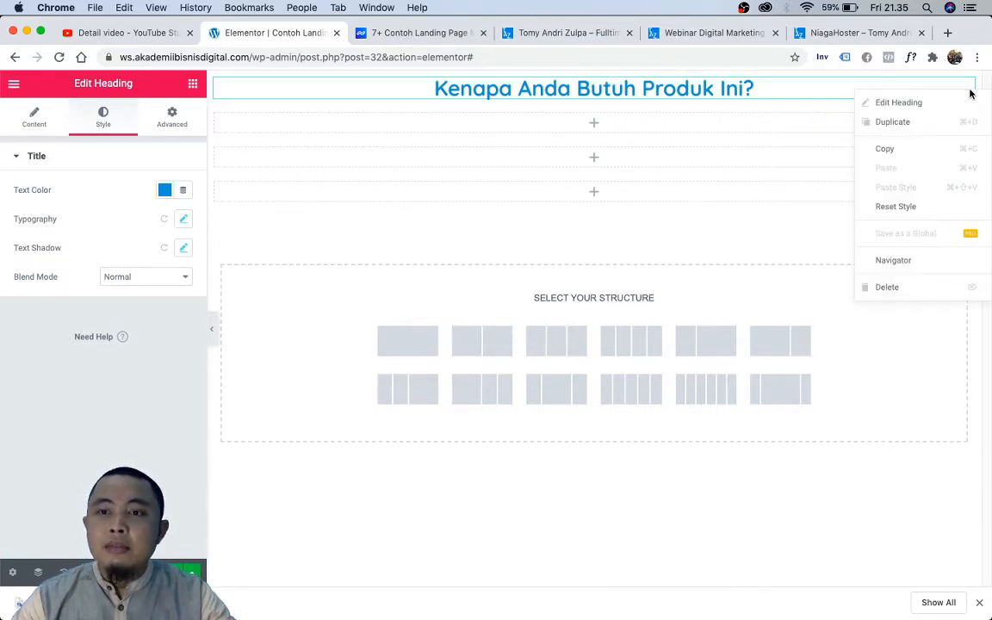
{"action": "left_click", "coordinate": [950, 123]}
{"action": "left_click_drag", "start_coordinate": [950, 124], "coordinate": [861, 116]}
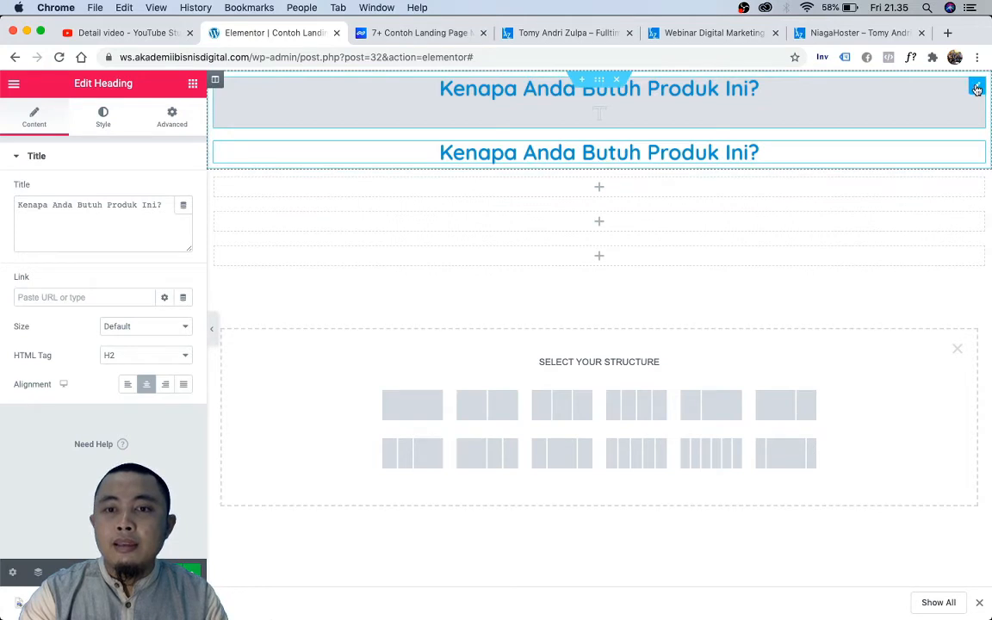
{"action": "left_click", "coordinate": [979, 86]}
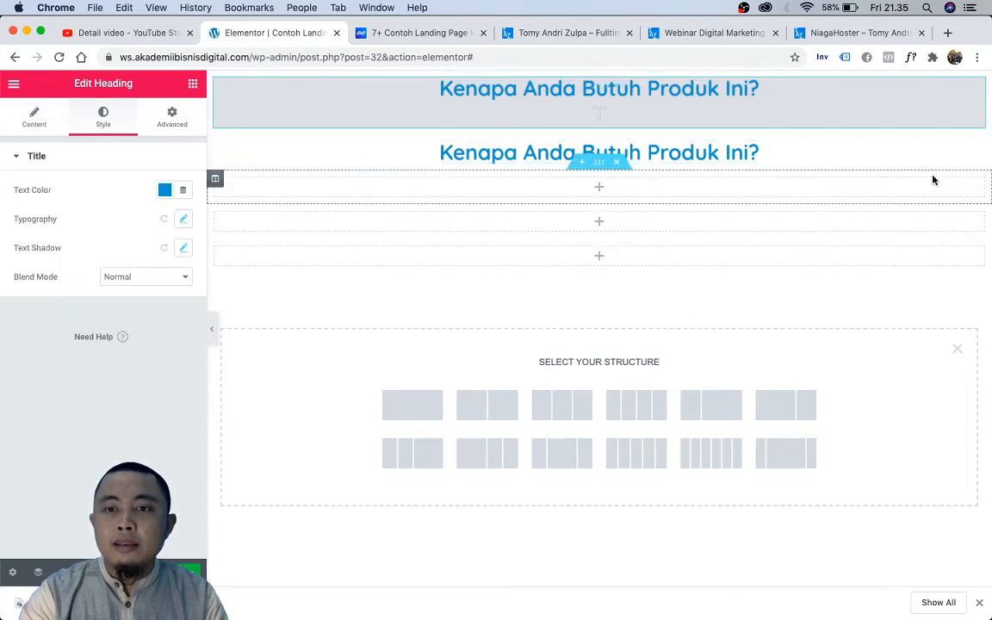
{"action": "right_click", "coordinate": [977, 153]}
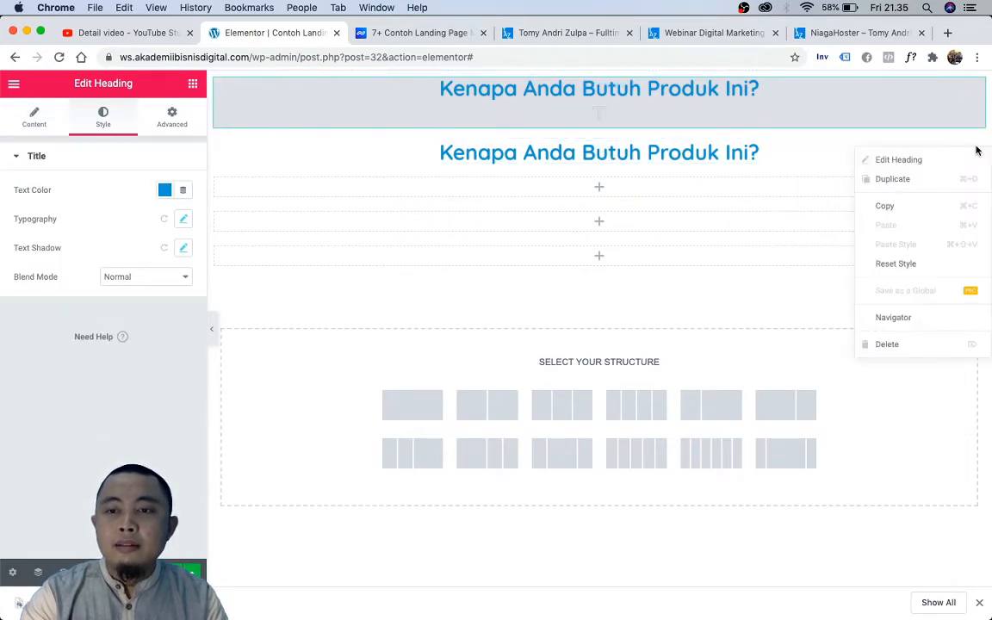
{"action": "left_click", "coordinate": [935, 181]}
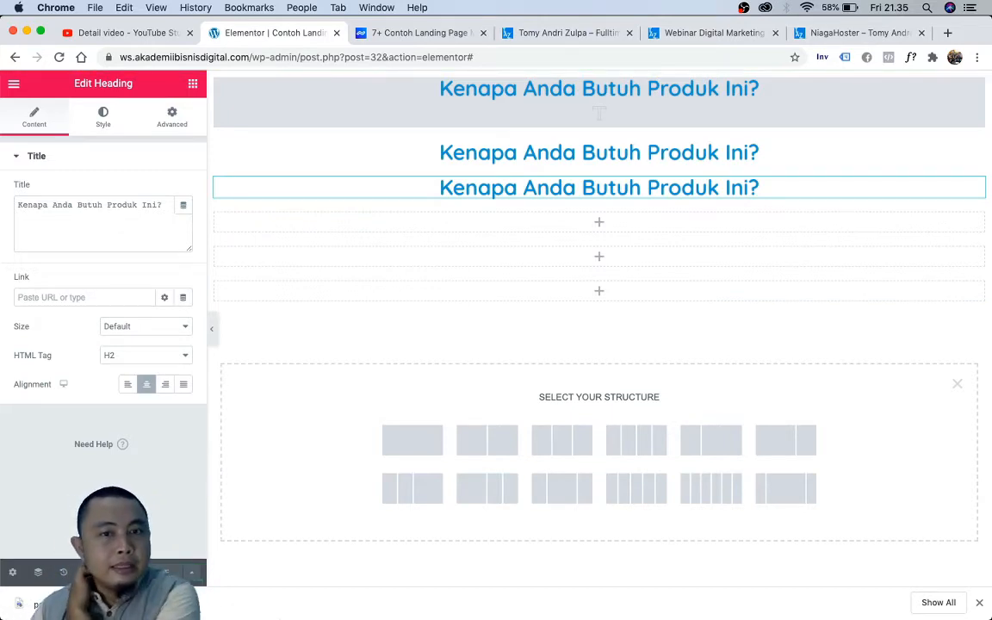
{"action": "left_click", "coordinate": [59, 58]}
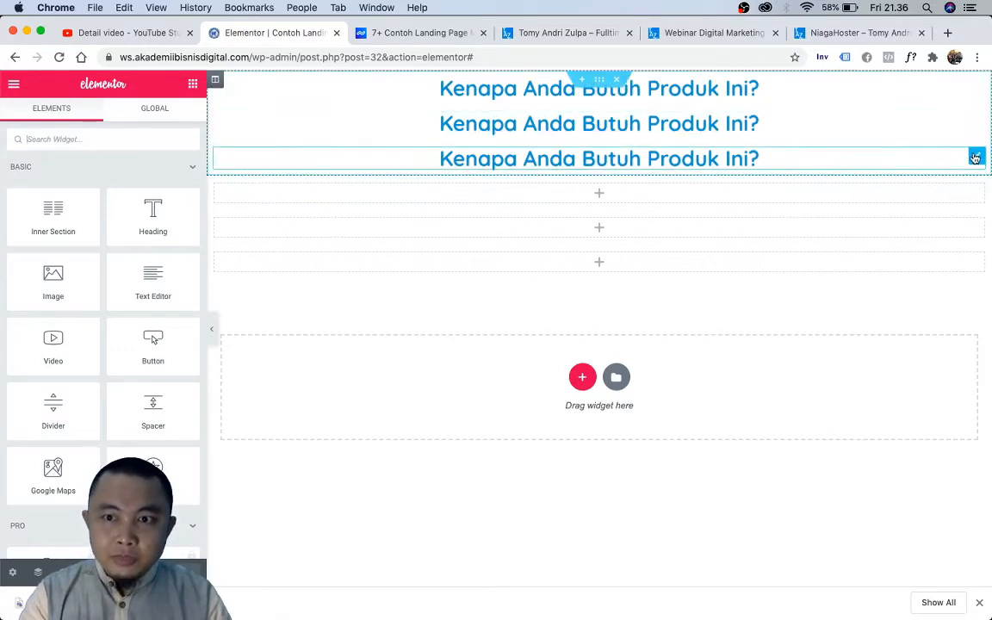
Step: Move the three headings out of the first section so the second, third and fourth sections each hold one
{"action": "left_click_drag", "start_coordinate": [973, 162], "coordinate": [893, 170]}
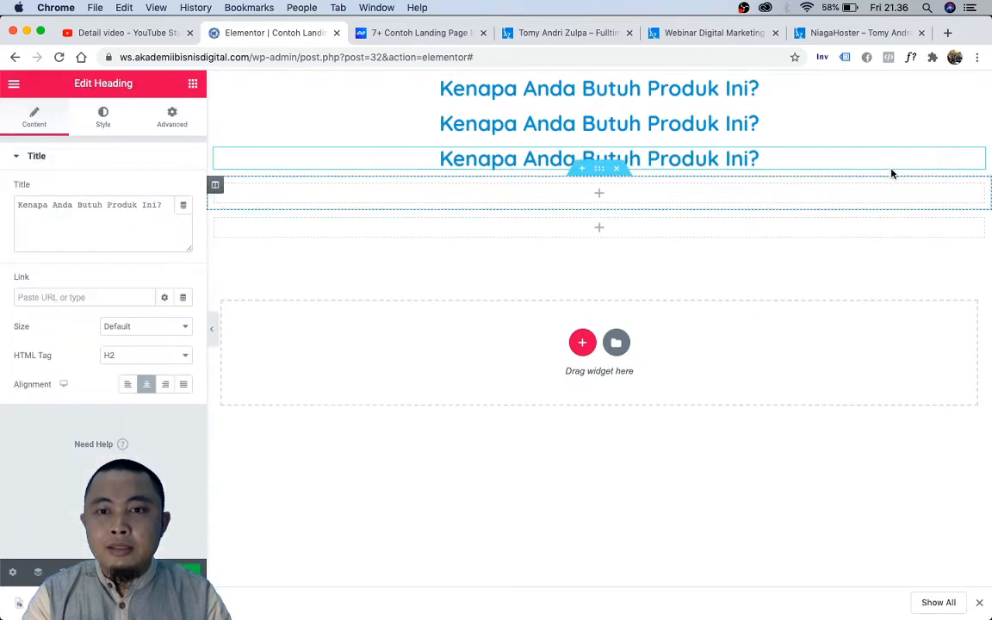
{"action": "left_click_drag", "start_coordinate": [971, 121], "coordinate": [877, 172]}
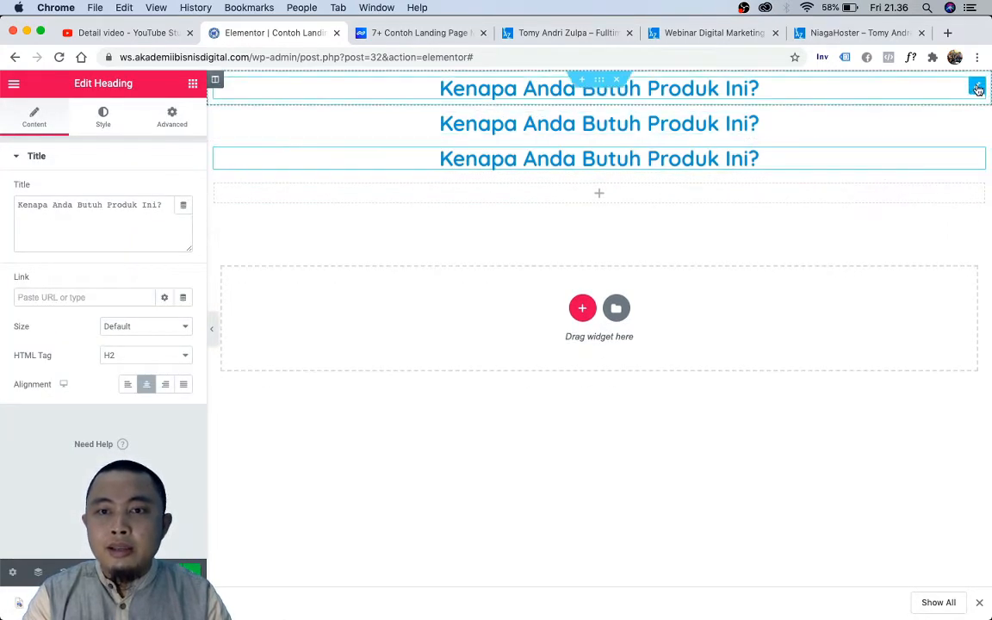
{"action": "left_click_drag", "start_coordinate": [977, 89], "coordinate": [865, 194]}
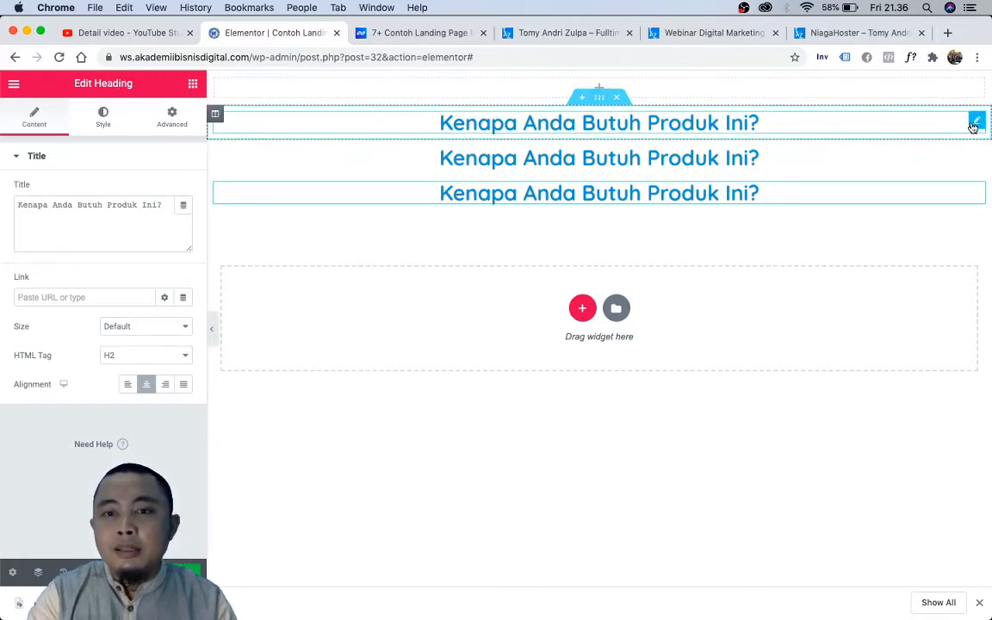
Step: Duplicate the heading in the second section and move one of the two into the empty first section
{"action": "right_click", "coordinate": [973, 126]}
{"action": "left_click", "coordinate": [957, 156]}
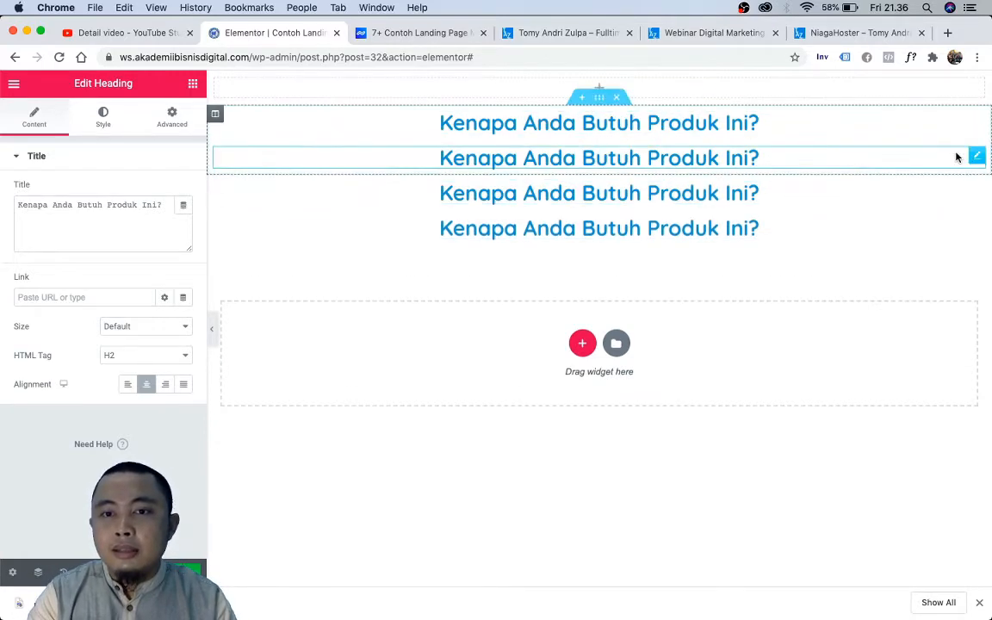
{"action": "left_click_drag", "start_coordinate": [977, 120], "coordinate": [972, 83]}
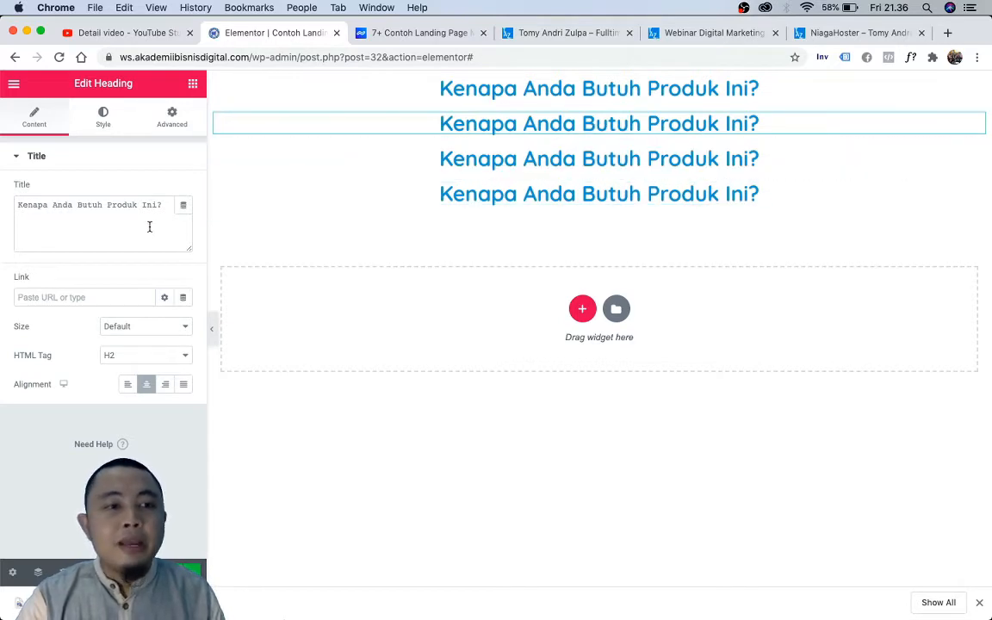
Step: Check the second required part on the slide and change the second section's heading title to "Keunggulan Produk kami"
{"action": "left_click", "coordinate": [168, 198]}
{"action": "key", "text": "super+a"}
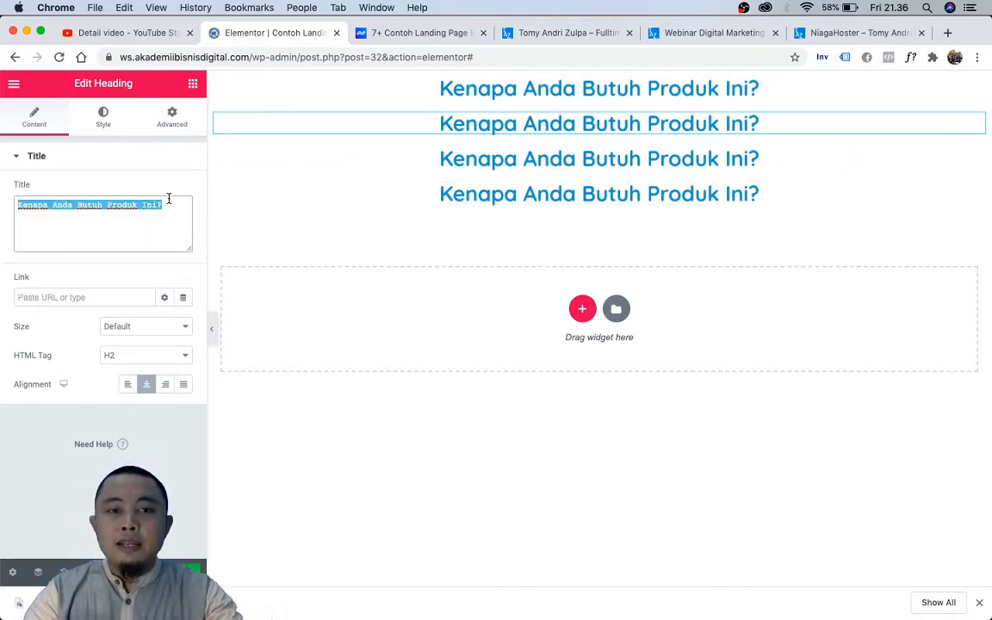
{"action": "key", "text": "super+Tab"}
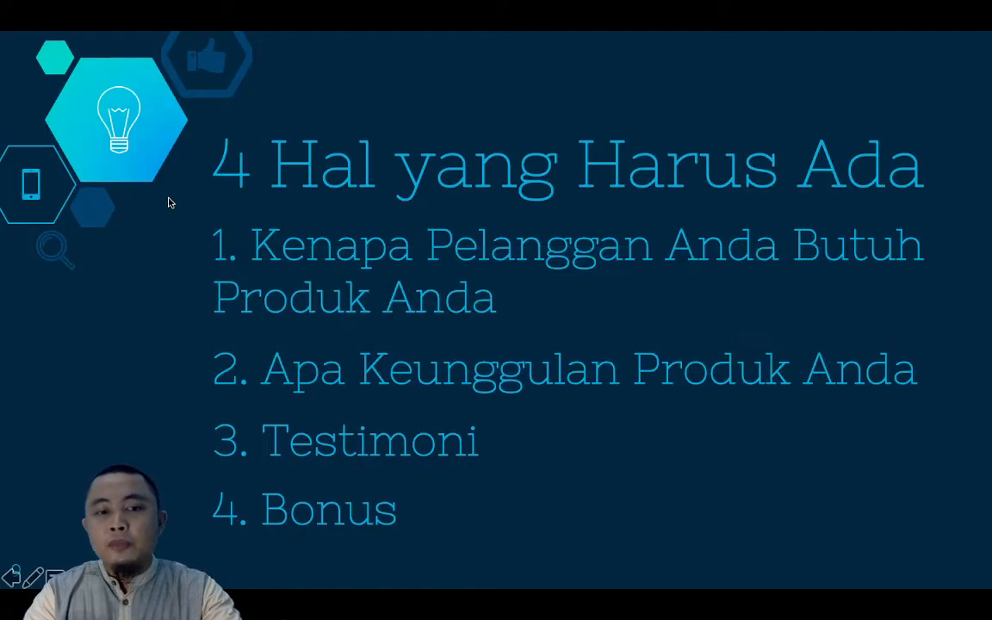
{"action": "key", "text": "super+Tab"}
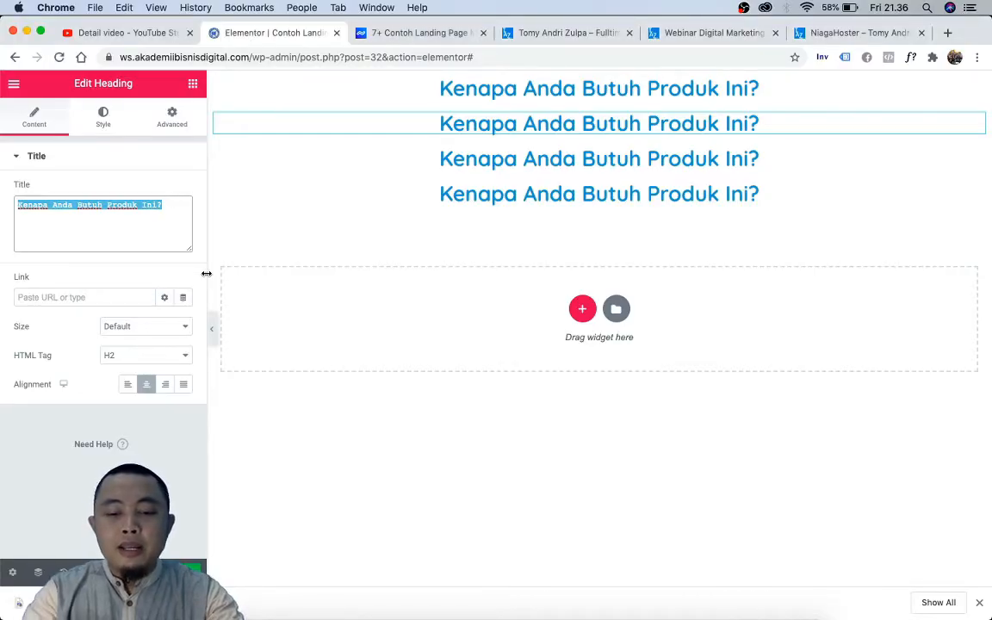
{"action": "type", "text": "Keunggu"}
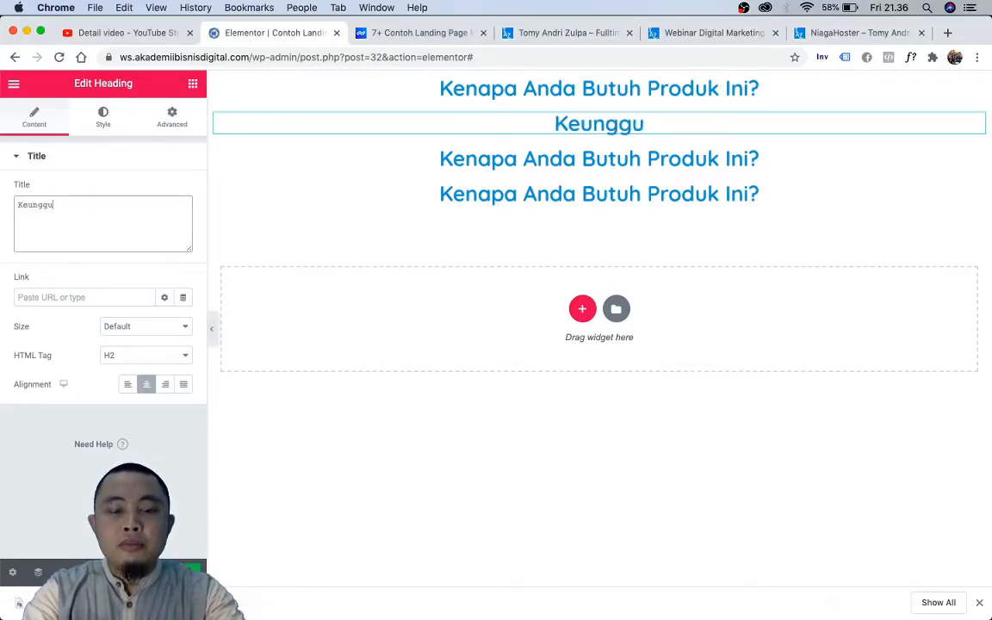
{"action": "type", "text": "lan Produk"}
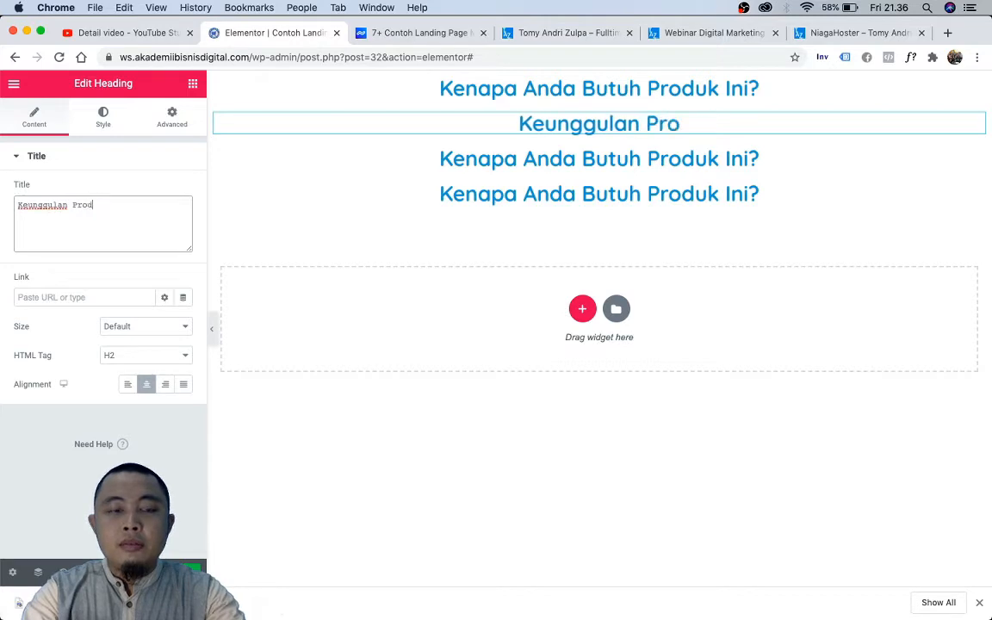
{"action": "type", "text": " kami"}
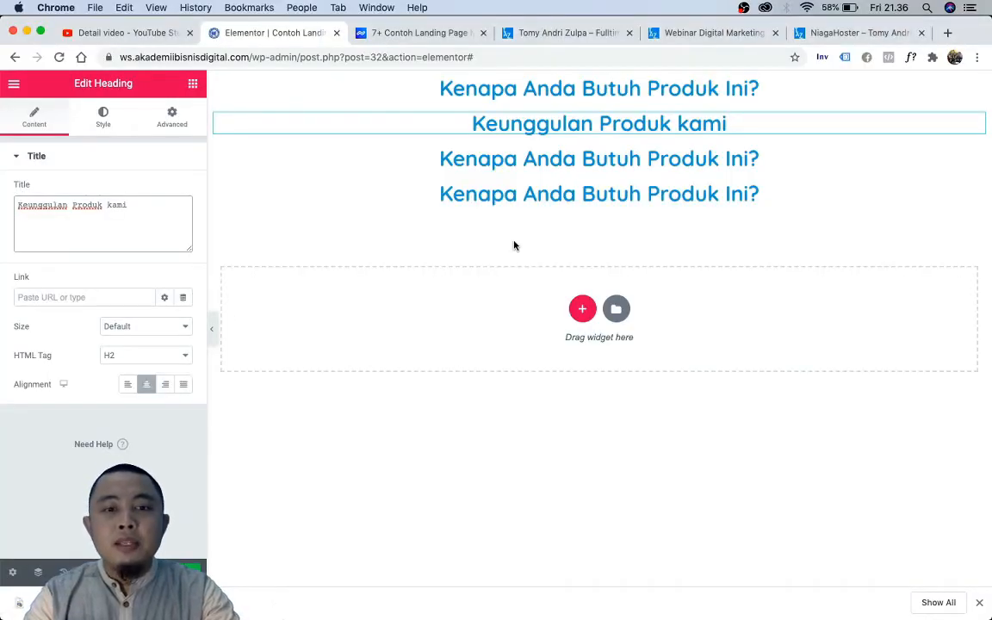
Step: Change the third section's heading title to "Apa kata mereka yang Sudah memnggunakan Produk Ini?"
{"action": "left_click", "coordinate": [976, 156]}
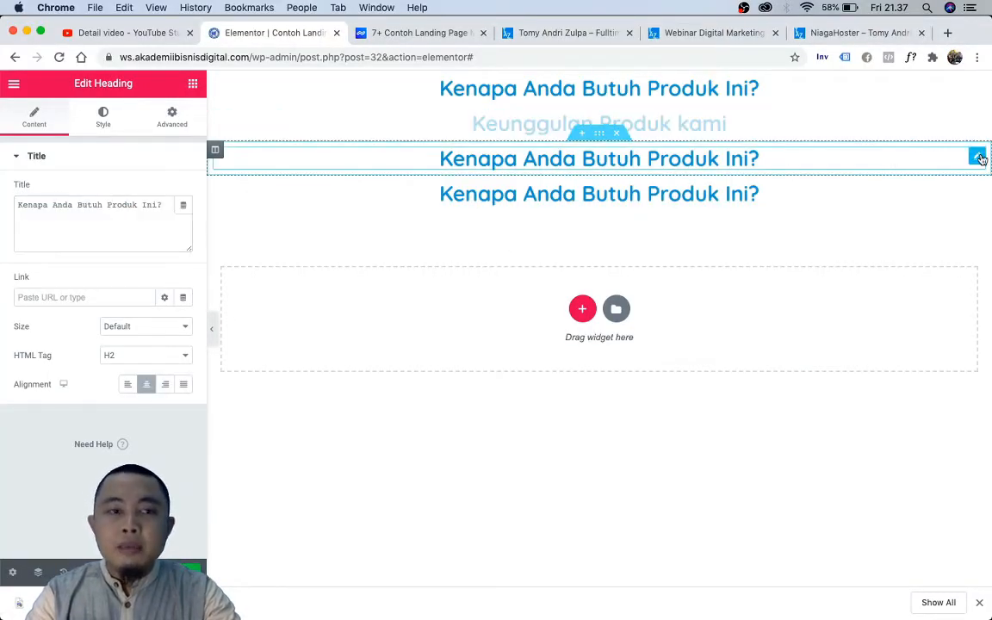
{"action": "left_click", "coordinate": [128, 209]}
{"action": "key", "text": "super+a"}
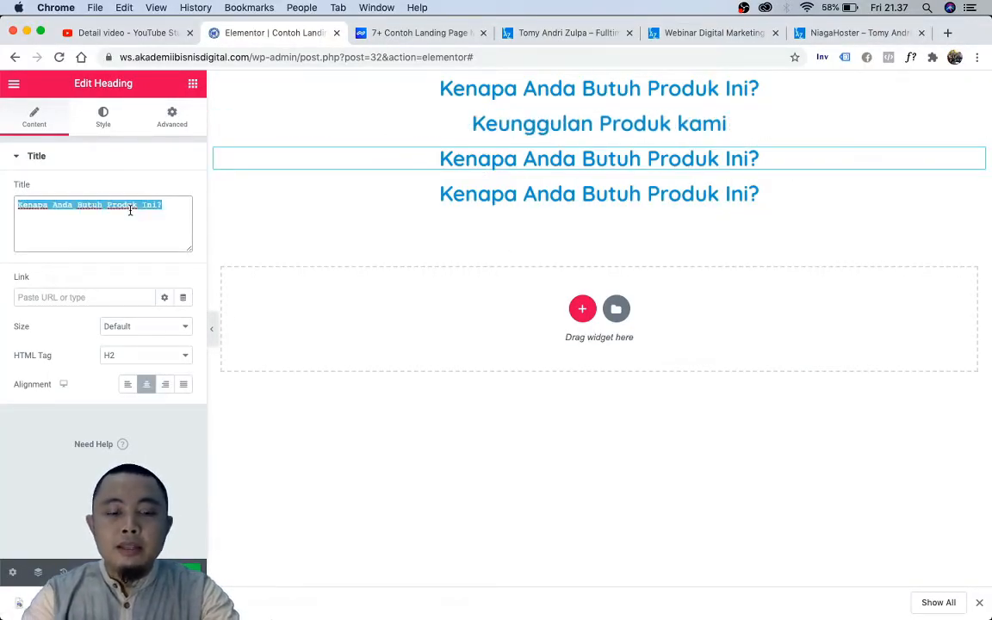
{"action": "type", "text": "Apa kata "}
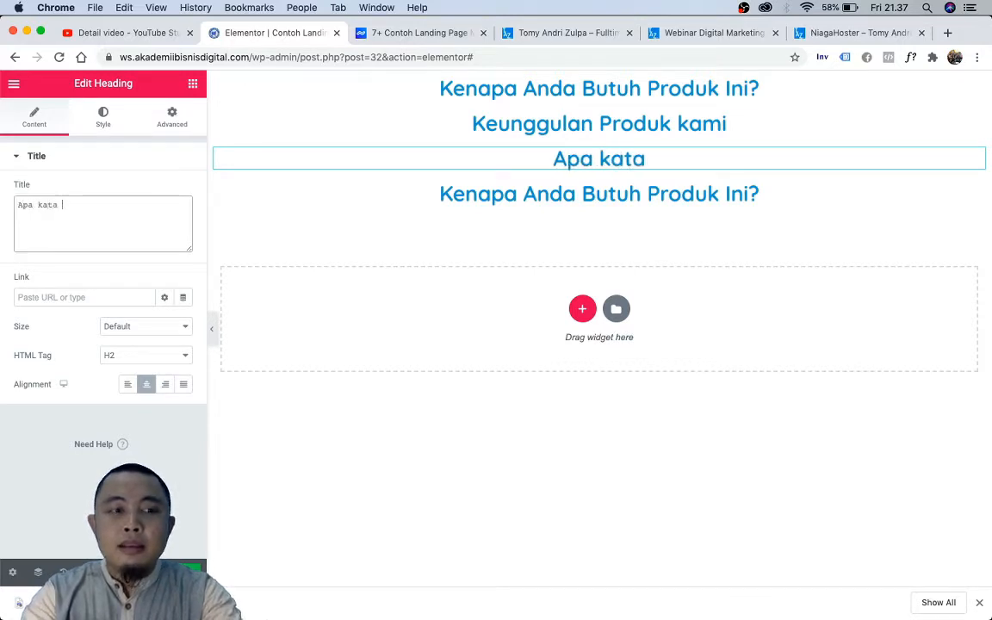
{"action": "type", "text": "mereka "}
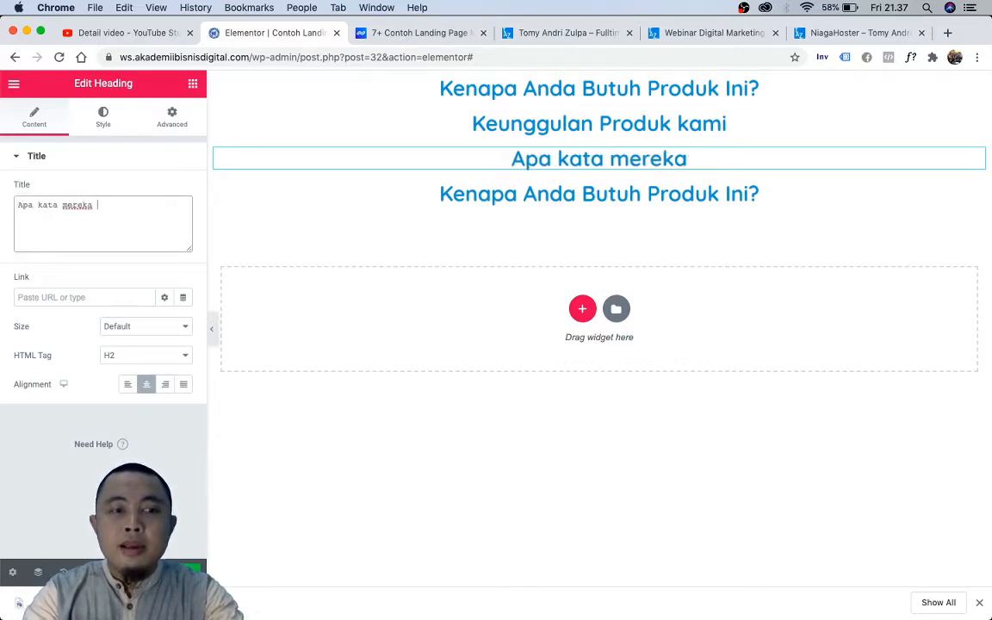
{"action": "type", "text": "yang Sudah"}
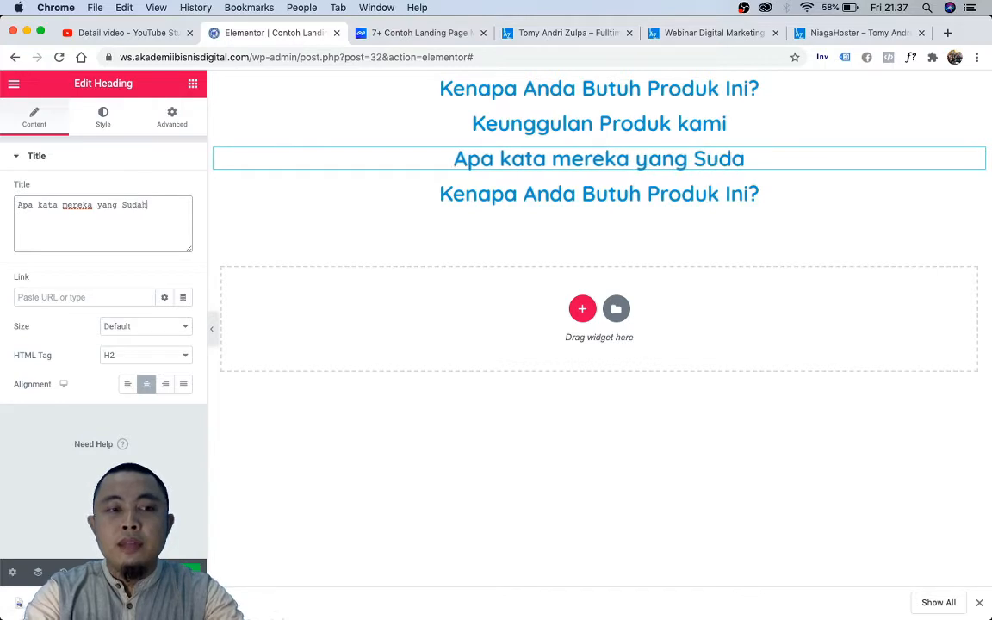
{"action": "type", "text": " memnggu"}
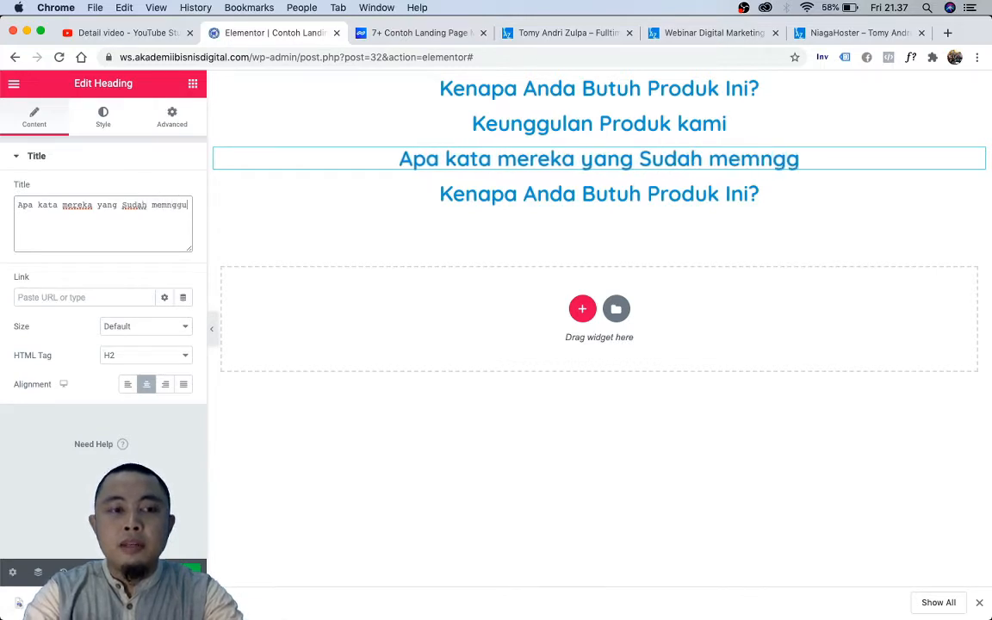
{"action": "type", "text": "naka"}
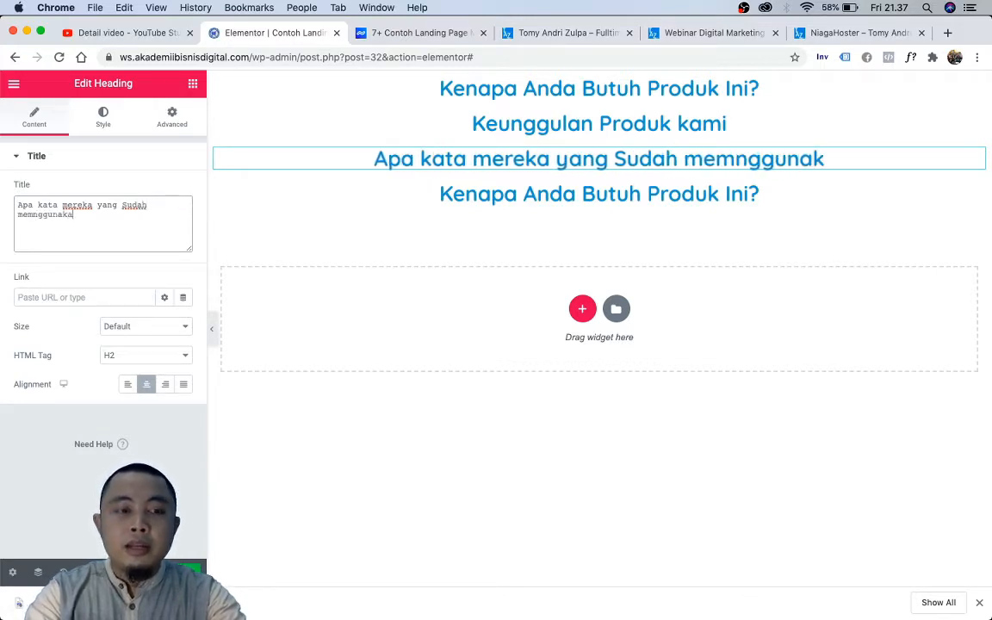
{"action": "type", "text": "n Produk"}
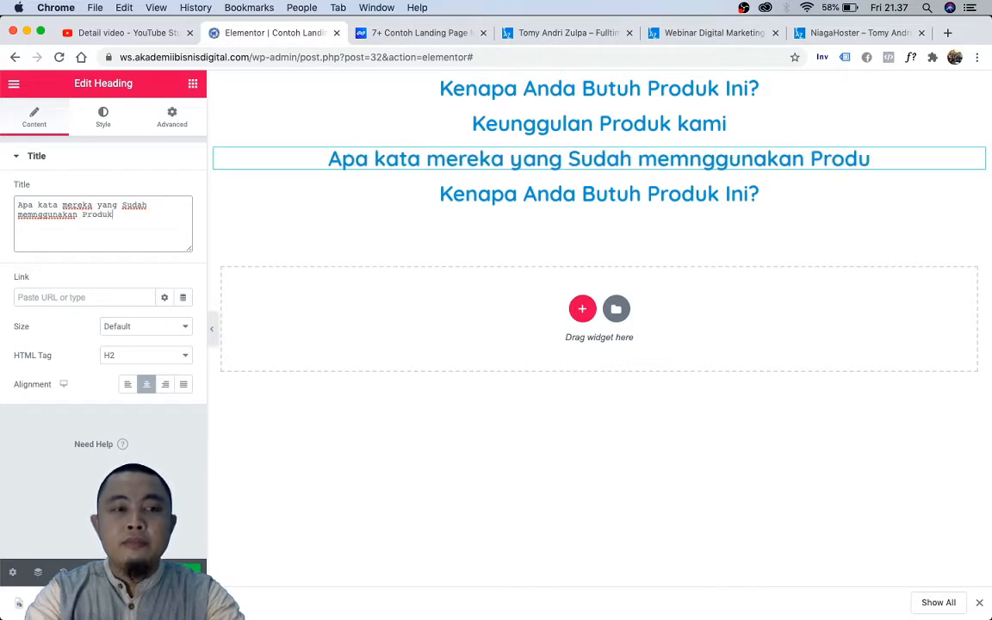
{"action": "type", "text": " Ini"}
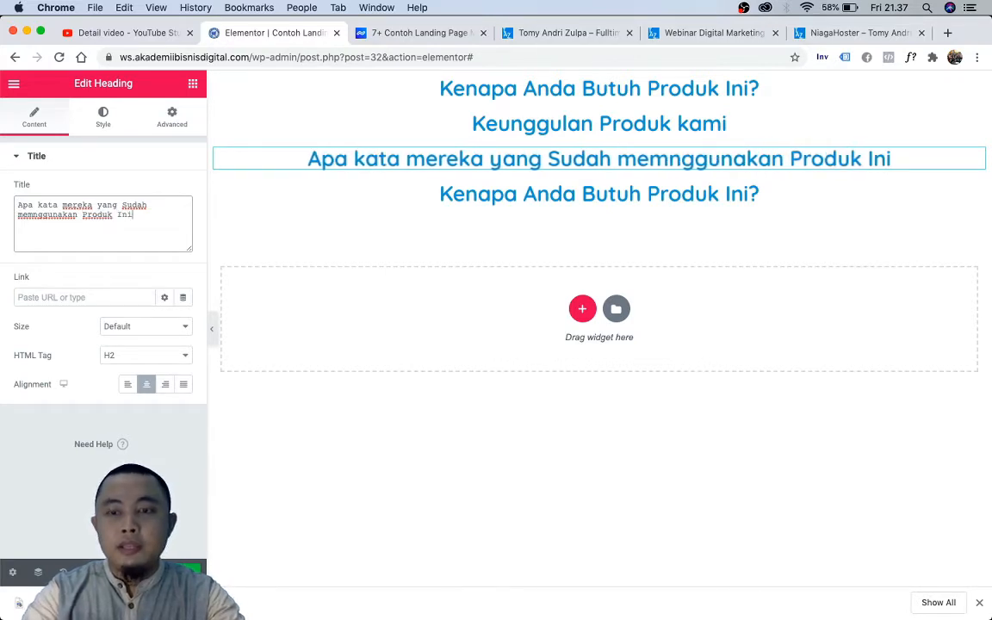
{"action": "type", "text": "?"}
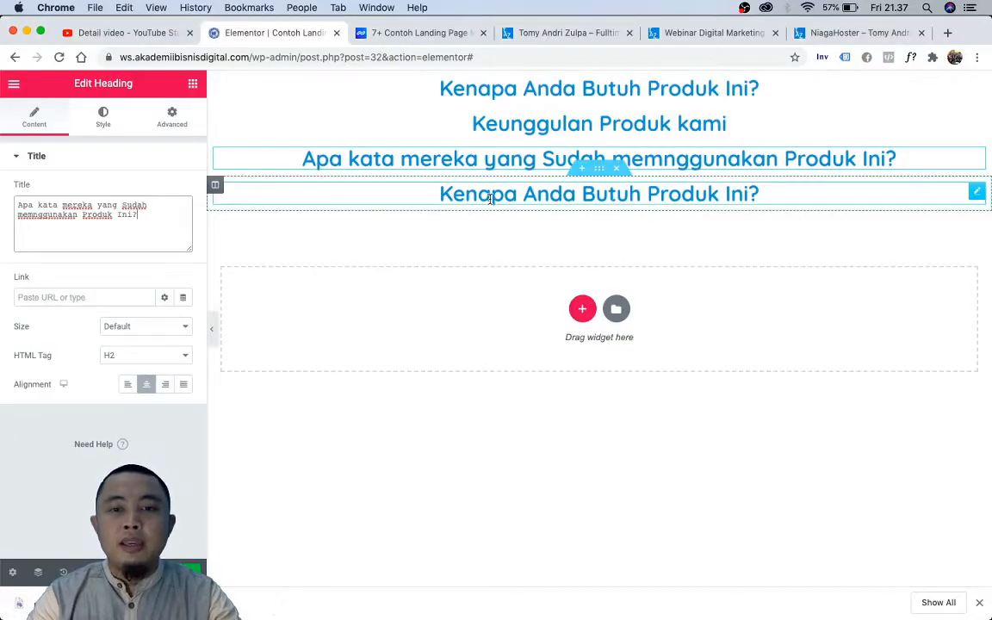
Step: Change the fourth section's heading title to "Bonus Bila Anda Beli Hari ini"
{"action": "left_click", "coordinate": [971, 196]}
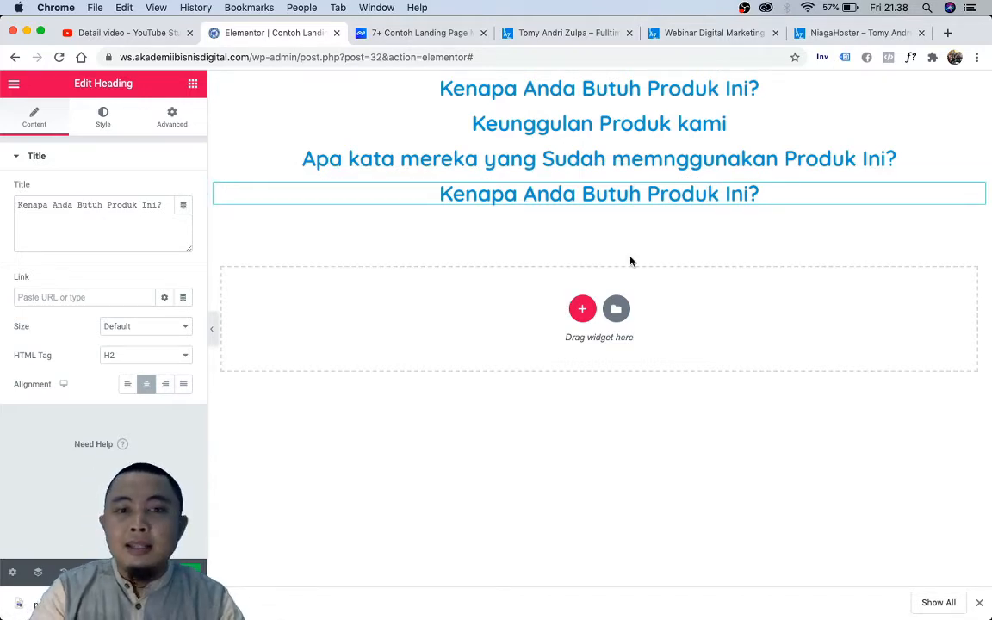
{"action": "left_click", "coordinate": [165, 203]}
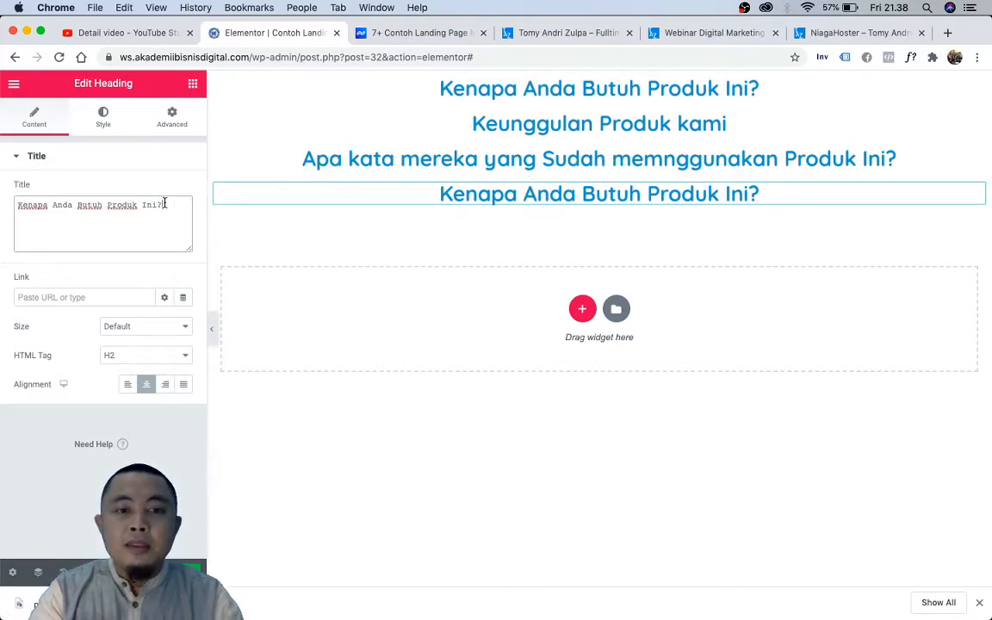
{"action": "key", "text": "super+a"}
{"action": "type", "text": "Bonu"}
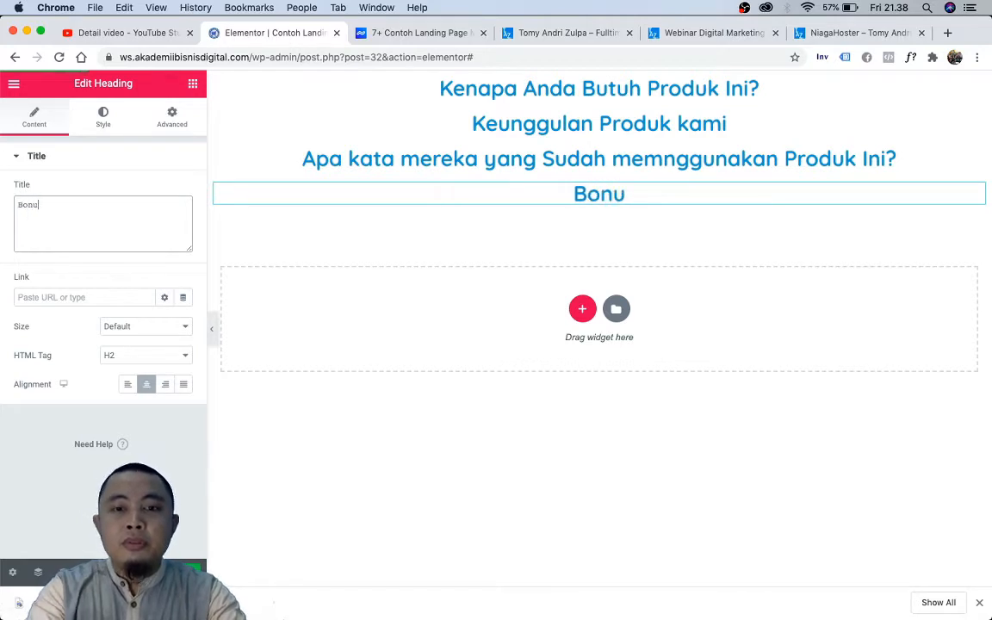
{"action": "type", "text": "s Bila A"}
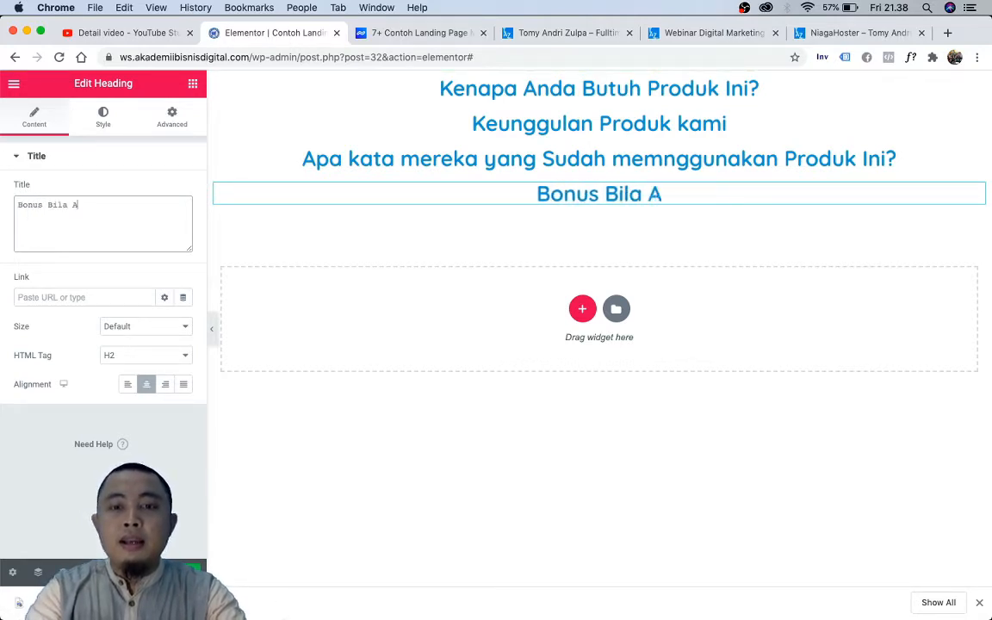
{"action": "type", "text": "nda Beli"}
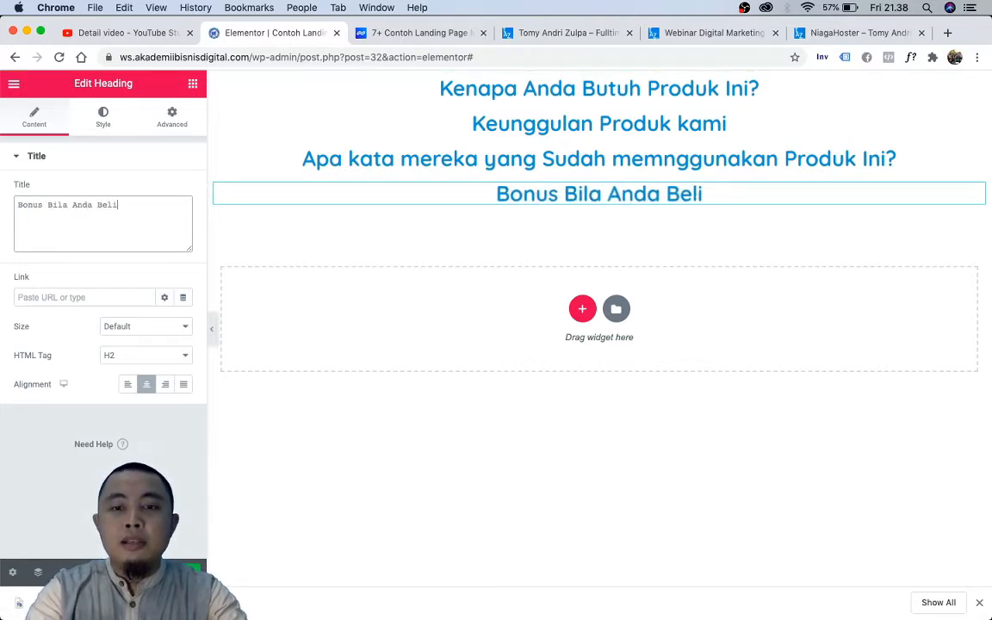
{"action": "type", "text": " Bari ini"}
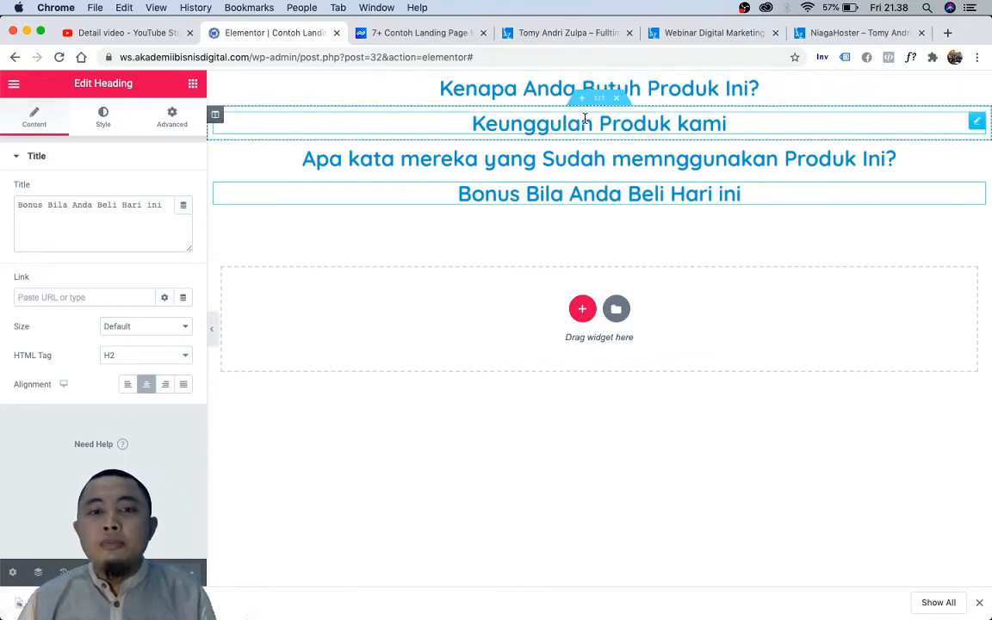
Step: Switch to the sample websites and examine how the Webinar Digital Marketing landing page alternates section backgrounds and arranges its content
{"action": "left_click", "coordinate": [569, 32]}
{"action": "scroll", "coordinate": [465, 169], "scroll_direction": "down", "scroll_amount": 10}
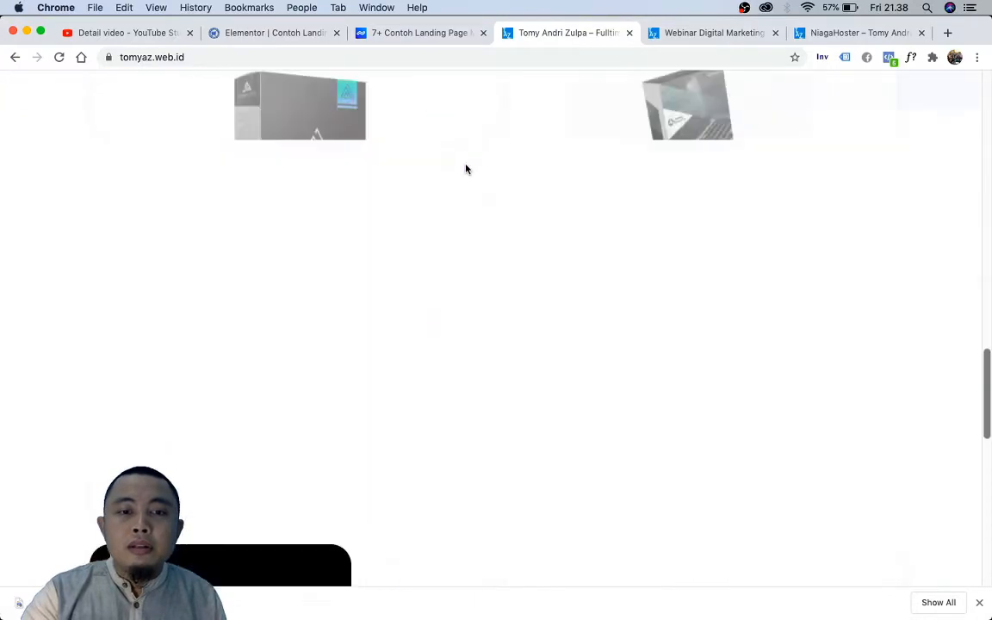
{"action": "scroll", "coordinate": [465, 169], "scroll_direction": "up", "scroll_amount": 15}
{"action": "left_click", "coordinate": [687, 33]}
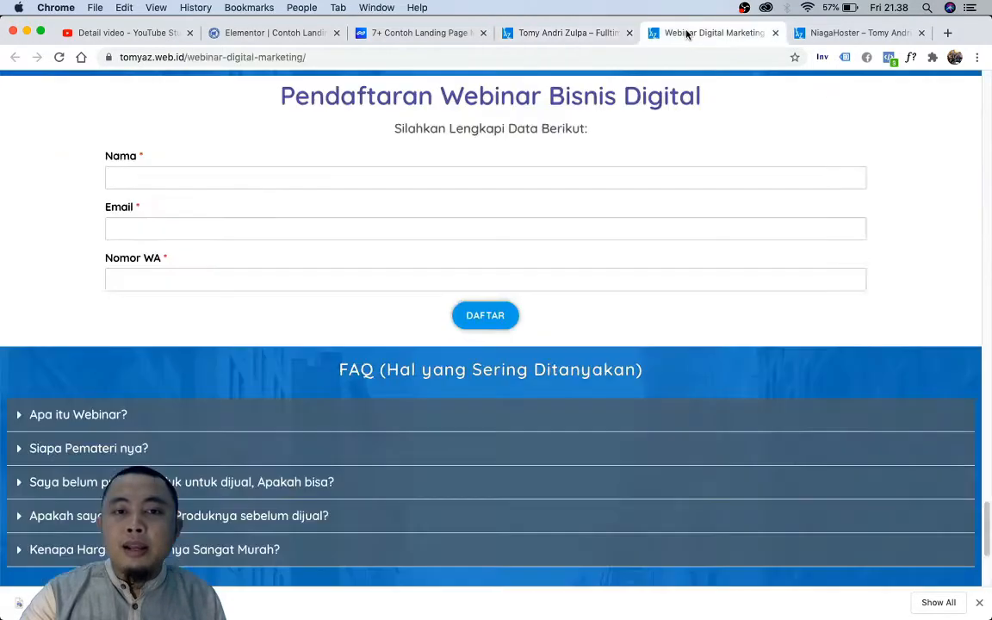
{"action": "scroll", "coordinate": [608, 110], "scroll_direction": "up", "scroll_amount": 10}
{"action": "scroll", "coordinate": [605, 113], "scroll_direction": "up", "scroll_amount": 15}
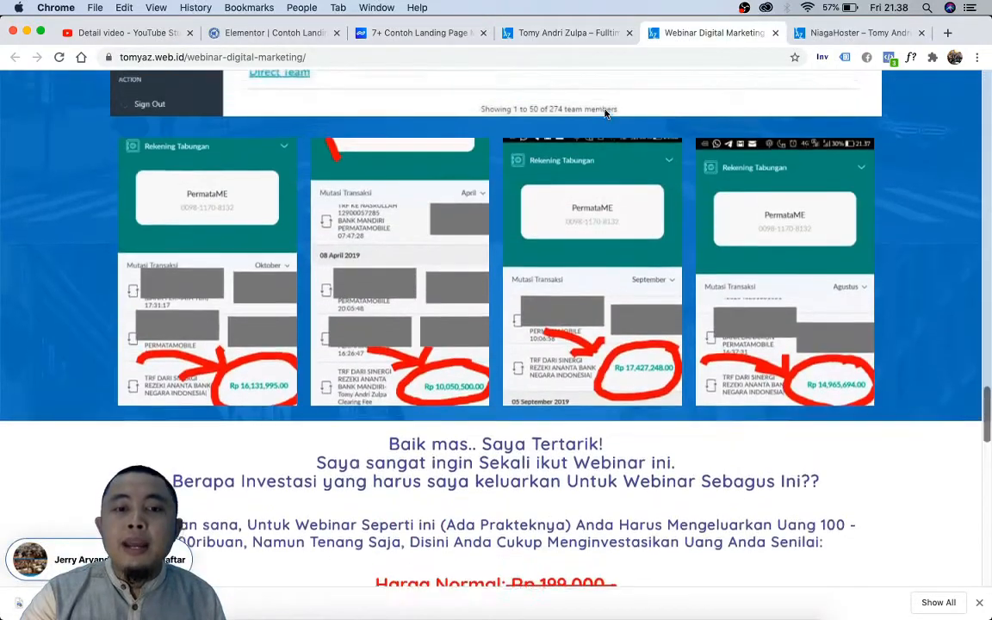
{"action": "scroll", "coordinate": [605, 113], "scroll_direction": "up", "scroll_amount": 15}
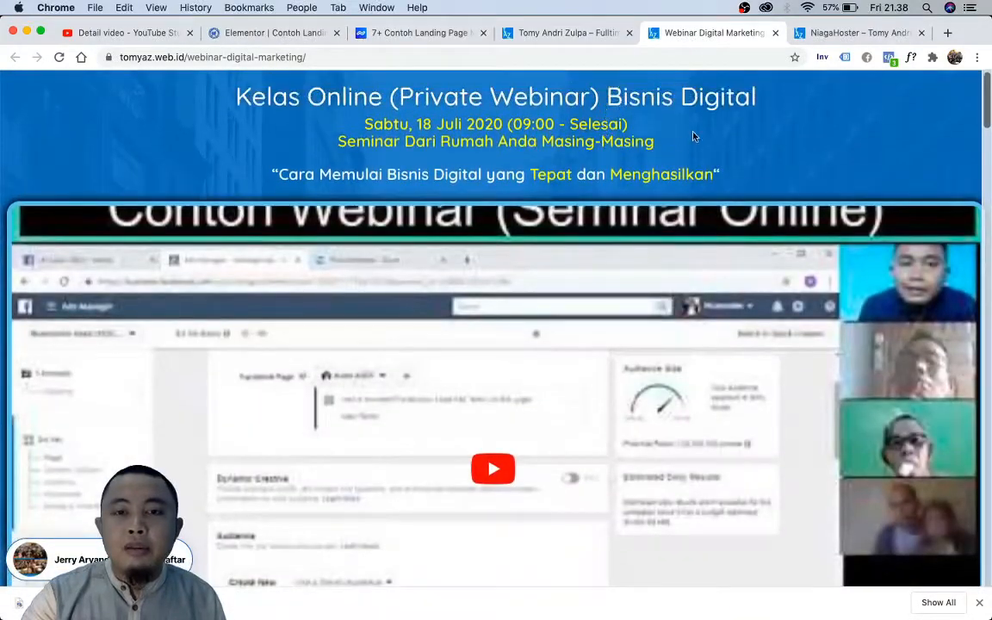
{"action": "scroll", "coordinate": [623, 118], "scroll_direction": "down", "scroll_amount": 10}
{"action": "scroll", "coordinate": [667, 153], "scroll_direction": "down", "scroll_amount": 10}
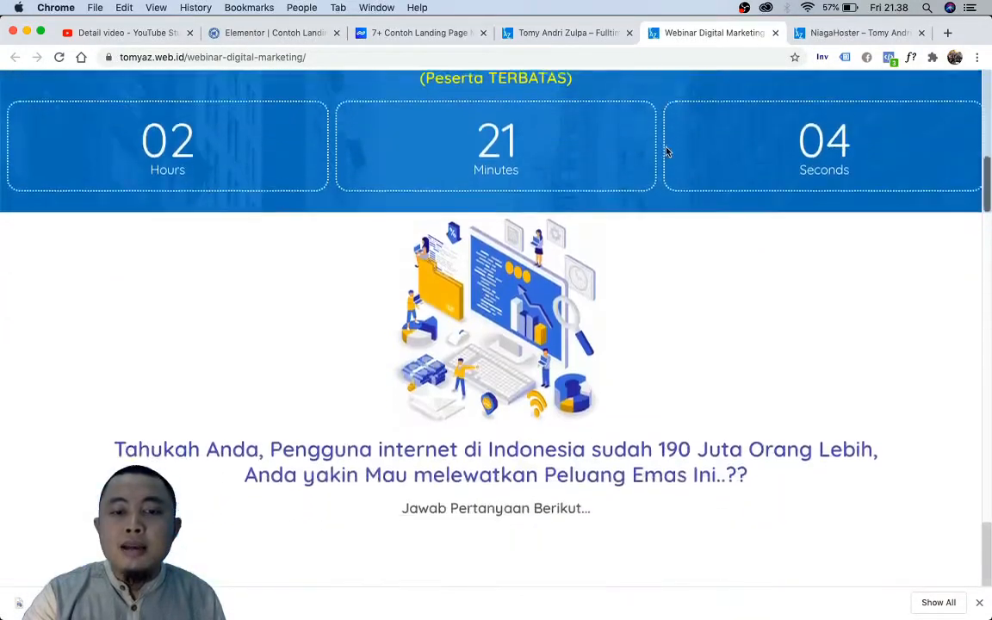
{"action": "scroll", "coordinate": [616, 305], "scroll_direction": "down", "scroll_amount": 5}
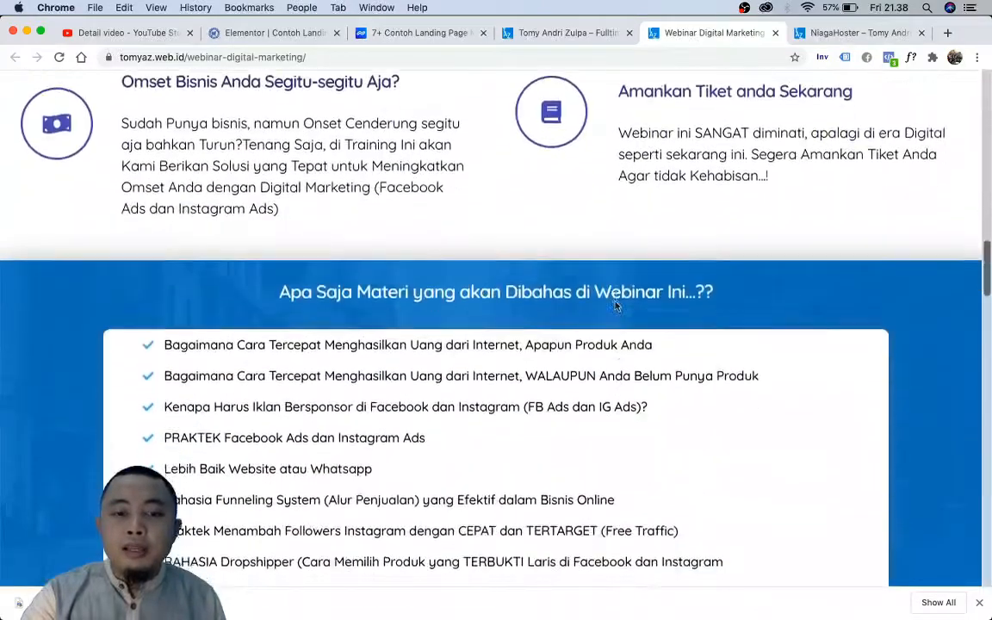
{"action": "scroll", "coordinate": [616, 305], "scroll_direction": "down", "scroll_amount": 2}
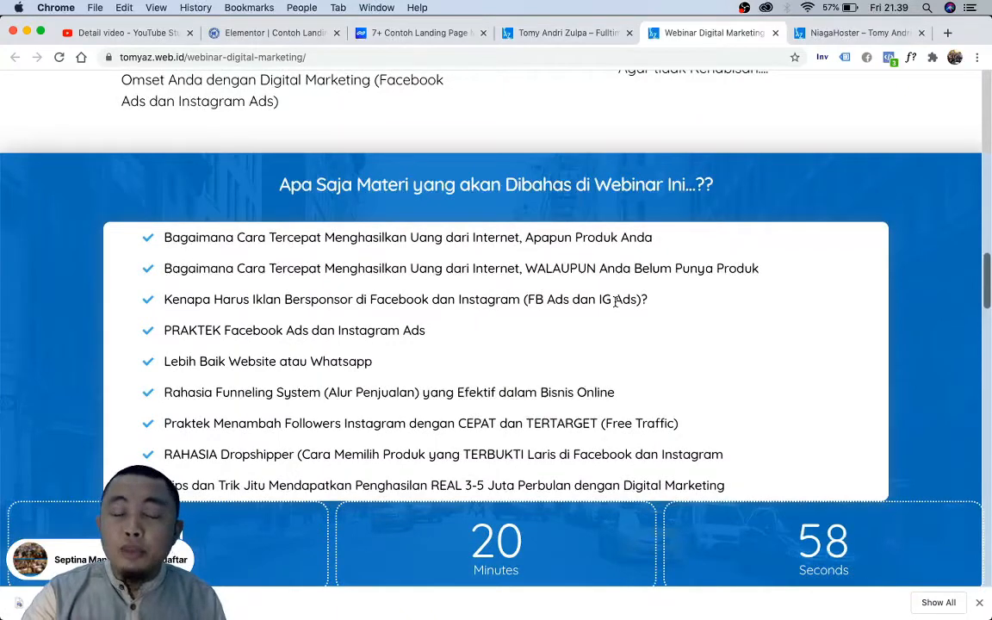
{"action": "scroll", "coordinate": [615, 303], "scroll_direction": "down", "scroll_amount": 3}
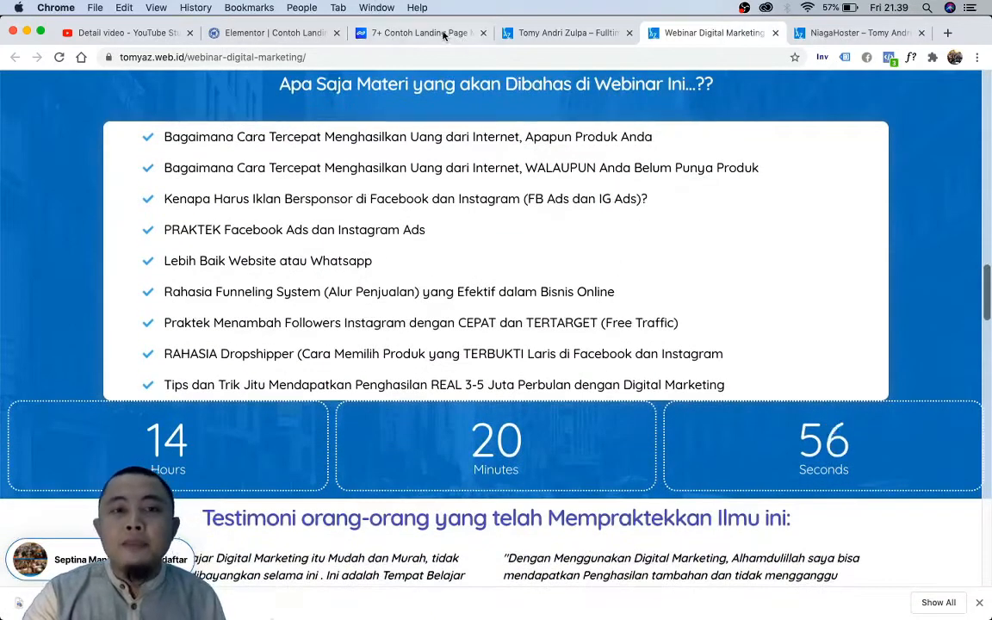
Step: Return to the Elementor editor and give the first section a Classic background using the pinwheel image icon-G_S.1.png from the media library
{"action": "left_click", "coordinate": [286, 36]}
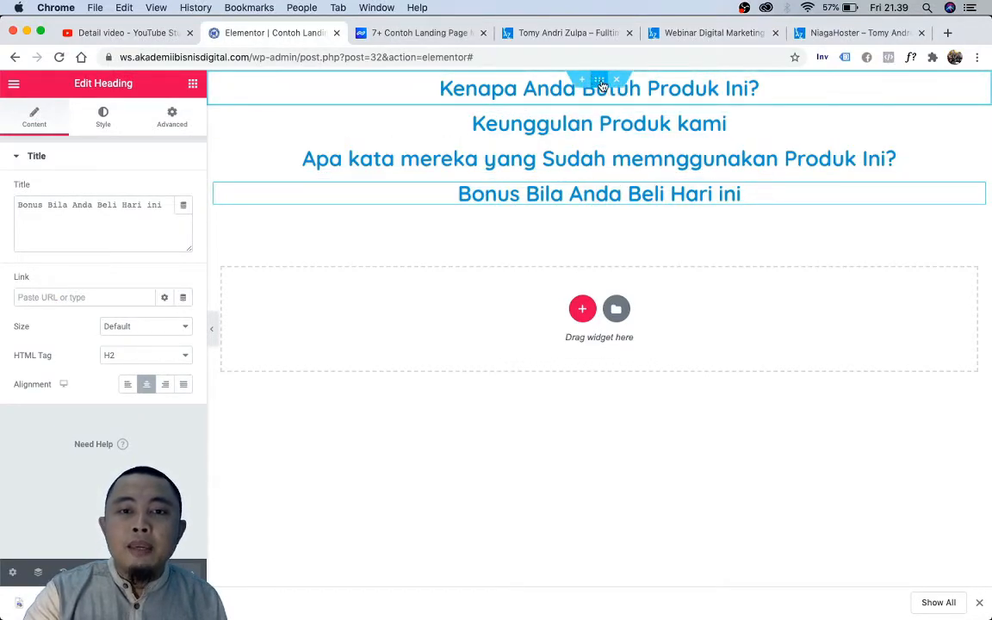
{"action": "left_click", "coordinate": [601, 82]}
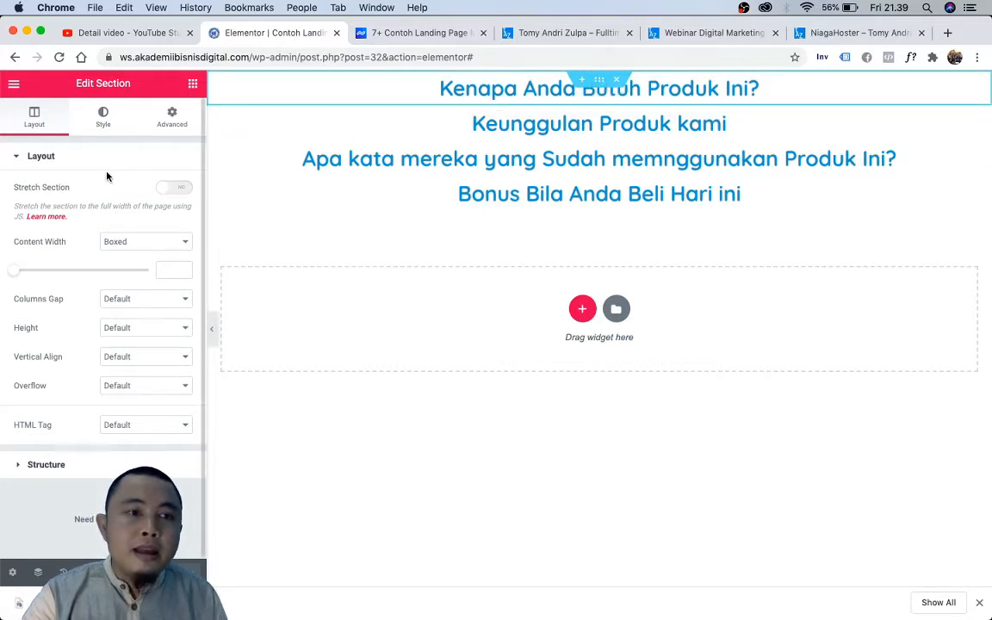
{"action": "left_click", "coordinate": [102, 119]}
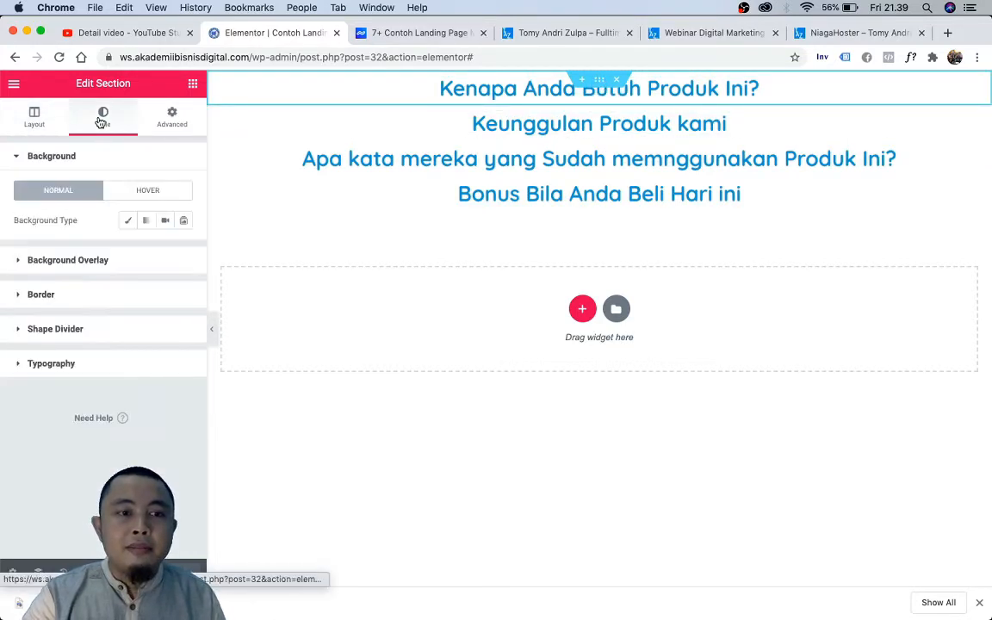
{"action": "left_click", "coordinate": [126, 223]}
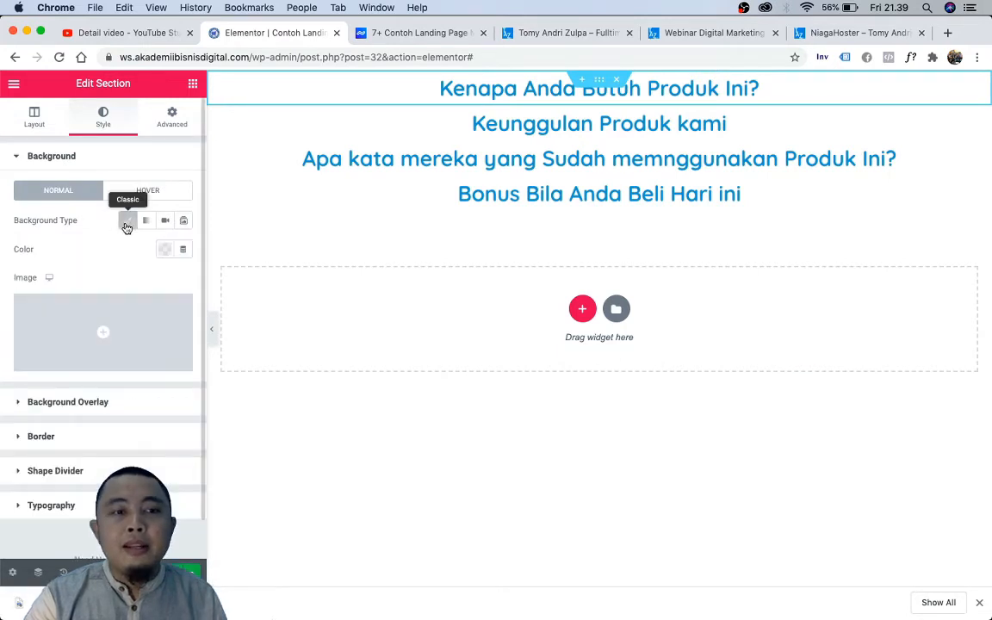
{"action": "left_click", "coordinate": [69, 366]}
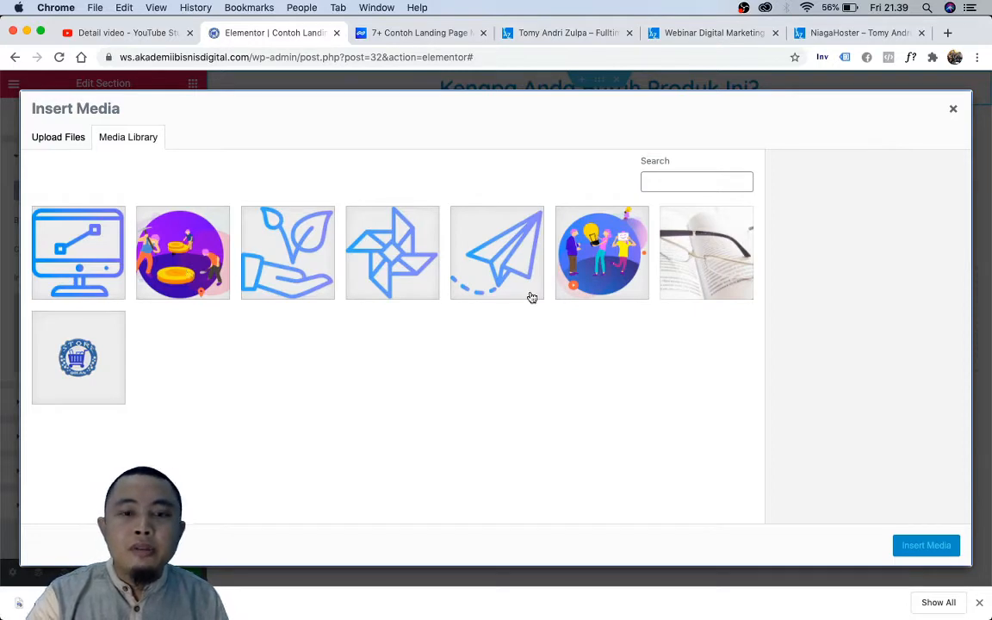
{"action": "left_click", "coordinate": [366, 256]}
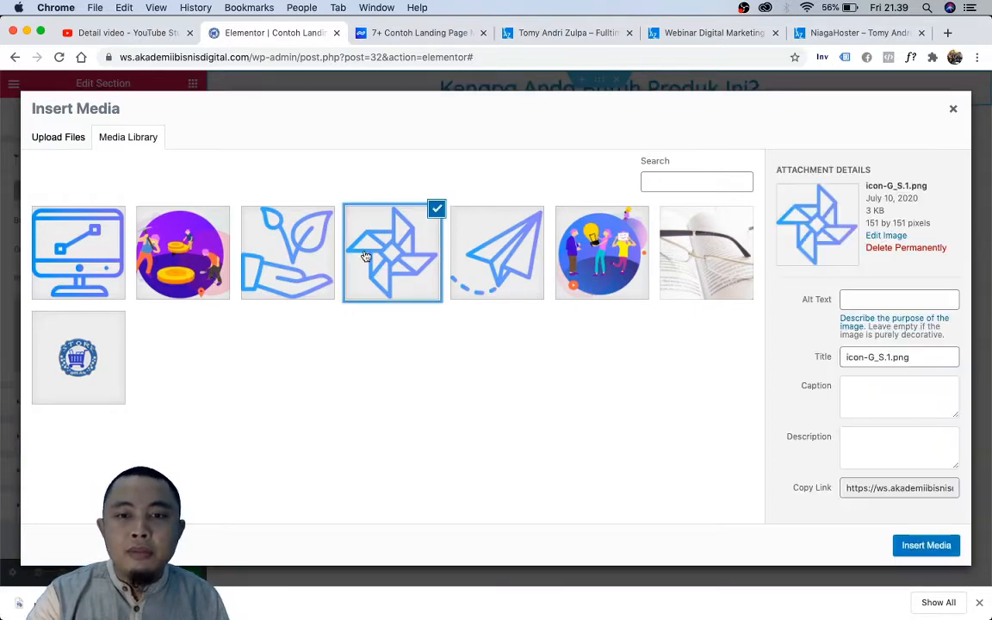
{"action": "left_click", "coordinate": [943, 549]}
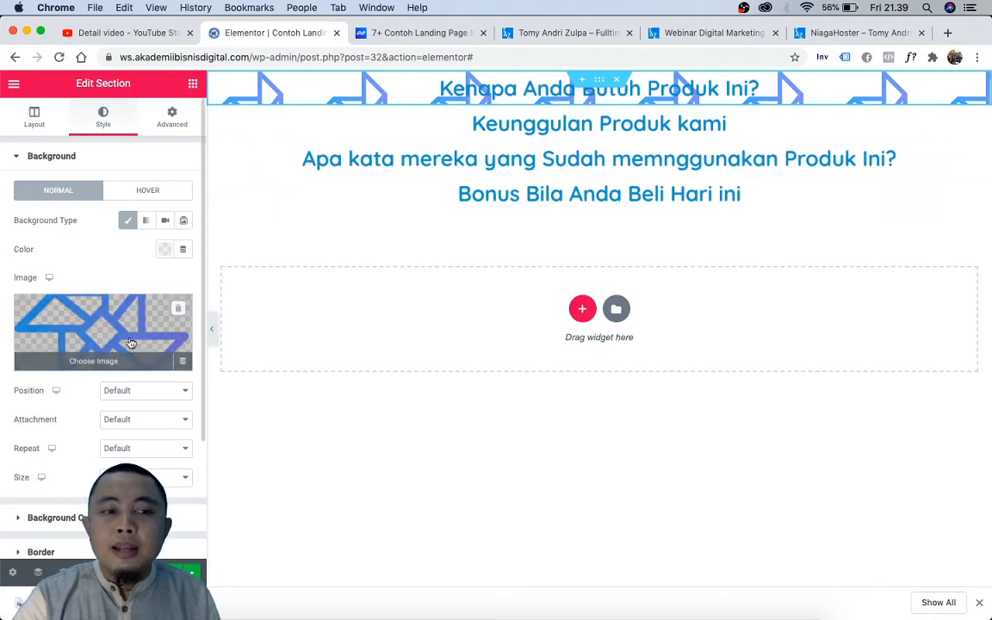
Step: Upload Idu Fitri 1441 H.mp4 from the Downloads folder to the media library and close the library without inserting it
{"action": "left_click", "coordinate": [103, 362]}
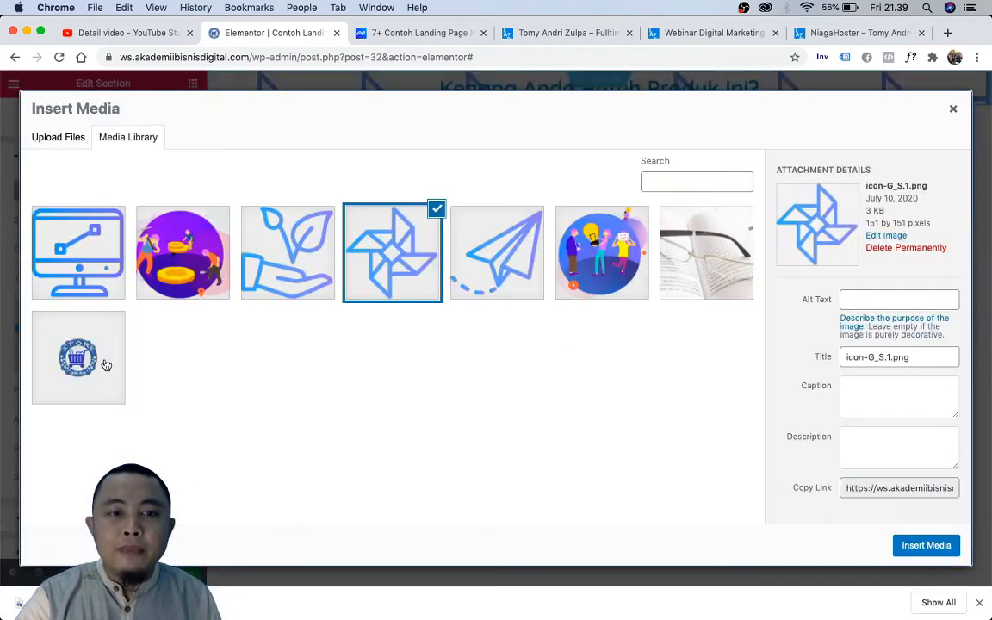
{"action": "left_click", "coordinate": [49, 139]}
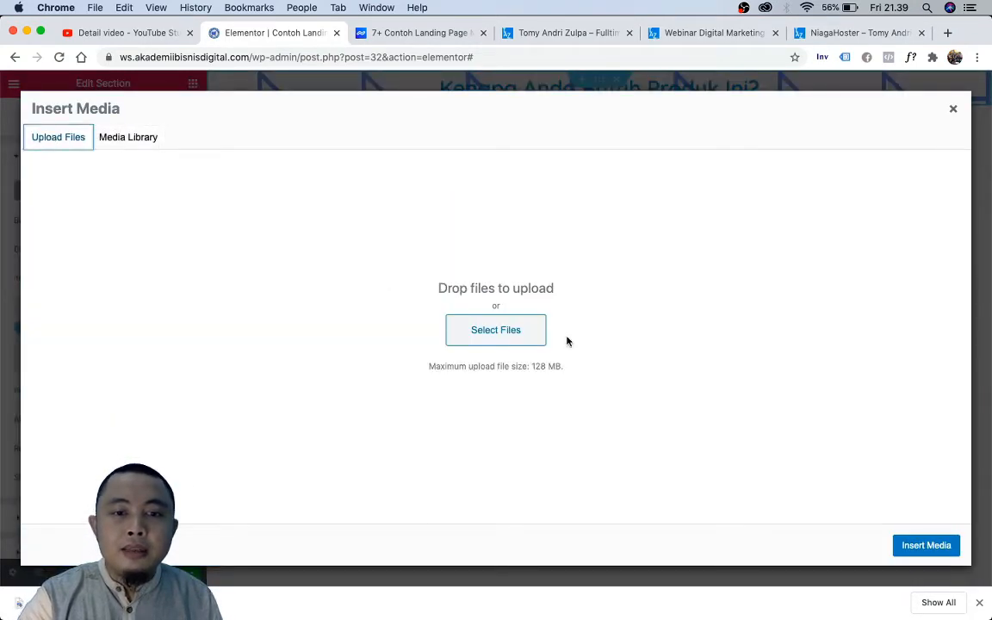
{"action": "left_click", "coordinate": [512, 341]}
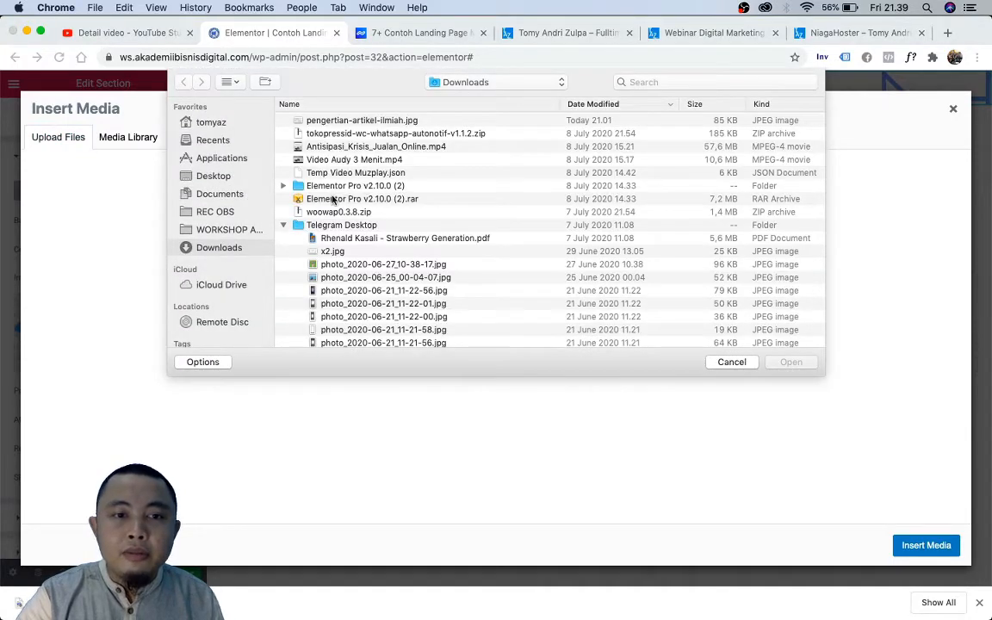
{"action": "scroll", "coordinate": [321, 214], "scroll_direction": "down", "scroll_amount": 10}
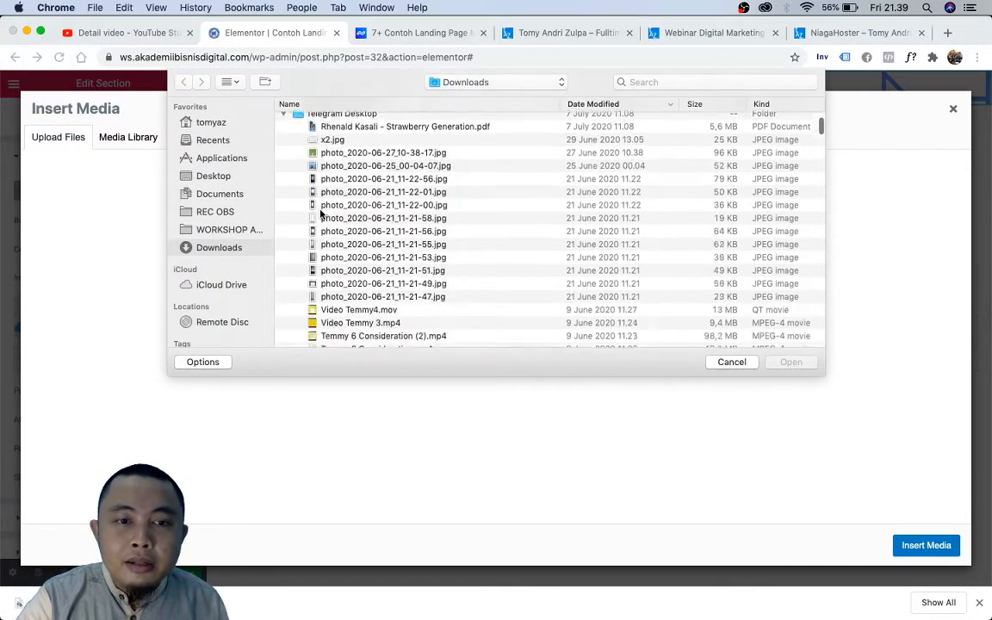
{"action": "scroll", "coordinate": [321, 214], "scroll_direction": "down", "scroll_amount": 10}
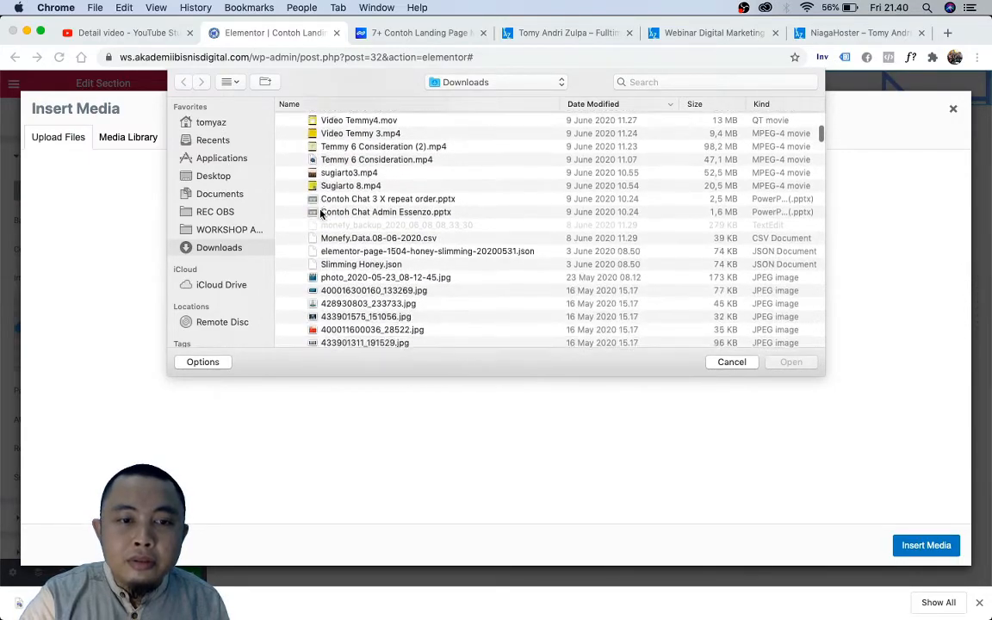
{"action": "scroll", "coordinate": [320, 214], "scroll_direction": "down", "scroll_amount": 15}
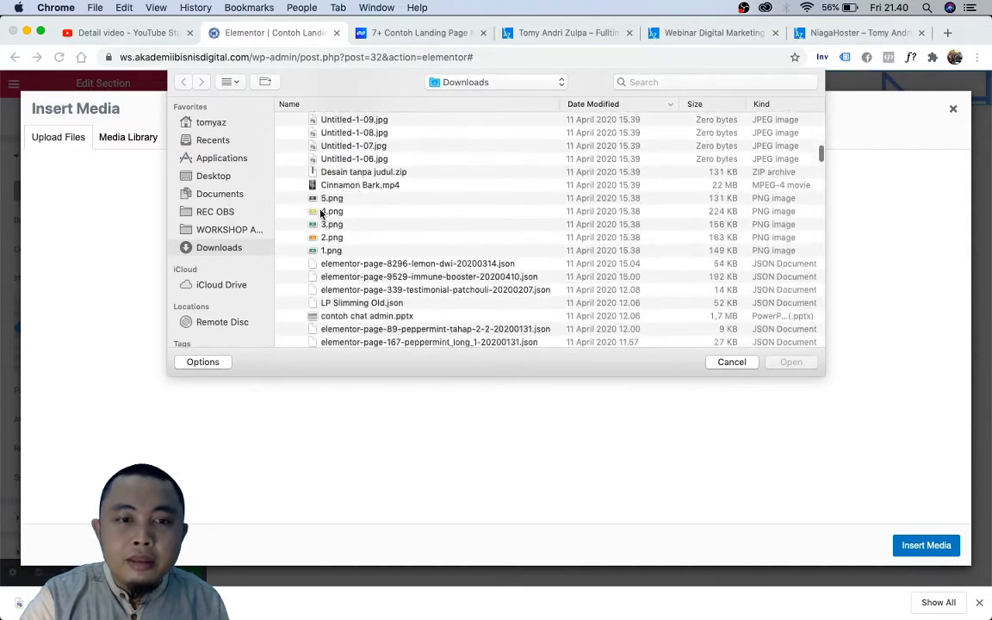
{"action": "scroll", "coordinate": [320, 214], "scroll_direction": "down", "scroll_amount": 8}
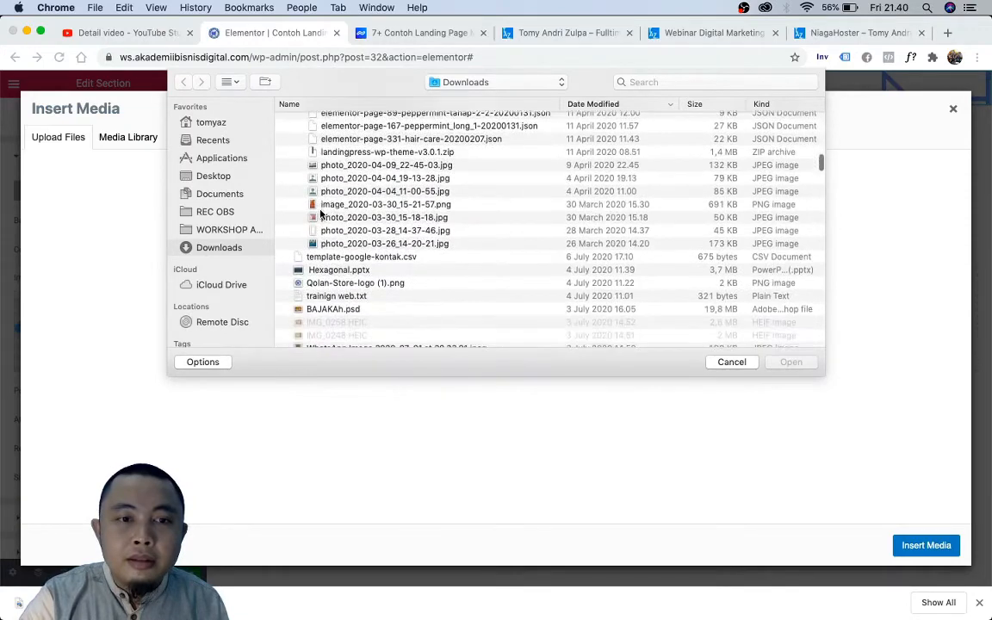
{"action": "scroll", "coordinate": [320, 213], "scroll_direction": "down", "scroll_amount": 10}
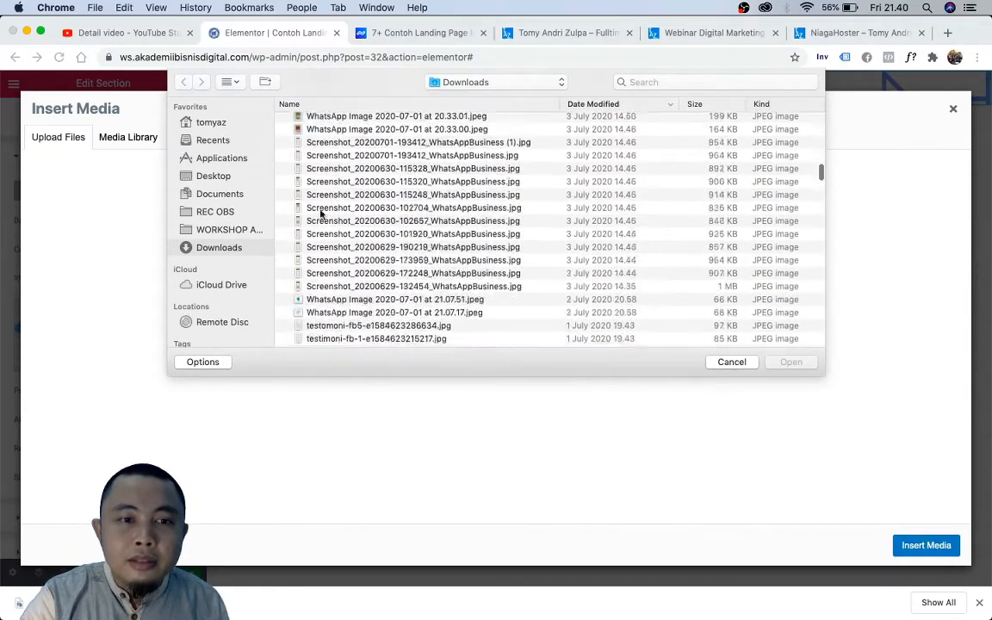
{"action": "scroll", "coordinate": [321, 213], "scroll_direction": "down", "scroll_amount": 3}
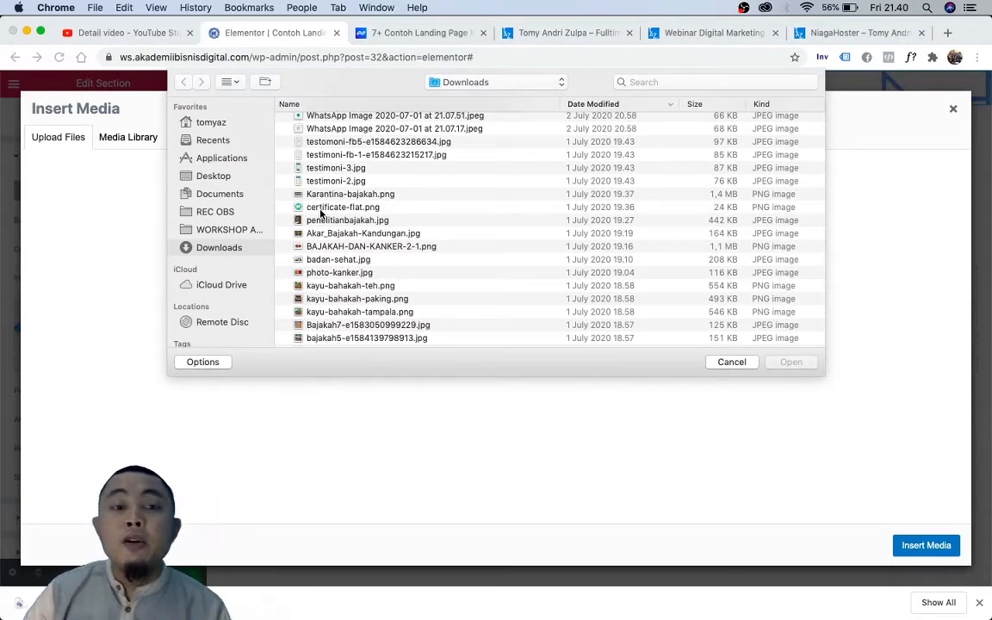
{"action": "scroll", "coordinate": [321, 213], "scroll_direction": "down", "scroll_amount": 12}
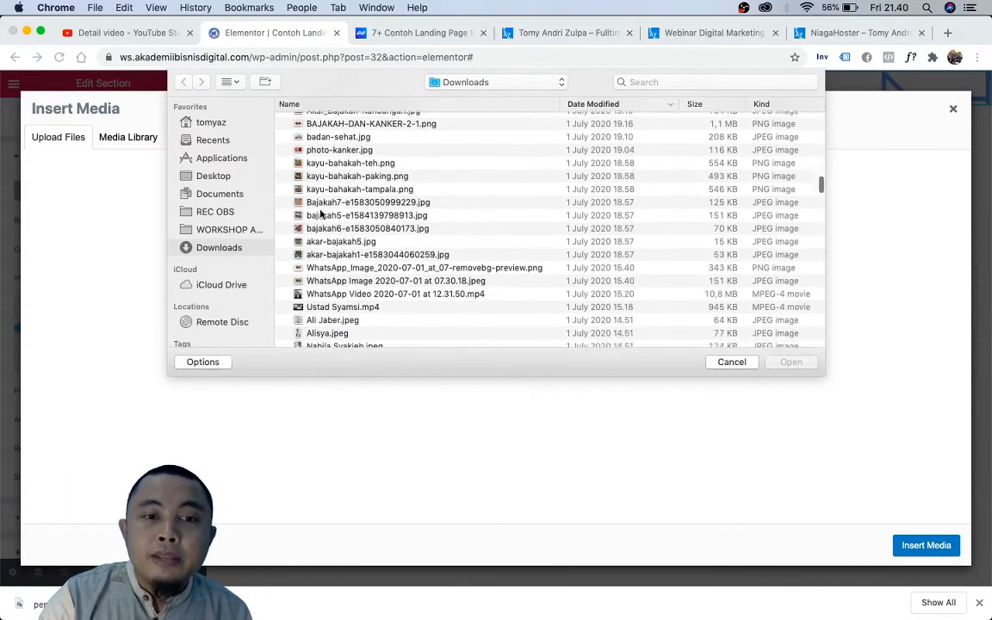
{"action": "scroll", "coordinate": [320, 214], "scroll_direction": "down", "scroll_amount": 10}
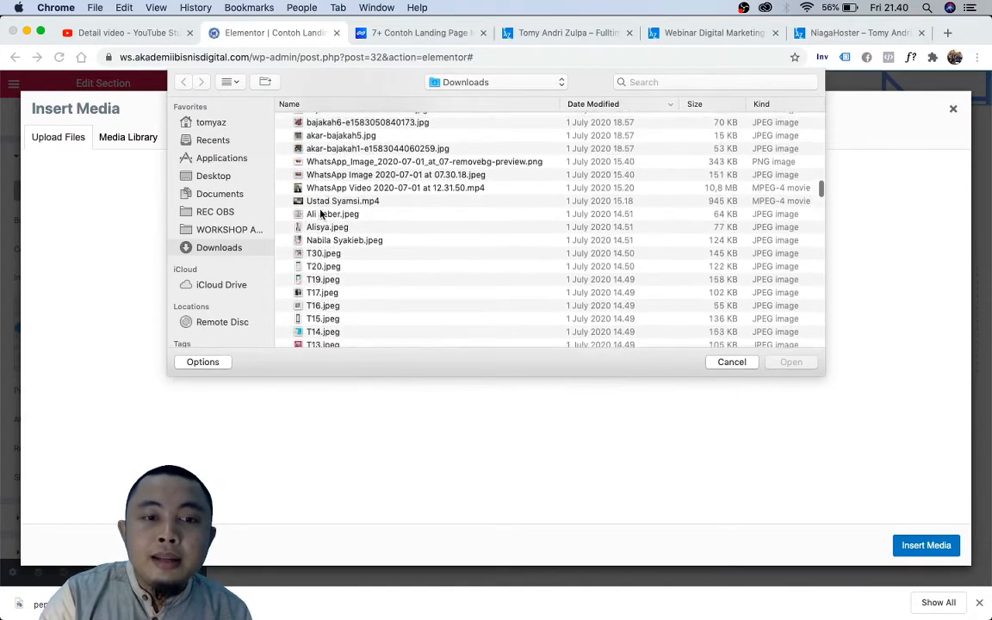
{"action": "scroll", "coordinate": [320, 213], "scroll_direction": "down", "scroll_amount": 11}
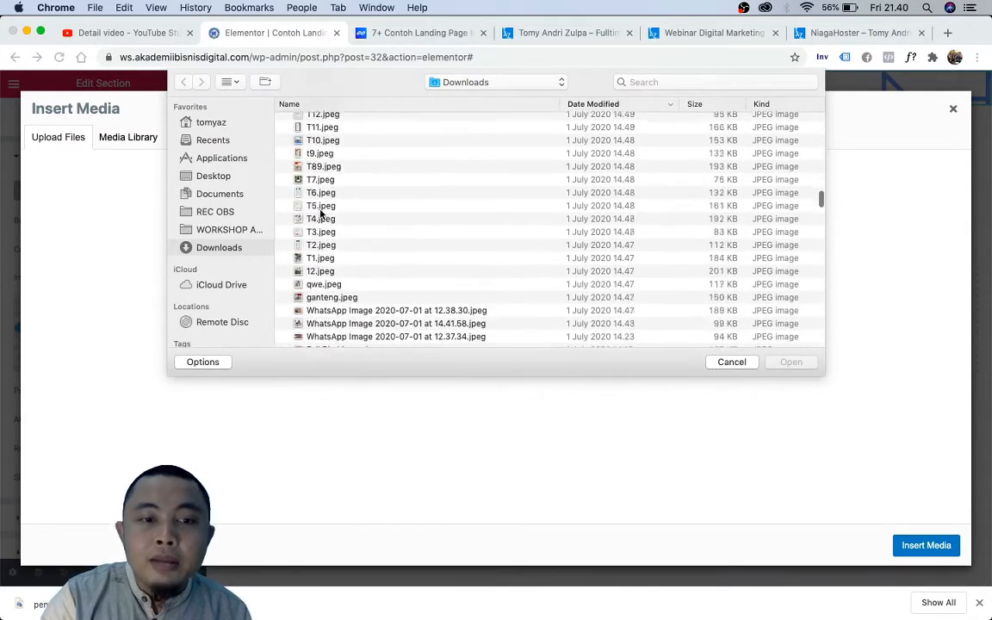
{"action": "scroll", "coordinate": [320, 214], "scroll_direction": "down", "scroll_amount": 7}
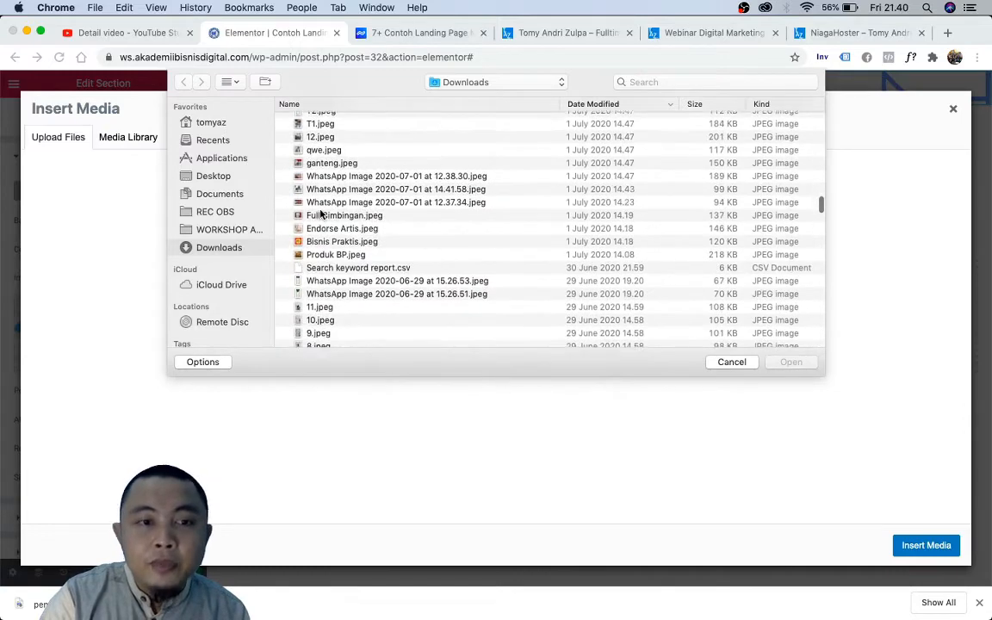
{"action": "scroll", "coordinate": [321, 214], "scroll_direction": "down", "scroll_amount": 4}
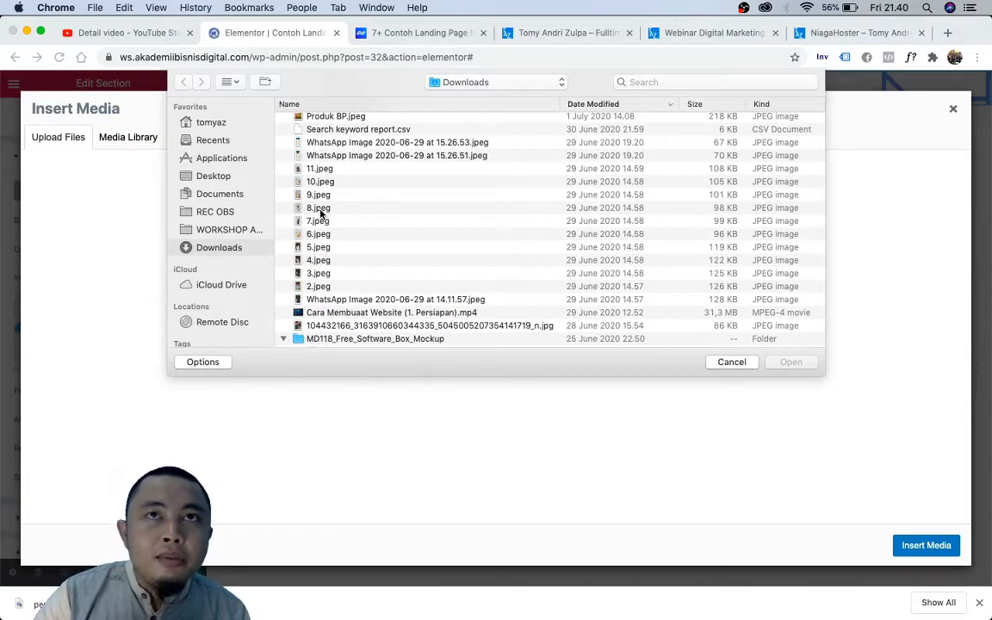
{"action": "scroll", "coordinate": [320, 213], "scroll_direction": "down", "scroll_amount": 2}
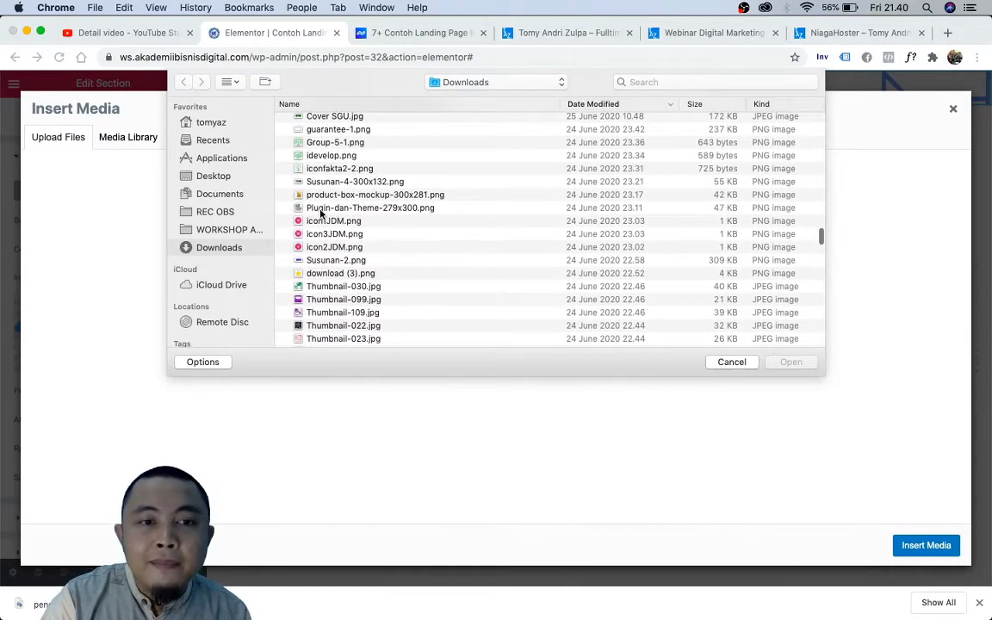
{"action": "scroll", "coordinate": [321, 213], "scroll_direction": "down", "scroll_amount": 8}
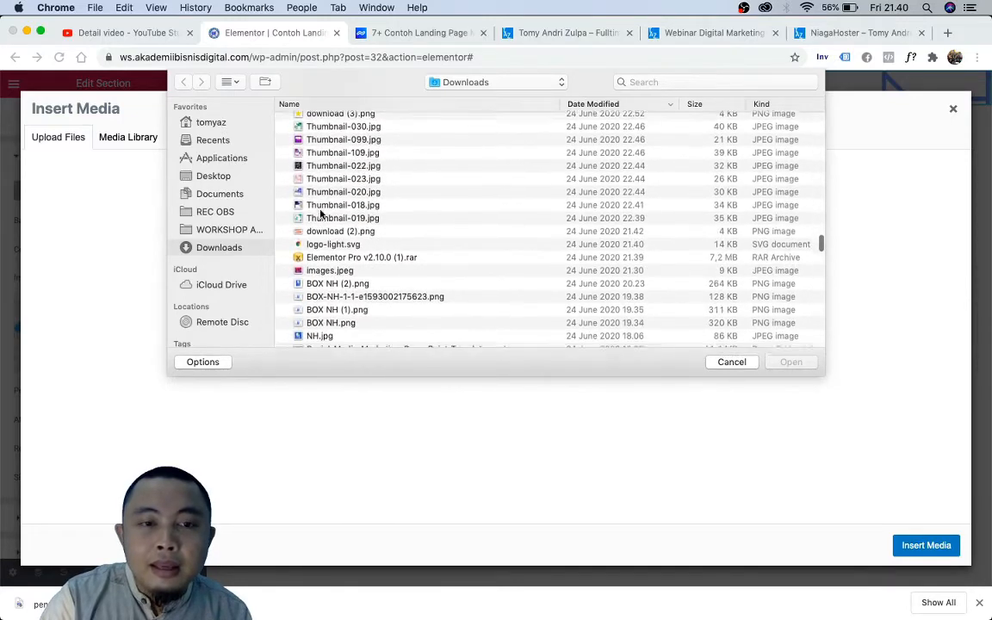
{"action": "scroll", "coordinate": [320, 213], "scroll_direction": "down", "scroll_amount": 7}
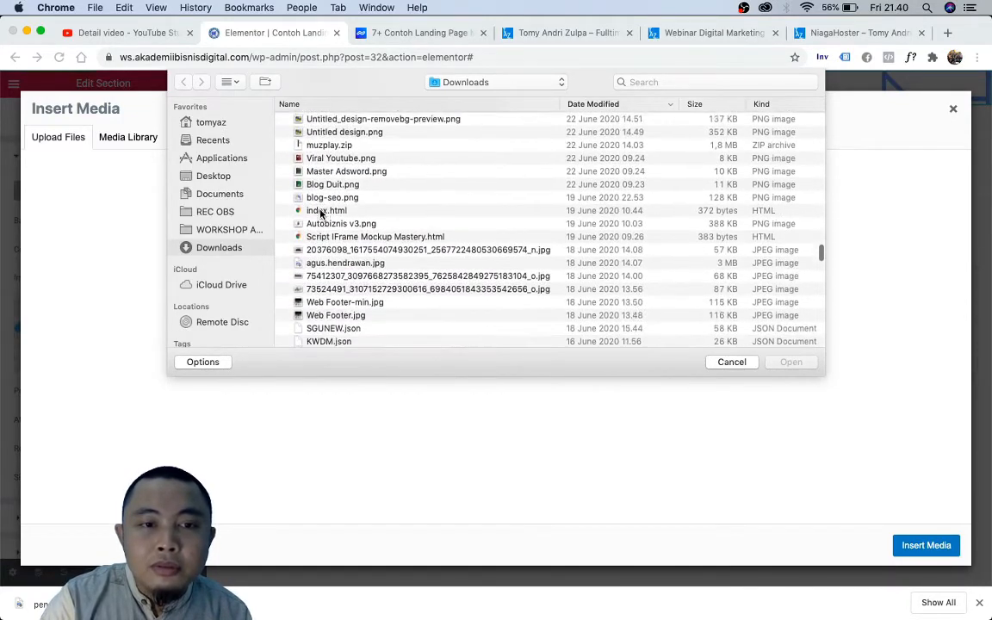
{"action": "scroll", "coordinate": [320, 214], "scroll_direction": "down", "scroll_amount": 9}
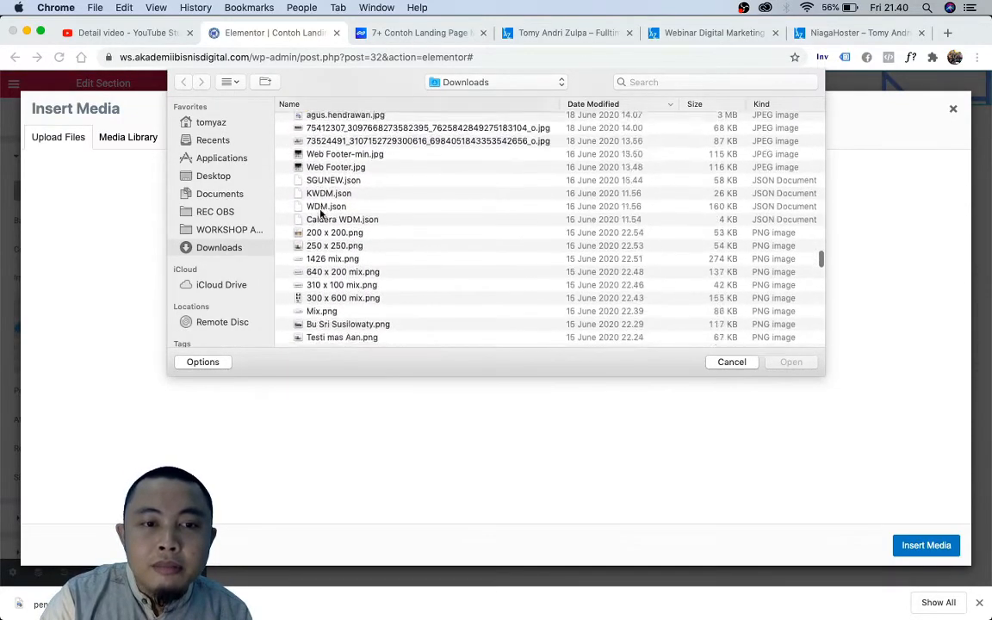
{"action": "scroll", "coordinate": [320, 214], "scroll_direction": "down", "scroll_amount": 8}
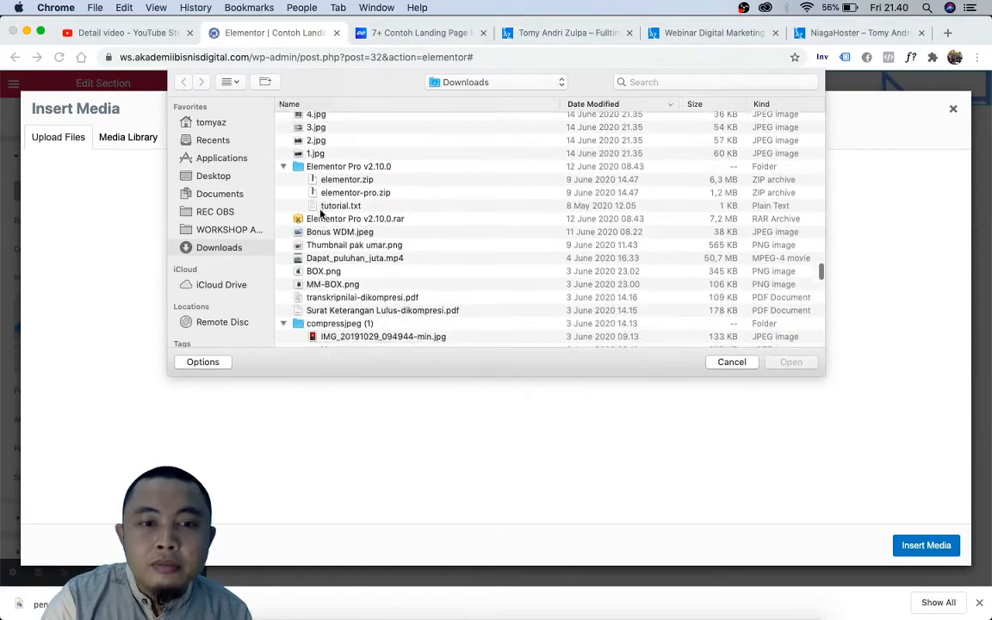
{"action": "scroll", "coordinate": [321, 214], "scroll_direction": "down", "scroll_amount": 5}
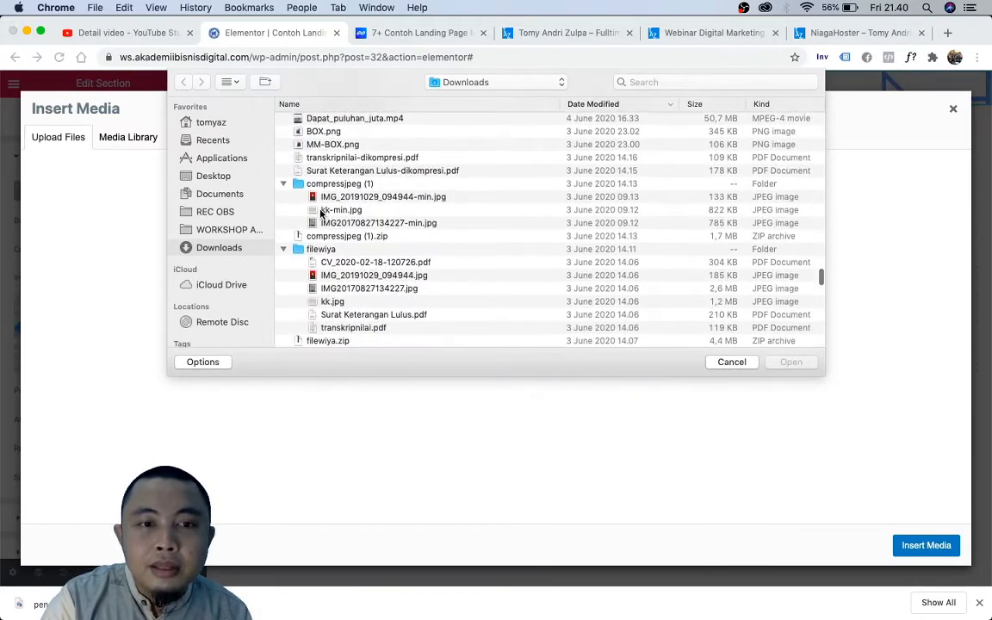
{"action": "scroll", "coordinate": [321, 214], "scroll_direction": "down", "scroll_amount": 6}
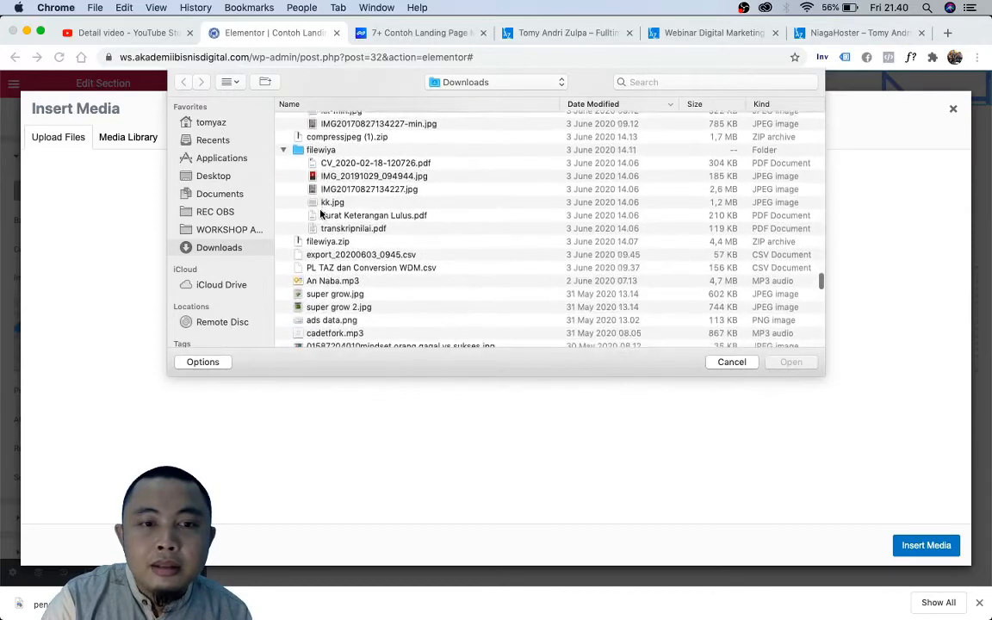
{"action": "scroll", "coordinate": [320, 214], "scroll_direction": "down", "scroll_amount": 5}
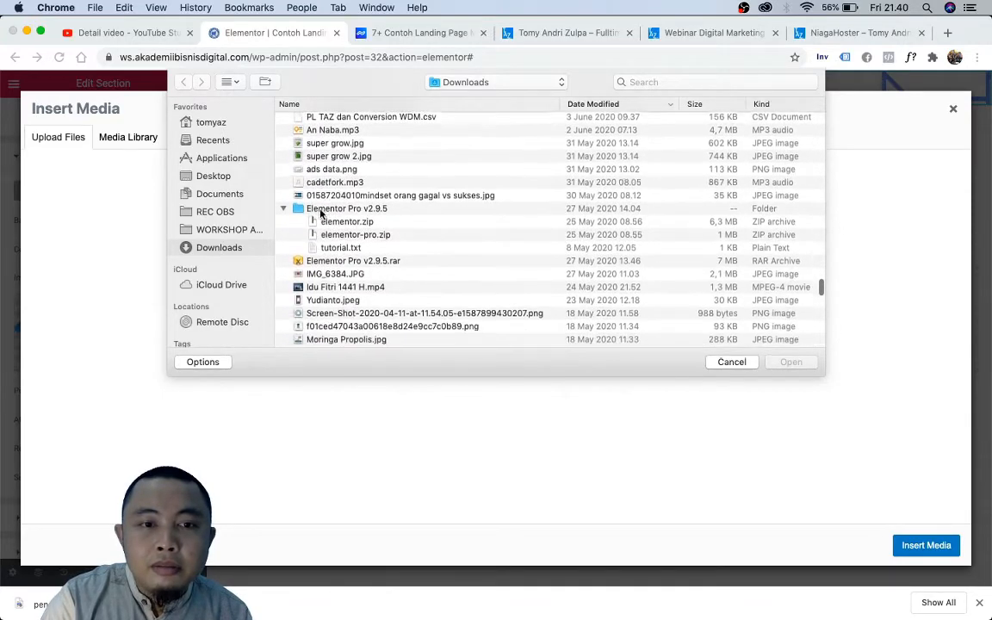
{"action": "scroll", "coordinate": [321, 214], "scroll_direction": "down", "scroll_amount": 1}
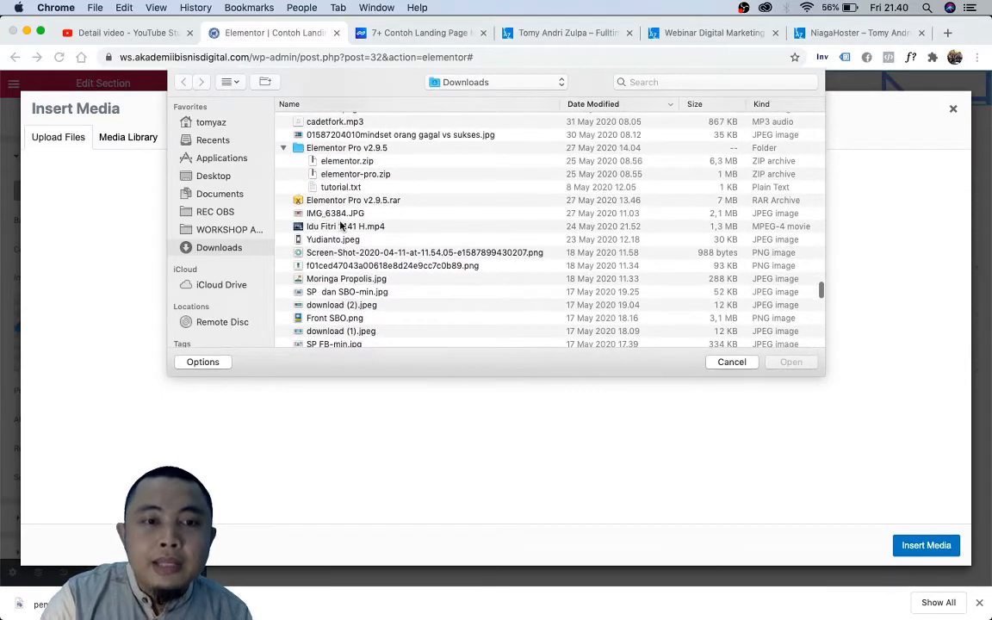
{"action": "double_click", "coordinate": [342, 225]}
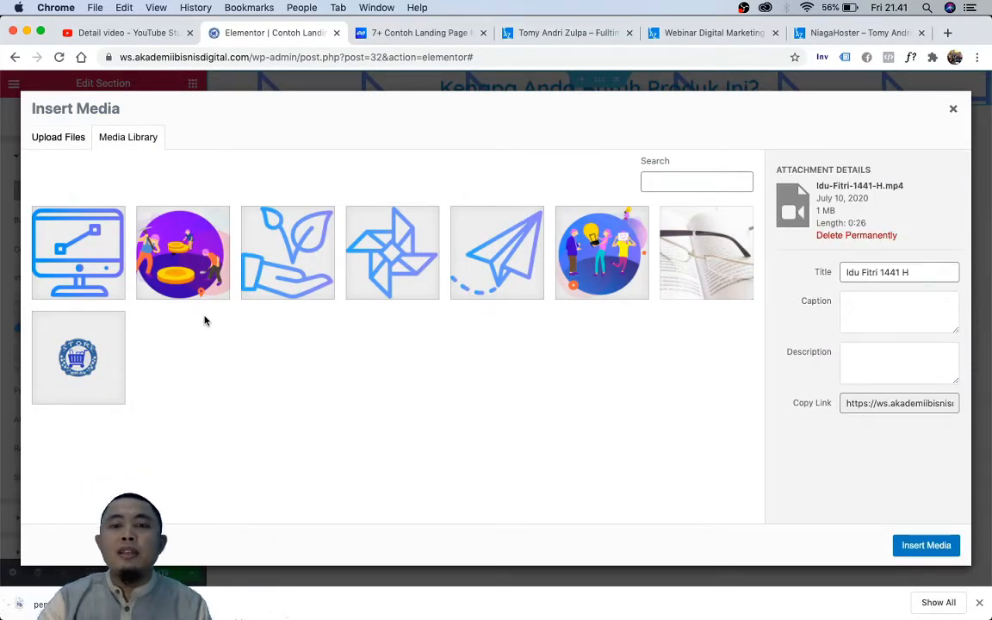
{"action": "left_click", "coordinate": [58, 138]}
{"action": "left_click", "coordinate": [126, 139]}
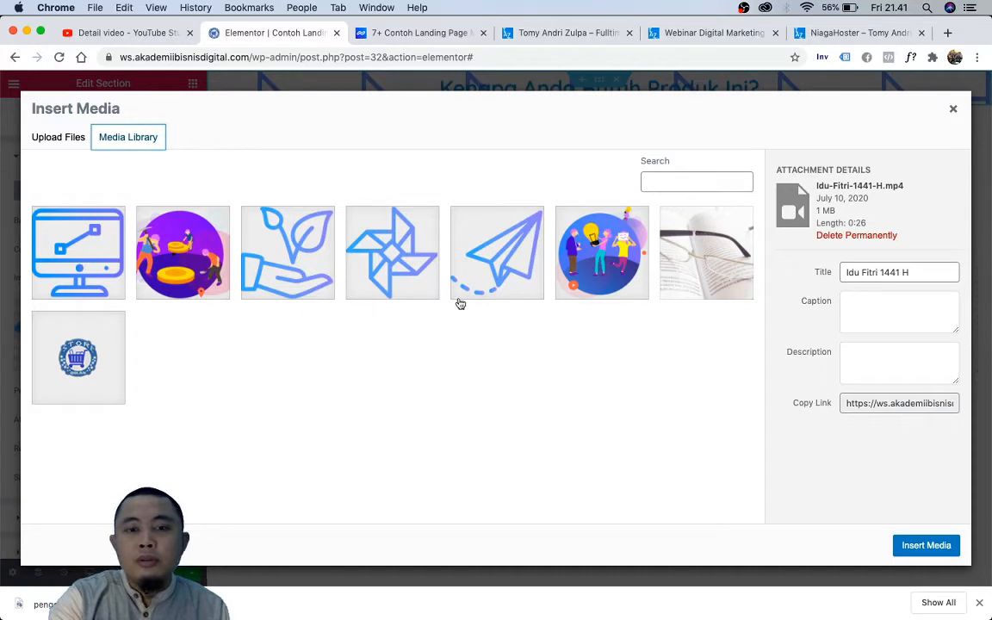
{"action": "left_click", "coordinate": [955, 111]}
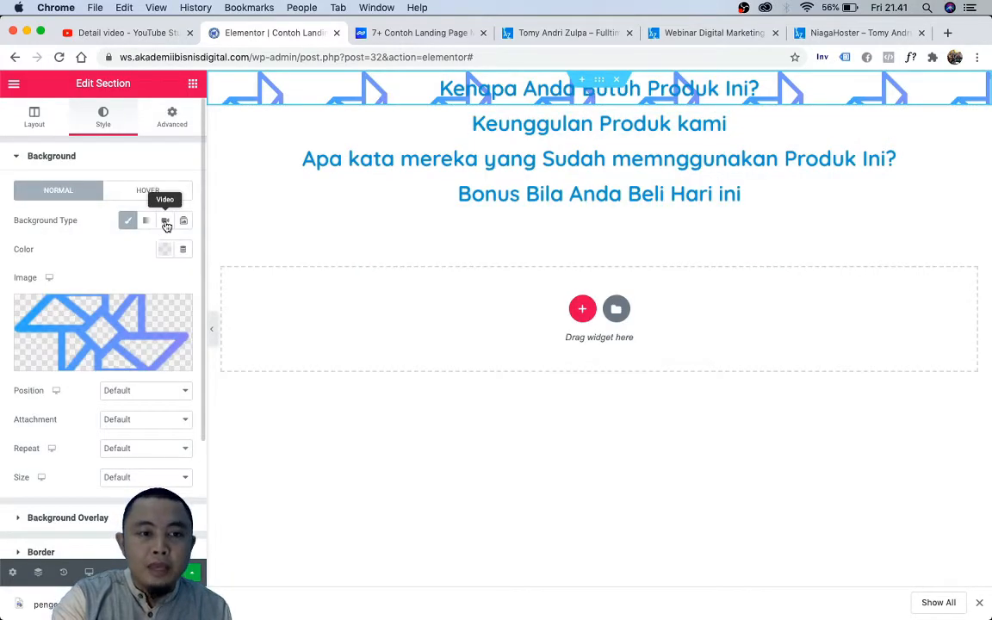
Step: Try the Video background type on the first section and return it to Classic
{"action": "left_click", "coordinate": [164, 221]}
{"action": "left_click", "coordinate": [127, 225]}
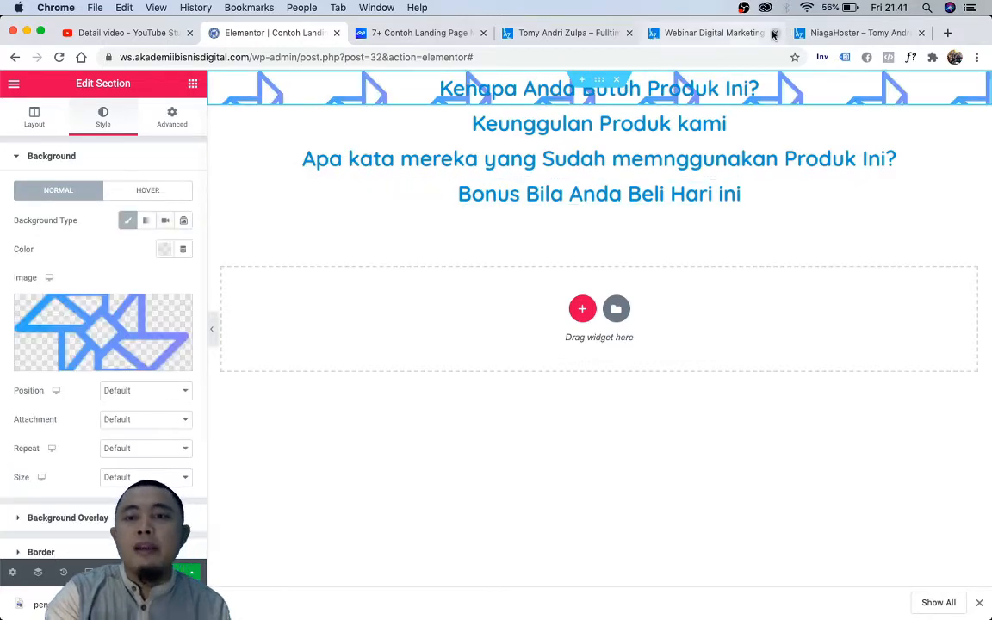
Step: Search Google in a new browser tab for "contoh background"
{"action": "left_click", "coordinate": [866, 37]}
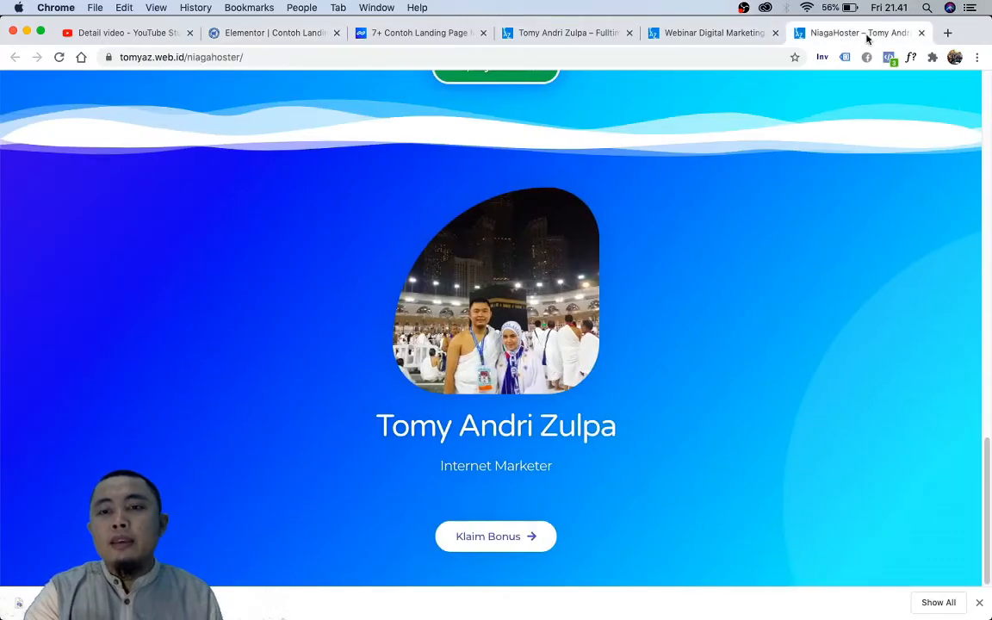
{"action": "left_click", "coordinate": [950, 34]}
{"action": "type", "text": "co"}
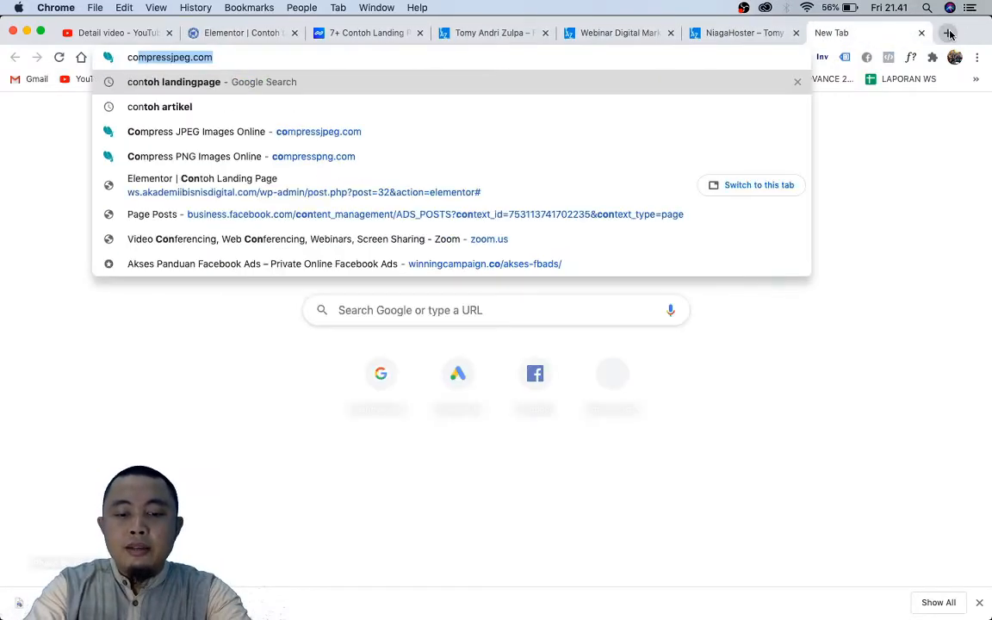
{"action": "type", "text": "ntoh bac"}
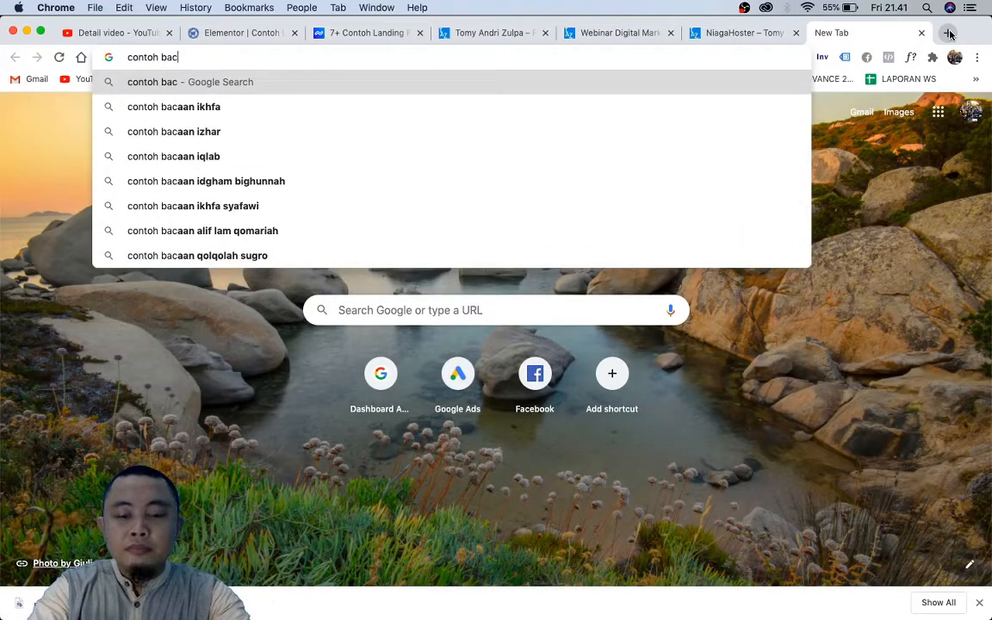
{"action": "type", "text": "g"}
{"action": "key", "text": "Down"}
{"action": "key", "text": "Return"}
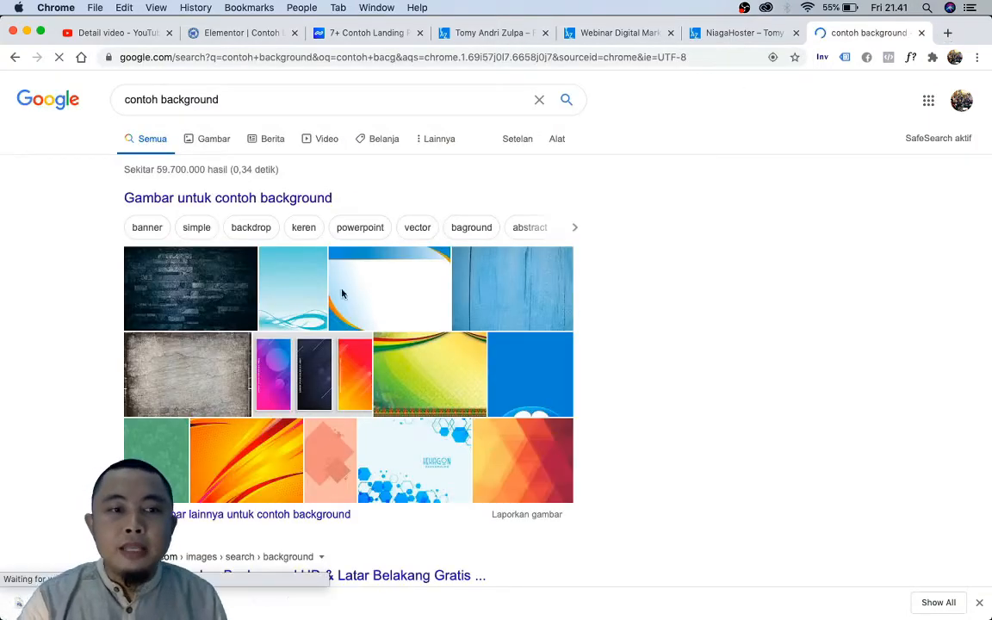
Step: Save the dark brick wall picture from the search results to Downloads as the JPEG image download (3) and show it in Finder
{"action": "right_click", "coordinate": [209, 299]}
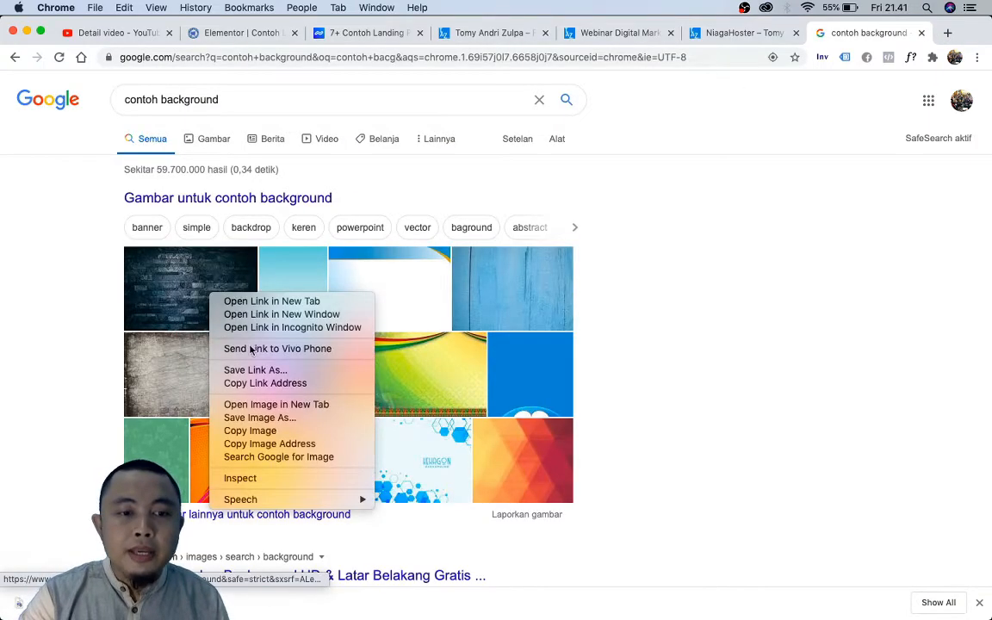
{"action": "left_click", "coordinate": [285, 420]}
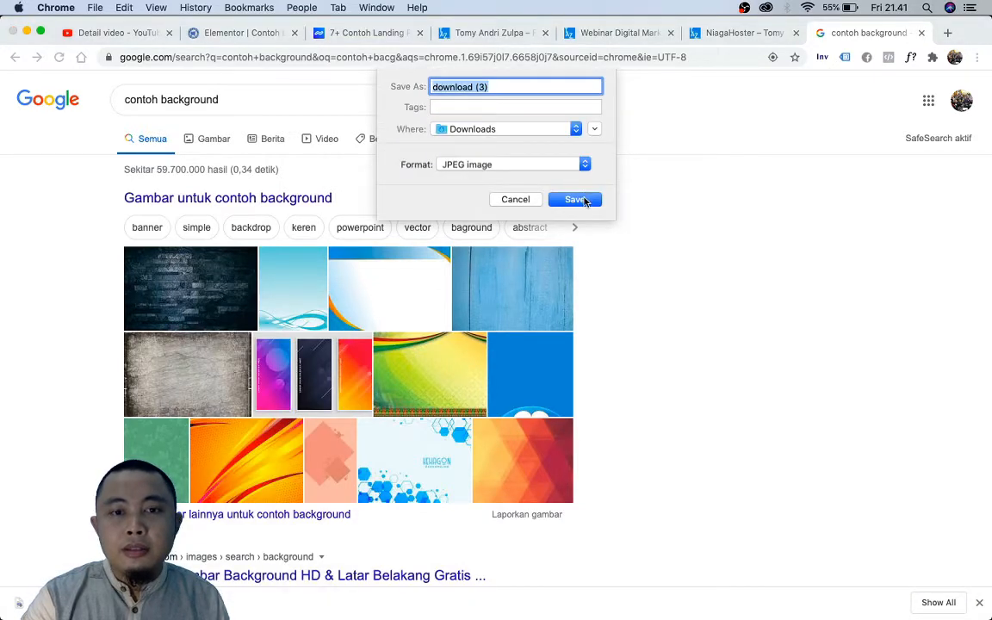
{"action": "left_click", "coordinate": [577, 199]}
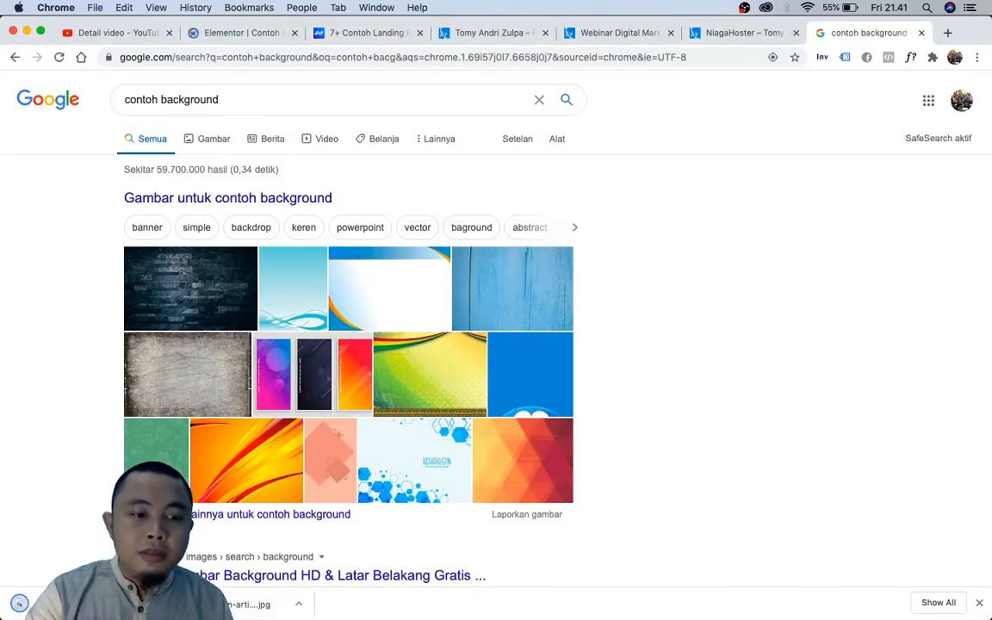
{"action": "left_click", "coordinate": [298, 604]}
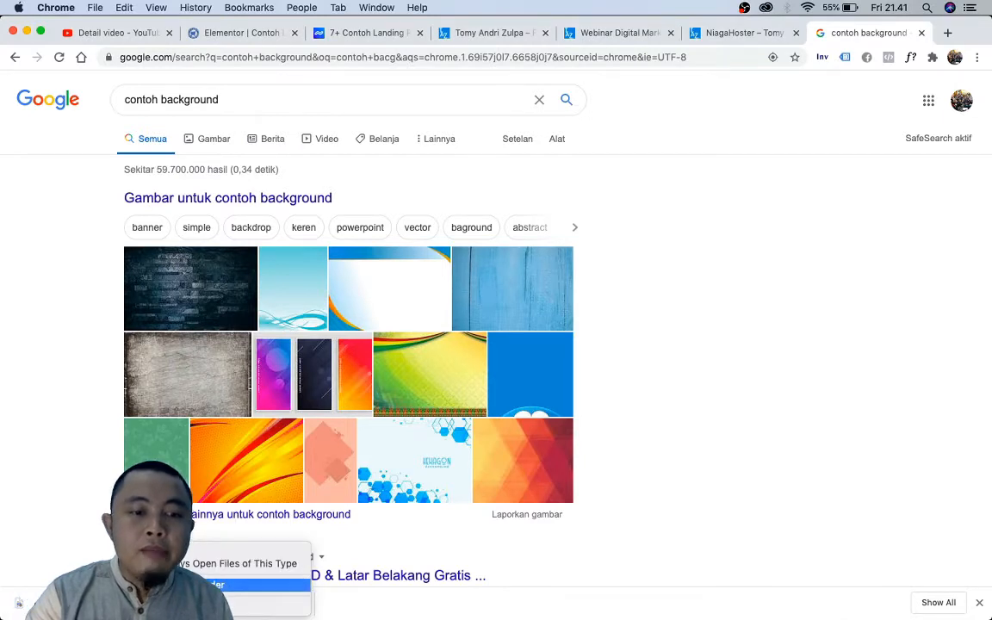
{"action": "left_click", "coordinate": [196, 586]}
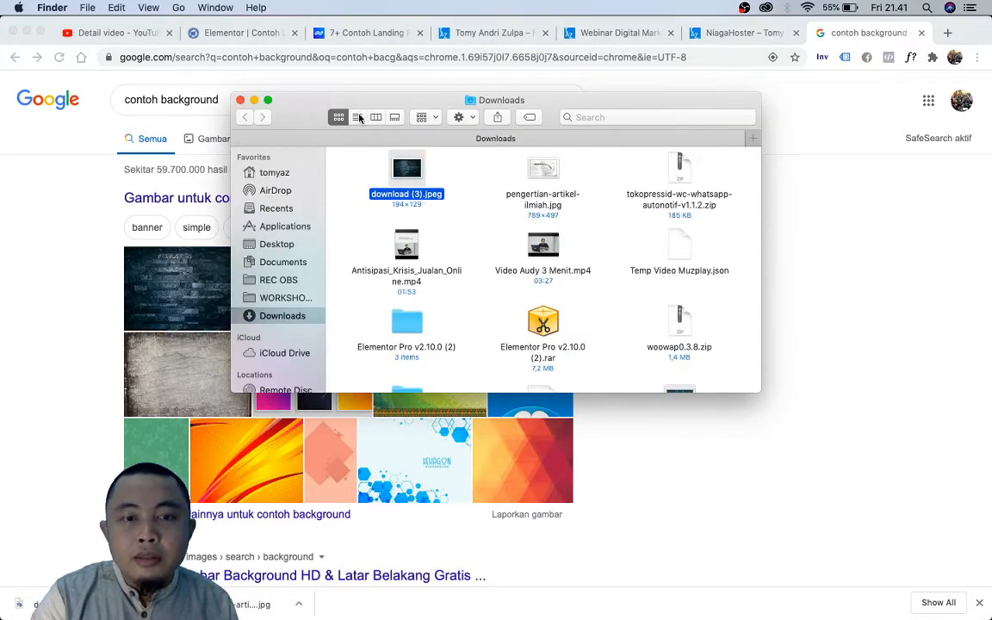
{"action": "left_click", "coordinate": [358, 117]}
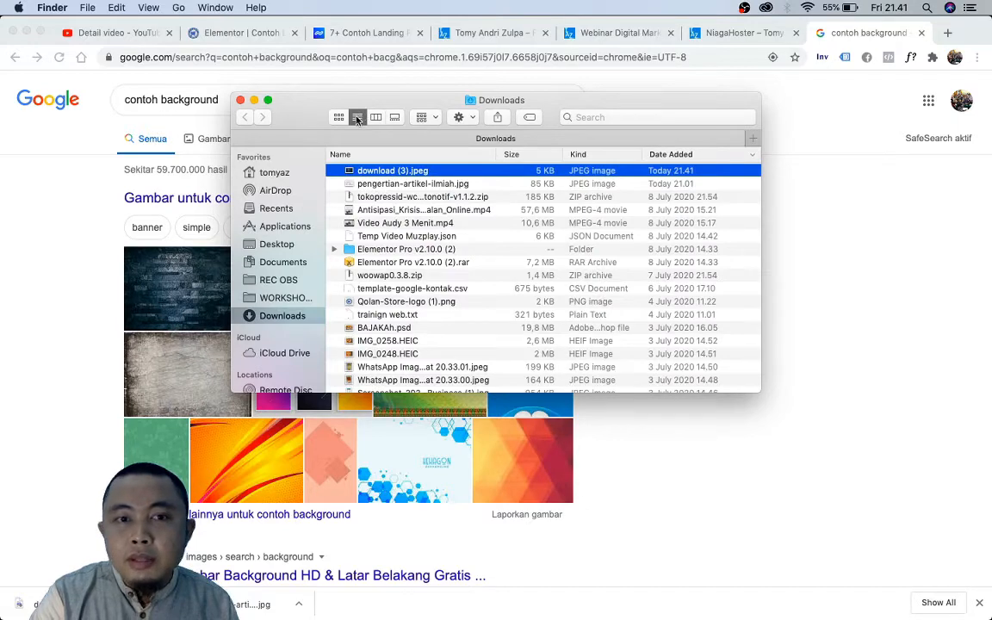
{"action": "left_click", "coordinate": [339, 118]}
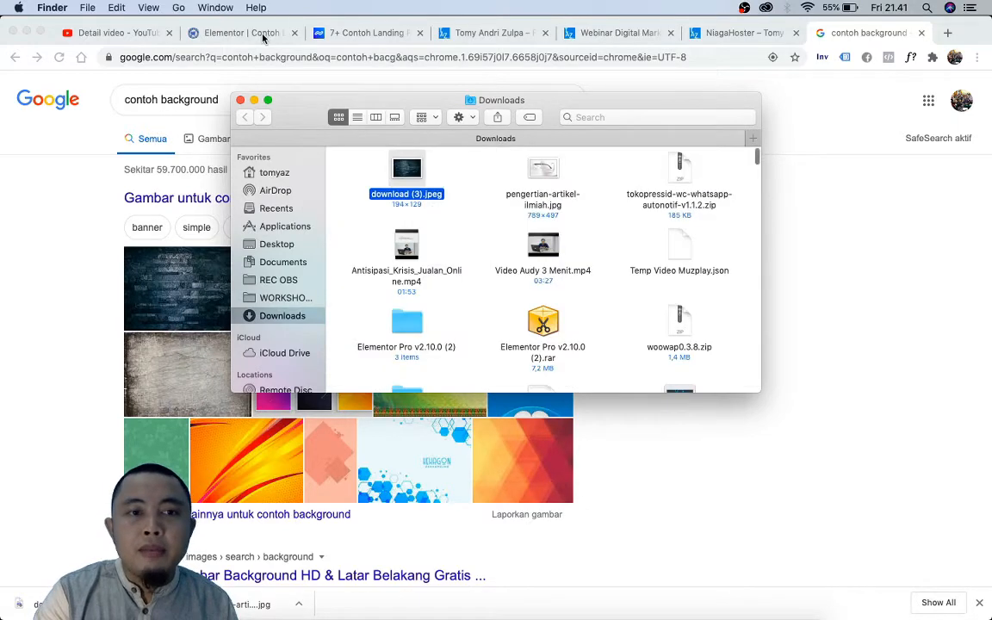
Step: Back in the Elementor editor, upload download (3).jpeg to the media library and insert it as the first section's background image
{"action": "left_click", "coordinate": [262, 35]}
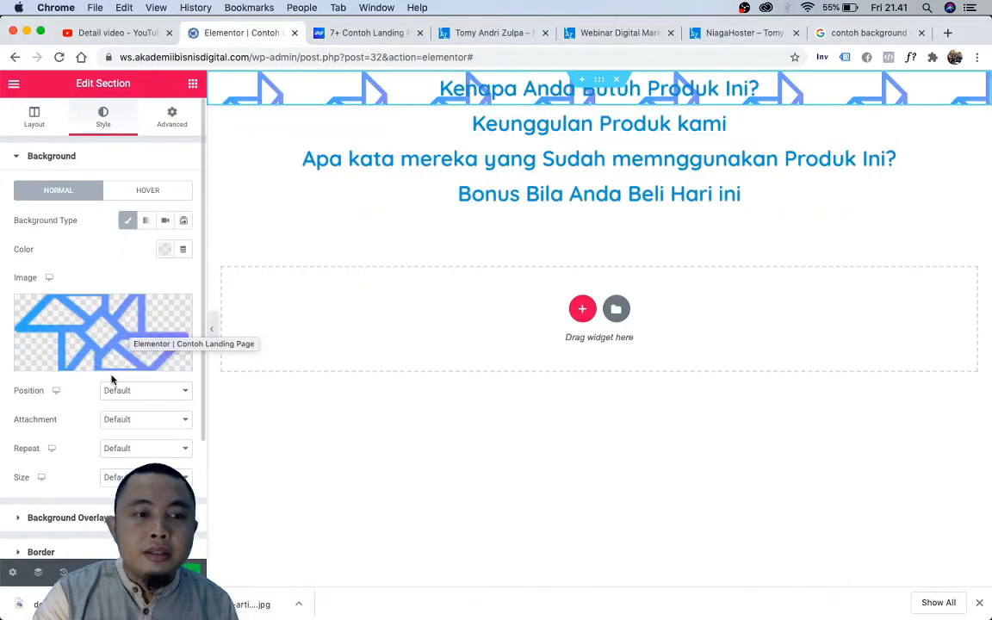
{"action": "left_click", "coordinate": [103, 331]}
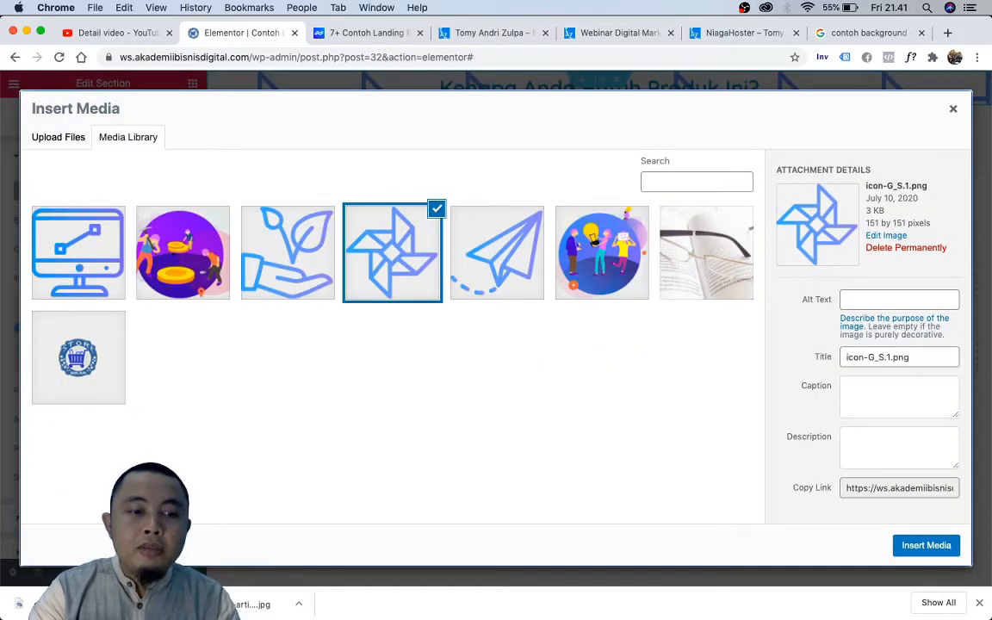
{"action": "left_click_drag", "start_coordinate": [52, 603], "coordinate": [247, 410]}
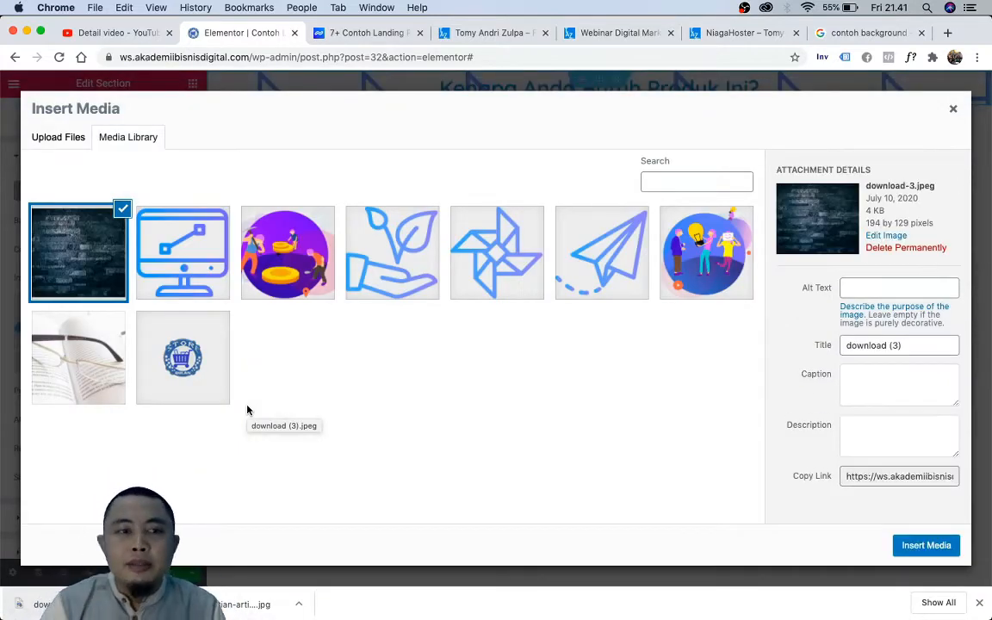
{"action": "left_click", "coordinate": [922, 548]}
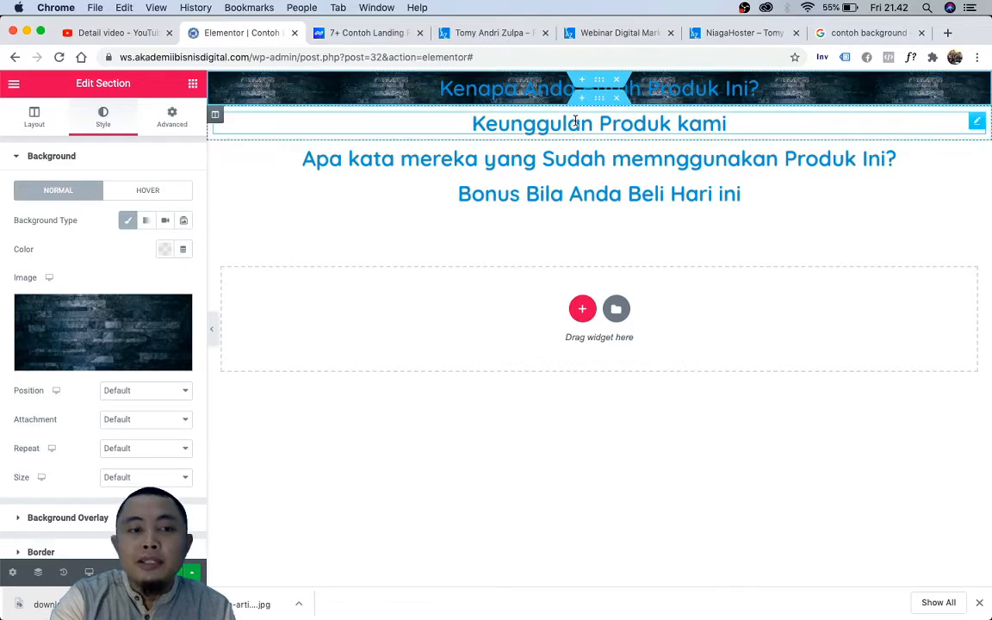
Step: Try the Fit To Screen height on the first section and return it to Default
{"action": "left_click", "coordinate": [43, 132]}
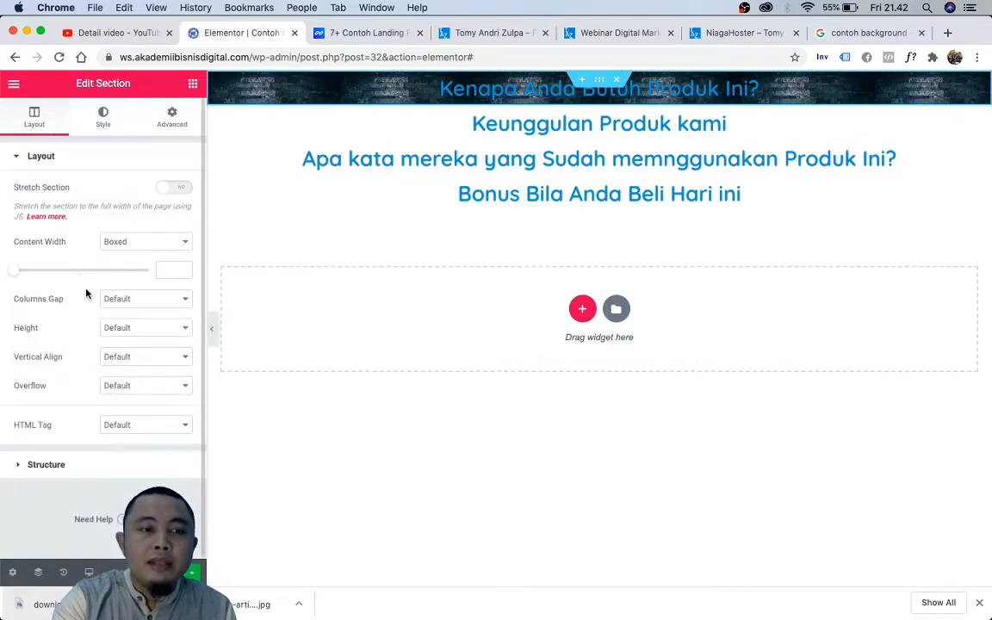
{"action": "left_click", "coordinate": [136, 328]}
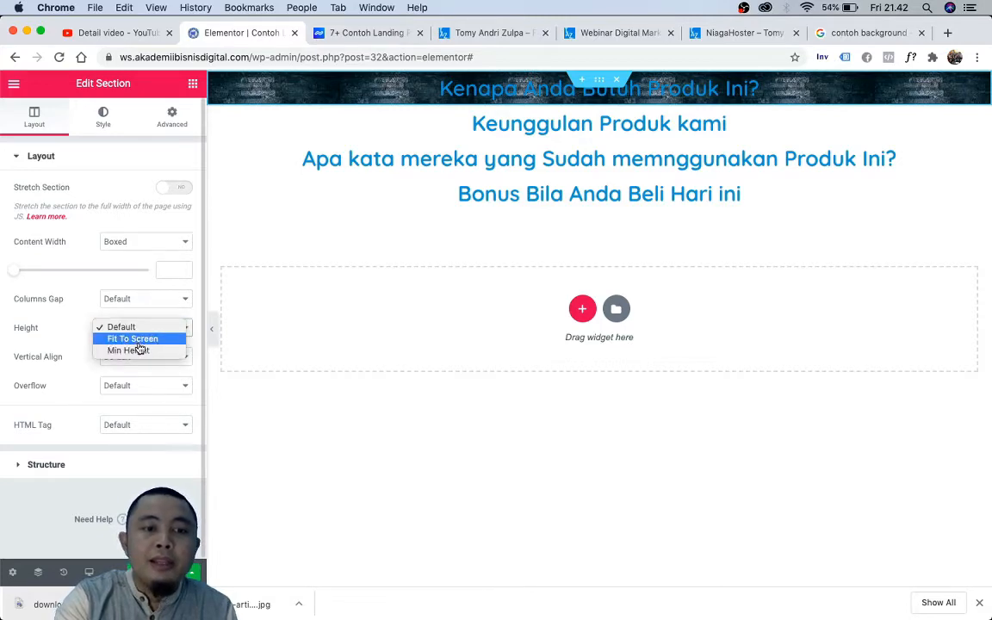
{"action": "left_click", "coordinate": [139, 342]}
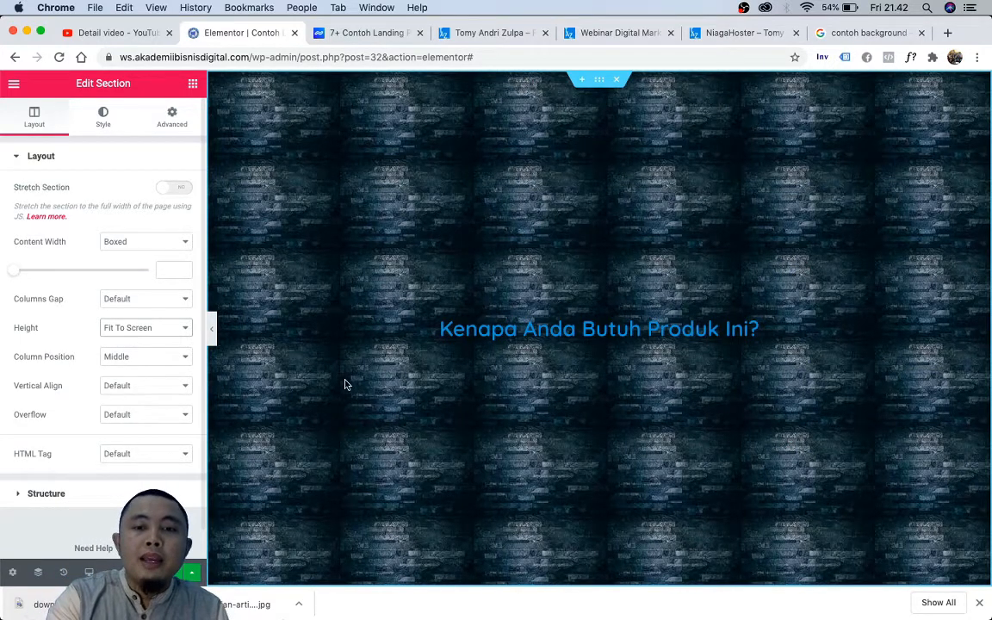
{"action": "scroll", "coordinate": [344, 381], "scroll_direction": "down", "scroll_amount": 3}
{"action": "scroll", "coordinate": [344, 384], "scroll_direction": "up", "scroll_amount": 3}
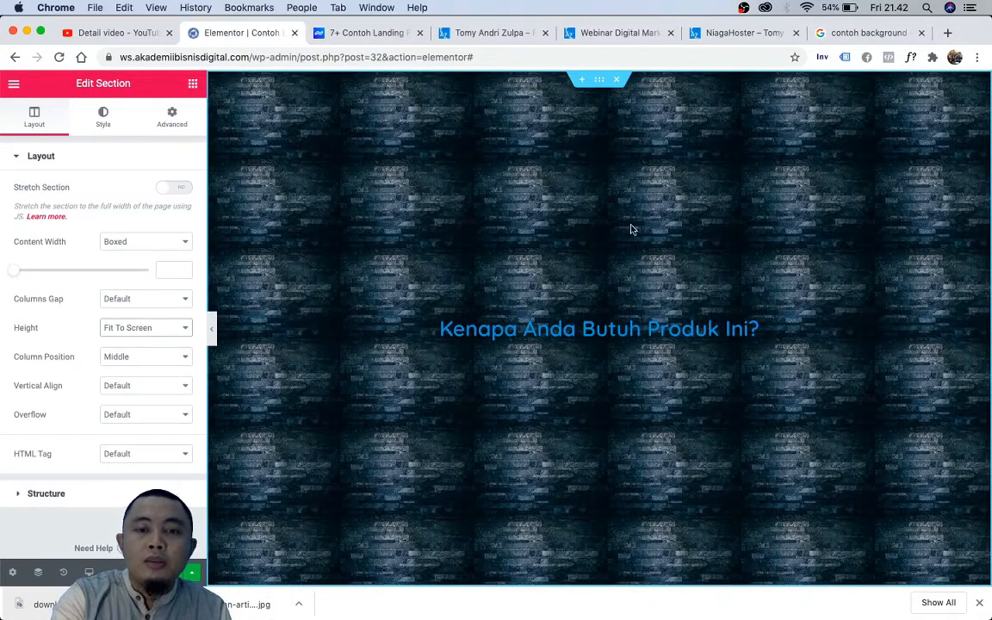
{"action": "left_click", "coordinate": [138, 331]}
{"action": "left_click", "coordinate": [159, 316]}
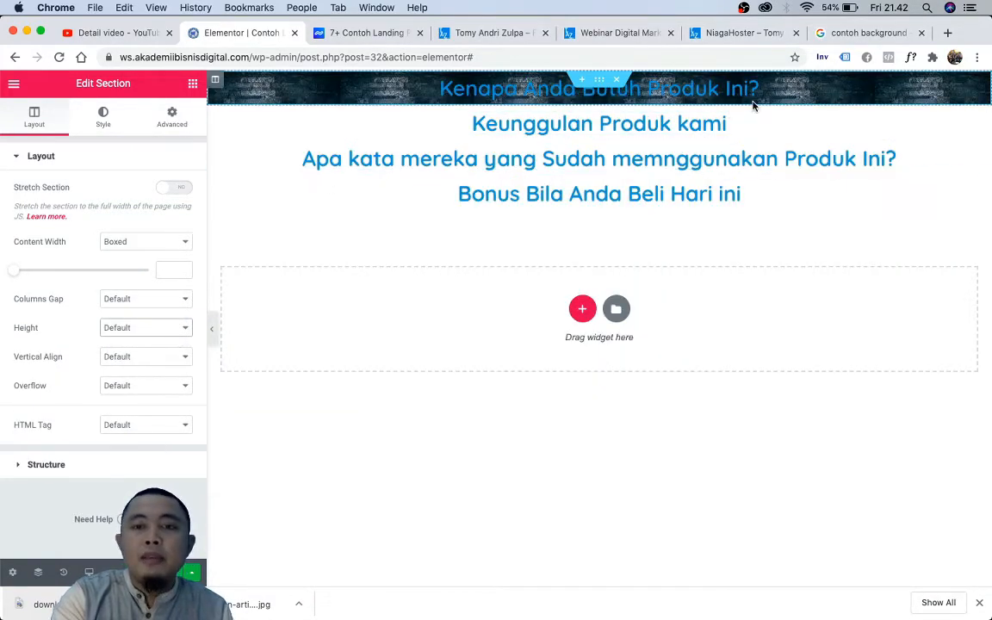
Step: Add an Image widget below the first section's heading, using the illustration of people holding a light bulb from the media library
{"action": "left_click", "coordinate": [192, 90]}
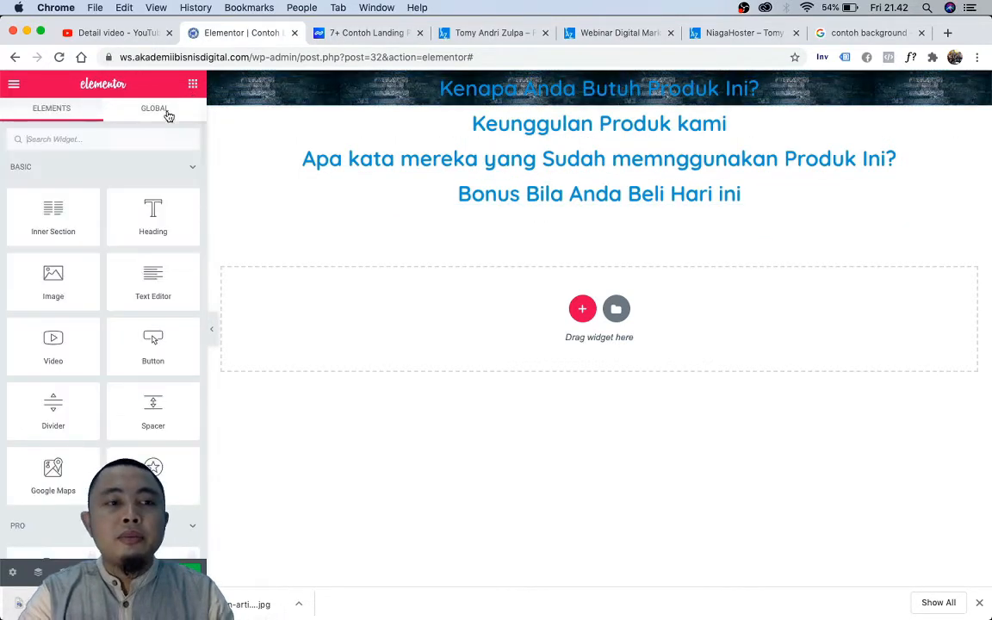
{"action": "left_click_drag", "start_coordinate": [42, 308], "coordinate": [511, 101]}
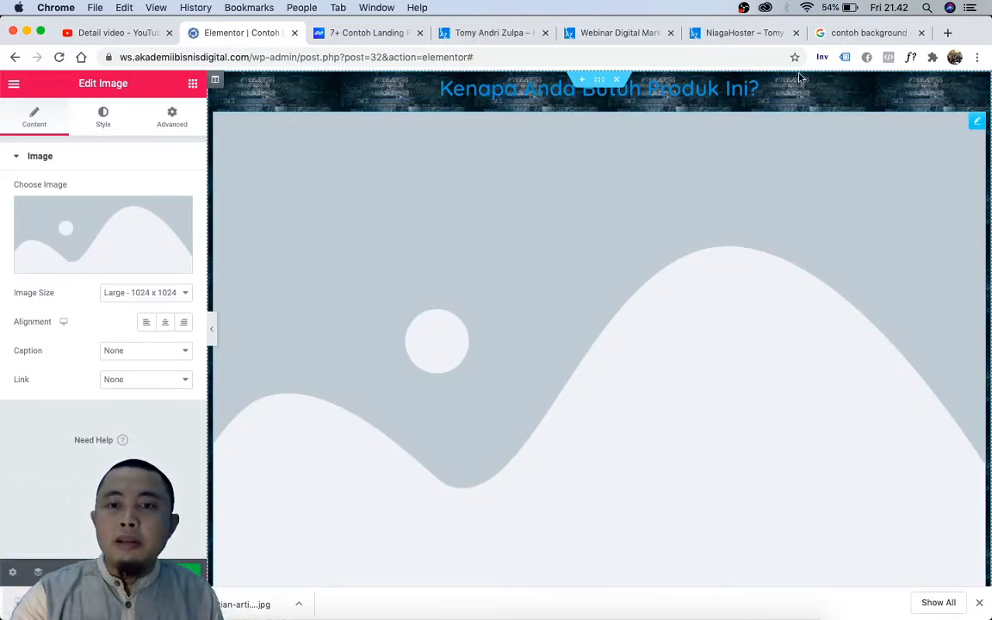
{"action": "left_click", "coordinate": [77, 265]}
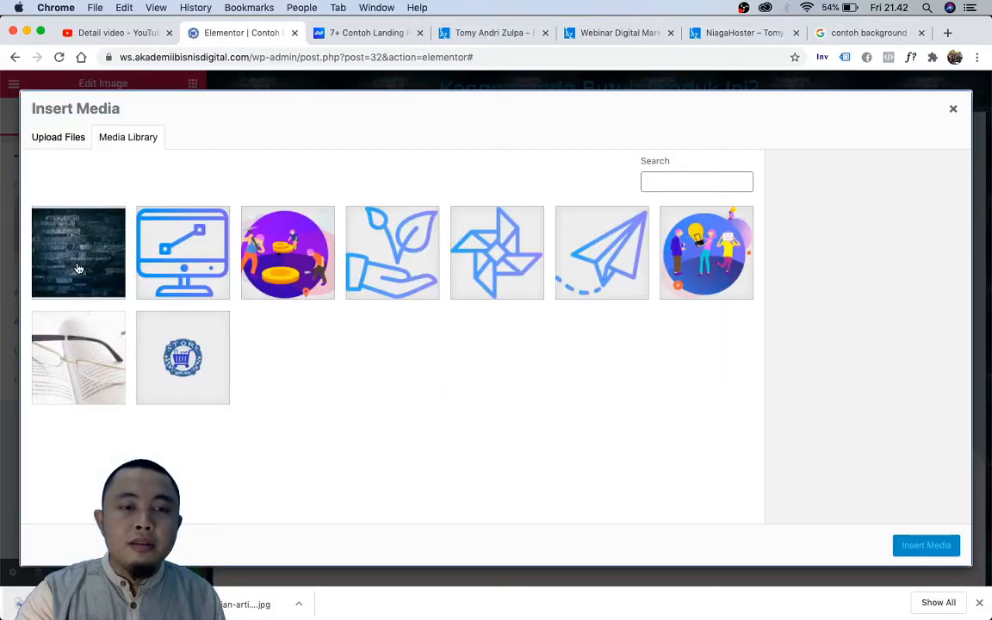
{"action": "left_click", "coordinate": [702, 258]}
{"action": "left_click", "coordinate": [913, 544]}
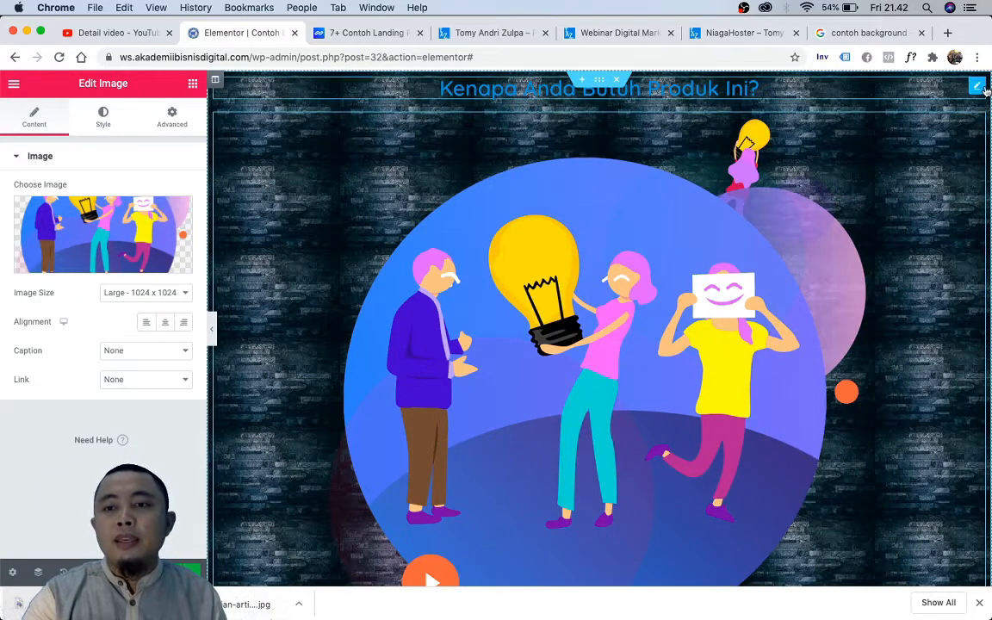
Step: Give the "Kenapa Anda Butuh Produk Ini?" heading a white text shadow
{"action": "left_click", "coordinate": [978, 87]}
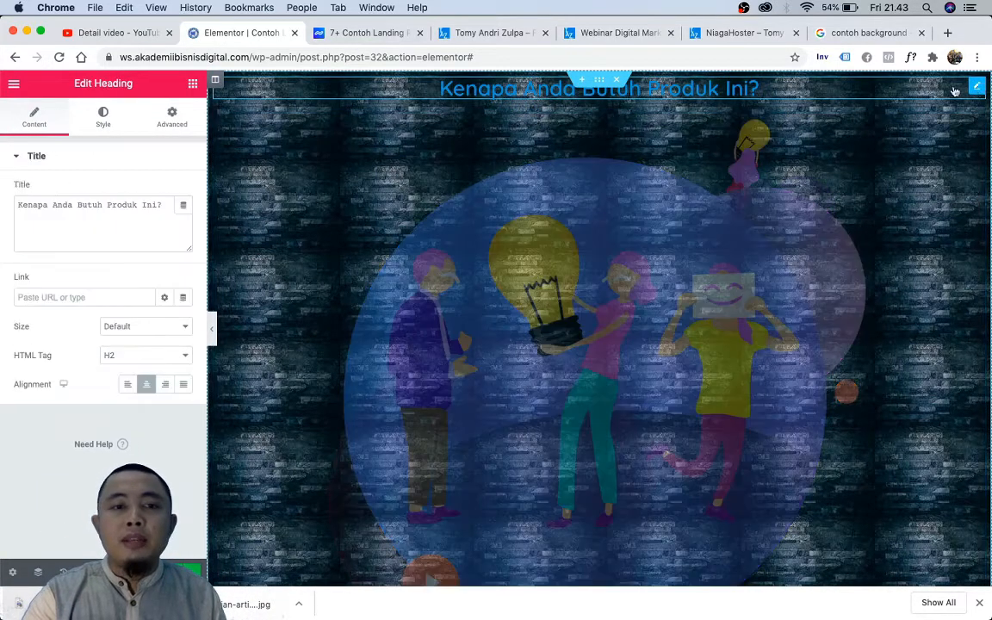
{"action": "left_click", "coordinate": [97, 113]}
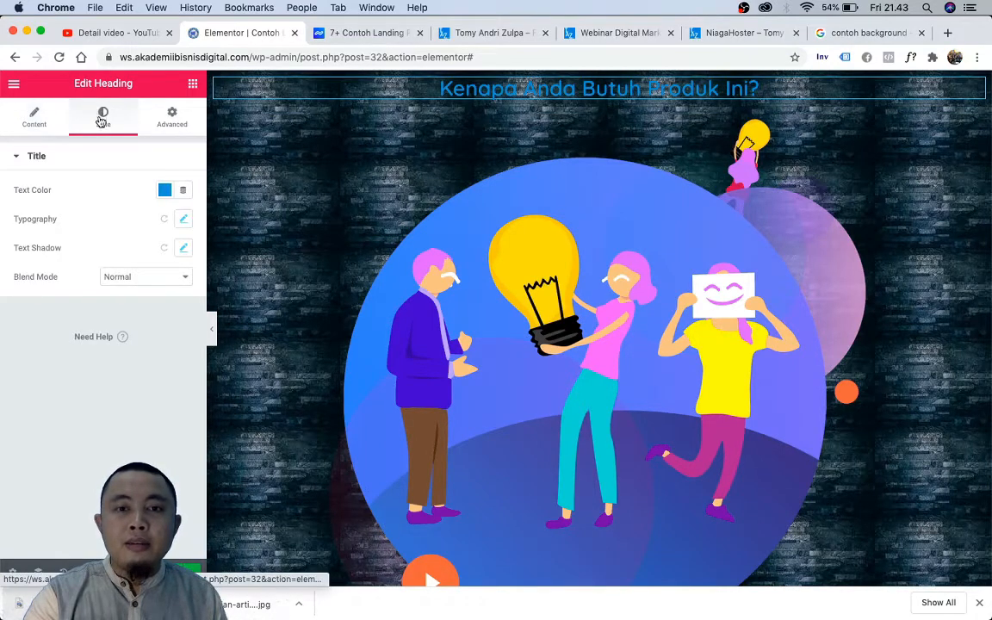
{"action": "left_click", "coordinate": [183, 247]}
{"action": "left_click", "coordinate": [173, 285]}
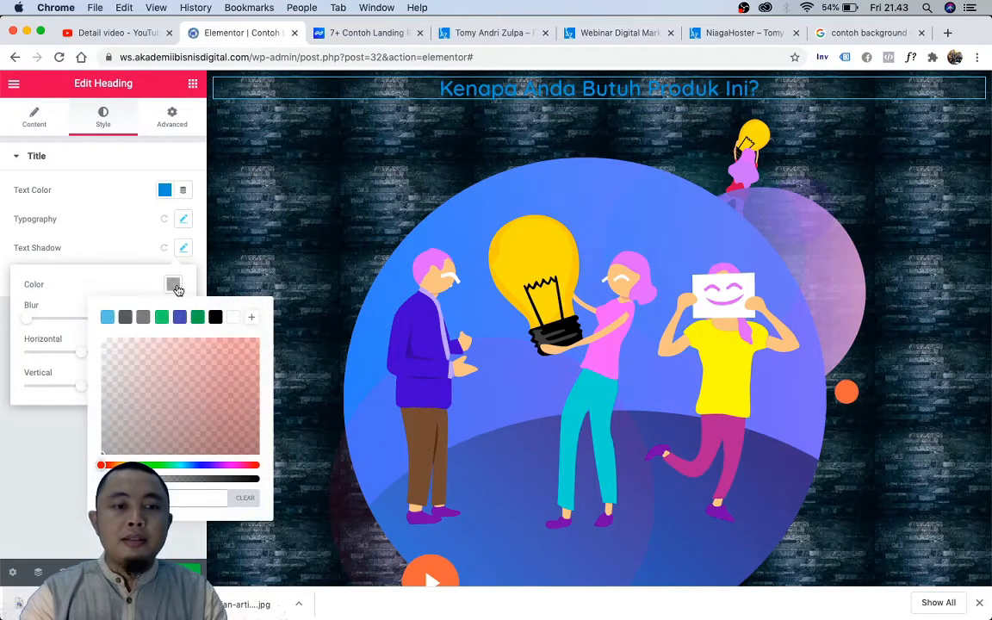
{"action": "left_click", "coordinate": [232, 318]}
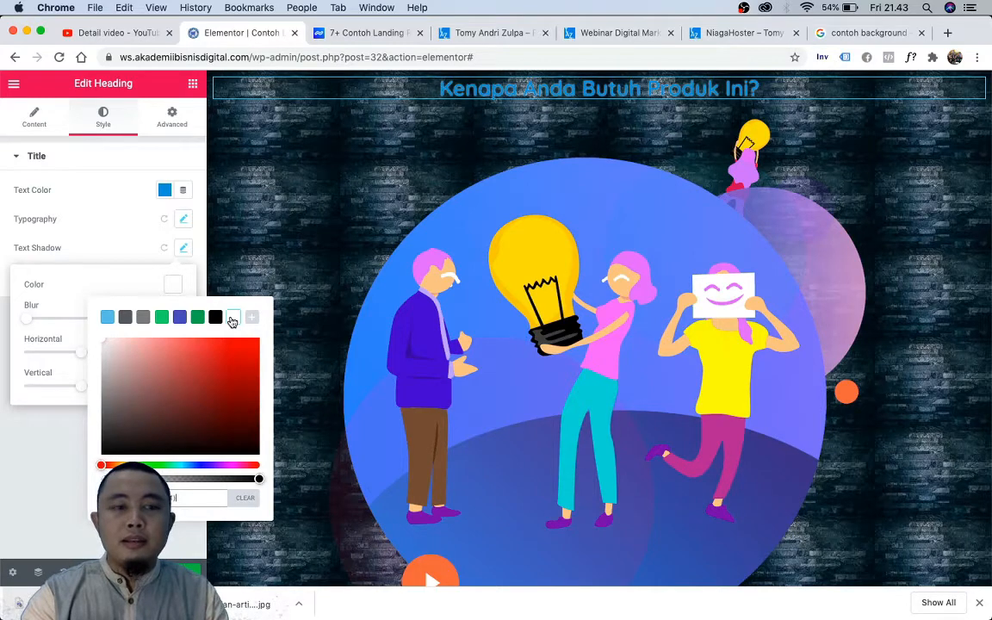
Step: Set the text color of the "Kenapa Anda Butuh Produk Ini?" heading to white (#FFFFFF) and review the section
{"action": "left_click", "coordinate": [165, 191]}
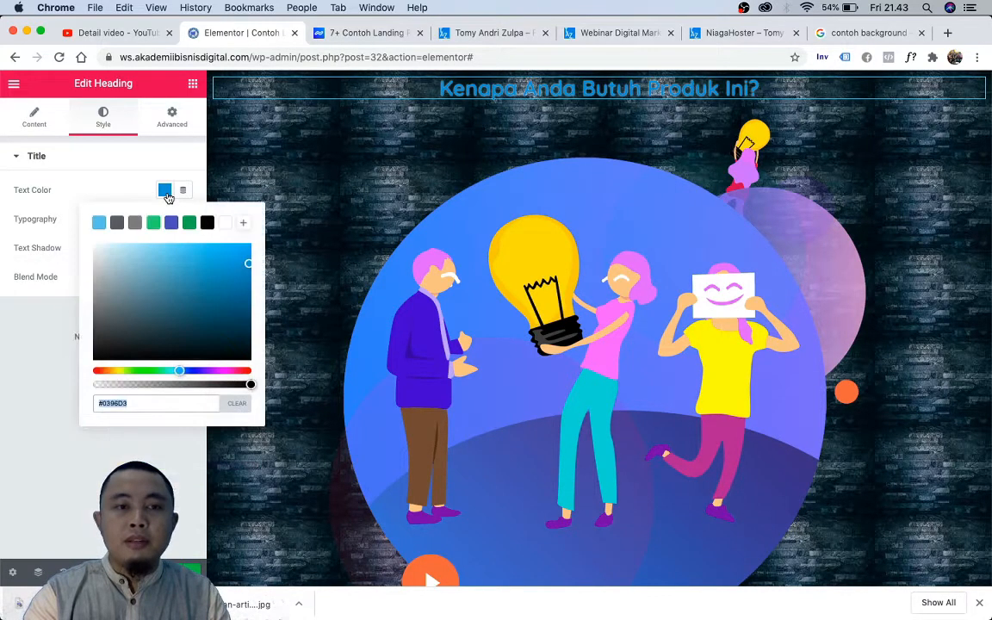
{"action": "left_click", "coordinate": [224, 224]}
{"action": "left_click", "coordinate": [58, 450]}
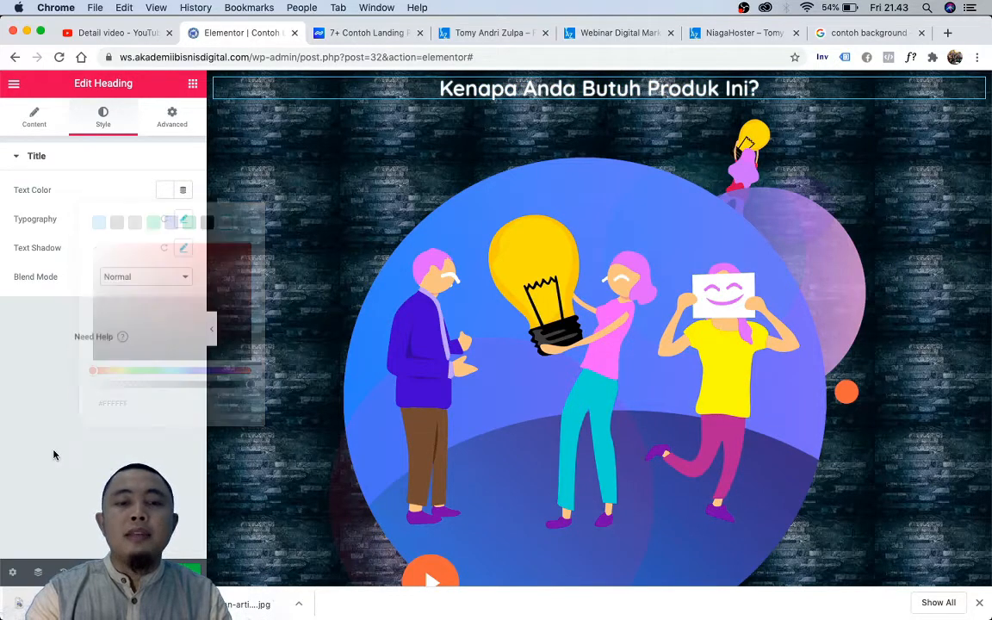
{"action": "scroll", "coordinate": [463, 431], "scroll_direction": "down", "scroll_amount": 2}
{"action": "scroll", "coordinate": [464, 431], "scroll_direction": "down", "scroll_amount": 2}
{"action": "scroll", "coordinate": [464, 431], "scroll_direction": "up", "scroll_amount": 3}
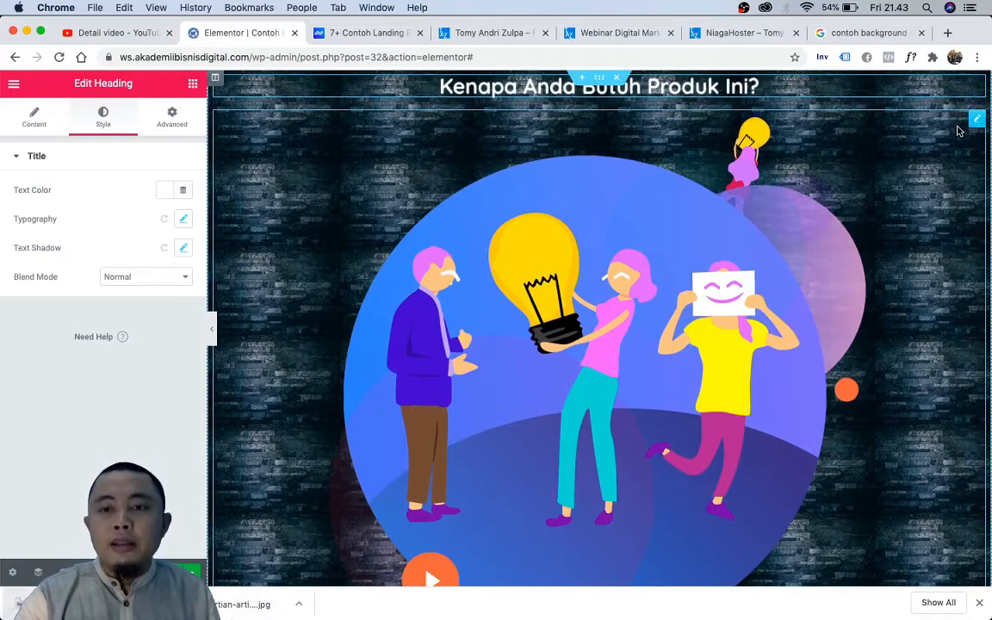
{"action": "scroll", "coordinate": [959, 130], "scroll_direction": "down", "scroll_amount": 2}
{"action": "scroll", "coordinate": [957, 127], "scroll_direction": "up", "scroll_amount": 2}
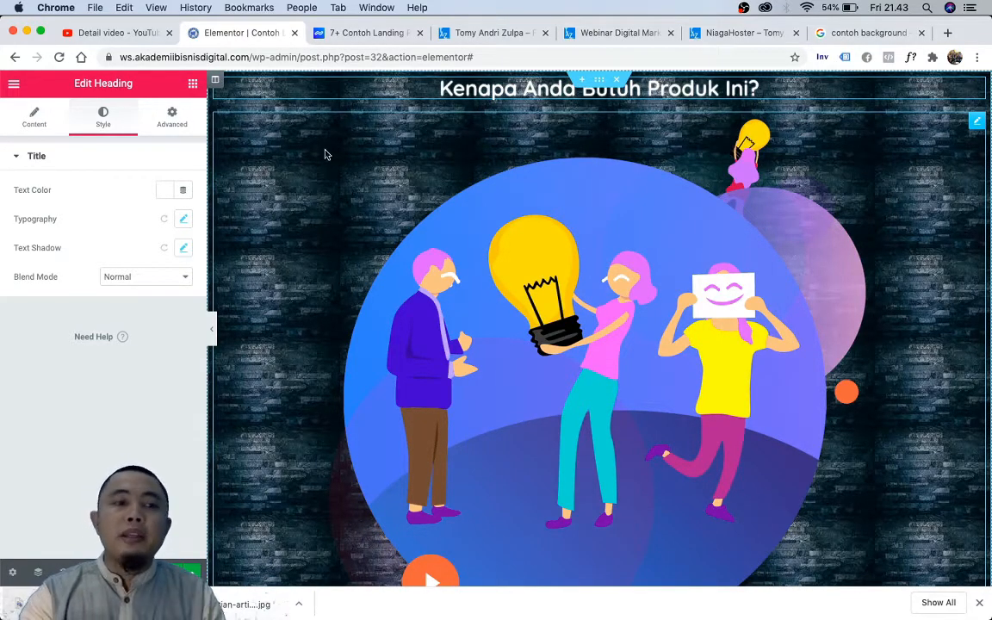
Step: Insert a two-column Inner Section between the first heading and the light bulb image, and move the image into its right column
{"action": "left_click", "coordinate": [193, 84]}
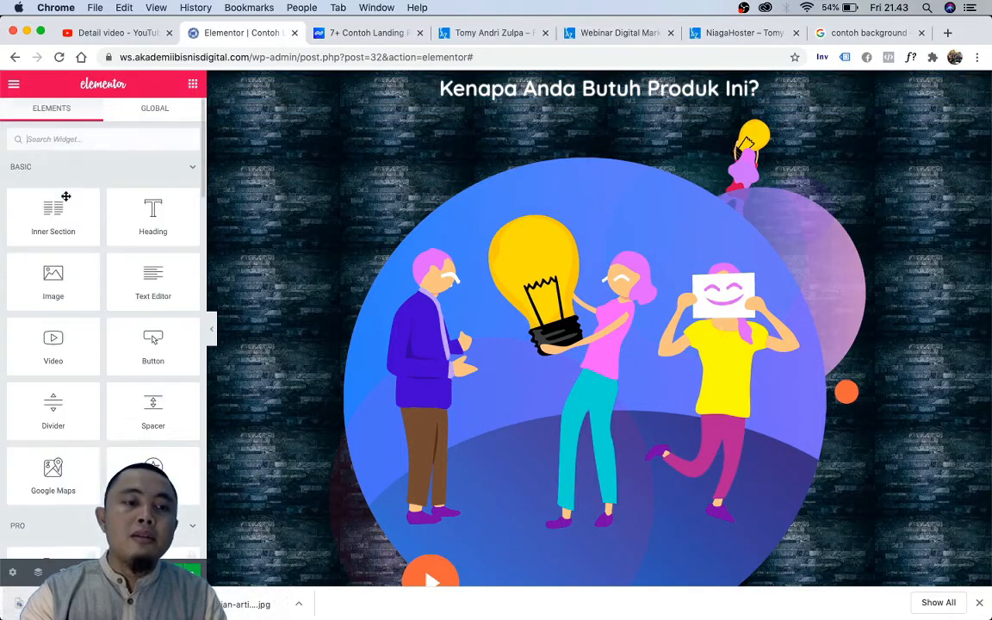
{"action": "left_click_drag", "start_coordinate": [60, 229], "coordinate": [399, 126]}
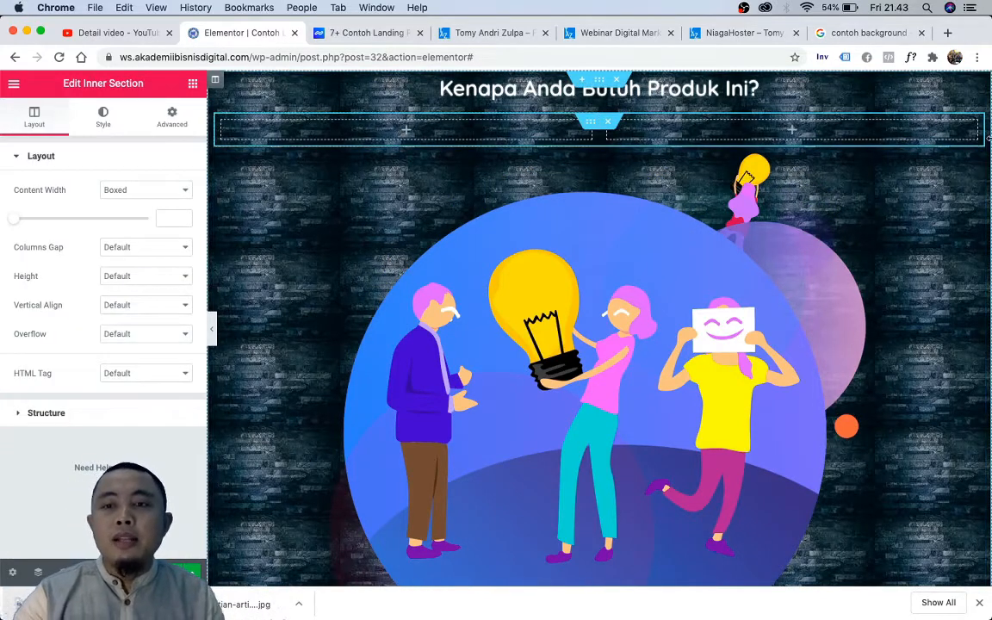
{"action": "mouse_move", "coordinate": [979, 164]}
{"action": "left_mouse_down"}
{"action": "mouse_move", "coordinate": [881, 136]}
{"action": "mouse_move", "coordinate": [908, 156]}
{"action": "mouse_move", "coordinate": [904, 168]}
{"action": "mouse_move", "coordinate": [906, 158]}
{"action": "left_mouse_up"}
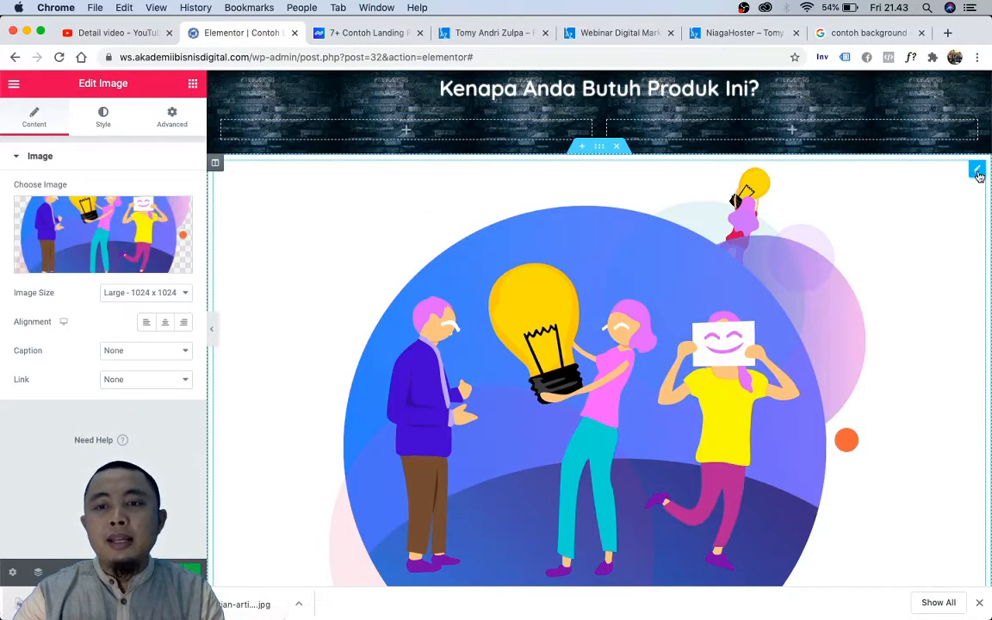
{"action": "left_click_drag", "start_coordinate": [977, 175], "coordinate": [915, 127]}
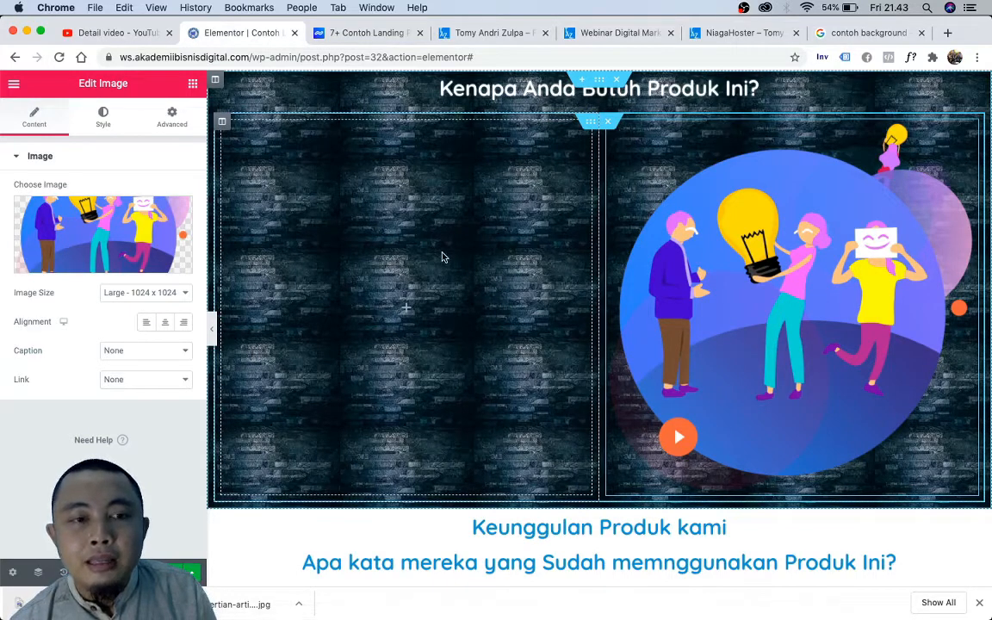
Step: Add an Icon List widget to the empty left column beside the light bulb illustration
{"action": "left_click", "coordinate": [193, 84]}
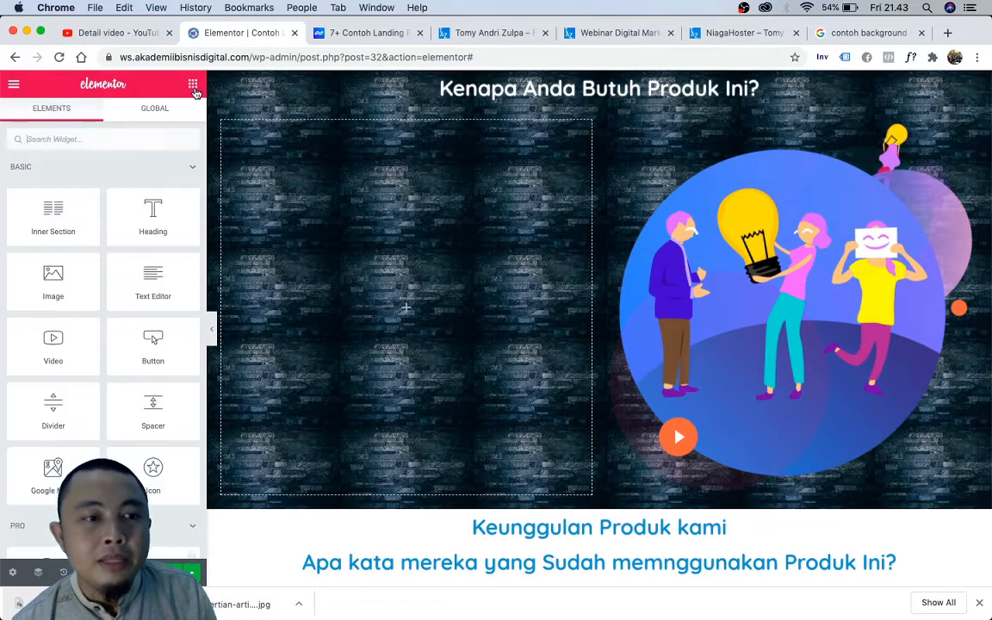
{"action": "scroll", "coordinate": [129, 418], "scroll_direction": "down", "scroll_amount": 2}
{"action": "scroll", "coordinate": [131, 424], "scroll_direction": "down", "scroll_amount": 4}
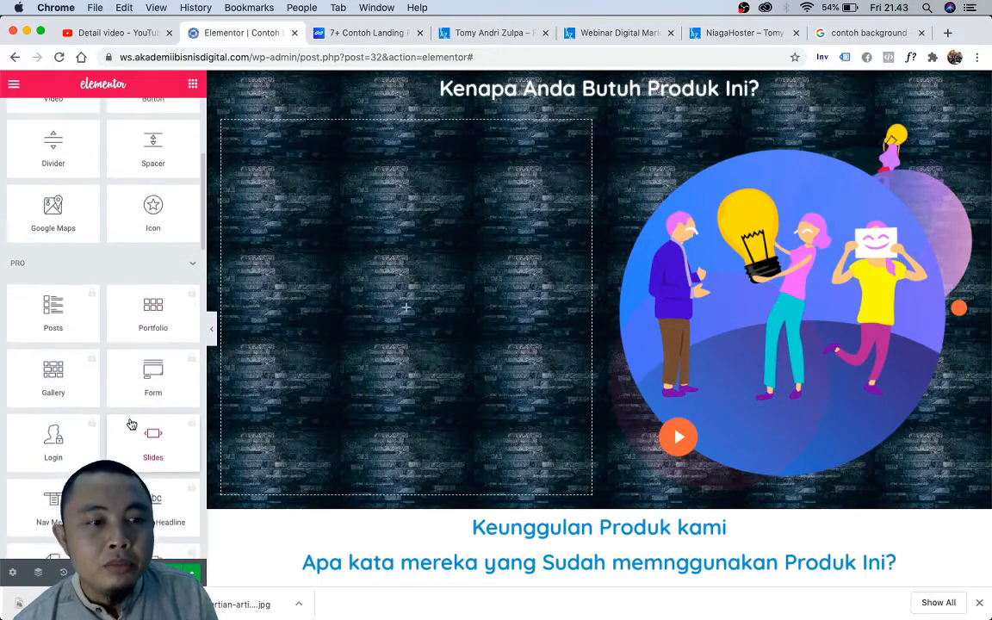
{"action": "scroll", "coordinate": [131, 424], "scroll_direction": "down", "scroll_amount": 6}
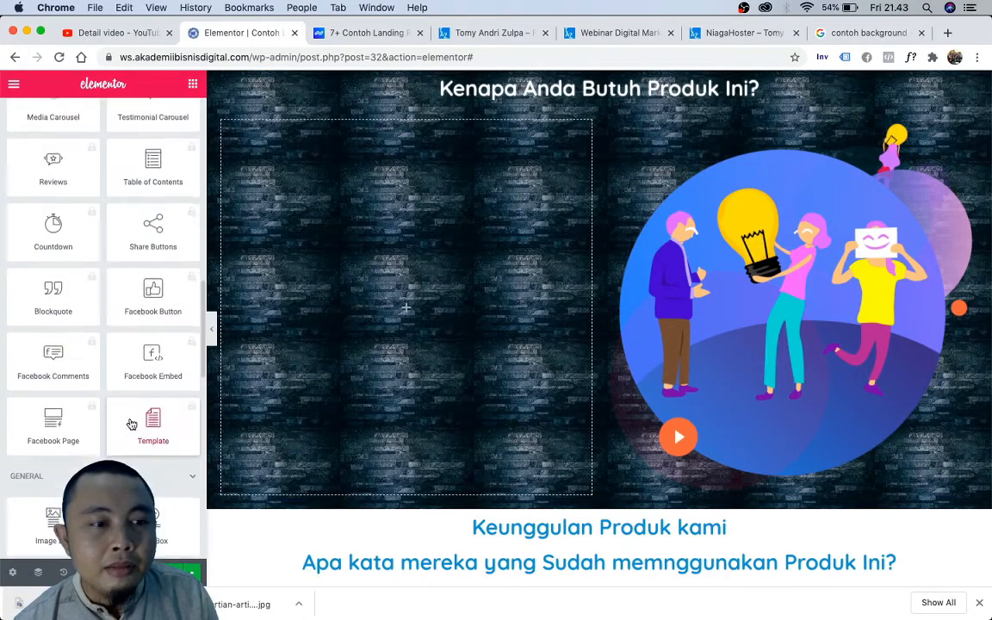
{"action": "scroll", "coordinate": [131, 423], "scroll_direction": "down", "scroll_amount": 1}
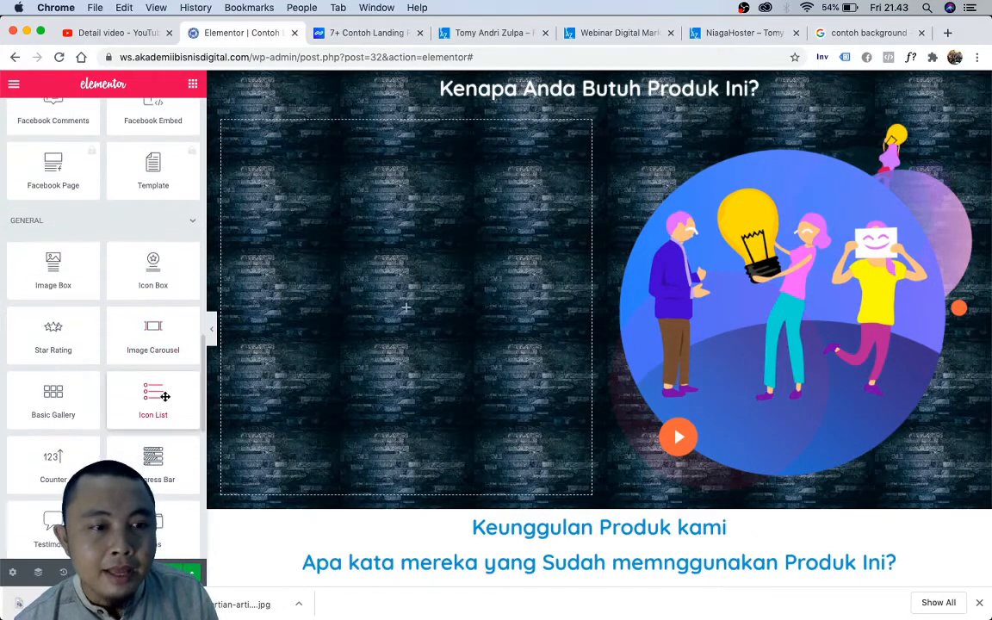
{"action": "scroll", "coordinate": [164, 396], "scroll_direction": "down", "scroll_amount": 2}
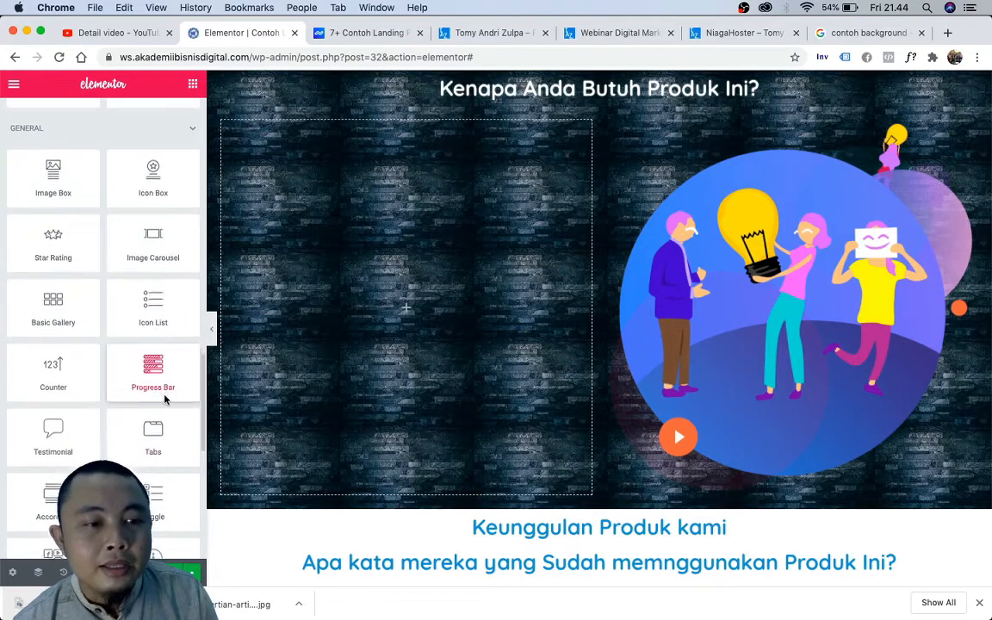
{"action": "scroll", "coordinate": [172, 362], "scroll_direction": "down", "scroll_amount": 1}
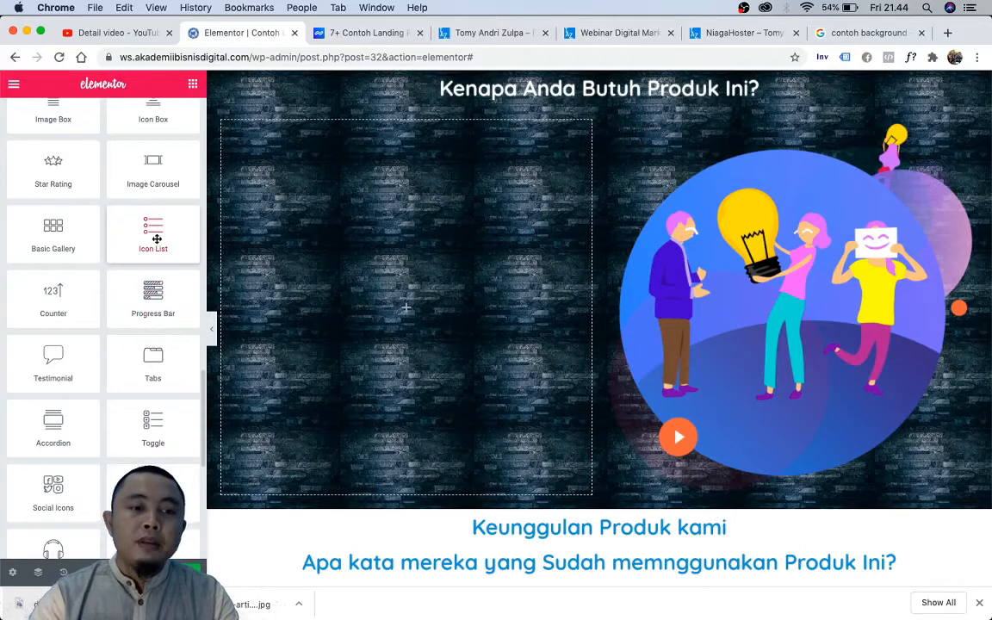
{"action": "left_click_drag", "start_coordinate": [157, 238], "coordinate": [389, 243]}
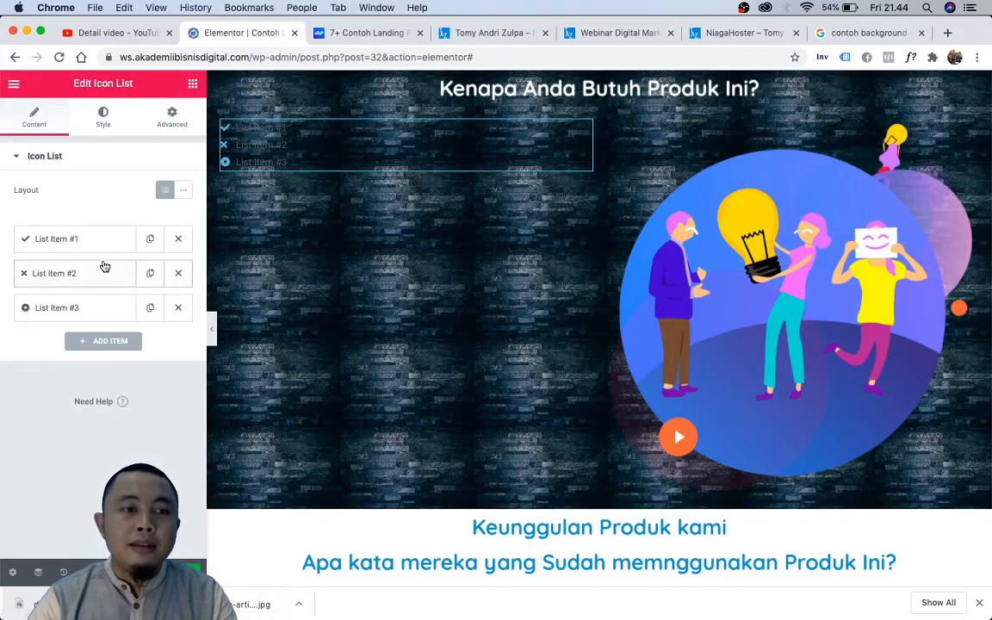
Step: Set the first icon list item's text to "1. Anda Butuh"
{"action": "left_click", "coordinate": [86, 252]}
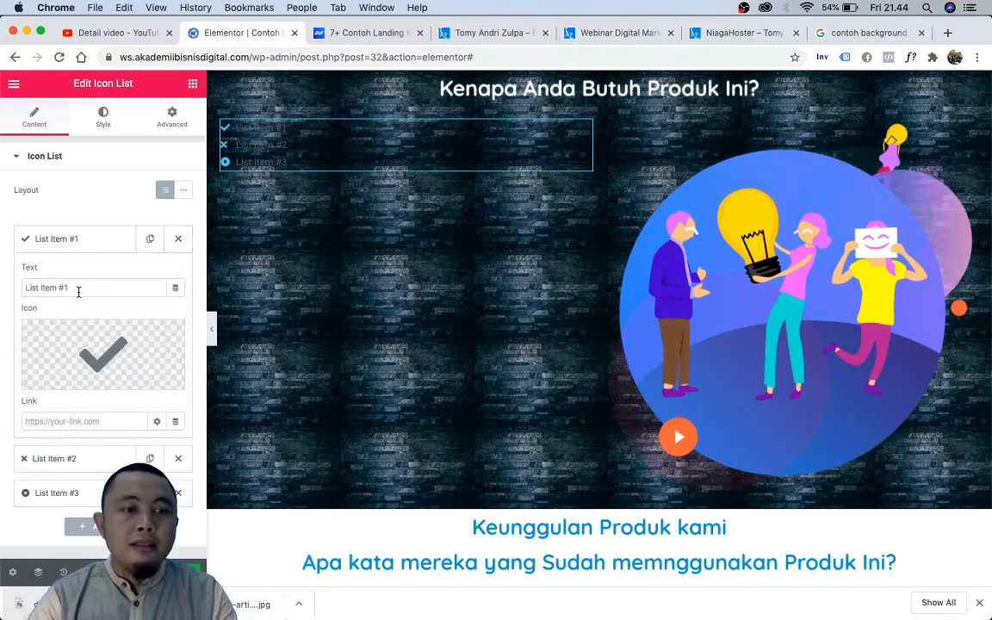
{"action": "left_click", "coordinate": [79, 290]}
{"action": "triple_click", "coordinate": [79, 292]}
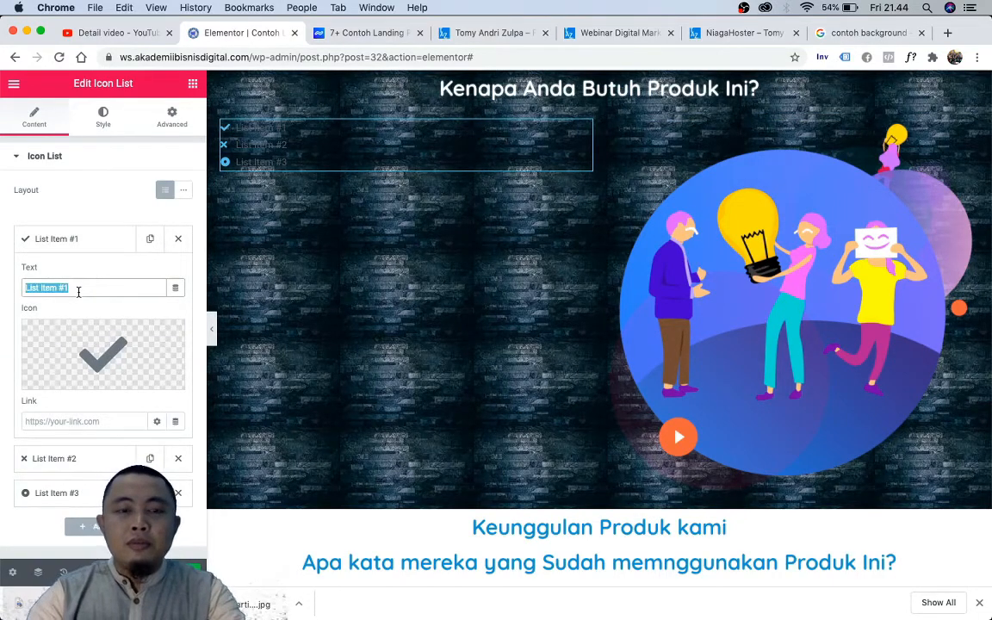
{"action": "type", "text": "1. Anda Butuh"}
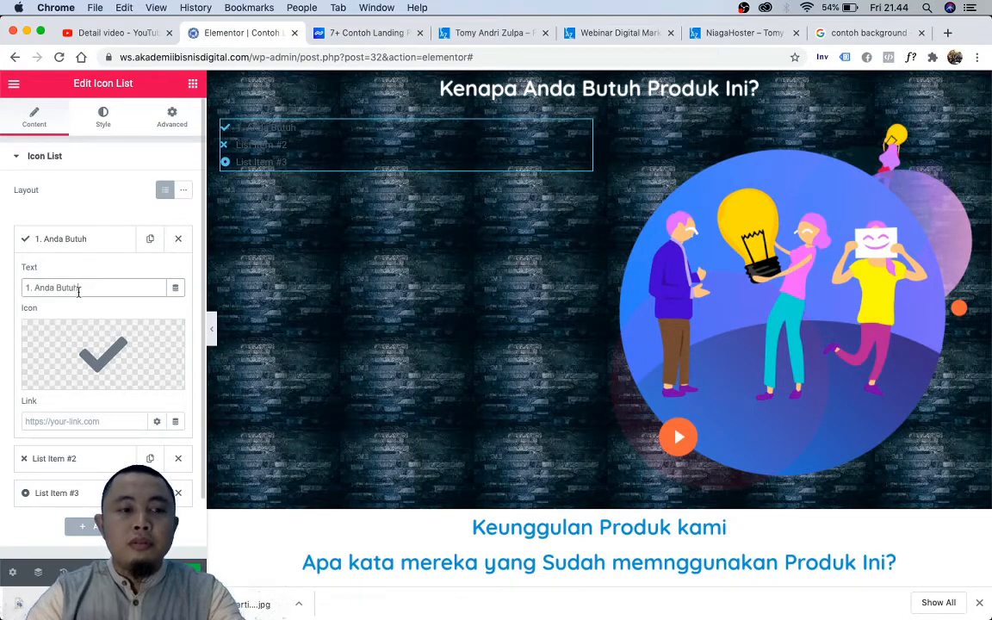
Step: Change the second list item's icon to the Check icon from the icon library, filtering the icons by "che"
{"action": "scroll", "coordinate": [94, 344], "scroll_direction": "down", "scroll_amount": 3}
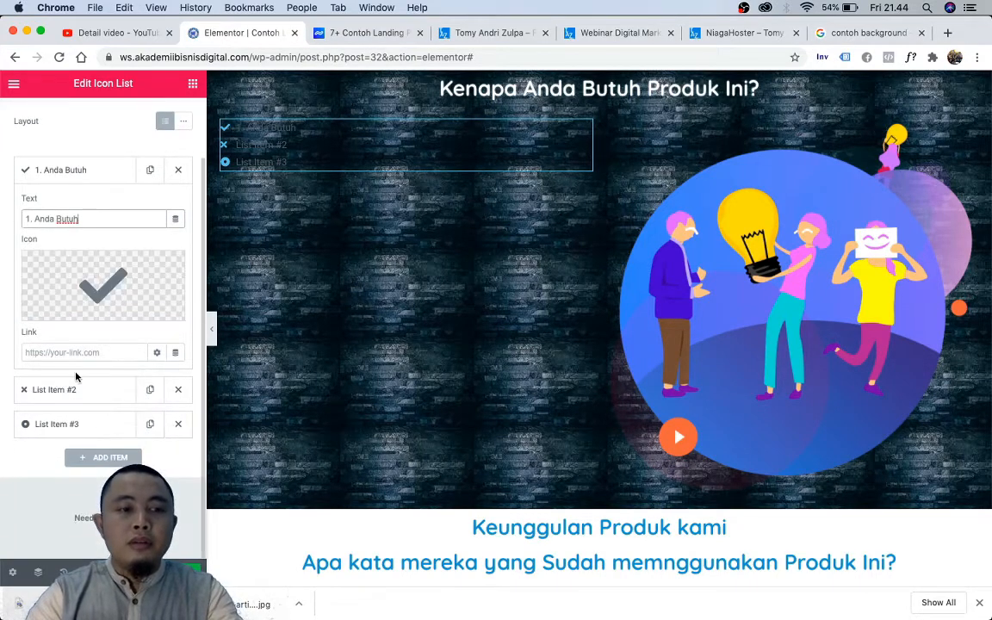
{"action": "left_click", "coordinate": [77, 390]}
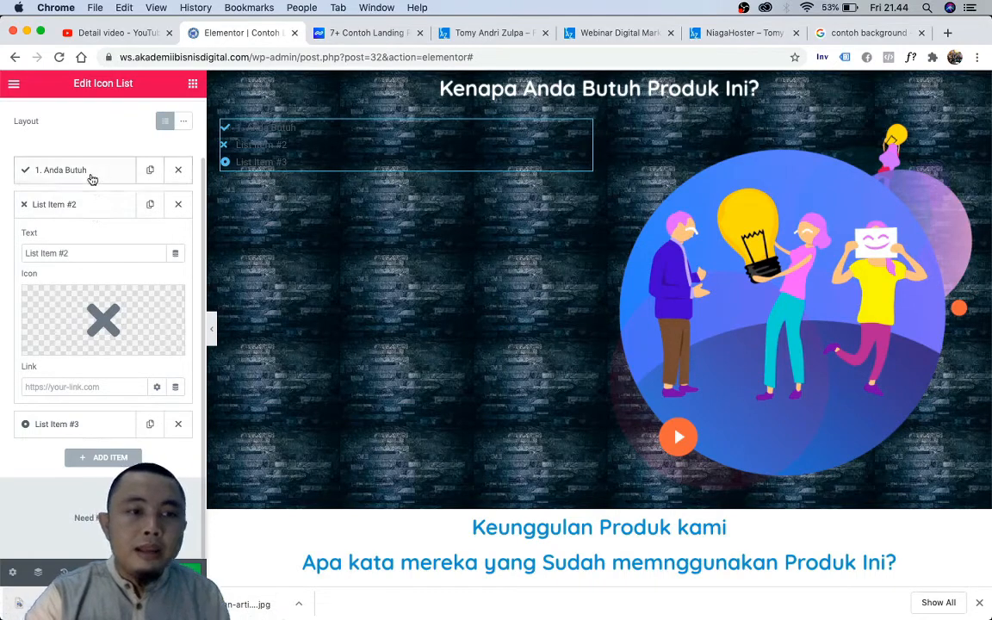
{"action": "left_click", "coordinate": [88, 172]}
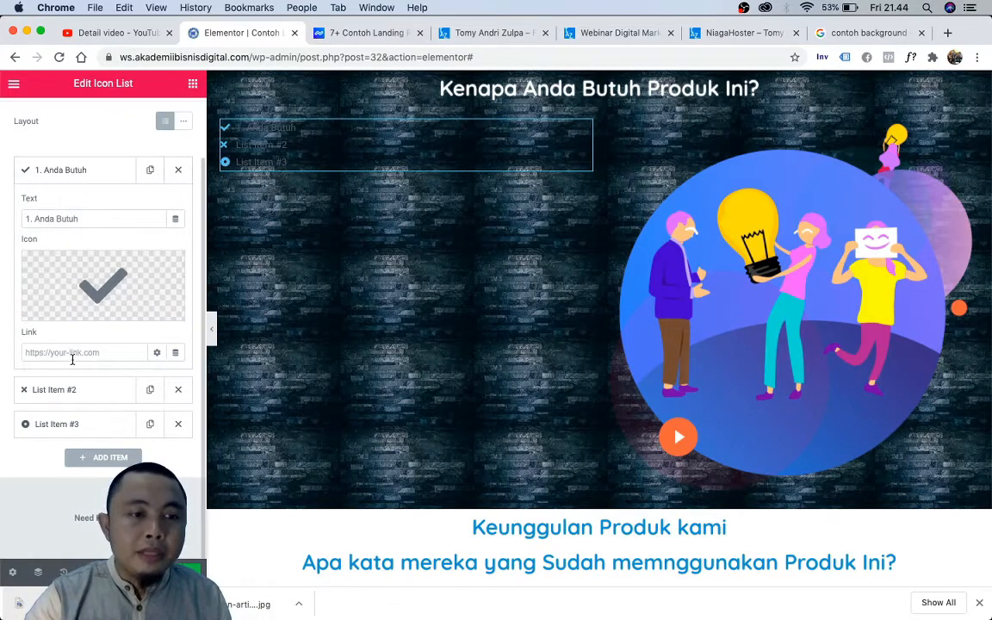
{"action": "left_click", "coordinate": [71, 390]}
{"action": "mouse_move", "coordinate": [88, 348]}
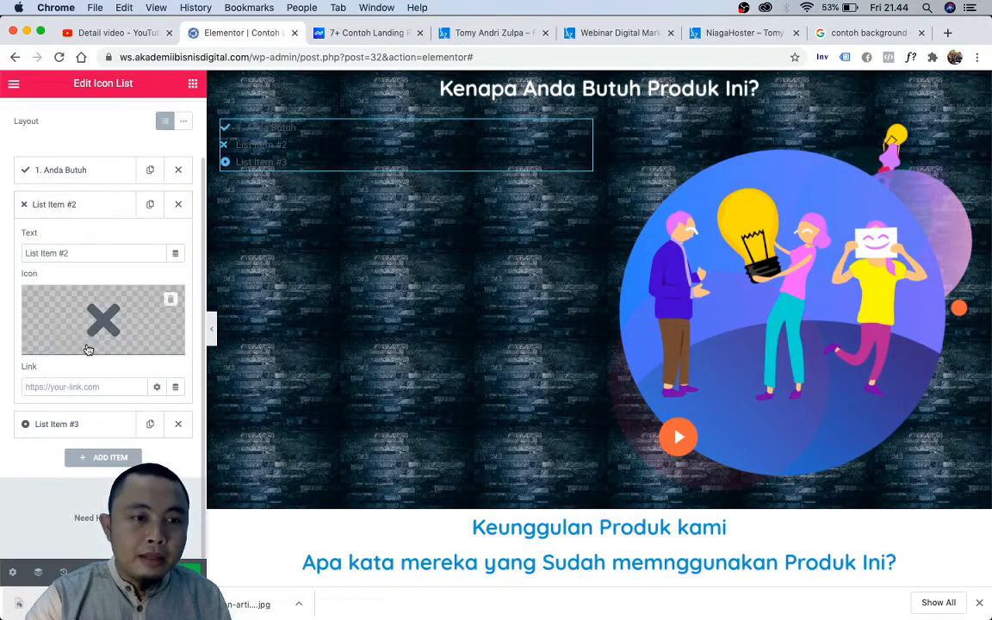
{"action": "left_click", "coordinate": [62, 346]}
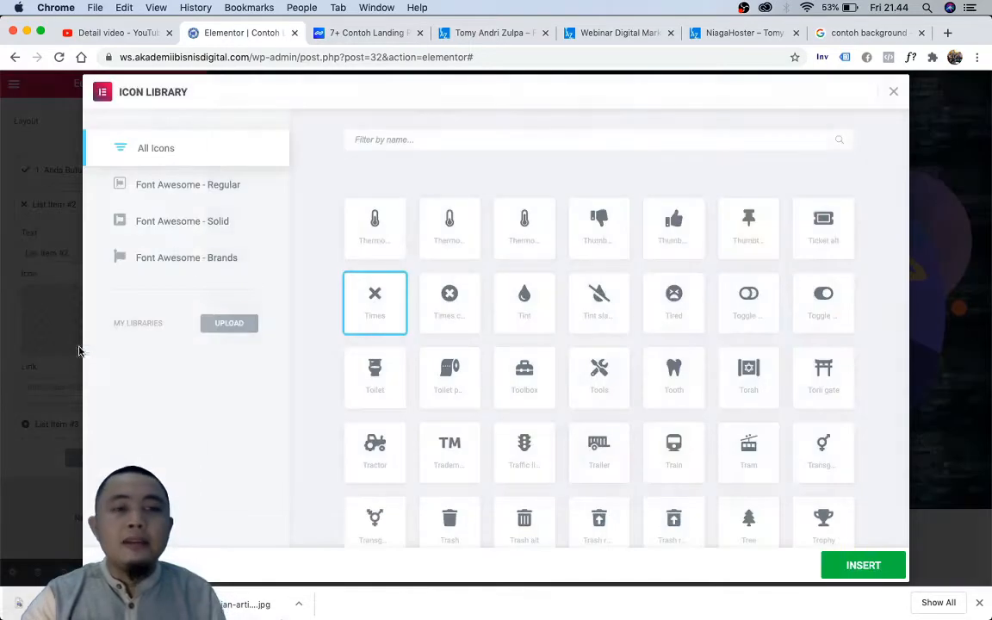
{"action": "type", "text": "che"}
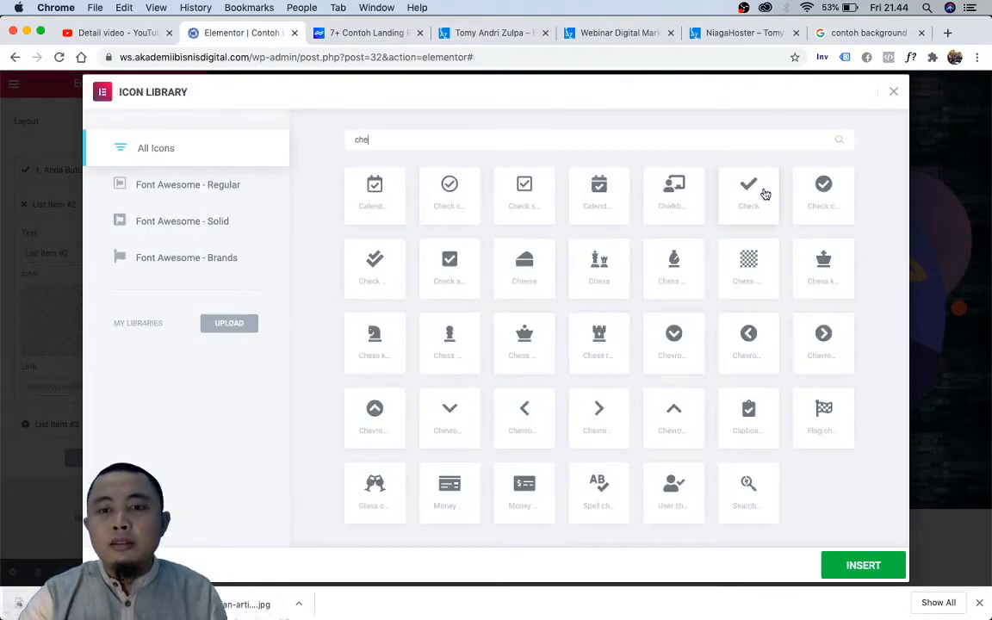
{"action": "left_click", "coordinate": [763, 193]}
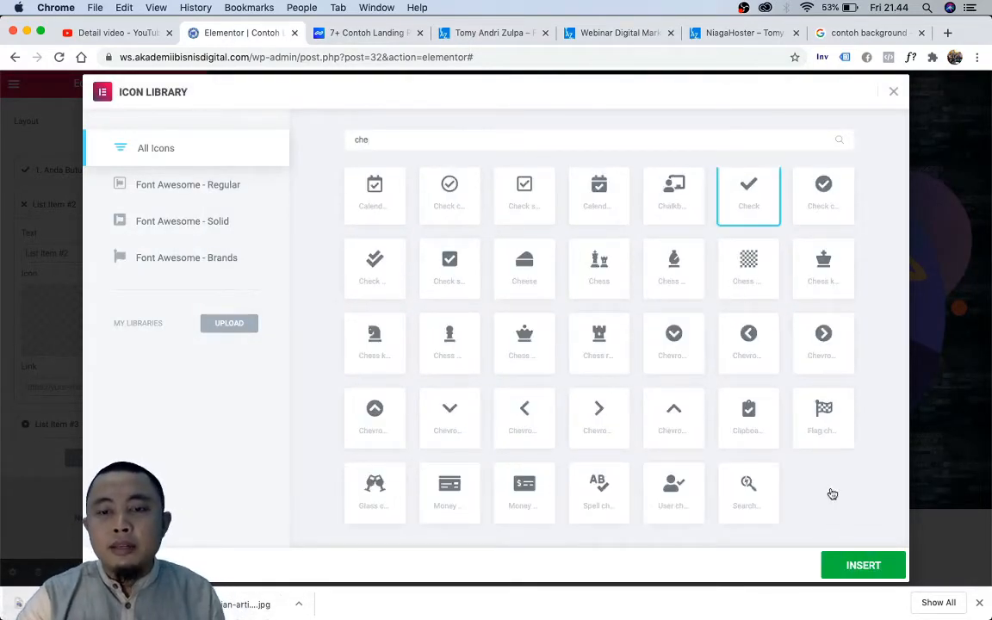
{"action": "left_click", "coordinate": [861, 564]}
{"action": "left_click", "coordinate": [594, 562]}
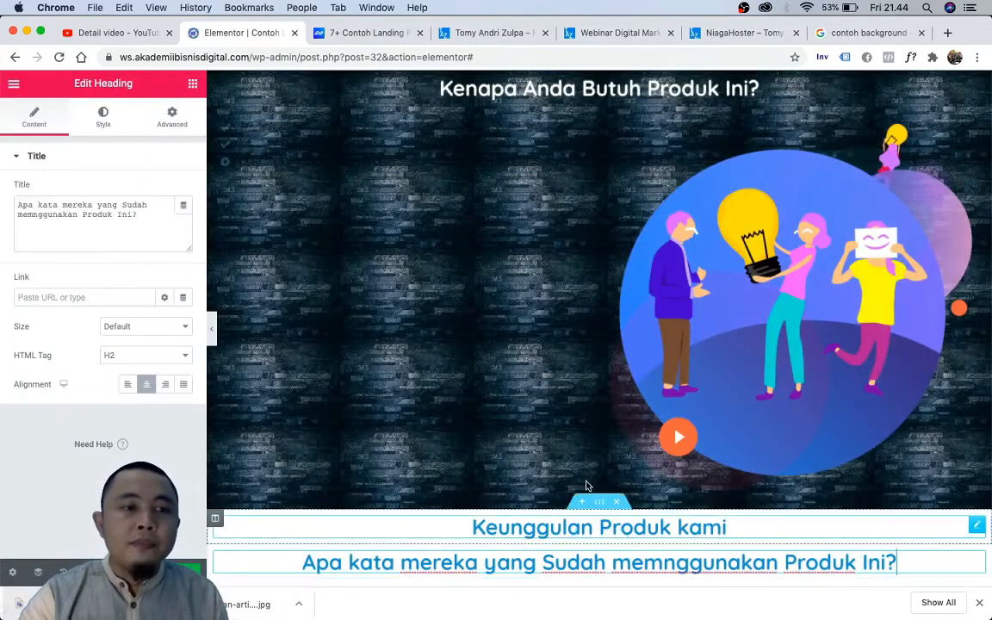
Step: Replace the third icon list item with a duplicate of the second item
{"action": "left_click", "coordinate": [580, 137]}
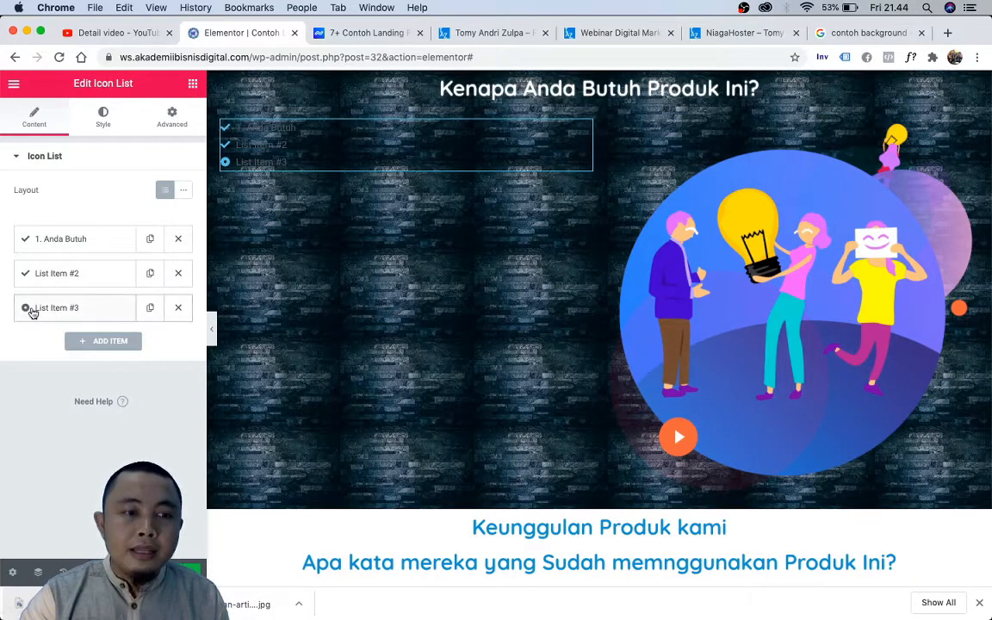
{"action": "left_click", "coordinate": [179, 308]}
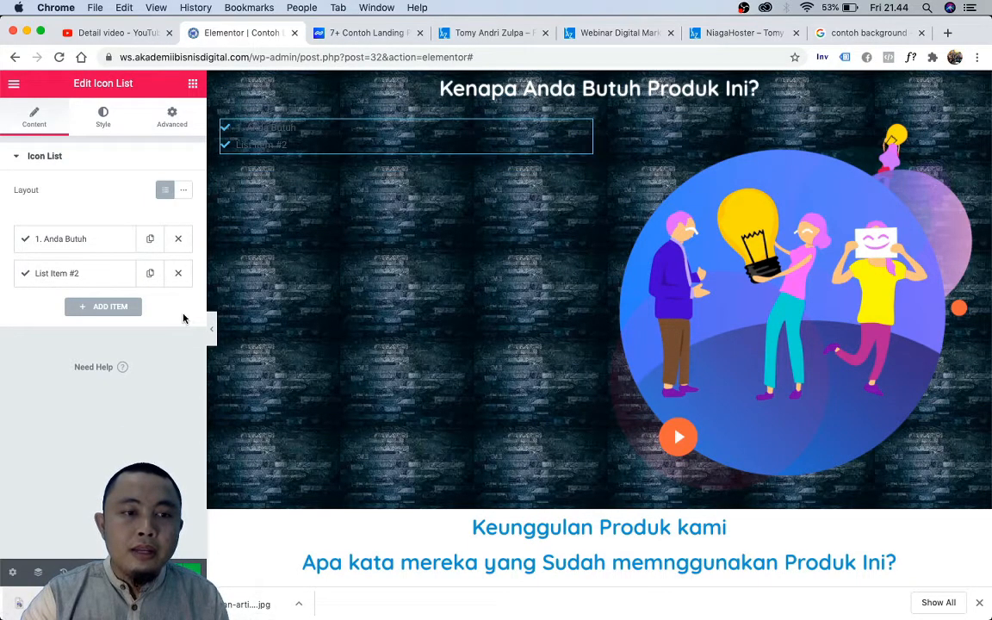
{"action": "left_click", "coordinate": [149, 274]}
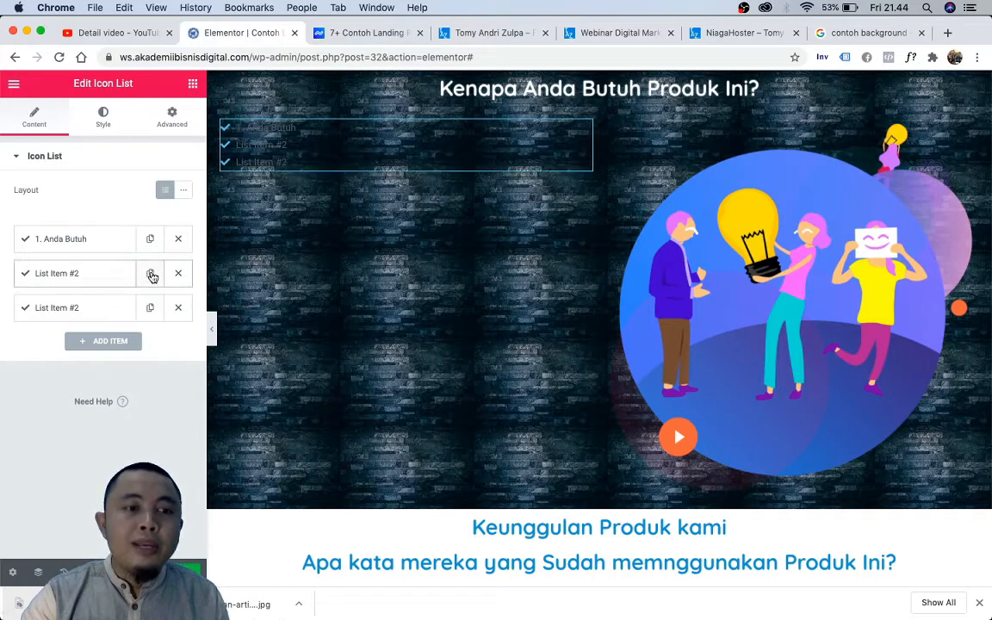
Step: Set the second icon list item's text to "2. Anda Membutuhkan"
{"action": "left_click", "coordinate": [94, 273]}
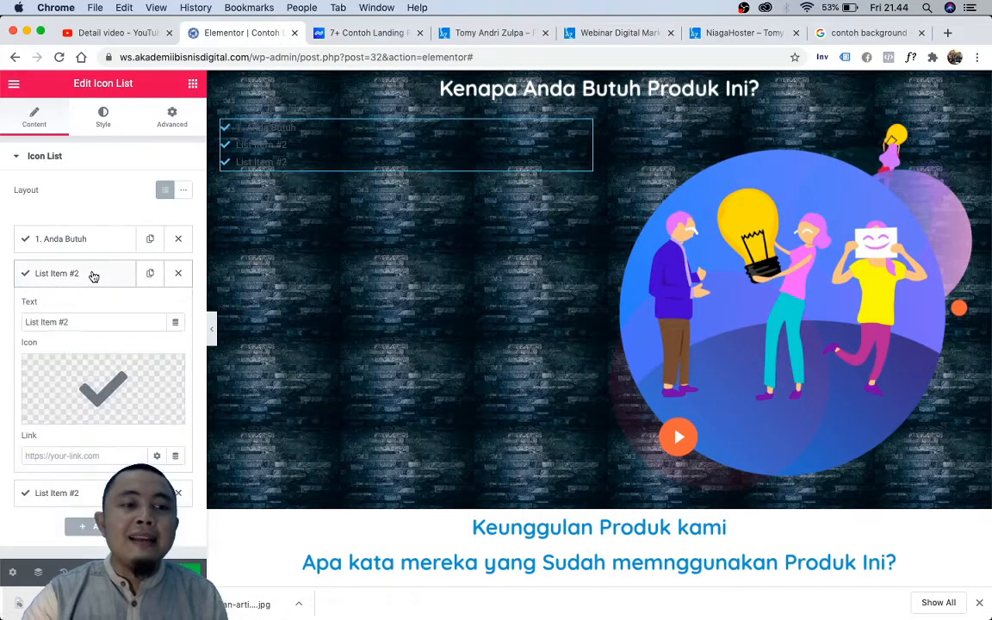
{"action": "left_click", "coordinate": [98, 320]}
{"action": "triple_click", "coordinate": [98, 321]}
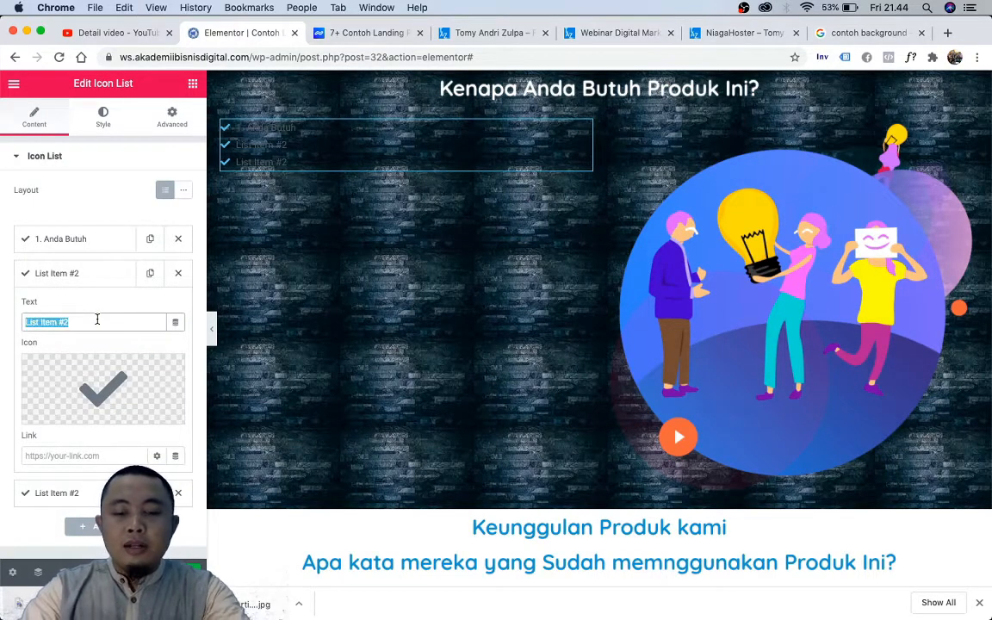
{"action": "type", "text": "2. Anda "}
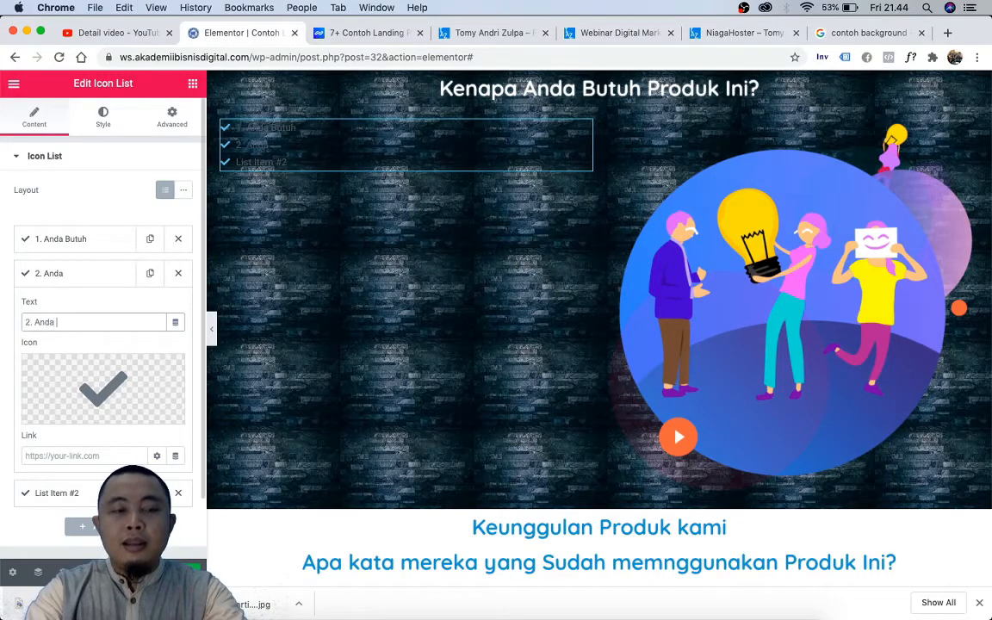
{"action": "type", "text": "Membutuhkan"}
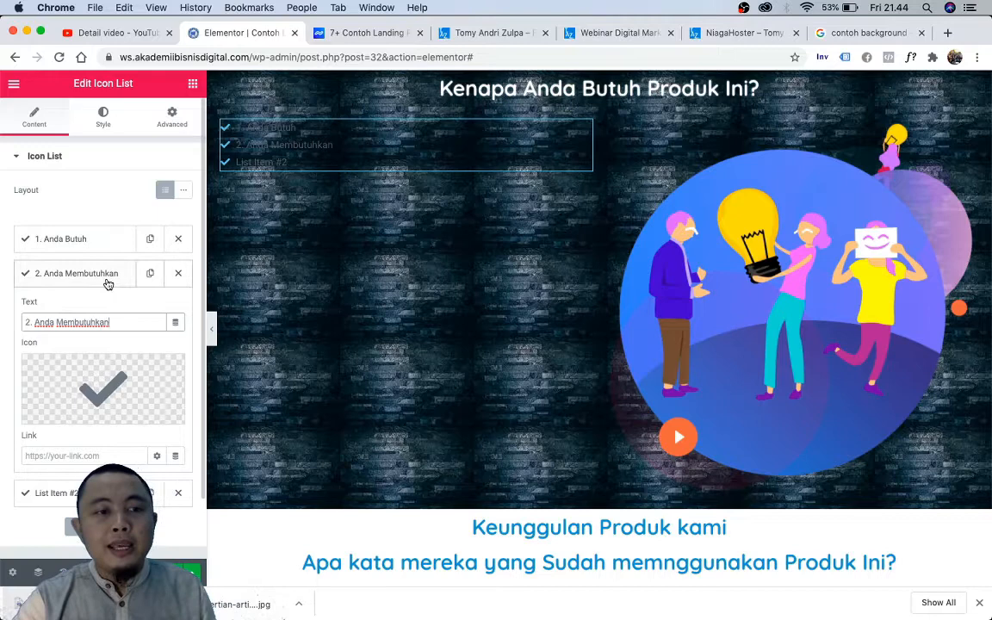
{"action": "left_click", "coordinate": [106, 281]}
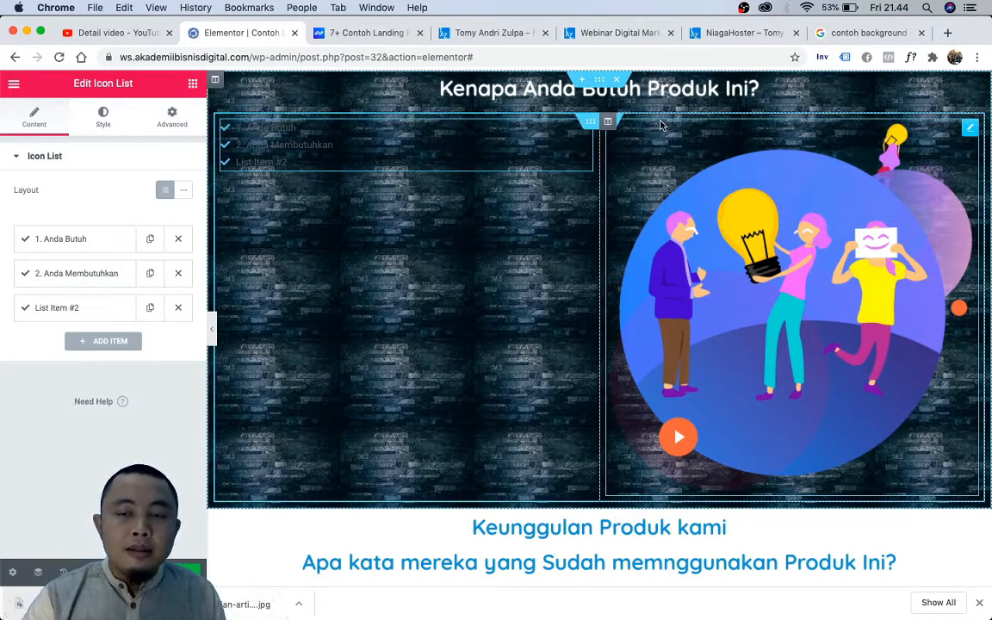
Step: Set the third icon list item's text to "3. Anda Ingin"
{"action": "left_click", "coordinate": [82, 303]}
{"action": "left_click", "coordinate": [76, 361]}
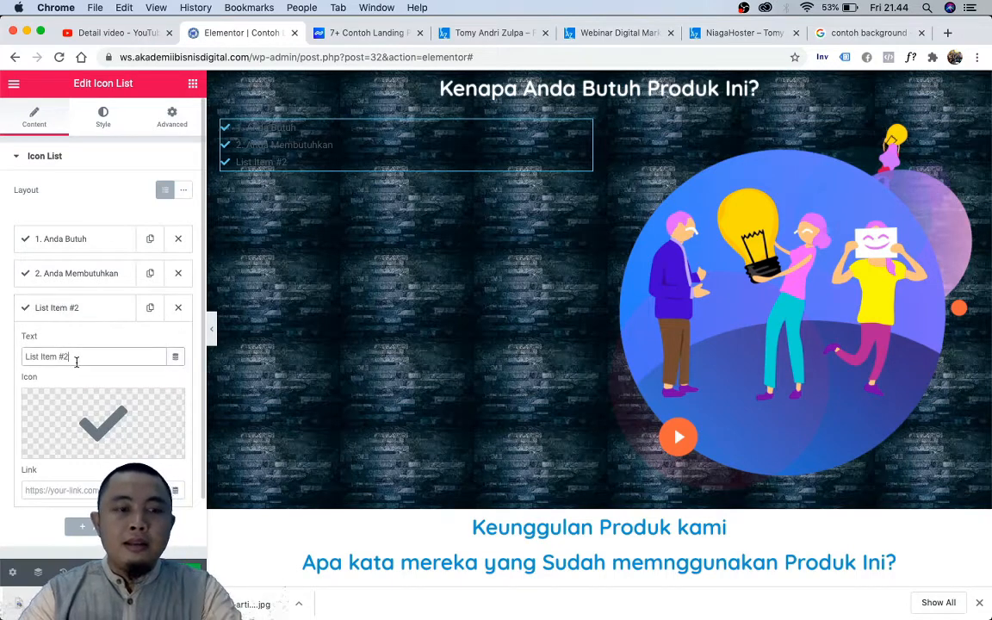
{"action": "triple_click", "coordinate": [76, 362]}
{"action": "type", "text": "3."}
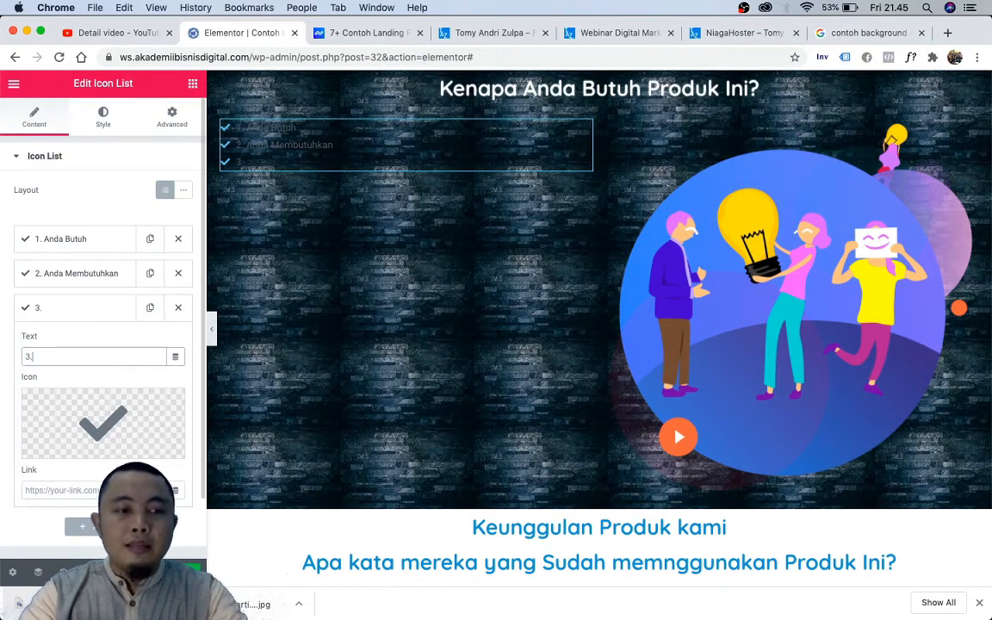
{"action": "type", "text": " Anda Ingin"}
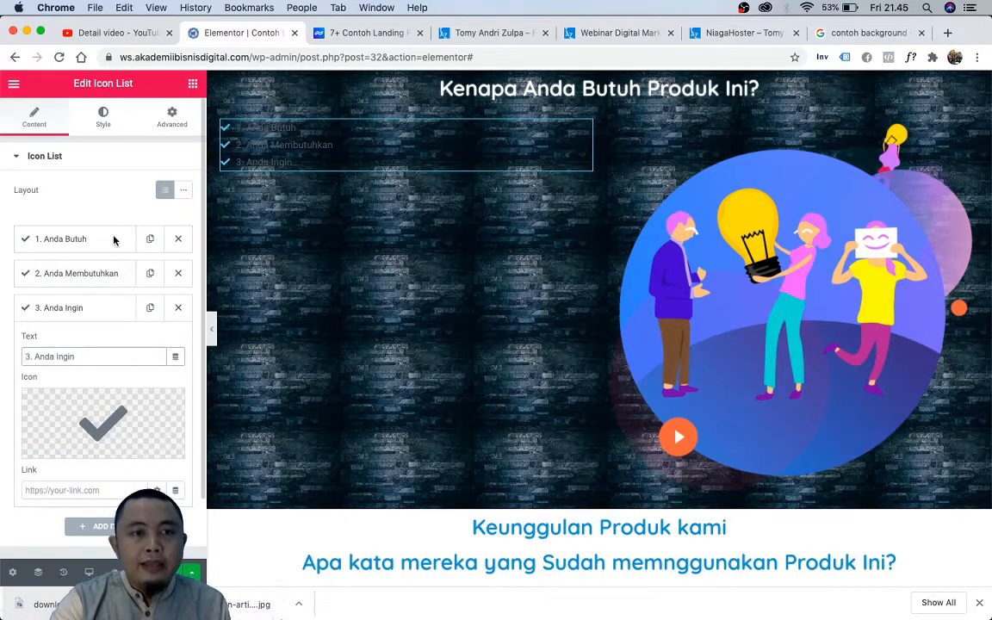
Step: Set the color of the icon list's check icons to a saturated blue (#059FE0)
{"action": "left_click", "coordinate": [103, 124]}
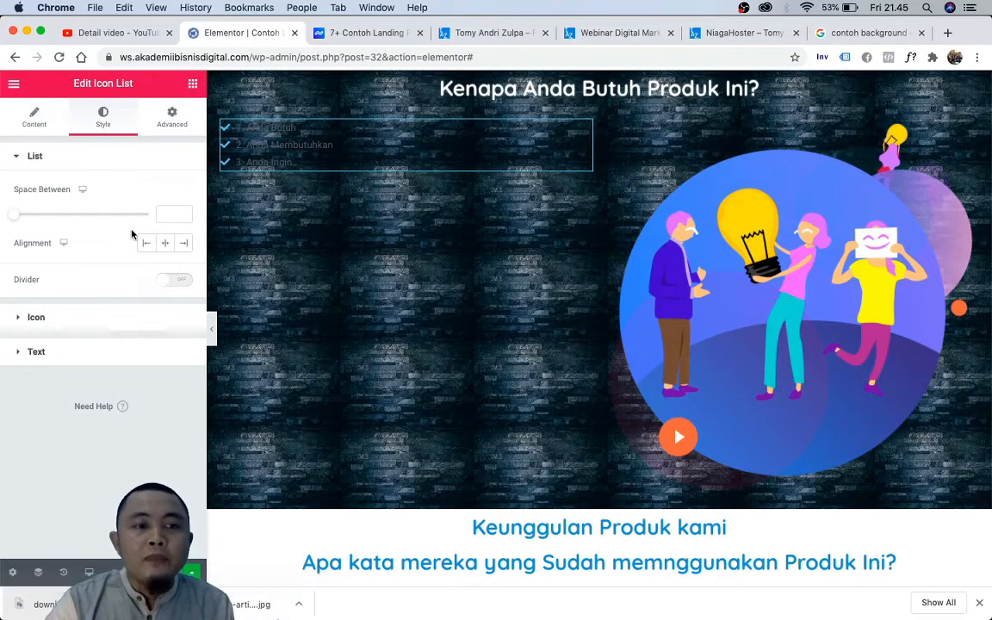
{"action": "left_click", "coordinate": [25, 318]}
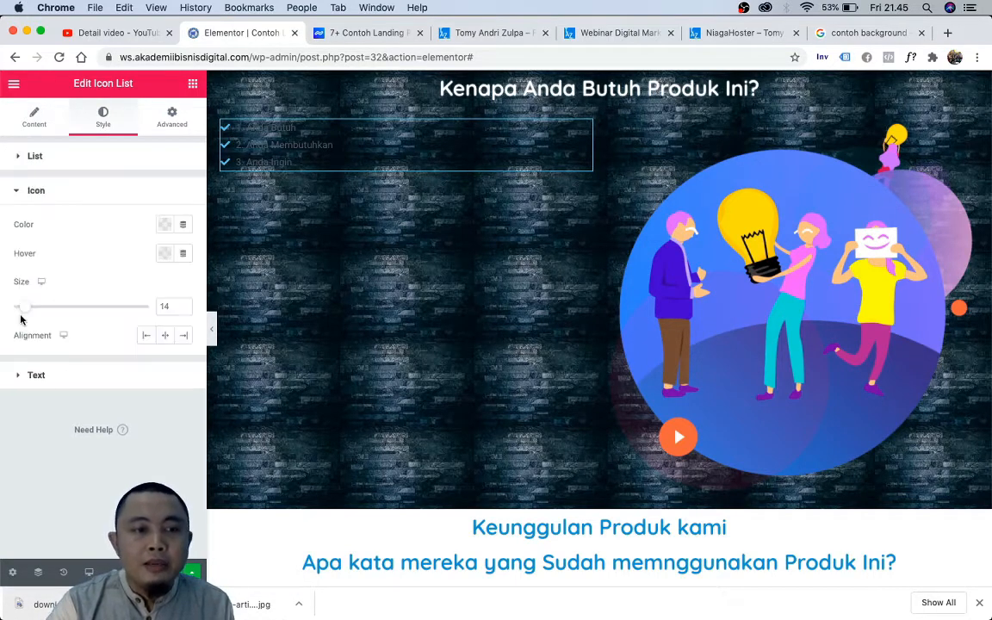
{"action": "left_click", "coordinate": [163, 226]}
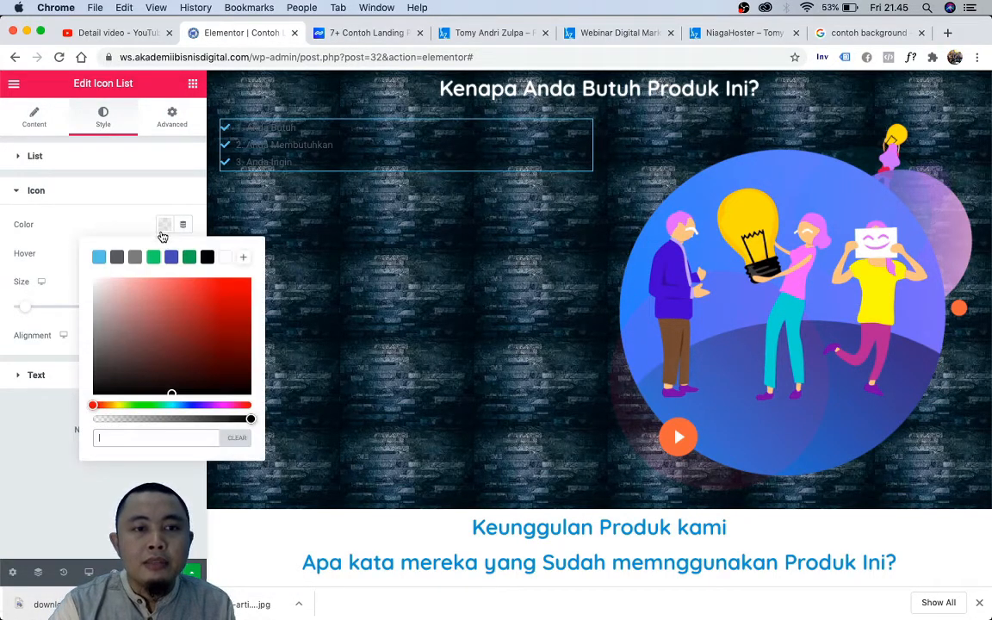
{"action": "left_click", "coordinate": [99, 258]}
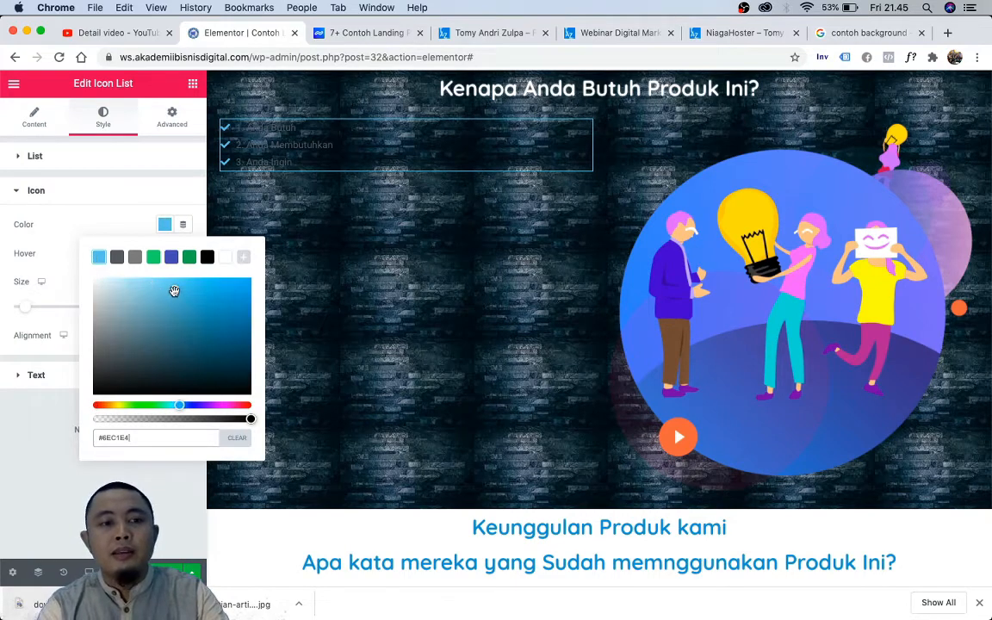
{"action": "left_click_drag", "start_coordinate": [197, 292], "coordinate": [248, 293]}
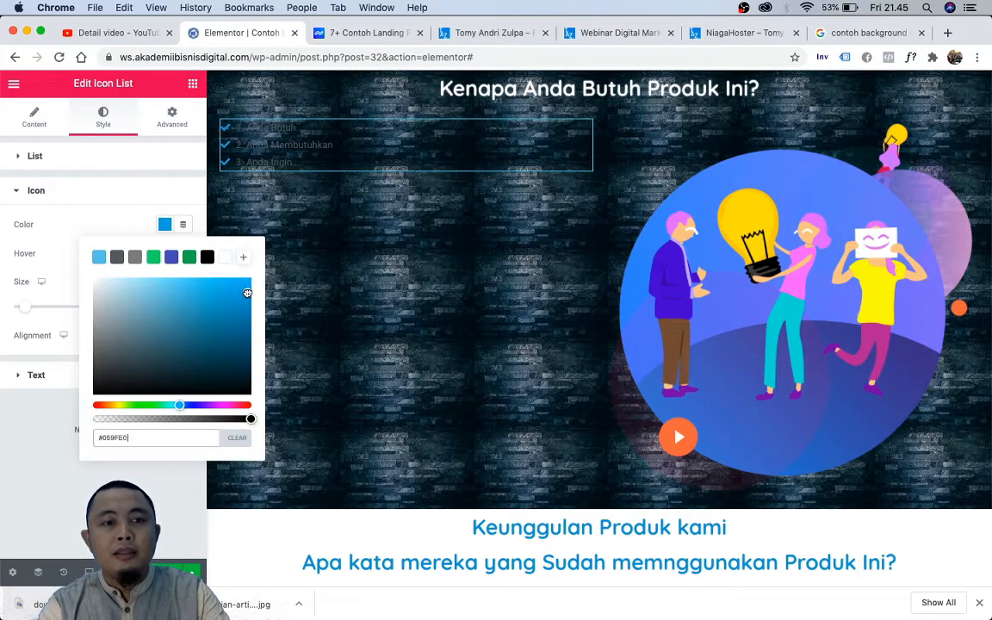
{"action": "left_click", "coordinate": [40, 271]}
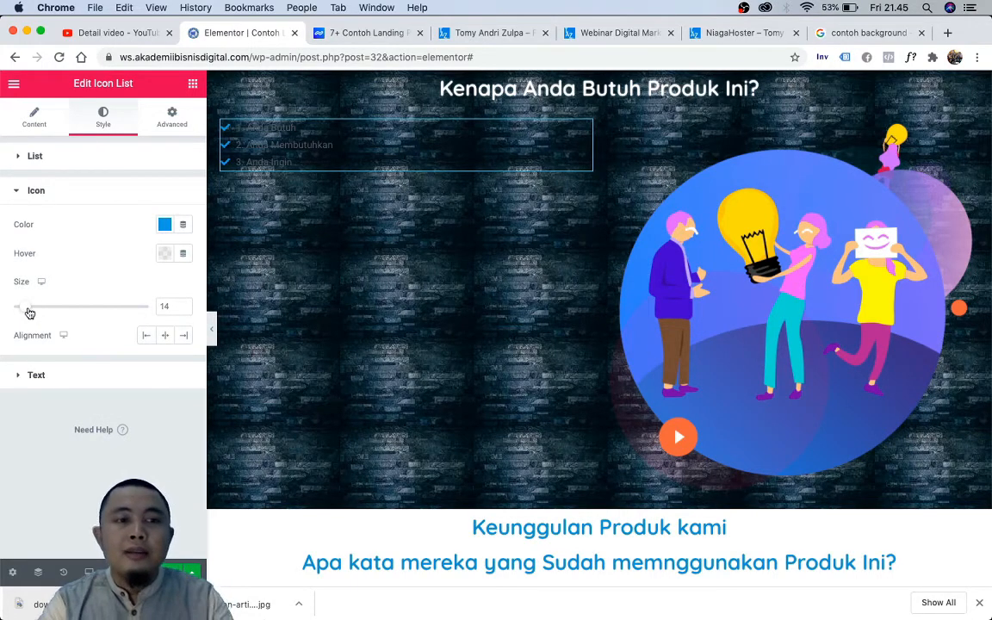
Step: Set the icon list's icon size to 21 and its text font family to Quicksand
{"action": "left_click_drag", "start_coordinate": [31, 313], "coordinate": [40, 312]}
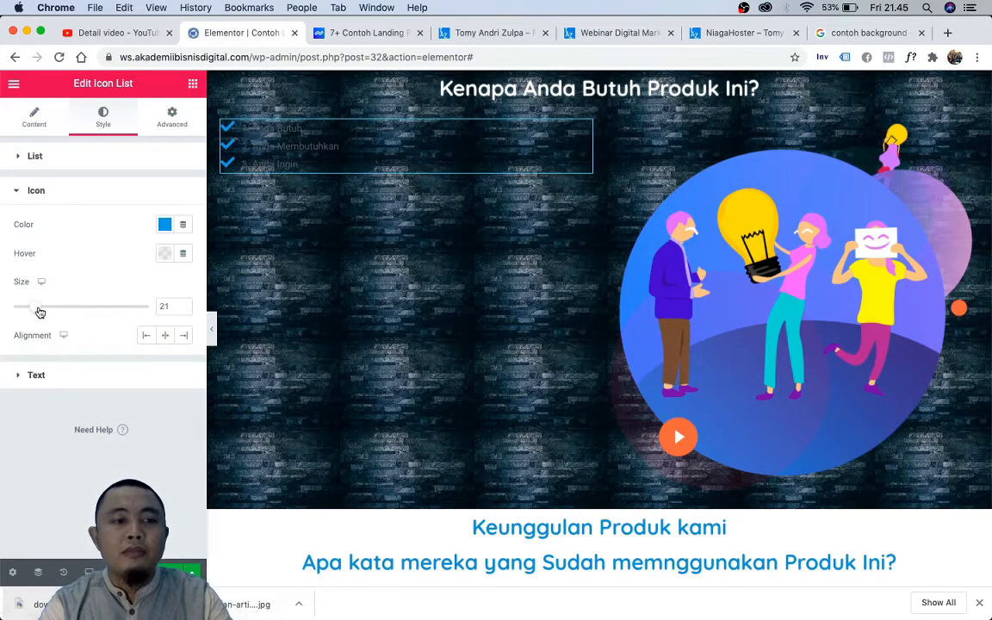
{"action": "left_click", "coordinate": [21, 383]}
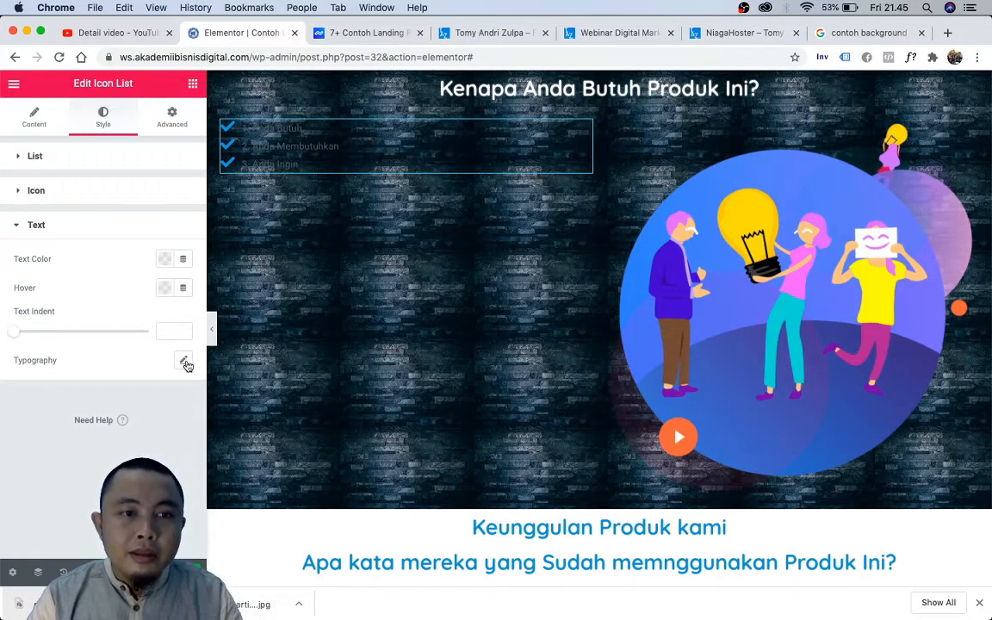
{"action": "left_click", "coordinate": [184, 360]}
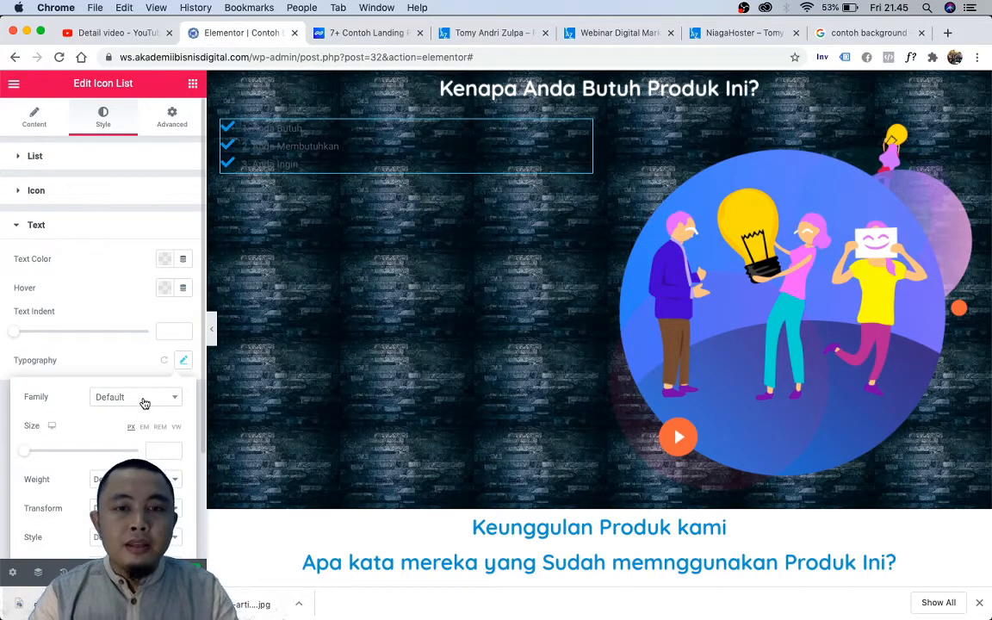
{"action": "left_click", "coordinate": [144, 404]}
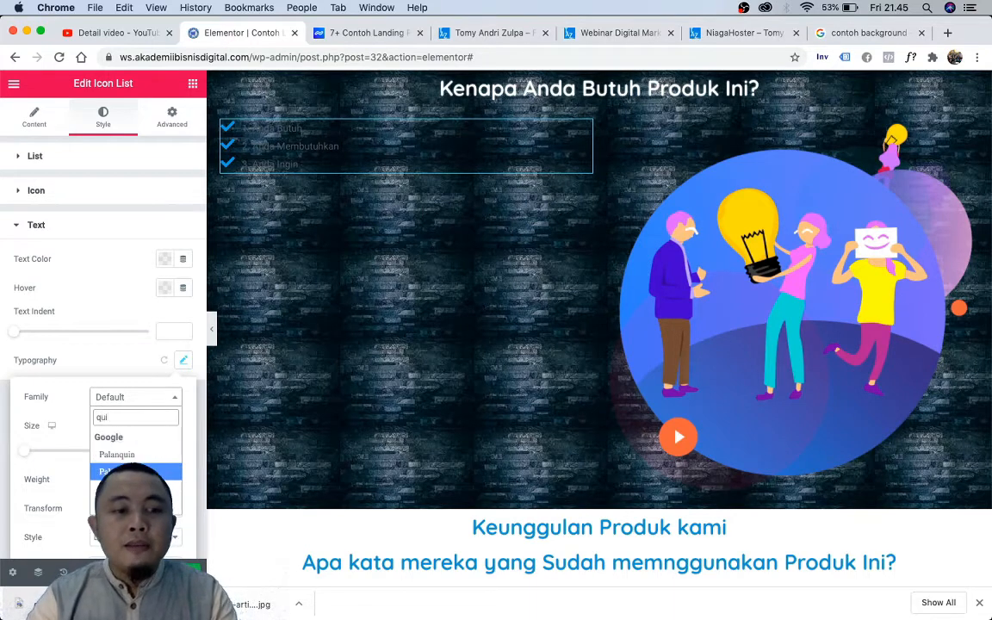
{"action": "left_click", "coordinate": [120, 490]}
{"action": "left_click", "coordinate": [142, 360]}
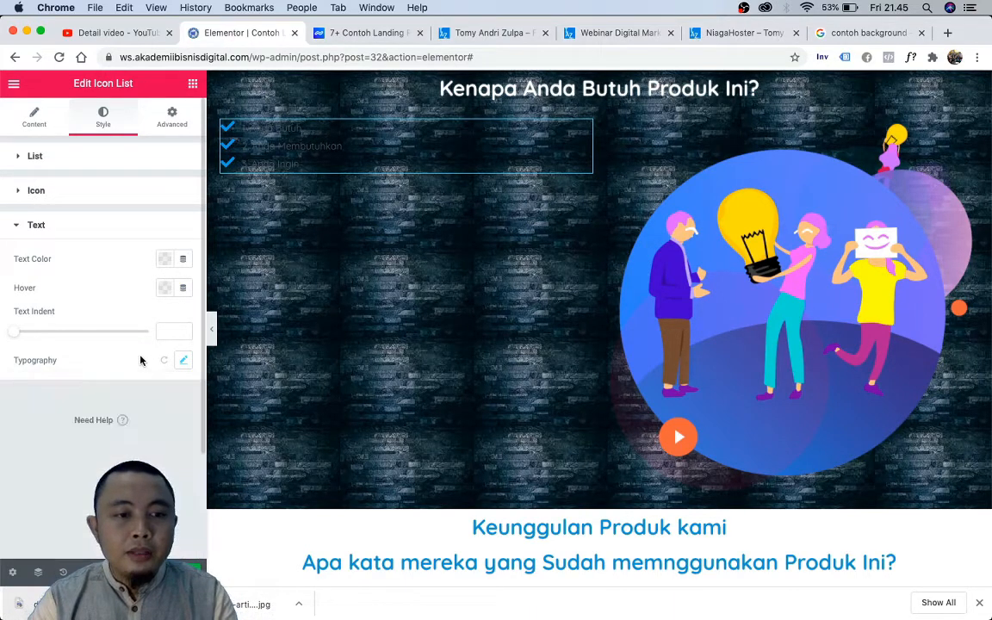
Step: Set the icon list text to size 27 px and weight 600
{"action": "left_click", "coordinate": [182, 362]}
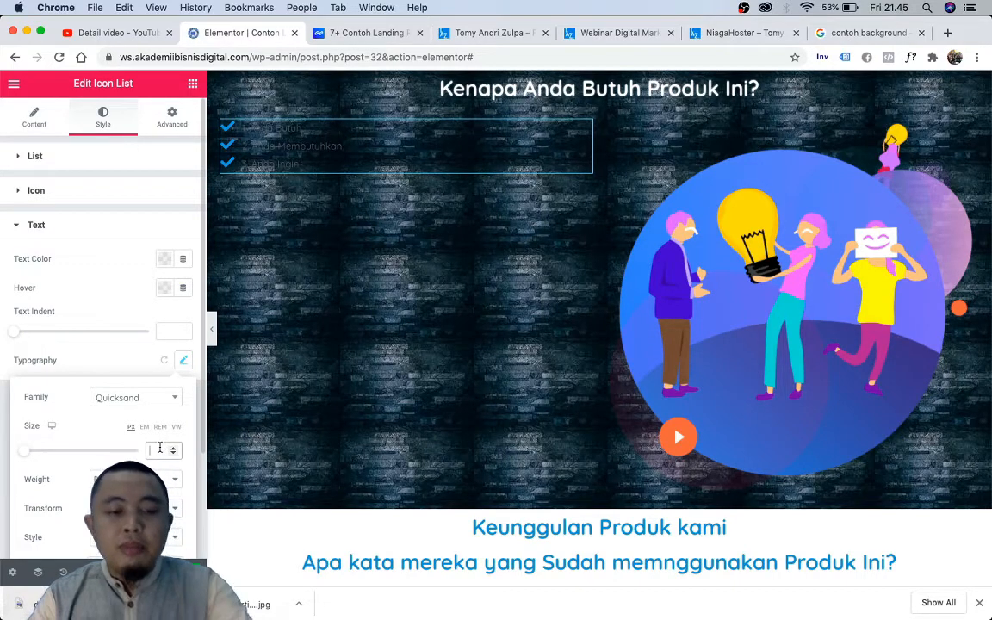
{"action": "type", "text": "27"}
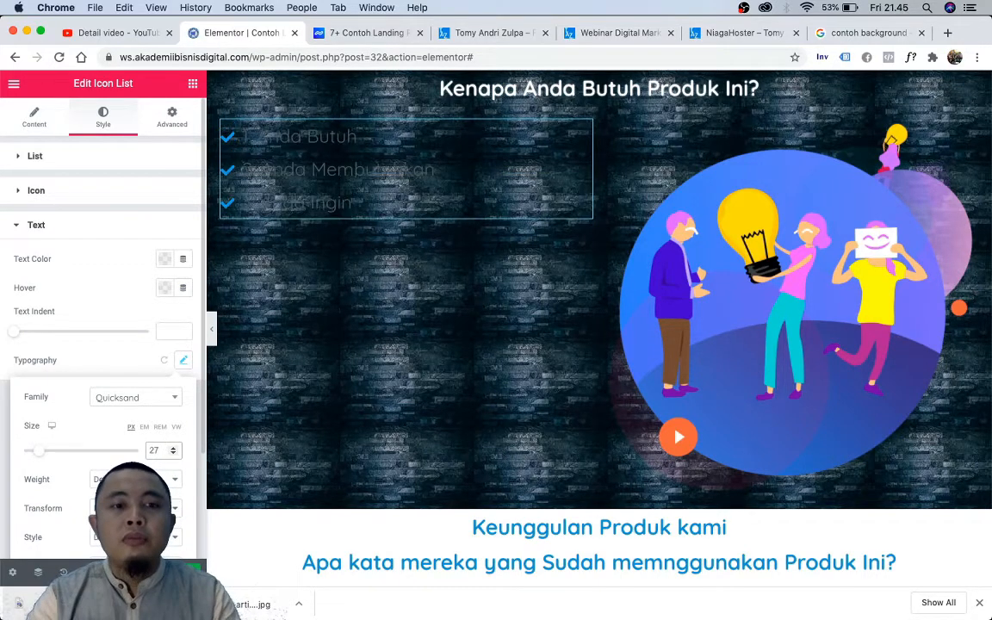
{"action": "left_click", "coordinate": [136, 479]}
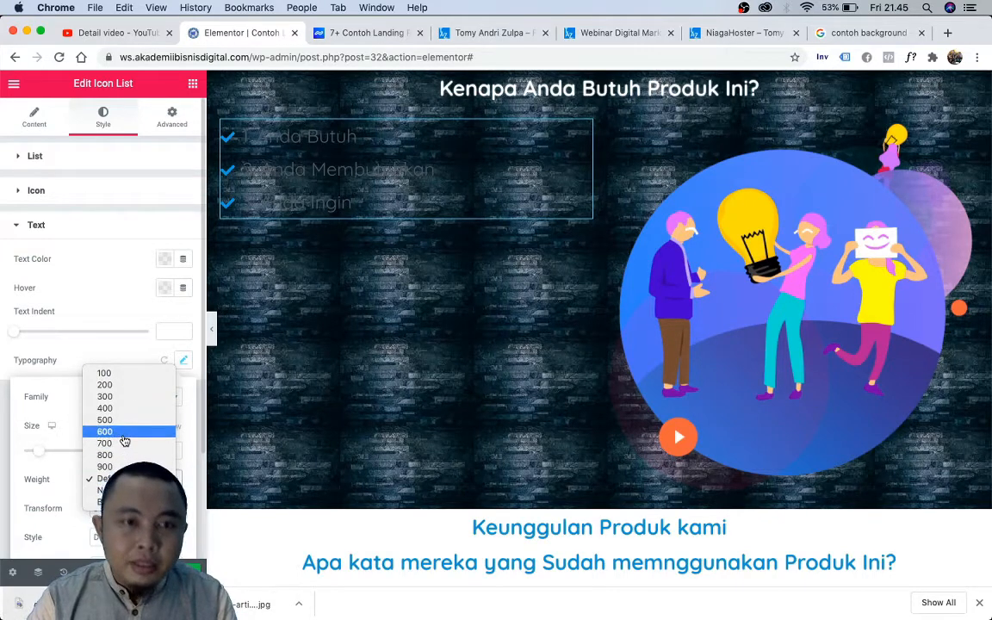
{"action": "left_click", "coordinate": [104, 432]}
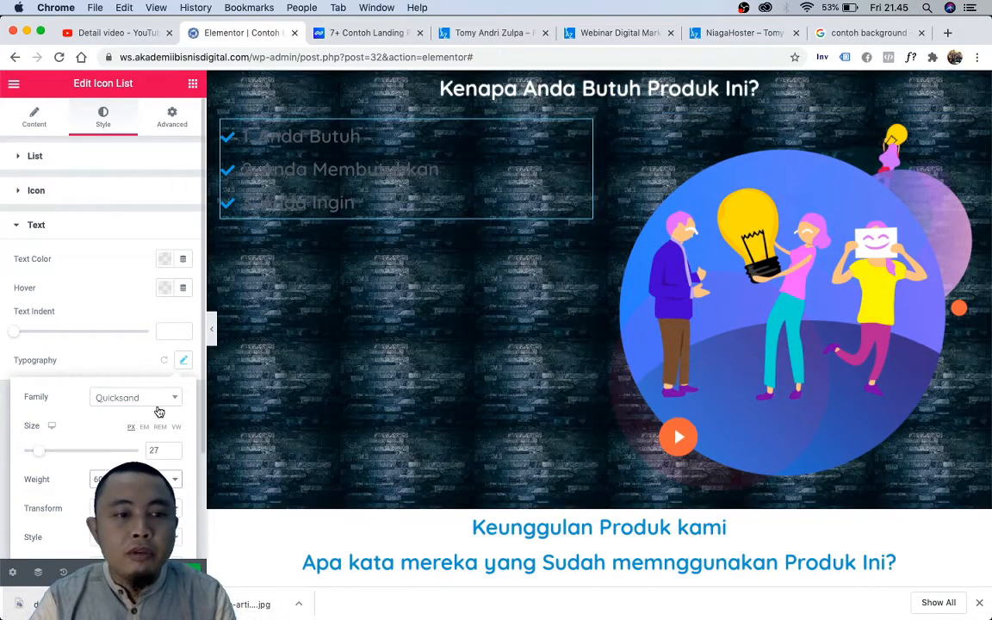
{"action": "left_click", "coordinate": [183, 362]}
{"action": "left_click", "coordinate": [184, 362]}
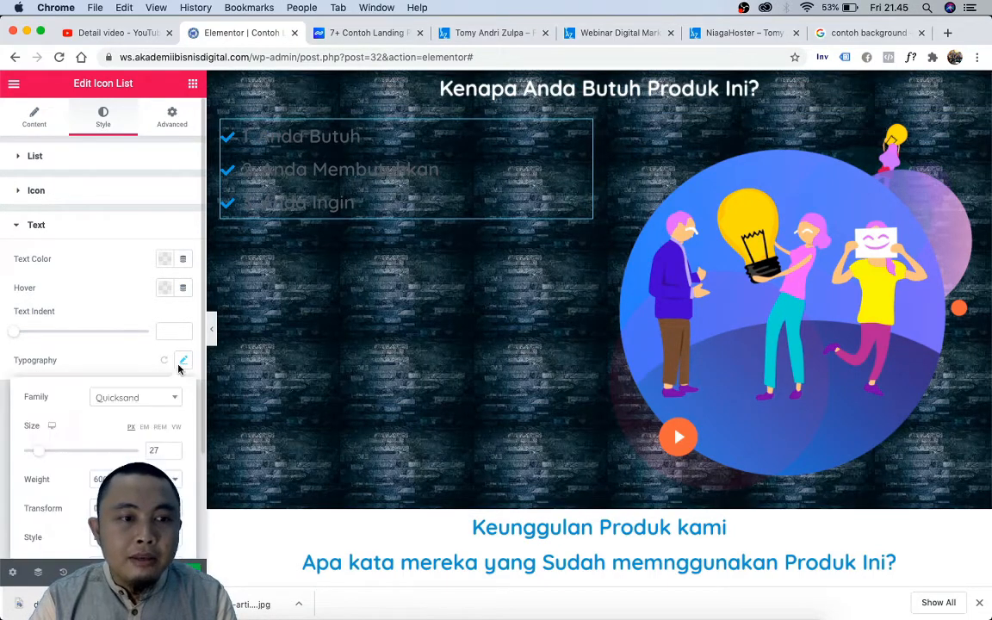
Step: Change the icon list's text color to a bright, fully saturated blue based on the light blue preset swatch
{"action": "left_click", "coordinate": [162, 260]}
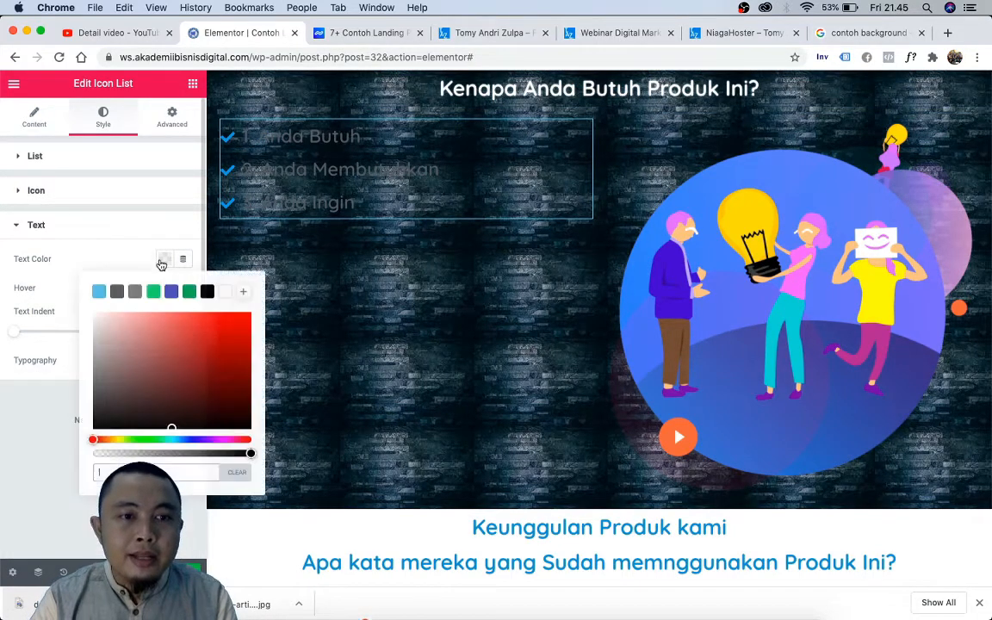
{"action": "left_click", "coordinate": [99, 293]}
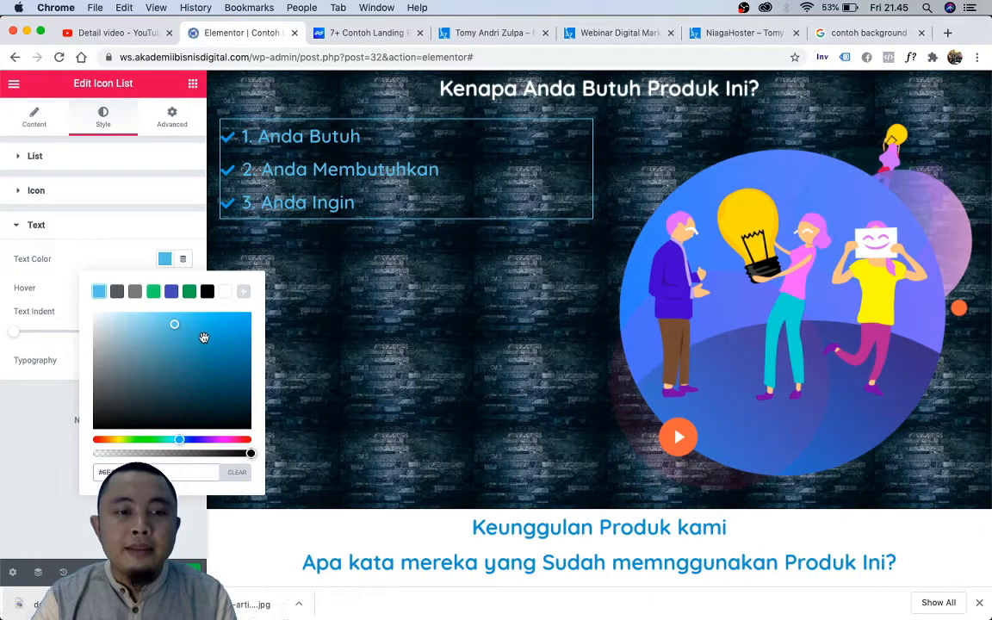
{"action": "mouse_move", "coordinate": [177, 325]}
{"action": "left_mouse_down"}
{"action": "mouse_move", "coordinate": [246, 327]}
{"action": "mouse_move", "coordinate": [246, 309]}
{"action": "left_mouse_up"}
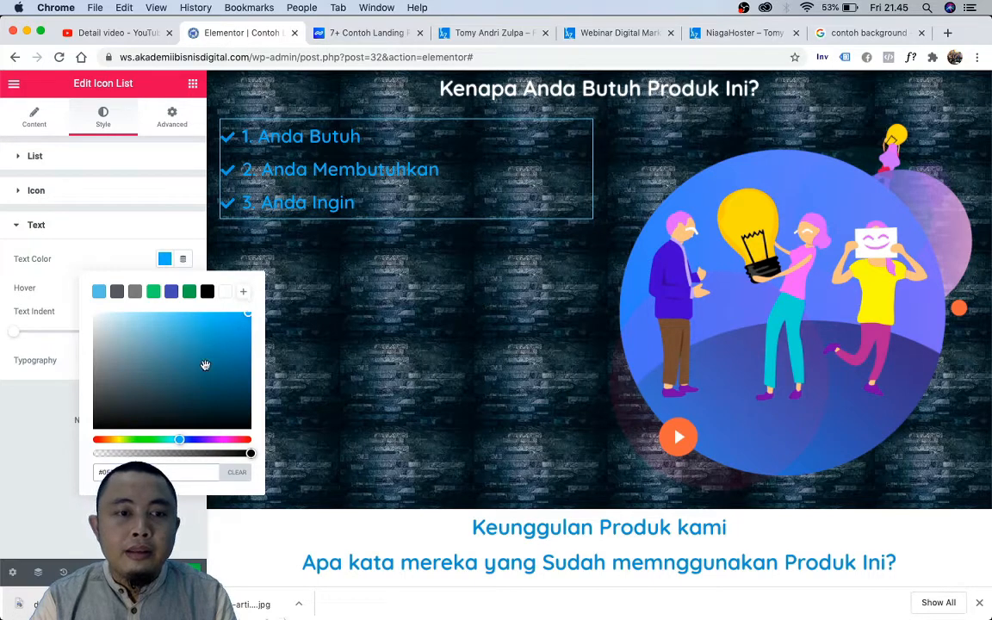
{"action": "left_click", "coordinate": [126, 251]}
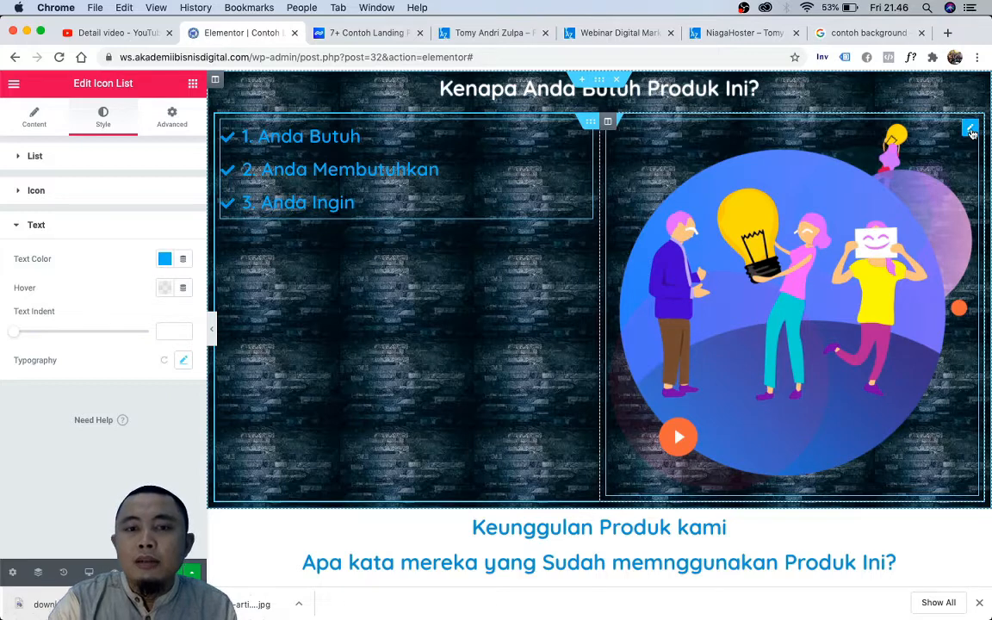
Step: Set the width of the illustration beside the icon list to 26%
{"action": "left_click", "coordinate": [971, 129]}
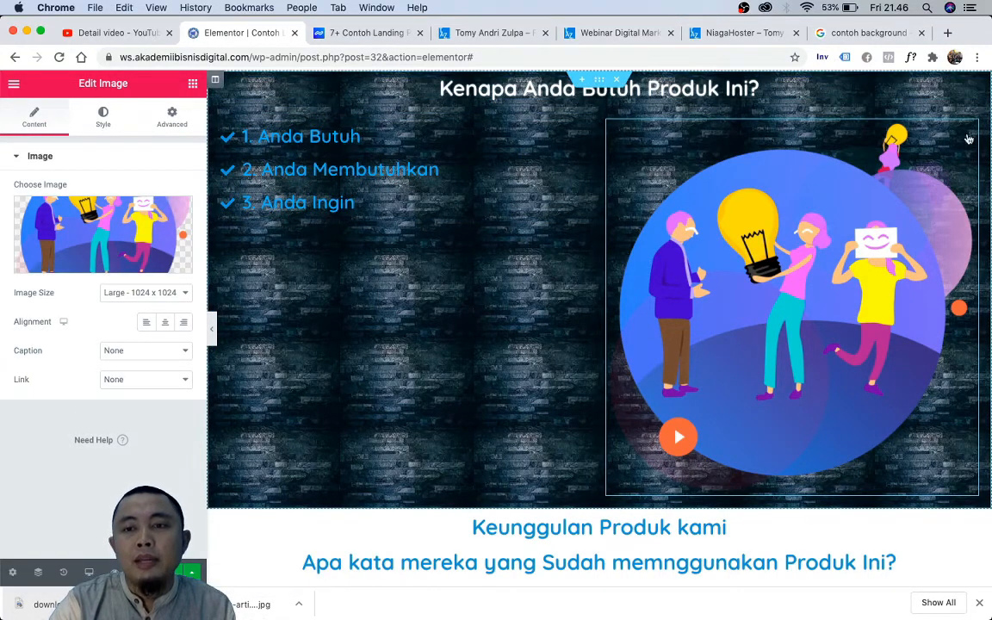
{"action": "left_click", "coordinate": [104, 121]}
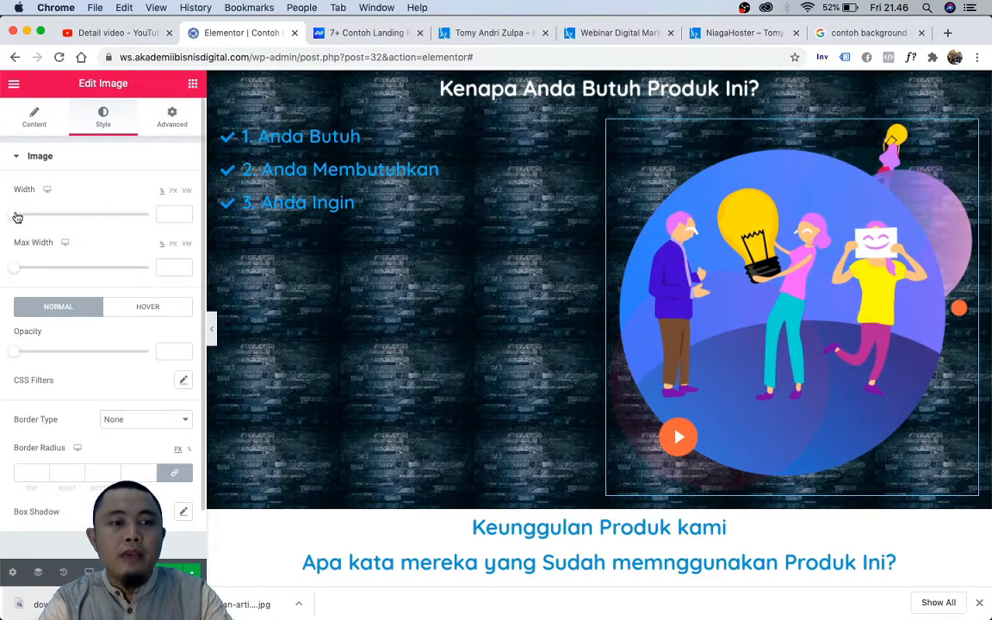
{"action": "left_click_drag", "start_coordinate": [18, 217], "coordinate": [50, 220]}
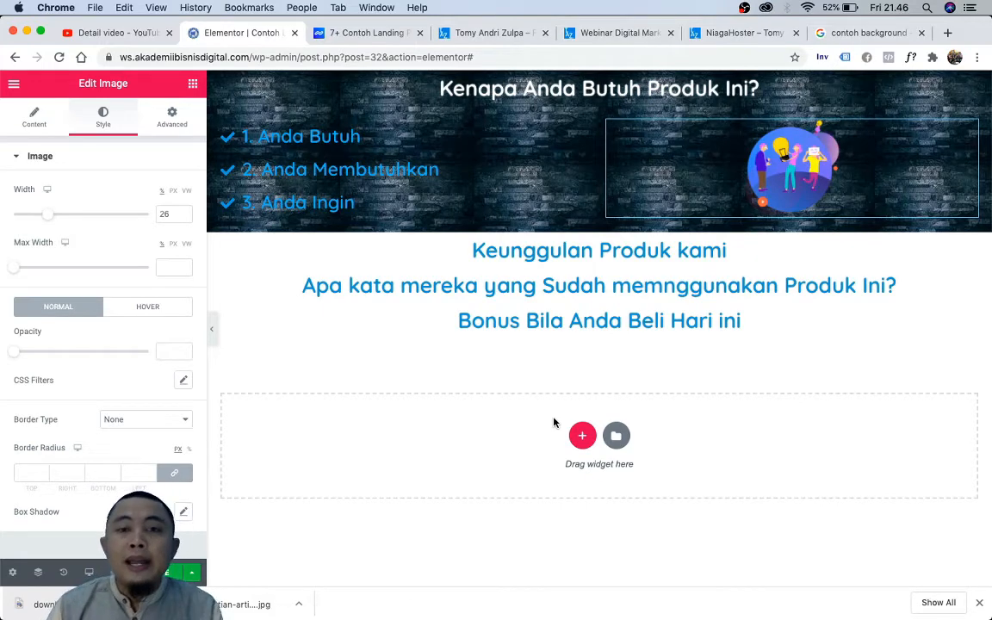
Step: Duplicate the column containing the icon list and delete the duplicated column
{"action": "left_click", "coordinate": [194, 86]}
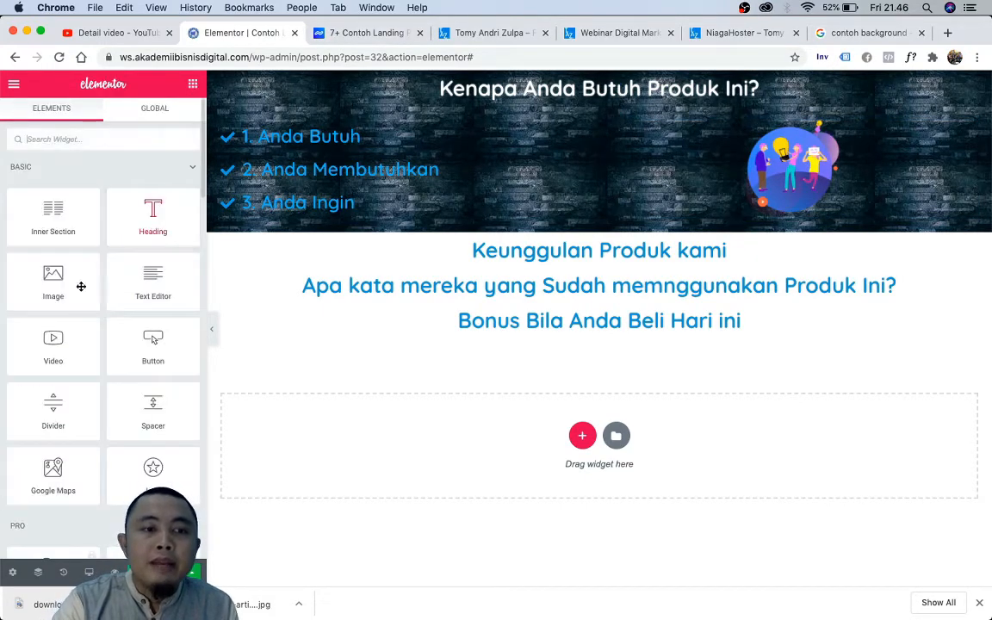
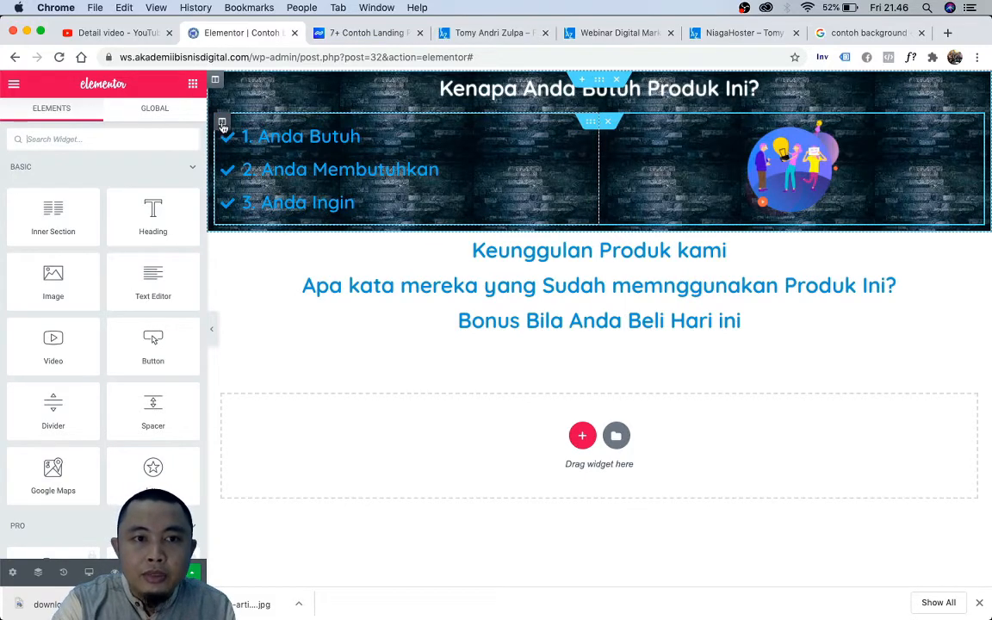
{"action": "right_click", "coordinate": [222, 126]}
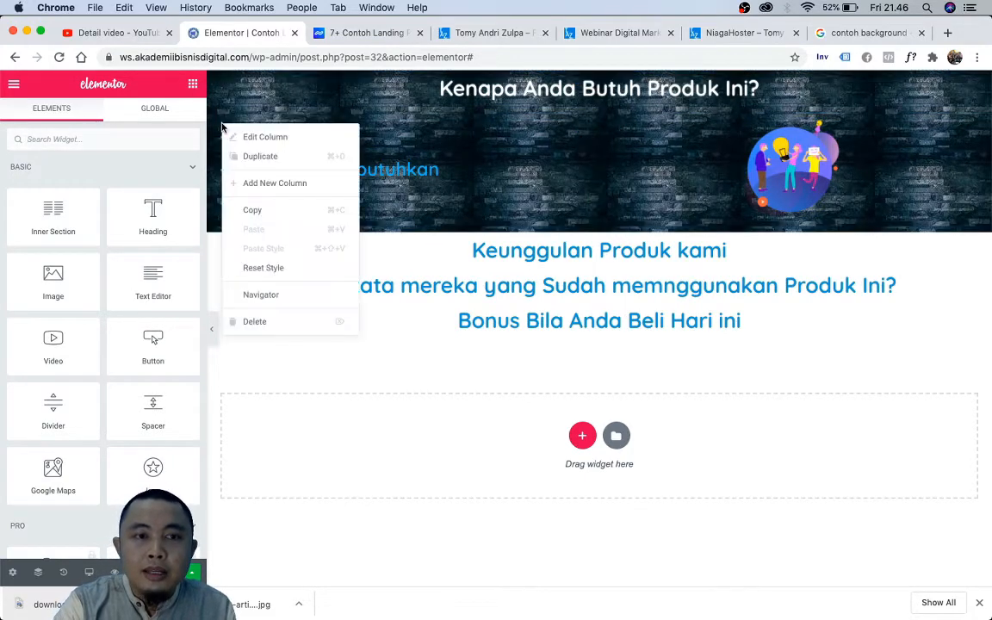
{"action": "left_click", "coordinate": [242, 158]}
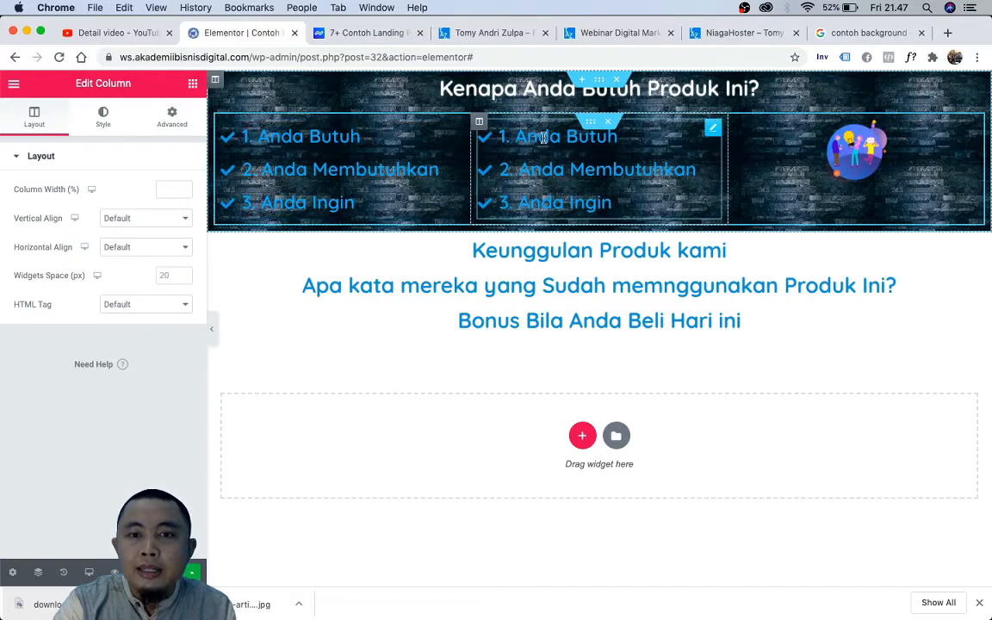
{"action": "right_click", "coordinate": [480, 127]}
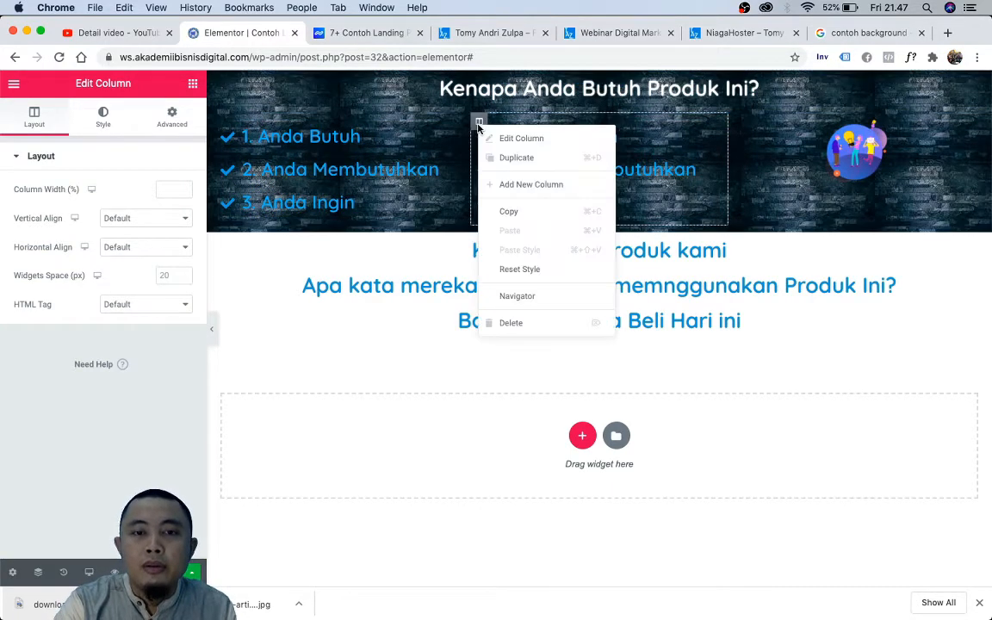
{"action": "left_click", "coordinate": [518, 330]}
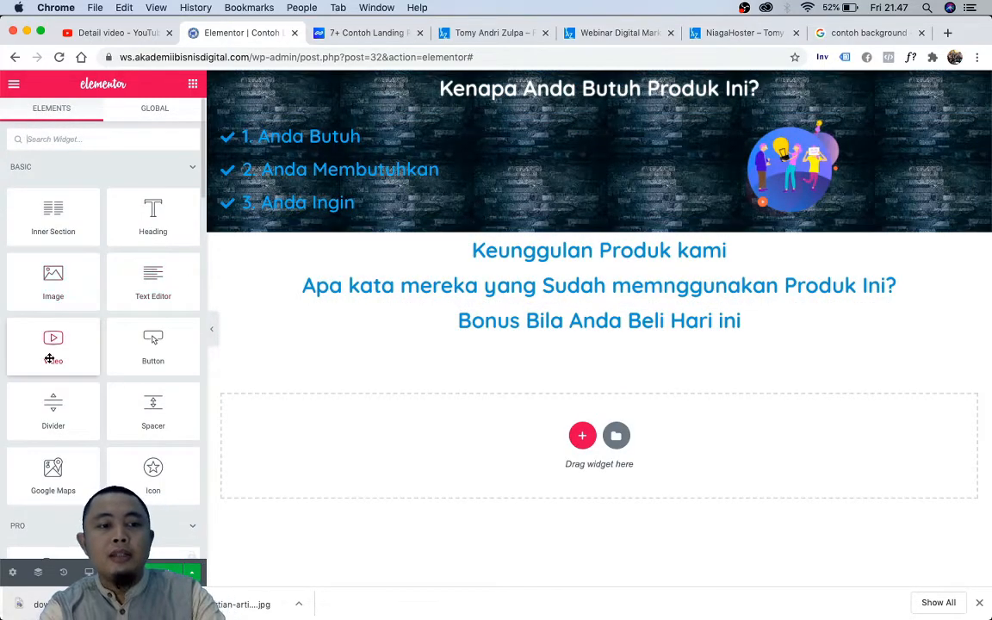
Step: Insert a Video widget between the "Kenapa Anda Butuh Produk Ini?" heading and the two-column inner section
{"action": "left_click_drag", "start_coordinate": [49, 359], "coordinate": [462, 119]}
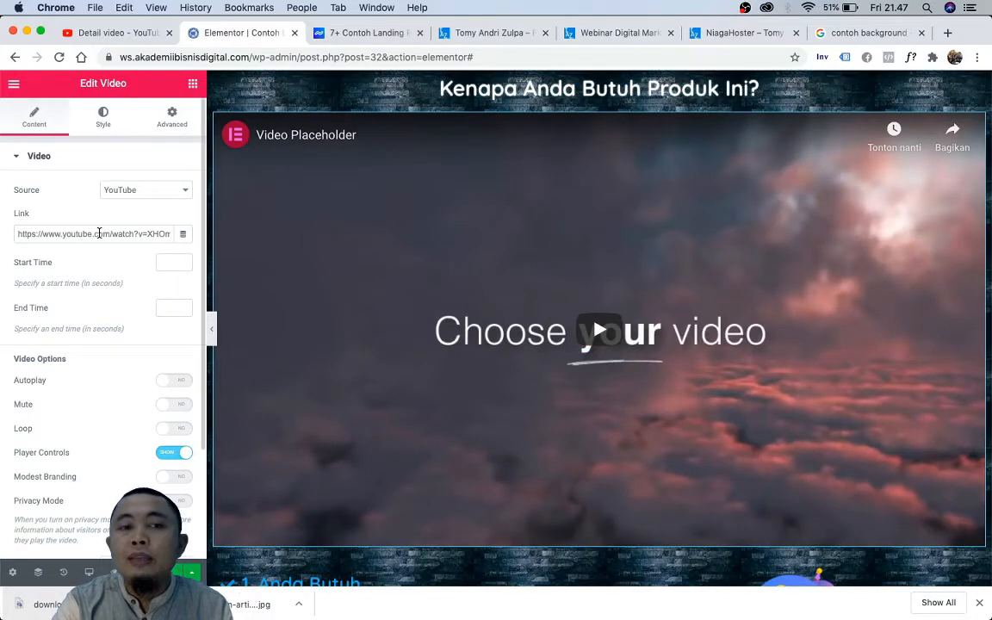
Step: Load youtube.com in the Google search tab and copy the URL of the recommended video "Lakukan Apa Yang 99% Orang Tidak Lakukan"
{"action": "left_click", "coordinate": [851, 33]}
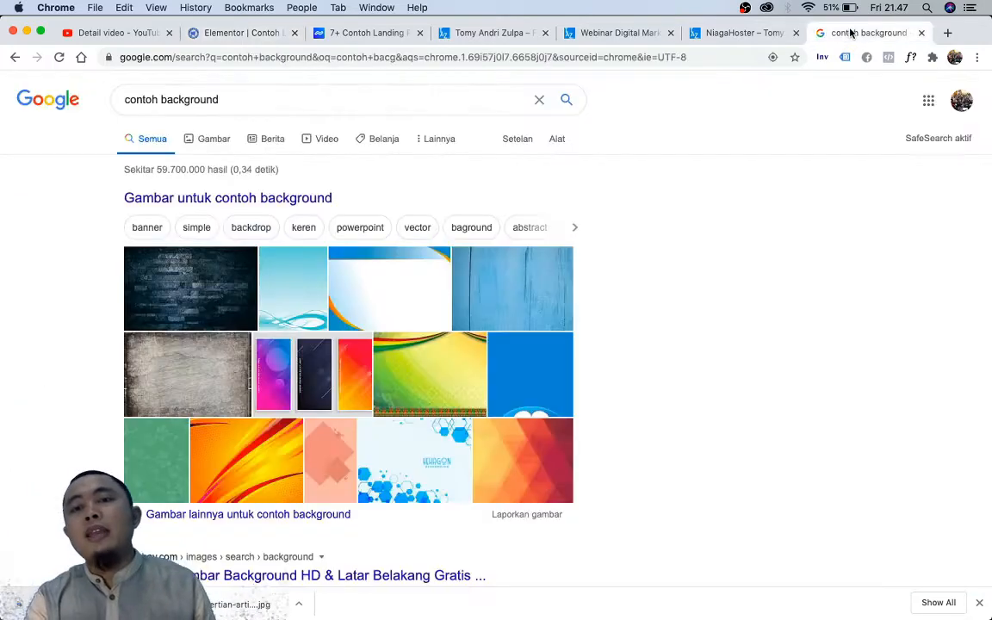
{"action": "left_click", "coordinate": [721, 58]}
{"action": "type", "text": "youtube.com"}
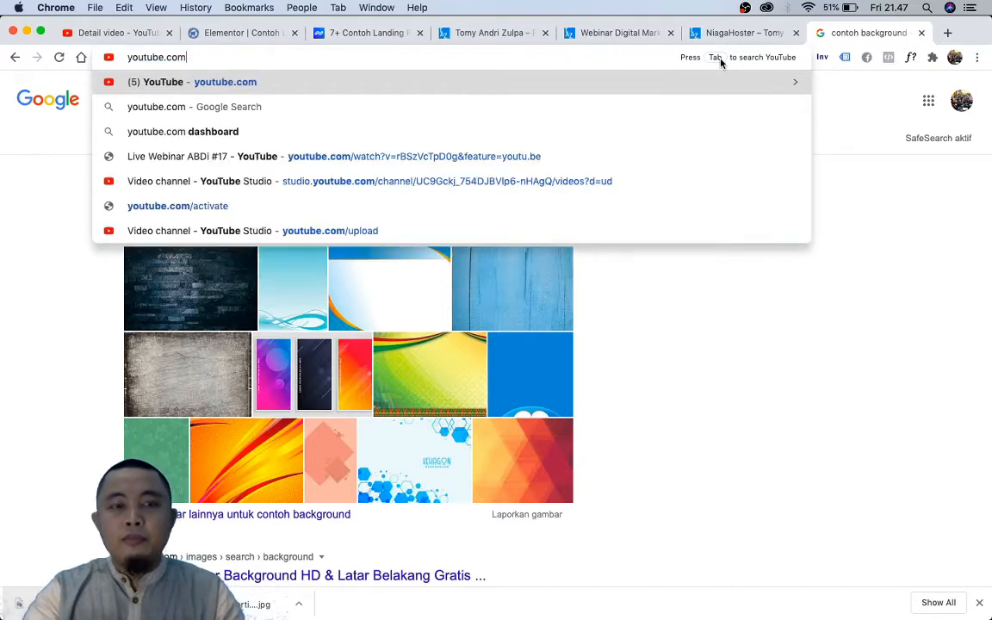
{"action": "key", "text": "Return"}
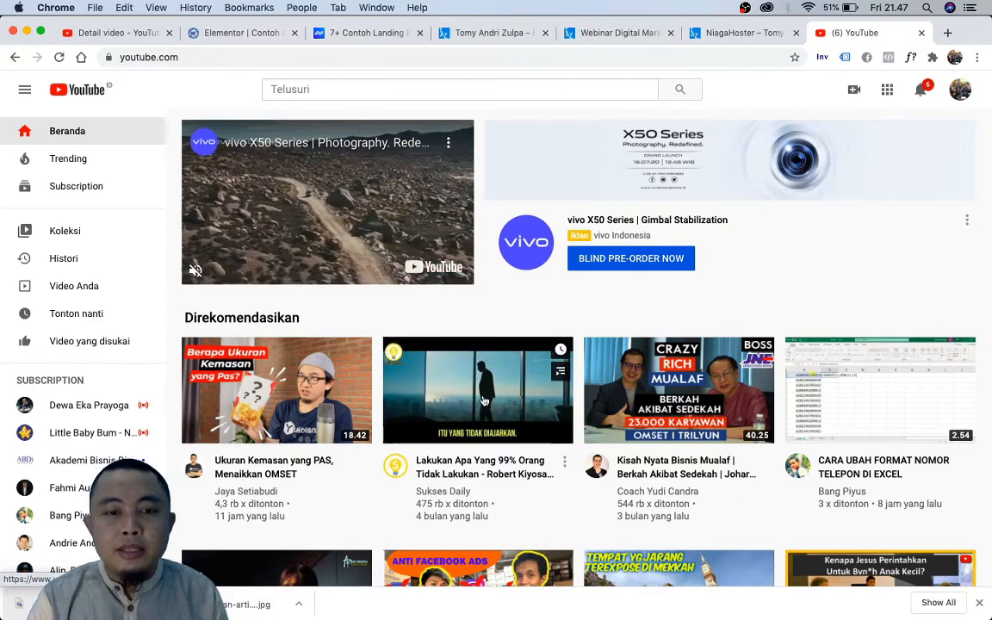
{"action": "left_click", "coordinate": [484, 402]}
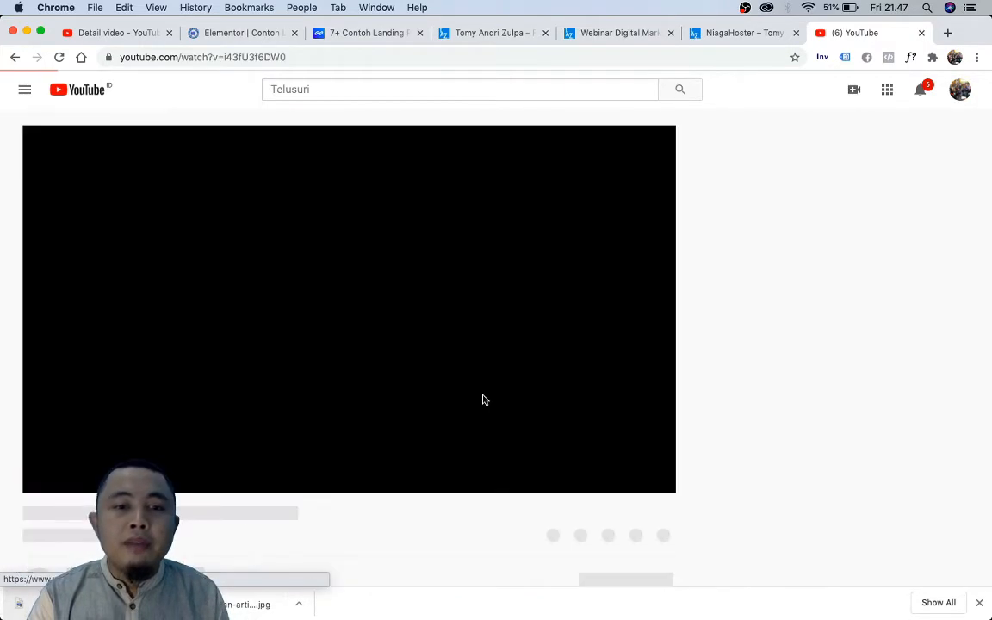
{"action": "double_click", "coordinate": [191, 57]}
{"action": "left_click", "coordinate": [191, 57]}
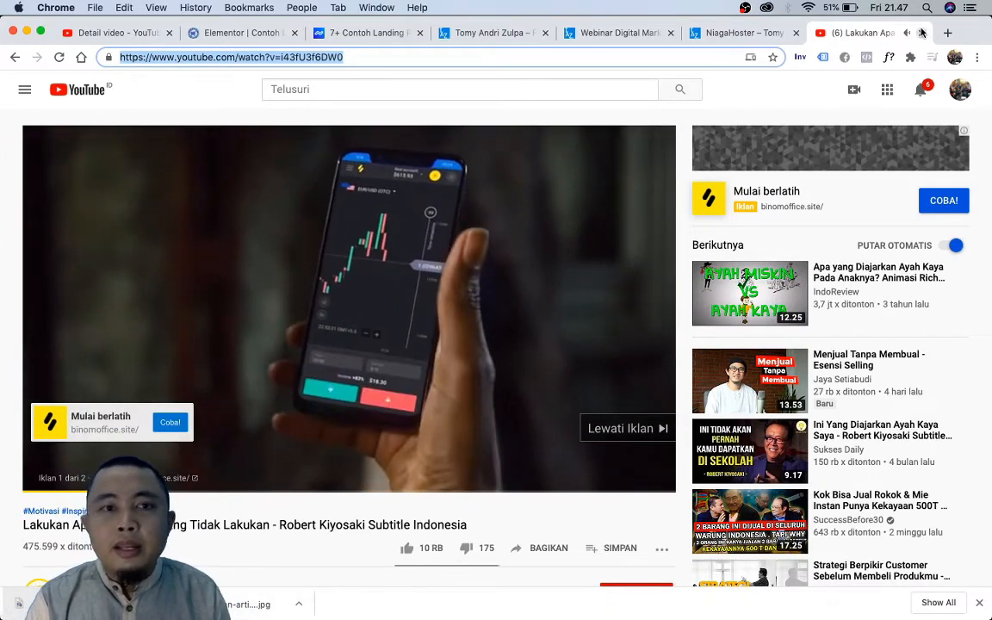
{"action": "left_click", "coordinate": [921, 33]}
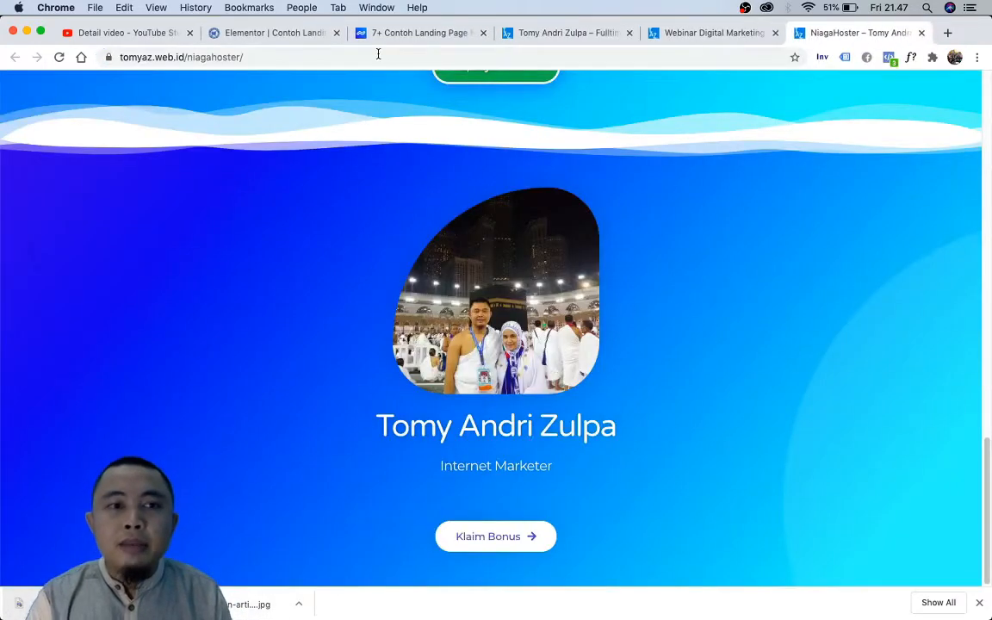
{"action": "left_click", "coordinate": [299, 34]}
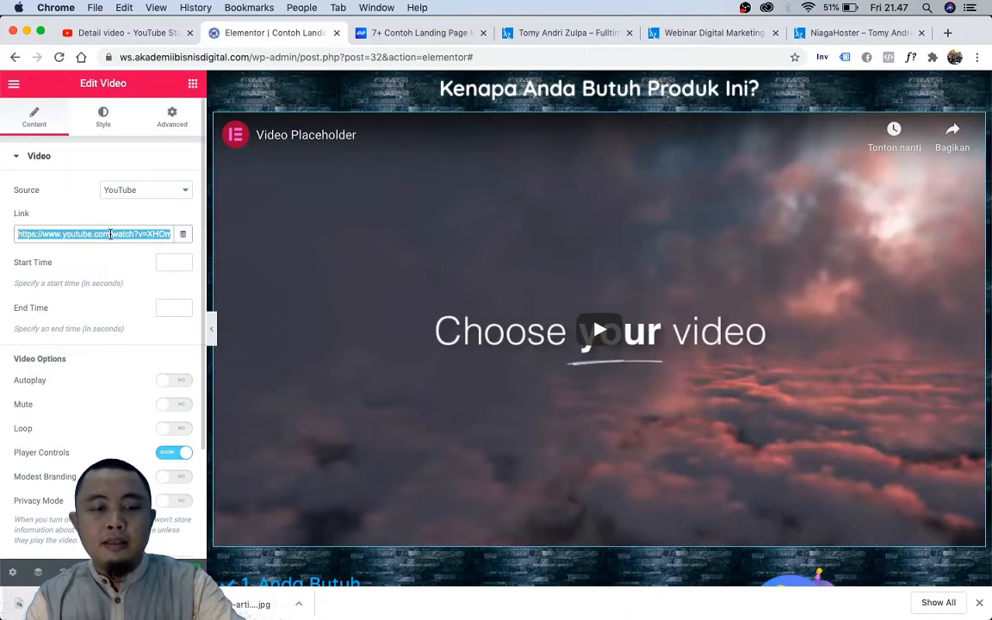
{"action": "type", "text": "https://www.youtube.com/watch?v=I43fU3f6DWQ"}
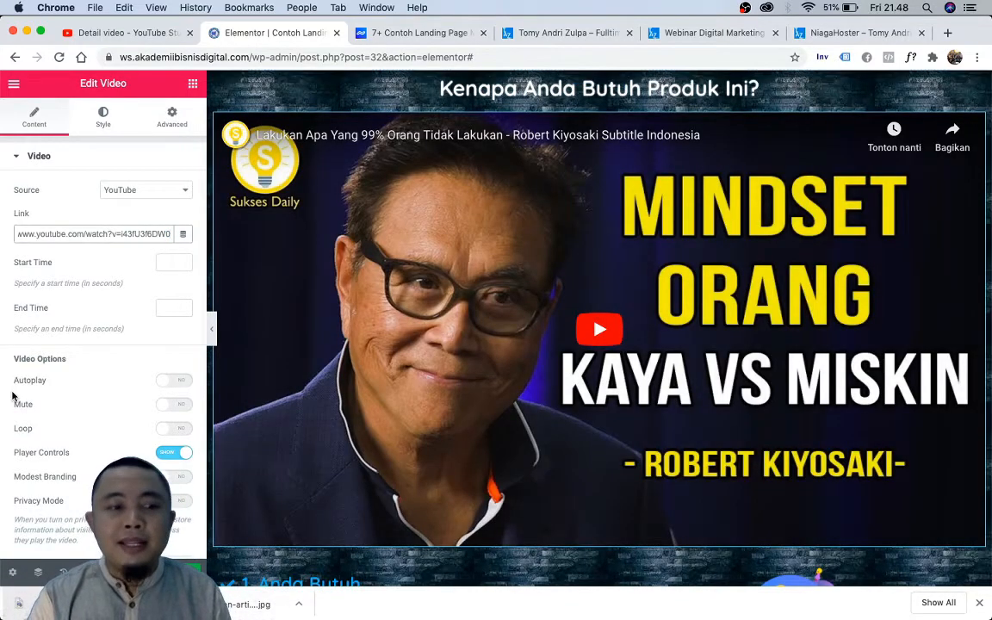
Step: Play the embedded video as a preview and set its player controls to hidden
{"action": "scroll", "coordinate": [52, 373], "scroll_direction": "down", "scroll_amount": 2}
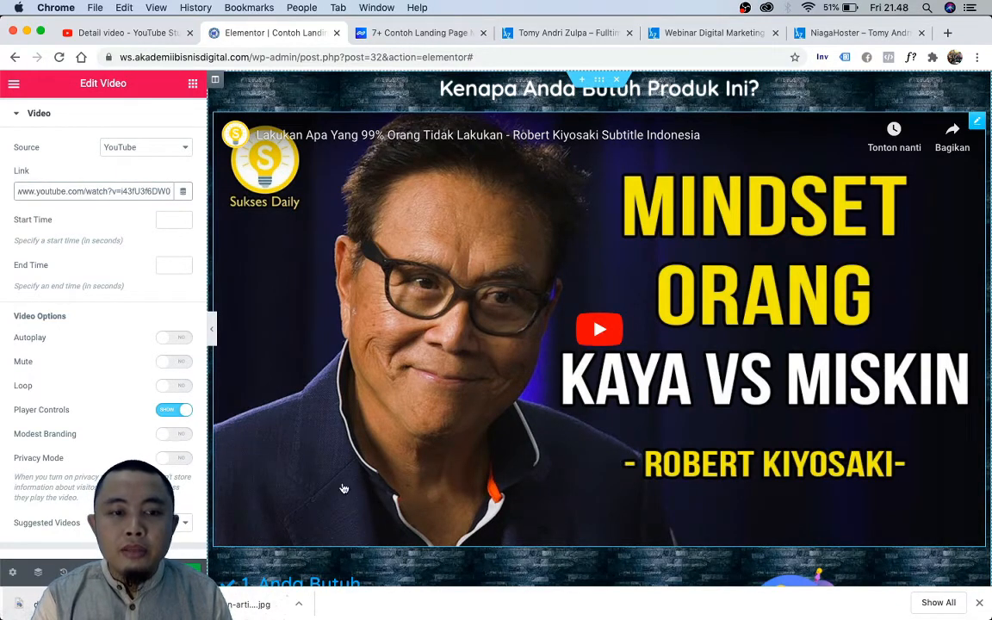
{"action": "left_click", "coordinate": [601, 333]}
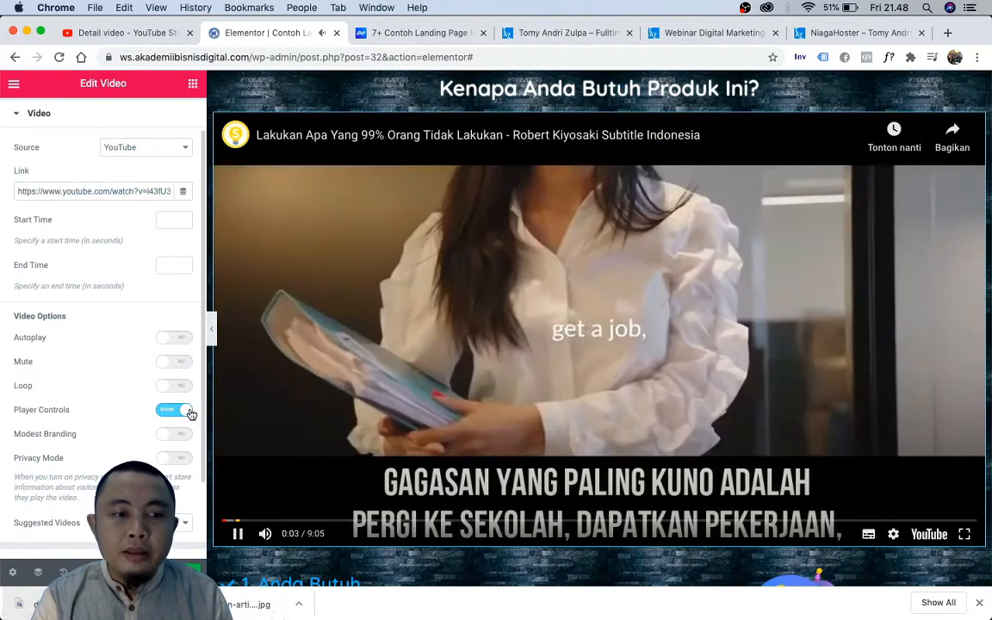
{"action": "left_click", "coordinate": [189, 411]}
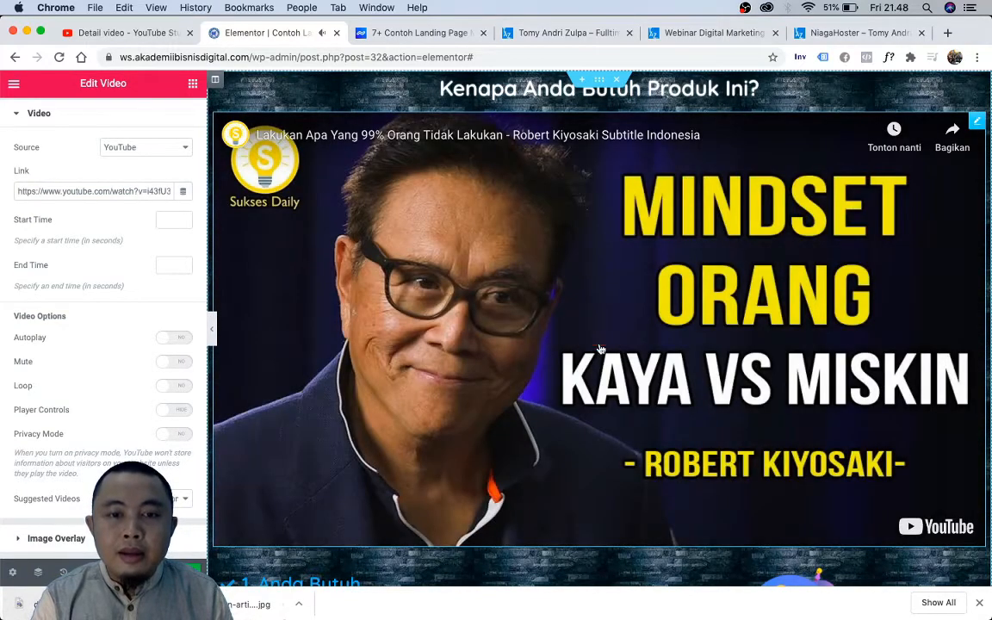
Step: Play the embedded video and try the 3:2, 1:1 and 4:3 aspect ratios on it, ending back at 16:9
{"action": "left_click", "coordinate": [600, 348]}
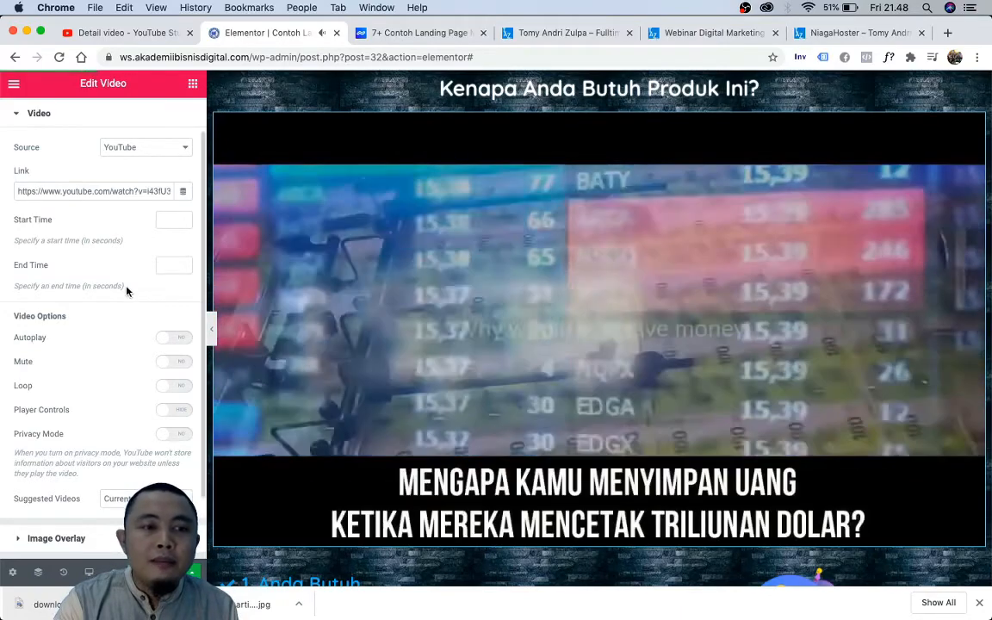
{"action": "scroll", "coordinate": [113, 256], "scroll_direction": "up", "scroll_amount": 2}
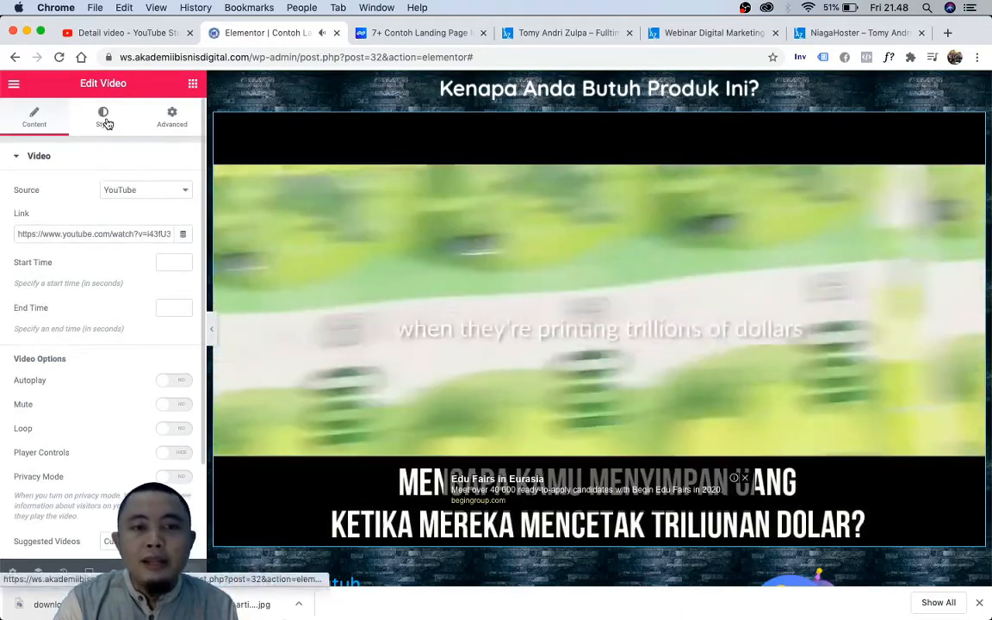
{"action": "left_click", "coordinate": [104, 126]}
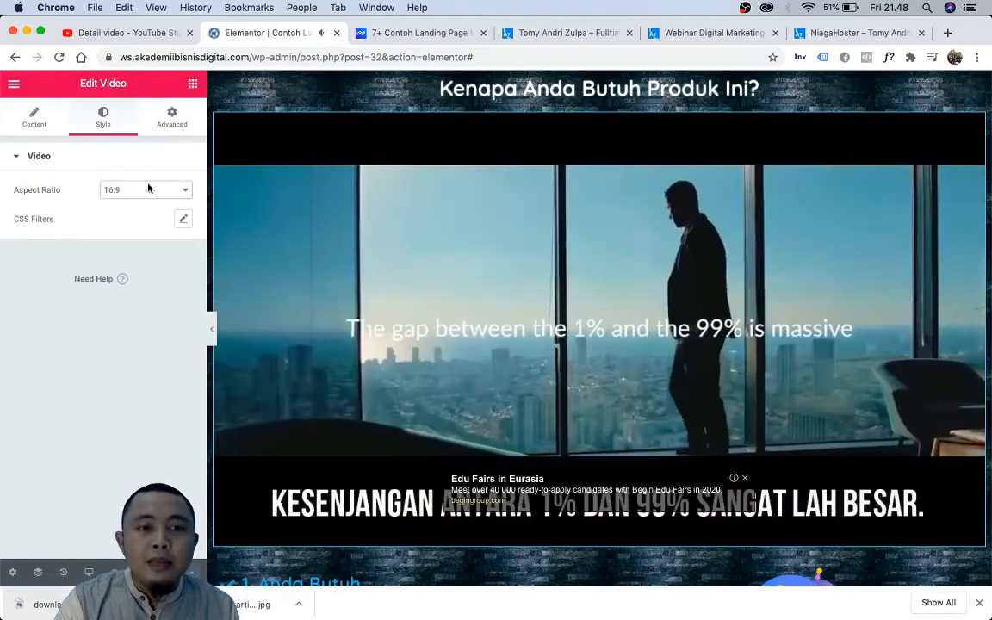
{"action": "left_click", "coordinate": [147, 189]}
{"action": "left_click", "coordinate": [142, 167]}
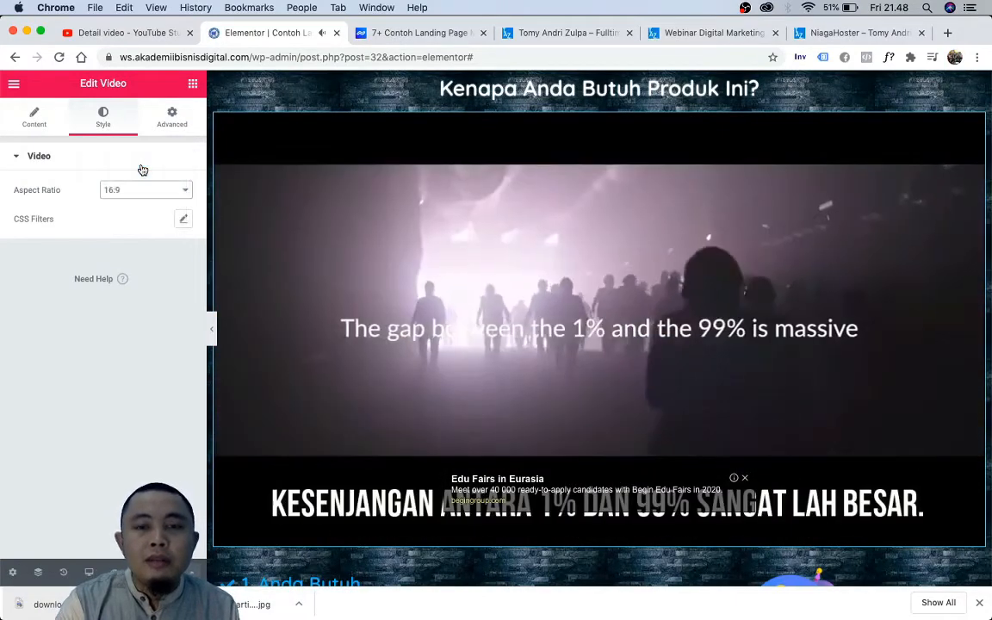
{"action": "left_click", "coordinate": [150, 193]}
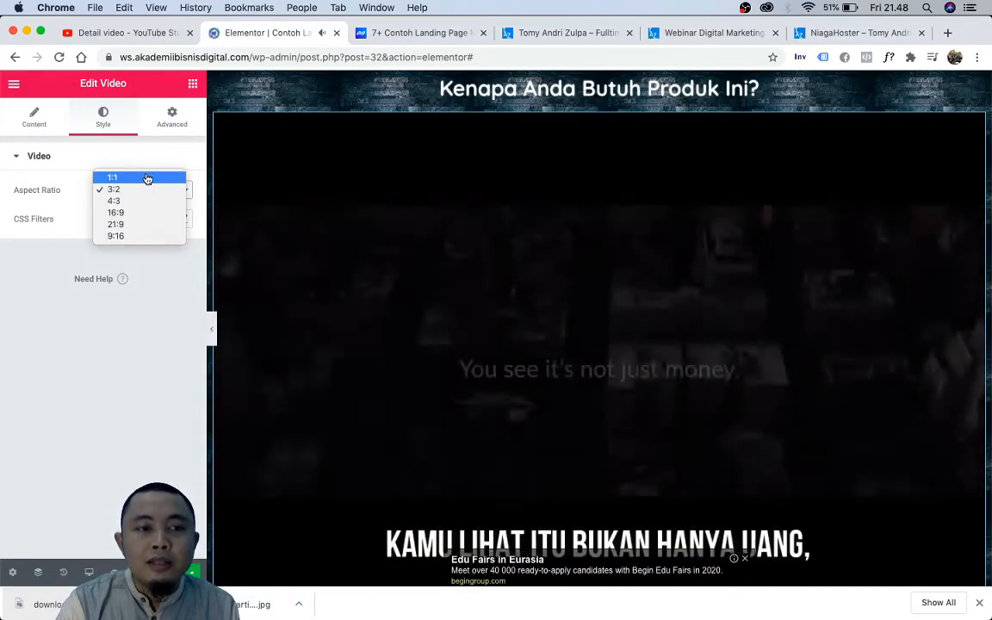
{"action": "left_click", "coordinate": [146, 177]}
{"action": "left_click", "coordinate": [151, 195]}
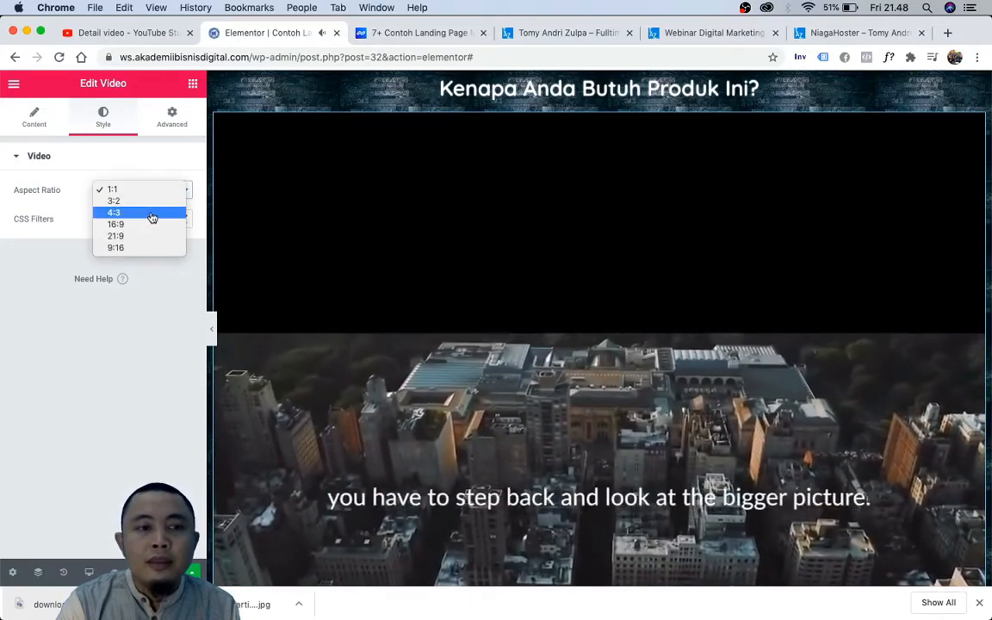
{"action": "left_click", "coordinate": [151, 213]}
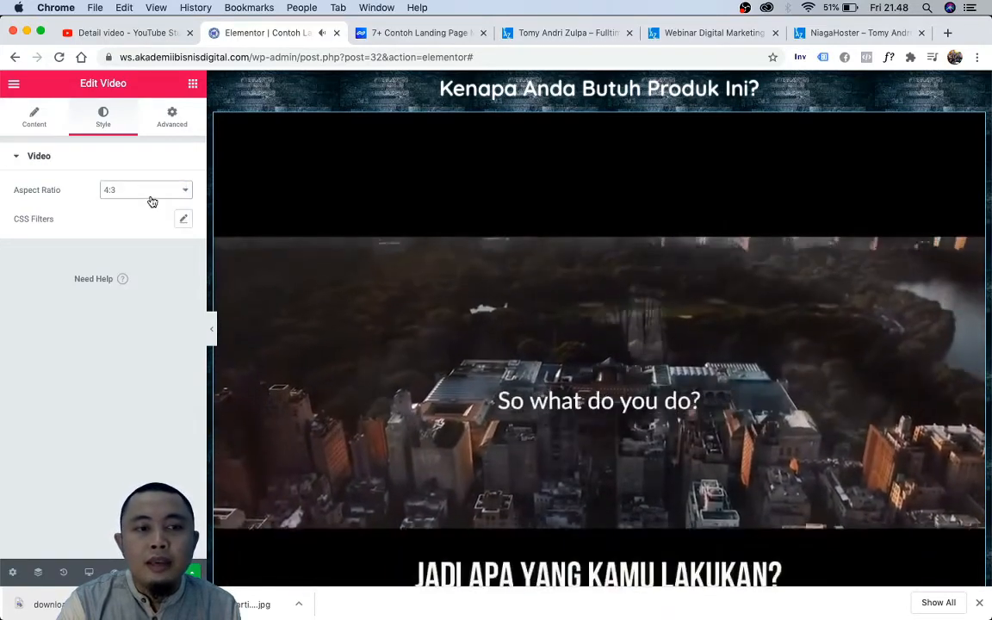
{"action": "left_click", "coordinate": [149, 193]}
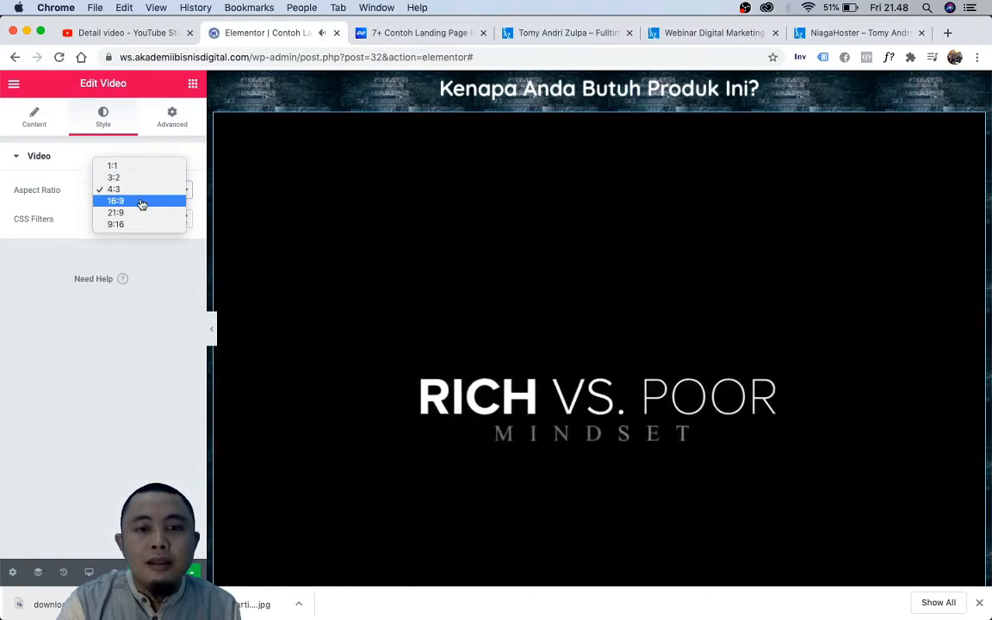
{"action": "left_click", "coordinate": [142, 203]}
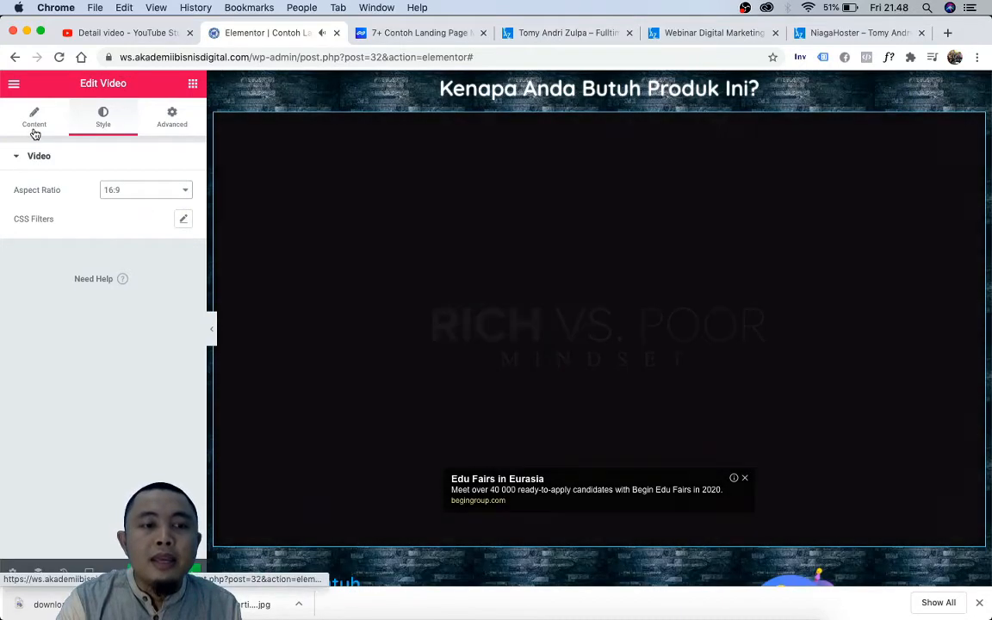
{"action": "left_click", "coordinate": [35, 121]}
{"action": "scroll", "coordinate": [85, 229], "scroll_direction": "down", "scroll_amount": 2}
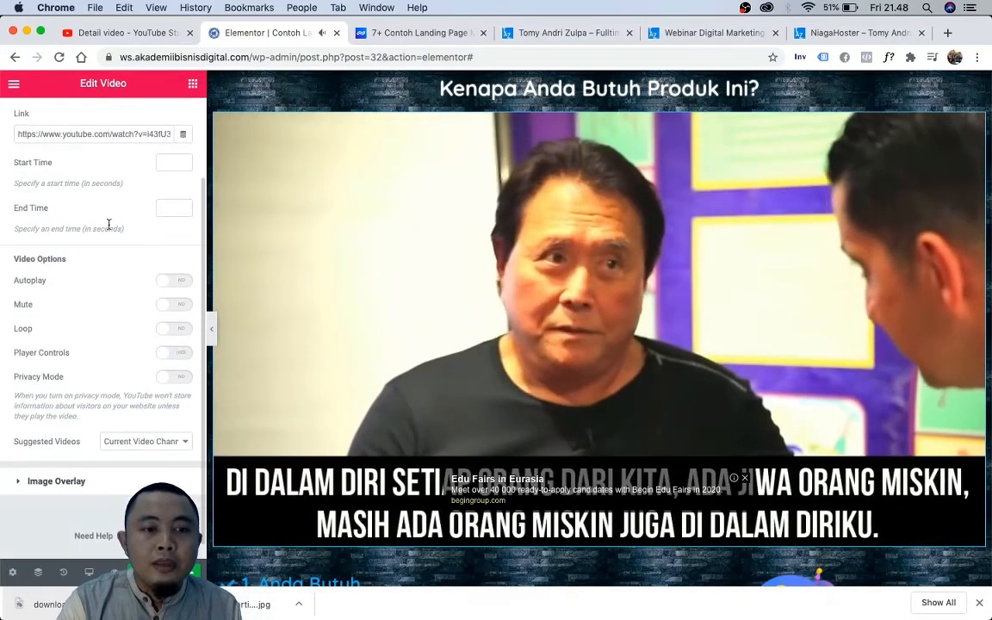
{"action": "scroll", "coordinate": [161, 156], "scroll_direction": "up", "scroll_amount": 2}
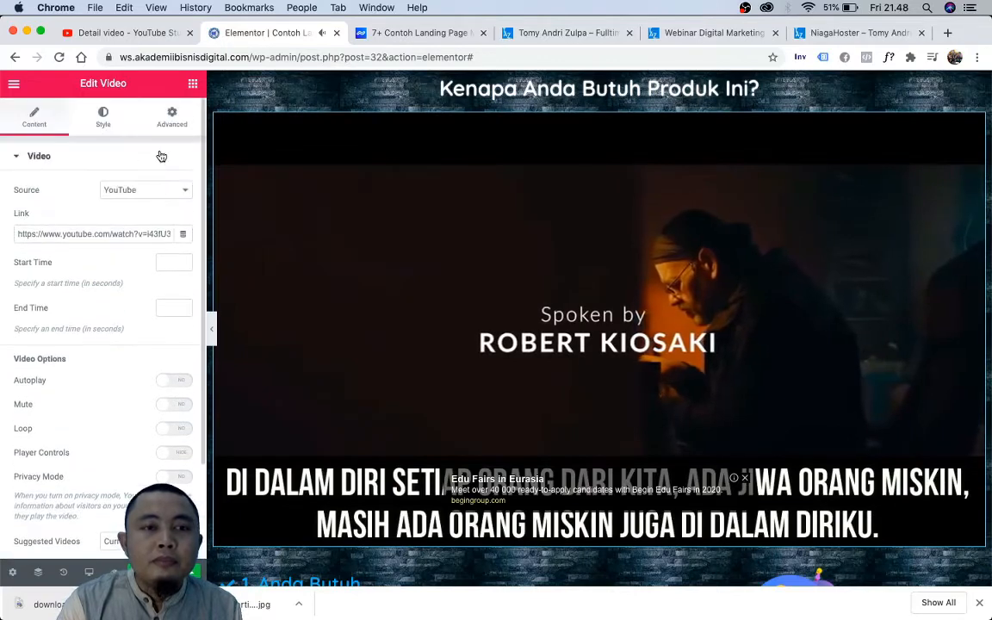
Step: Give the Video widget a solid border type and a 30 px border radius on all four corners
{"action": "left_click", "coordinate": [172, 121]}
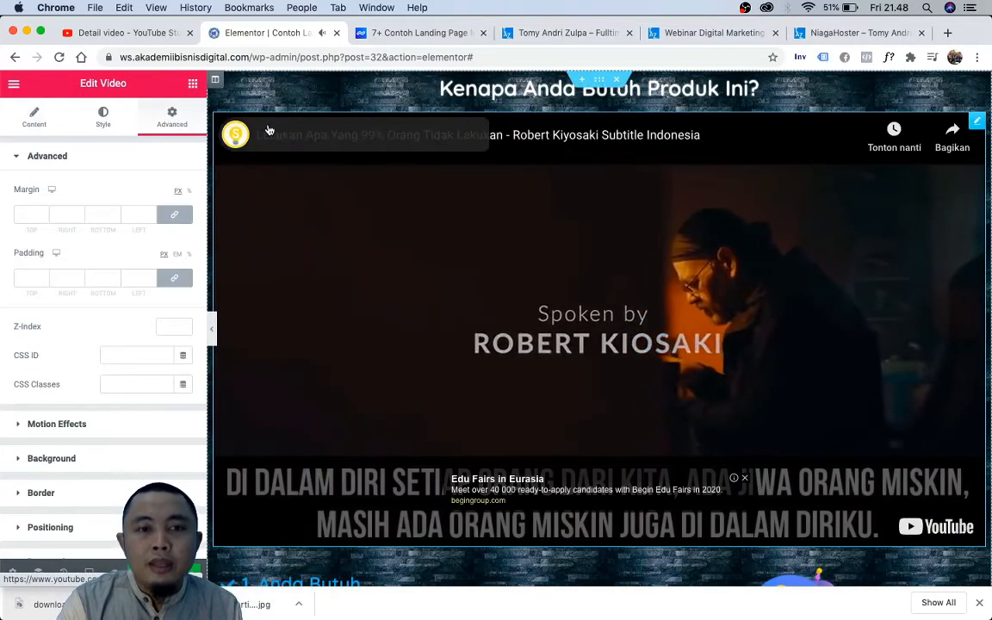
{"action": "scroll", "coordinate": [50, 354], "scroll_direction": "down", "scroll_amount": 4}
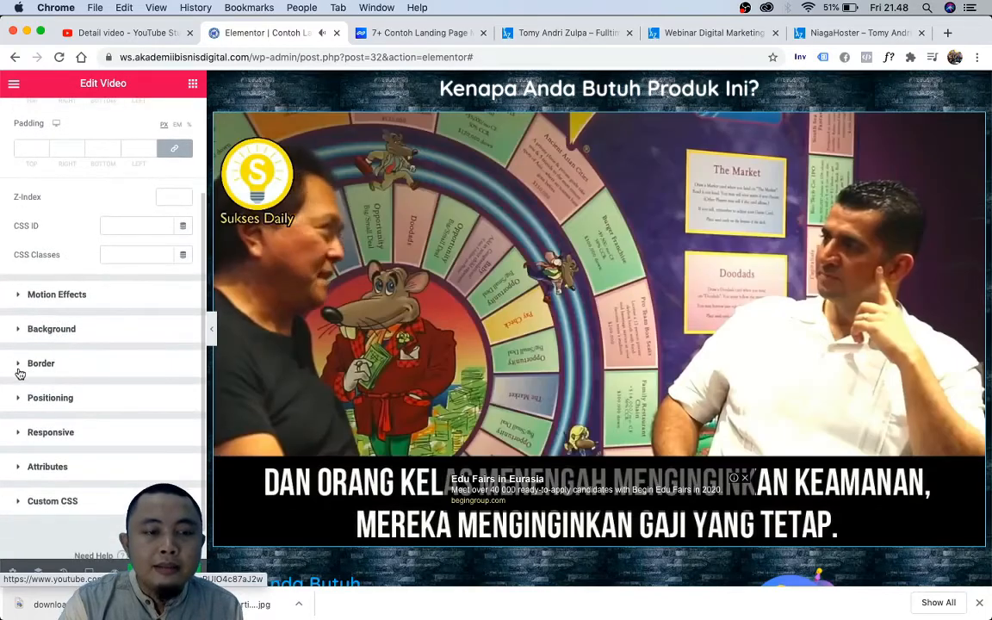
{"action": "left_click", "coordinate": [21, 366]}
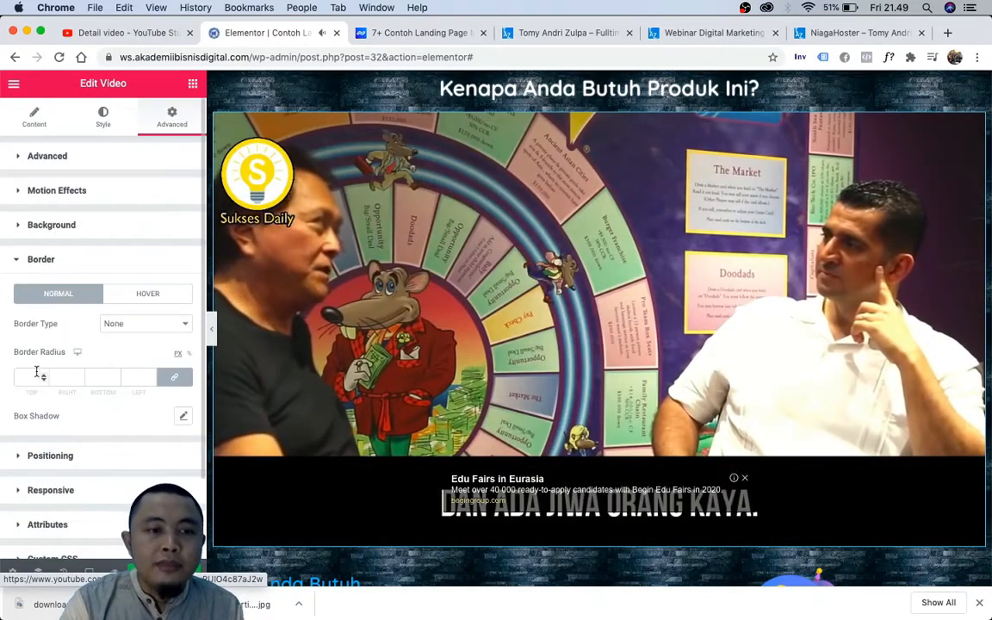
{"action": "left_click", "coordinate": [120, 325]}
{"action": "left_click", "coordinate": [118, 336]}
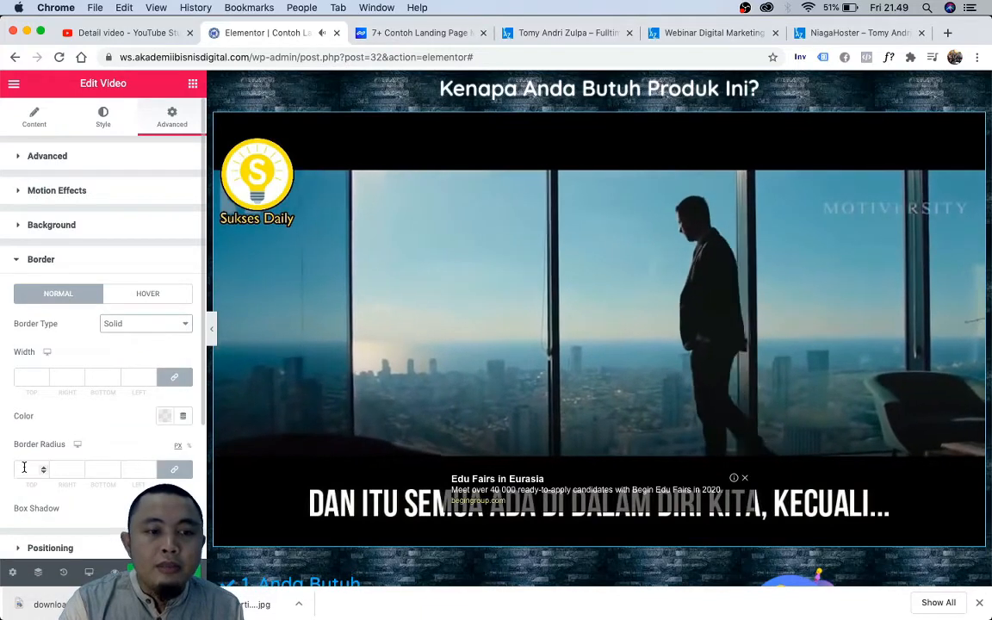
{"action": "left_click", "coordinate": [24, 467]}
{"action": "type", "text": "30"}
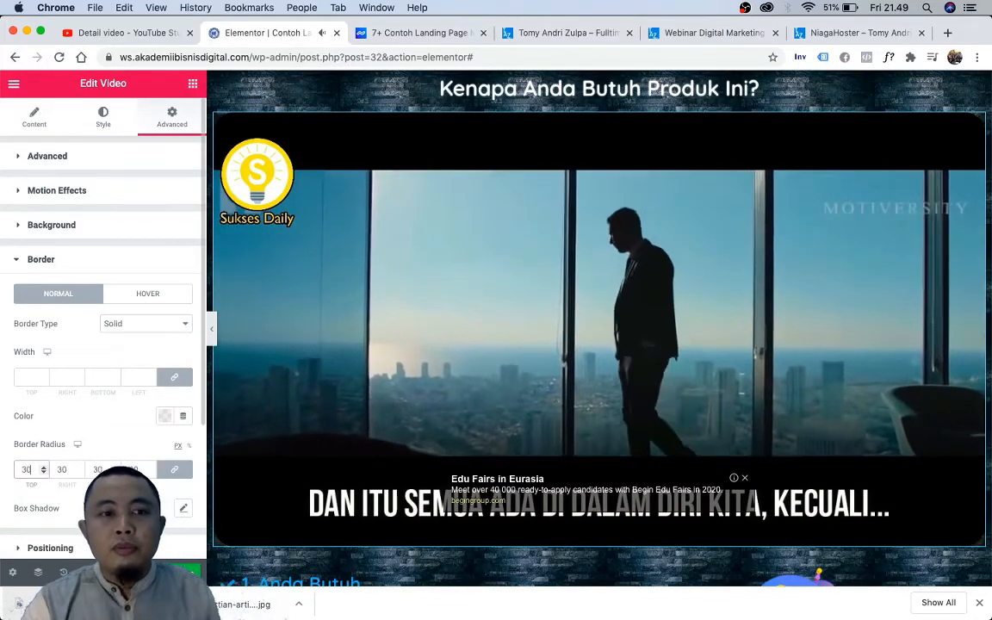
{"action": "key", "text": "Tab"}
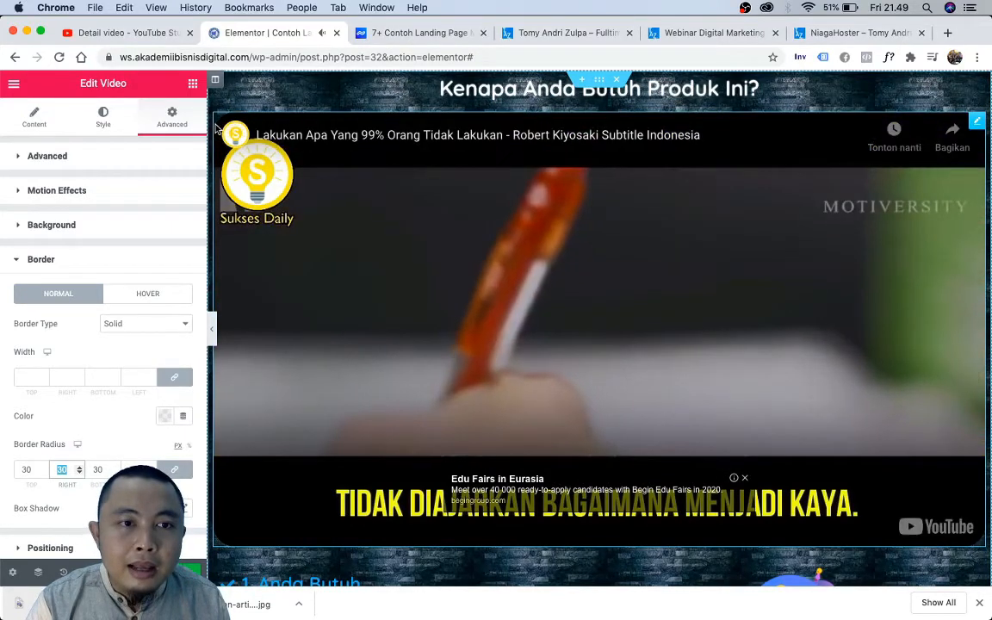
{"action": "mouse_move", "coordinate": [222, 128]}
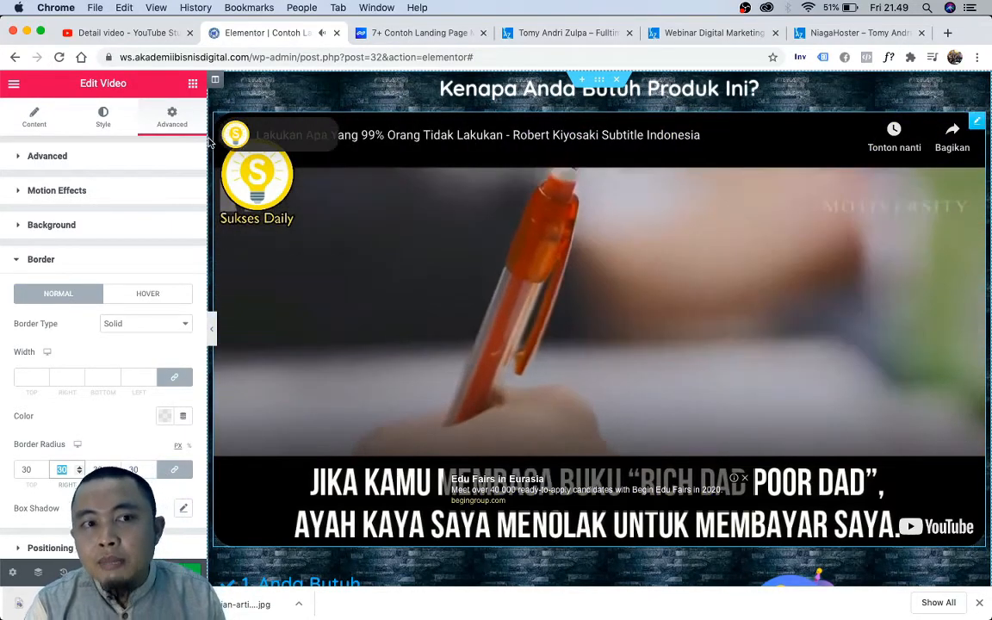
{"action": "scroll", "coordinate": [317, 262], "scroll_direction": "down", "scroll_amount": 2}
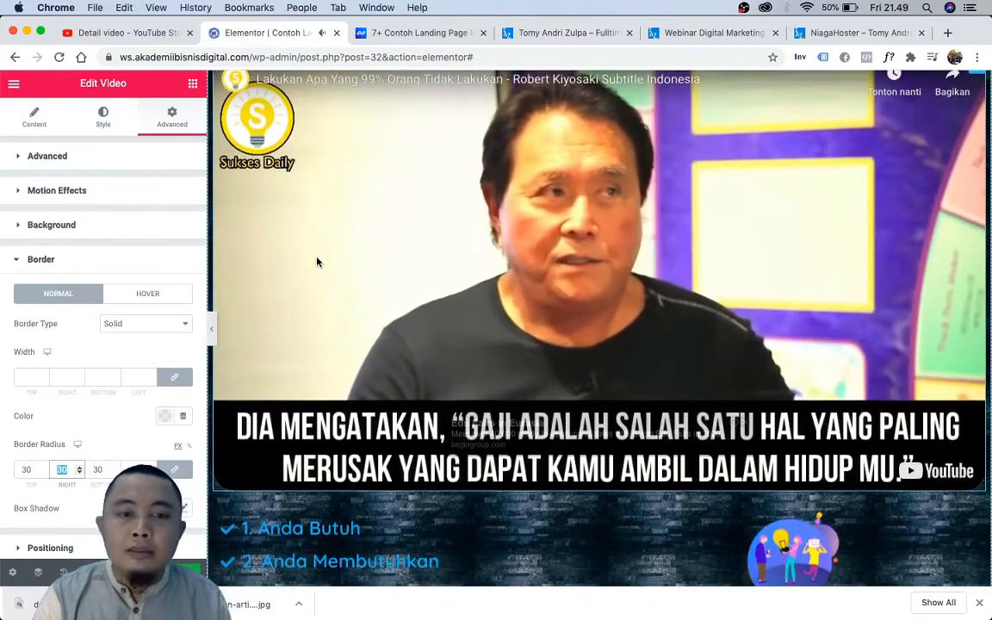
{"action": "scroll", "coordinate": [317, 262], "scroll_direction": "up", "scroll_amount": 1}
Step: Set the video border's color to white (#FFFFFF) and its width to 3 on all sides
{"action": "scroll", "coordinate": [146, 372], "scroll_direction": "down", "scroll_amount": 2}
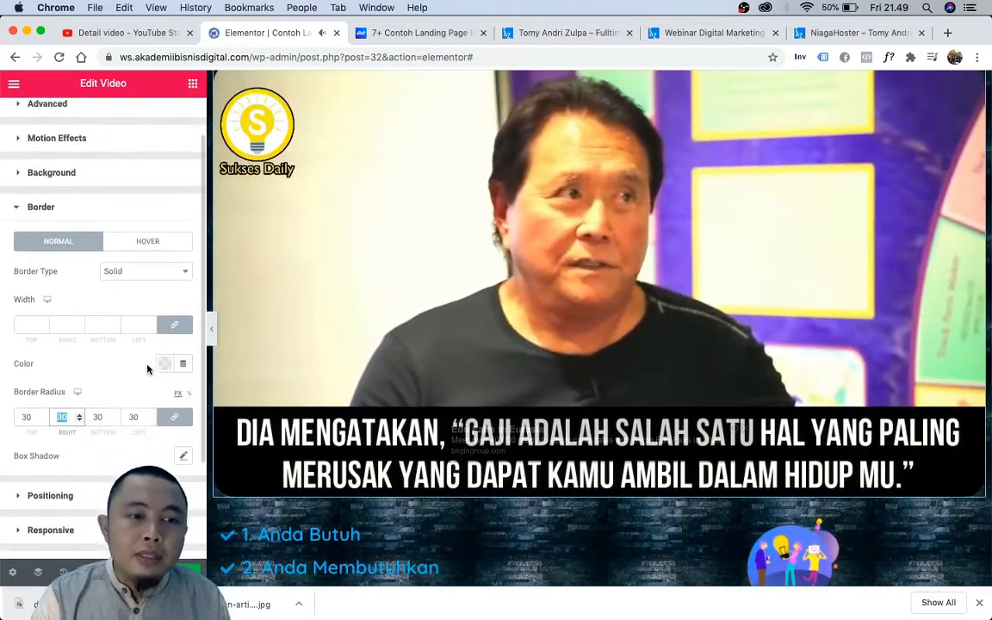
{"action": "left_click", "coordinate": [165, 366]}
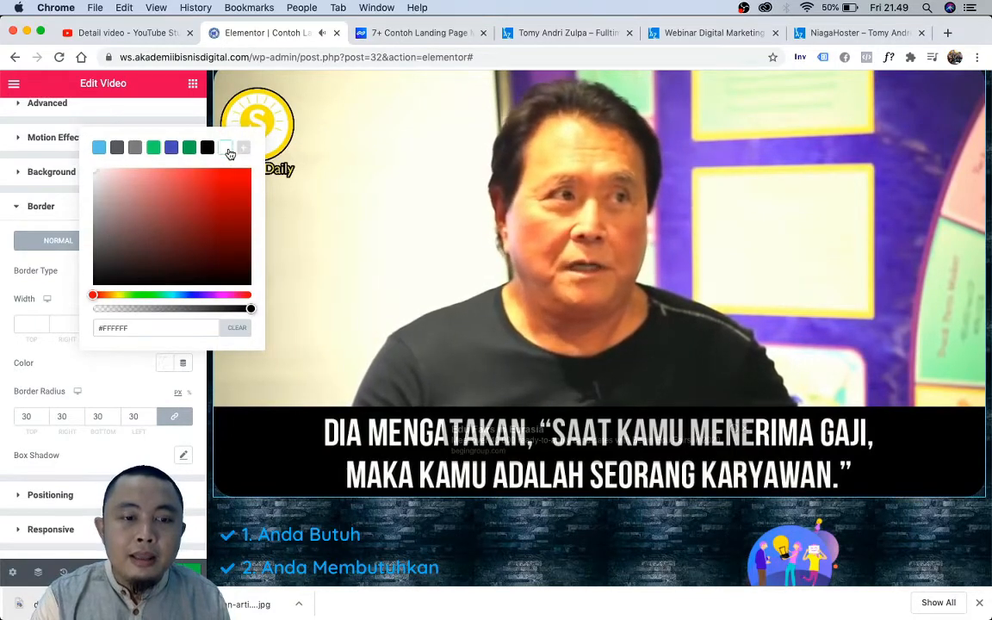
{"action": "left_click", "coordinate": [55, 351]}
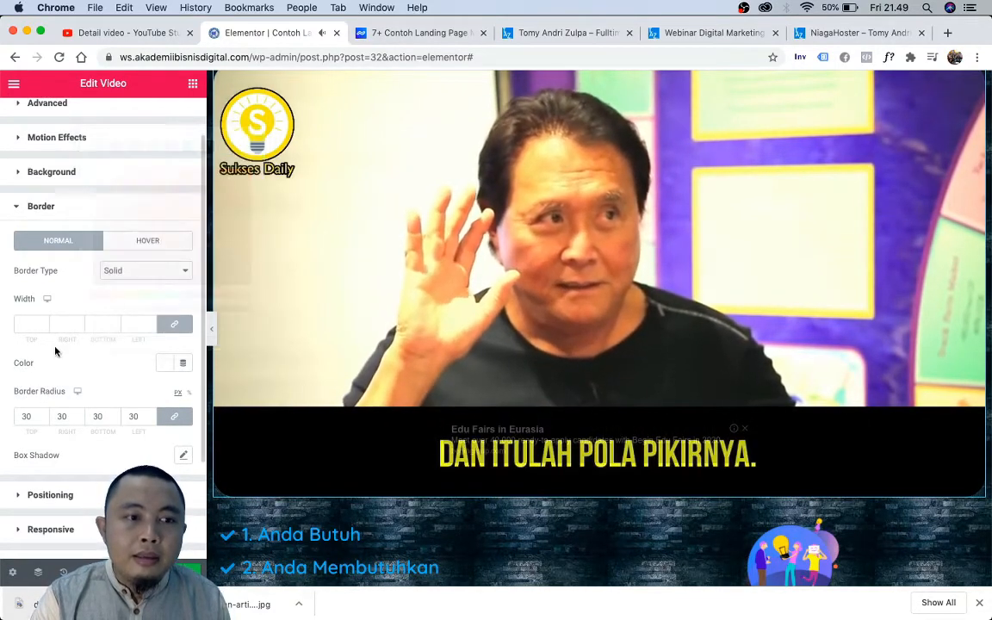
{"action": "left_click", "coordinate": [31, 324]}
{"action": "type", "text": "1"}
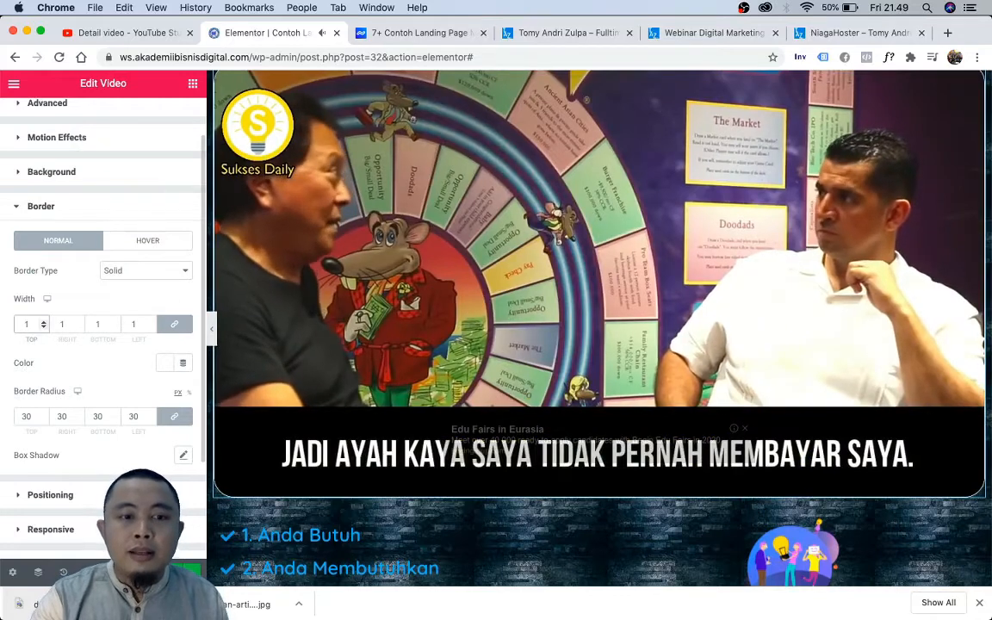
{"action": "scroll", "coordinate": [263, 403], "scroll_direction": "up", "scroll_amount": 1}
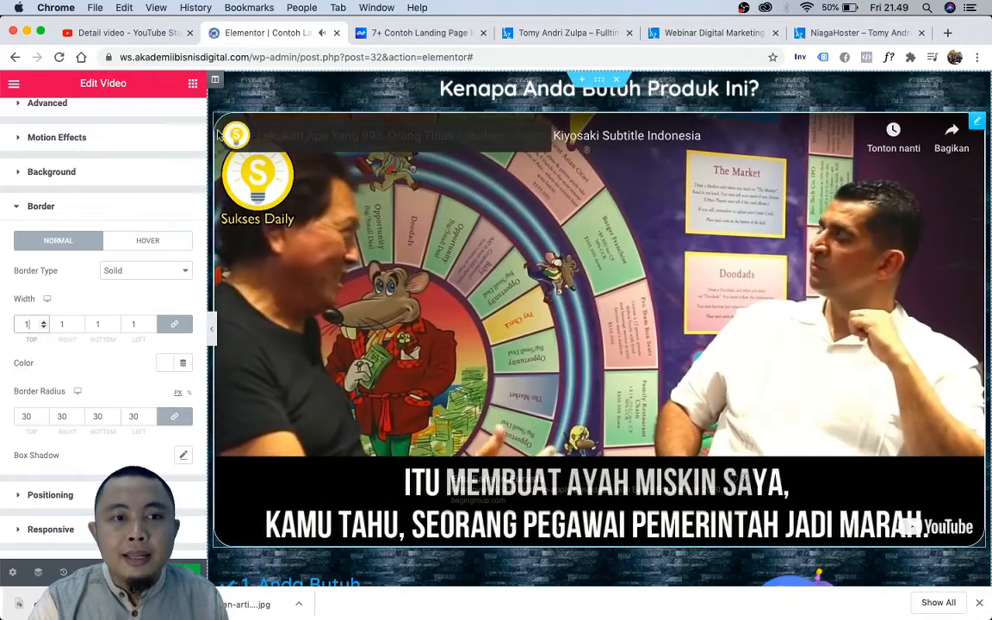
{"action": "left_click", "coordinate": [44, 323]}
{"action": "left_click", "coordinate": [44, 322]}
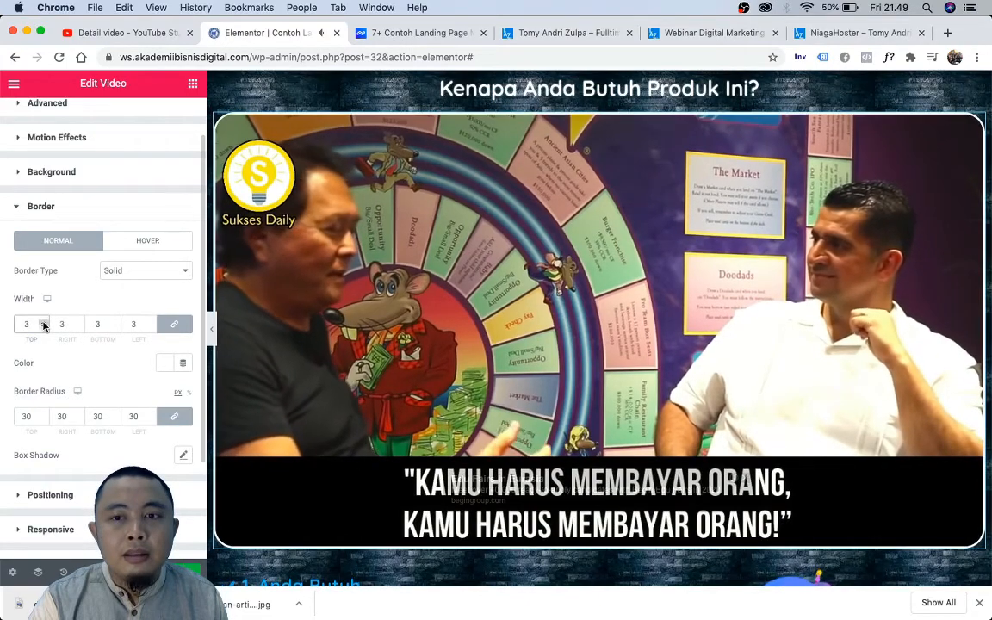
Step: Review the bordered video together with the icon list, illustration and headings below it on the page
{"action": "scroll", "coordinate": [366, 265], "scroll_direction": "down", "scroll_amount": 2}
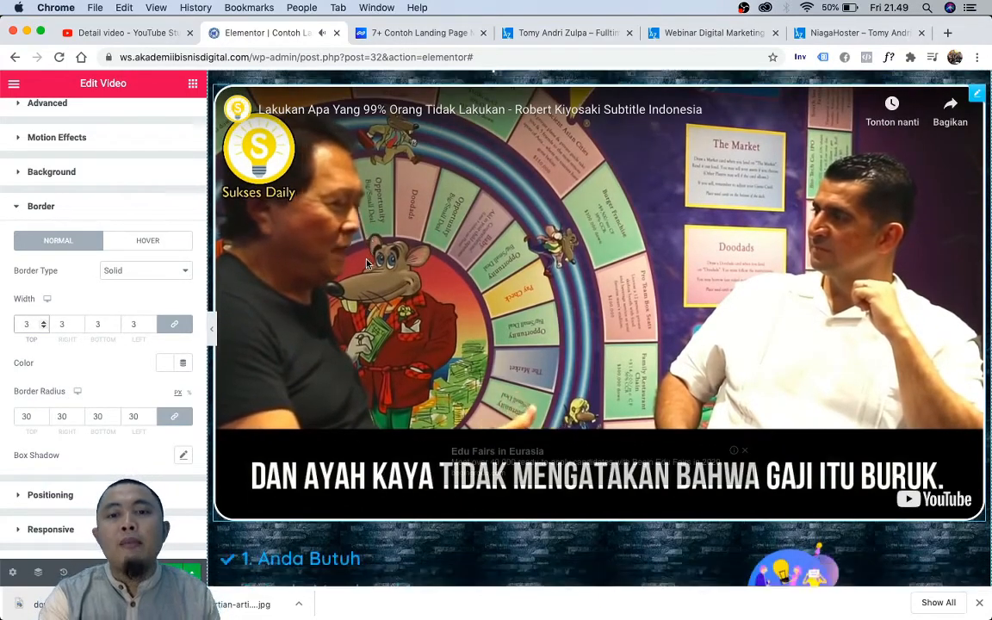
{"action": "scroll", "coordinate": [366, 265], "scroll_direction": "down", "scroll_amount": 3}
{"action": "scroll", "coordinate": [366, 263], "scroll_direction": "down", "scroll_amount": 3}
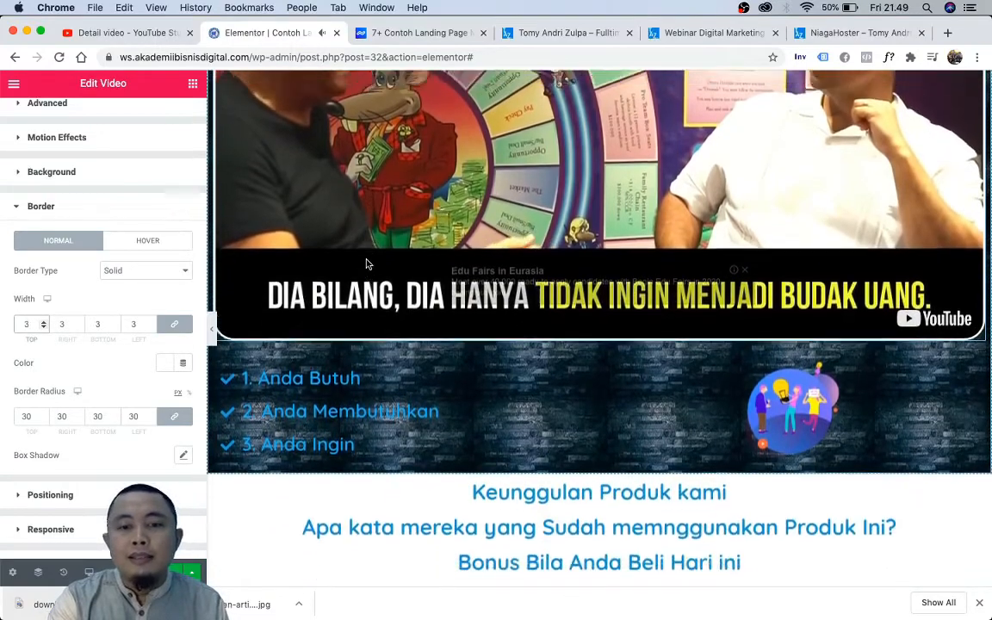
{"action": "scroll", "coordinate": [366, 263], "scroll_direction": "up", "scroll_amount": 6}
{"action": "scroll", "coordinate": [366, 263], "scroll_direction": "down", "scroll_amount": 2}
{"action": "scroll", "coordinate": [599, 301], "scroll_direction": "up", "scroll_amount": 2}
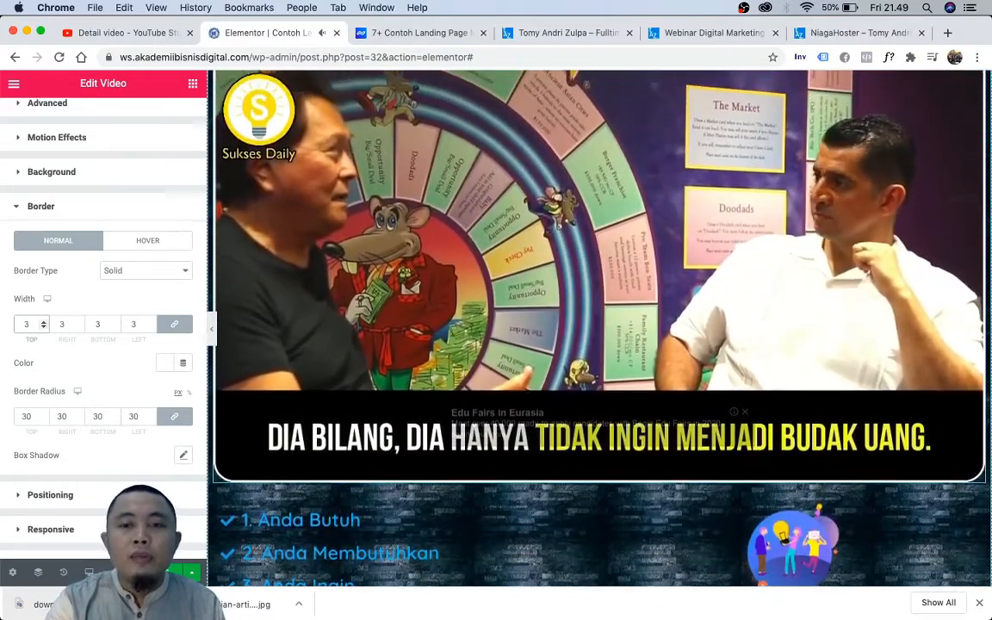
{"action": "scroll", "coordinate": [599, 302], "scroll_direction": "down", "scroll_amount": 2}
{"action": "scroll", "coordinate": [226, 416], "scroll_direction": "down", "scroll_amount": 1}
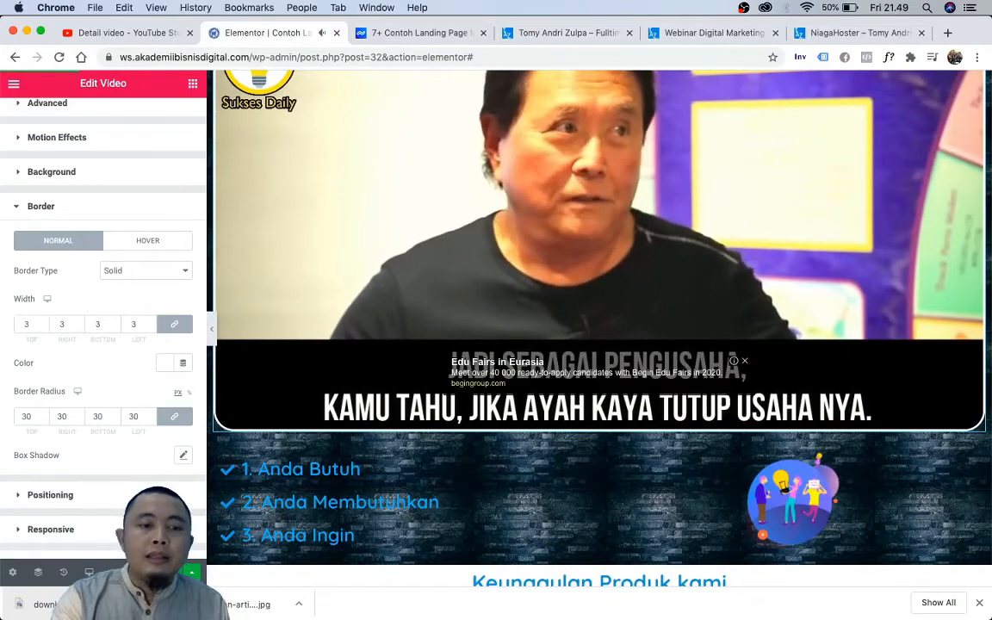
{"action": "scroll", "coordinate": [399, 394], "scroll_direction": "up", "scroll_amount": 3}
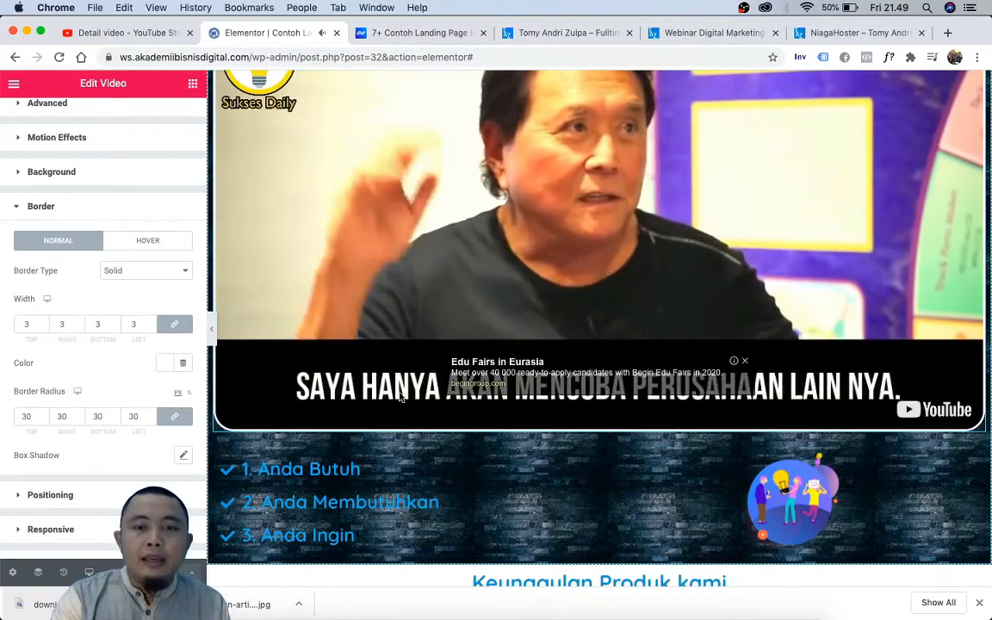
Step: Duplicate the three-item icon list and move the copy directly below the "Keunggulan Produk kami" heading
{"action": "scroll", "coordinate": [399, 394], "scroll_direction": "down", "scroll_amount": 5}
{"action": "scroll", "coordinate": [399, 395], "scroll_direction": "down", "scroll_amount": 5}
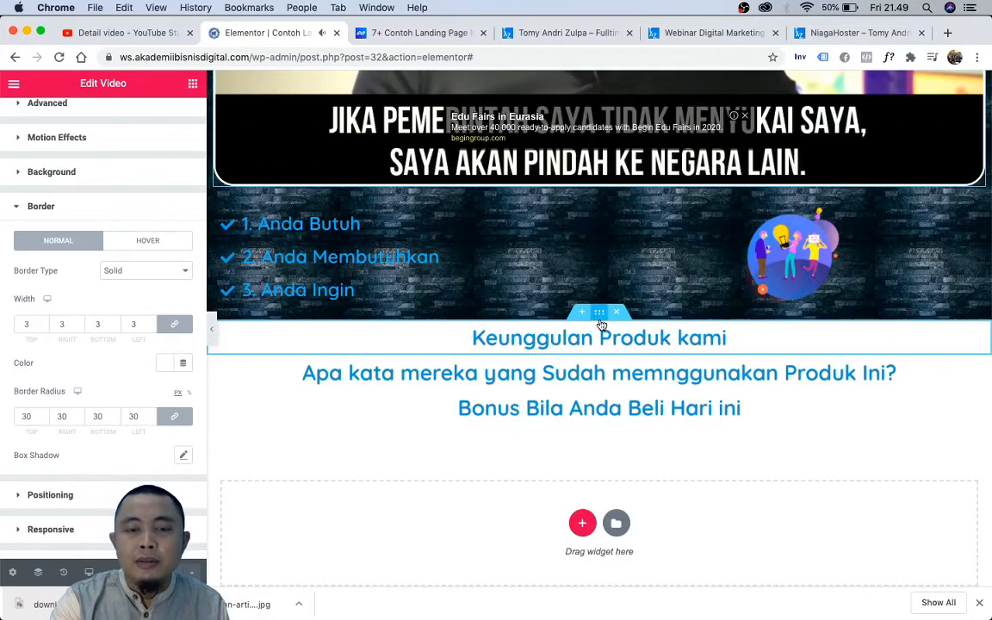
{"action": "left_click", "coordinate": [193, 84]}
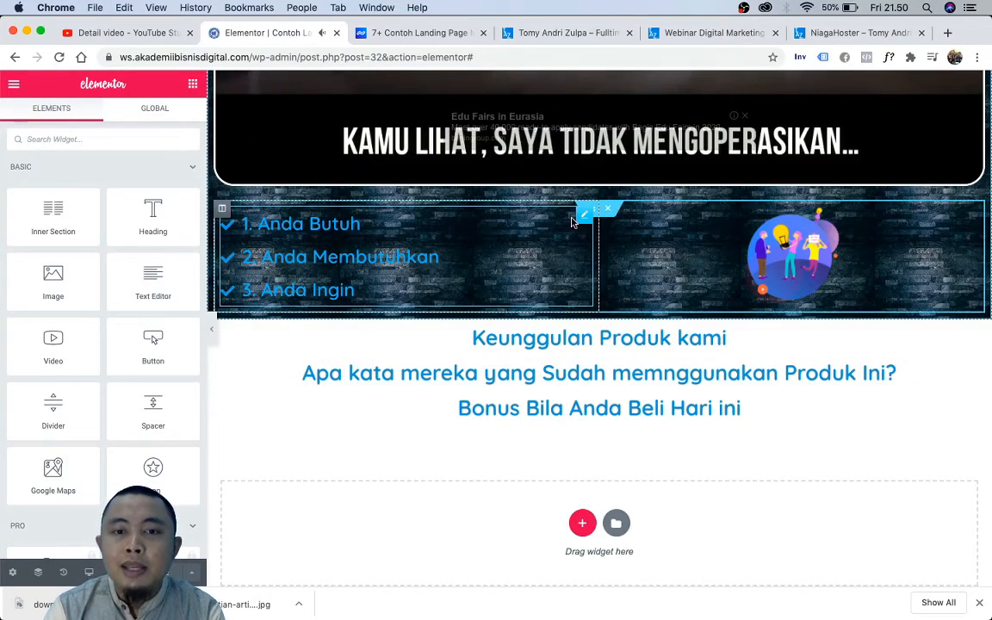
{"action": "right_click", "coordinate": [577, 220]}
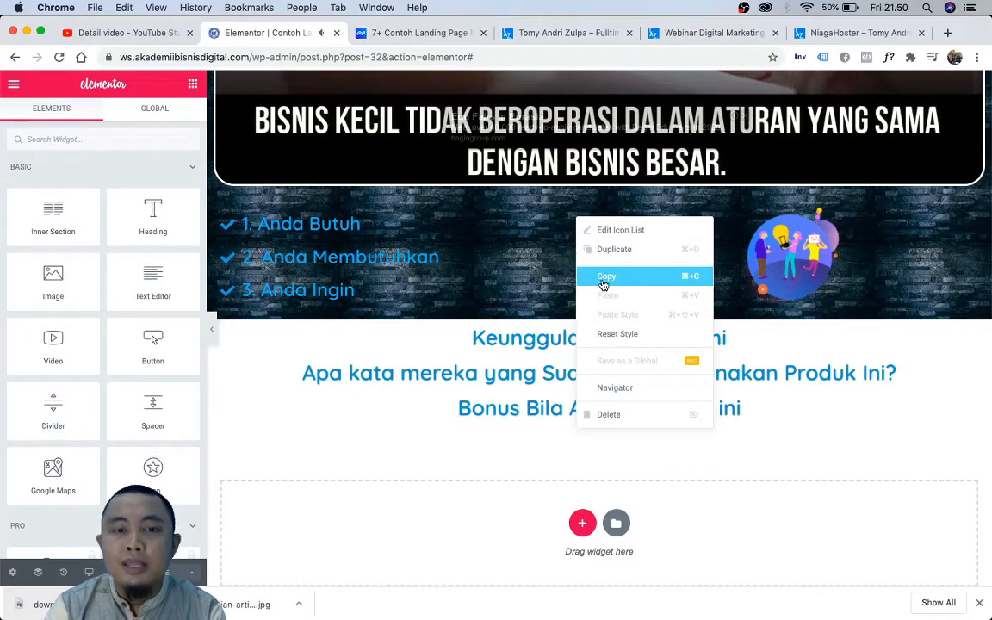
{"action": "left_click", "coordinate": [610, 251]}
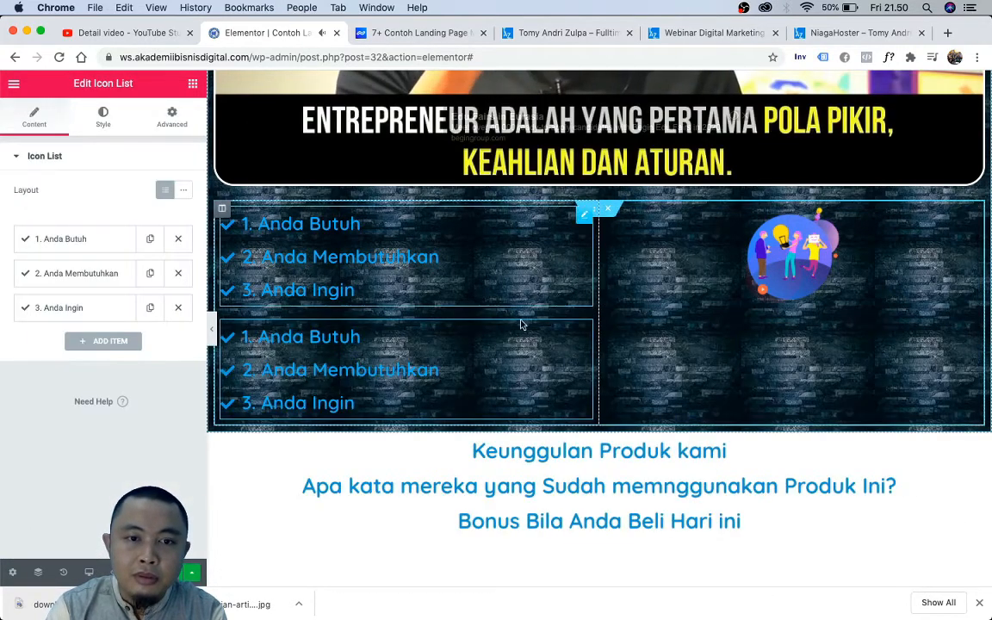
{"action": "left_click_drag", "start_coordinate": [568, 338], "coordinate": [586, 363]}
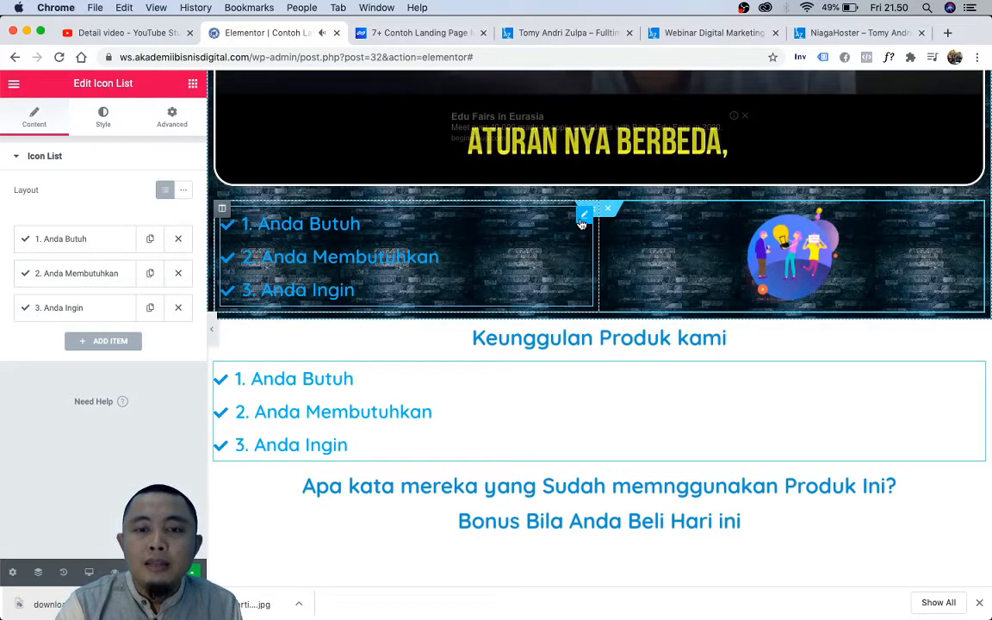
Step: Paste a copy of the upper icon list below the "Keunggulan Produk kami" heading, and delete the extra copy
{"action": "right_click", "coordinate": [582, 222]}
{"action": "left_click", "coordinate": [599, 275]}
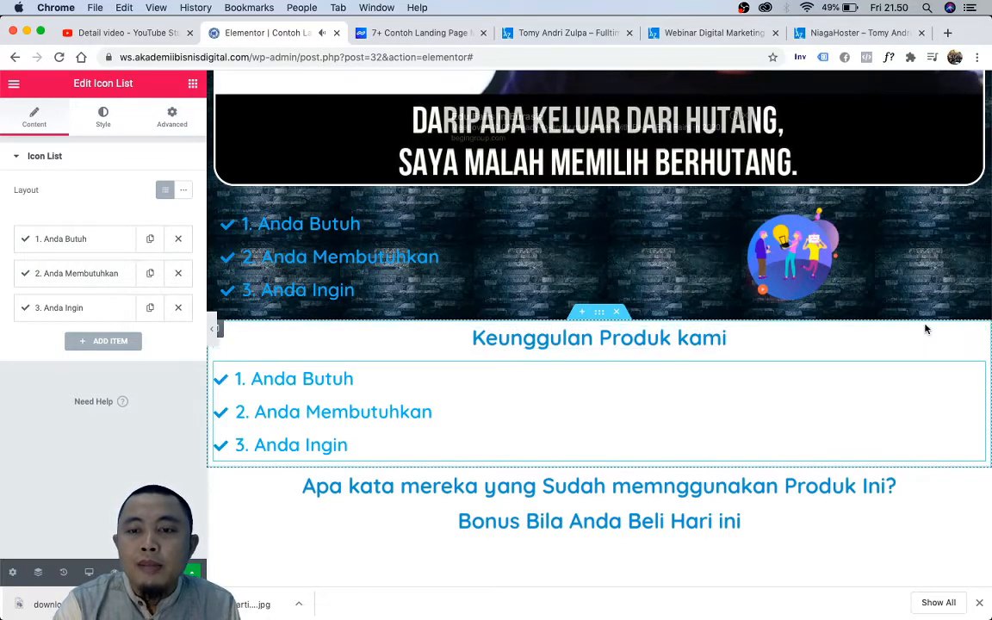
{"action": "right_click", "coordinate": [977, 334]}
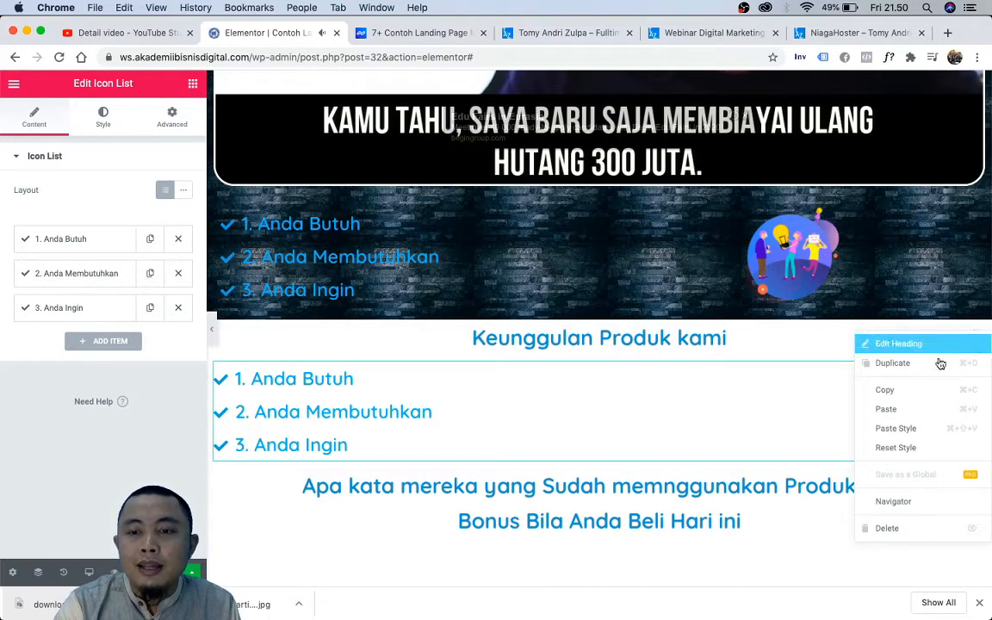
{"action": "left_click", "coordinate": [910, 409]}
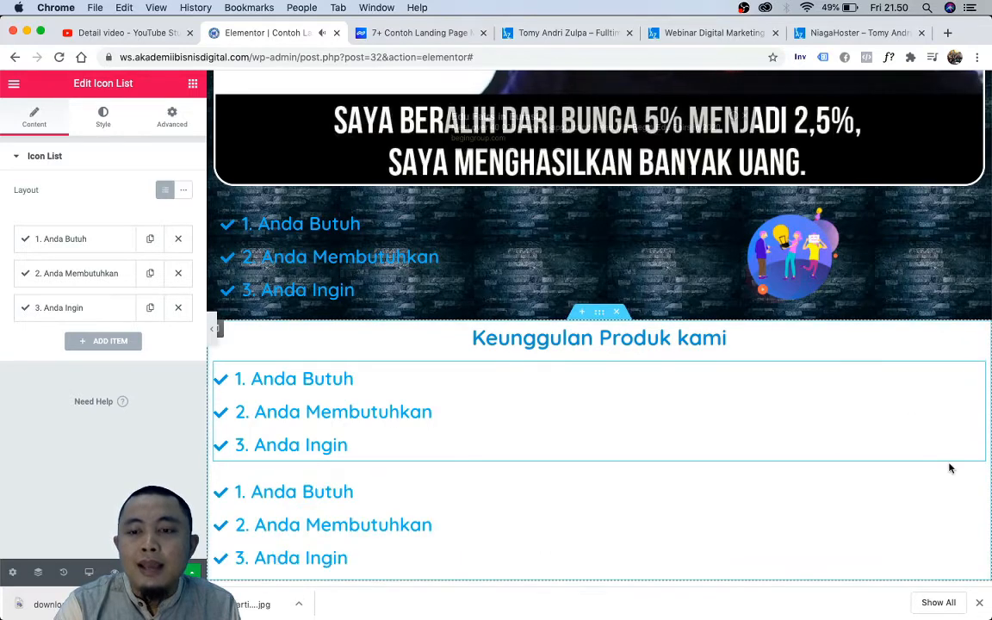
{"action": "right_click", "coordinate": [977, 482]}
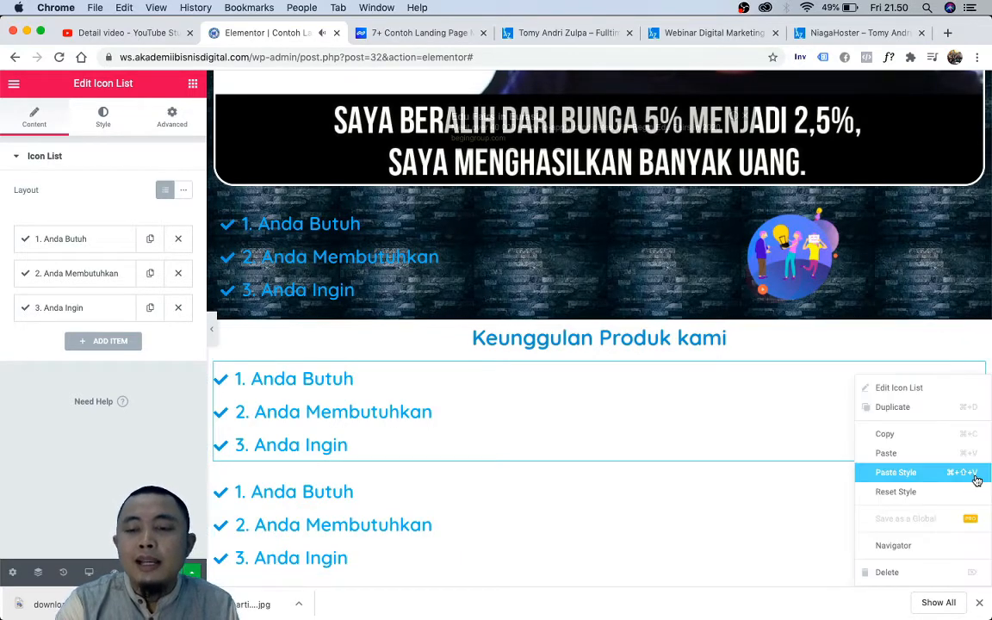
{"action": "left_click", "coordinate": [887, 572]}
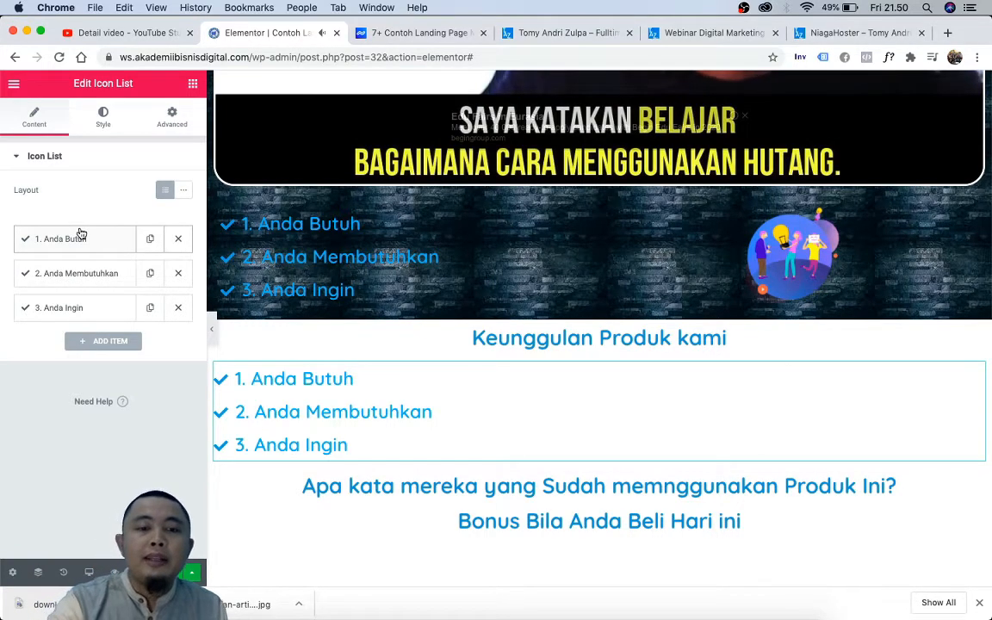
Step: Correct the misspelled word in the third section's heading so it reads "Apa kata mereka yang Sudah menggunakan Produk Ini?"
{"action": "scroll", "coordinate": [534, 445], "scroll_direction": "down", "scroll_amount": 1}
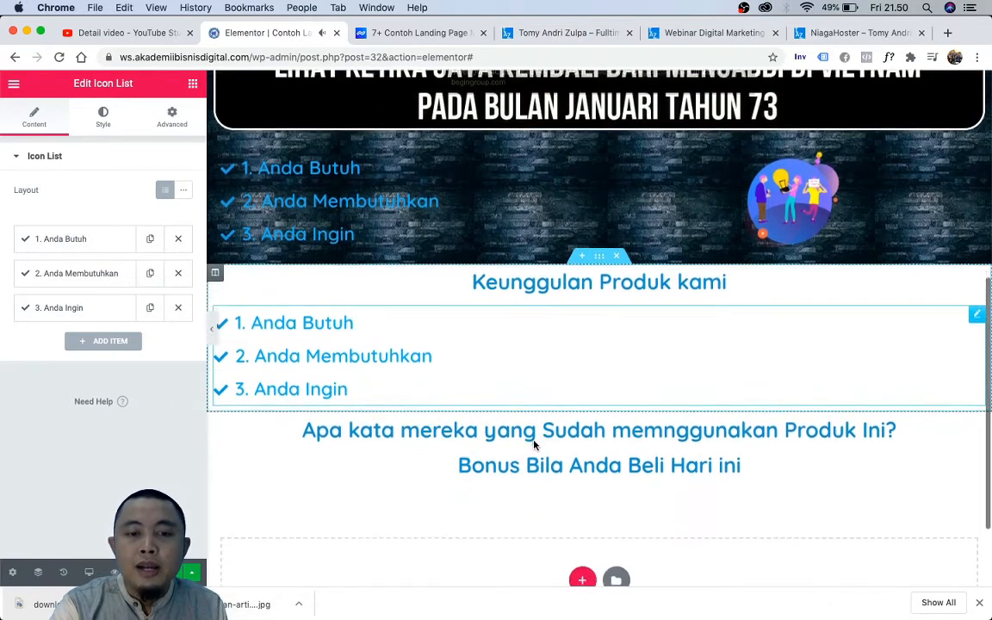
{"action": "scroll", "coordinate": [534, 446], "scroll_direction": "down", "scroll_amount": 1}
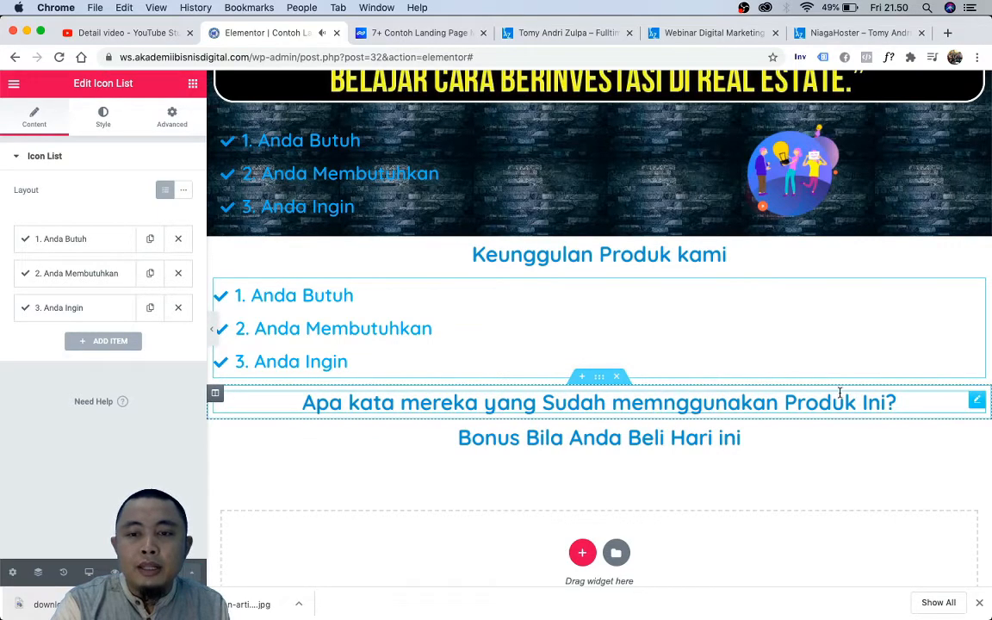
{"action": "left_click", "coordinate": [976, 402]}
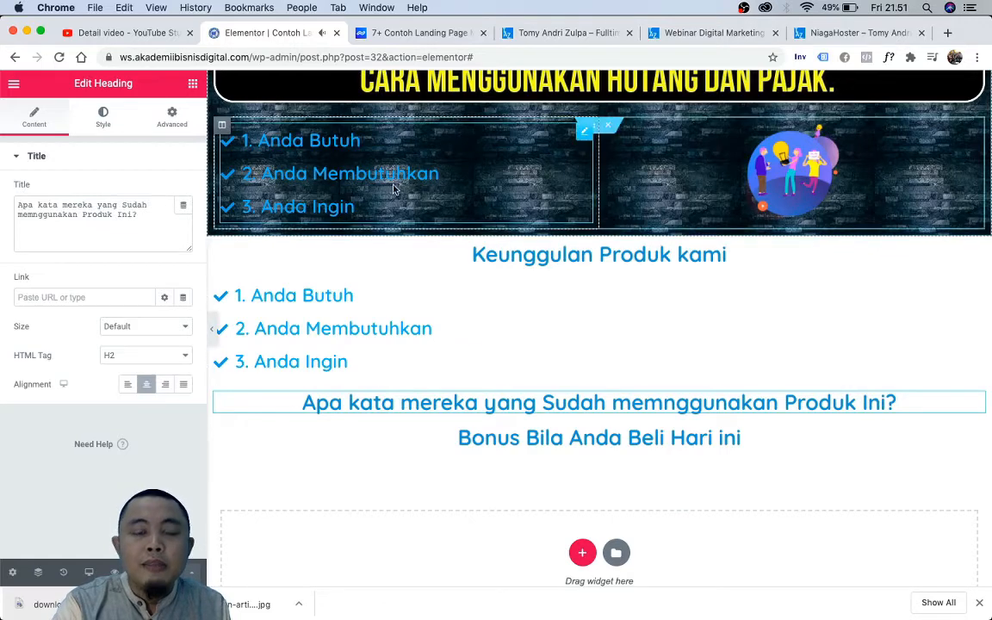
{"action": "left_click", "coordinate": [37, 215]}
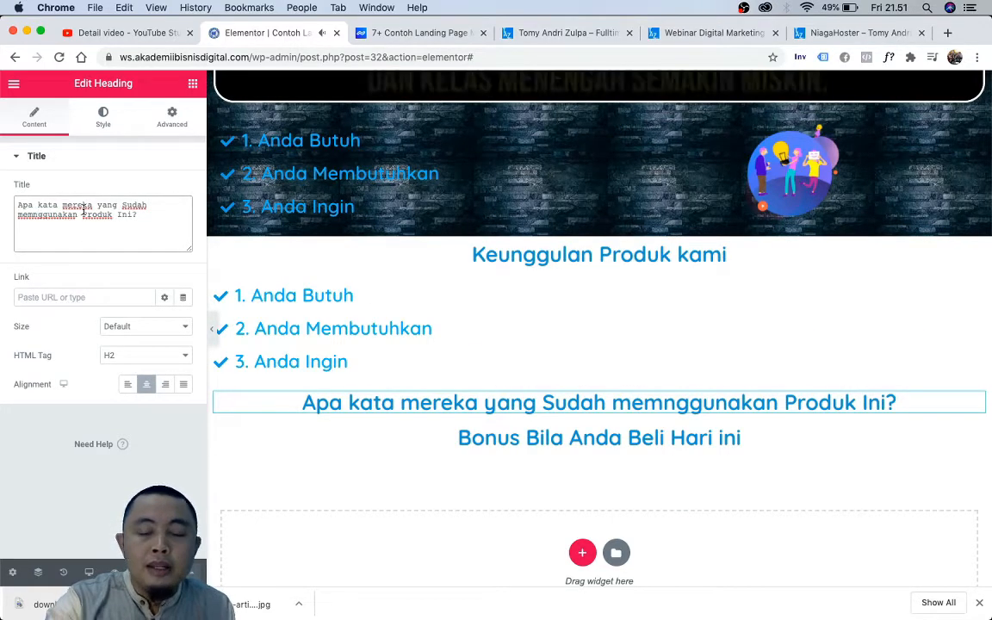
{"action": "key", "text": "BackSpace"}
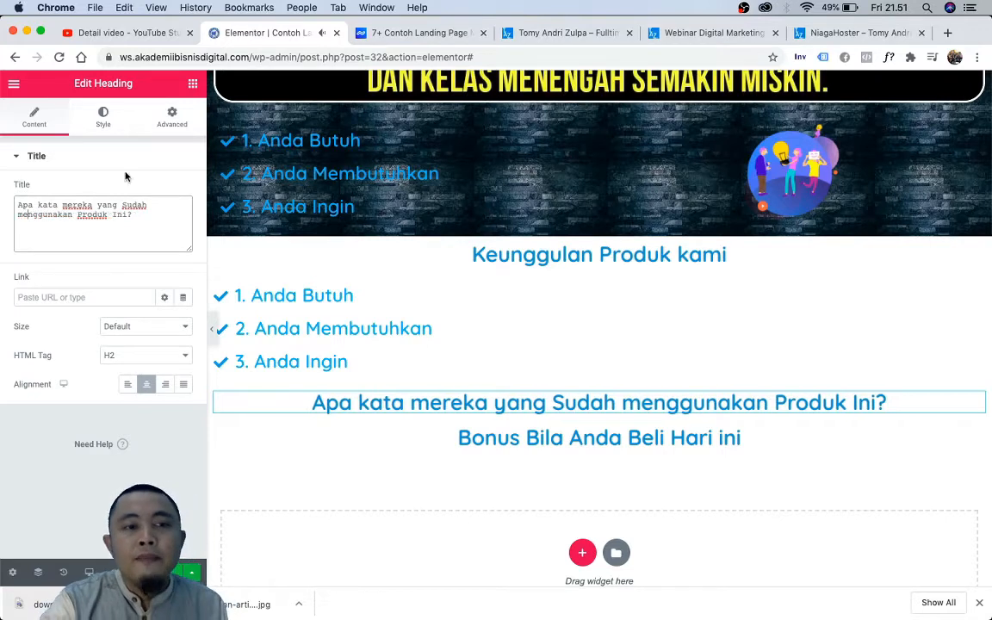
Step: Give the "Apa kata mereka yang Sudah menggunakan Produk Ini?" section a gradient background with light blue #6EC1E4 as its first color
{"action": "left_click", "coordinate": [170, 113]}
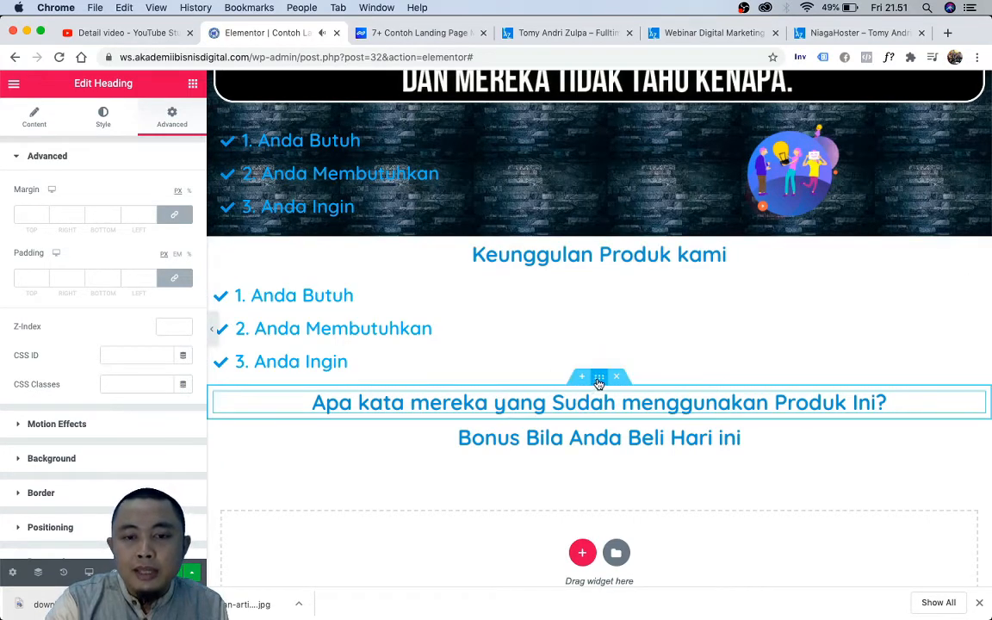
{"action": "left_click", "coordinate": [599, 380]}
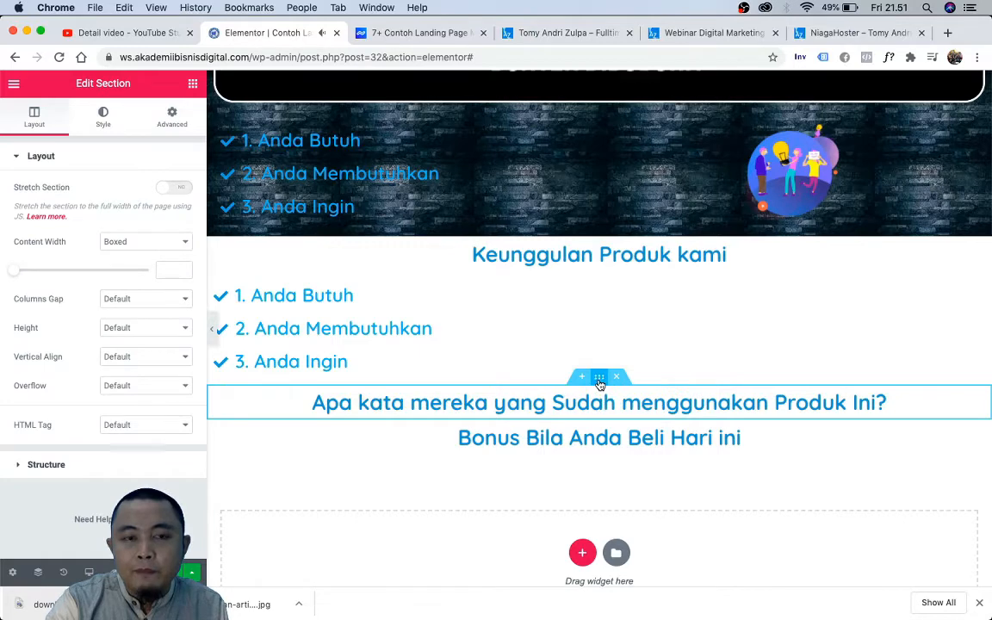
{"action": "left_click", "coordinate": [172, 121]}
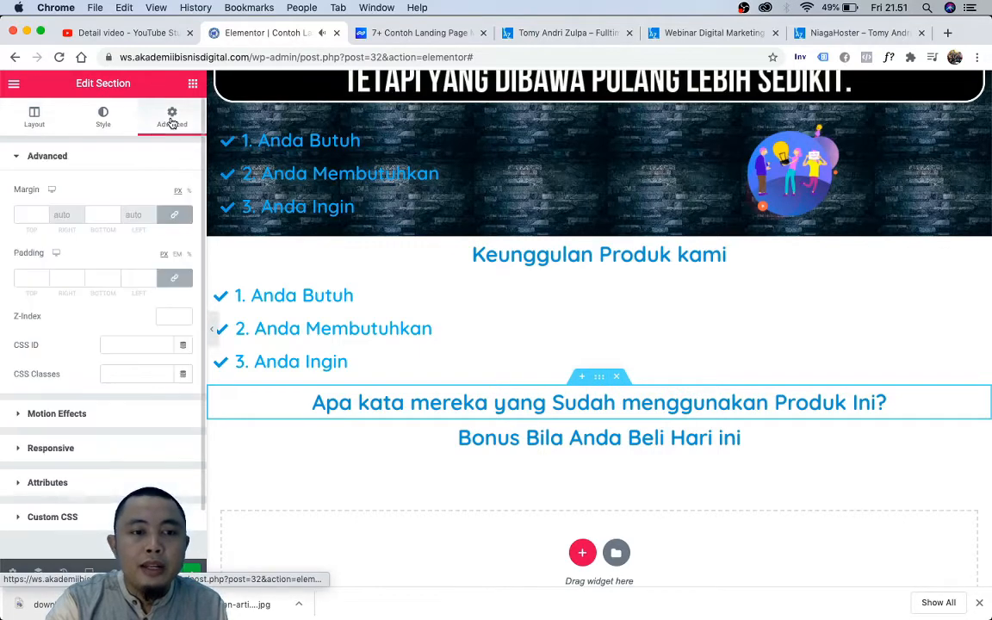
{"action": "left_click", "coordinate": [104, 121]}
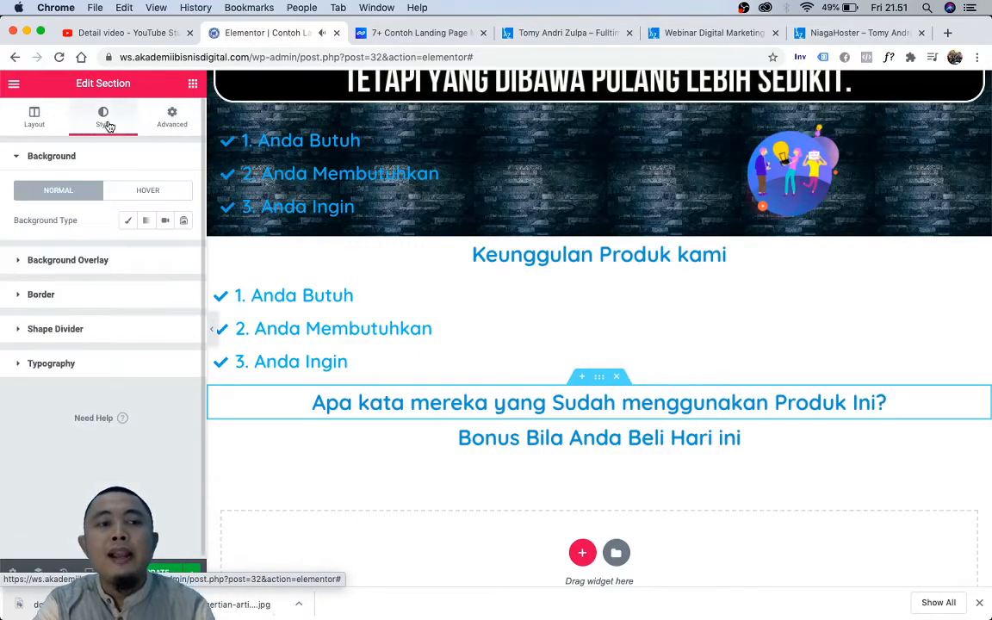
{"action": "left_click", "coordinate": [145, 222]}
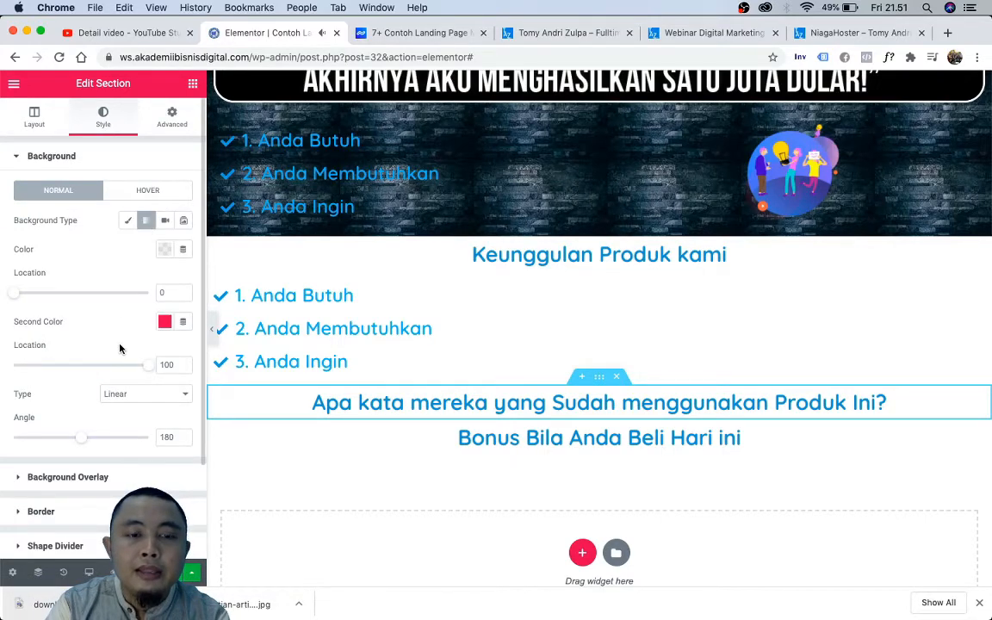
{"action": "left_click", "coordinate": [165, 250]}
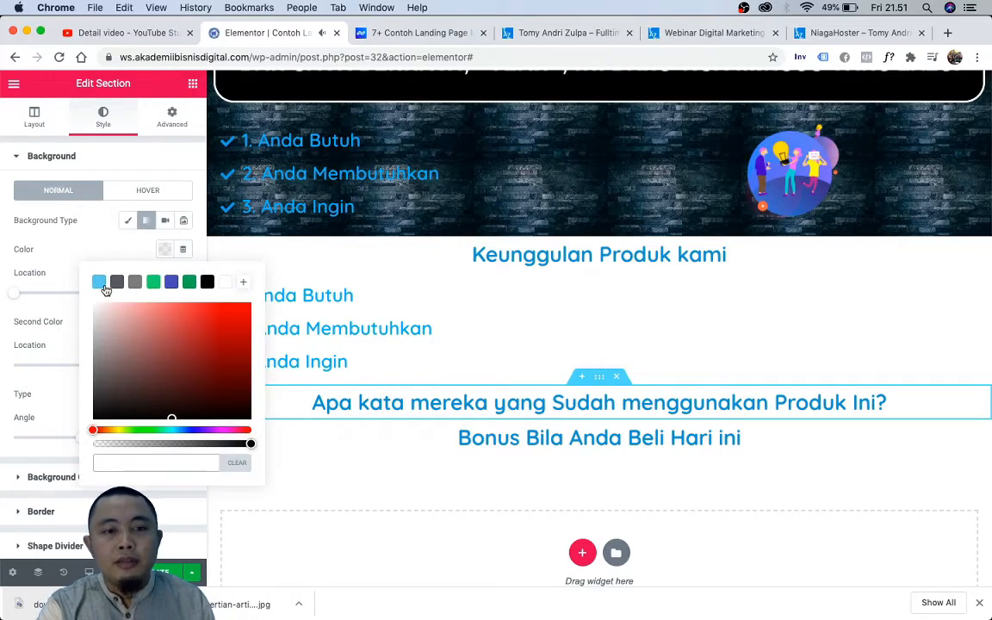
{"action": "left_click", "coordinate": [99, 283]}
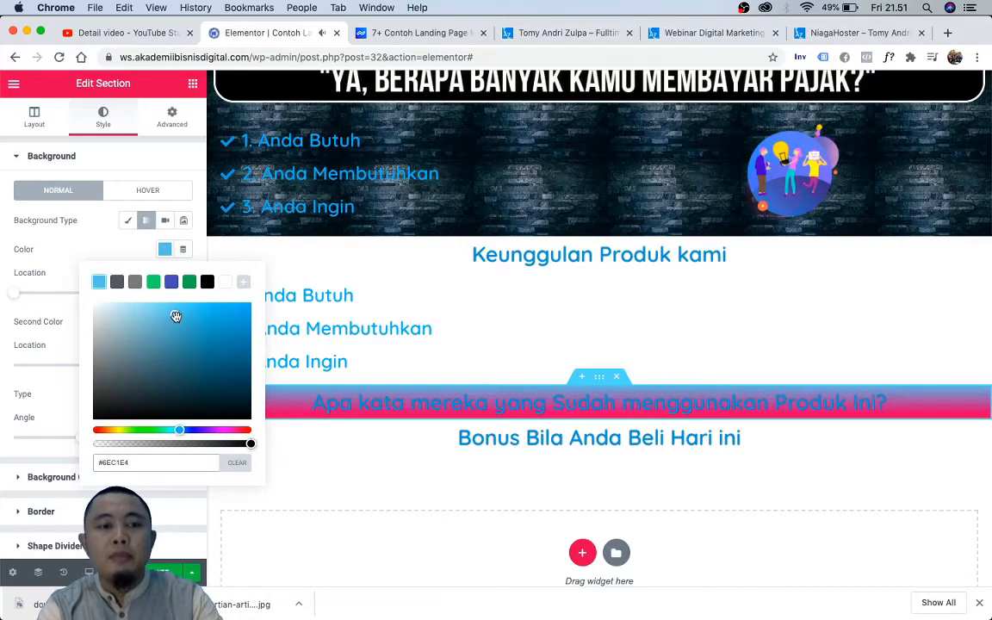
Step: Set the "Apa kata mereka" section's background gradient to blue #0097D7 with a light blue second color
{"action": "left_click_drag", "start_coordinate": [230, 318], "coordinate": [253, 322]}
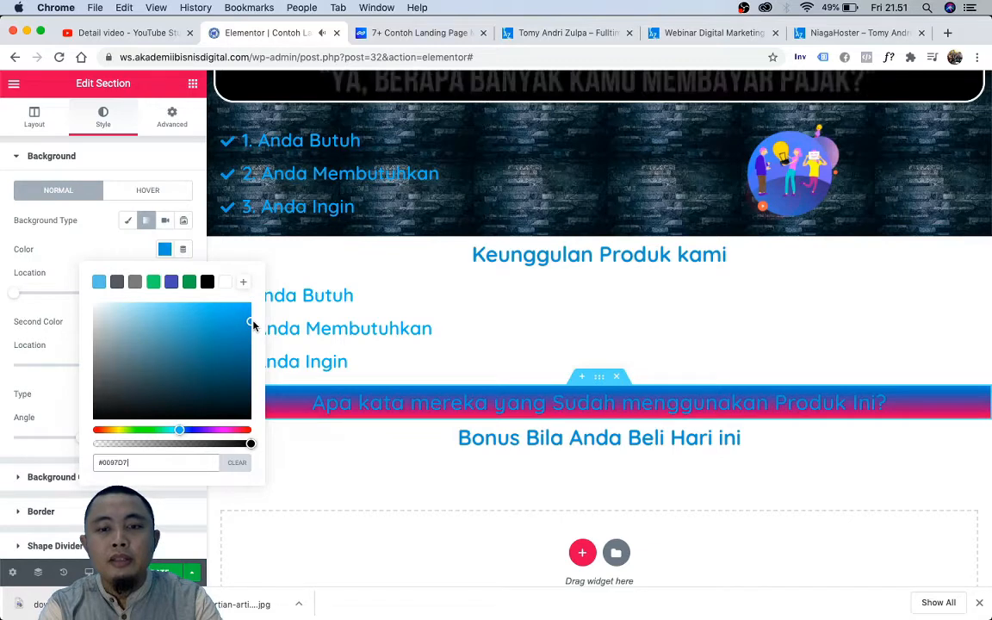
{"action": "left_click", "coordinate": [121, 250]}
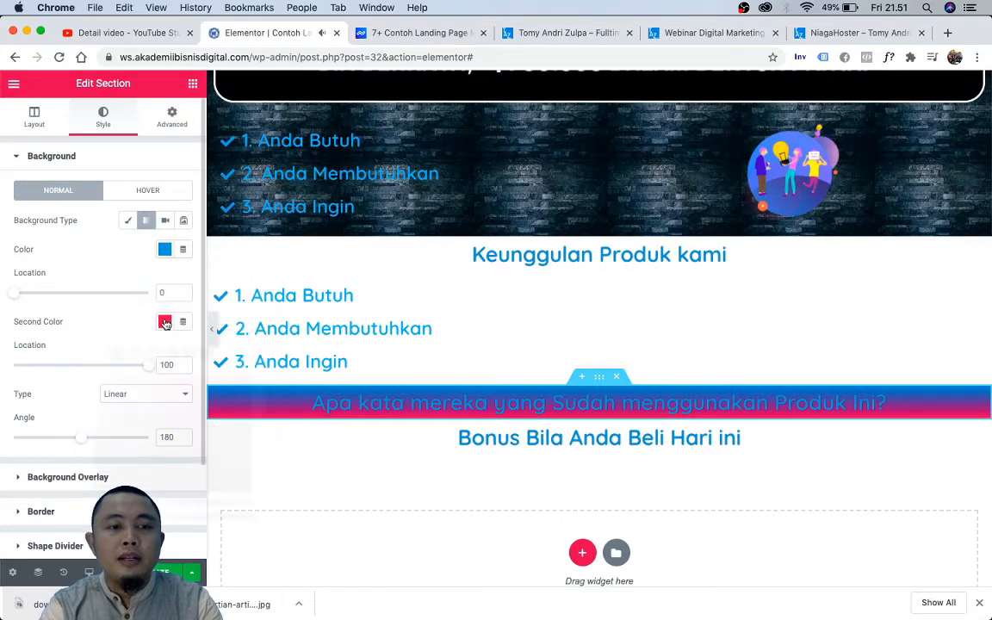
{"action": "left_click", "coordinate": [165, 322]}
{"action": "left_click", "coordinate": [99, 356]}
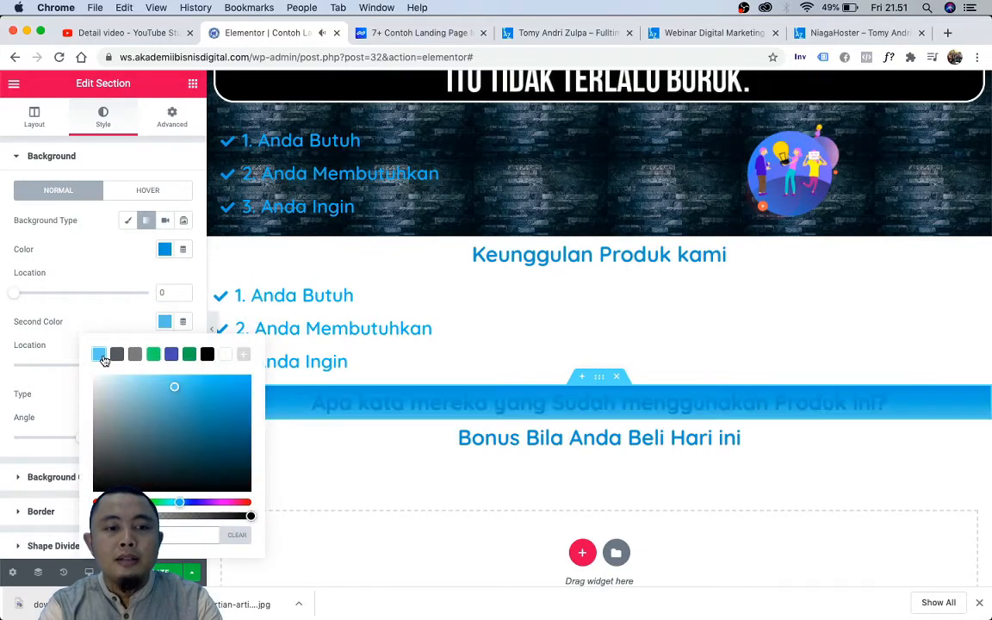
{"action": "left_click", "coordinate": [153, 355]}
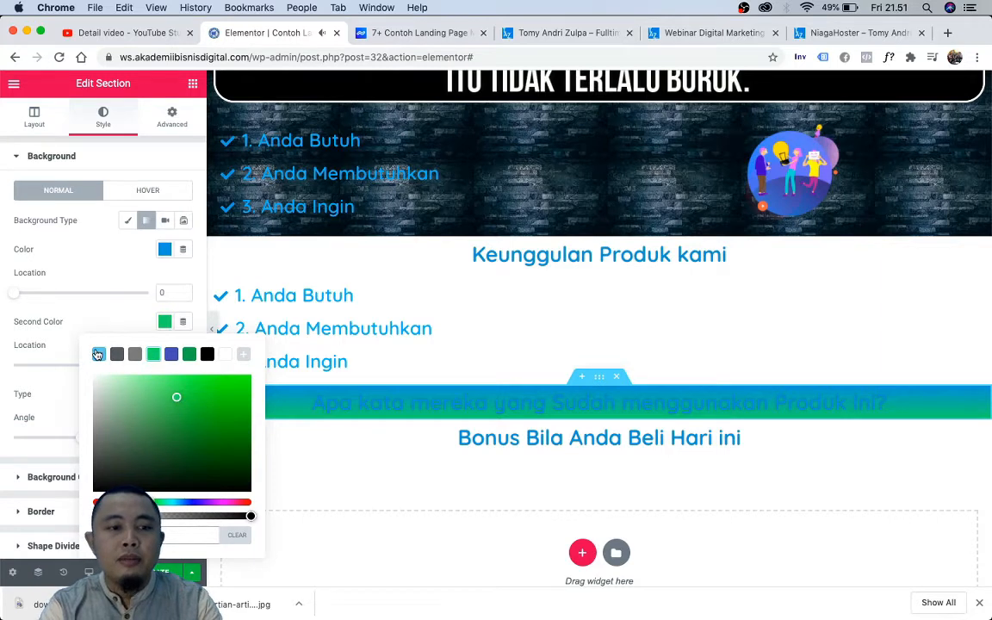
{"action": "left_click", "coordinate": [98, 355]}
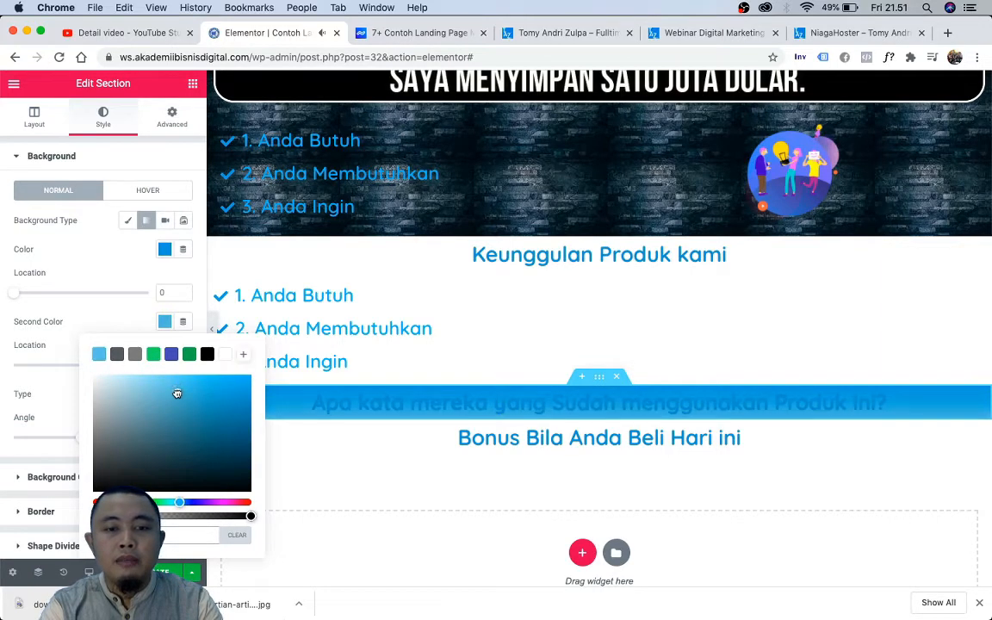
{"action": "left_click_drag", "start_coordinate": [224, 389], "coordinate": [149, 389]}
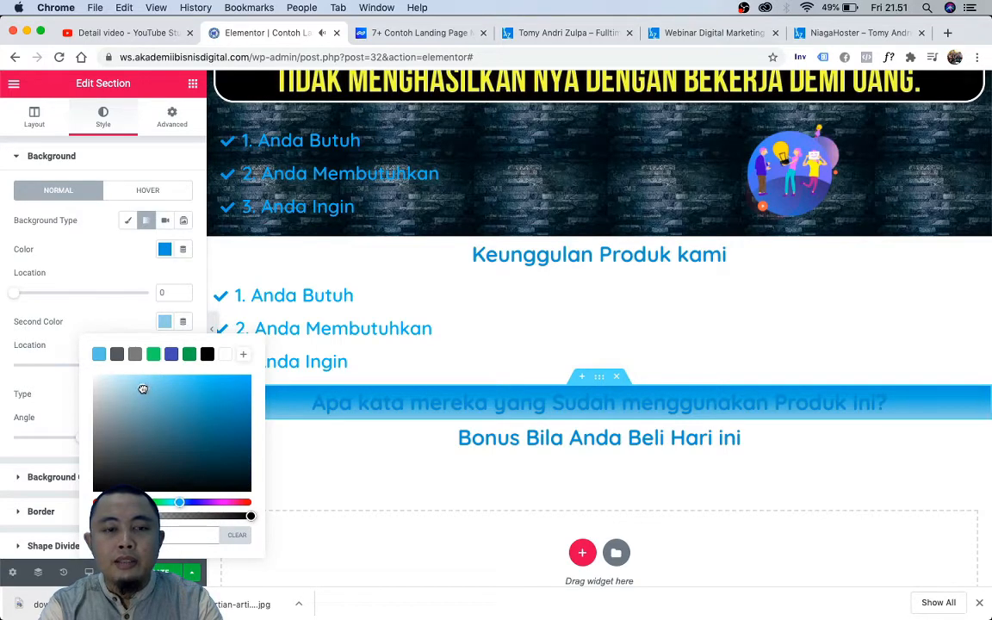
{"action": "left_click", "coordinate": [105, 306]}
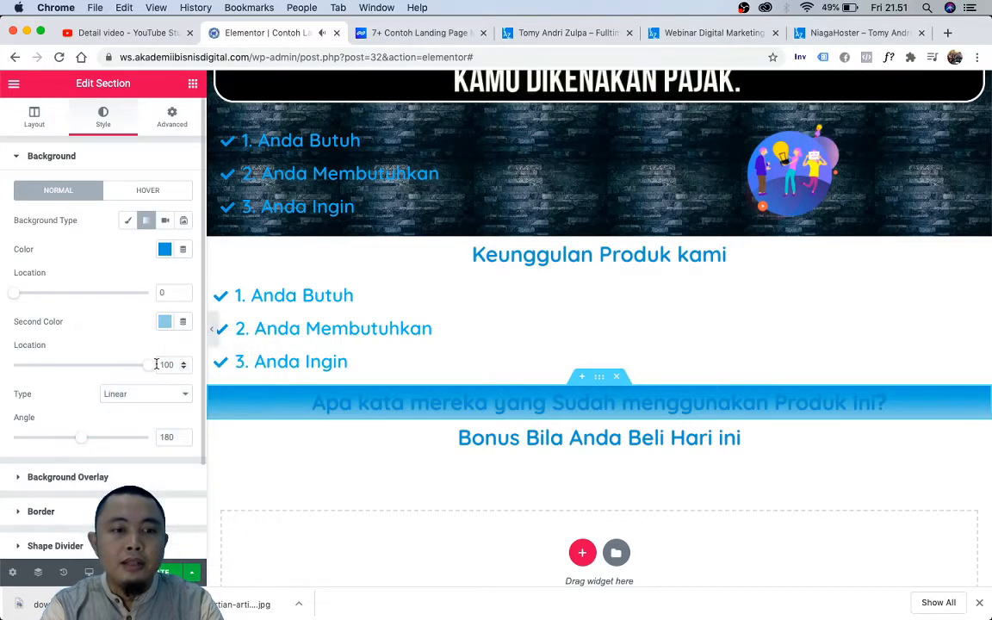
Step: Set the gradient's second color location to 50 and its angle to 190
{"action": "left_click_drag", "start_coordinate": [145, 369], "coordinate": [79, 371]}
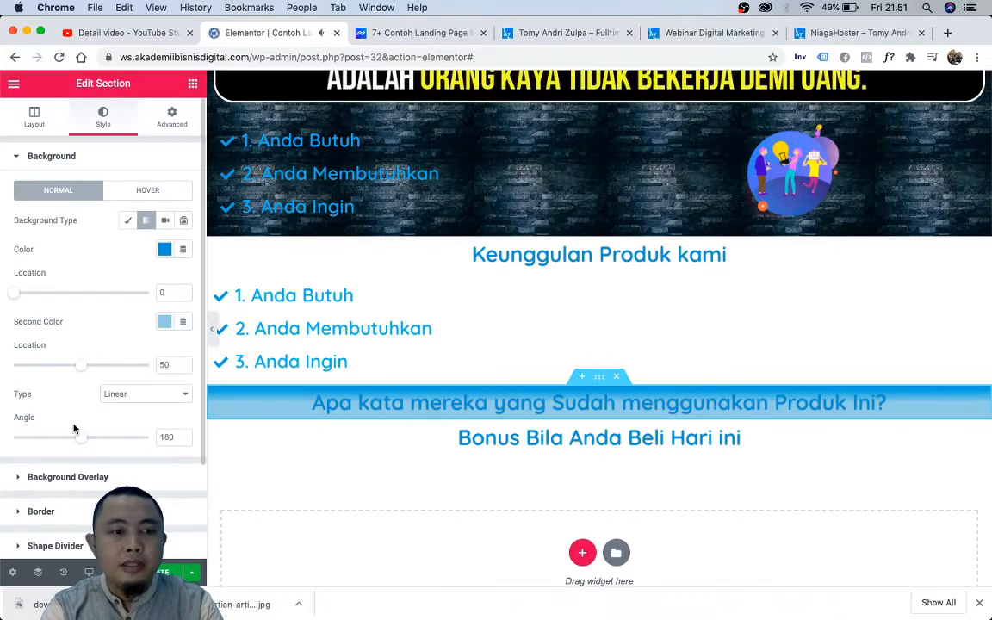
{"action": "mouse_move", "coordinate": [79, 440]}
{"action": "left_mouse_down"}
{"action": "mouse_move", "coordinate": [138, 437]}
{"action": "mouse_move", "coordinate": [67, 428]}
{"action": "mouse_move", "coordinate": [84, 428]}
{"action": "left_mouse_up"}
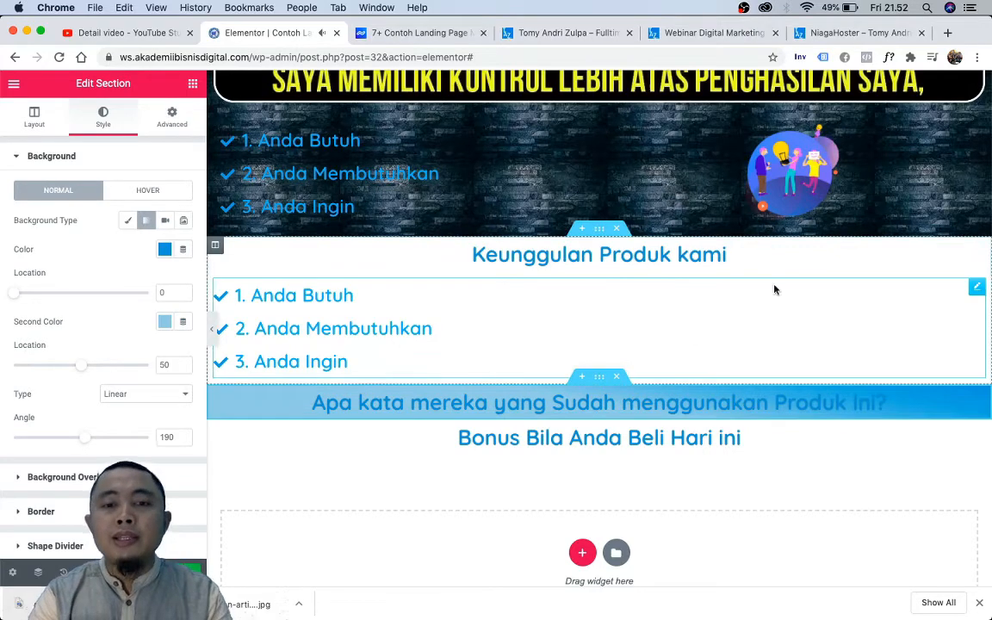
Step: Change the text color of the "Apa kata mereka yang Sudah menggunakan Produk Ini?" heading to black (#000000)
{"action": "left_click", "coordinate": [980, 403]}
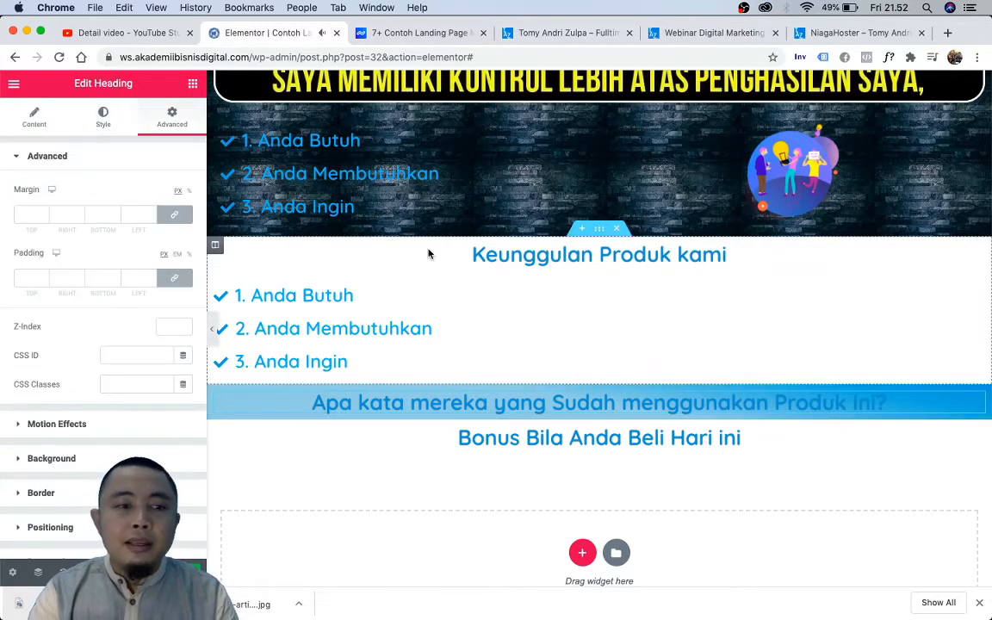
{"action": "left_click", "coordinate": [103, 129]}
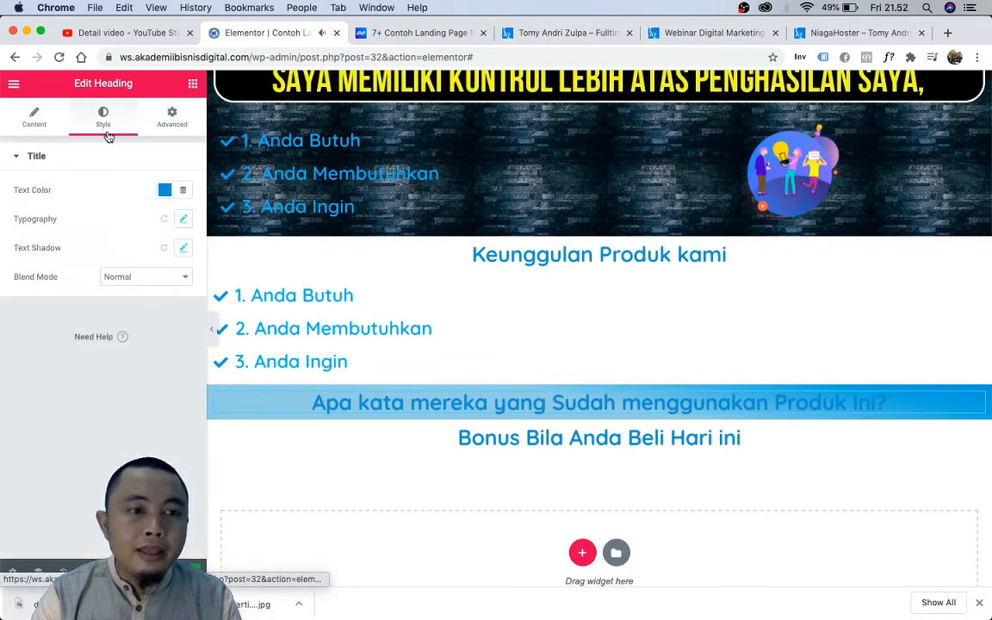
{"action": "left_click", "coordinate": [163, 191]}
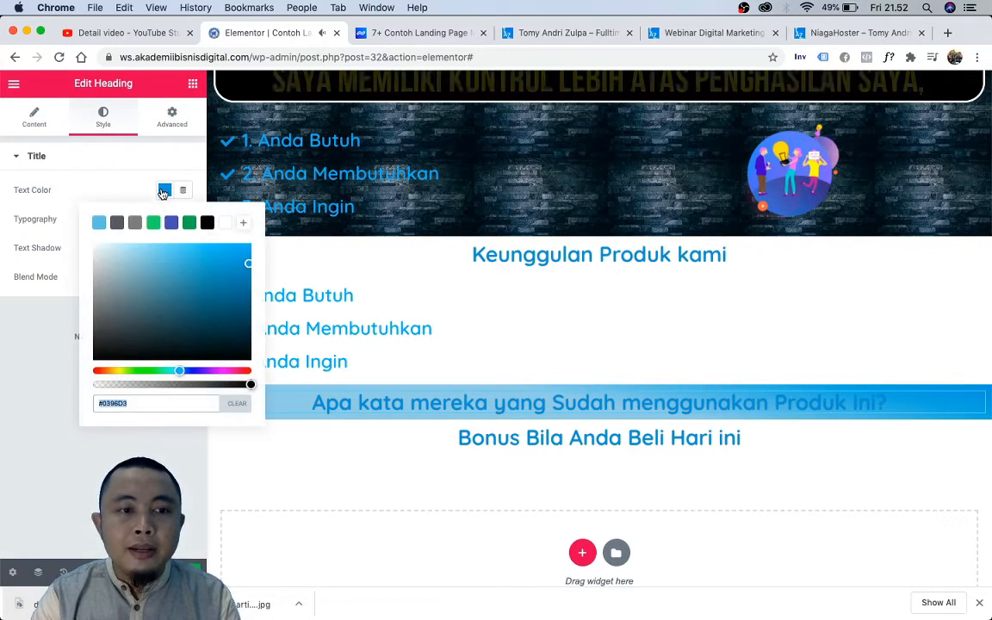
{"action": "left_click", "coordinate": [228, 227]}
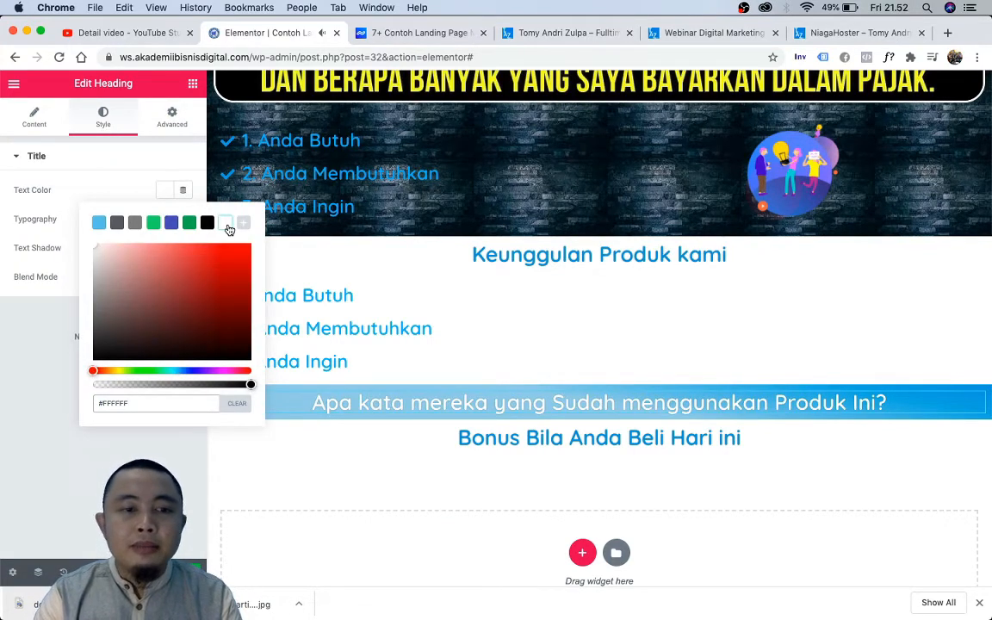
{"action": "left_click", "coordinate": [207, 226]}
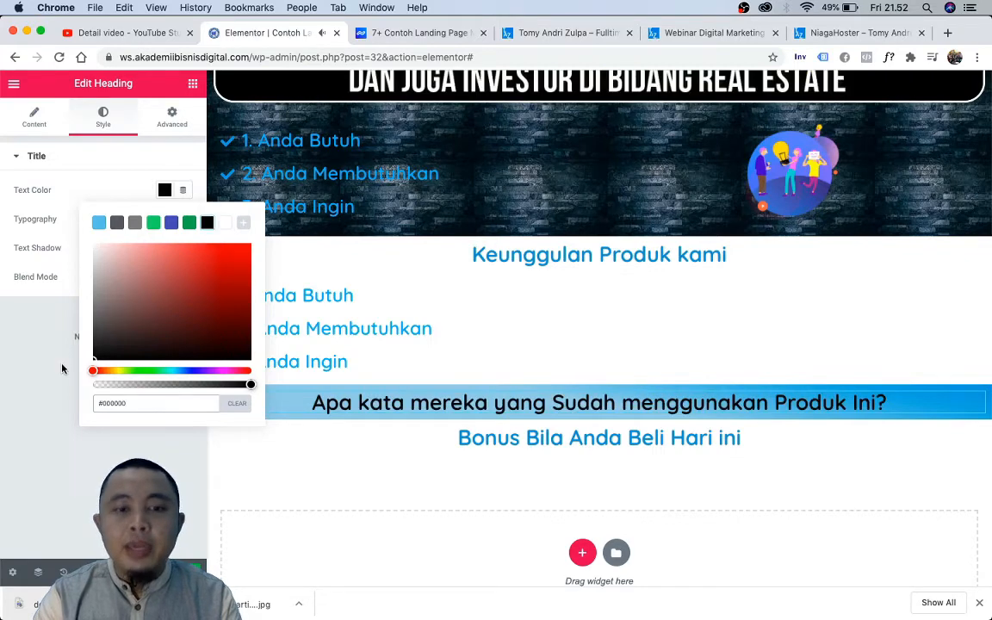
{"action": "left_click", "coordinate": [35, 387]}
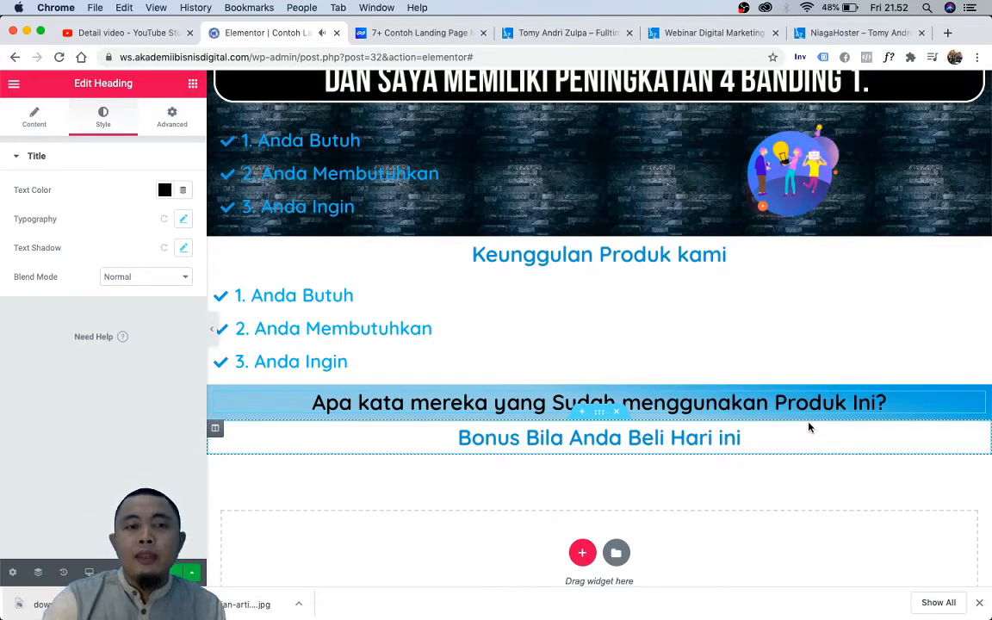
Step: Add a two-column inner section below the "Apa kata mereka" heading and place an Image widget in each column
{"action": "left_click", "coordinate": [194, 85]}
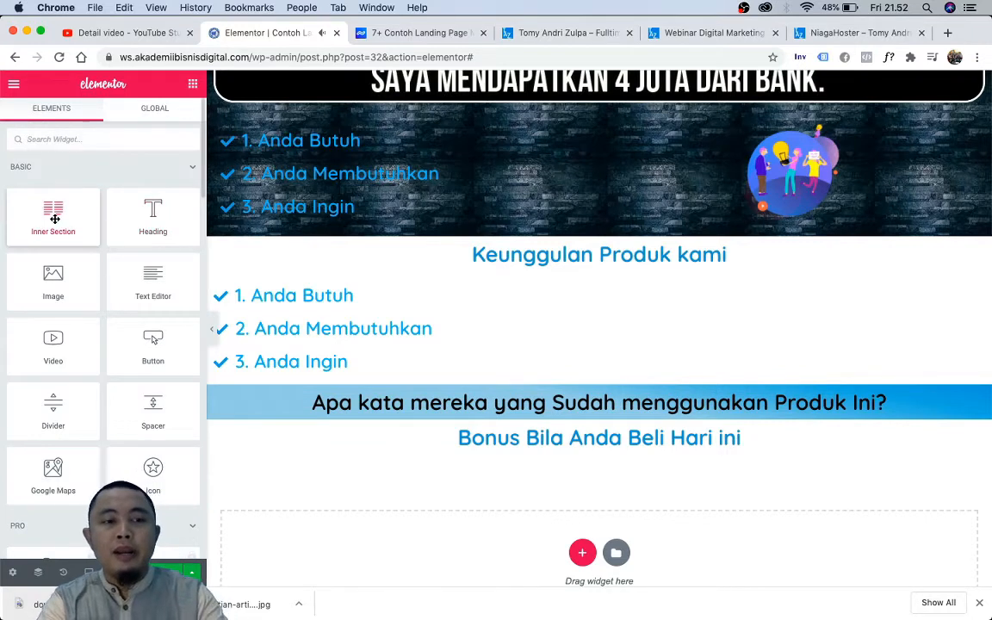
{"action": "left_click_drag", "start_coordinate": [54, 219], "coordinate": [424, 404]}
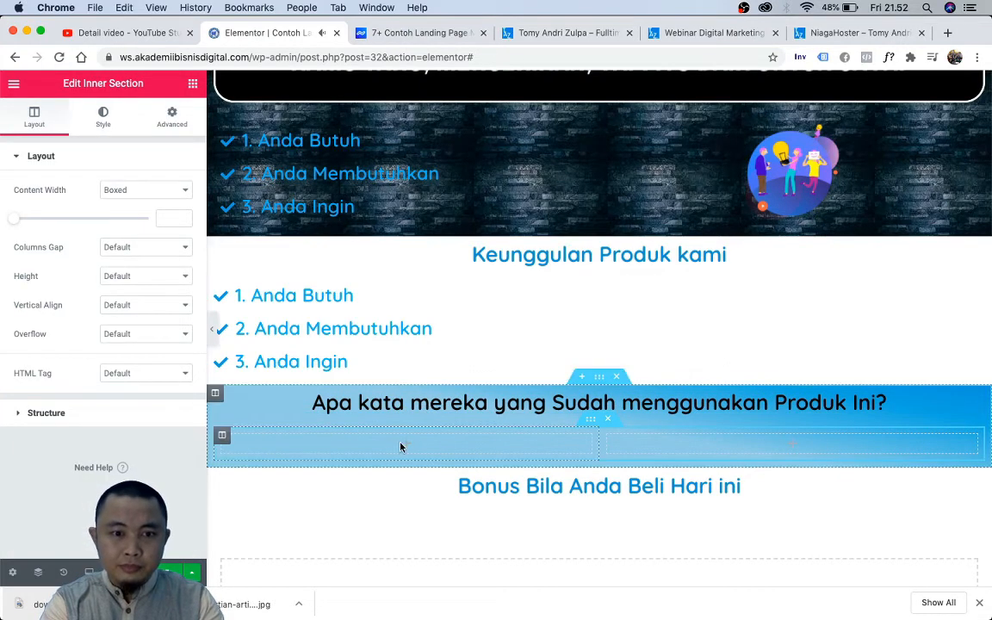
{"action": "left_click", "coordinate": [192, 83]}
{"action": "left_click_drag", "start_coordinate": [54, 294], "coordinate": [392, 447]}
{"action": "scroll", "coordinate": [521, 470], "scroll_direction": "down", "scroll_amount": 2}
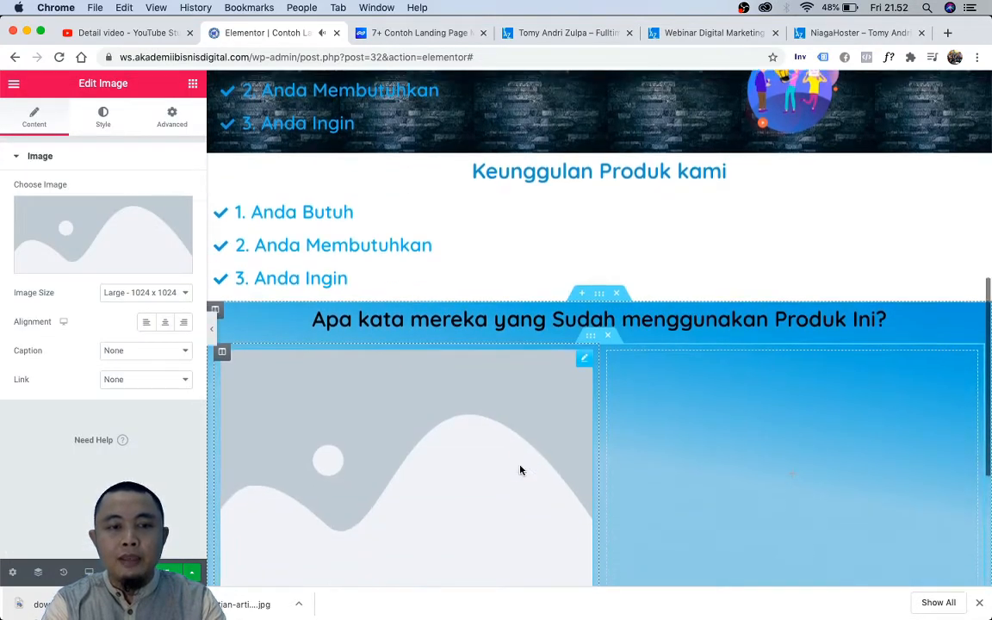
{"action": "scroll", "coordinate": [520, 470], "scroll_direction": "down", "scroll_amount": 2}
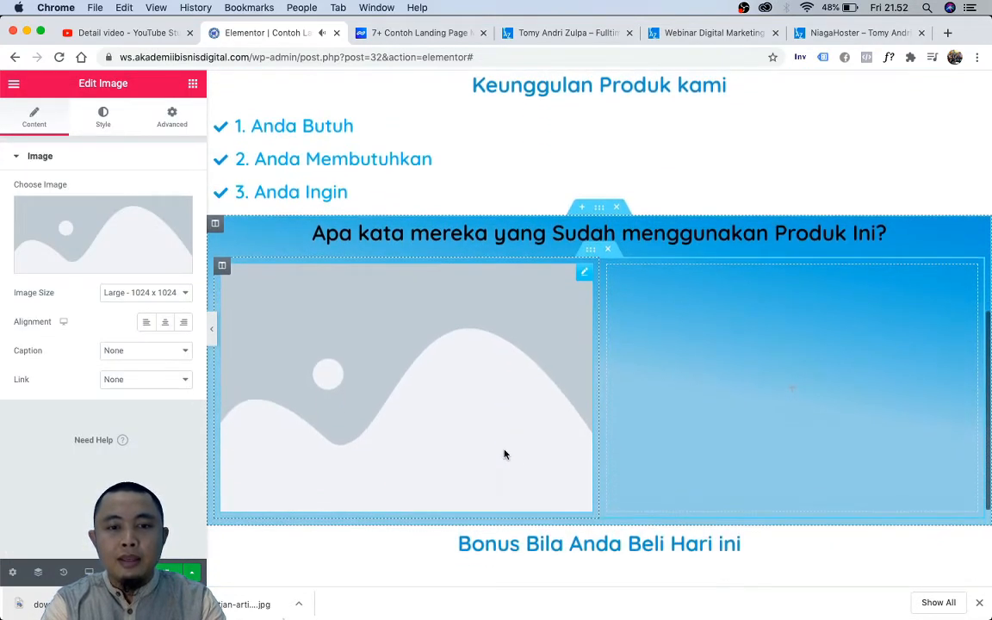
{"action": "left_click", "coordinate": [193, 86]}
{"action": "left_click_drag", "start_coordinate": [52, 274], "coordinate": [785, 392]}
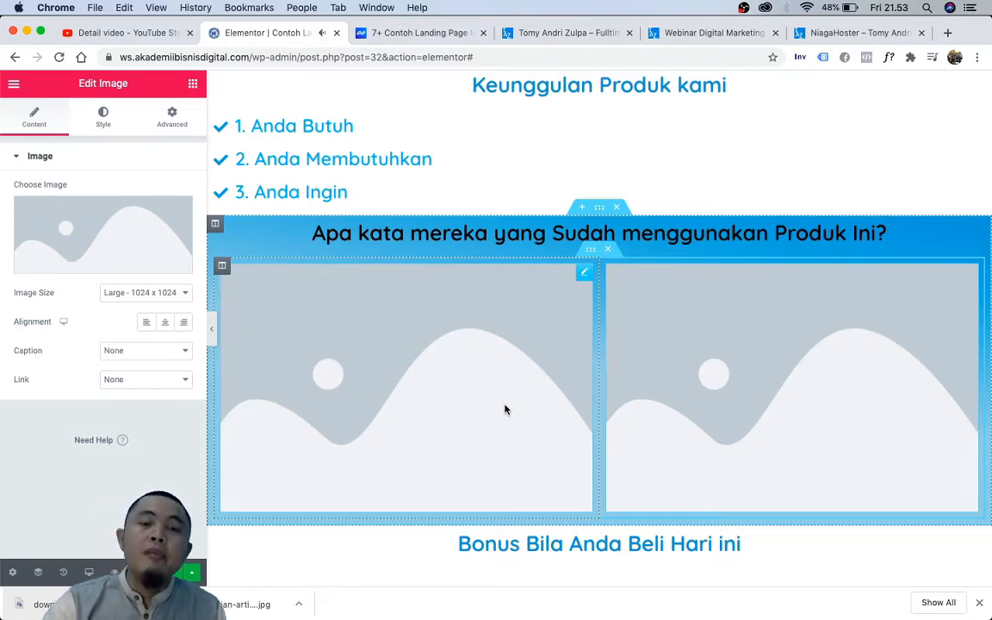
Step: Duplicate the inner section's second image column to make a row of three images
{"action": "scroll", "coordinate": [505, 410], "scroll_direction": "down", "scroll_amount": 1}
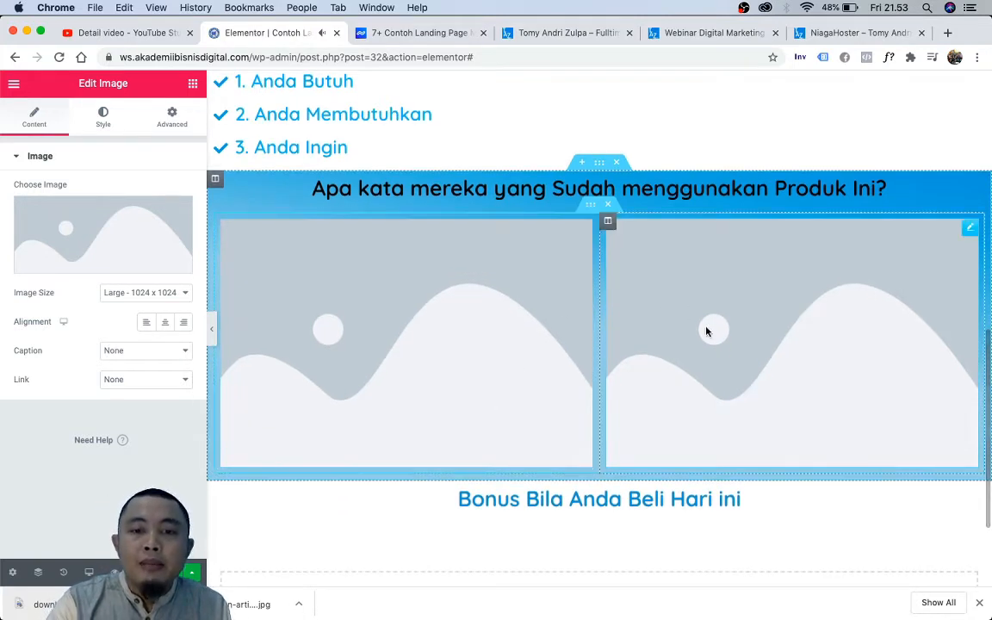
{"action": "right_click", "coordinate": [608, 223]}
{"action": "left_click", "coordinate": [626, 255]}
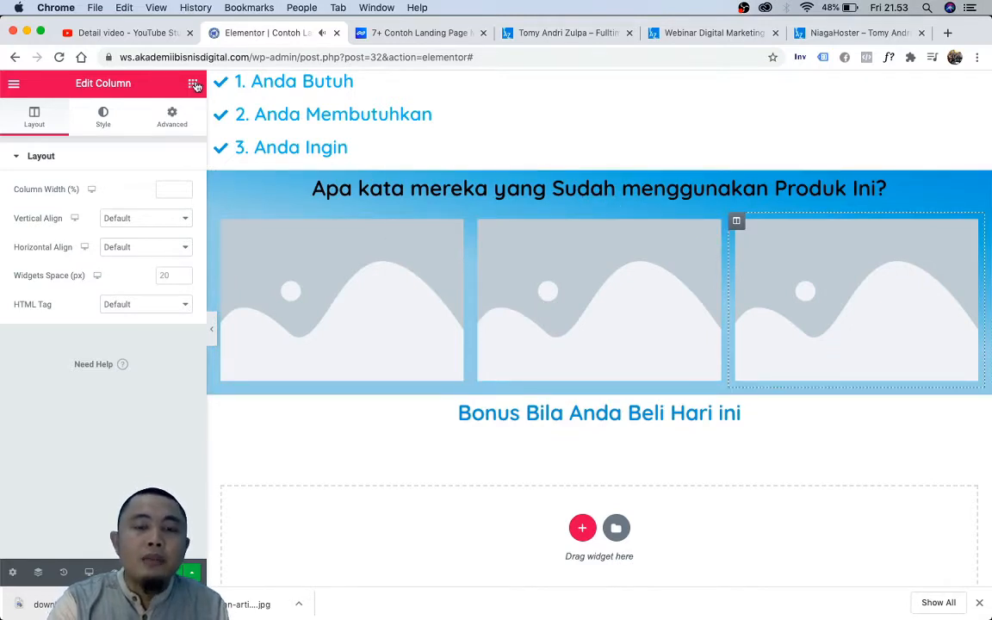
Step: Search the widgets for "sli" and add an Image Carousel beneath the three image columns
{"action": "left_click", "coordinate": [193, 85]}
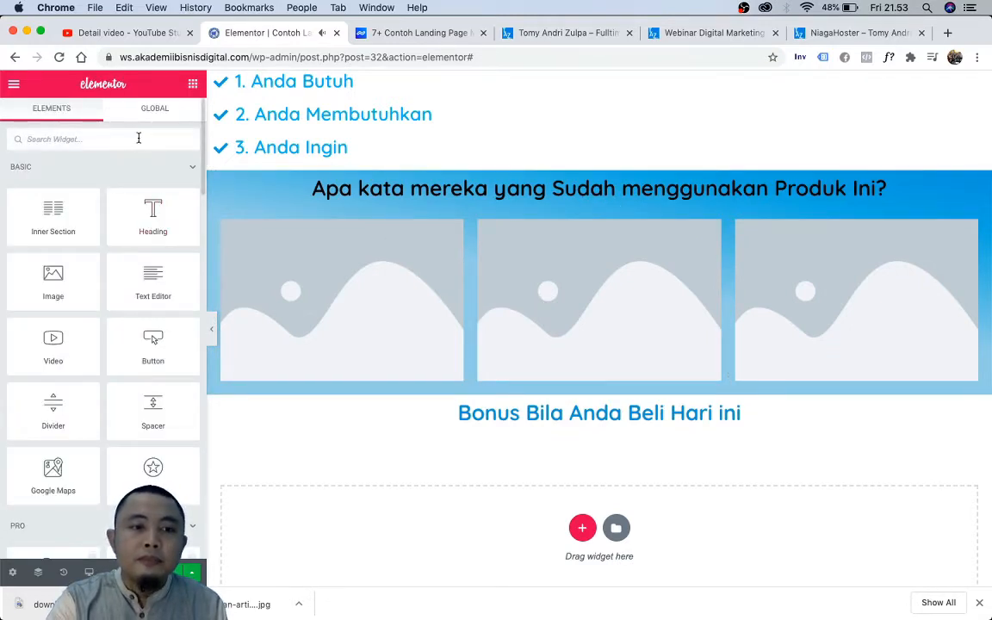
{"action": "type", "text": "sli"}
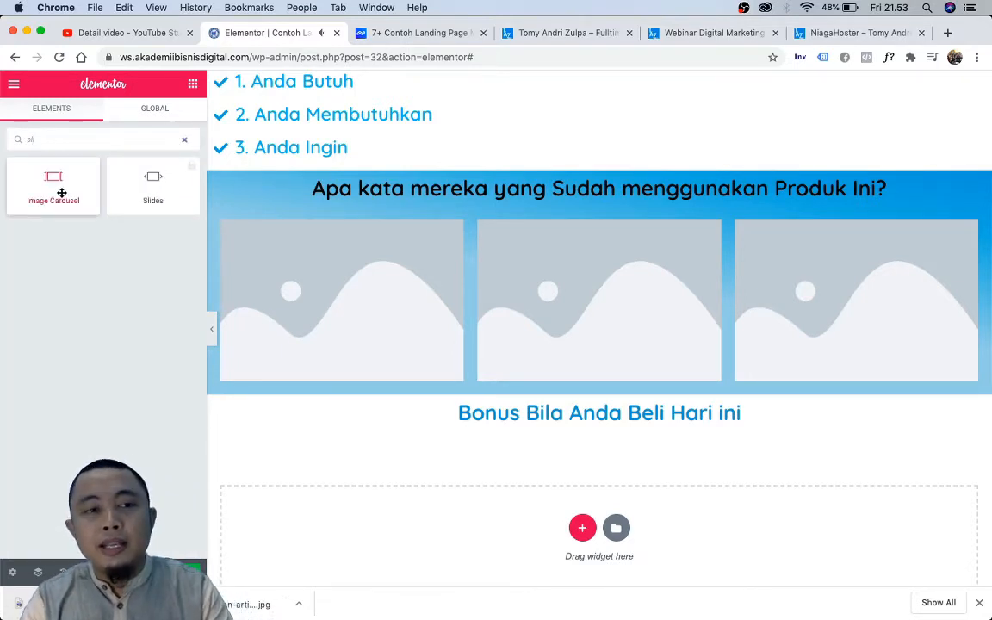
{"action": "left_click_drag", "start_coordinate": [63, 191], "coordinate": [560, 403]}
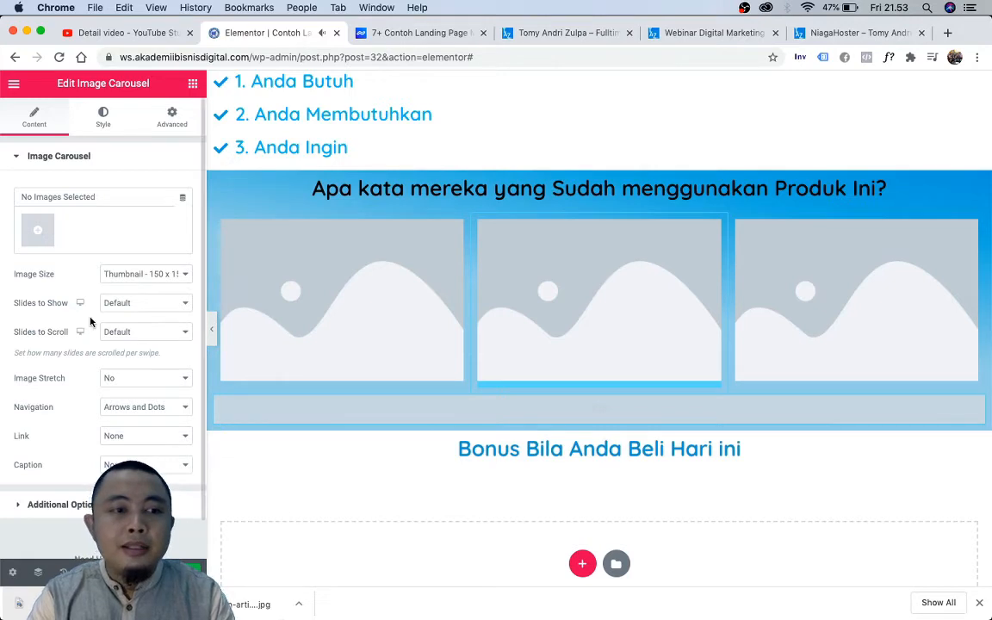
Step: Open the file chooser for uploading new images to the carousel's gallery
{"action": "left_click", "coordinate": [38, 231]}
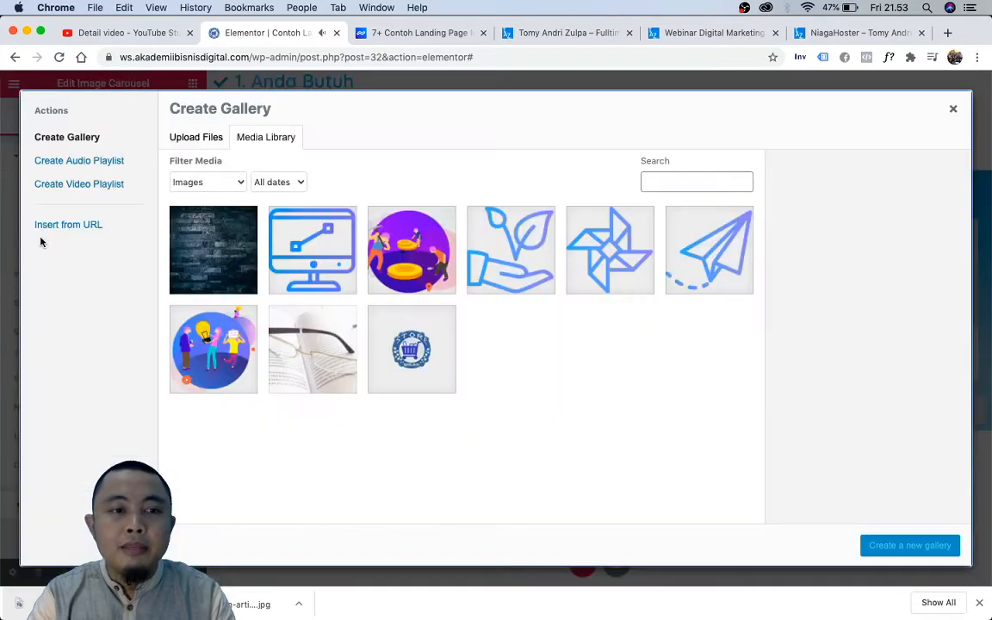
{"action": "left_click", "coordinate": [217, 139]}
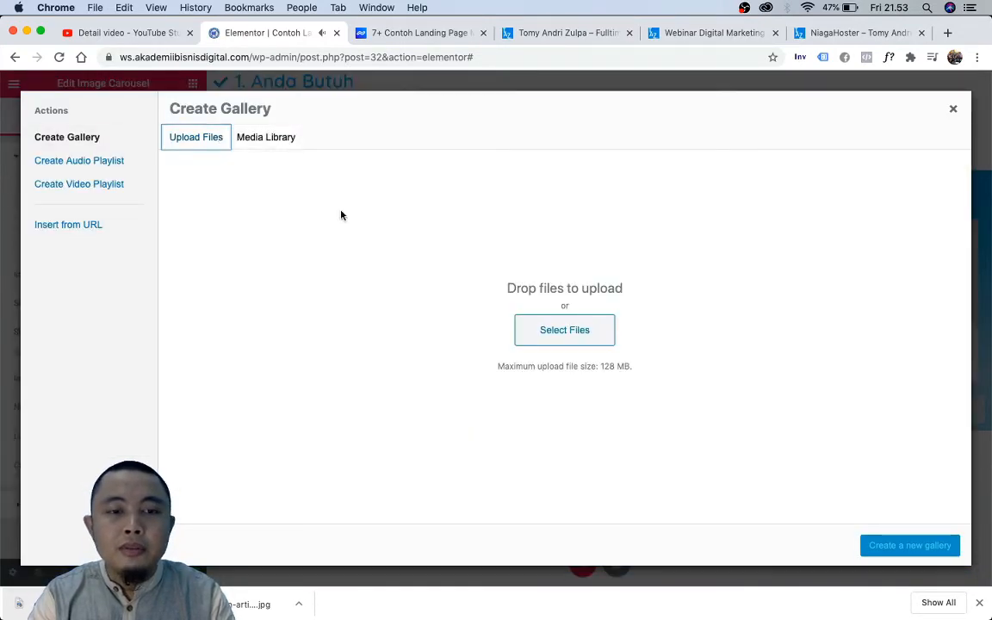
{"action": "left_click", "coordinate": [561, 330]}
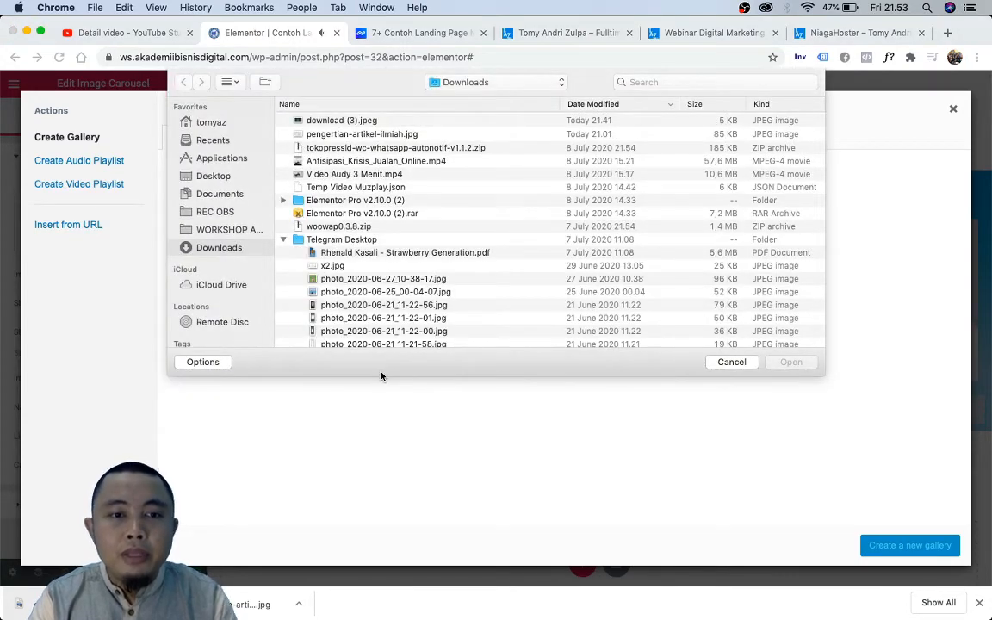
Step: Look through the Downloads folder for testimonial images and show its files as icons
{"action": "scroll", "coordinate": [332, 250], "scroll_direction": "down", "scroll_amount": 6}
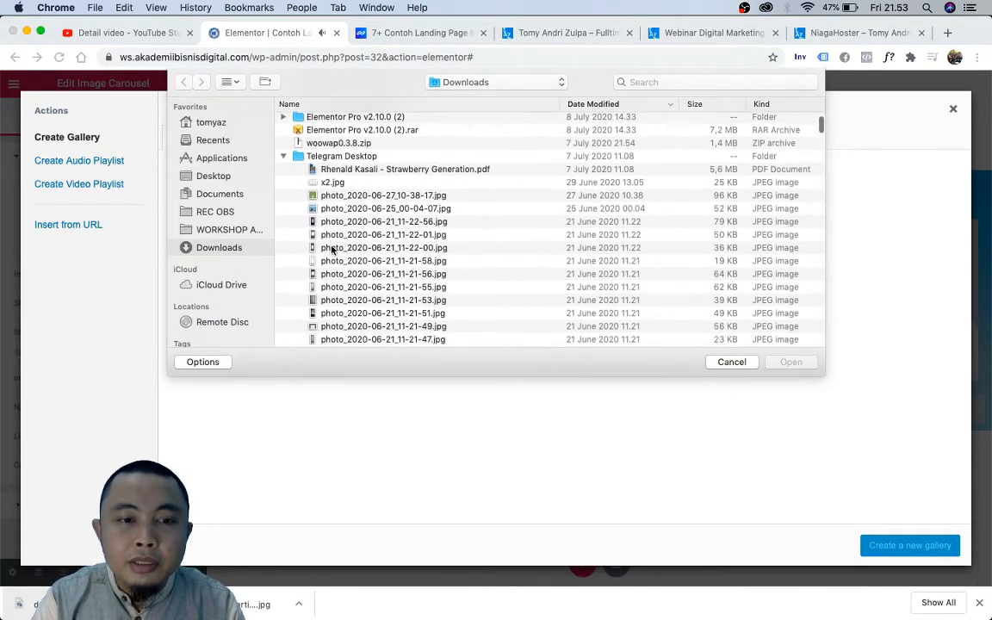
{"action": "scroll", "coordinate": [332, 250], "scroll_direction": "down", "scroll_amount": 8}
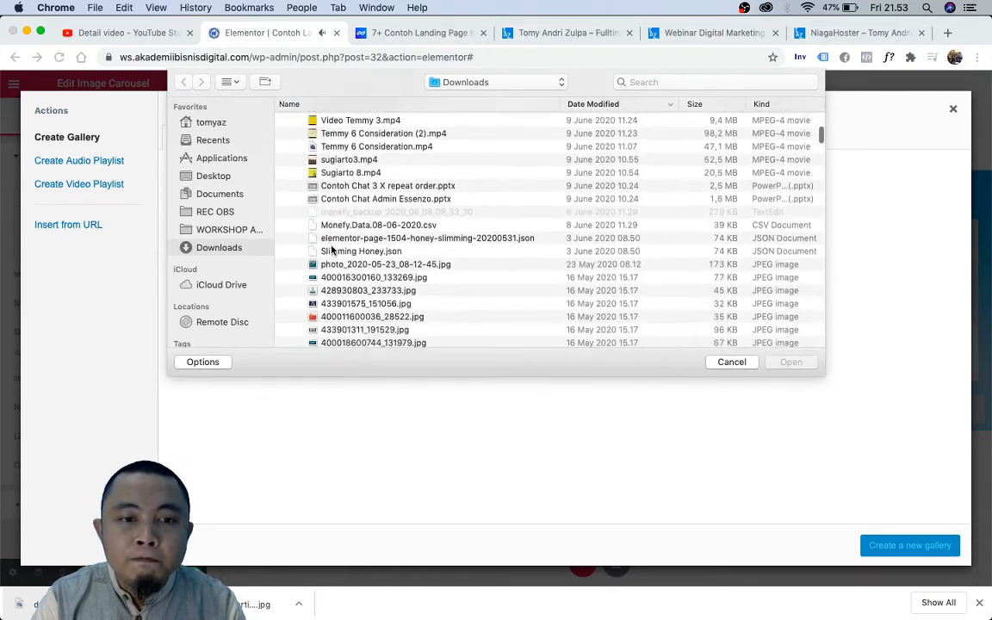
{"action": "scroll", "coordinate": [332, 250], "scroll_direction": "down", "scroll_amount": 8}
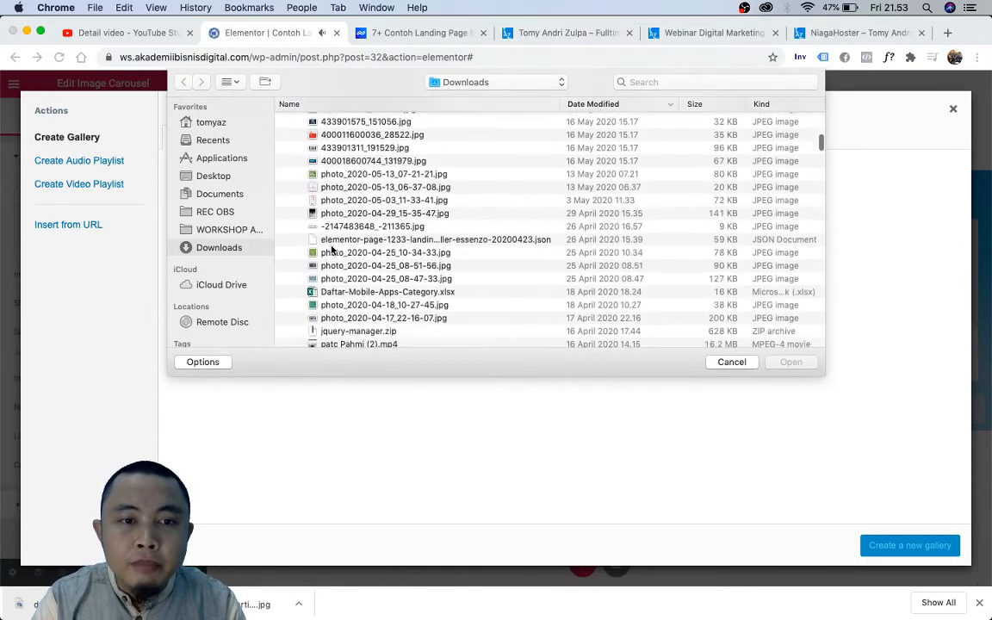
{"action": "scroll", "coordinate": [332, 250], "scroll_direction": "down", "scroll_amount": 6}
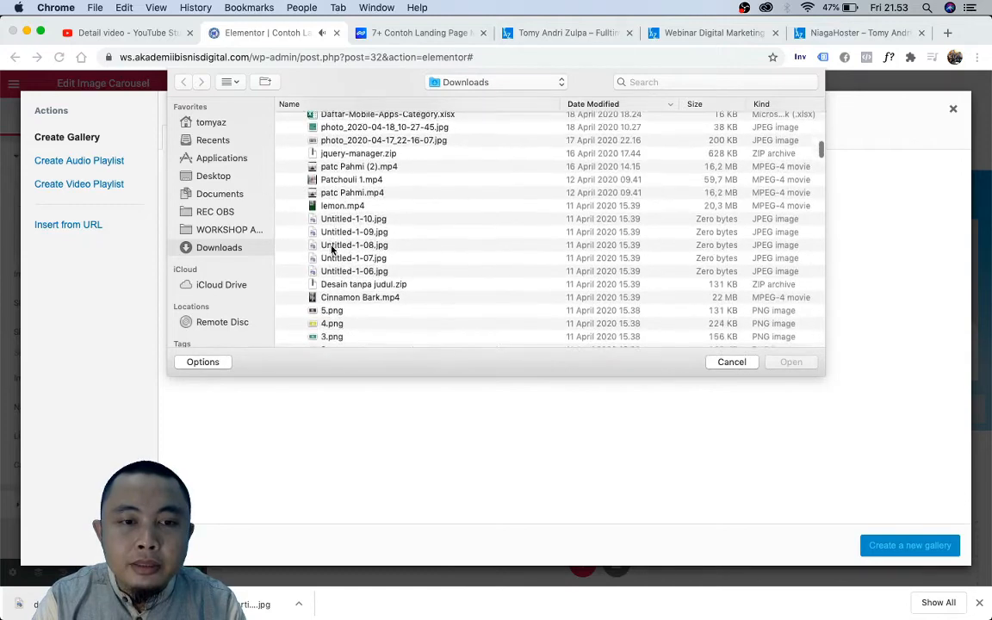
{"action": "scroll", "coordinate": [332, 250], "scroll_direction": "down", "scroll_amount": 1}
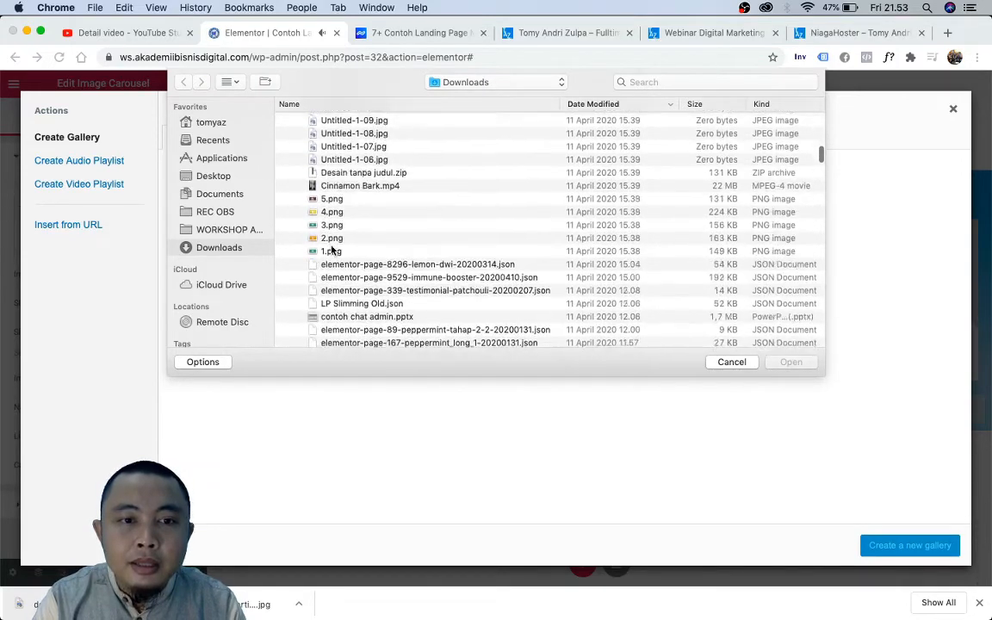
{"action": "scroll", "coordinate": [331, 250], "scroll_direction": "up", "scroll_amount": 6}
{"action": "scroll", "coordinate": [331, 249], "scroll_direction": "up", "scroll_amount": 3}
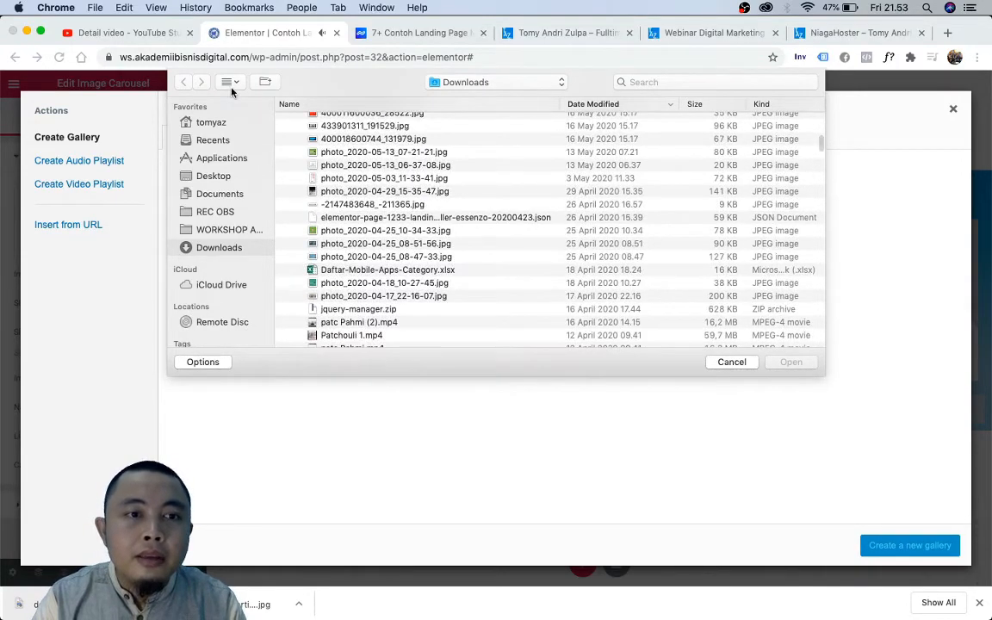
{"action": "left_click", "coordinate": [230, 82]}
{"action": "left_click", "coordinate": [243, 132]}
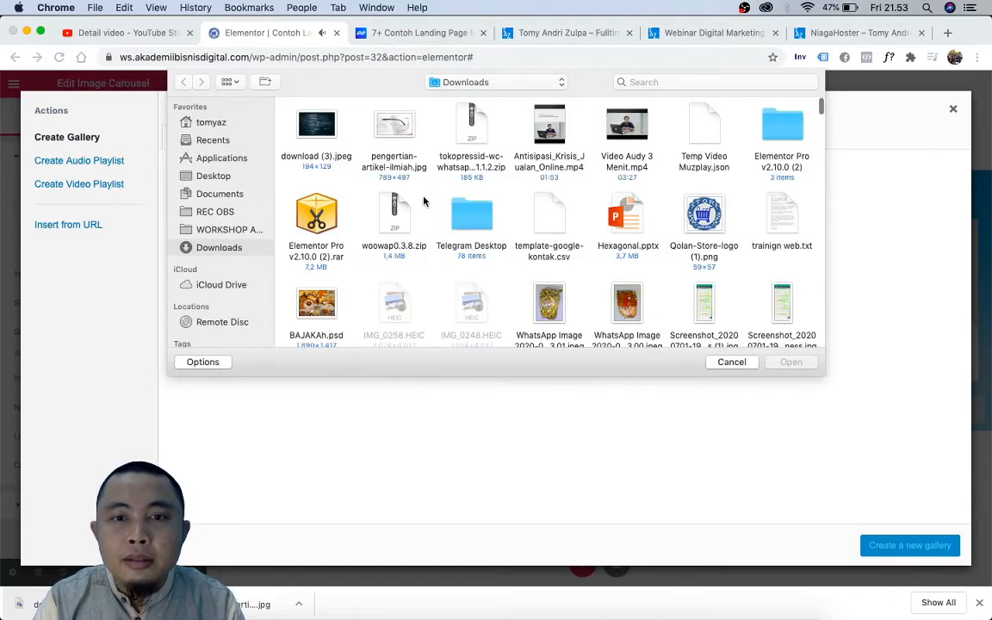
Step: Upload the nine consecutive chat screenshots from the Downloads folder, beginning with the 0701 screenshot marked (1)
{"action": "scroll", "coordinate": [424, 200], "scroll_direction": "down", "scroll_amount": 2}
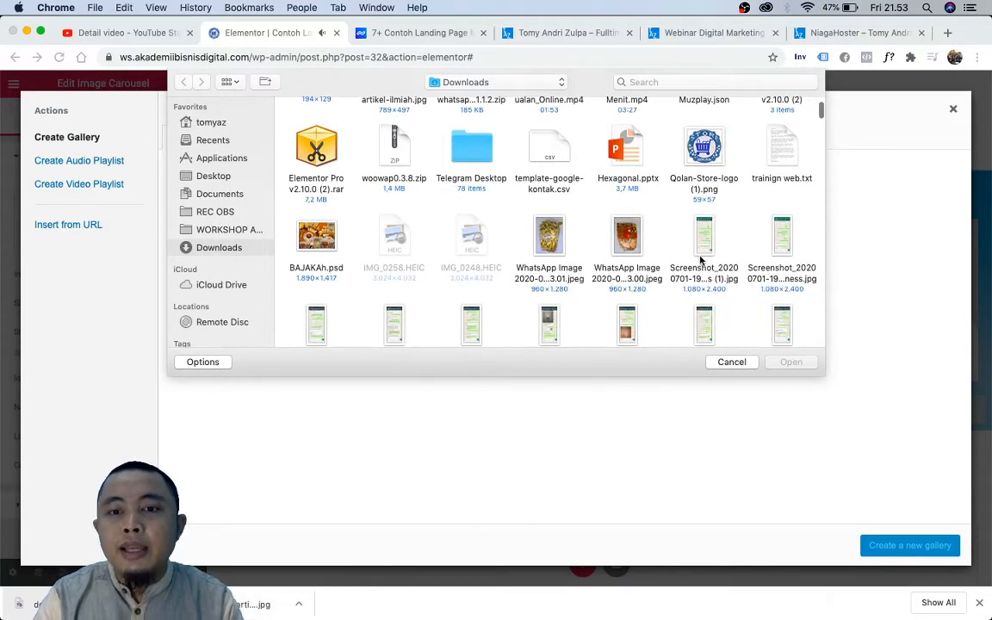
{"action": "left_click", "coordinate": [700, 260]}
{"action": "key", "text": "shift+Right"}
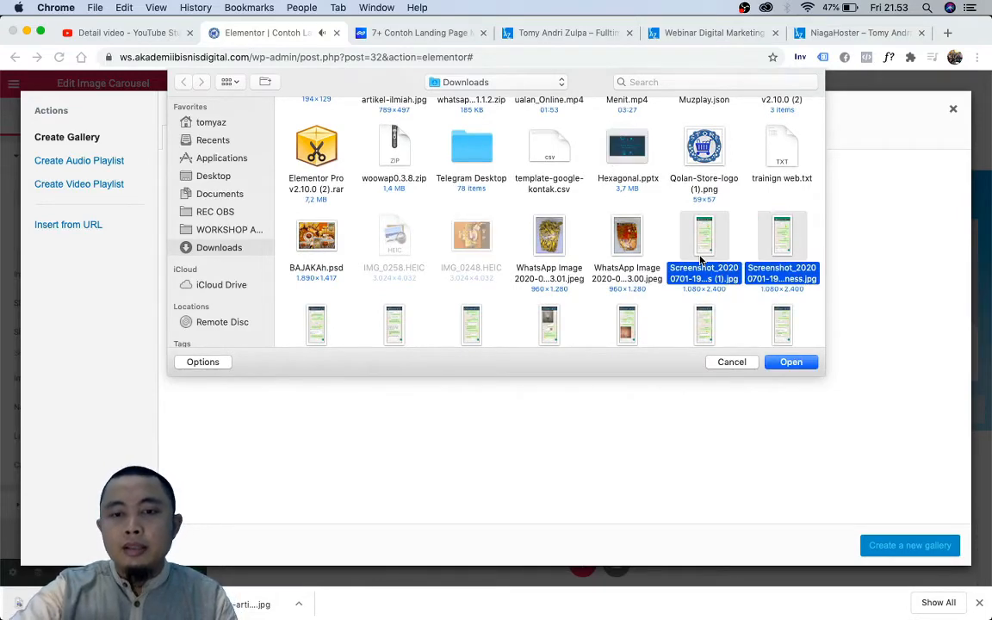
{"action": "key", "text": "shift+Down"}
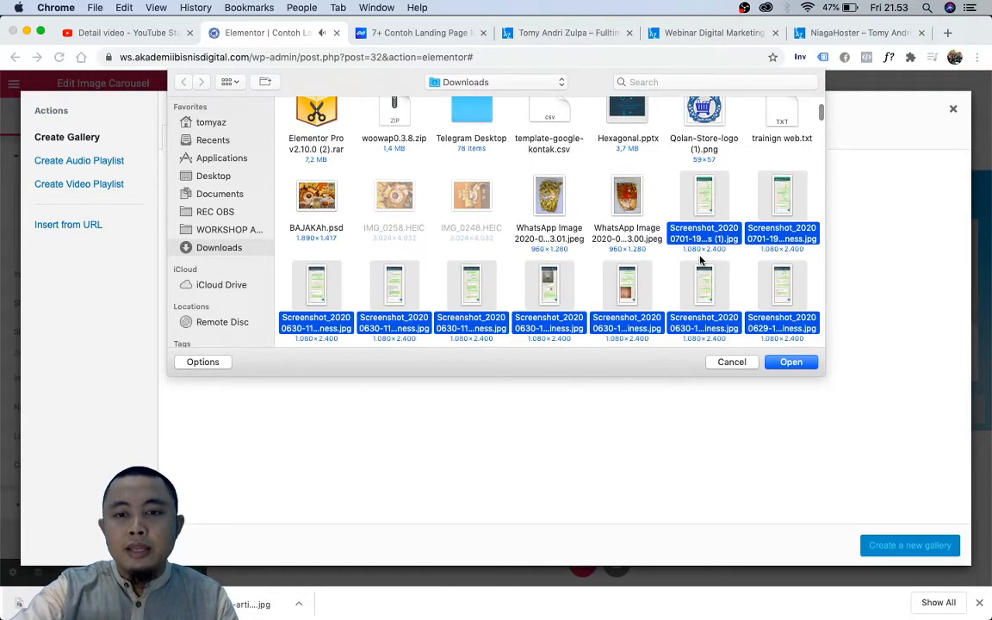
{"action": "key", "text": "Return"}
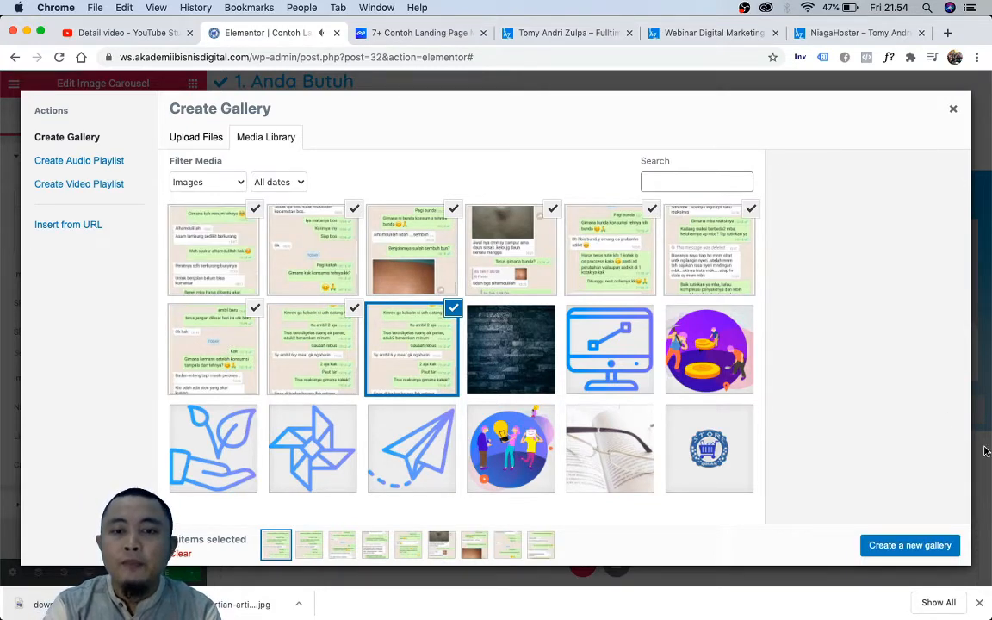
Step: Create a new gallery from the nine uploaded chat screenshots and insert it into the image carousel
{"action": "left_click", "coordinate": [928, 548]}
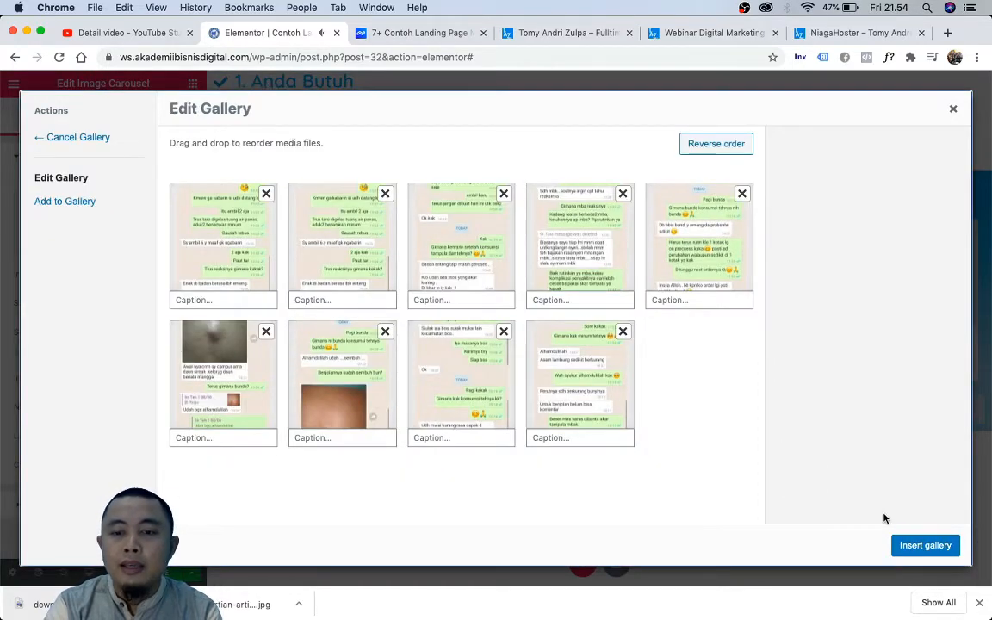
{"action": "left_click", "coordinate": [926, 545]}
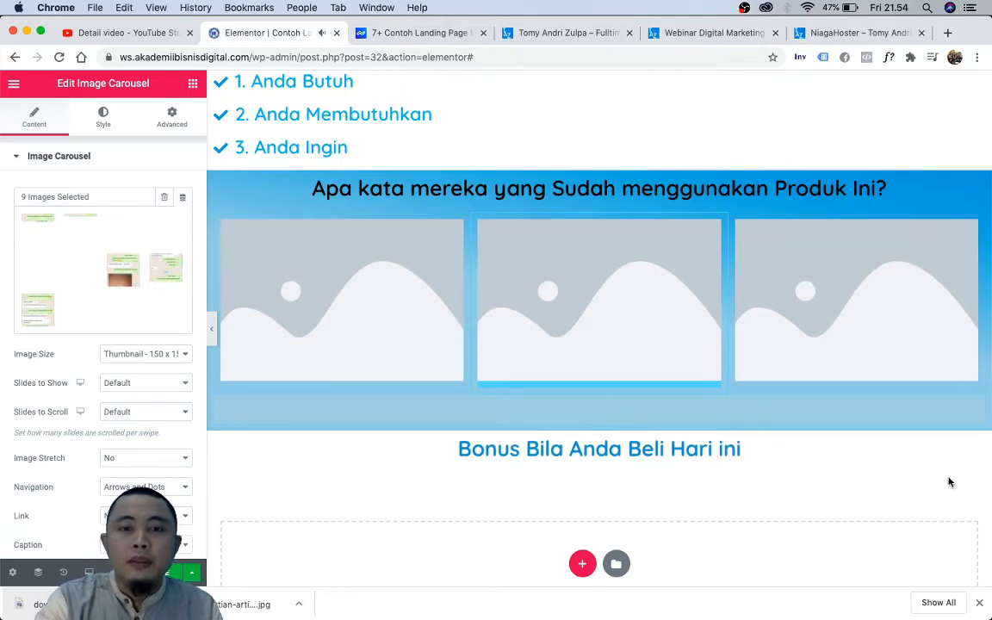
Step: Set the image size of the testimonial carousel to Full
{"action": "scroll", "coordinate": [762, 314], "scroll_direction": "up", "scroll_amount": 5}
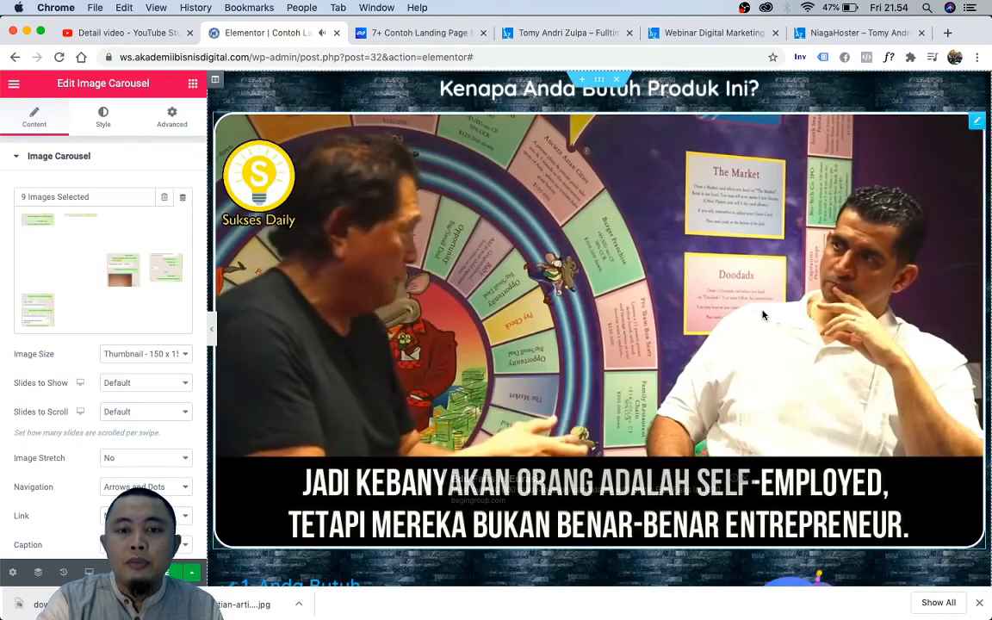
{"action": "scroll", "coordinate": [595, 293], "scroll_direction": "down", "scroll_amount": 10}
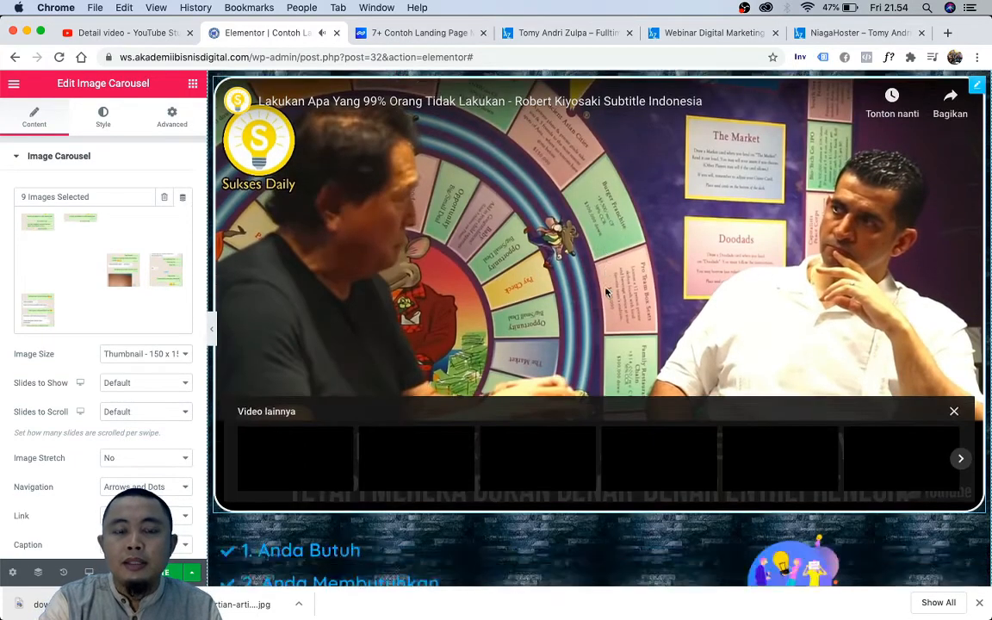
{"action": "scroll", "coordinate": [607, 293], "scroll_direction": "down", "scroll_amount": 3}
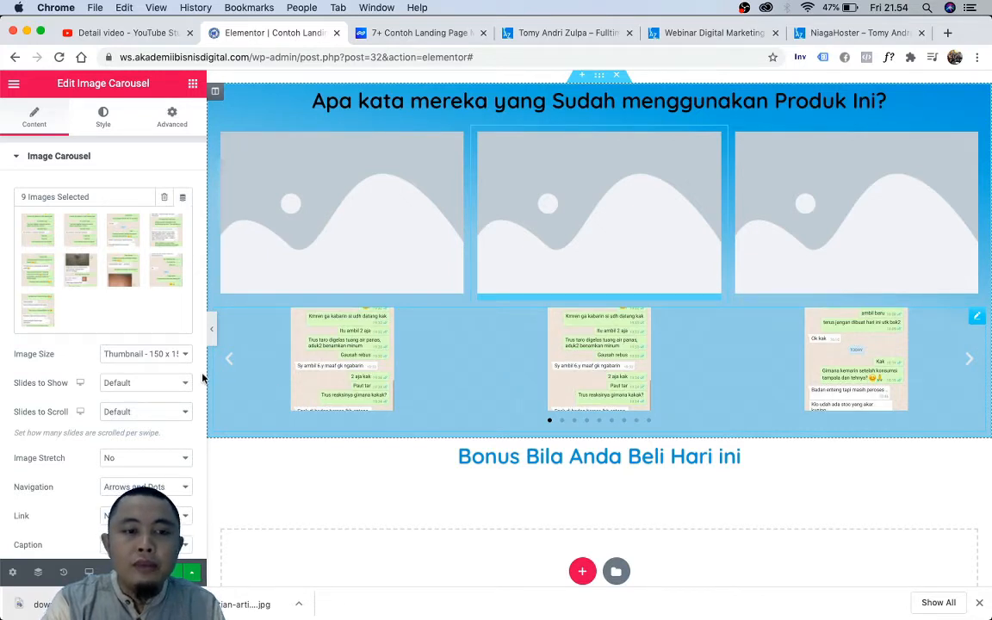
{"action": "left_click", "coordinate": [143, 356]}
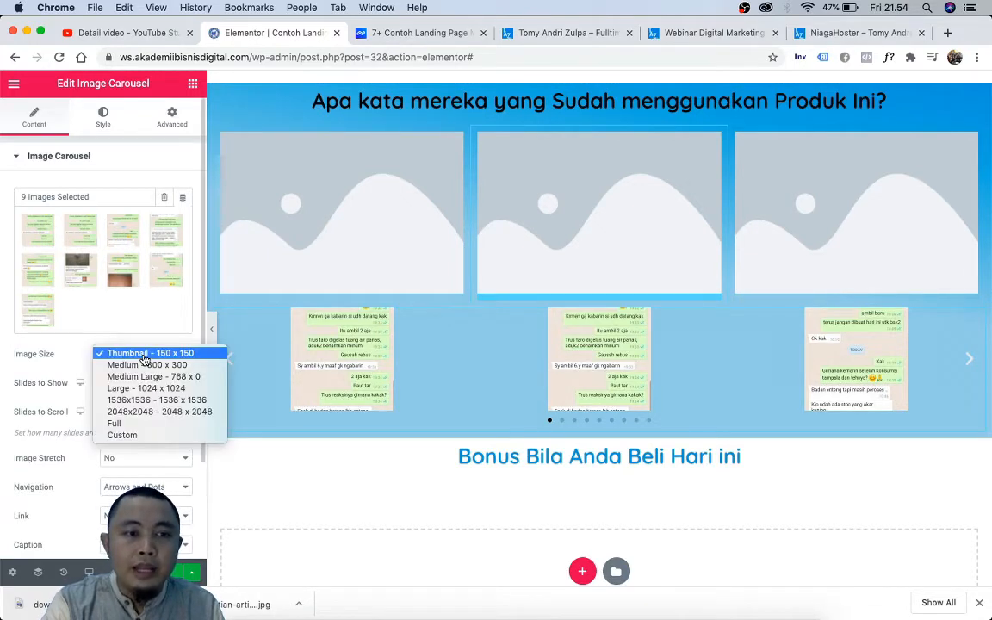
{"action": "left_click", "coordinate": [161, 423]}
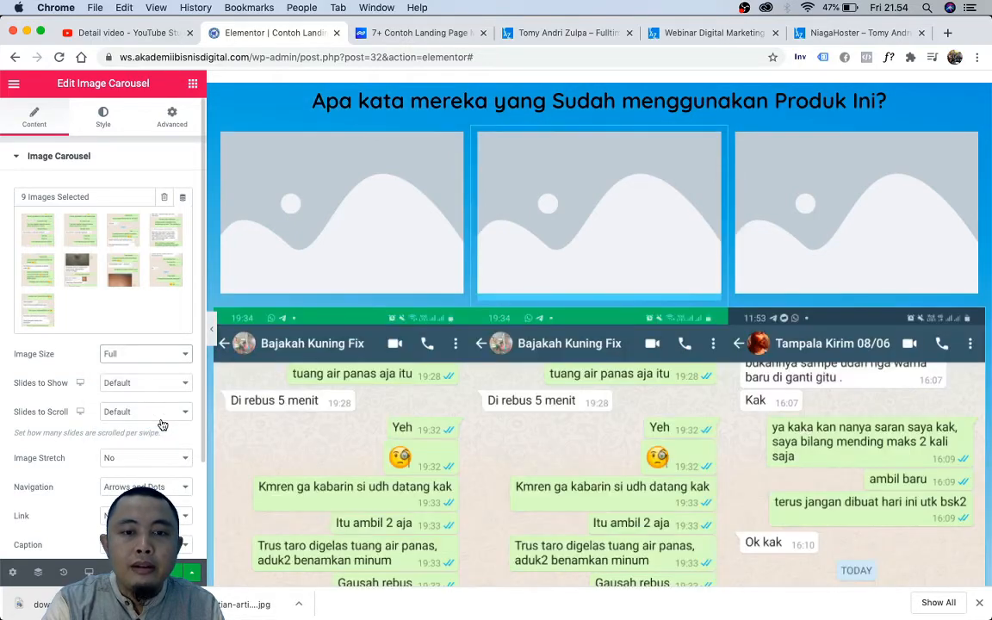
Step: Examine the full-size carousel from top to bottom, along with its remaining content settings
{"action": "scroll", "coordinate": [392, 470], "scroll_direction": "down", "scroll_amount": 5}
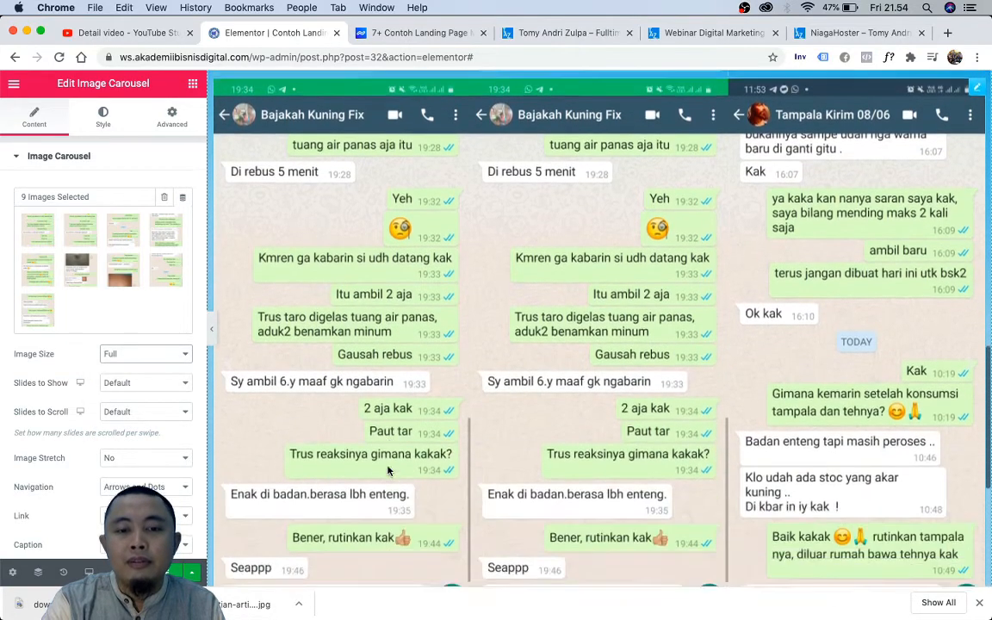
{"action": "scroll", "coordinate": [392, 470], "scroll_direction": "up", "scroll_amount": 2}
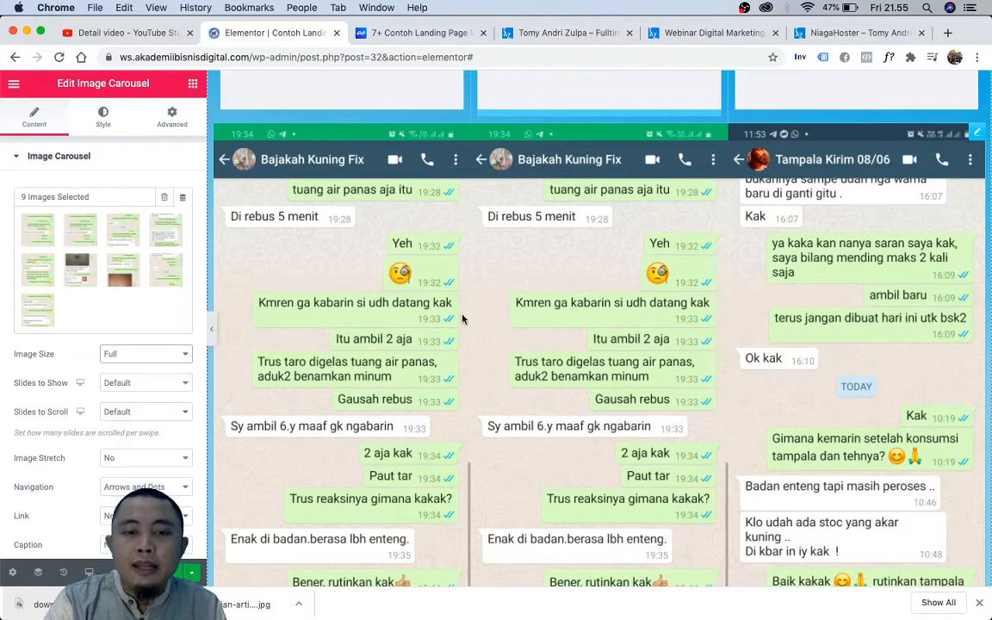
{"action": "scroll", "coordinate": [126, 371], "scroll_direction": "down", "scroll_amount": 3}
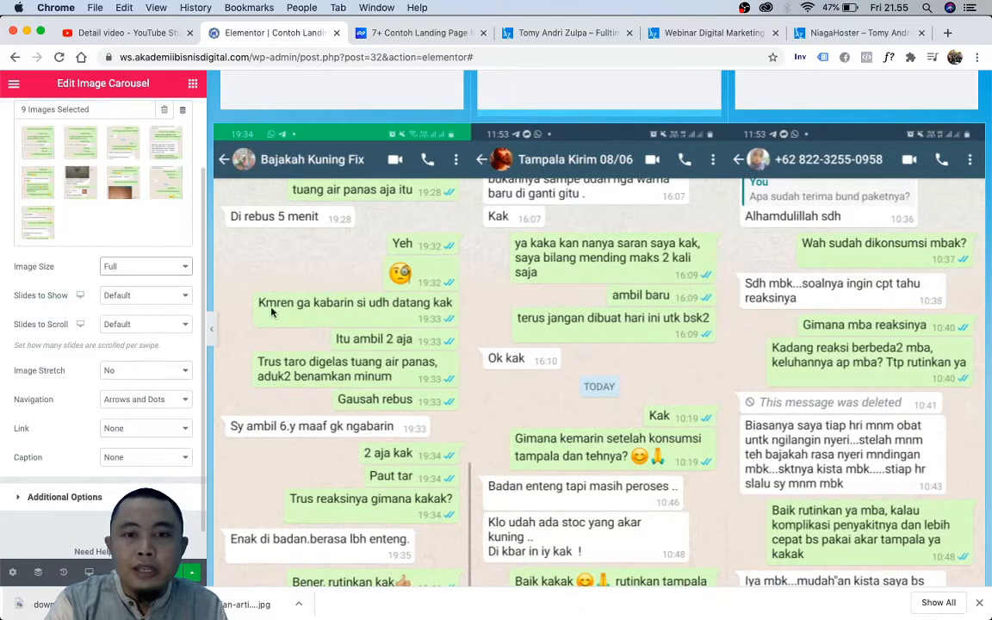
{"action": "scroll", "coordinate": [343, 330], "scroll_direction": "down", "scroll_amount": 4}
{"action": "scroll", "coordinate": [342, 330], "scroll_direction": "up", "scroll_amount": 2}
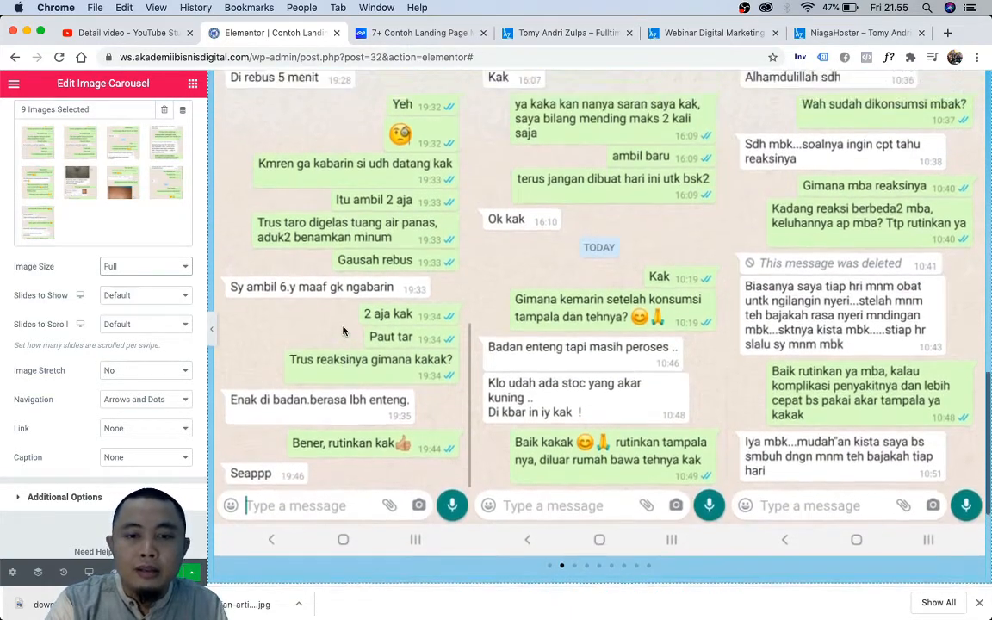
{"action": "scroll", "coordinate": [343, 330], "scroll_direction": "down", "scroll_amount": 2}
{"action": "scroll", "coordinate": [343, 330], "scroll_direction": "down", "scroll_amount": 1}
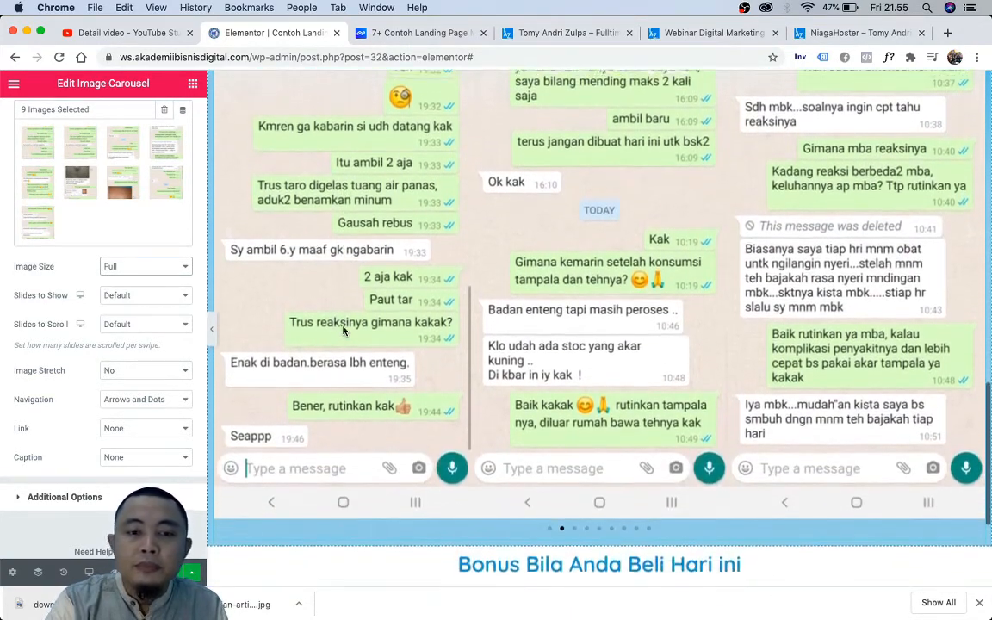
{"action": "scroll", "coordinate": [343, 330], "scroll_direction": "down", "scroll_amount": 1}
{"action": "scroll", "coordinate": [343, 330], "scroll_direction": "up", "scroll_amount": 6}
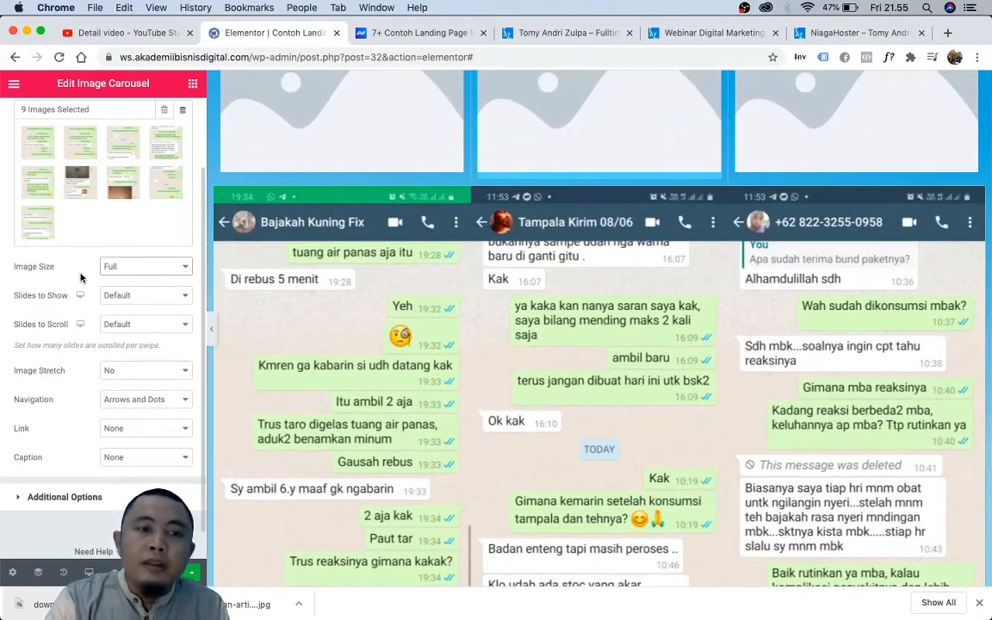
{"action": "scroll", "coordinate": [102, 278], "scroll_direction": "up", "scroll_amount": 2}
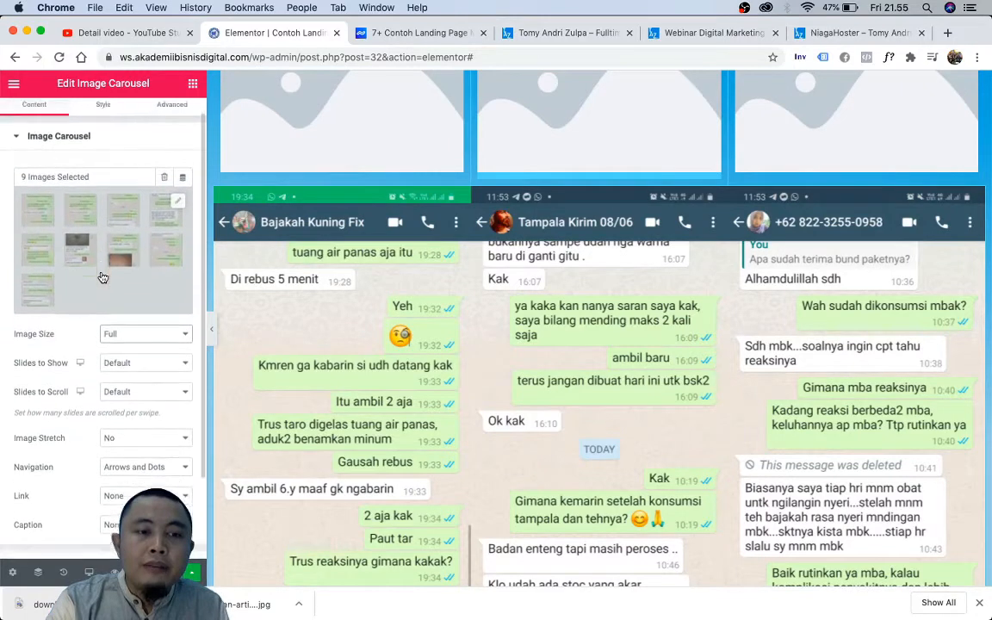
{"action": "scroll", "coordinate": [101, 277], "scroll_direction": "down", "scroll_amount": 2}
{"action": "scroll", "coordinate": [101, 277], "scroll_direction": "up", "scroll_amount": 3}
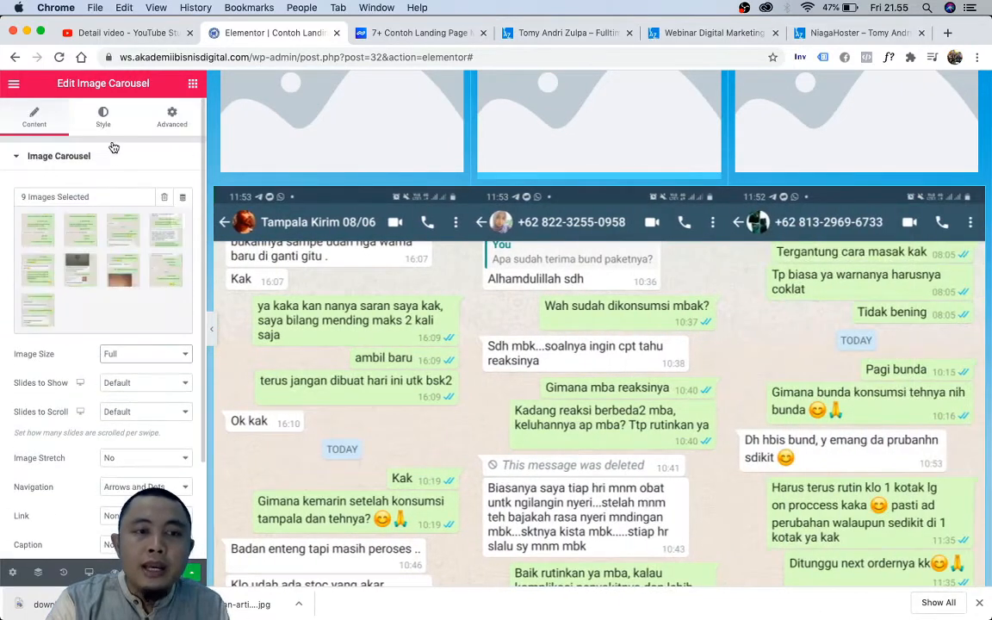
Step: Open the carousel's image style settings and set the border radius to 2 px on all corners
{"action": "left_click", "coordinate": [102, 114]}
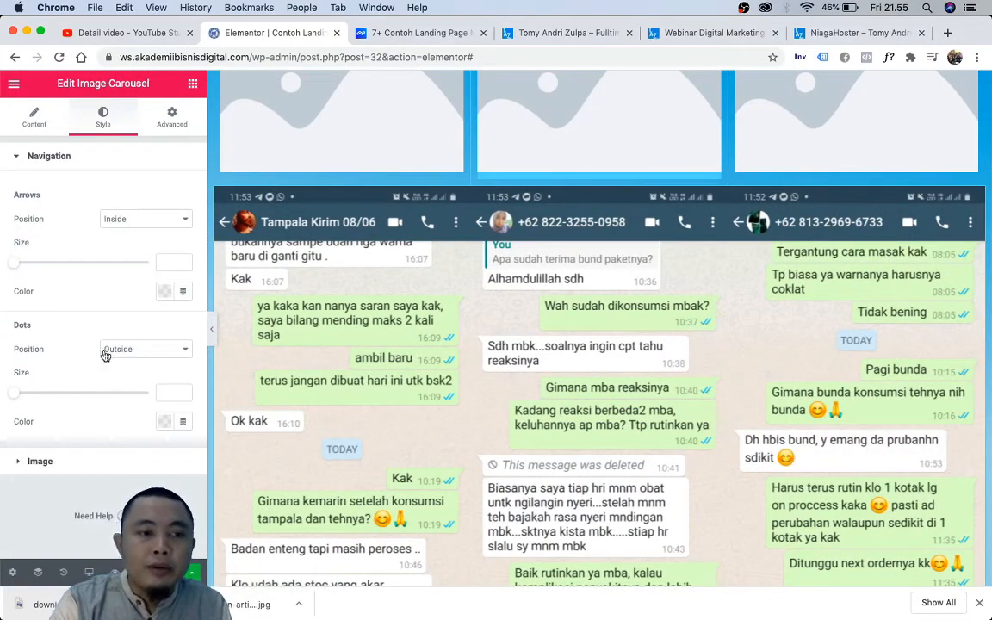
{"action": "left_click", "coordinate": [33, 464]}
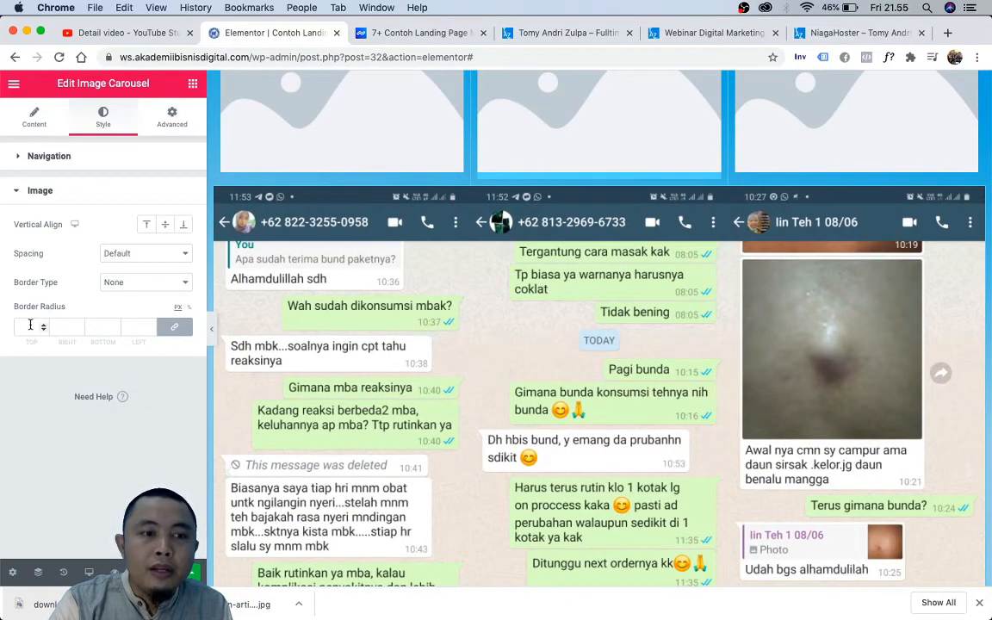
{"action": "key", "text": "Up"}
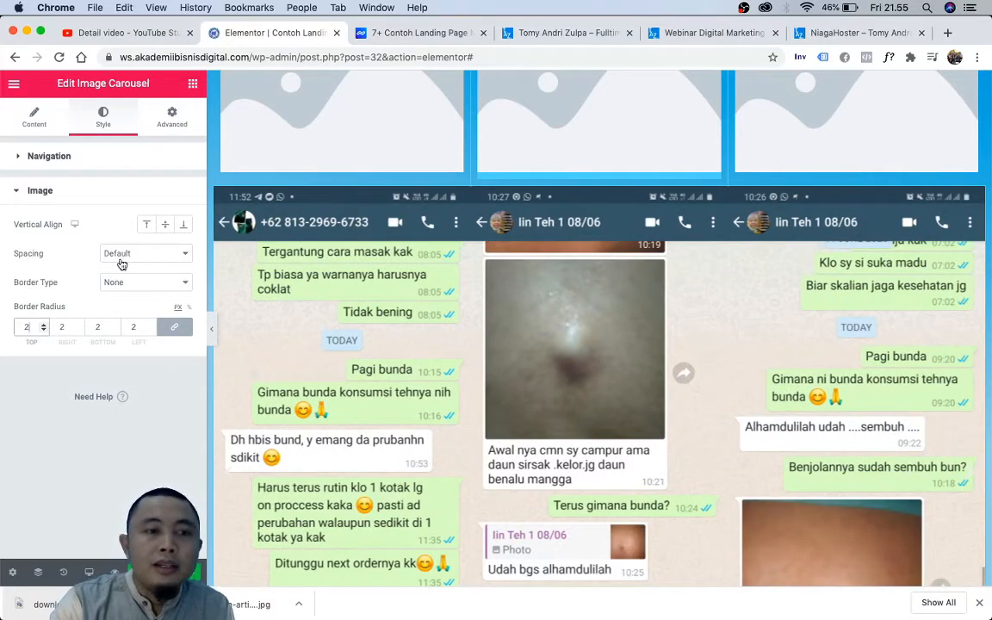
Step: Give the carousel images a Dotted border with a width of 3 on all sides
{"action": "left_click", "coordinate": [145, 283]}
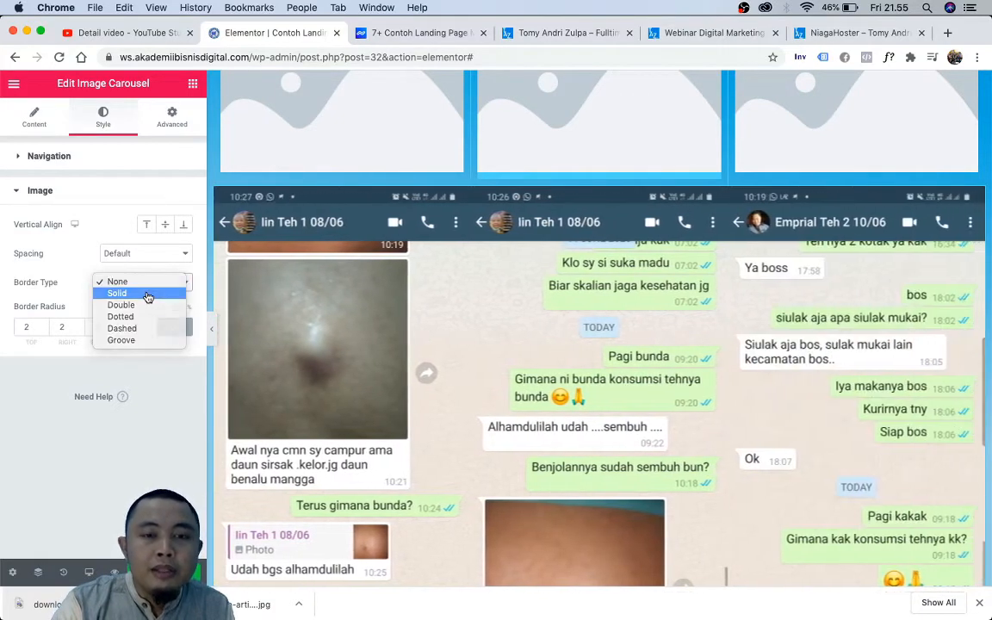
{"action": "left_click", "coordinate": [147, 294]}
{"action": "left_click", "coordinate": [142, 283]}
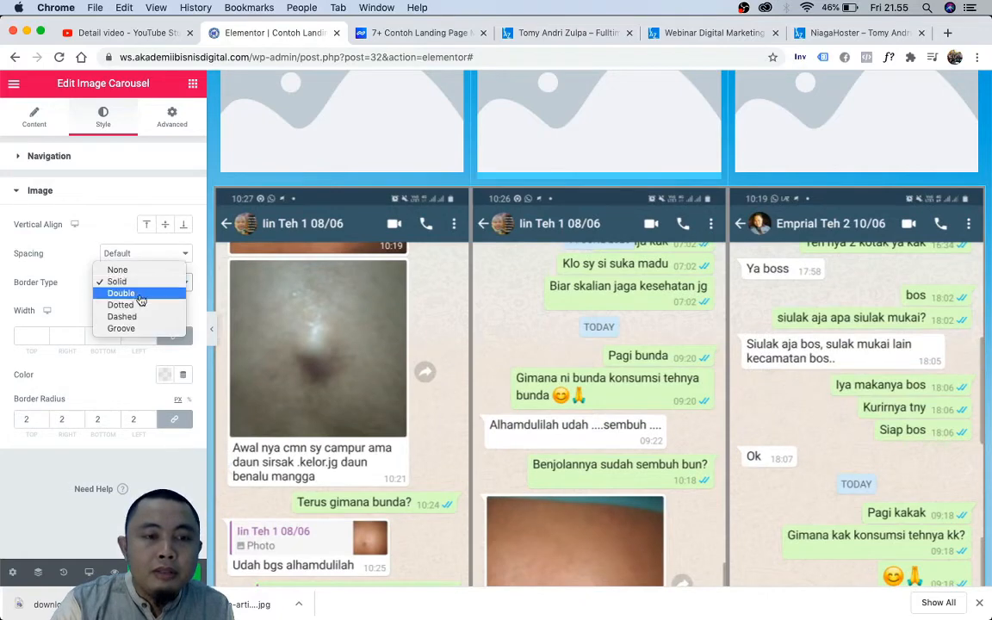
{"action": "left_click", "coordinate": [141, 306]}
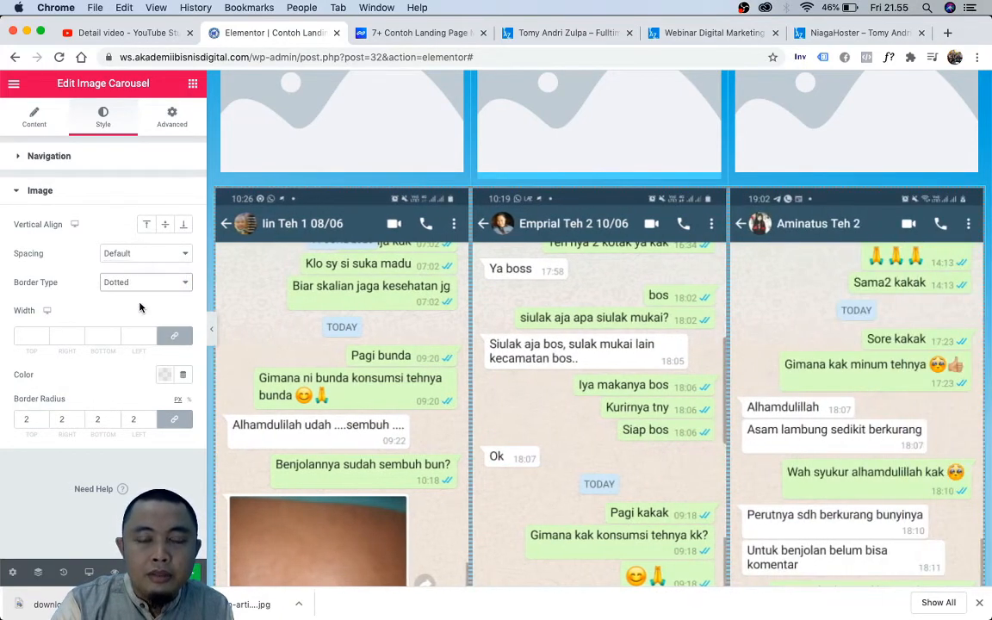
{"action": "left_click", "coordinate": [31, 336]}
{"action": "type", "text": "1"}
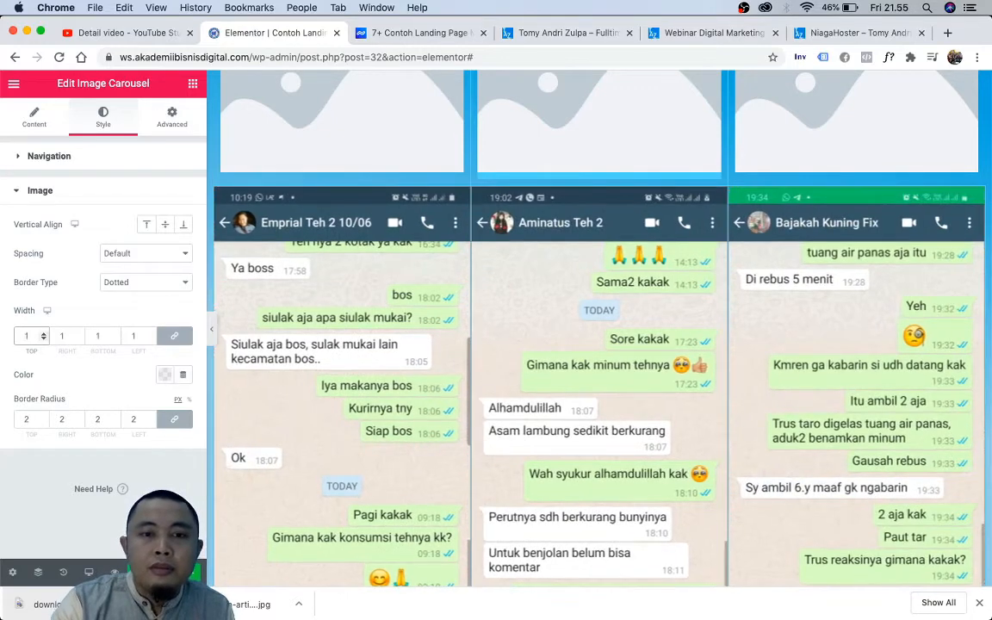
{"action": "key", "text": "Up"}
{"action": "key", "text": "Up"}
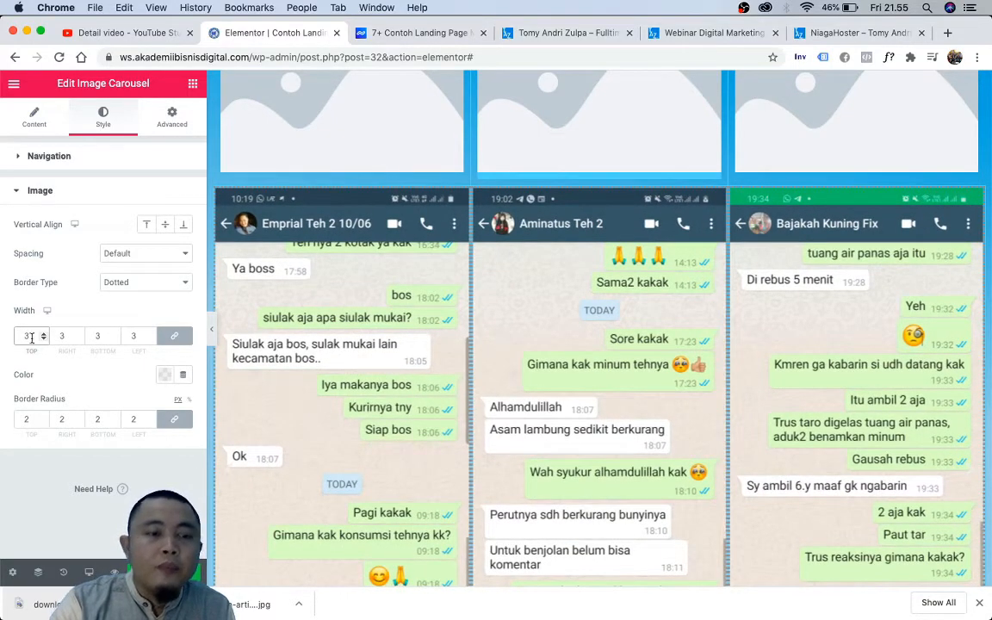
Step: Set the border radius of the carousel images to 30 px on all corners
{"action": "left_click", "coordinate": [31, 419]}
{"action": "key", "text": "BackSpace"}
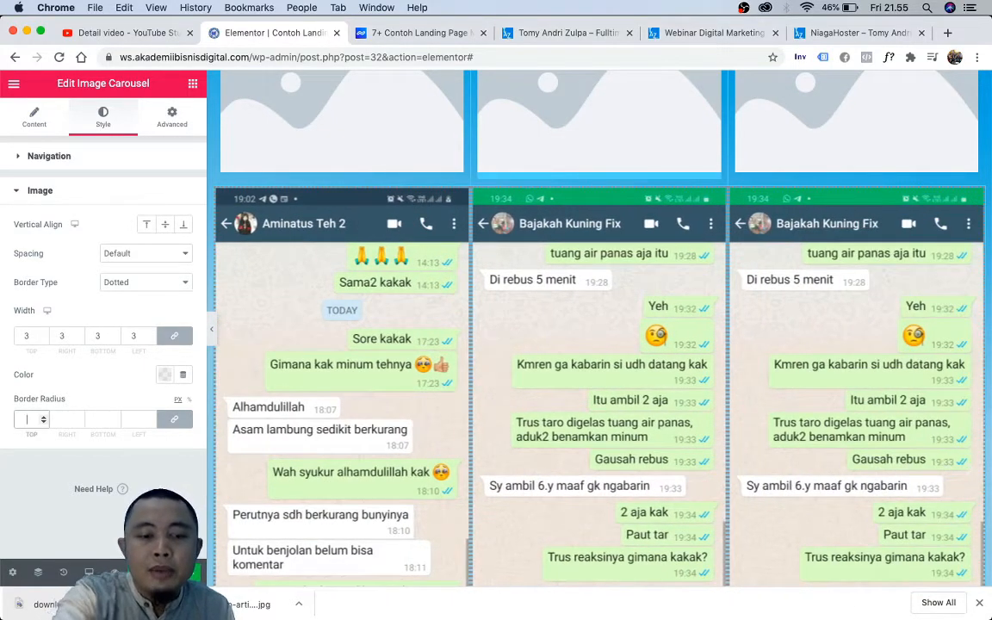
{"action": "type", "text": "30"}
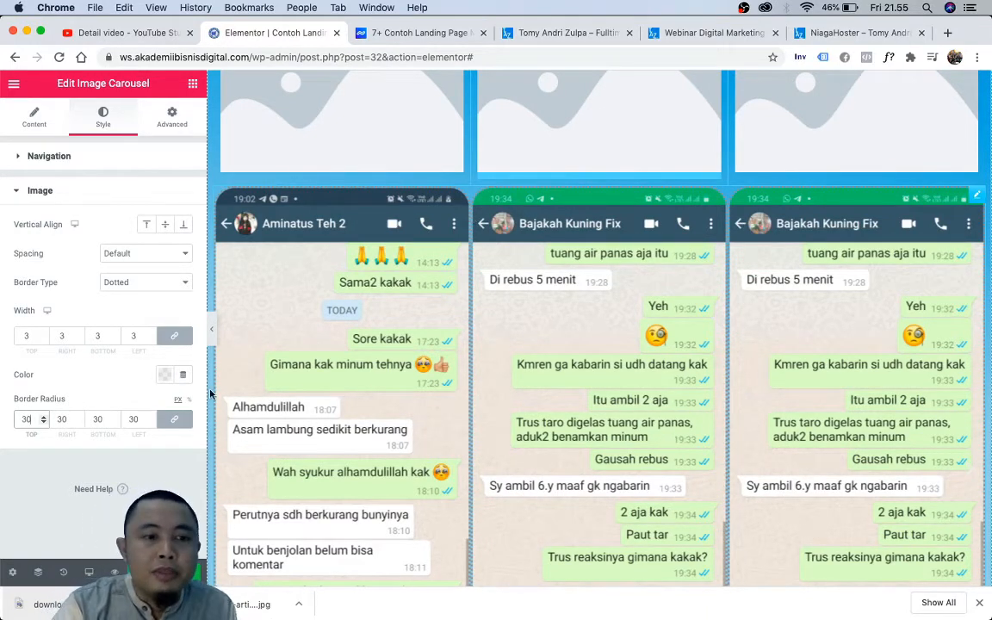
Step: Try white for the dotted border of the carousel images and settle on black (#000000)
{"action": "left_click", "coordinate": [164, 375]}
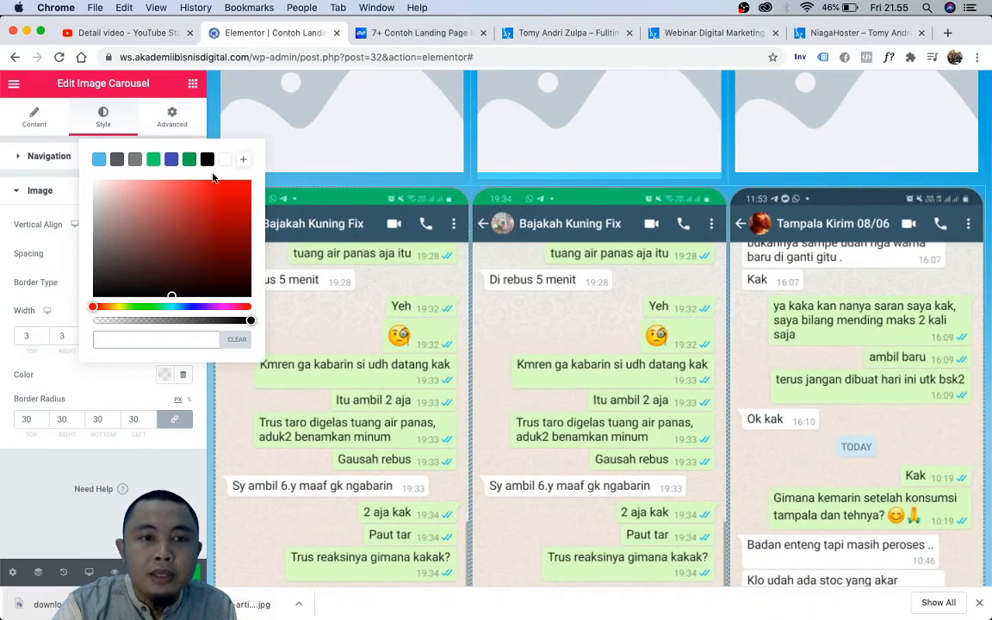
{"action": "left_click", "coordinate": [207, 159]}
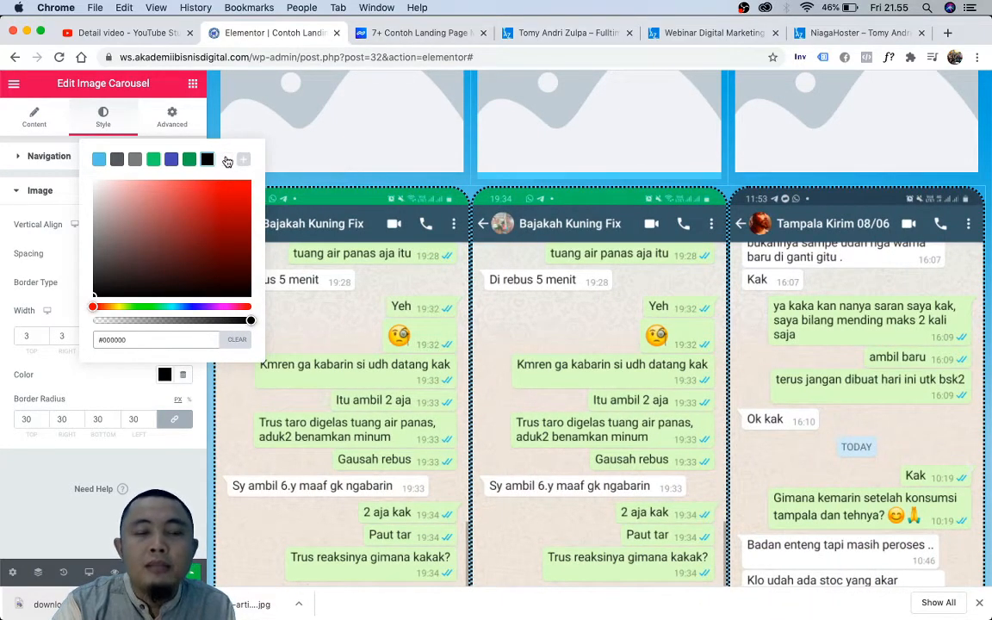
{"action": "left_click", "coordinate": [225, 160]}
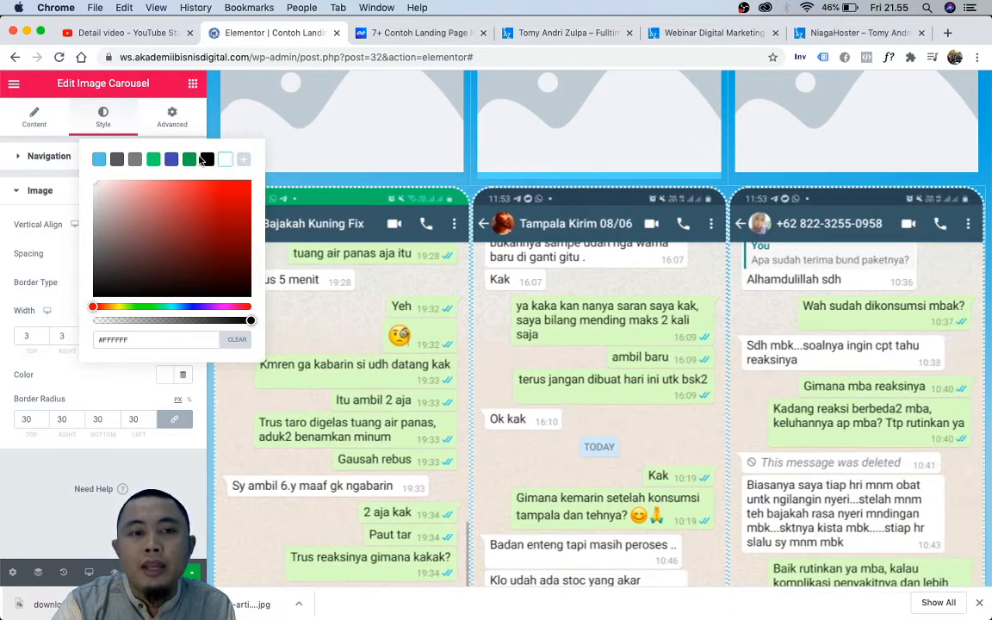
{"action": "left_click", "coordinate": [207, 160]}
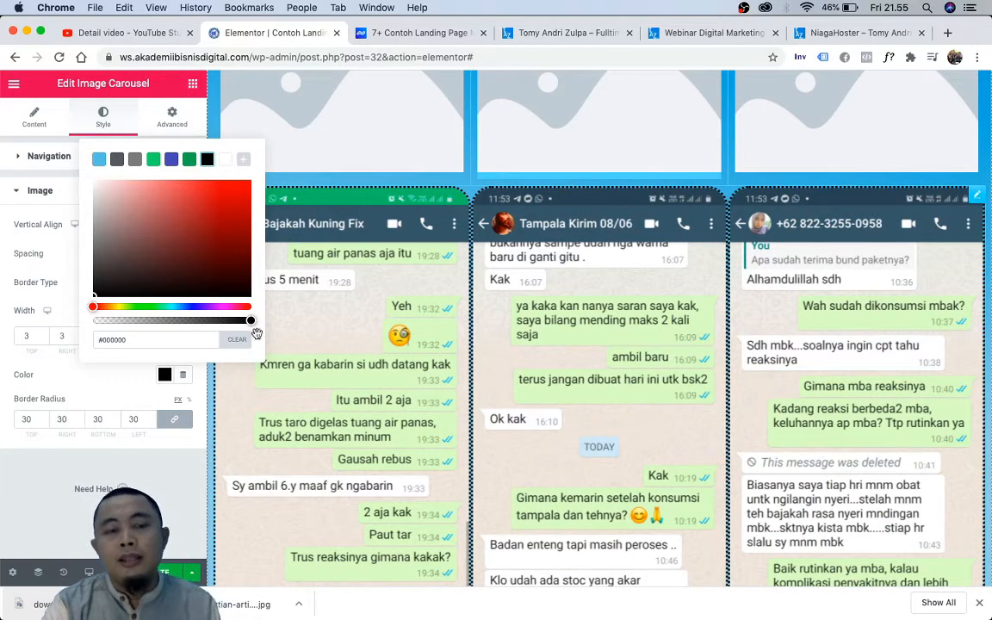
{"action": "left_click", "coordinate": [123, 396]}
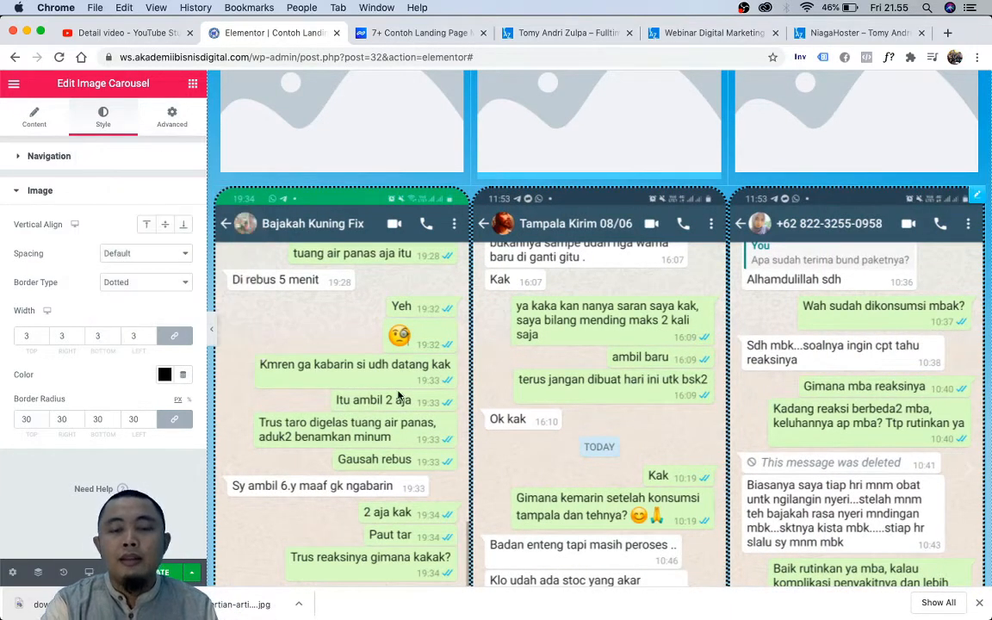
Step: Review the page layout from the video section through the testimonial carousel down to the bonus section
{"action": "scroll", "coordinate": [398, 394], "scroll_direction": "down", "scroll_amount": 5}
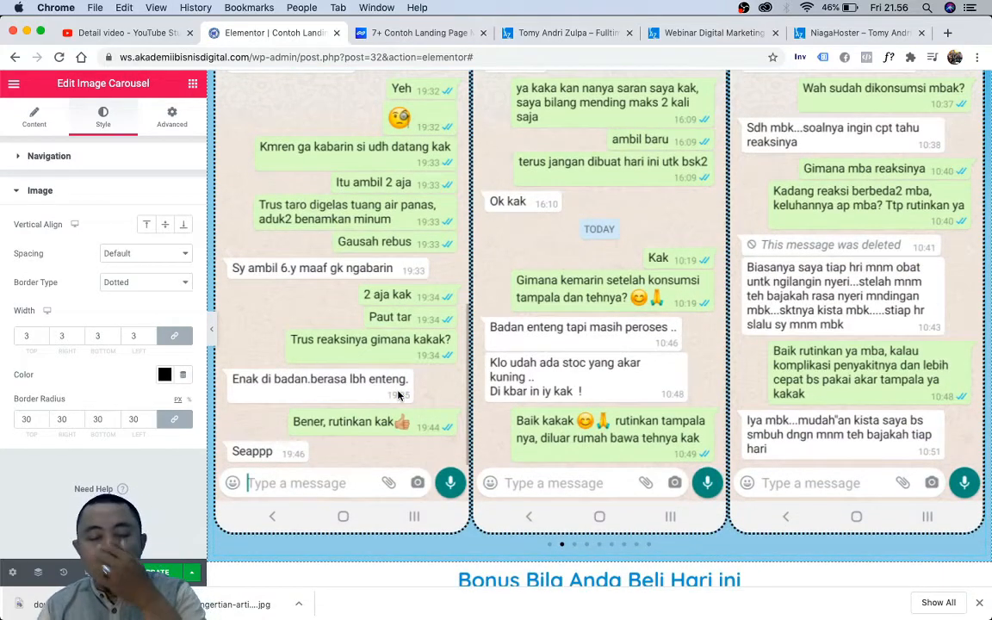
{"action": "scroll", "coordinate": [472, 405], "scroll_direction": "down", "scroll_amount": 10}
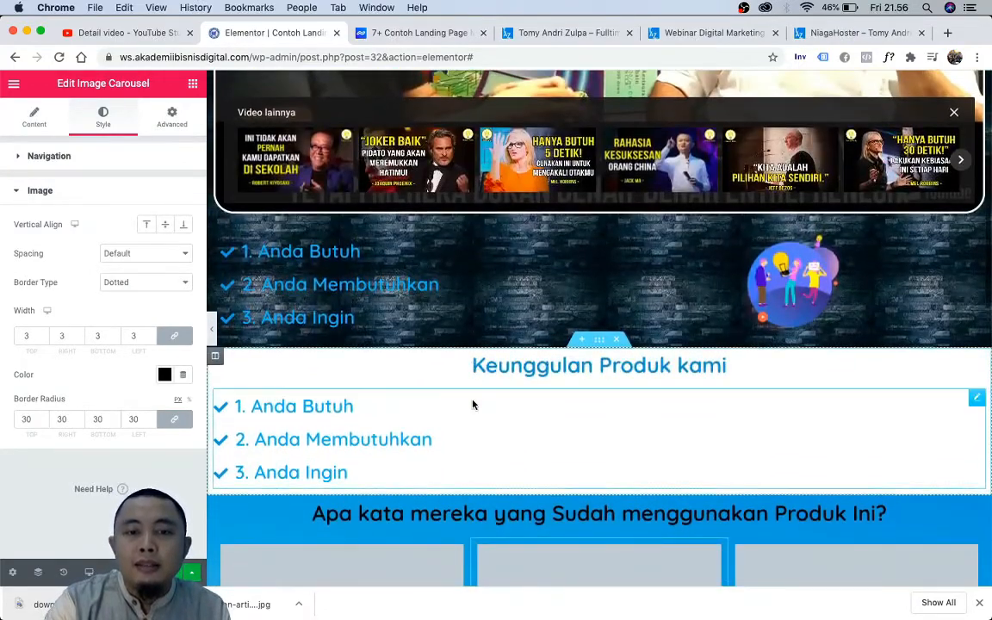
{"action": "scroll", "coordinate": [472, 405], "scroll_direction": "up", "scroll_amount": 4}
{"action": "scroll", "coordinate": [512, 245], "scroll_direction": "down", "scroll_amount": 6}
{"action": "scroll", "coordinate": [512, 244], "scroll_direction": "down", "scroll_amount": 2}
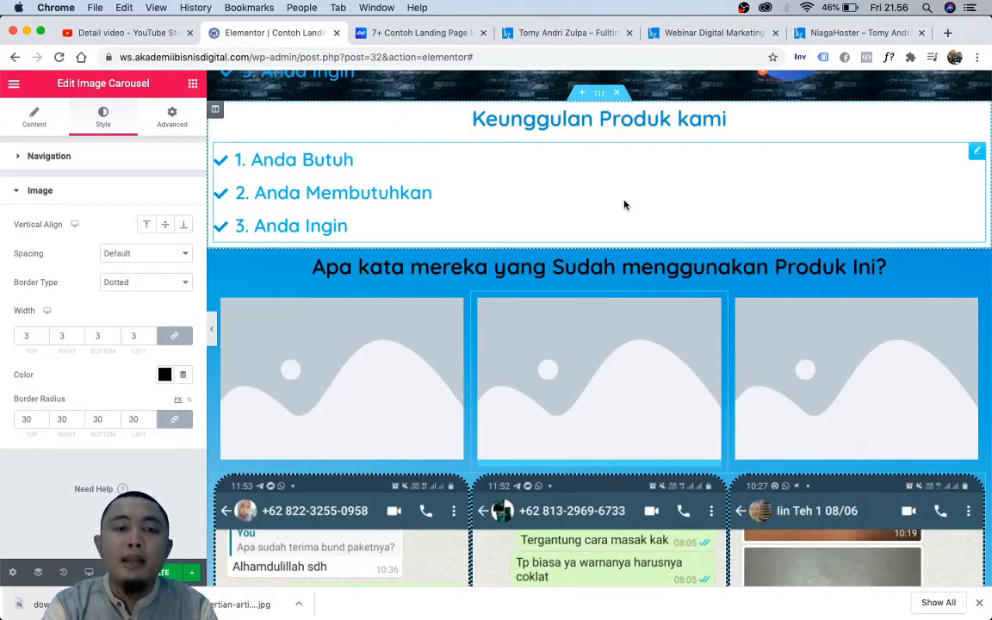
{"action": "scroll", "coordinate": [625, 205], "scroll_direction": "down", "scroll_amount": 2}
{"action": "scroll", "coordinate": [626, 205], "scroll_direction": "up", "scroll_amount": 2}
{"action": "scroll", "coordinate": [625, 205], "scroll_direction": "down", "scroll_amount": 4}
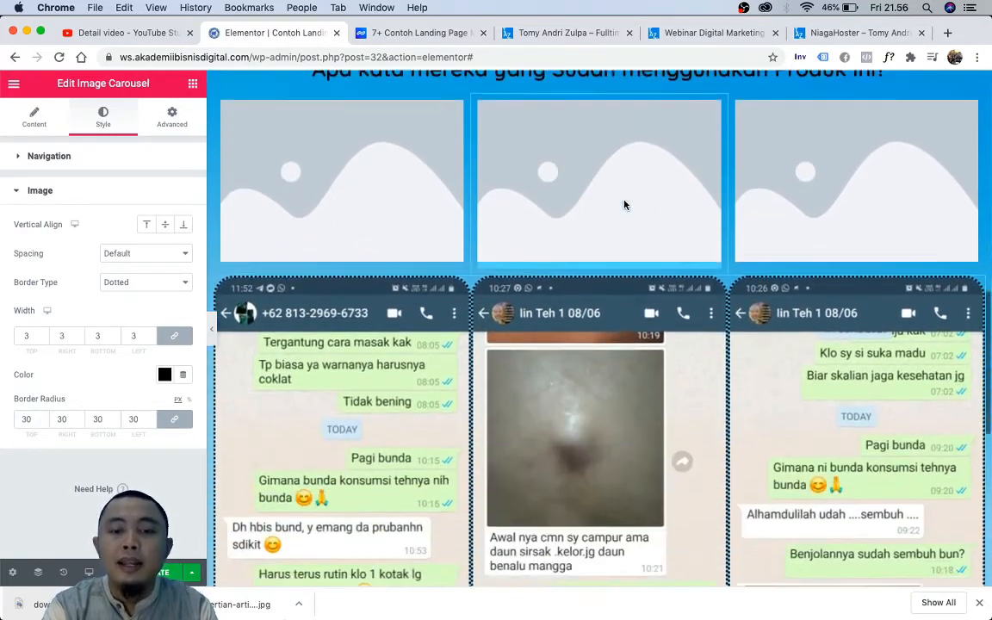
{"action": "scroll", "coordinate": [626, 205], "scroll_direction": "down", "scroll_amount": 10}
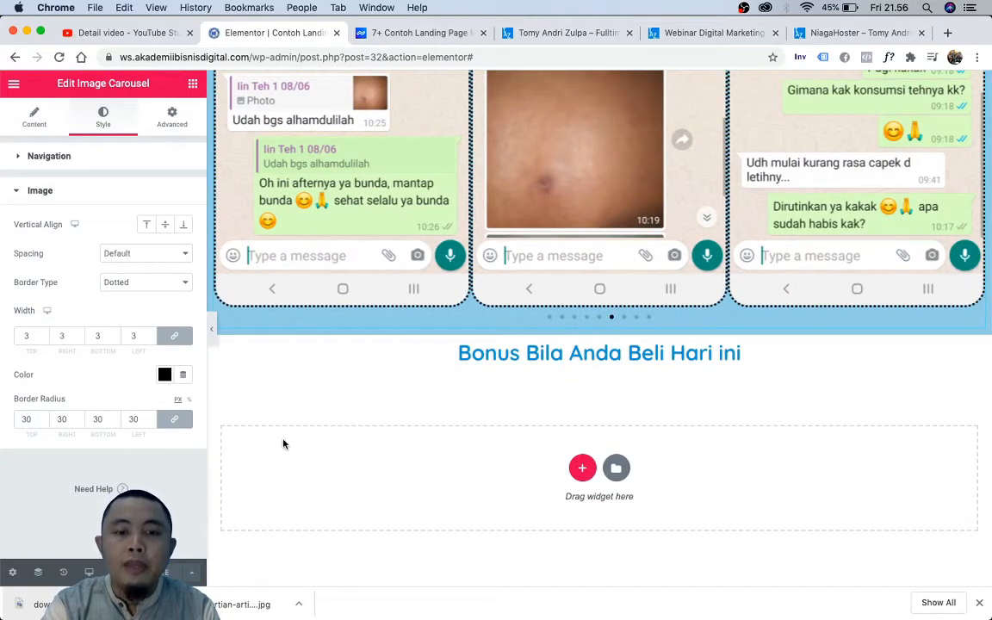
Step: Add an Image Box widget directly below the "Bonus Bila Anda Beli Hari ini" heading
{"action": "left_click", "coordinate": [192, 85]}
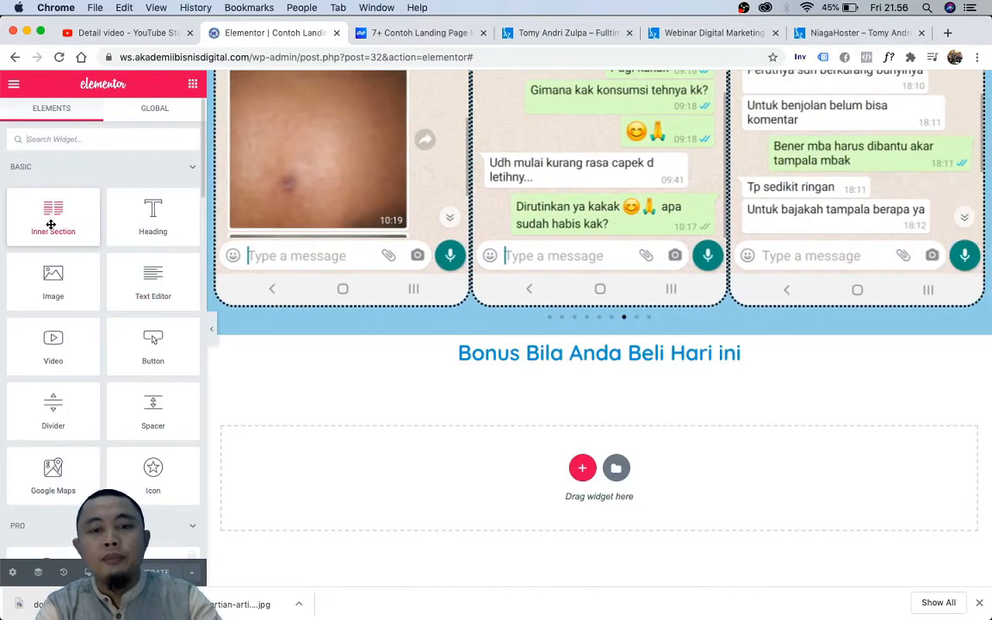
{"action": "scroll", "coordinate": [77, 385], "scroll_direction": "down", "scroll_amount": 5}
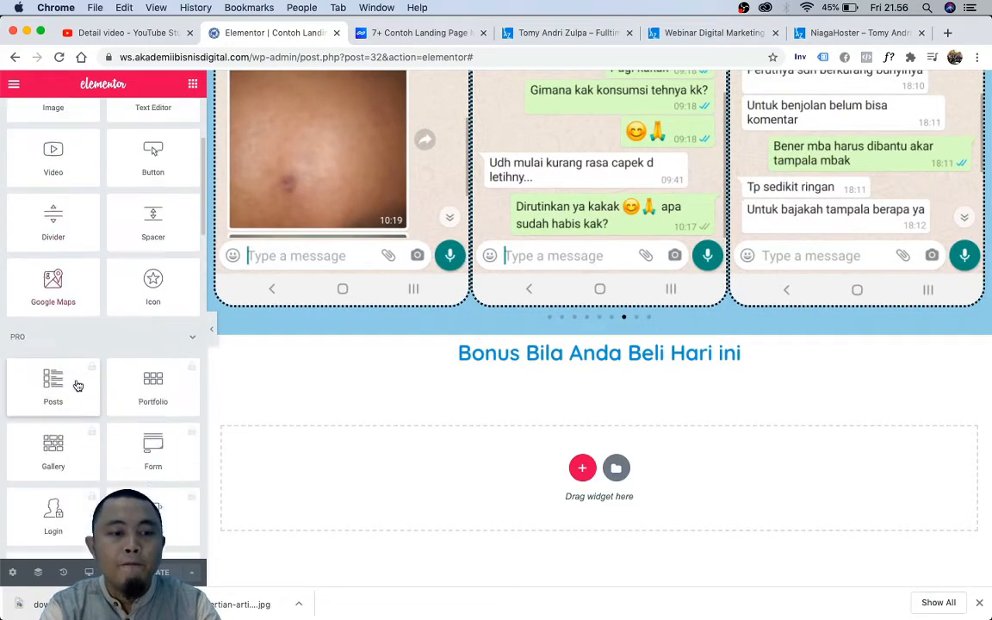
{"action": "scroll", "coordinate": [77, 385], "scroll_direction": "down", "scroll_amount": 8}
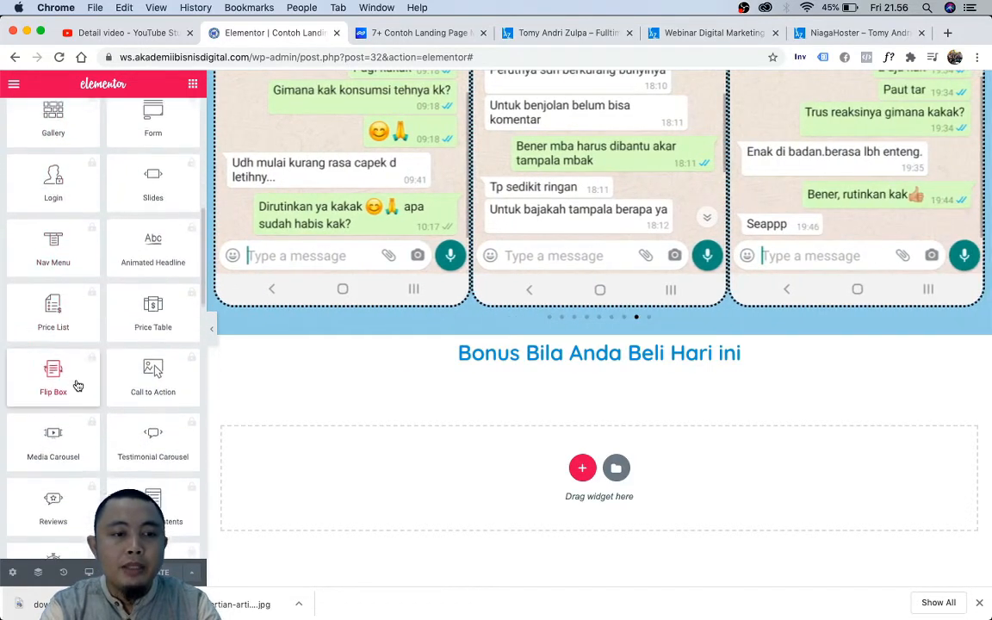
{"action": "scroll", "coordinate": [77, 383], "scroll_direction": "down", "scroll_amount": 3}
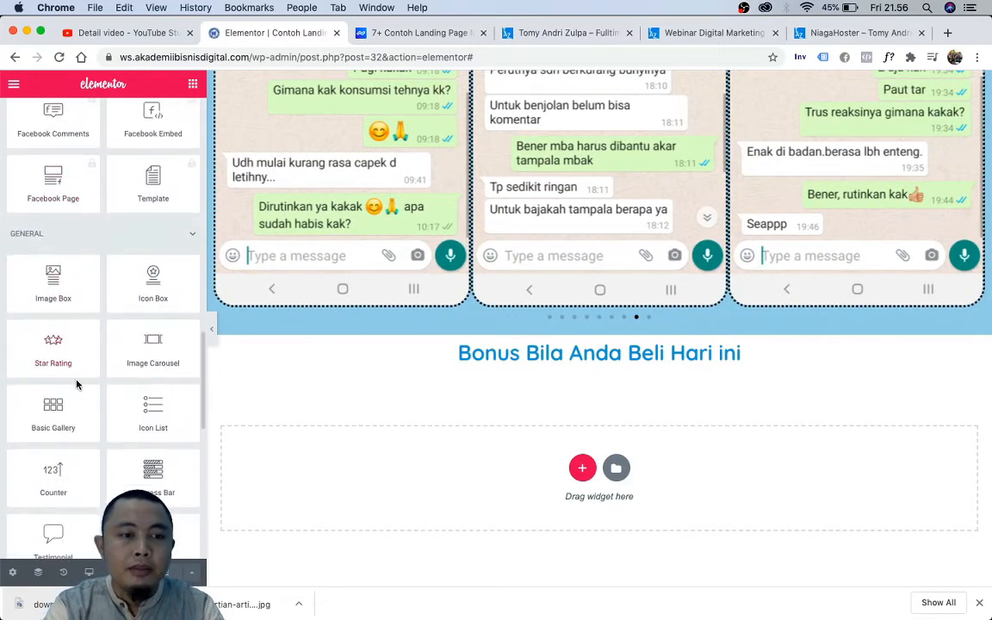
{"action": "left_click_drag", "start_coordinate": [54, 297], "coordinate": [565, 360]}
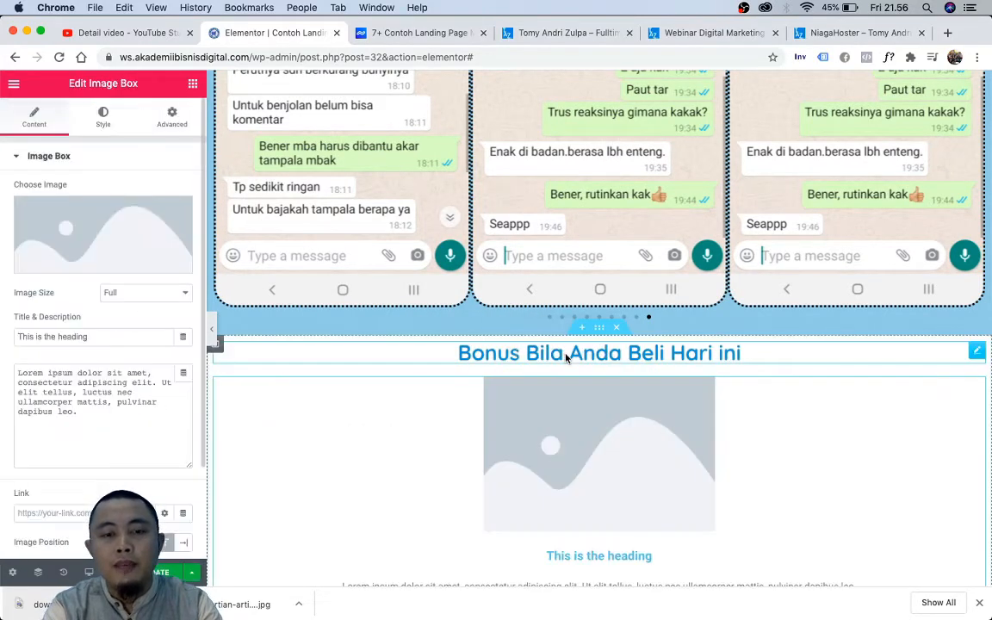
Step: Use the monitor icon icon-G_S.4.png from the media library as the image box's picture
{"action": "left_click", "coordinate": [118, 266]}
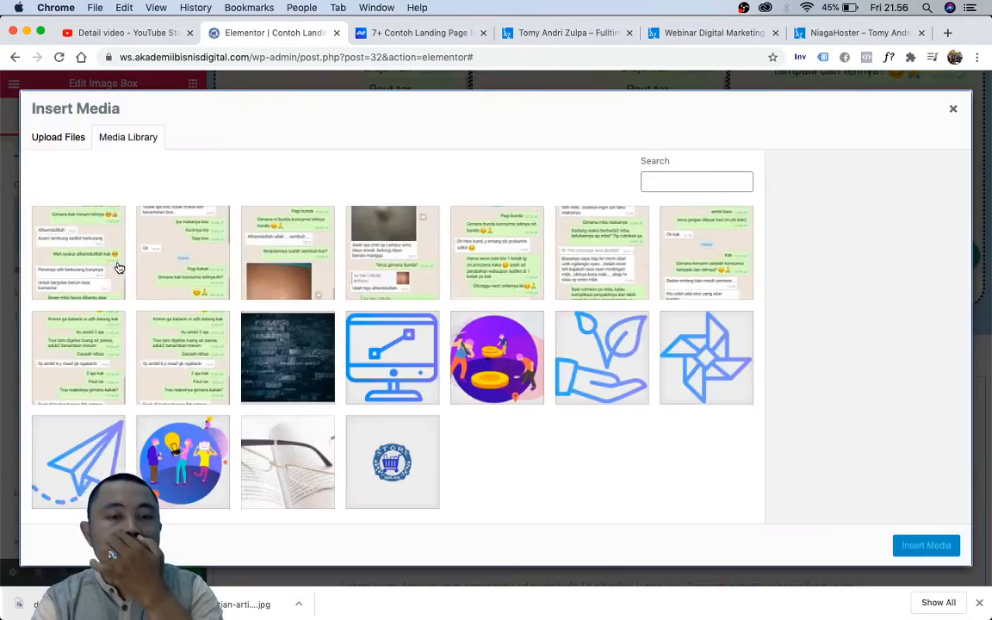
{"action": "left_click", "coordinate": [396, 384]}
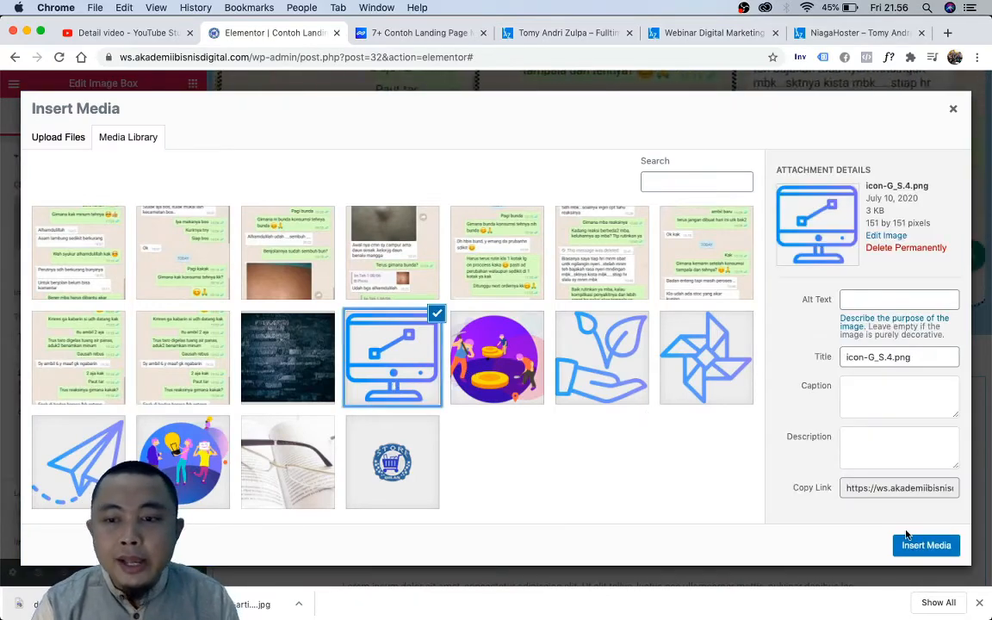
{"action": "left_click", "coordinate": [924, 547]}
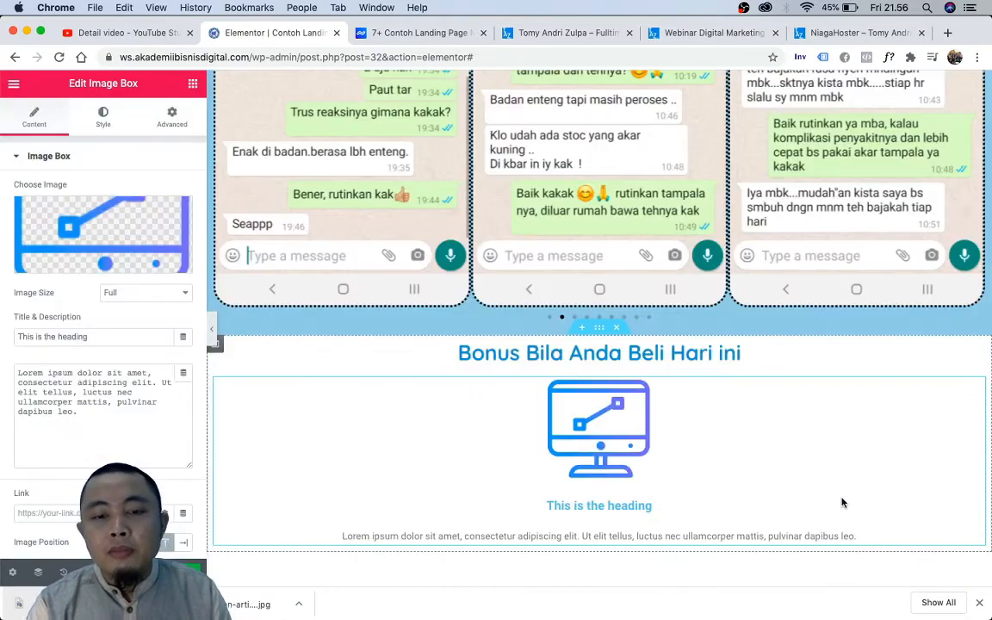
Step: Change the image box's title to "Bonus E-Book Spesial"
{"action": "left_click", "coordinate": [129, 337]}
{"action": "triple_click", "coordinate": [129, 337]}
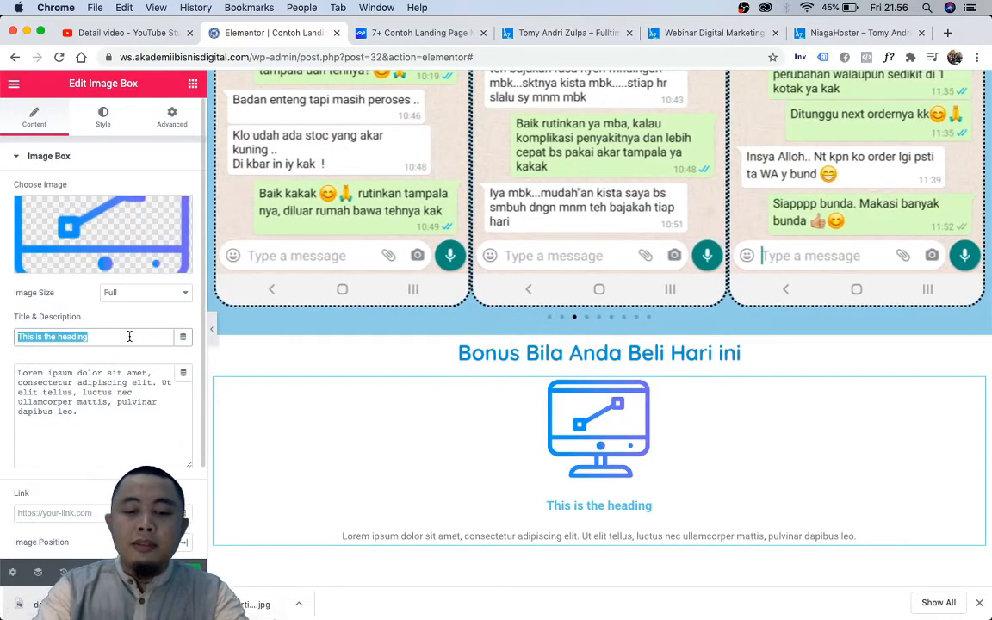
{"action": "type", "text": "Bonus"}
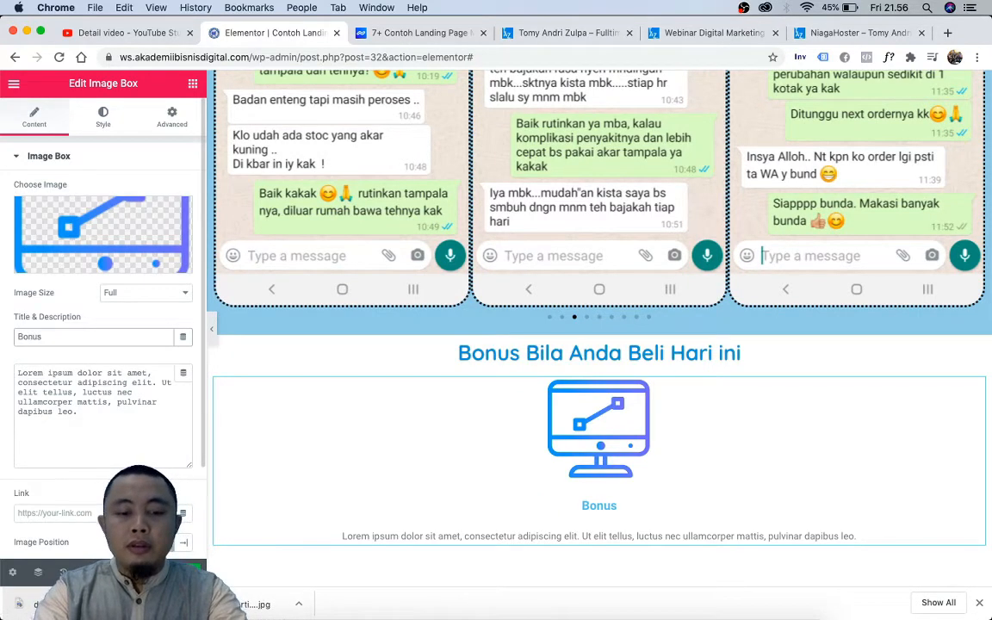
{"action": "type", "text": " E-Boo"}
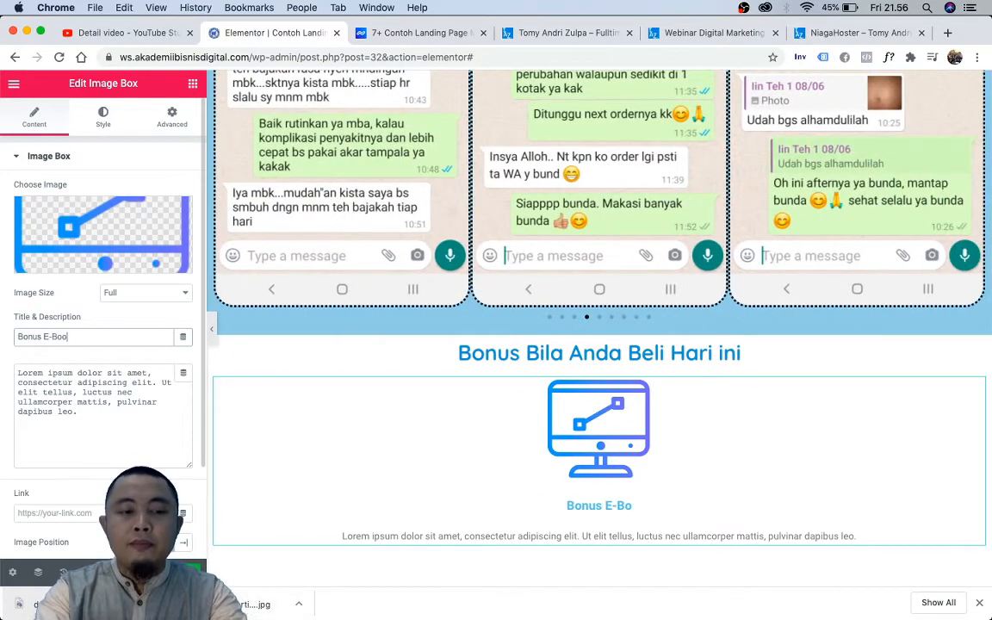
{"action": "type", "text": "k Spesial"}
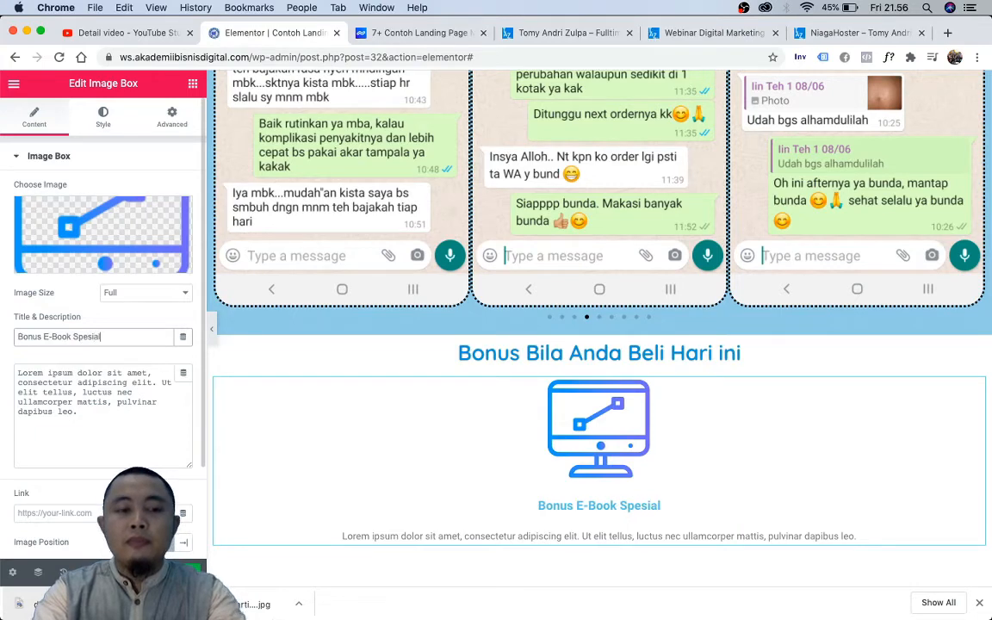
Step: Replace the image box's placeholder description with "ebook Khusus untuk Anda"
{"action": "left_click", "coordinate": [110, 427]}
{"action": "key", "text": "super+a"}
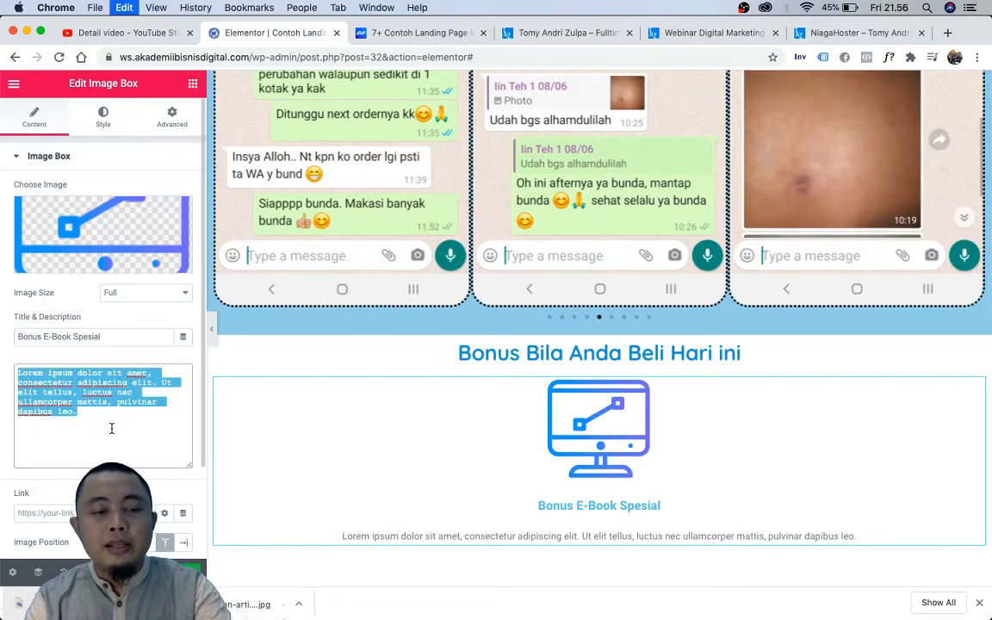
{"action": "type", "text": "ebook Khusus"}
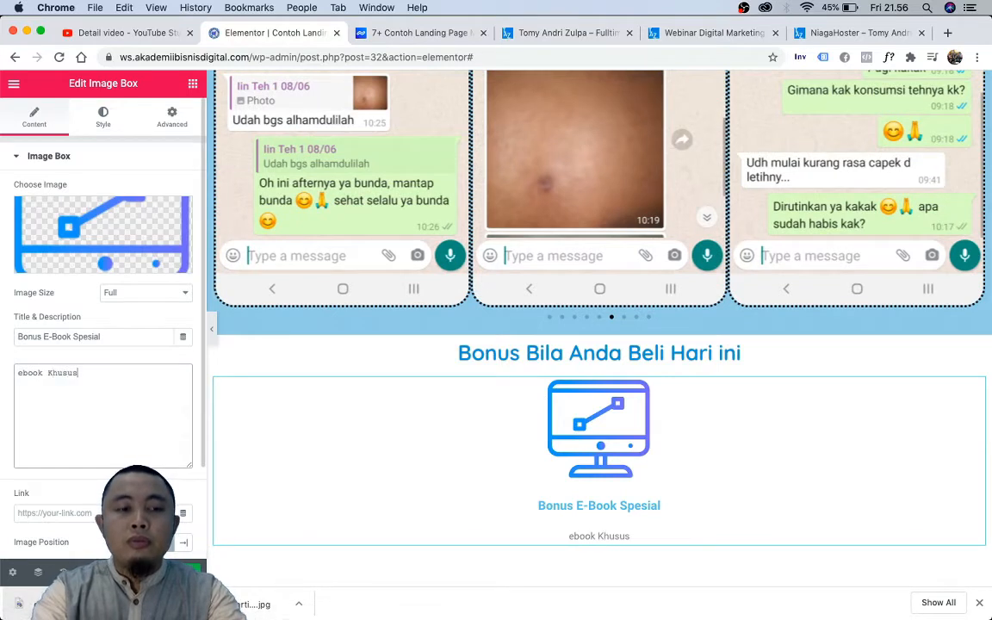
{"action": "type", "text": " untuk Anda"}
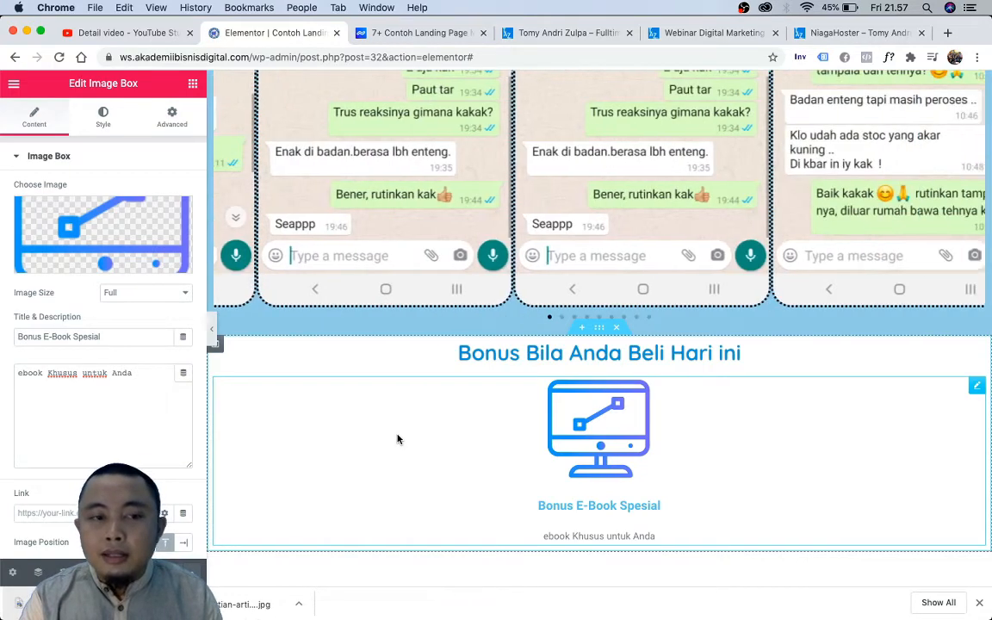
Step: Duplicate the "Bonus Bila Anda Beli Hari ini" heading in the bonus section
{"action": "scroll", "coordinate": [397, 439], "scroll_direction": "down", "scroll_amount": 2}
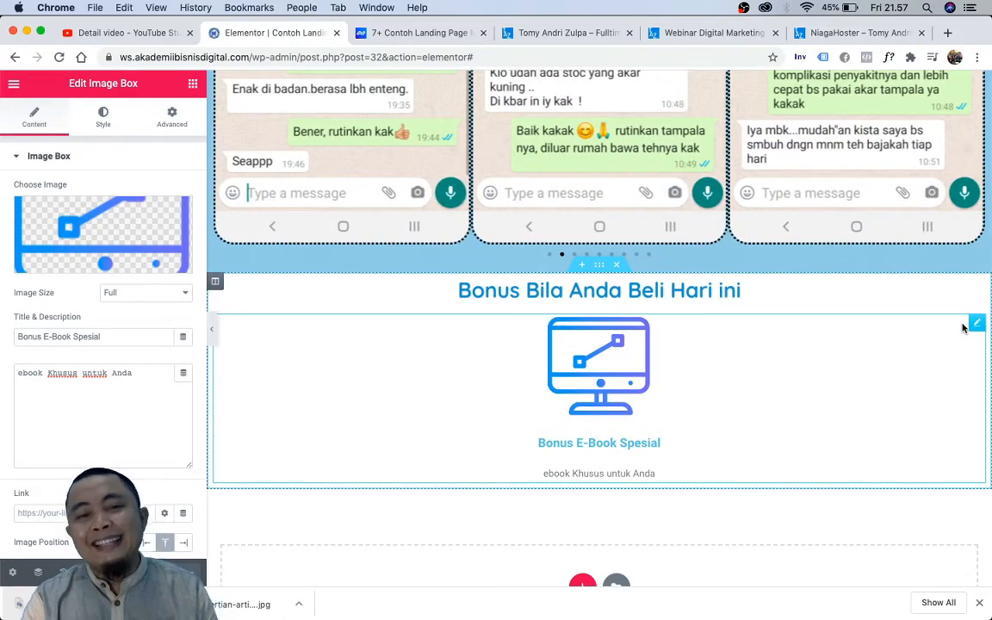
{"action": "scroll", "coordinate": [804, 371], "scroll_direction": "up", "scroll_amount": 15}
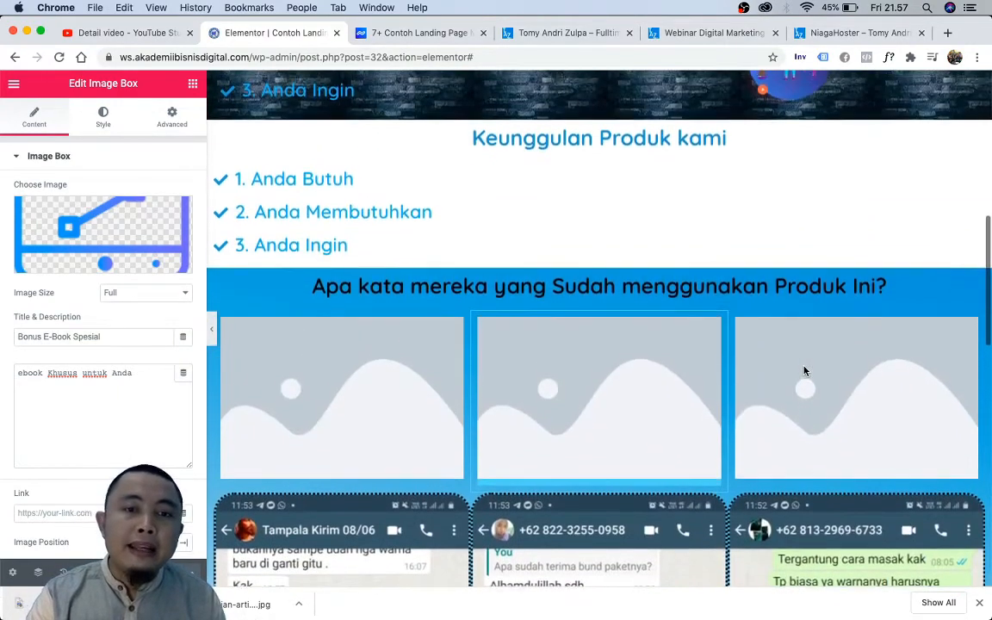
{"action": "scroll", "coordinate": [805, 371], "scroll_direction": "down", "scroll_amount": 1}
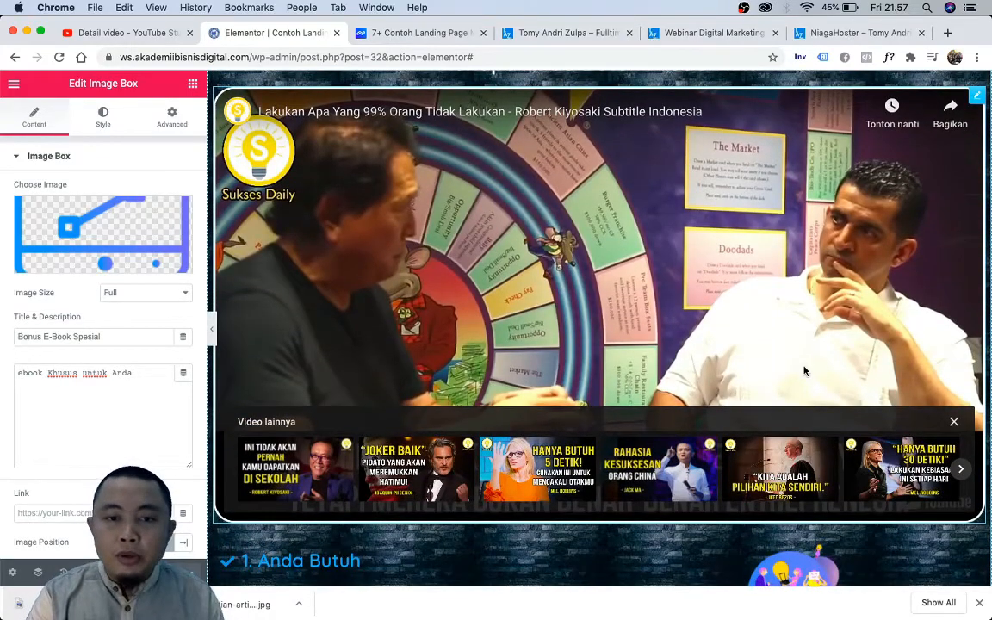
{"action": "scroll", "coordinate": [804, 372], "scroll_direction": "down", "scroll_amount": 5}
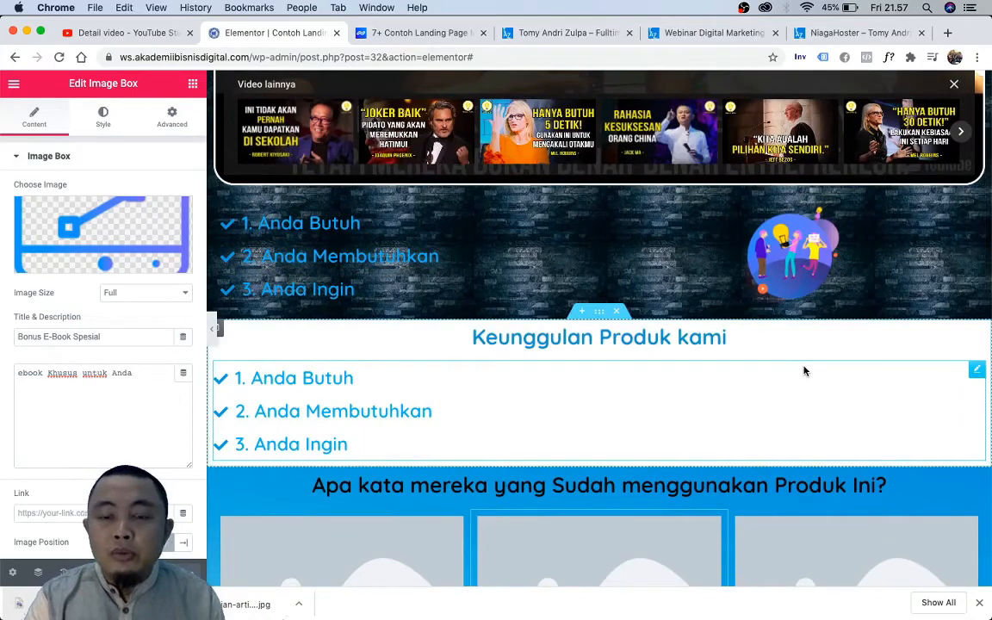
{"action": "scroll", "coordinate": [804, 372], "scroll_direction": "down", "scroll_amount": 3}
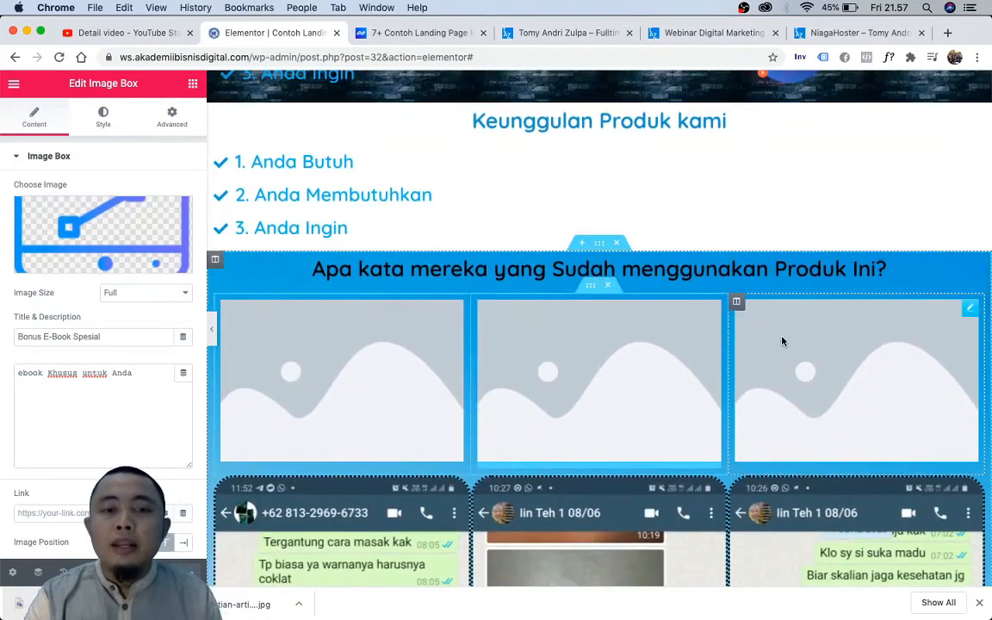
{"action": "scroll", "coordinate": [657, 317], "scroll_direction": "down", "scroll_amount": 5}
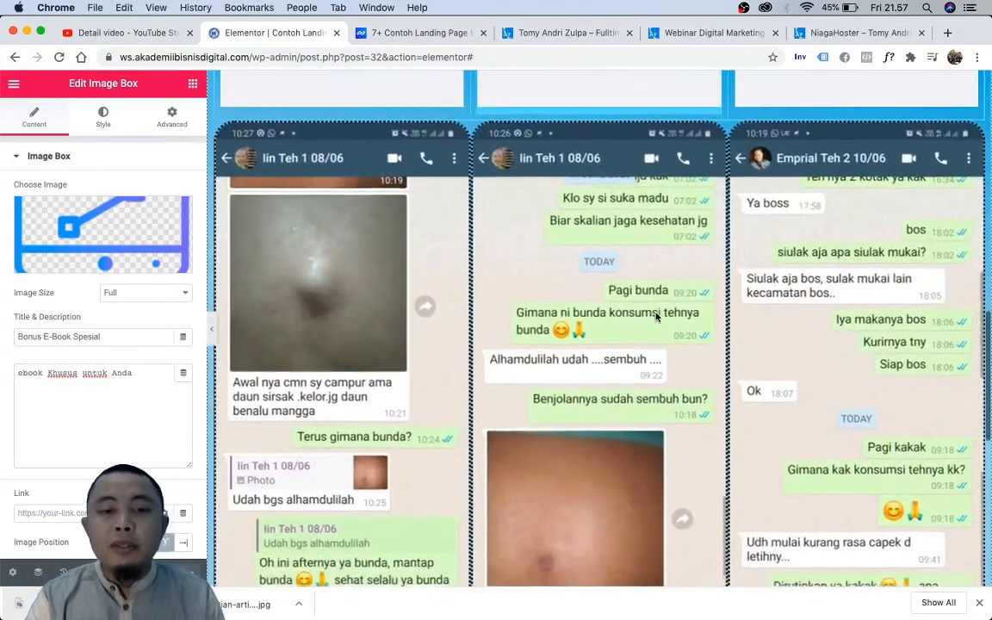
{"action": "scroll", "coordinate": [657, 317], "scroll_direction": "down", "scroll_amount": 7}
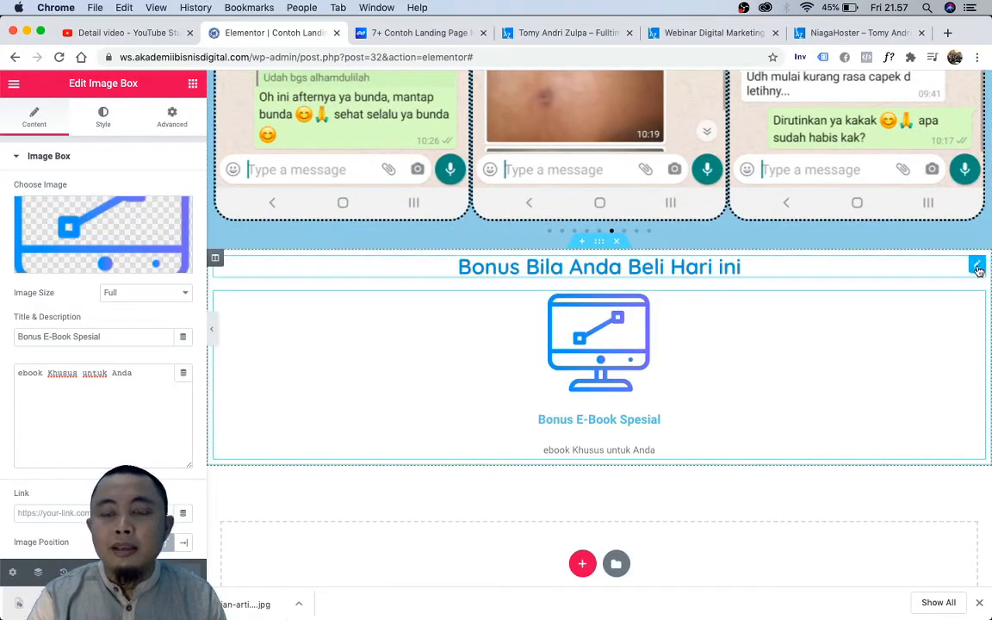
{"action": "right_click", "coordinate": [978, 270]}
{"action": "left_click", "coordinate": [932, 298]}
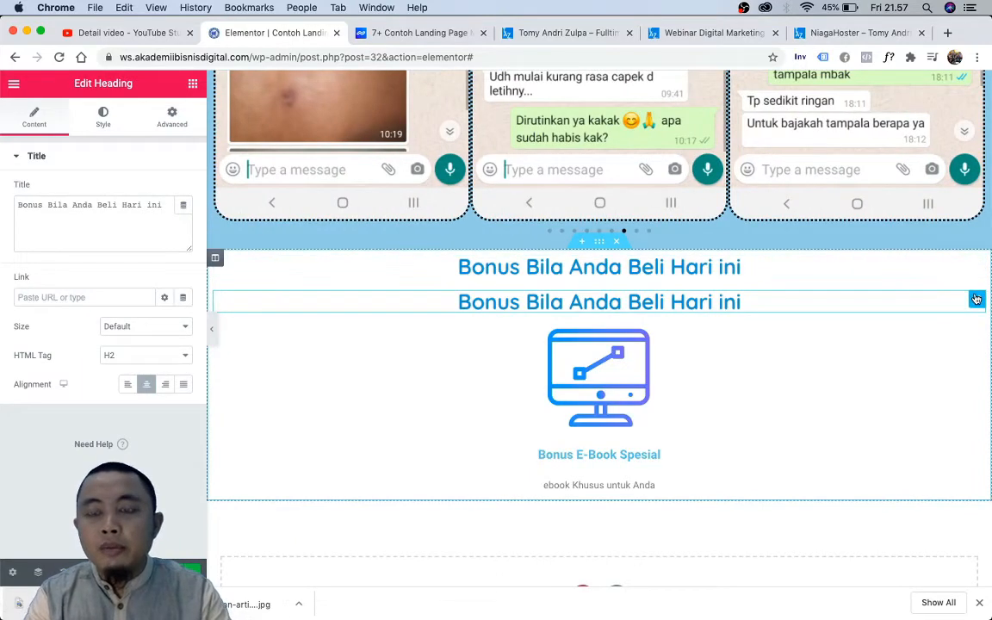
Step: Move the duplicated heading below the image box and change its text to "Berapa Harga untuk Produk Spesial Ini??"
{"action": "left_click_drag", "start_coordinate": [977, 299], "coordinate": [780, 485]}
{"action": "left_click", "coordinate": [140, 216]}
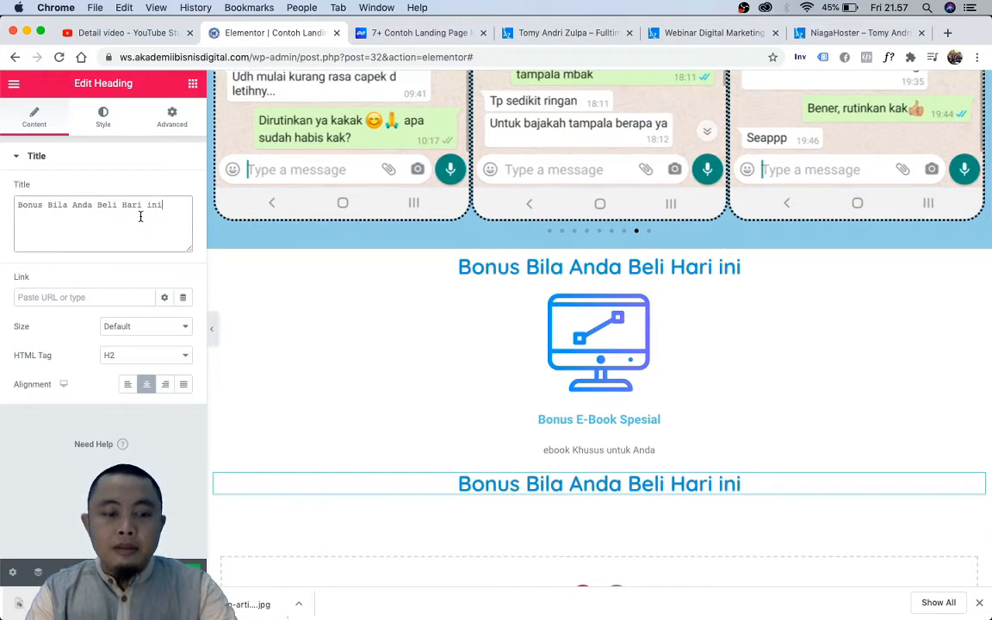
{"action": "key", "text": "super+a"}
{"action": "type", "text": "Berapa"}
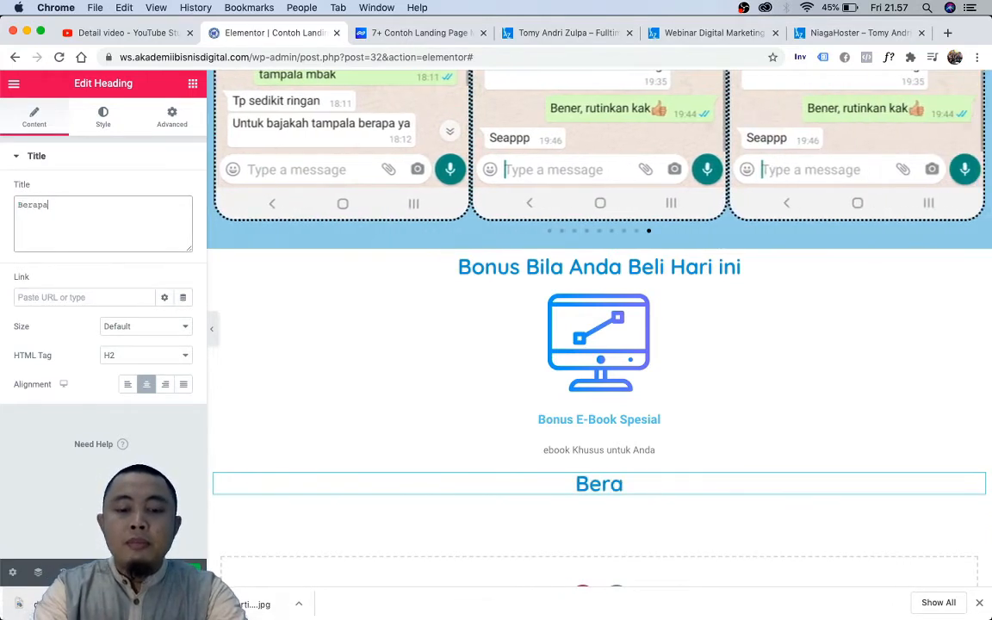
{"action": "type", "text": " Harga "}
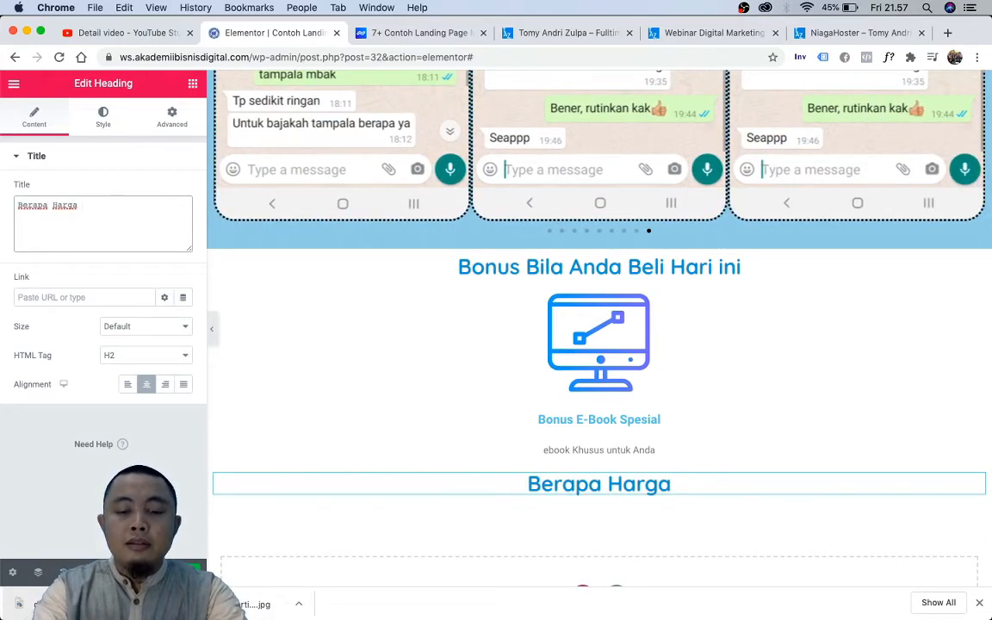
{"action": "type", "text": "untuk "}
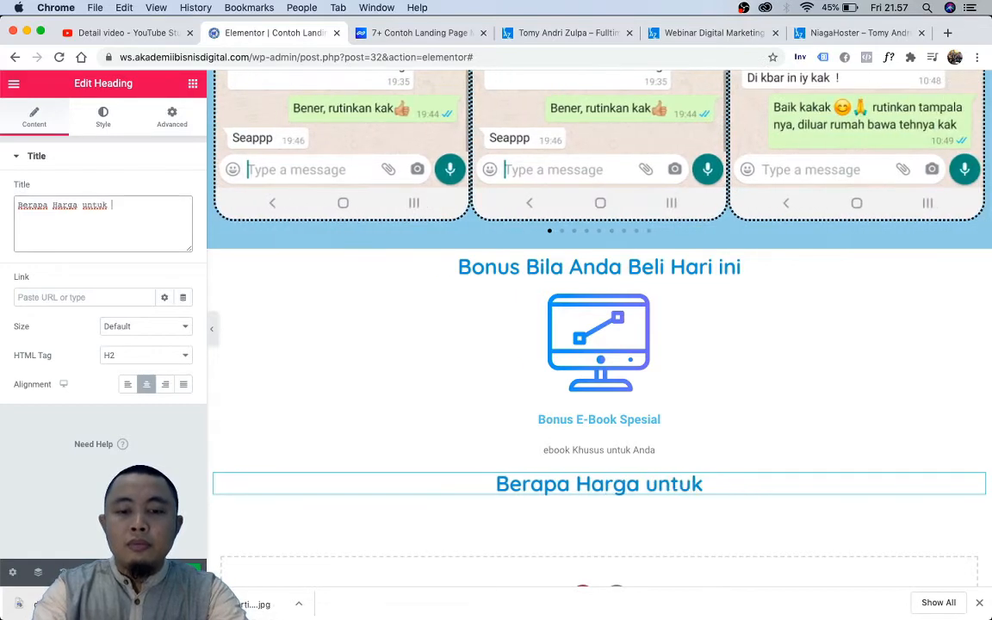
{"action": "type", "text": "Produk "}
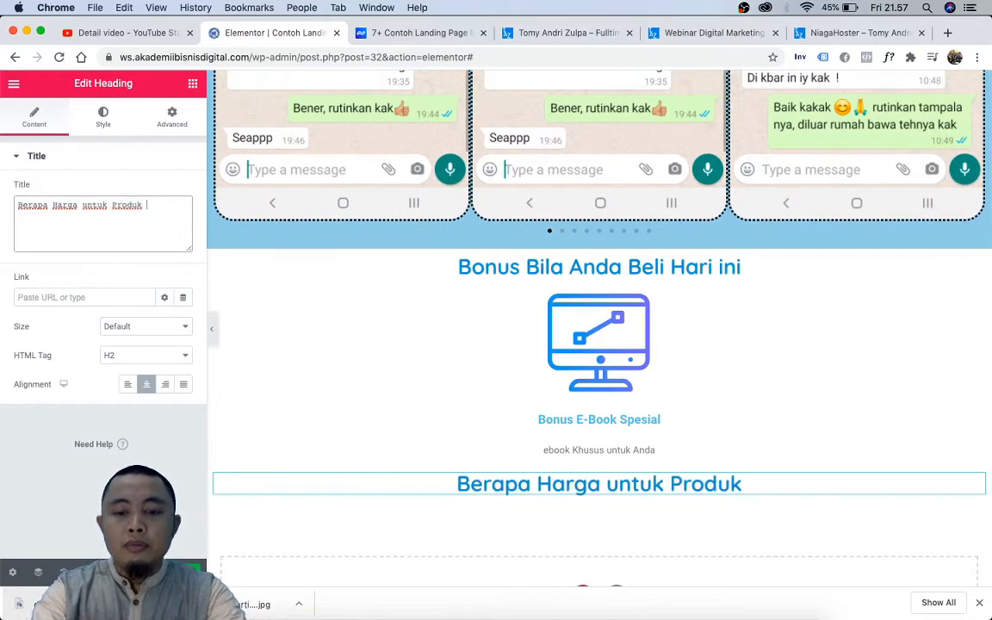
{"action": "type", "text": "Spesial Ini"}
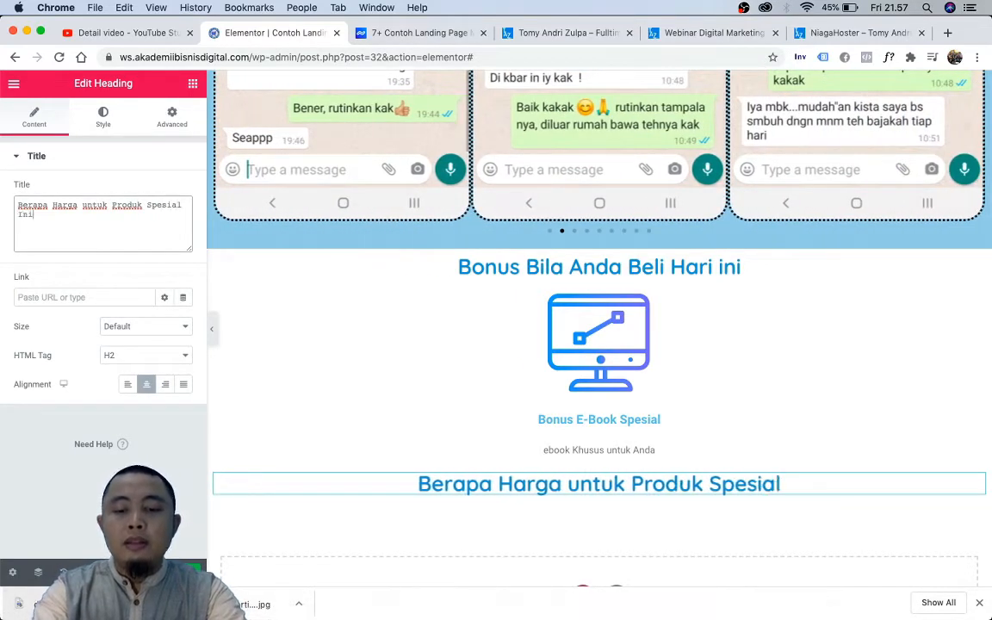
{"action": "type", "text": "??"}
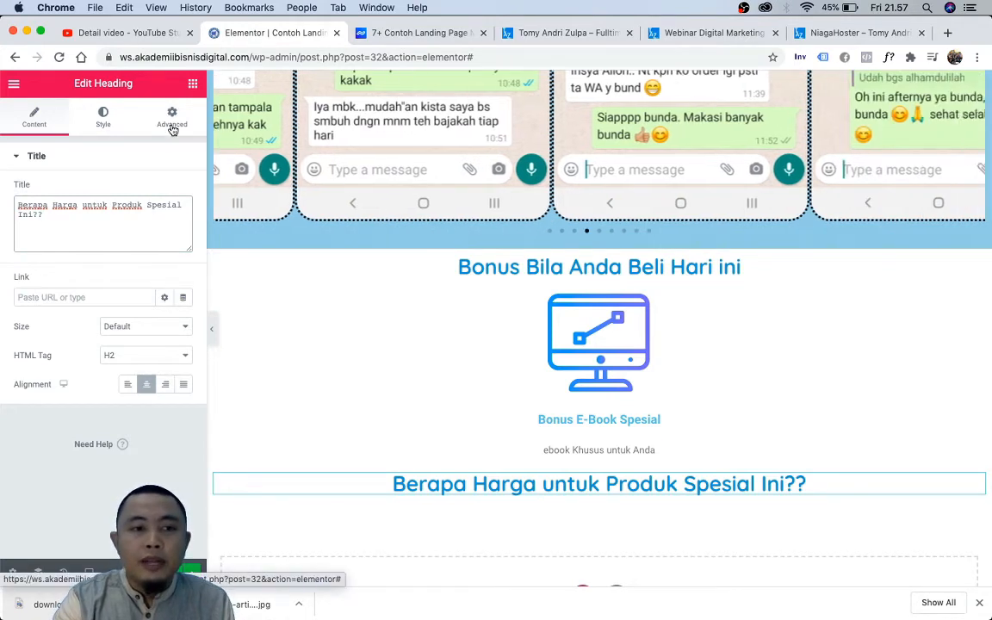
Step: Add a Text Editor widget directly below the "Berapa Harga untuk Produk Spesial Ini??" heading
{"action": "left_click", "coordinate": [173, 123]}
{"action": "left_click", "coordinate": [193, 84]}
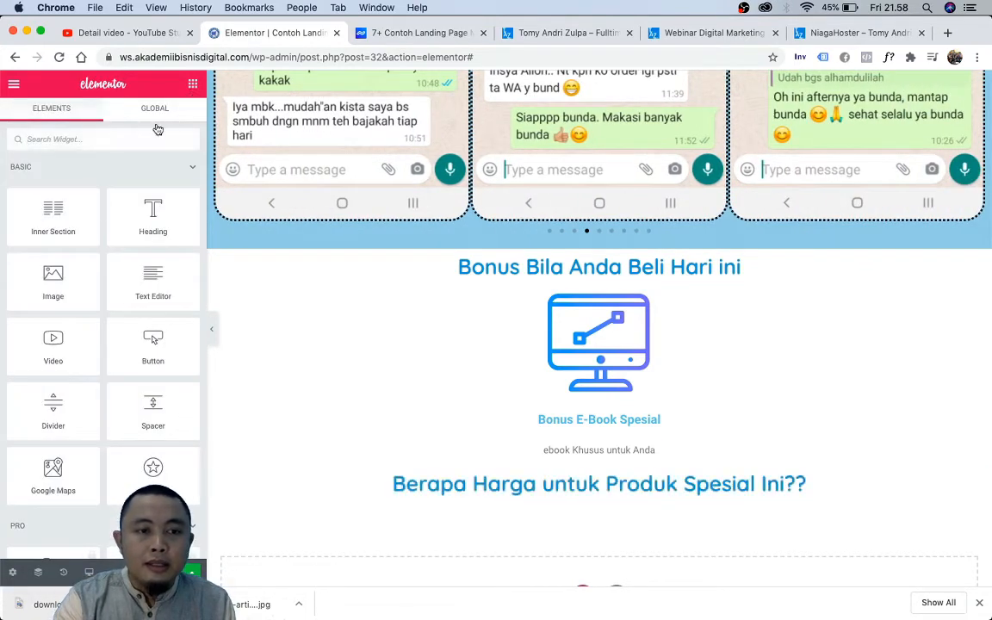
{"action": "scroll", "coordinate": [82, 373], "scroll_direction": "down", "scroll_amount": 1}
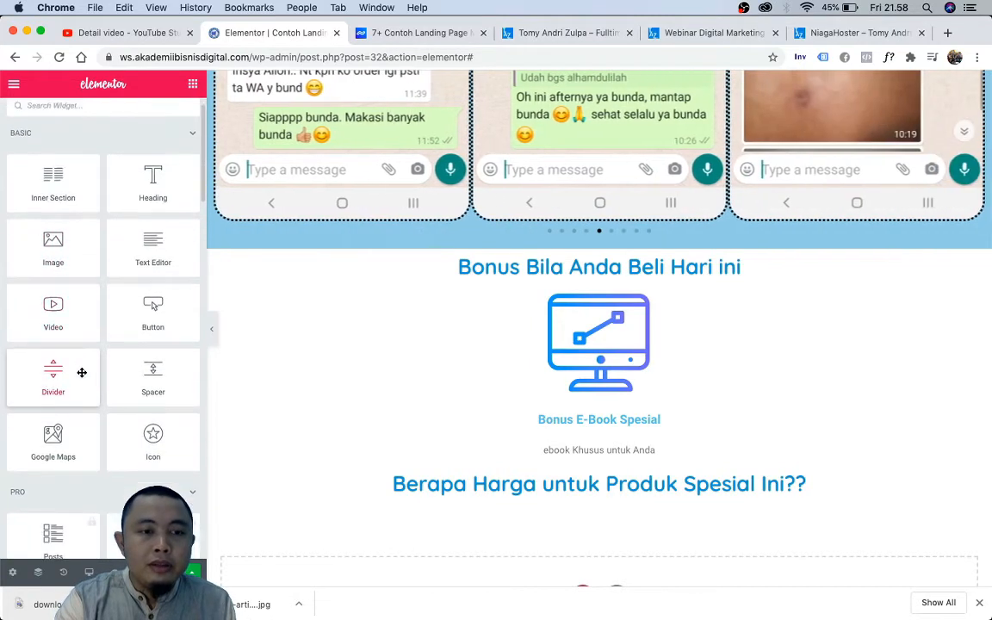
{"action": "left_click_drag", "start_coordinate": [149, 257], "coordinate": [592, 488]}
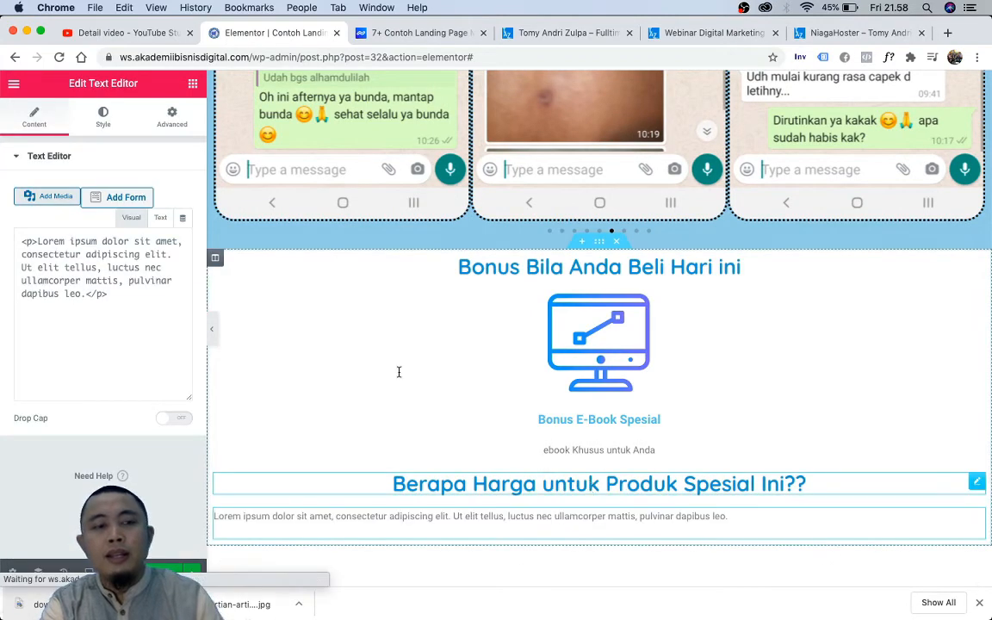
Step: Replace the new text widget's placeholder paragraph with "Rp 1.000.000,-"
{"action": "triple_click", "coordinate": [114, 324]}
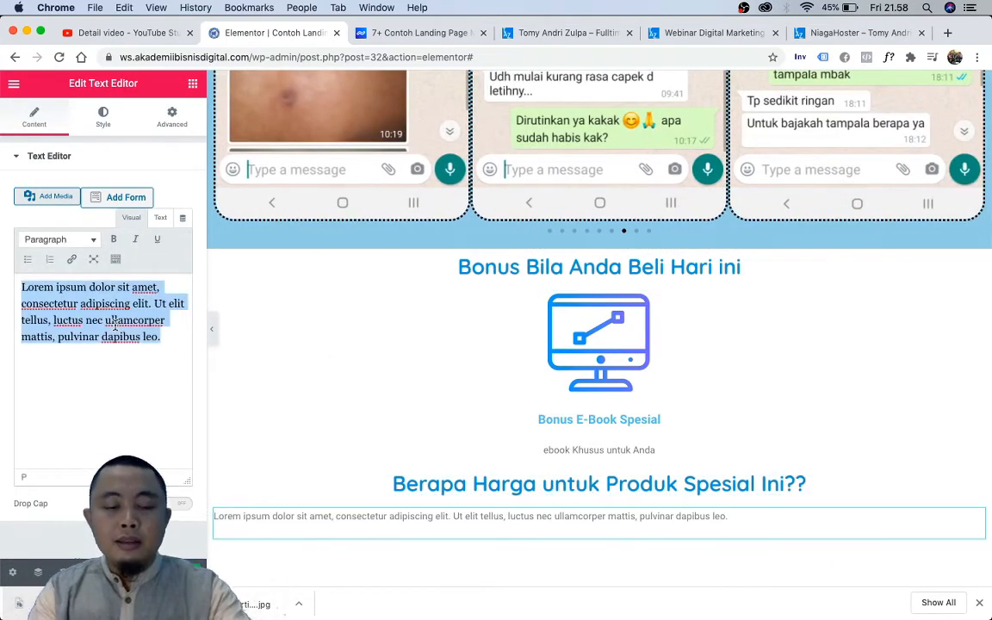
{"action": "type", "text": "Rp 1."}
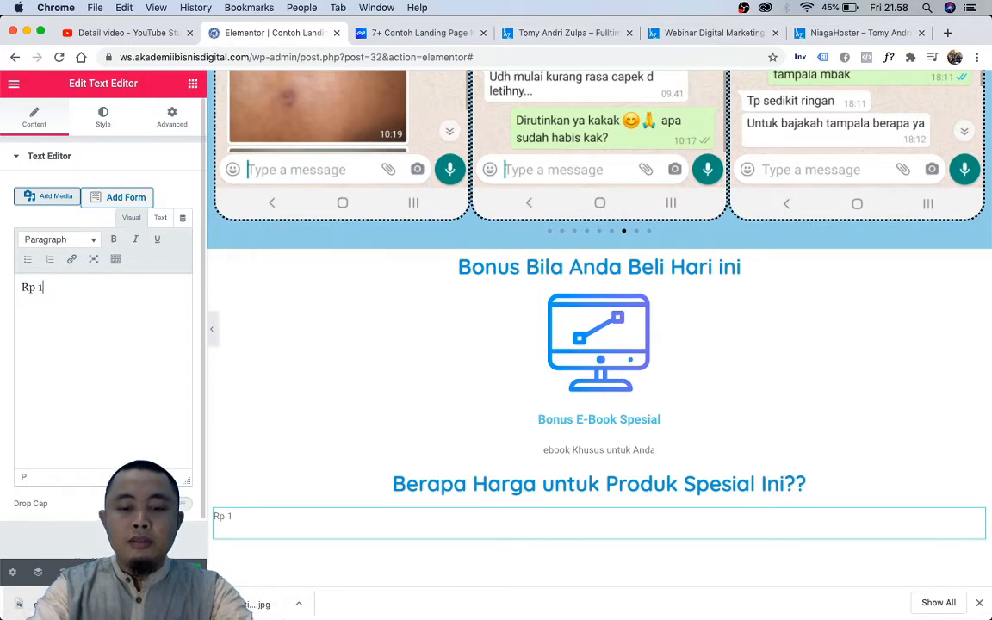
{"action": "type", "text": "0"}
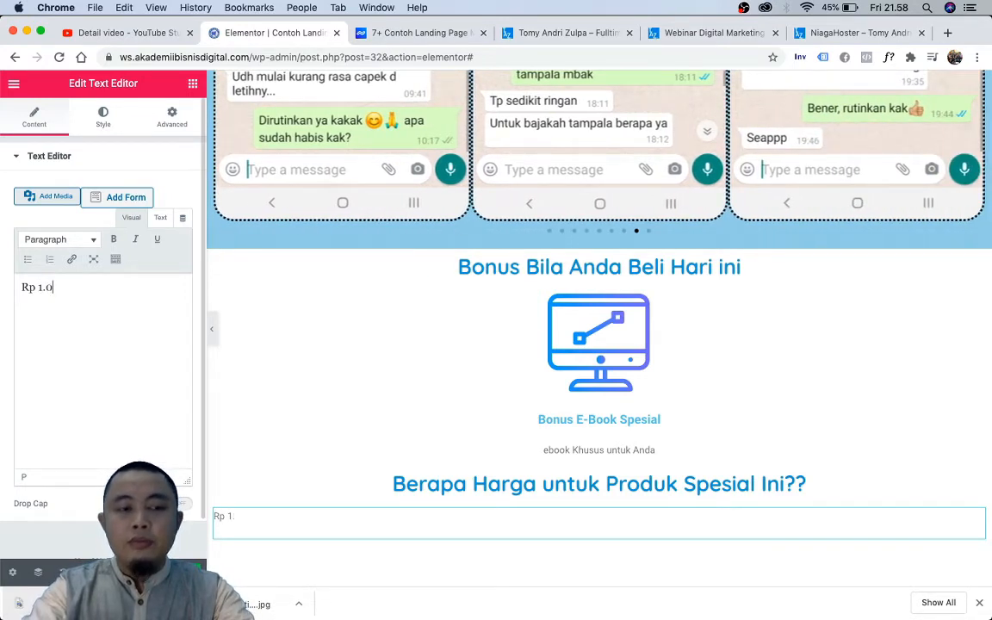
{"action": "type", "text": "00.000,-"}
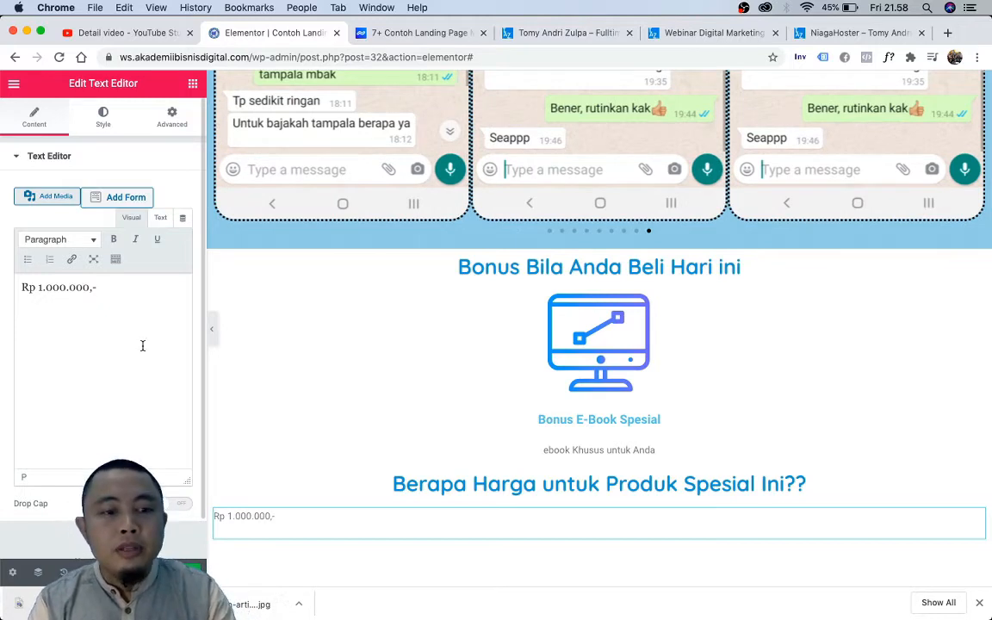
Step: Apply strikethrough to the whole "Rp 1.000.000,-" price text
{"action": "left_click", "coordinate": [115, 259]}
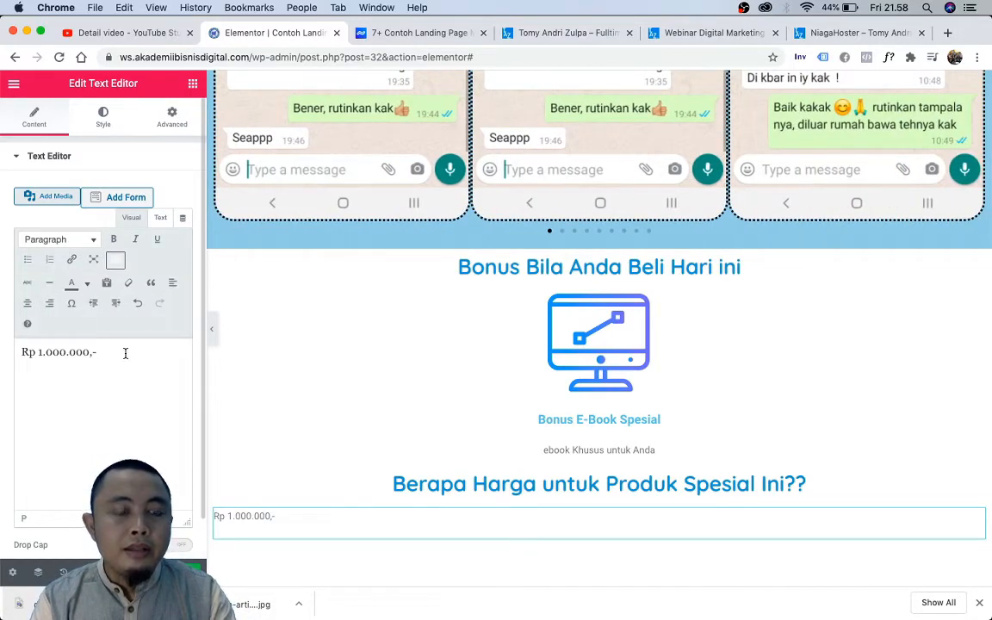
{"action": "left_click_drag", "start_coordinate": [125, 354], "coordinate": [18, 351]}
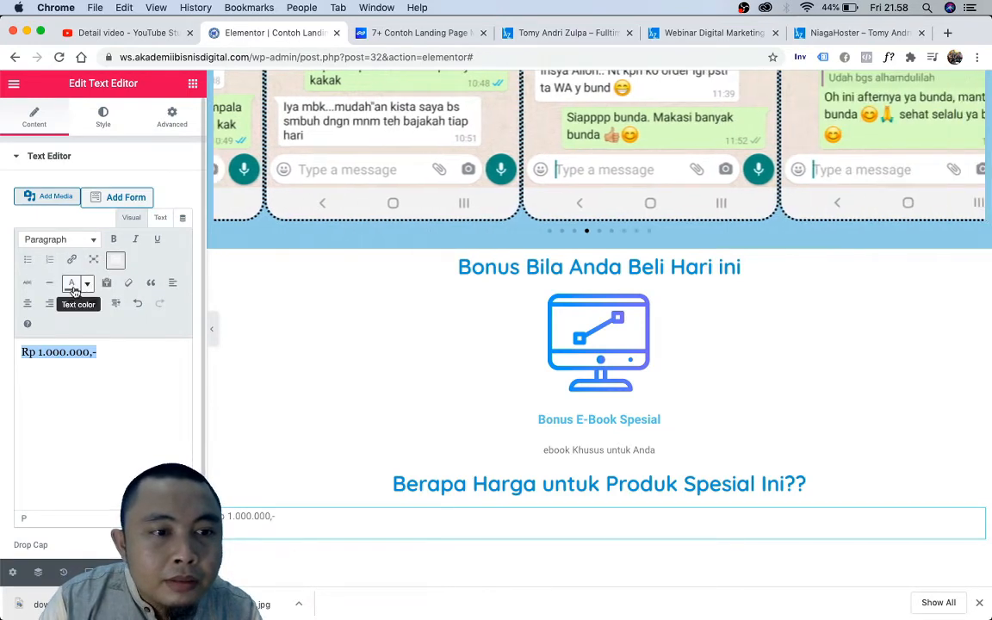
{"action": "left_click", "coordinate": [29, 289]}
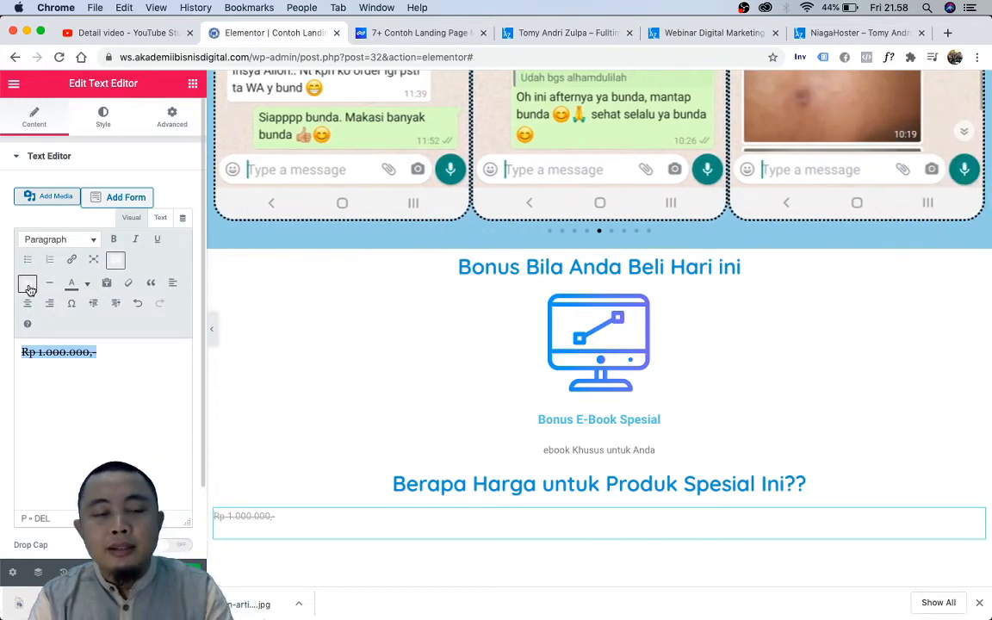
Step: Center the price text widget and set its style text color to red
{"action": "left_click", "coordinate": [103, 137]}
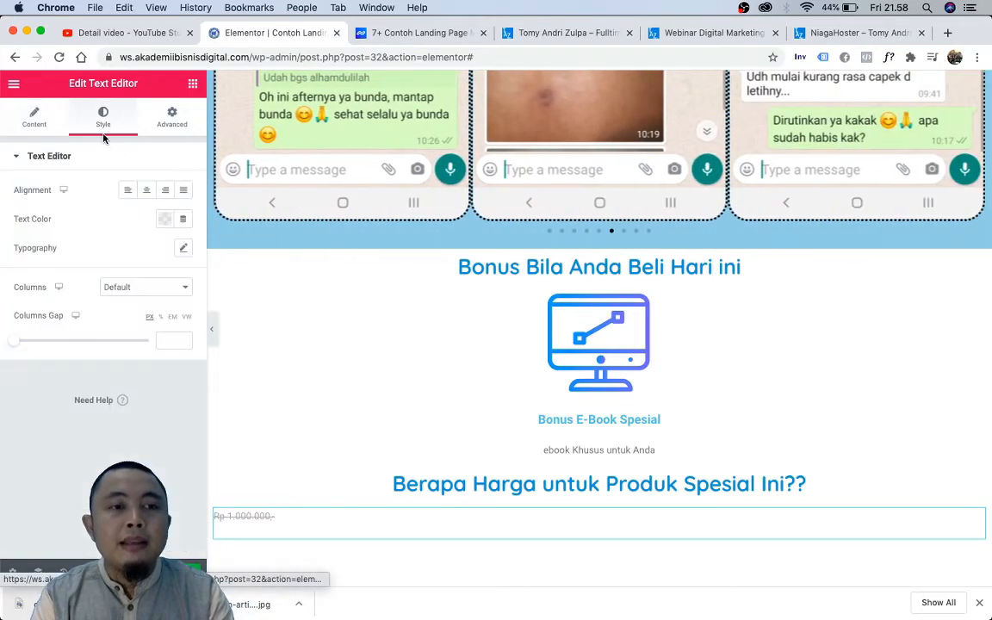
{"action": "left_click", "coordinate": [147, 191]}
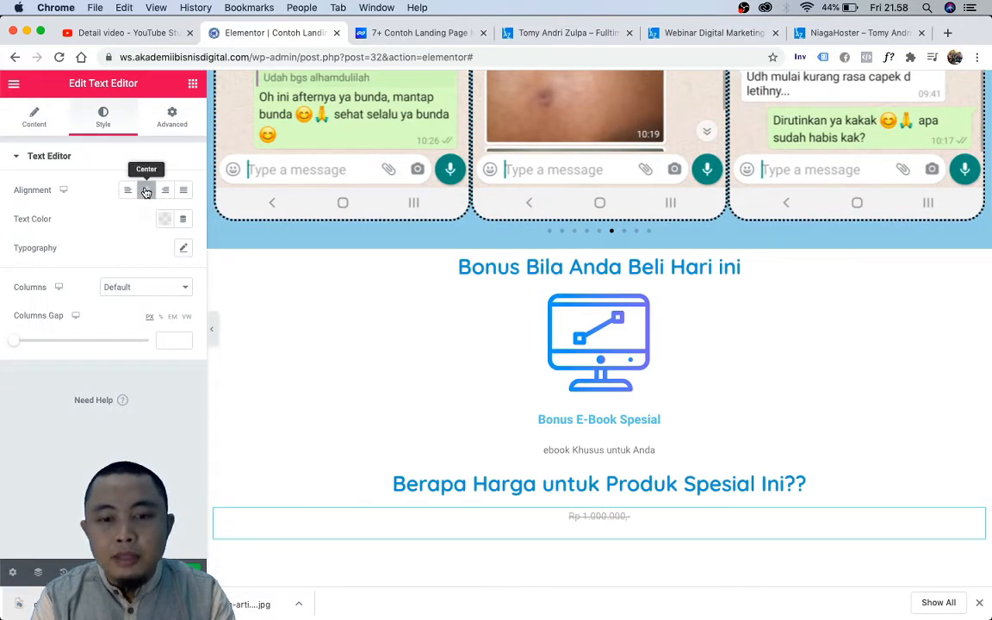
{"action": "left_click", "coordinate": [166, 221]}
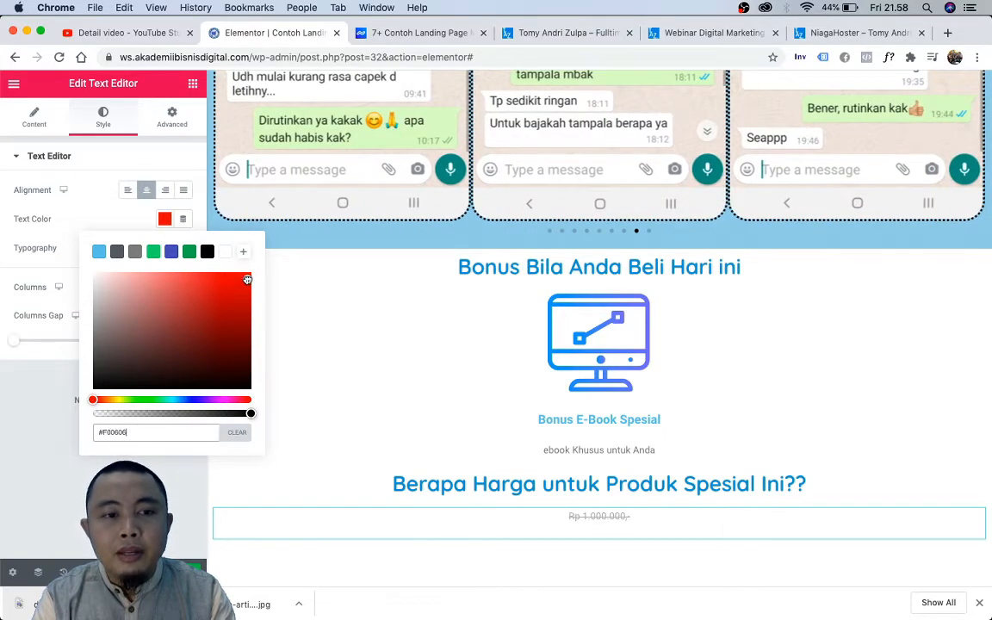
{"action": "left_click", "coordinate": [139, 221]}
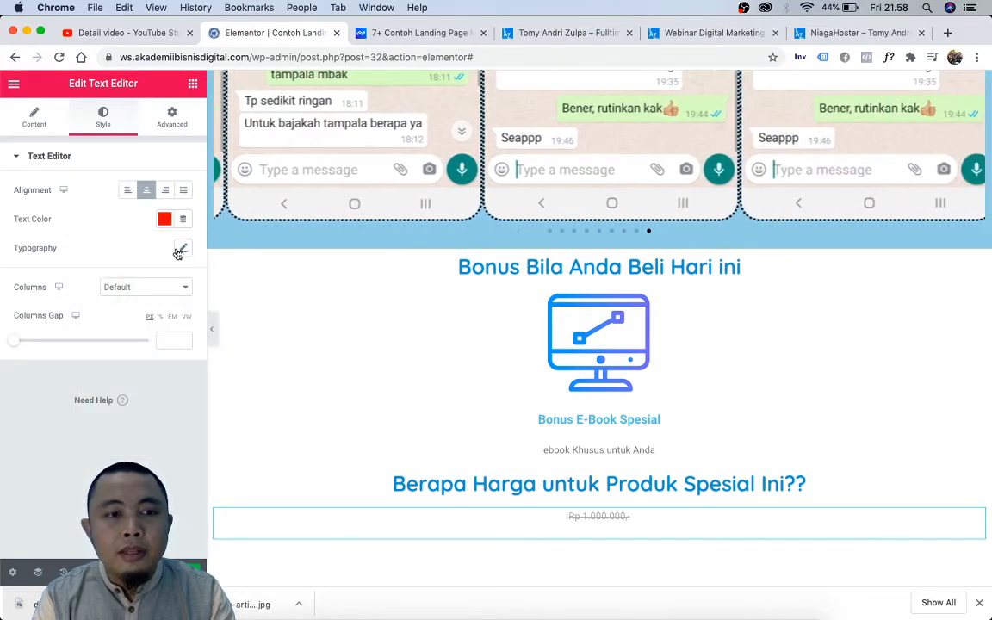
Step: Set the price text's typography to the Quicksand font family at a size of 31 px
{"action": "left_click", "coordinate": [186, 249]}
{"action": "left_click", "coordinate": [160, 290]}
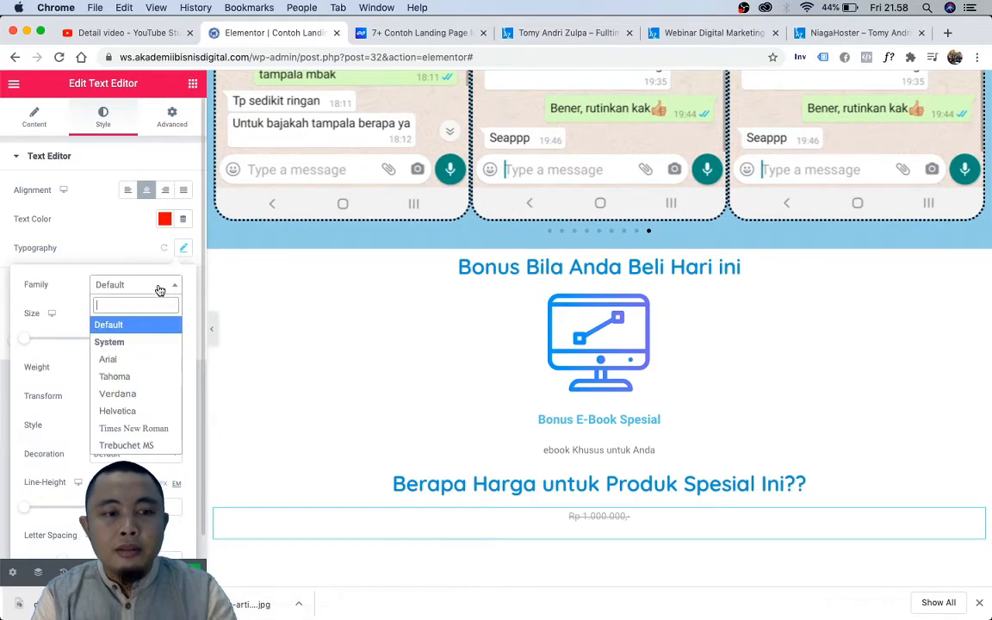
{"action": "type", "text": "qui"}
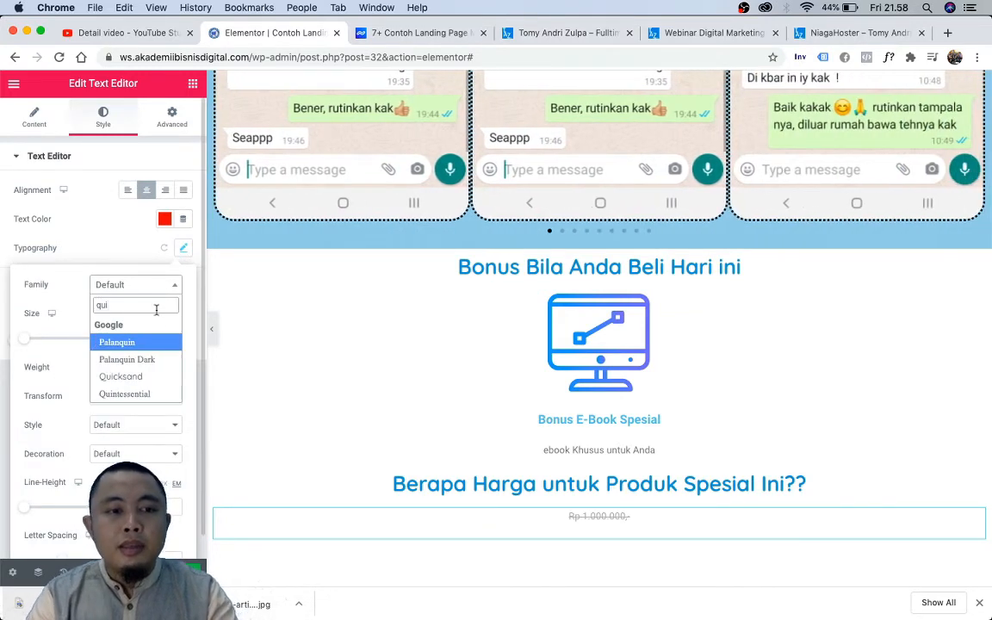
{"action": "left_click", "coordinate": [138, 376]}
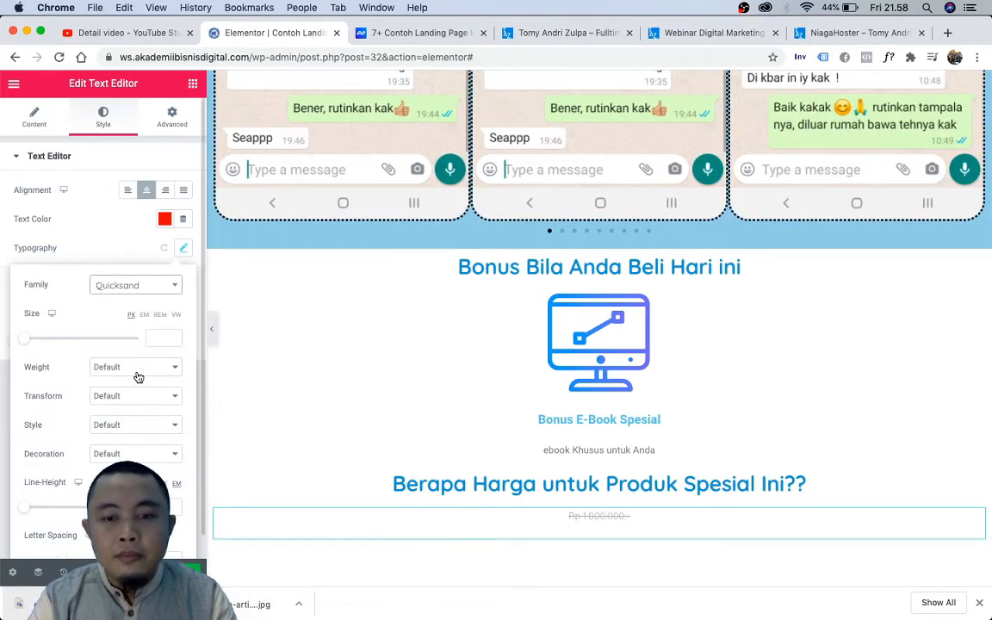
{"action": "left_click", "coordinate": [170, 339]}
{"action": "type", "text": "1"}
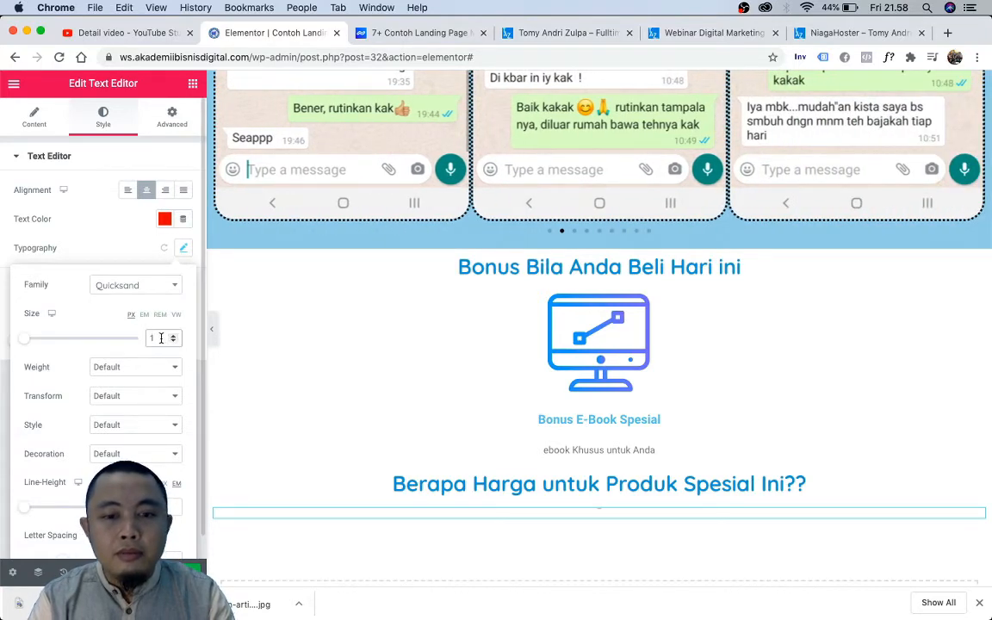
{"action": "type", "text": "31"}
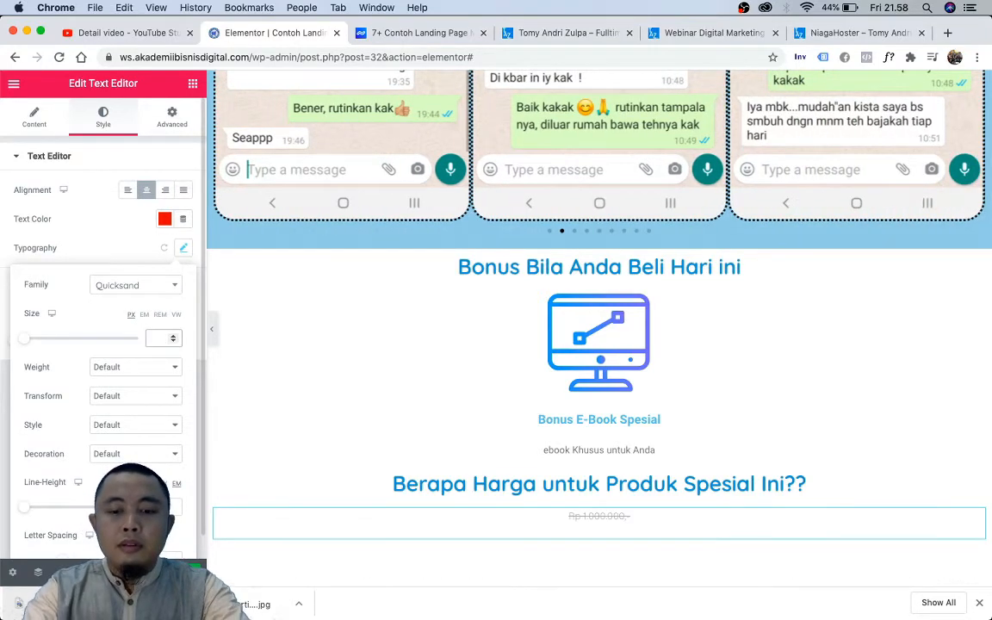
{"action": "left_click", "coordinate": [119, 248]}
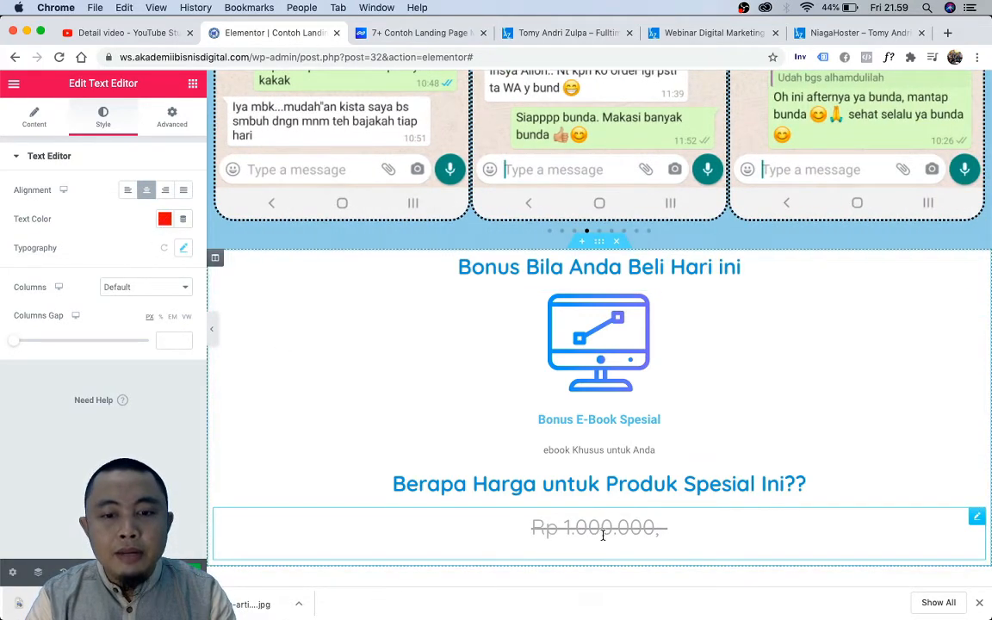
Step: Apply red as the inline text color to the whole struck-through price, then reapply it to the same text
{"action": "left_click", "coordinate": [35, 118]}
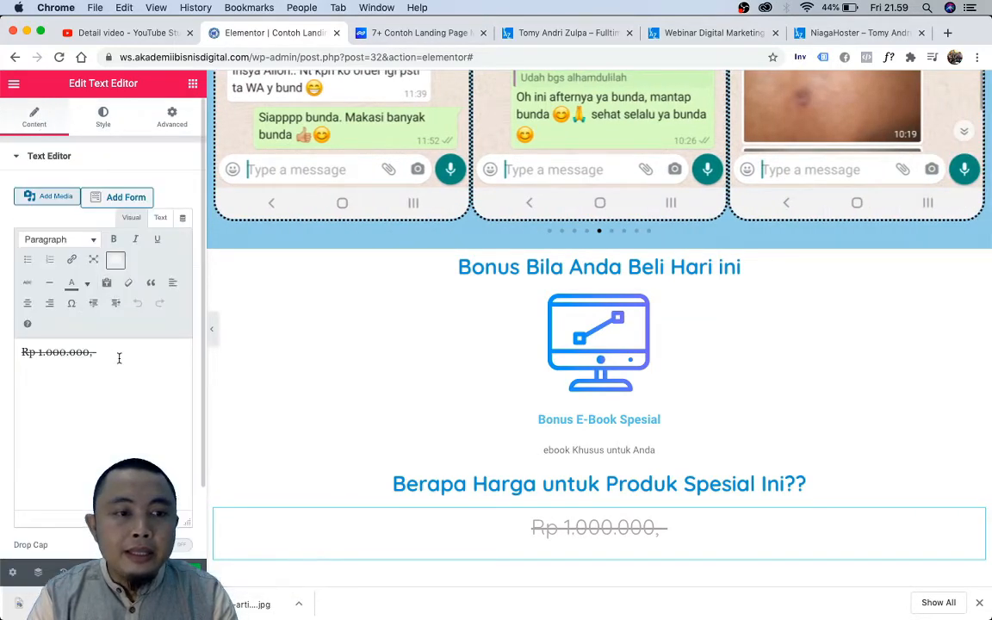
{"action": "left_click_drag", "start_coordinate": [119, 359], "coordinate": [5, 348]}
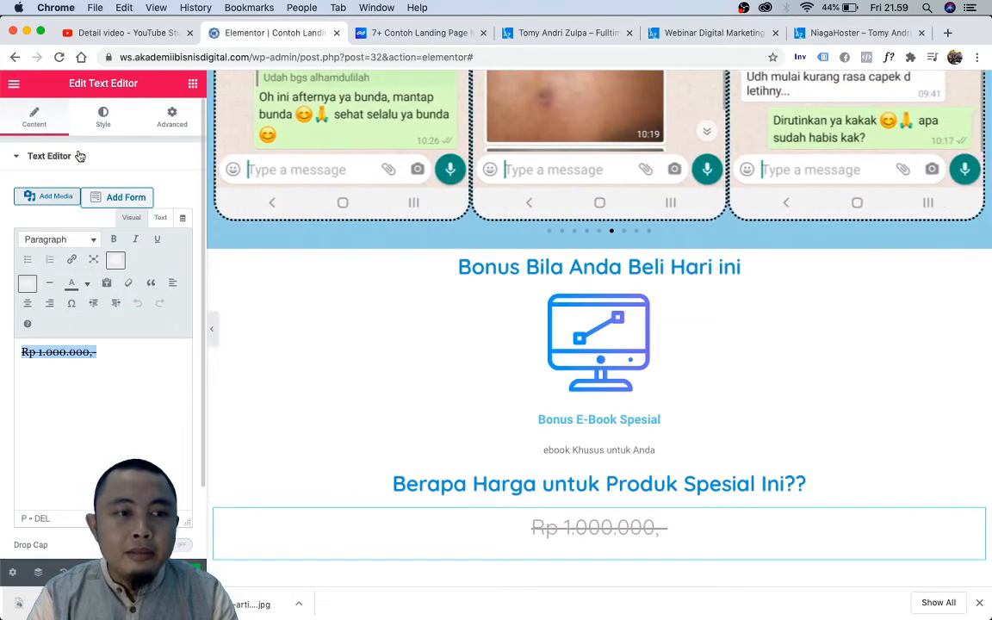
{"action": "left_click", "coordinate": [89, 288]}
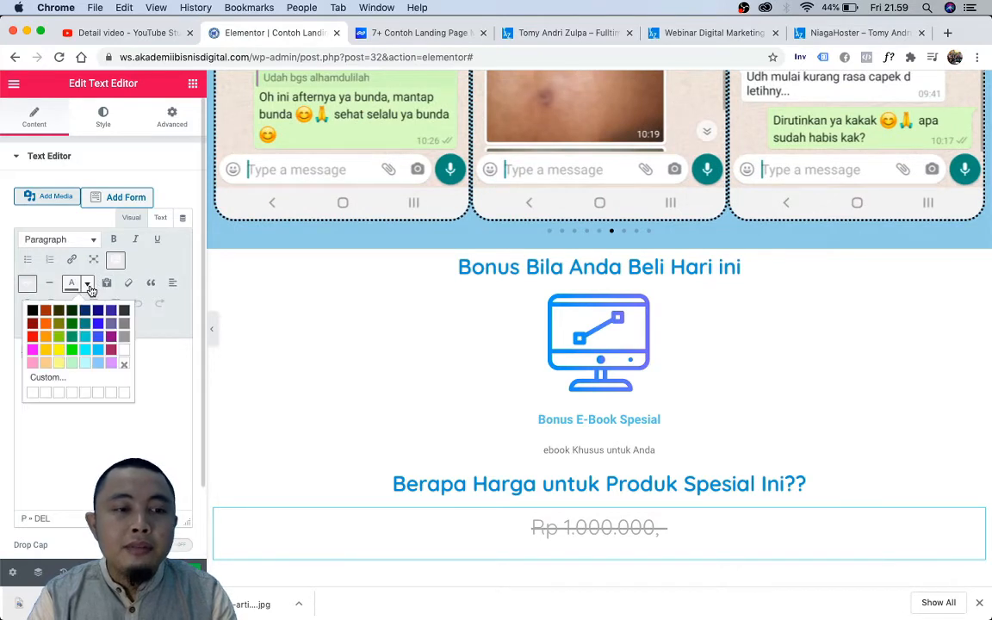
{"action": "left_click", "coordinate": [30, 340]}
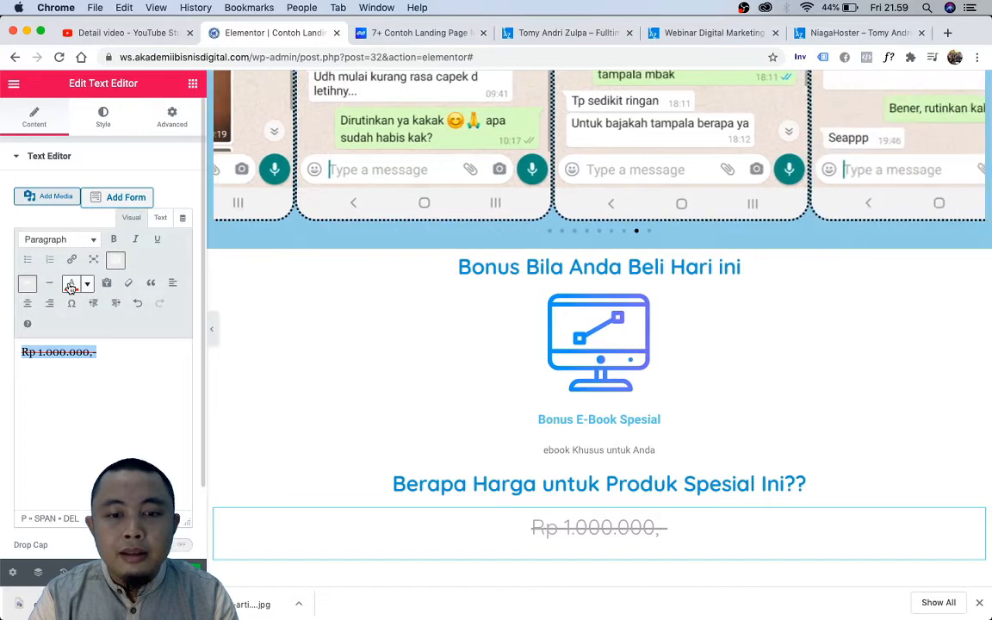
{"action": "left_click", "coordinate": [616, 529]}
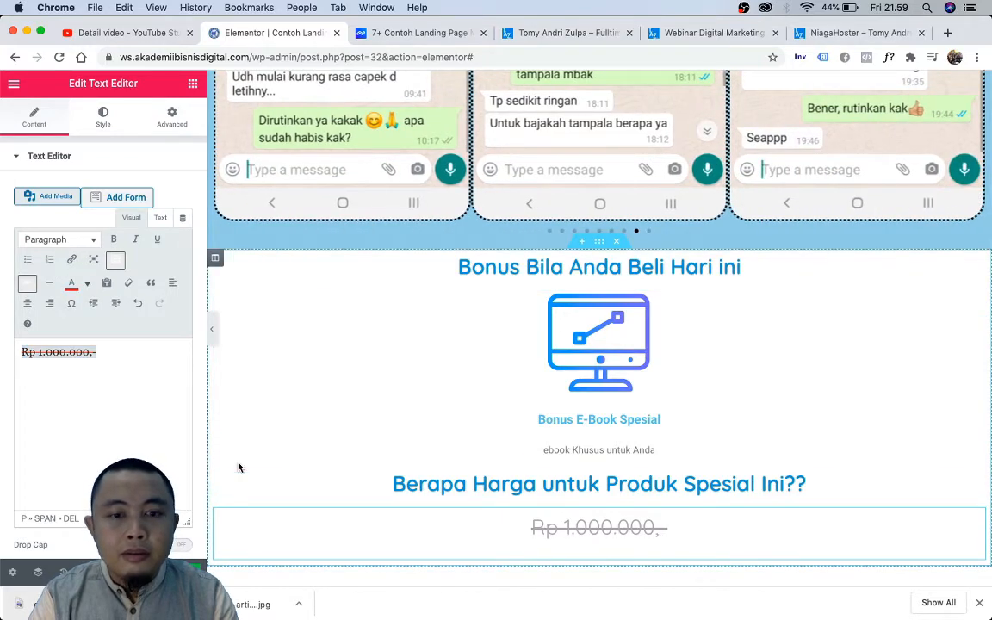
{"action": "left_click_drag", "start_coordinate": [679, 529], "coordinate": [508, 527]}
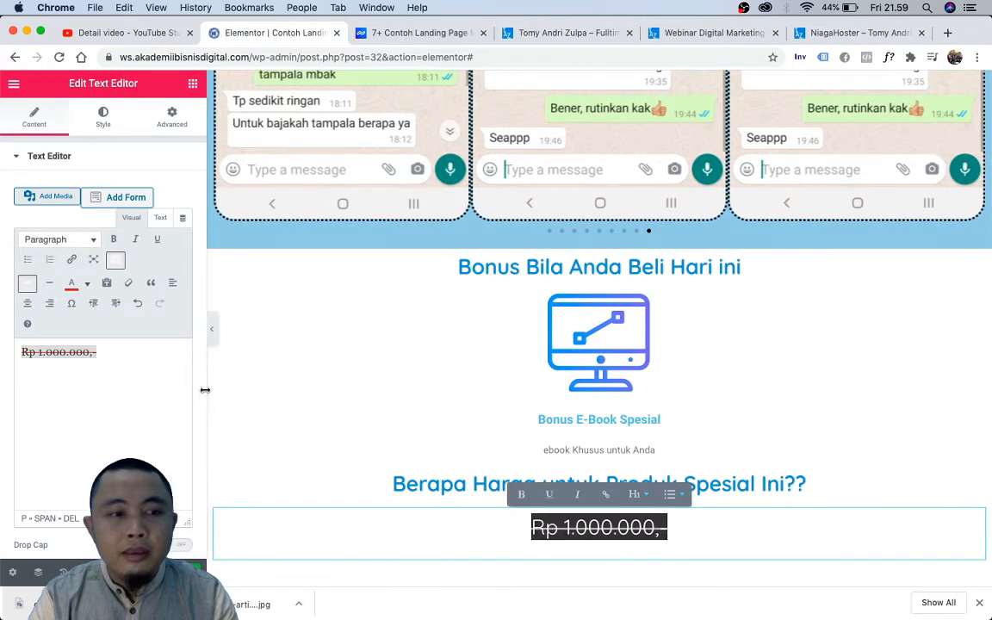
{"action": "left_click", "coordinate": [69, 289]}
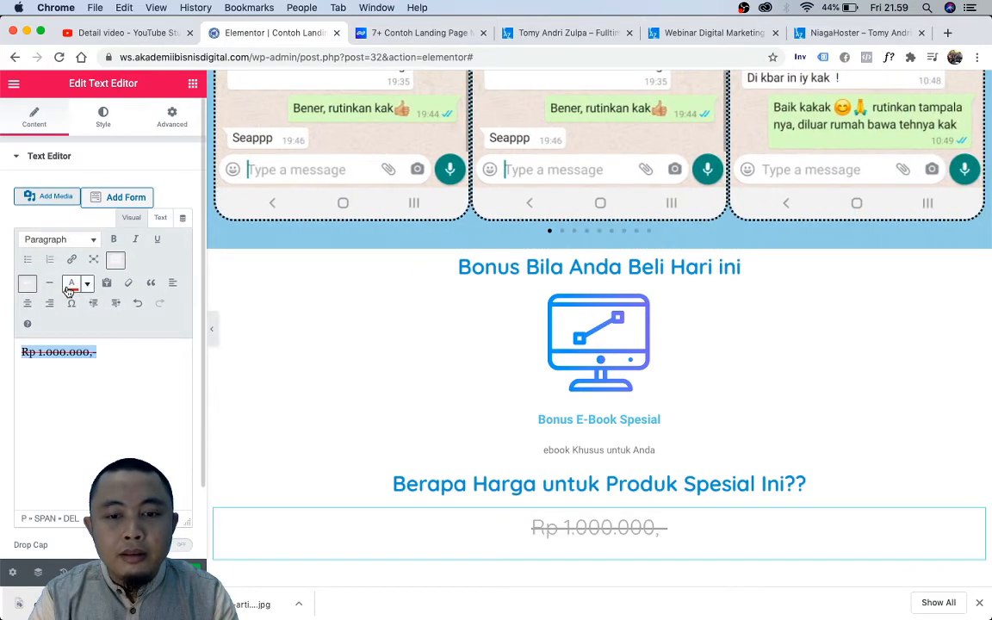
{"action": "left_click", "coordinate": [935, 504]}
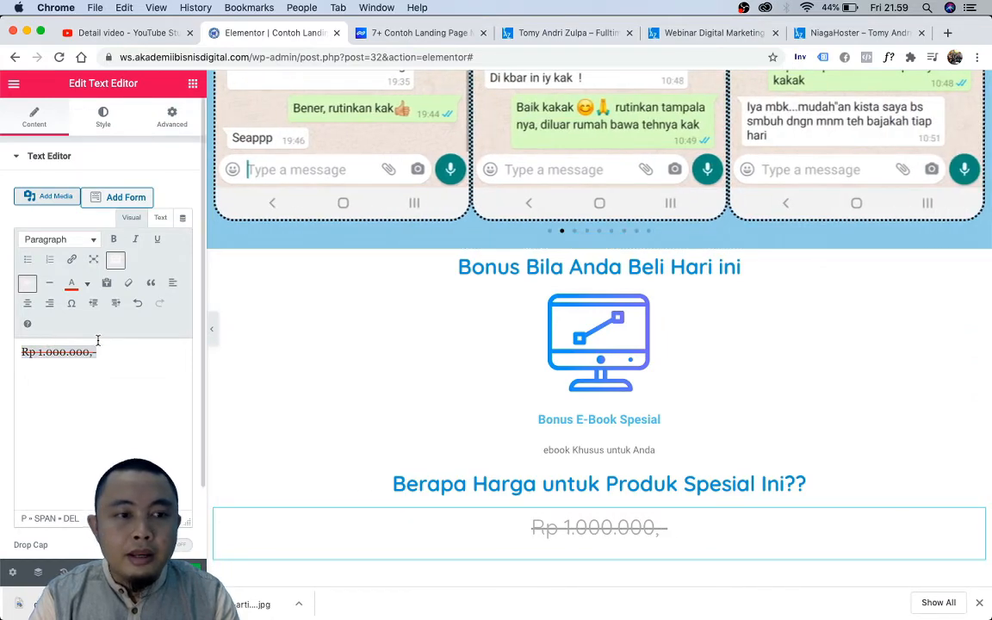
Step: Try black and then the blue #00B3FF as the style text color of the price text
{"action": "left_click", "coordinate": [103, 119]}
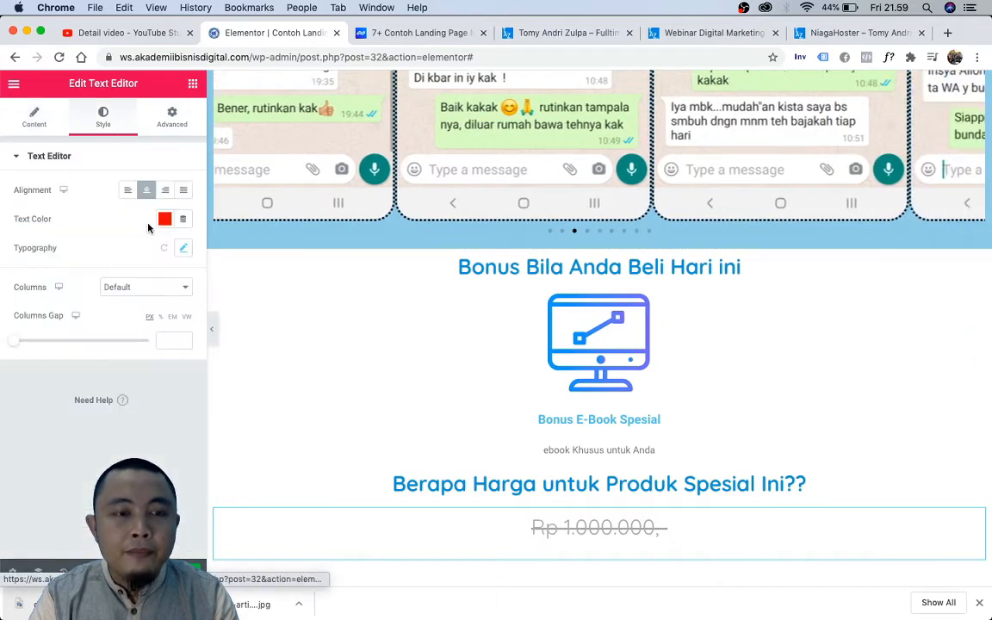
{"action": "left_click", "coordinate": [165, 220]}
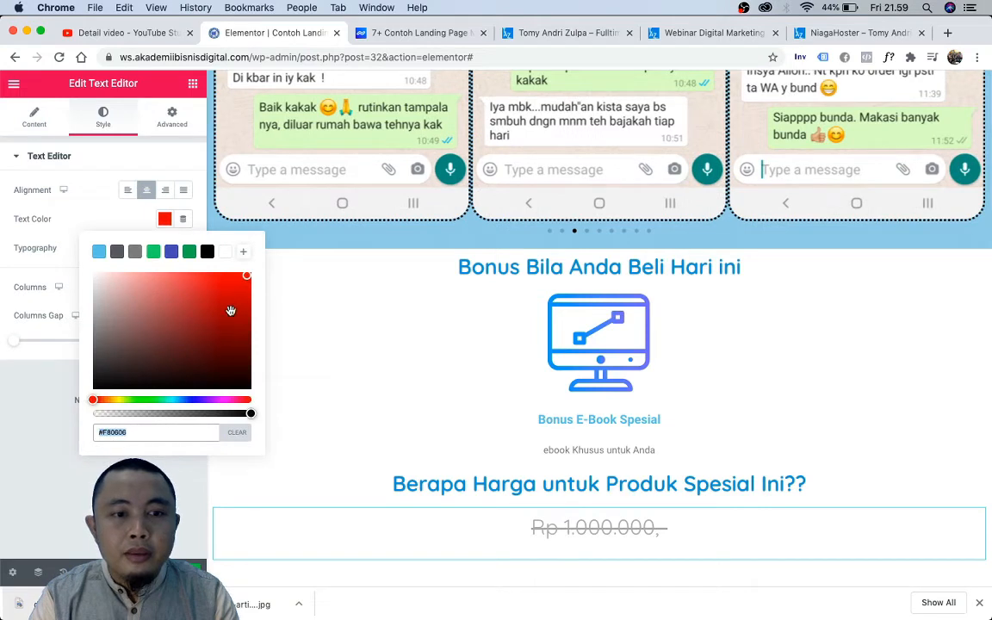
{"action": "left_click", "coordinate": [208, 253]}
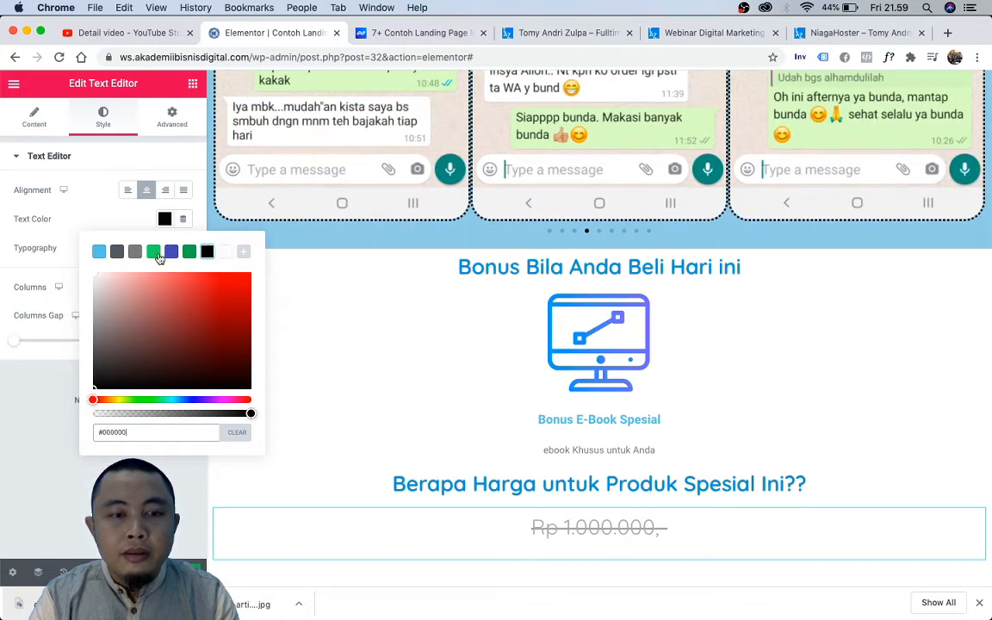
{"action": "left_click", "coordinate": [99, 252]}
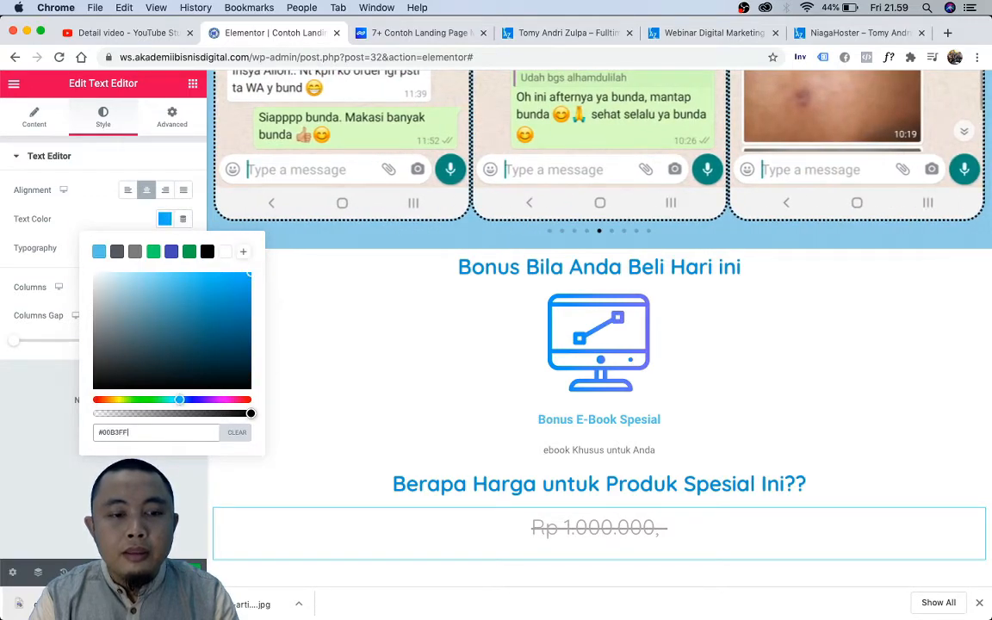
{"action": "key", "text": "Return"}
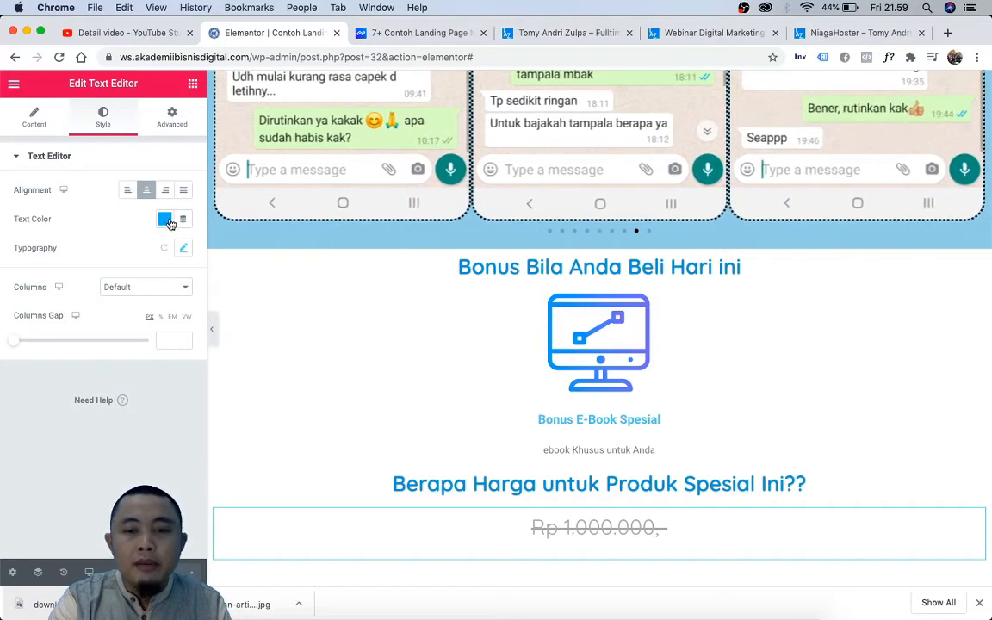
{"action": "left_click", "coordinate": [36, 126]}
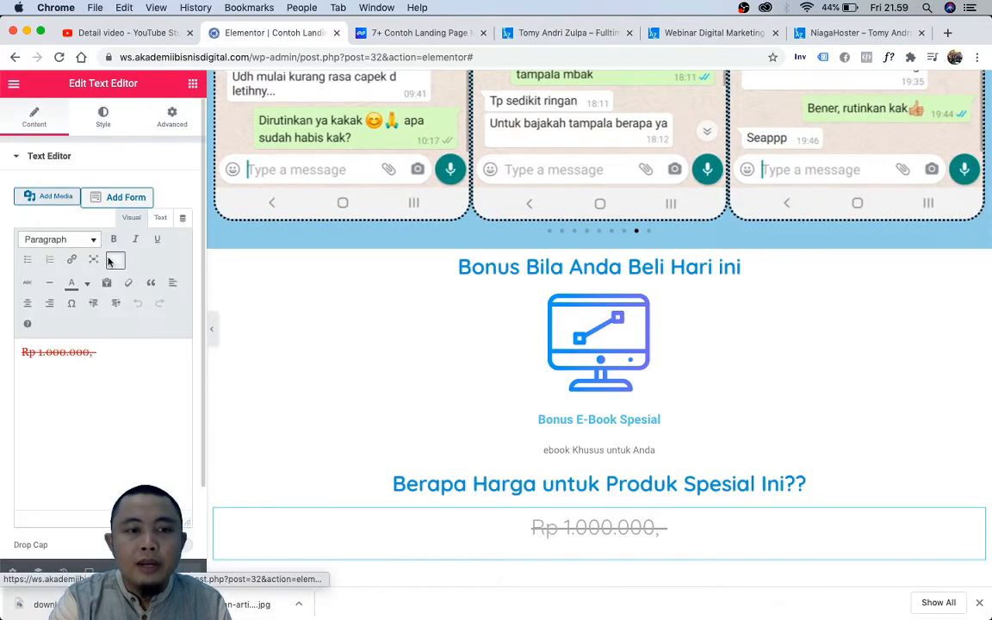
Step: Clear the style text color of the price text widget
{"action": "left_click", "coordinate": [104, 121]}
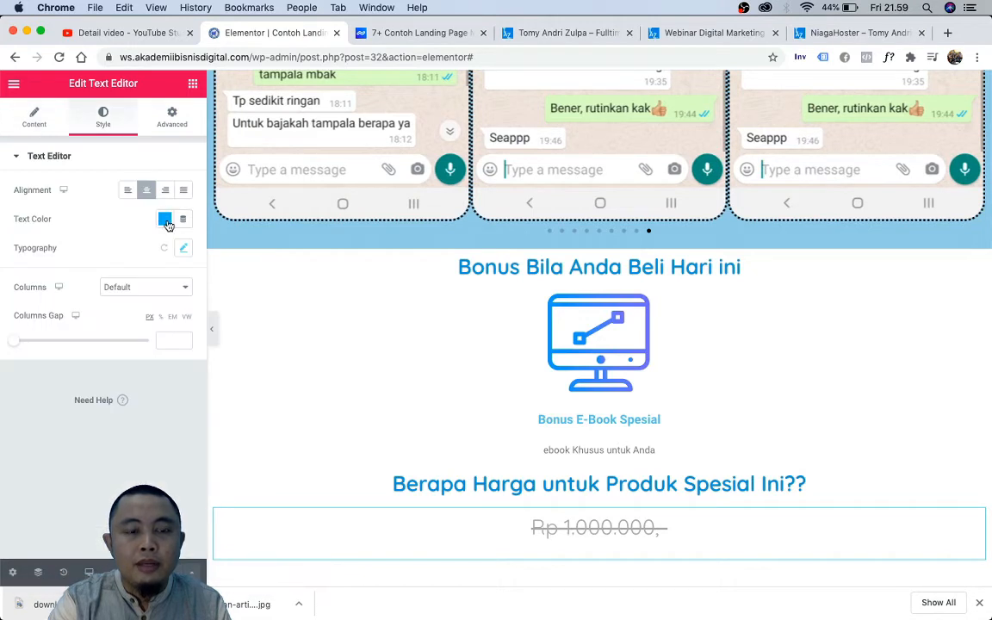
{"action": "left_click", "coordinate": [165, 220]}
{"action": "left_click", "coordinate": [229, 433]}
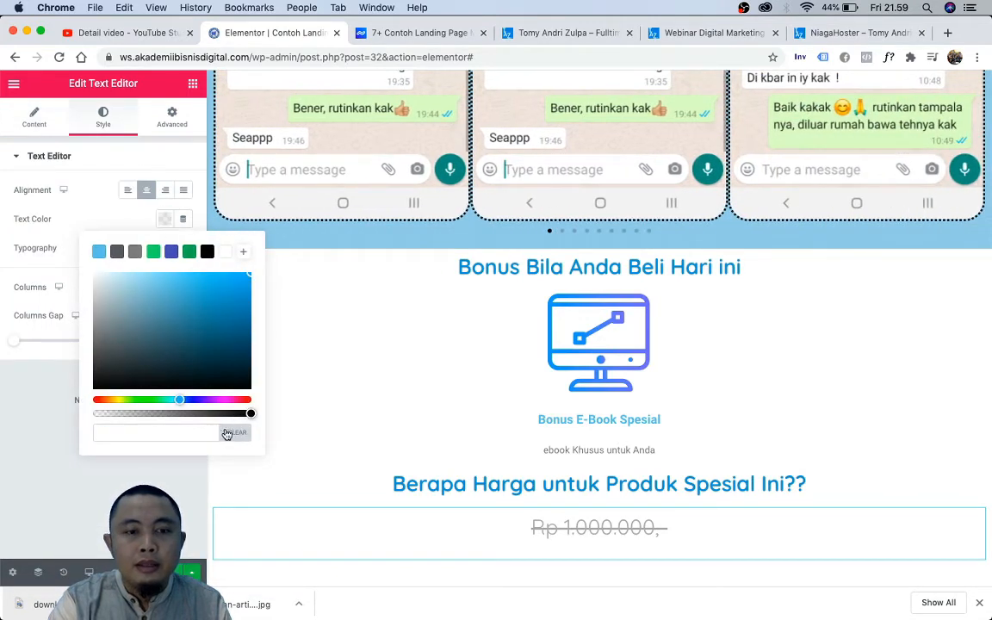
{"action": "left_click", "coordinate": [57, 388]}
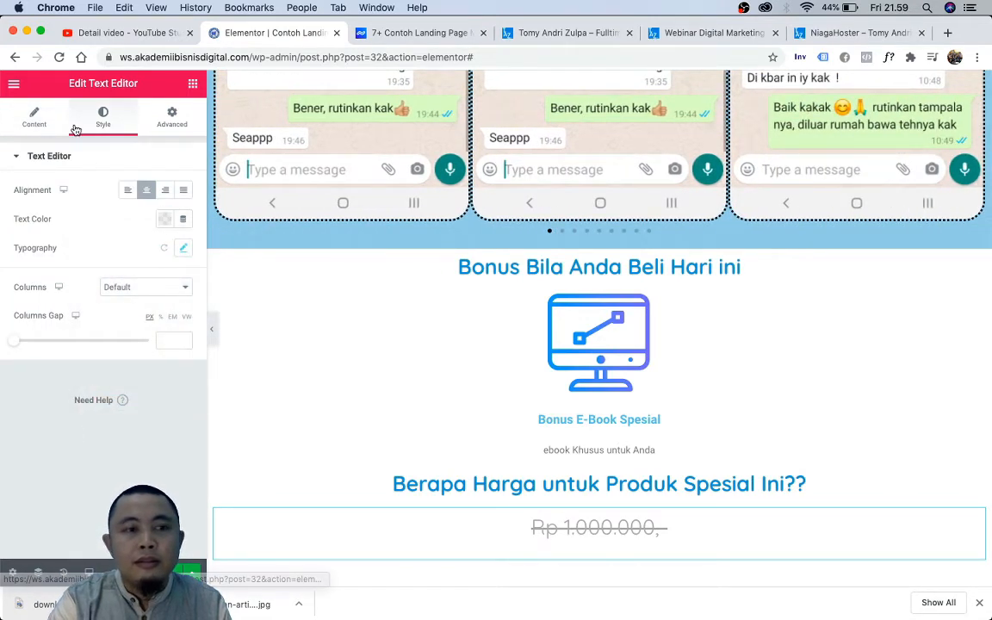
Step: Make the whole struck-through "Rp 1.000.000,-" price text bold and italic
{"action": "left_click", "coordinate": [33, 121]}
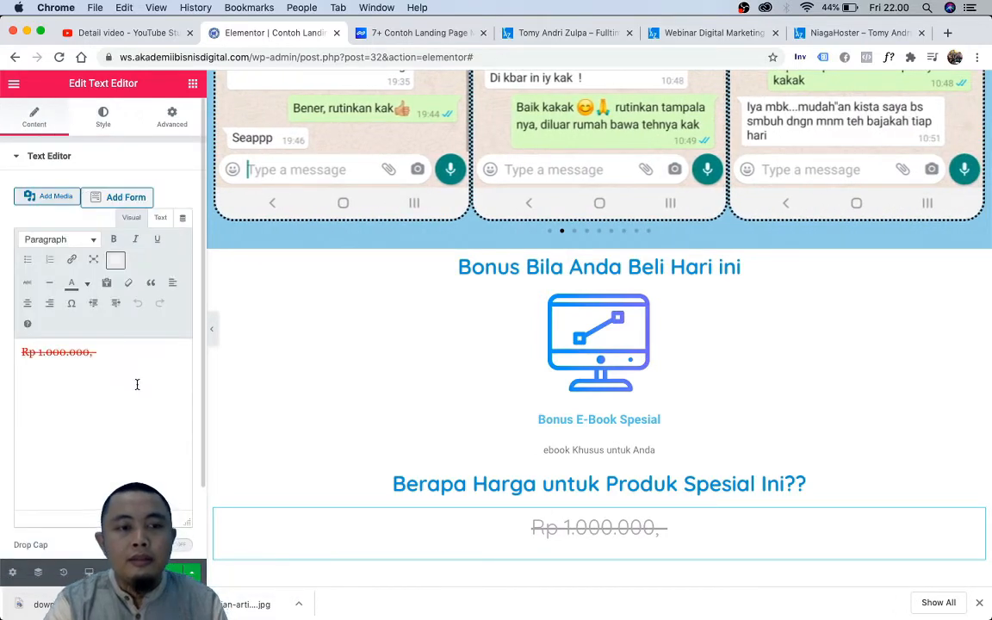
{"action": "triple_click", "coordinate": [119, 340]}
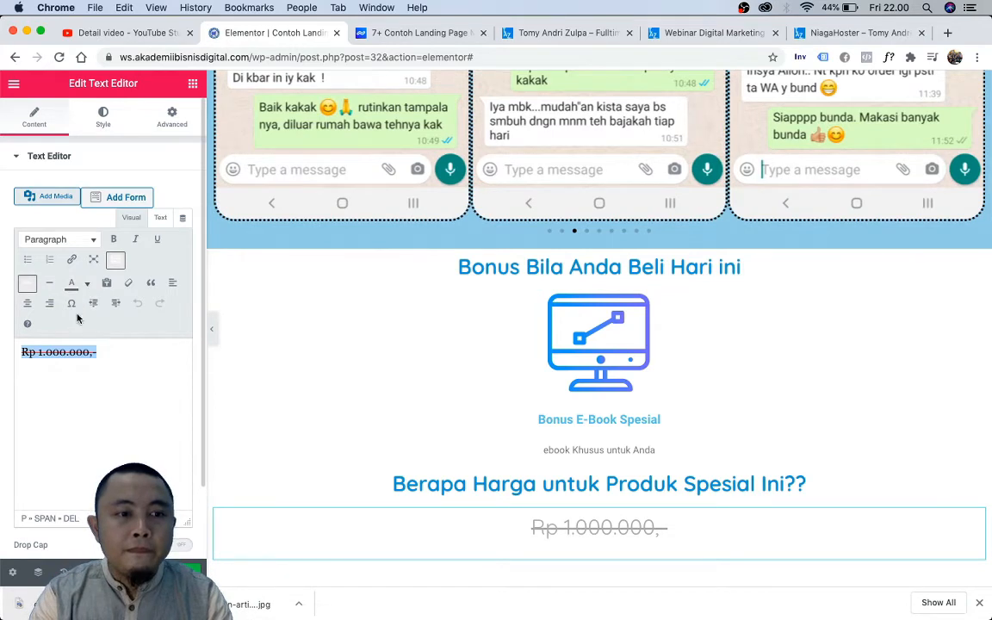
{"action": "left_click", "coordinate": [119, 239]}
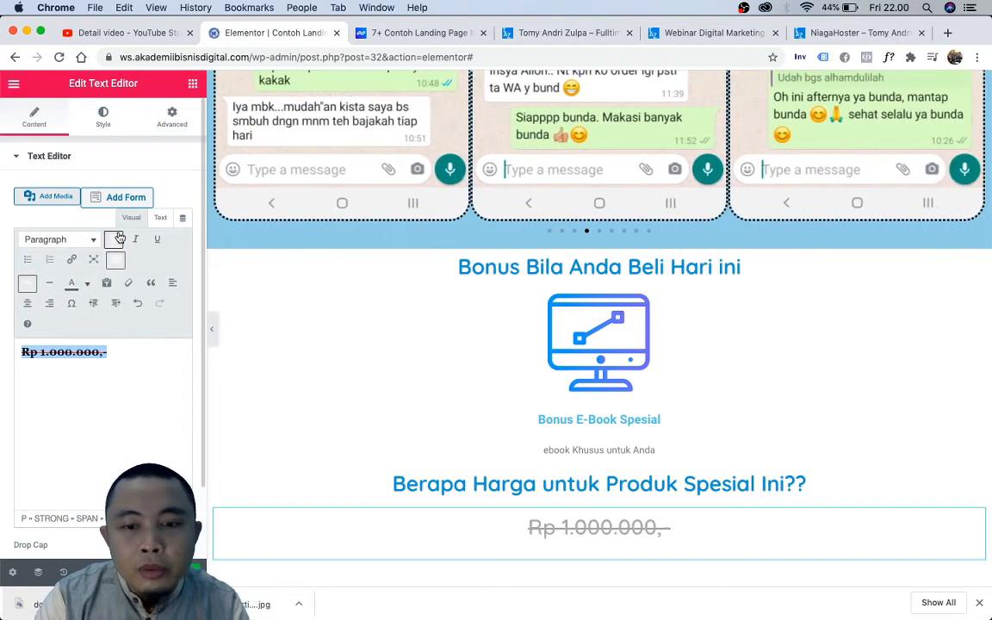
{"action": "left_click", "coordinate": [135, 242]}
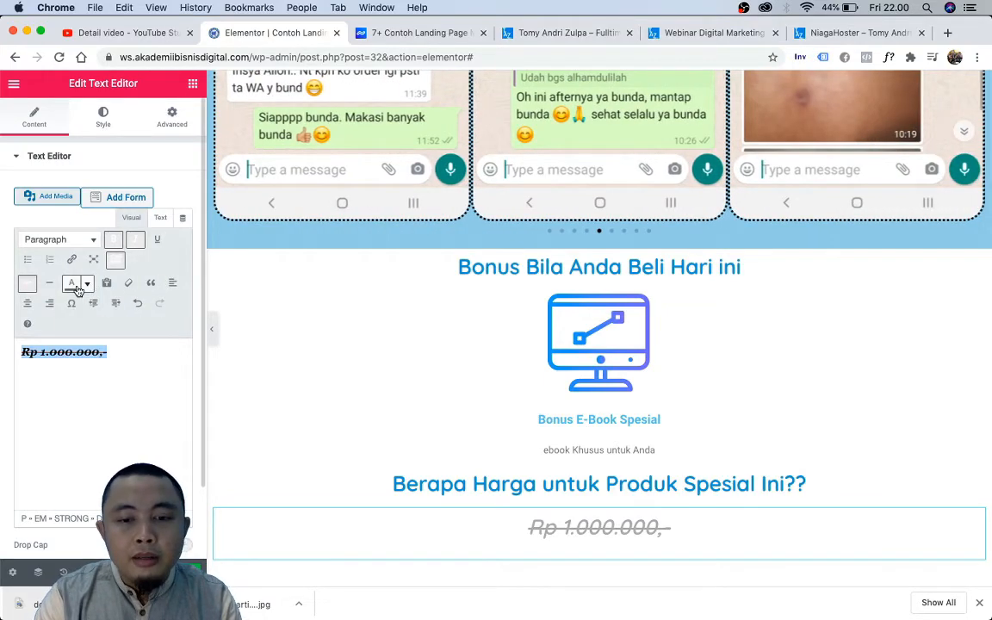
Step: Try dark blue and then red as the inline text color of the bold italic price
{"action": "left_click", "coordinate": [88, 284]}
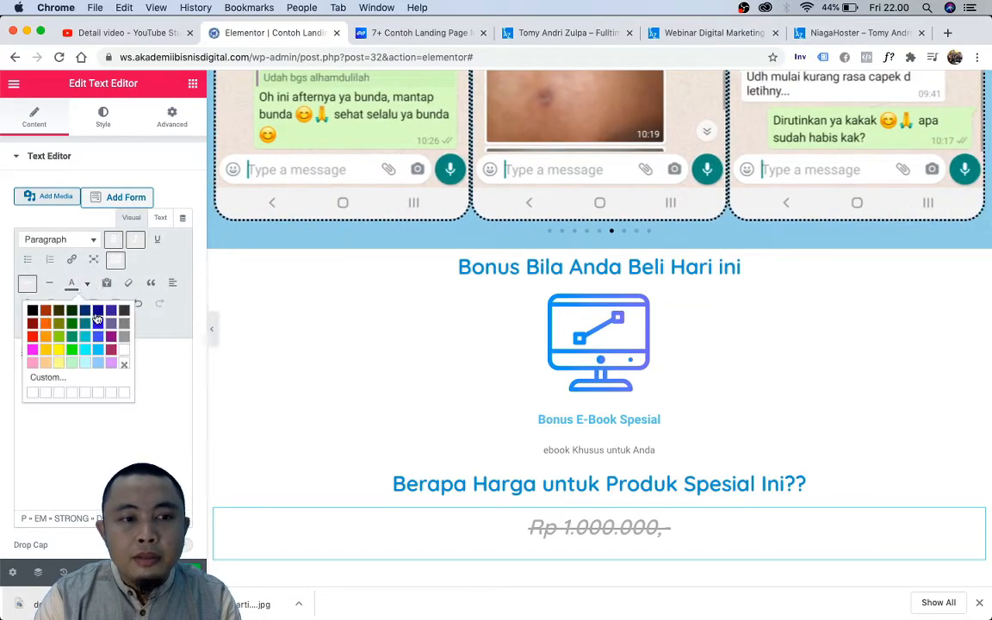
{"action": "left_click", "coordinate": [85, 310]}
{"action": "left_click", "coordinate": [85, 286]}
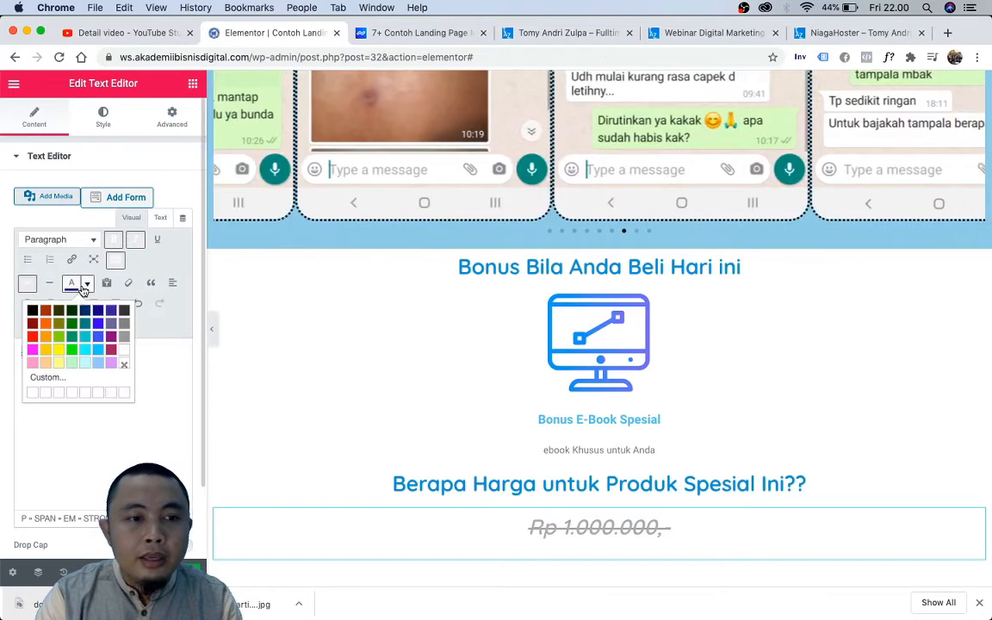
{"action": "left_click", "coordinate": [32, 336]}
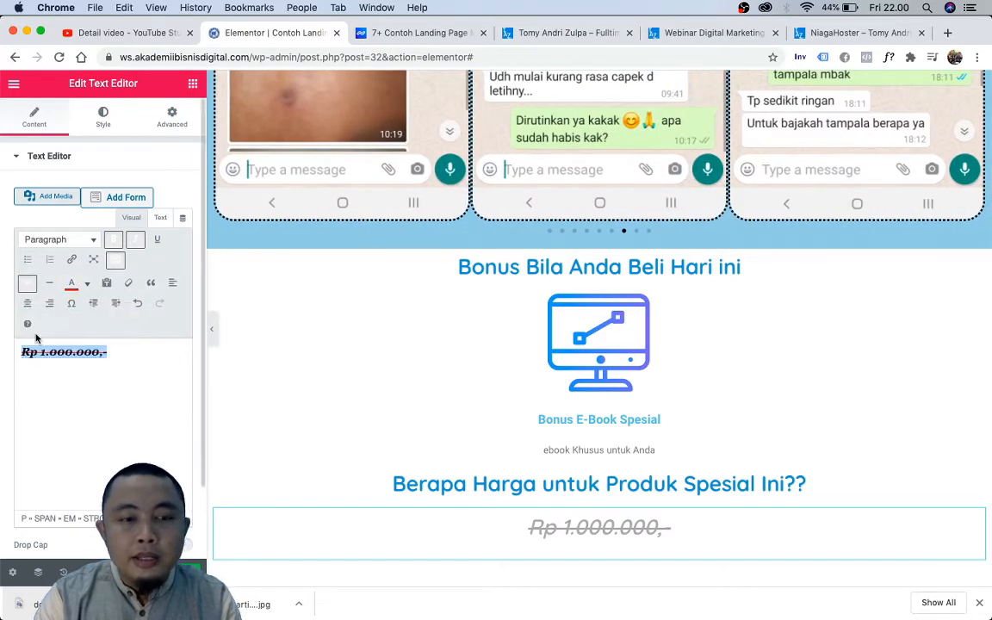
Step: Set the inline text color of the whole struck-through price to yellow
{"action": "left_click", "coordinate": [127, 401]}
{"action": "left_click_drag", "start_coordinate": [127, 404], "coordinate": [9, 347]}
{"action": "left_click", "coordinate": [85, 284]}
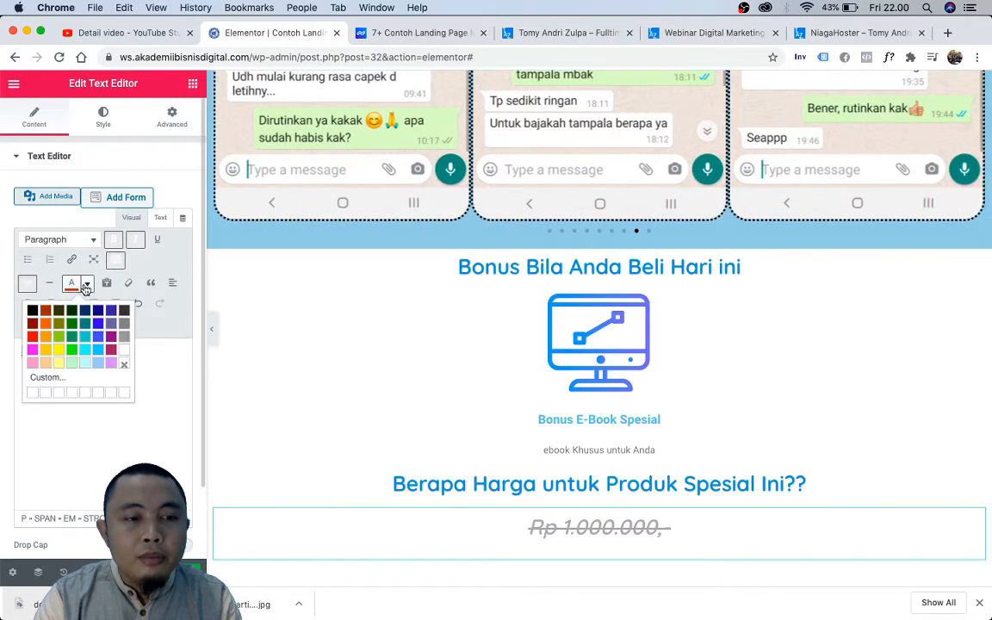
{"action": "left_click", "coordinate": [58, 349]}
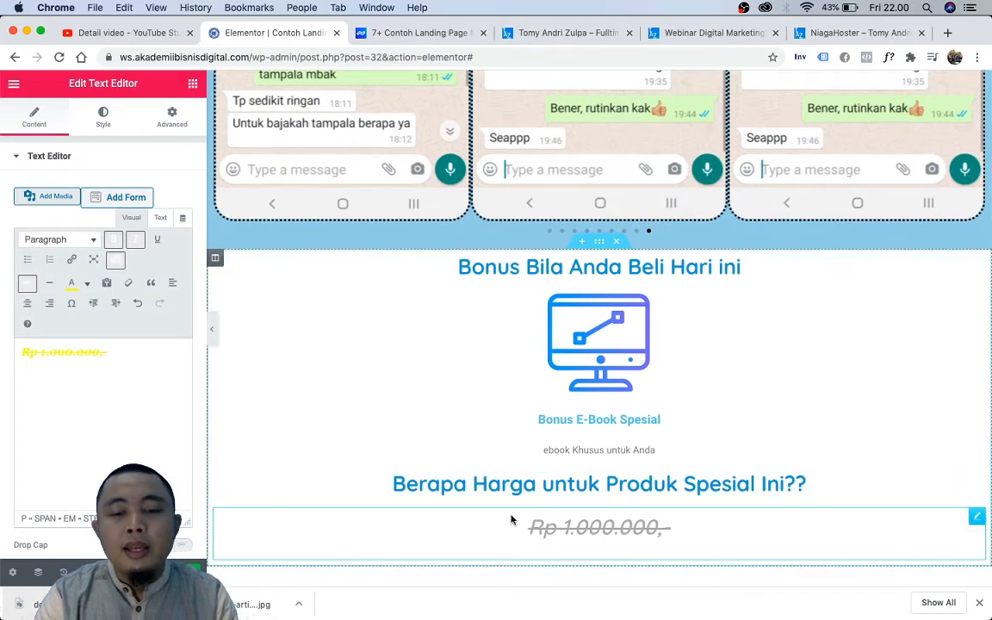
Step: Duplicate the "Berapa Harga untuk Produk Spesial Ini??" heading and place the copy below the struck-through price
{"action": "scroll", "coordinate": [512, 519], "scroll_direction": "down", "scroll_amount": 2}
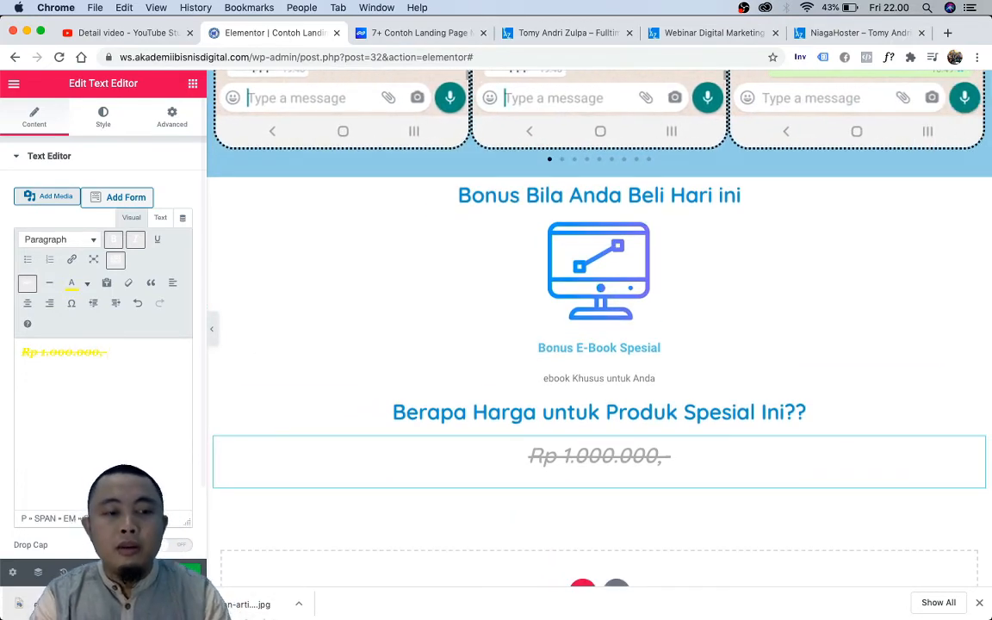
{"action": "scroll", "coordinate": [620, 445], "scroll_direction": "down", "scroll_amount": 3}
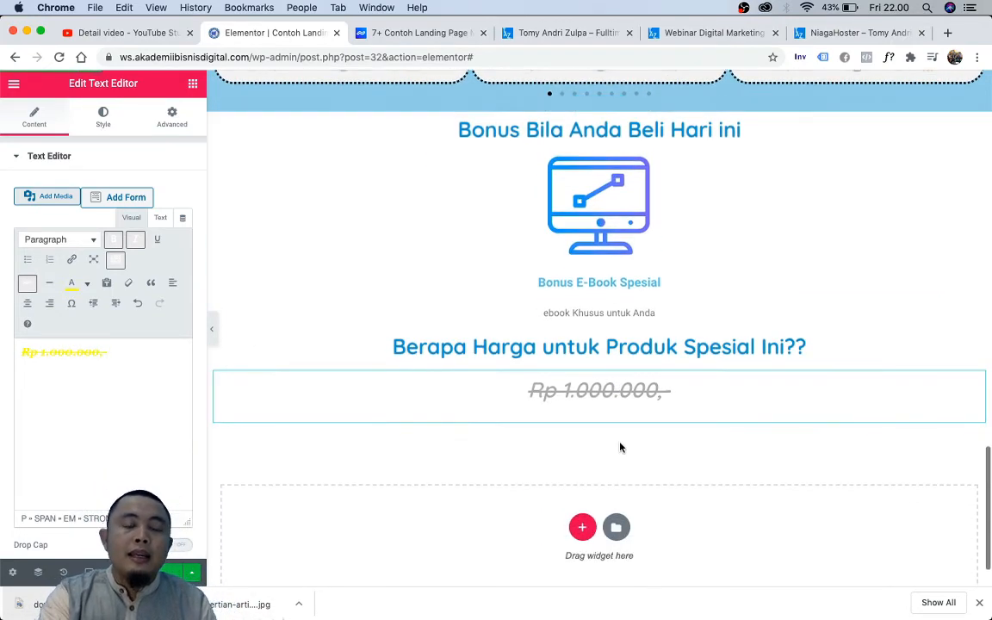
{"action": "scroll", "coordinate": [621, 447], "scroll_direction": "down", "scroll_amount": 1}
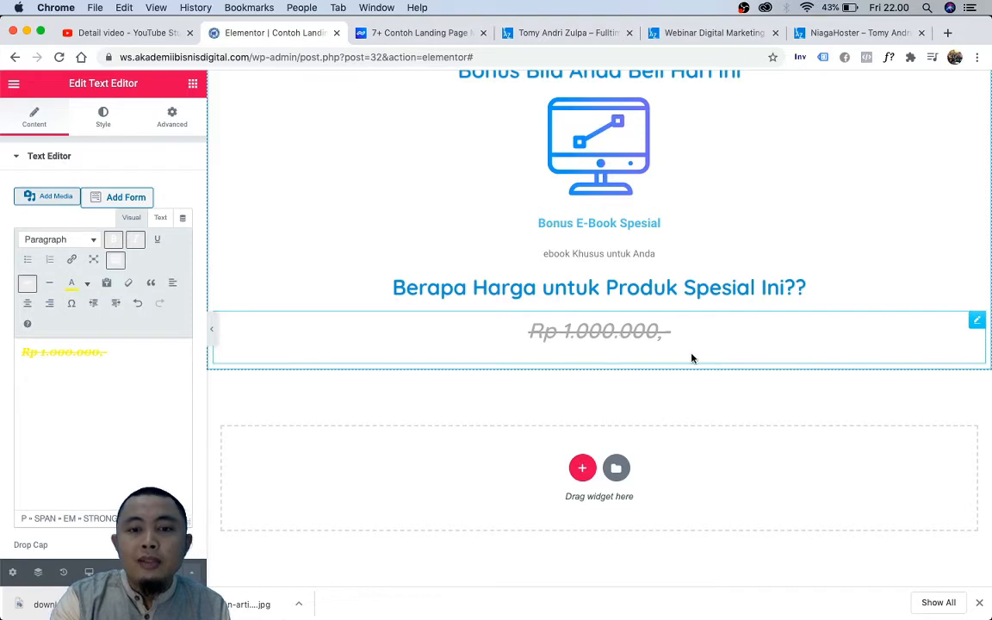
{"action": "right_click", "coordinate": [973, 290]}
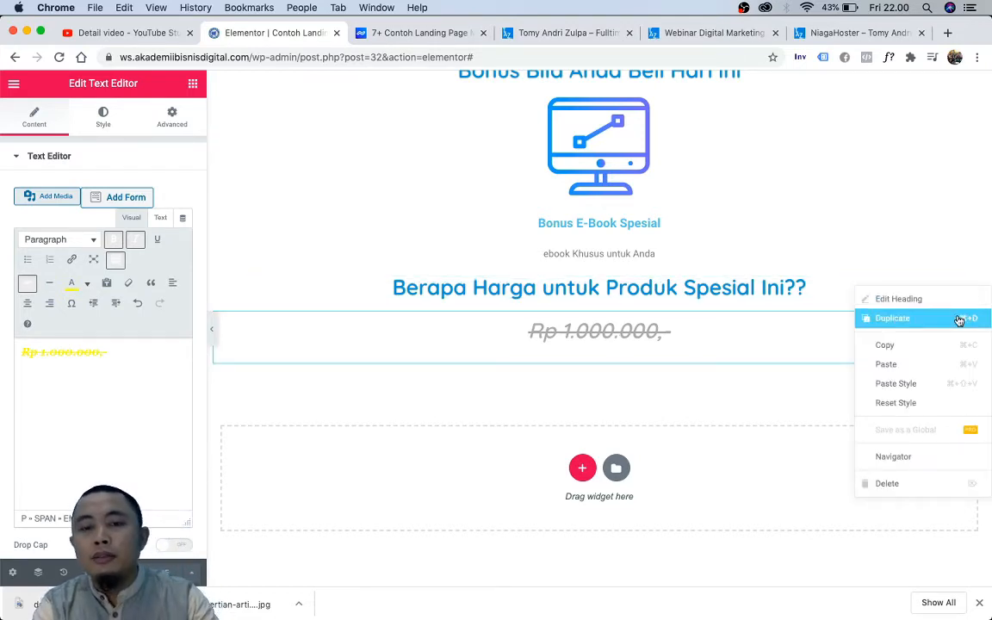
{"action": "left_click", "coordinate": [959, 318]}
{"action": "left_click_drag", "start_coordinate": [979, 320], "coordinate": [832, 341]}
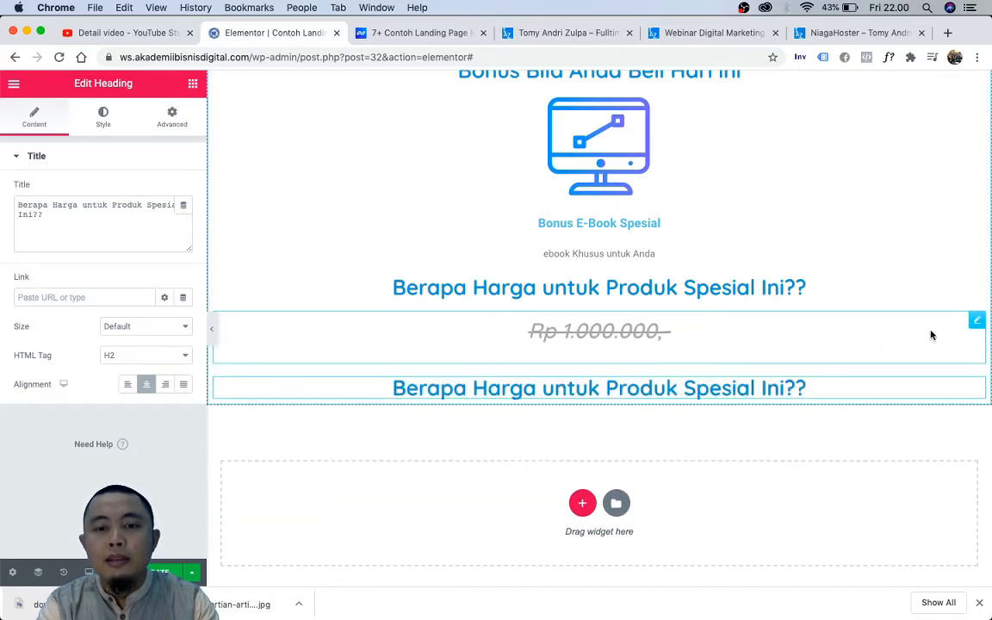
Step: Change the title of the duplicated heading to "Rp 500.000,-"
{"action": "left_click", "coordinate": [133, 231]}
{"action": "key", "text": "super+a"}
{"action": "type", "text": "Rp "}
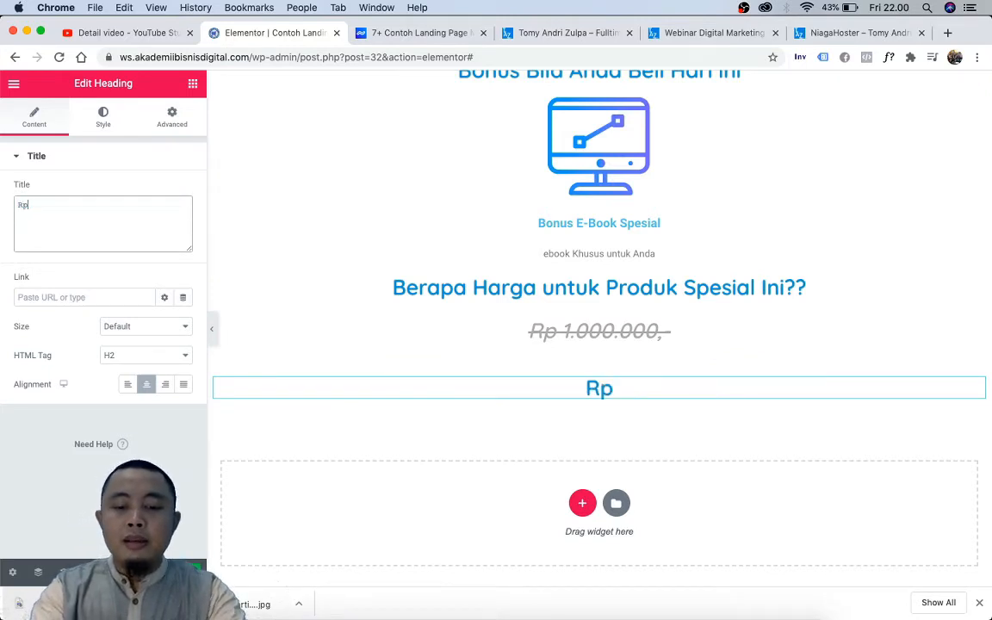
{"action": "type", "text": "500"}
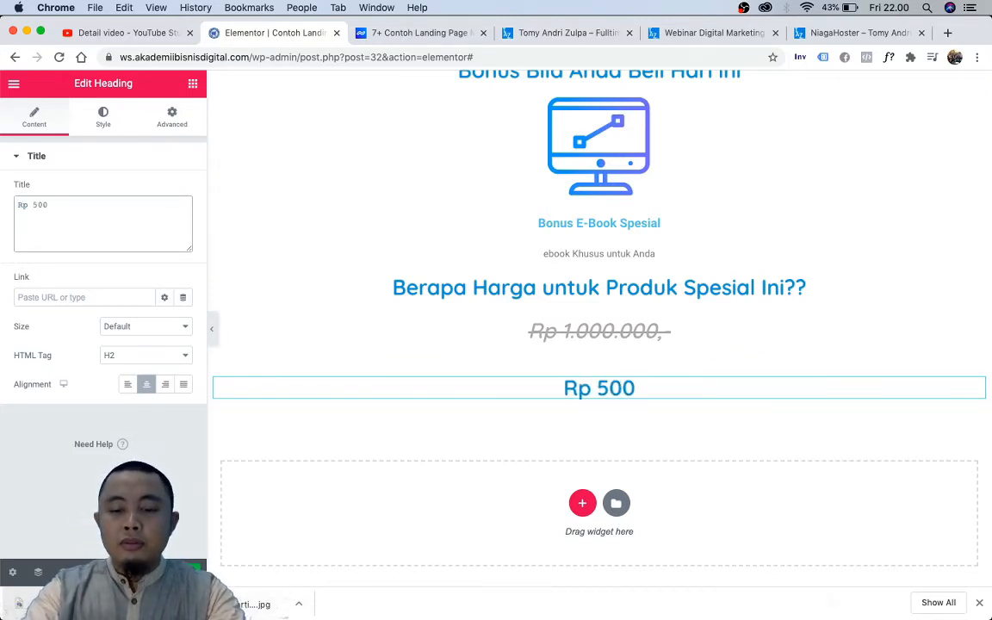
{"action": "type", "text": ".000,"}
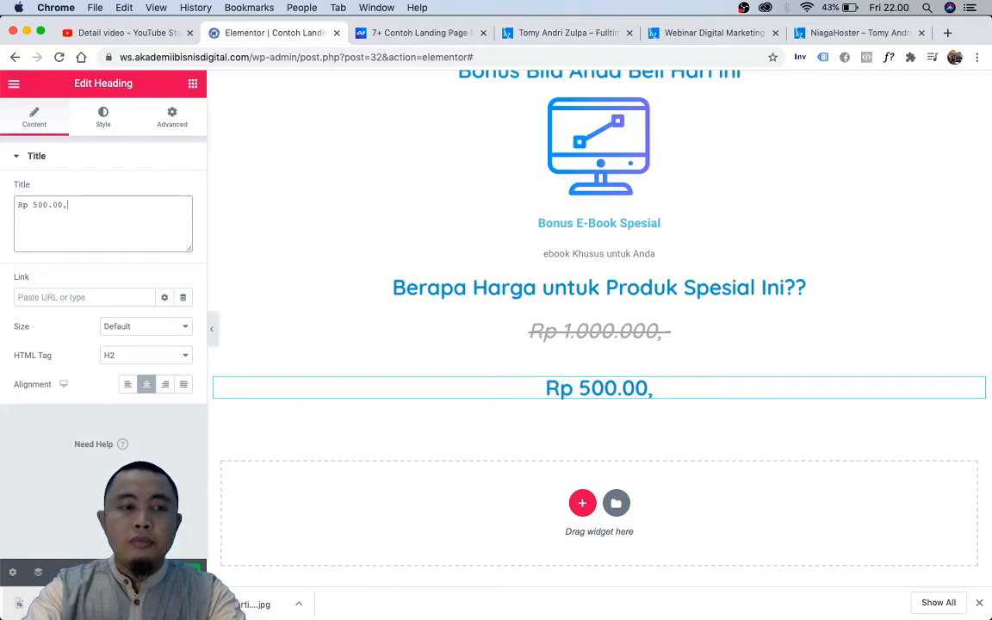
{"action": "key", "text": "BackSpace"}
{"action": "type", "text": "0,-"}
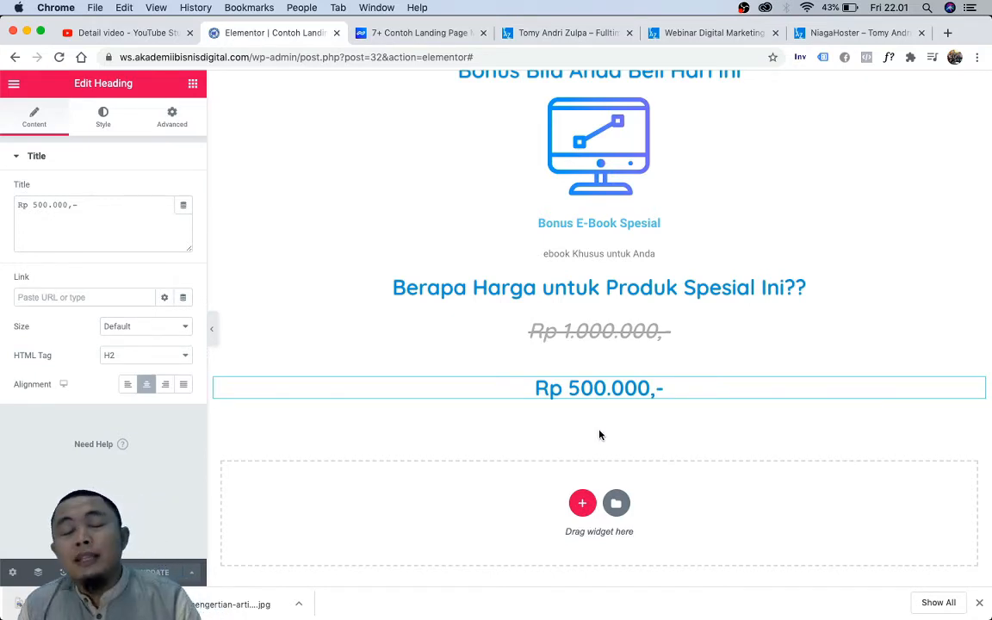
Step: Search the widget library for "pri" to look for pricing widgets
{"action": "left_click", "coordinate": [195, 83]}
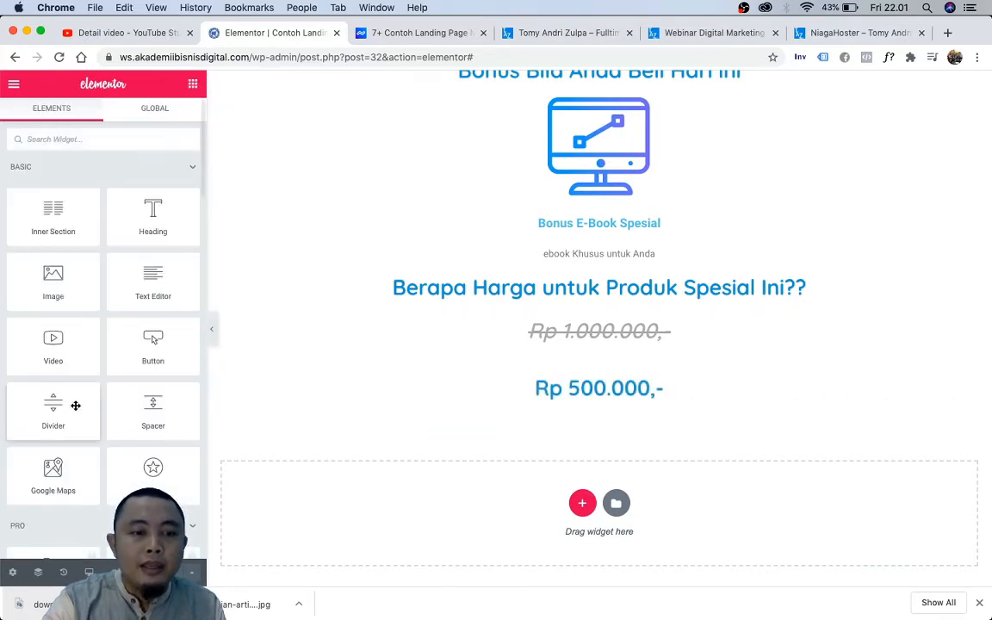
{"action": "scroll", "coordinate": [76, 405], "scroll_direction": "down", "scroll_amount": 5}
{"action": "scroll", "coordinate": [76, 410], "scroll_direction": "up", "scroll_amount": 5}
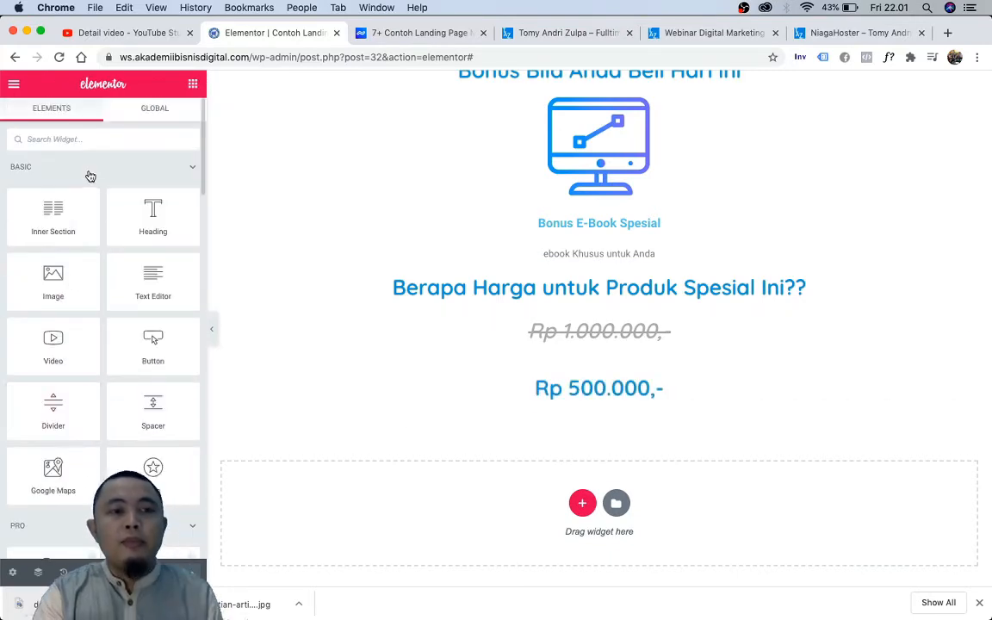
{"action": "left_click", "coordinate": [101, 139]}
{"action": "type", "text": "pric"}
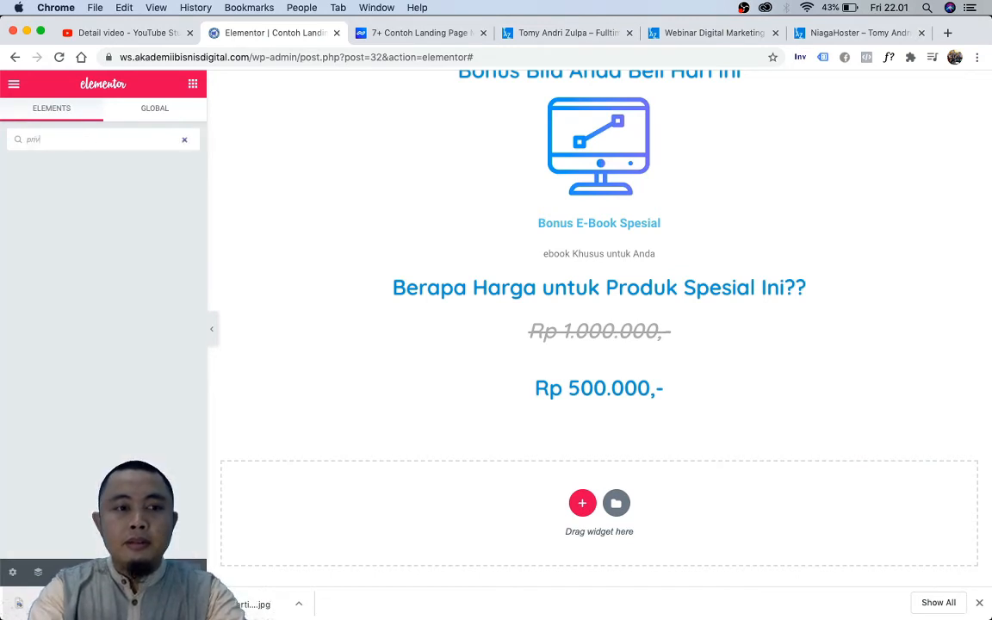
{"action": "key", "text": "BackSpace"}
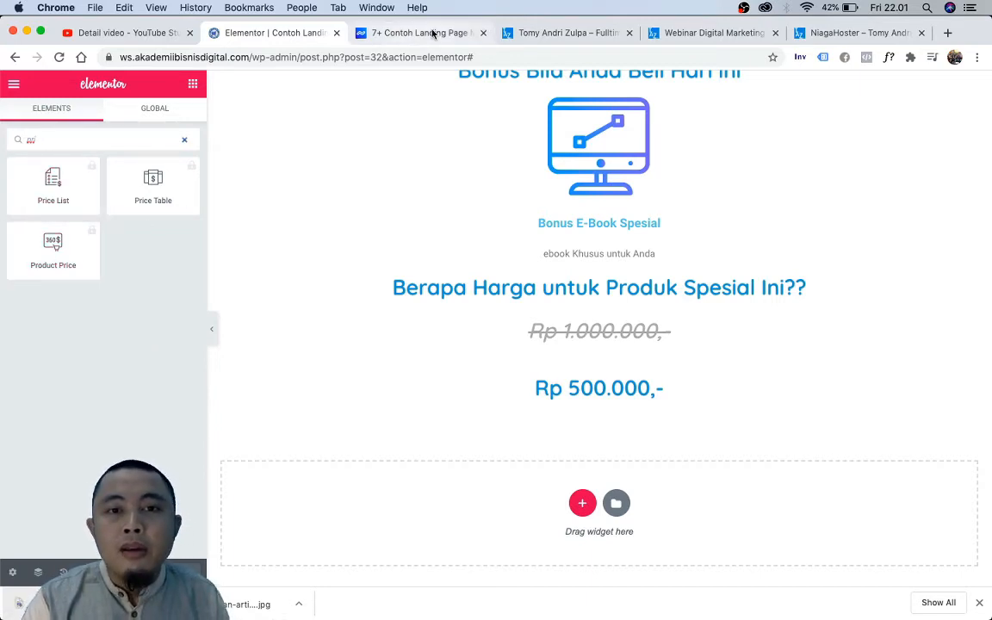
Step: Switch to the tomyaz.web.id site and open its wp-admin login page
{"action": "left_click", "coordinate": [366, 34]}
{"action": "left_click", "coordinate": [521, 34]}
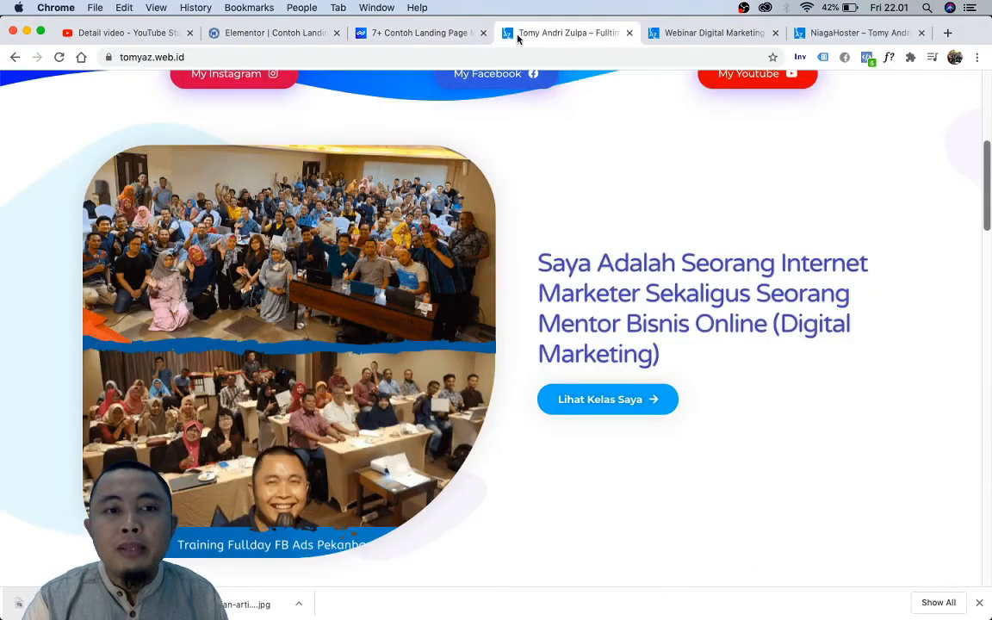
{"action": "left_click", "coordinate": [371, 57]}
{"action": "left_click", "coordinate": [371, 57]}
{"action": "type", "text": "w"}
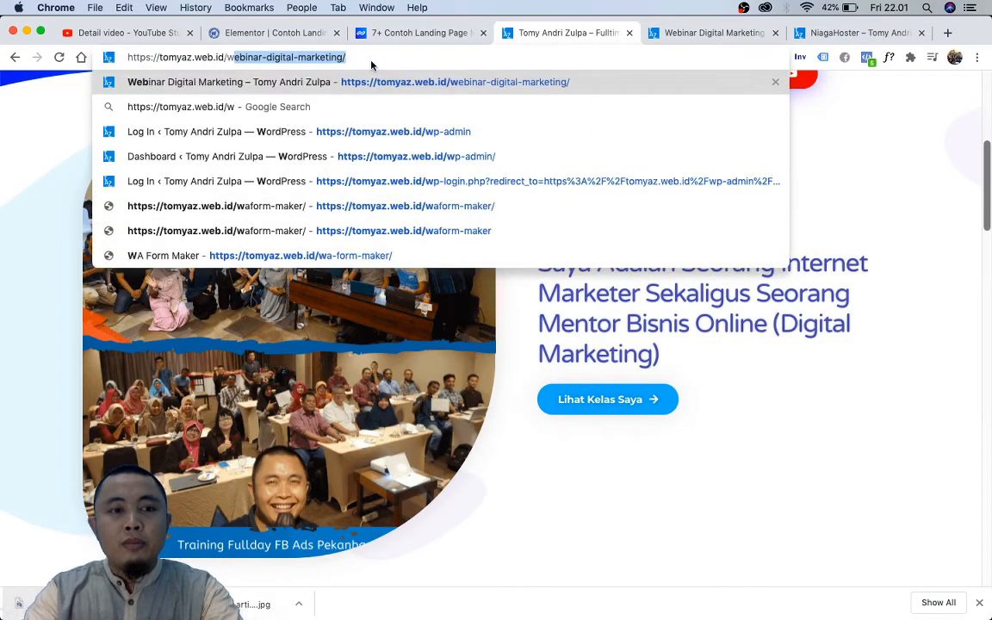
{"action": "key", "text": "BackSpace"}
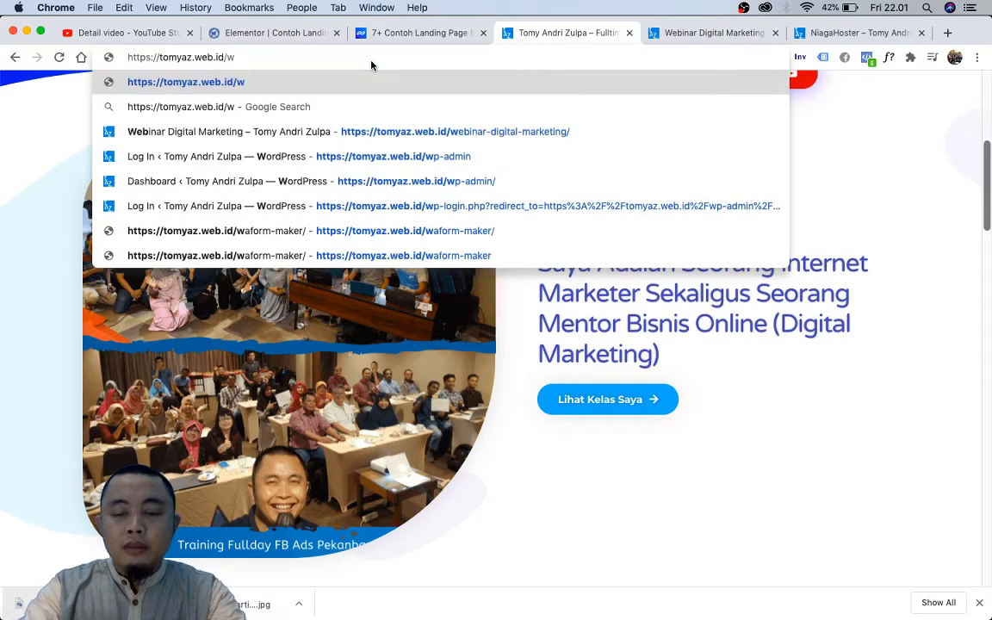
{"action": "type", "text": "p-admin"}
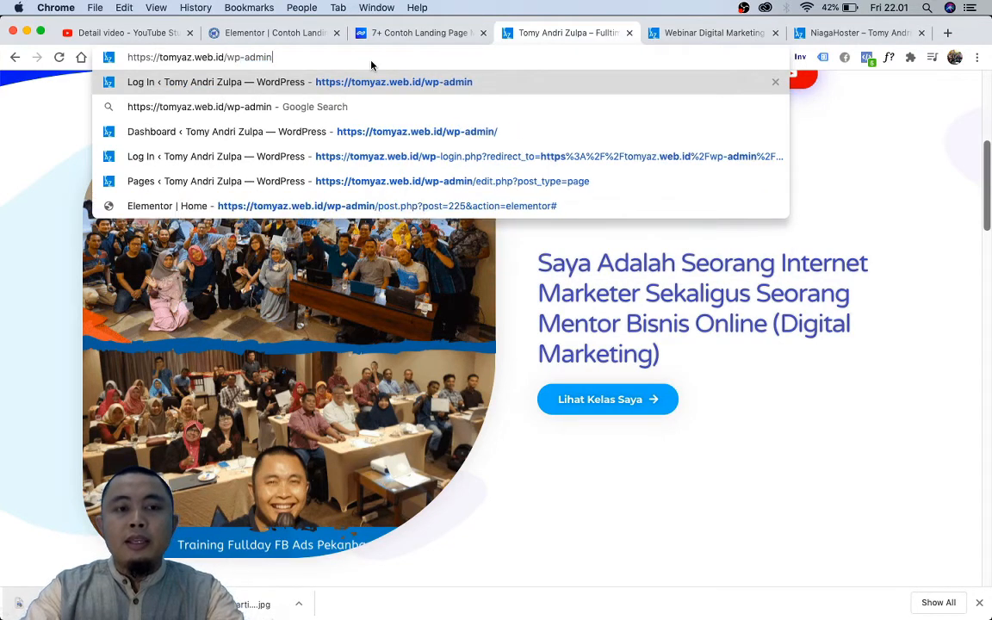
{"action": "key", "text": "Return"}
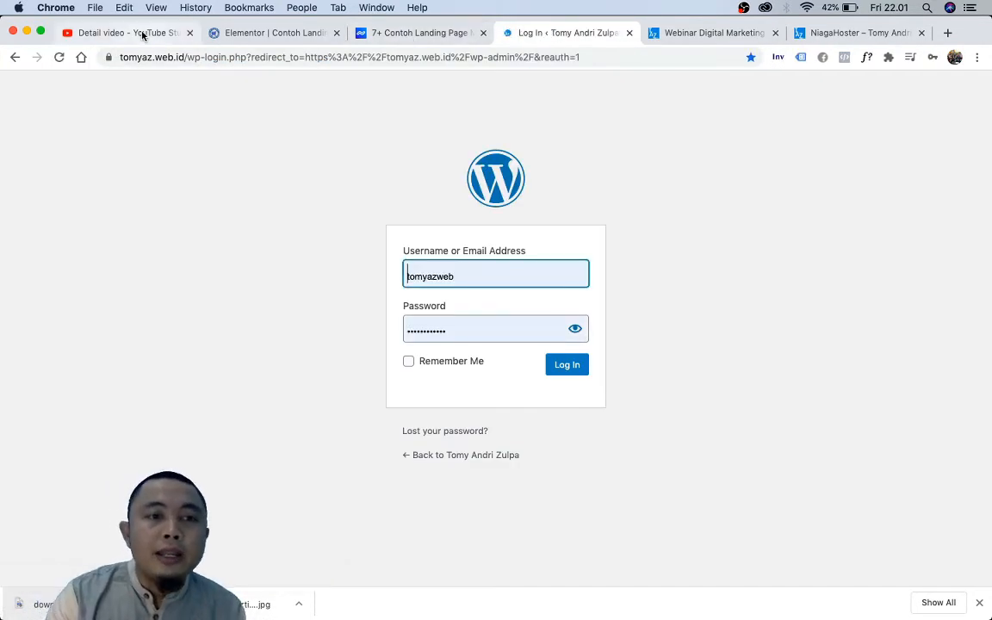
Step: Log in to the tomyaz.web.id WordPress admin with the prefilled credentials
{"action": "left_click", "coordinate": [142, 34]}
{"action": "left_click", "coordinate": [363, 33]}
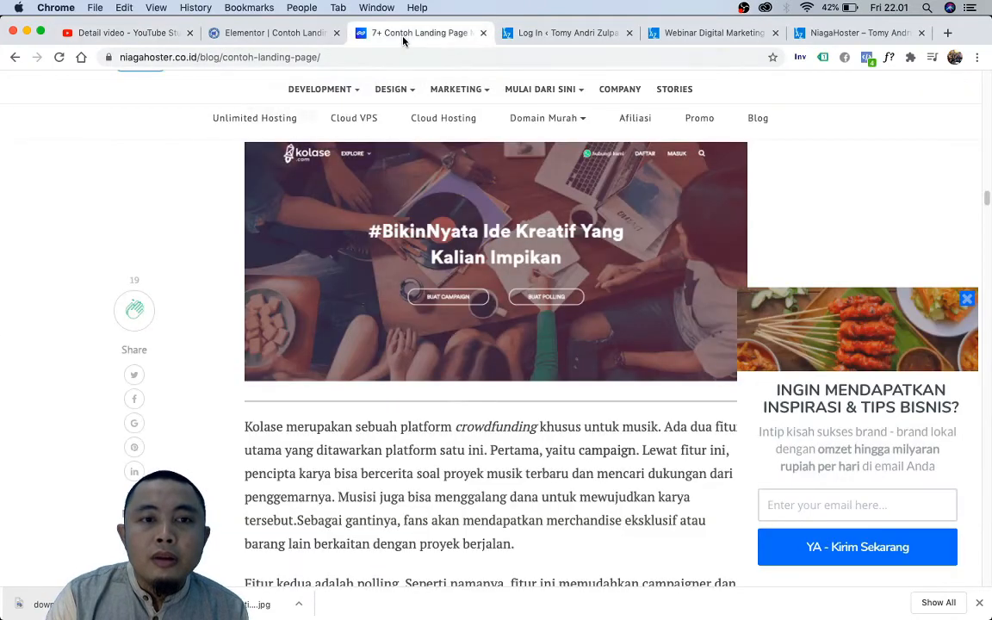
{"action": "left_click", "coordinate": [291, 41]}
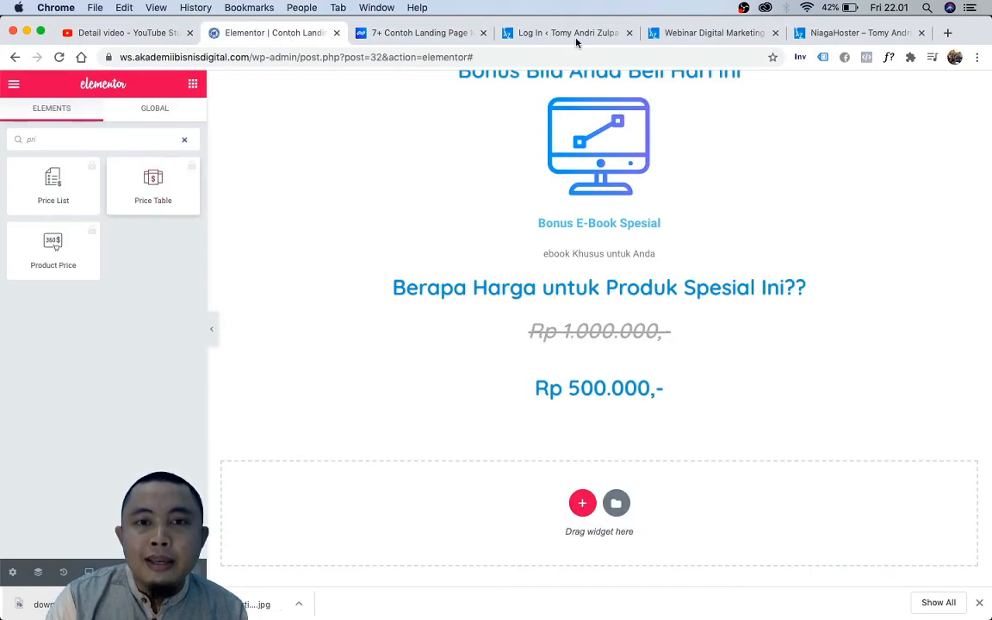
{"action": "left_click", "coordinate": [511, 27]}
{"action": "left_click", "coordinate": [567, 365]}
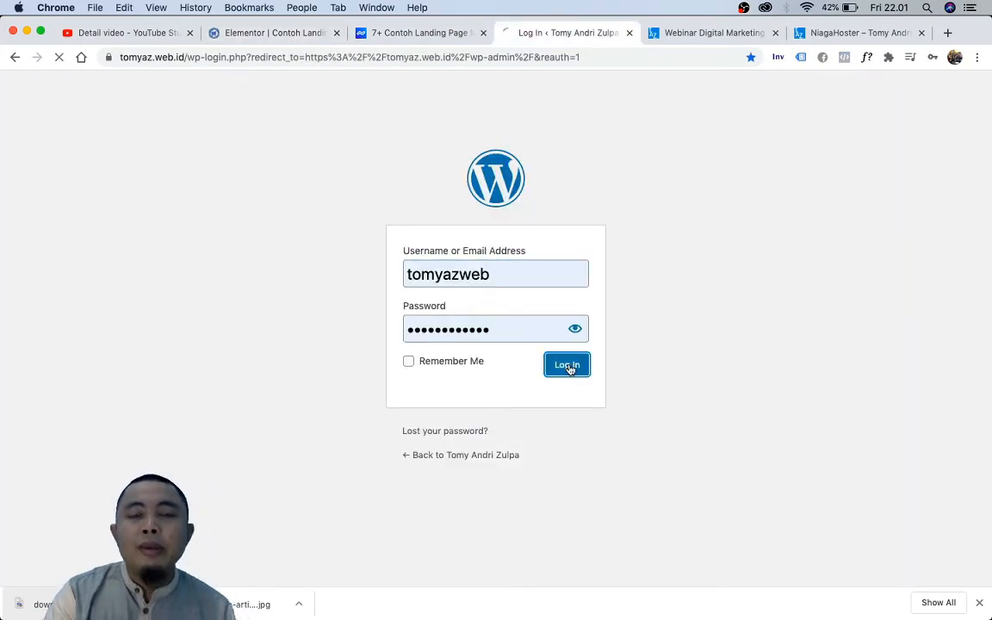
Step: Reload the Webinar Digital Marketing page as a logged-in admin and open it for editing with Elementor
{"action": "left_click", "coordinate": [264, 41]}
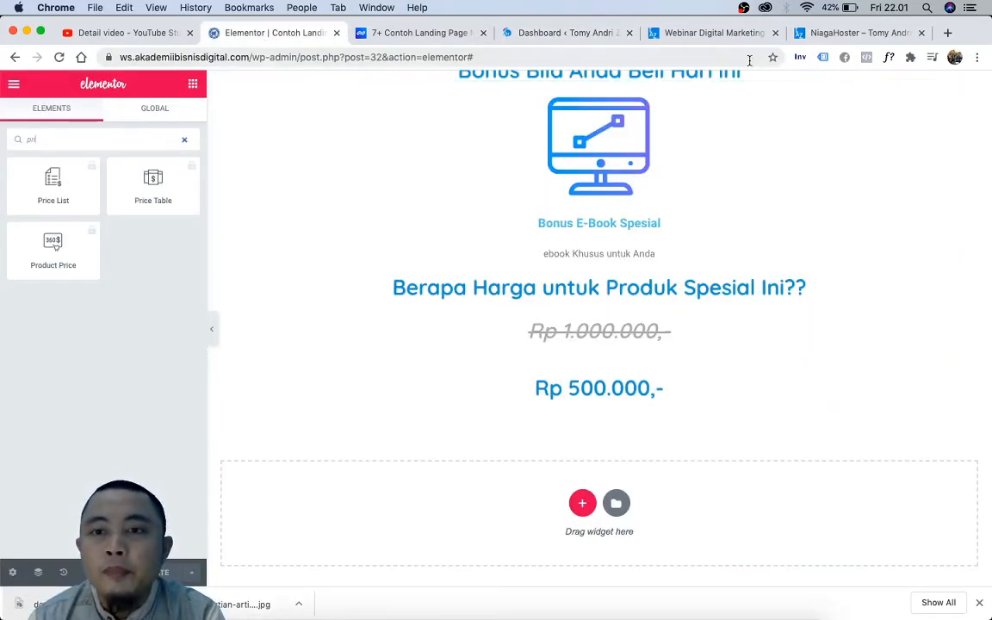
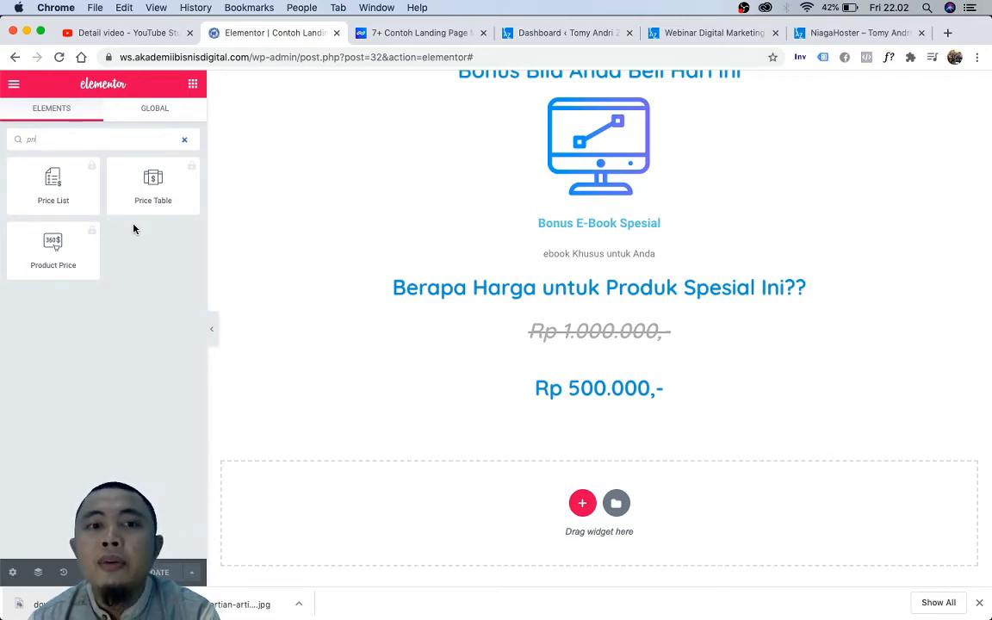
{"action": "left_click", "coordinate": [594, 37]}
{"action": "left_click", "coordinate": [700, 37]}
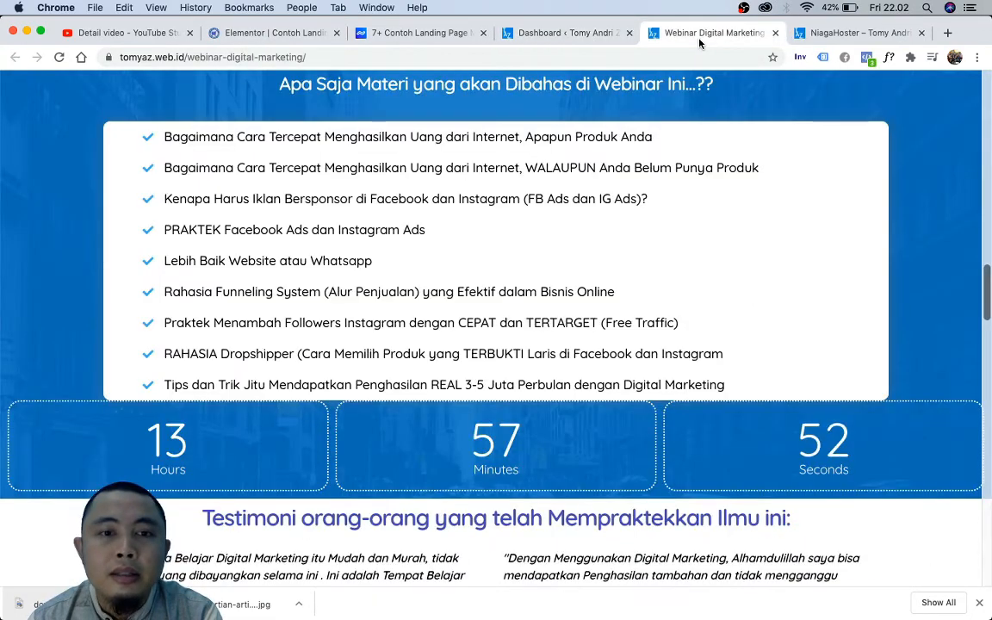
{"action": "left_click", "coordinate": [538, 39]}
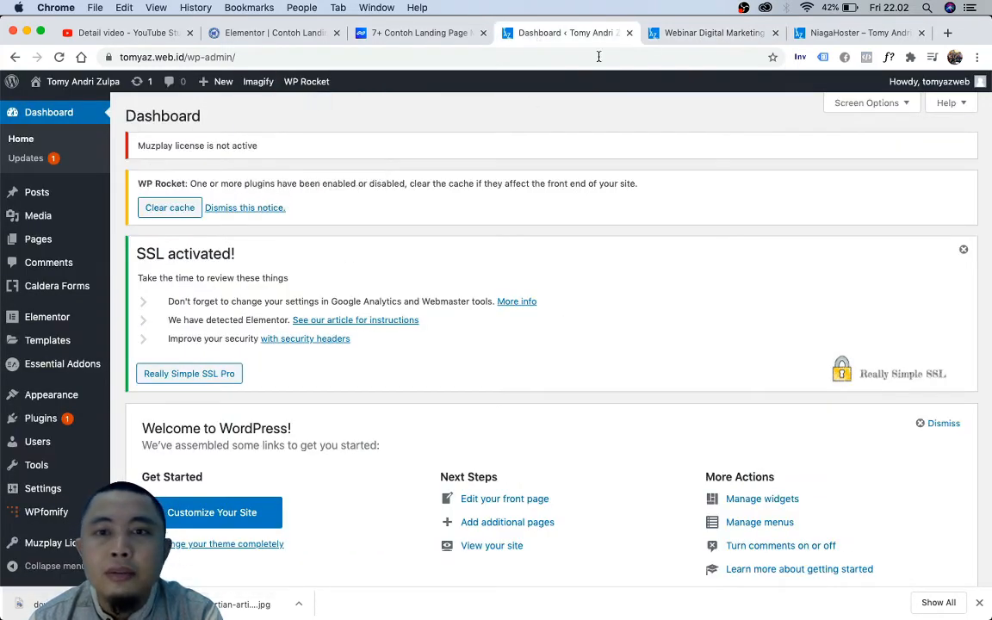
{"action": "left_click", "coordinate": [694, 32]}
{"action": "left_click", "coordinate": [59, 57]}
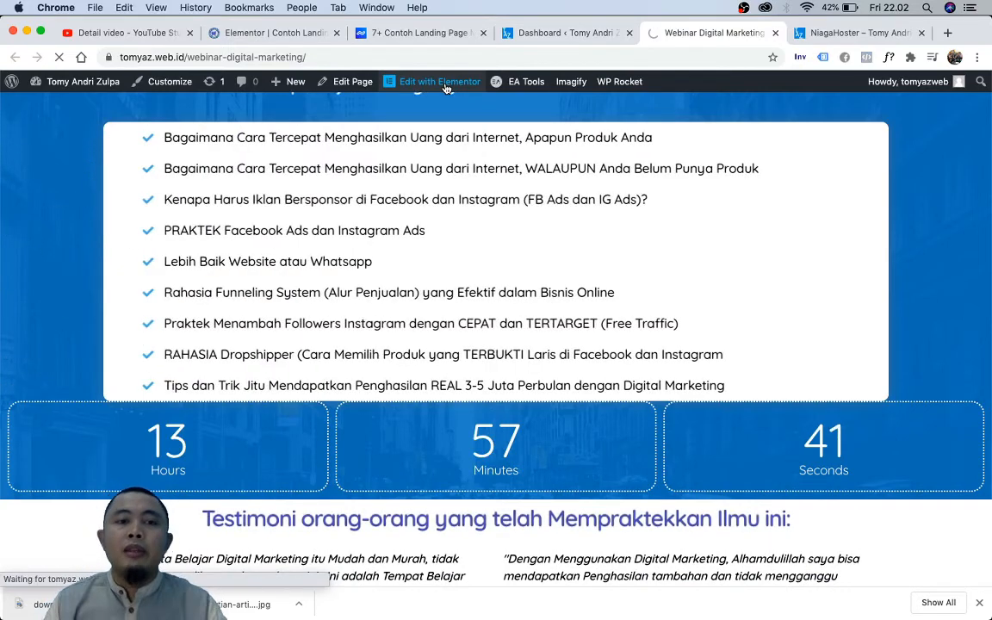
{"action": "left_click", "coordinate": [446, 83]}
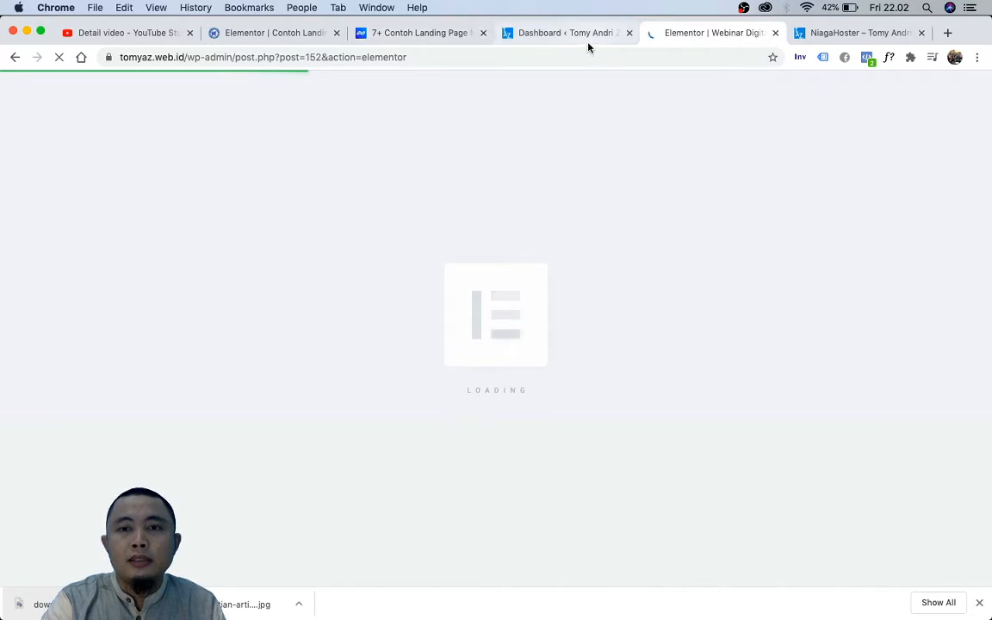
Step: Review the example landing page in its Elementor editor, from the product advantages and testimonials down to the bonus and price section
{"action": "left_click", "coordinate": [132, 32]}
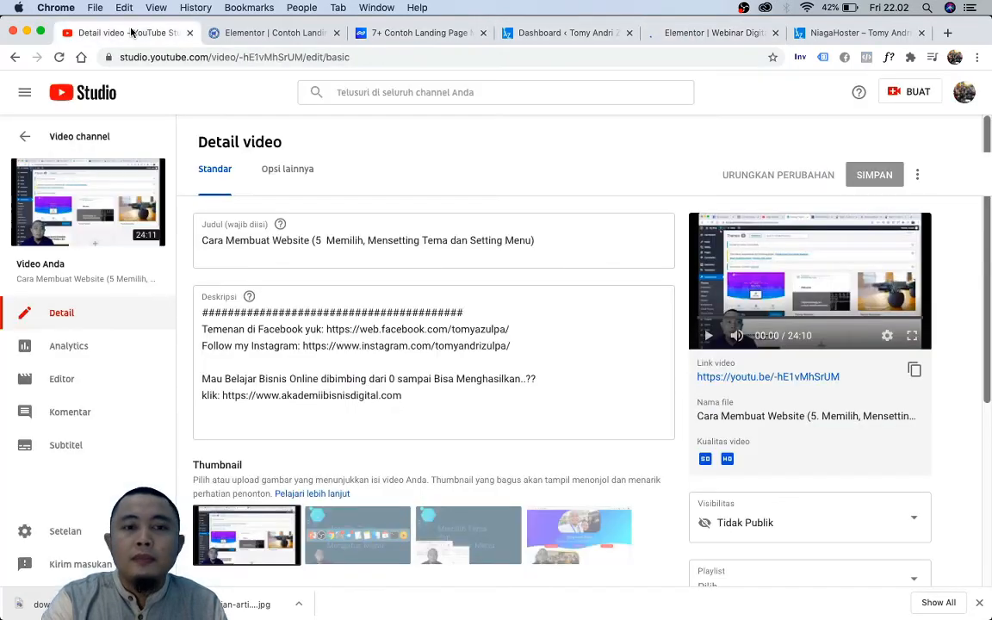
{"action": "left_click", "coordinate": [280, 31]}
{"action": "scroll", "coordinate": [284, 138], "scroll_direction": "down", "scroll_amount": 5}
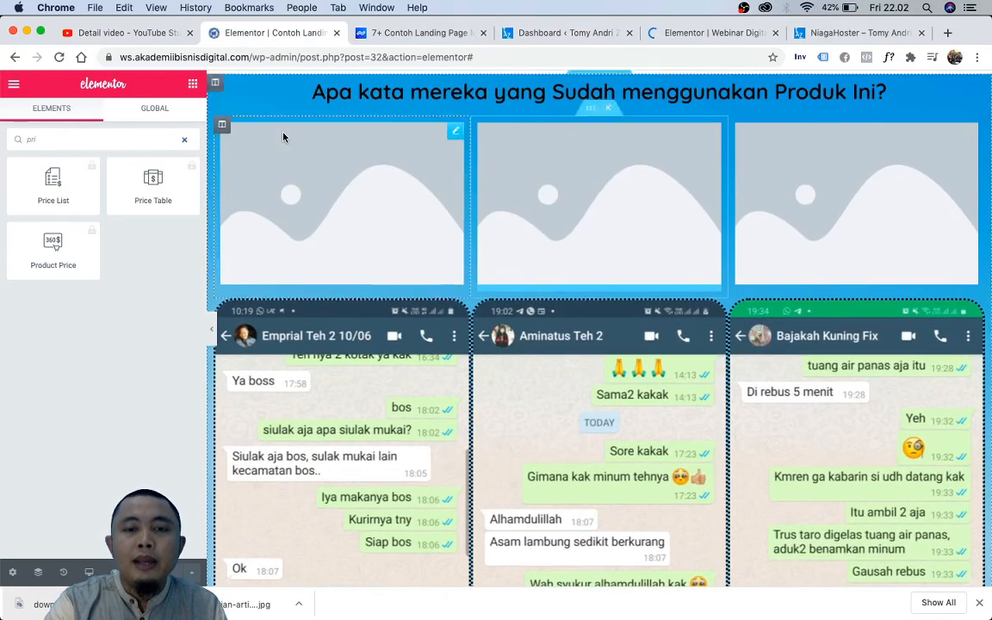
{"action": "scroll", "coordinate": [284, 138], "scroll_direction": "down", "scroll_amount": 10}
{"action": "scroll", "coordinate": [283, 138], "scroll_direction": "down", "scroll_amount": 15}
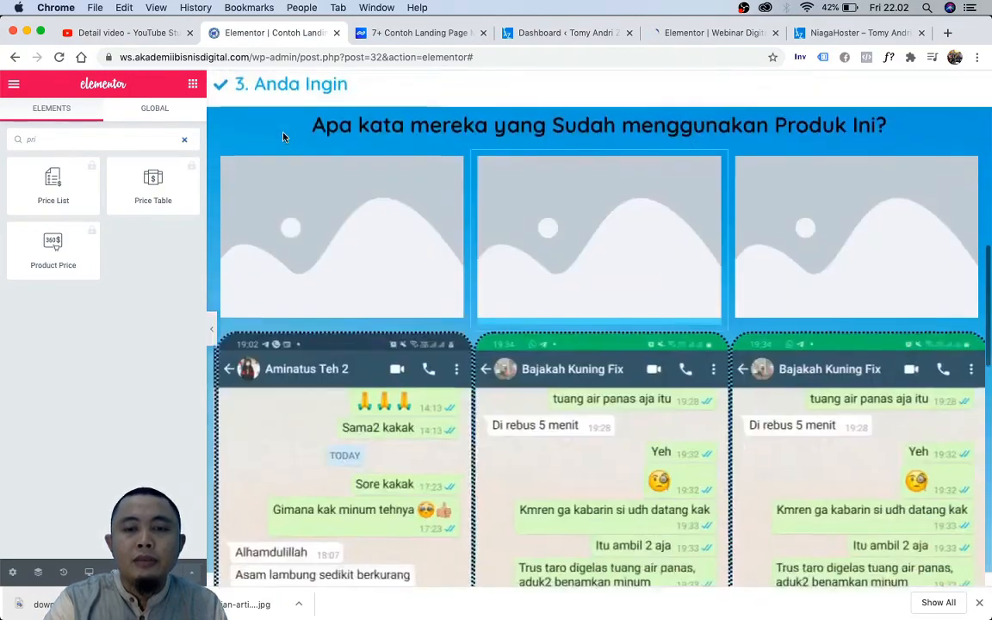
{"action": "scroll", "coordinate": [283, 138], "scroll_direction": "up", "scroll_amount": 2}
{"action": "scroll", "coordinate": [283, 136], "scroll_direction": "up", "scroll_amount": 12}
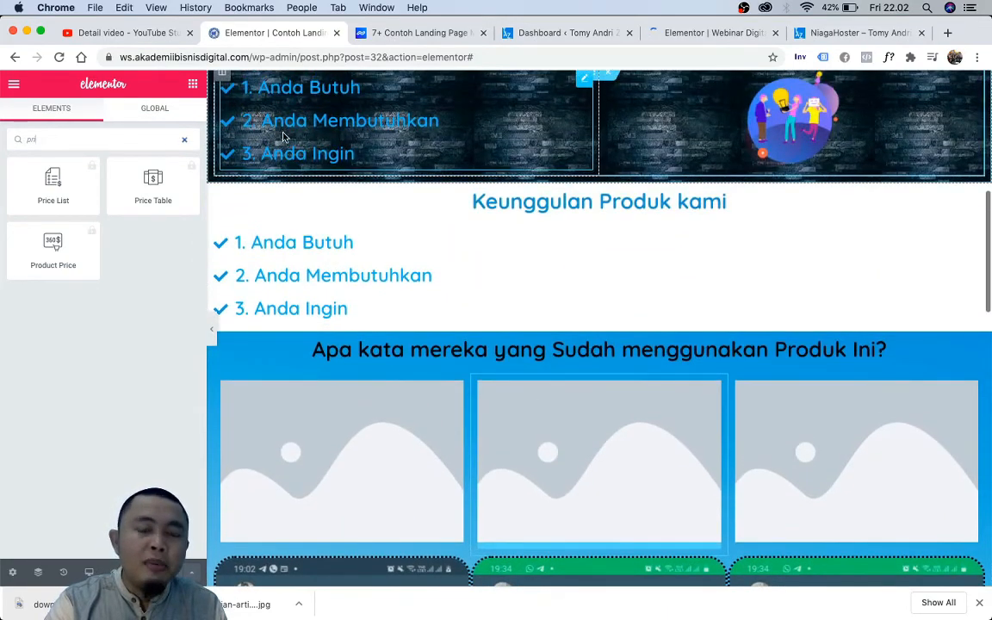
{"action": "scroll", "coordinate": [284, 133], "scroll_direction": "down", "scroll_amount": 10}
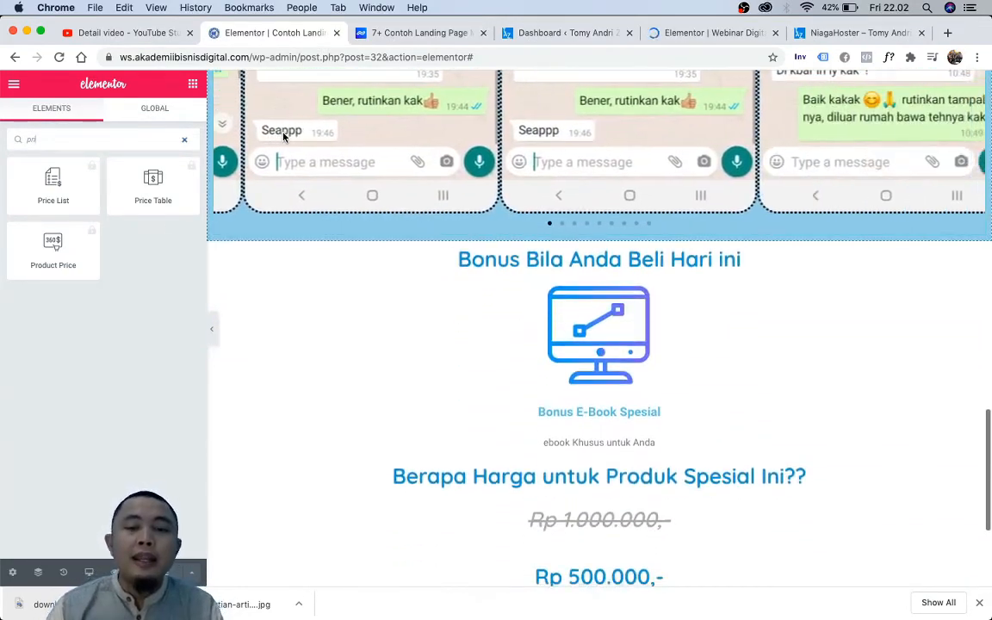
{"action": "scroll", "coordinate": [283, 136], "scroll_direction": "down", "scroll_amount": 5}
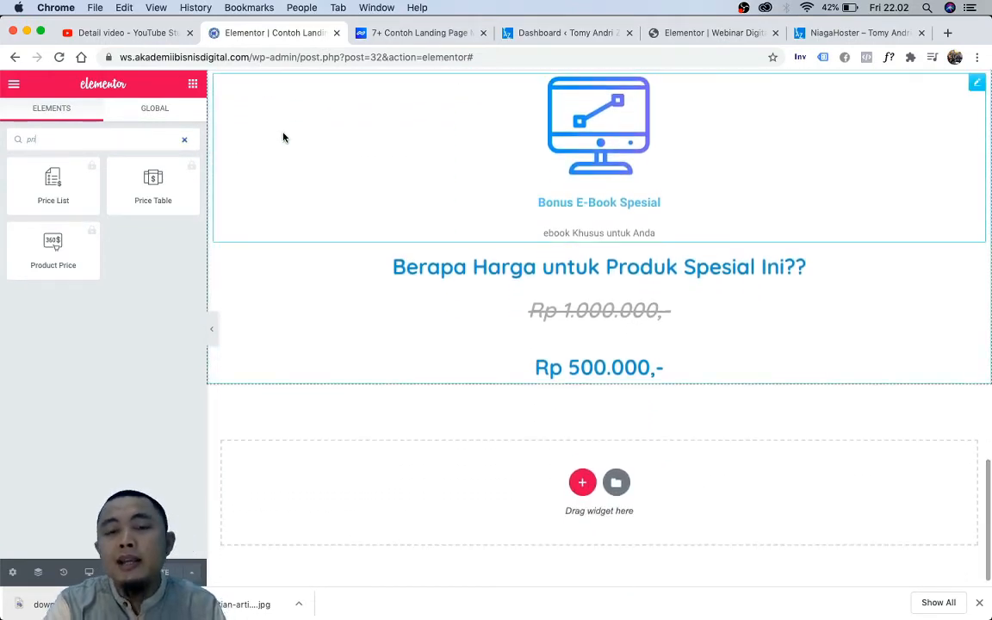
{"action": "scroll", "coordinate": [284, 137], "scroll_direction": "down", "scroll_amount": 1}
{"action": "scroll", "coordinate": [284, 137], "scroll_direction": "up", "scroll_amount": 2}
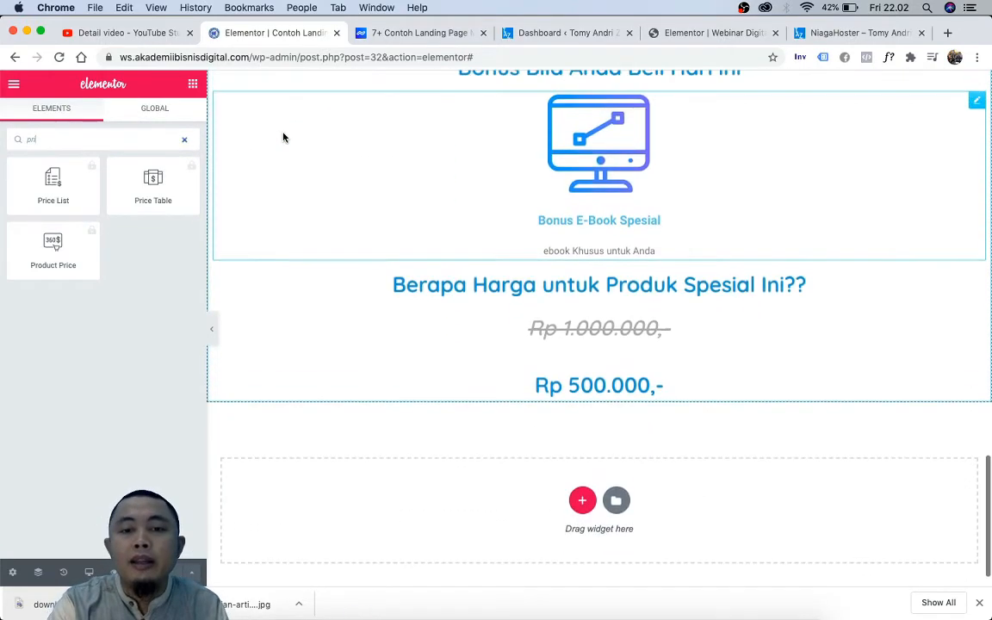
Step: Find the Price Table widget by searching "price" and add it below the Facebook disclaimer at the end of the webinar page
{"action": "left_click", "coordinate": [430, 38]}
{"action": "left_click", "coordinate": [546, 43]}
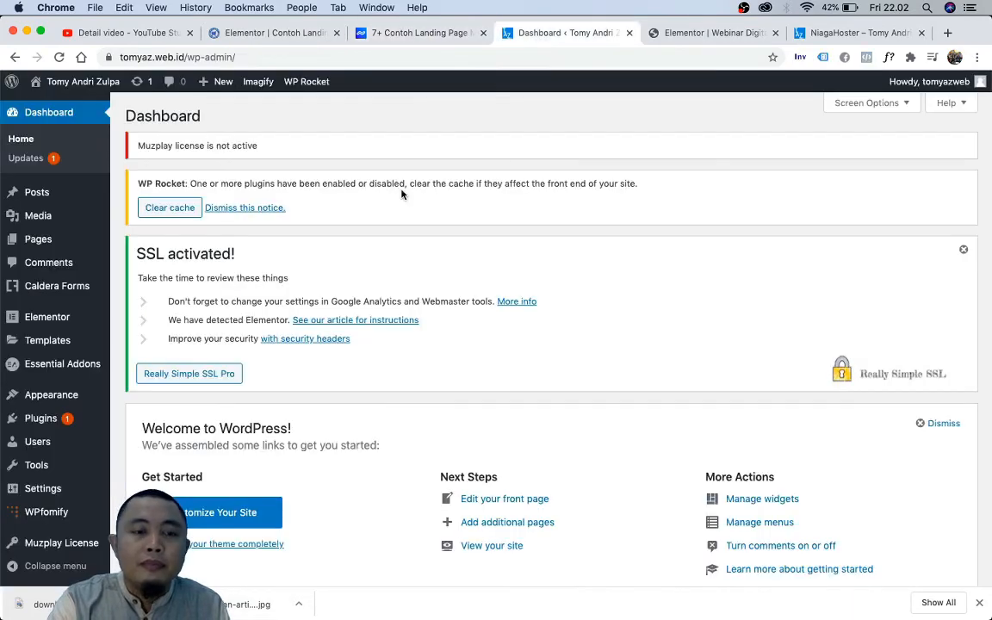
{"action": "left_click", "coordinate": [694, 36]}
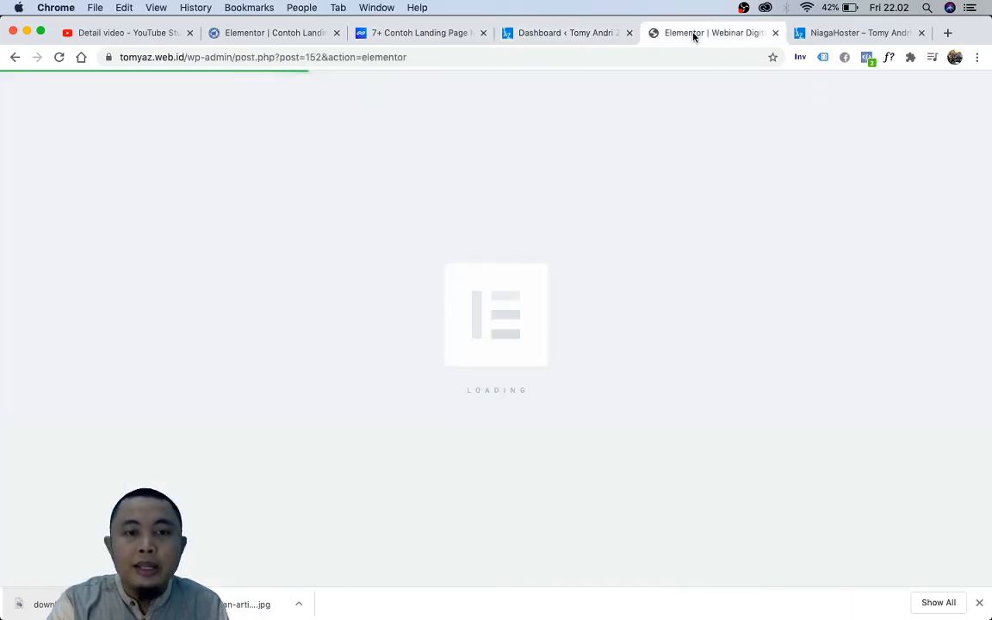
{"action": "scroll", "coordinate": [466, 196], "scroll_direction": "down", "scroll_amount": 10}
{"action": "scroll", "coordinate": [462, 198], "scroll_direction": "down", "scroll_amount": 15}
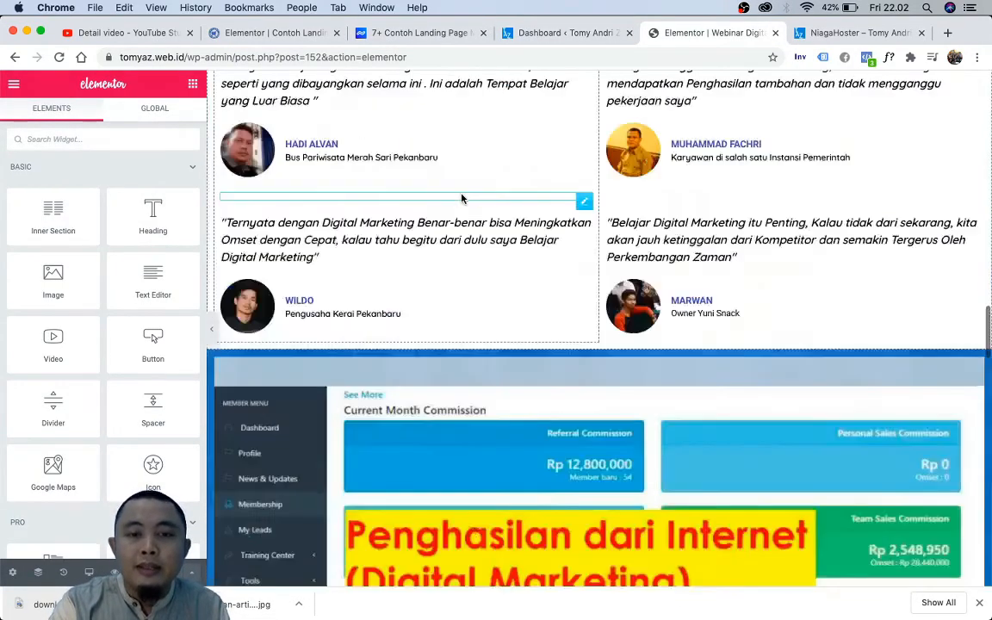
{"action": "left_click", "coordinate": [86, 142]}
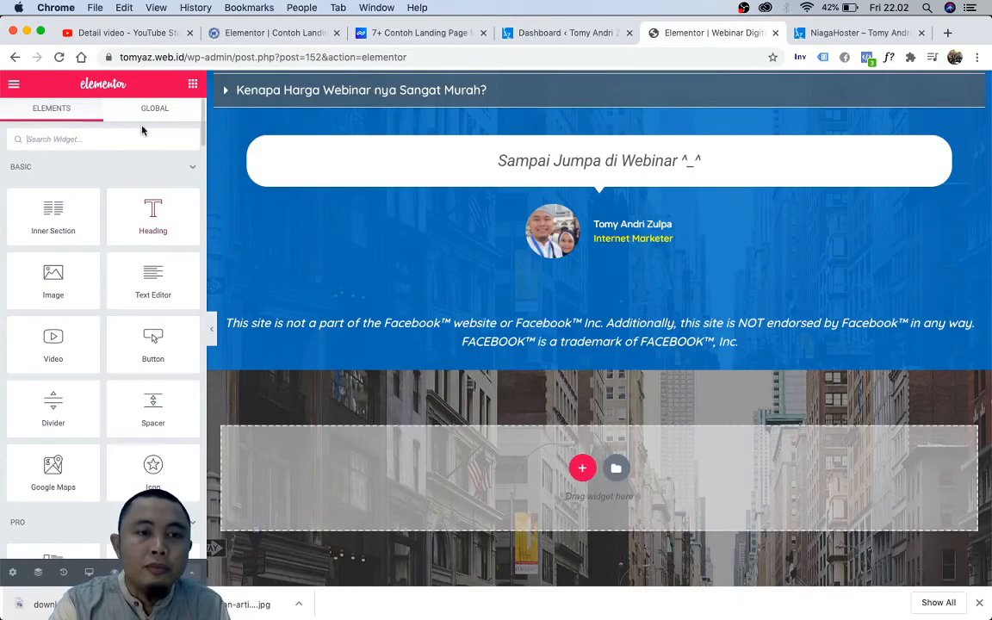
{"action": "type", "text": "price"}
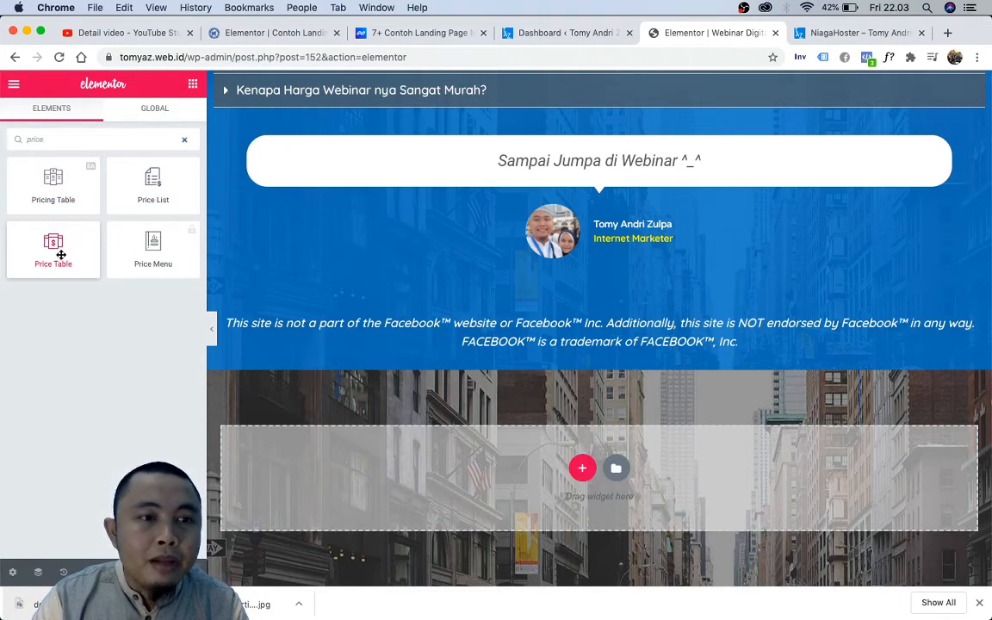
{"action": "left_click_drag", "start_coordinate": [61, 255], "coordinate": [587, 353]}
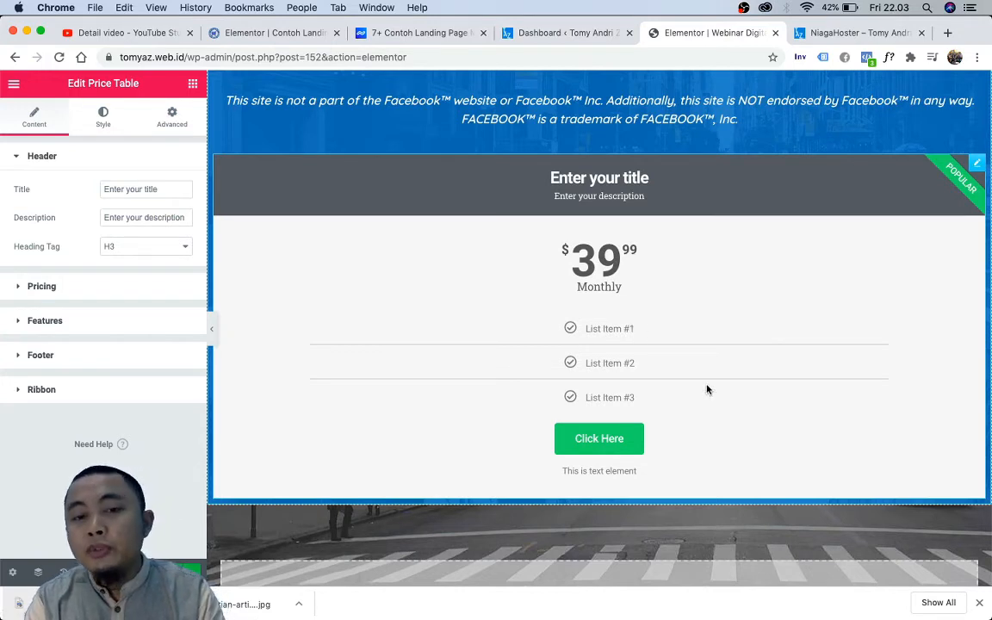
{"action": "right_click", "coordinate": [975, 164]}
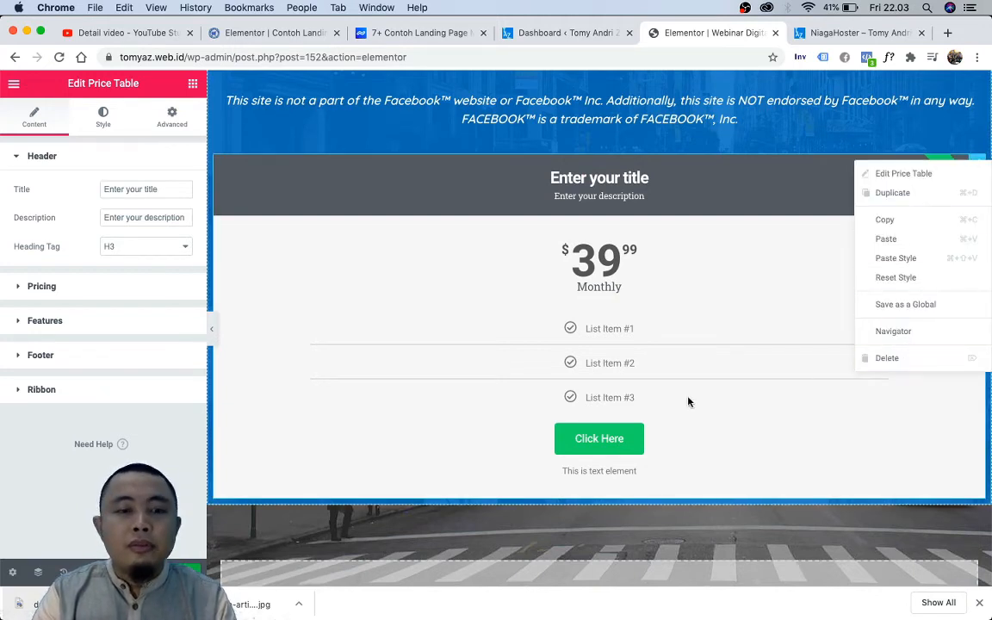
{"action": "left_click", "coordinate": [642, 436]}
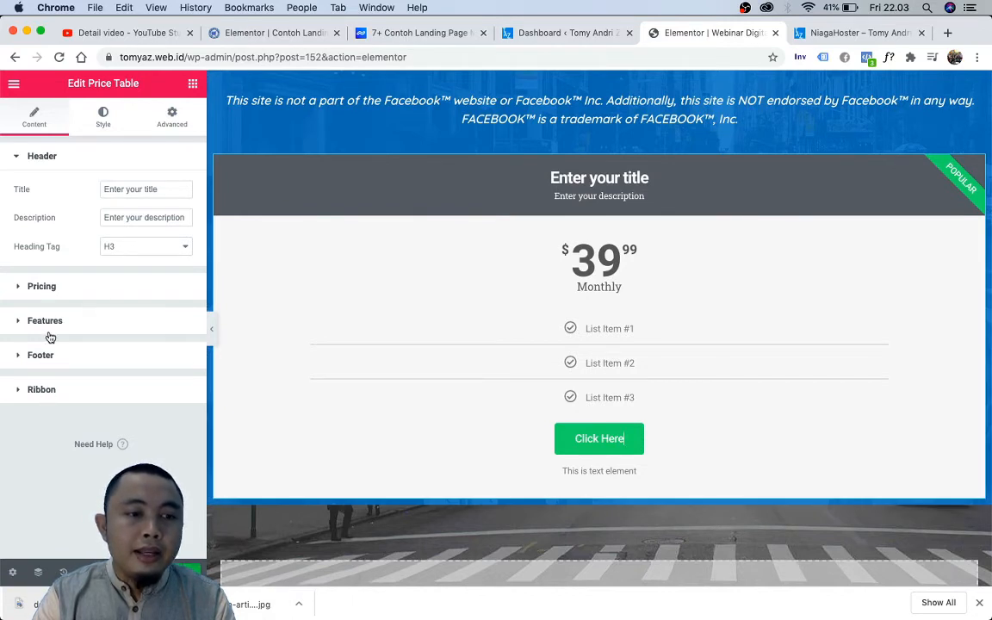
Step: Set the price table's currency symbol to Custom with "Rp" as the custom symbol
{"action": "left_click", "coordinate": [28, 288]}
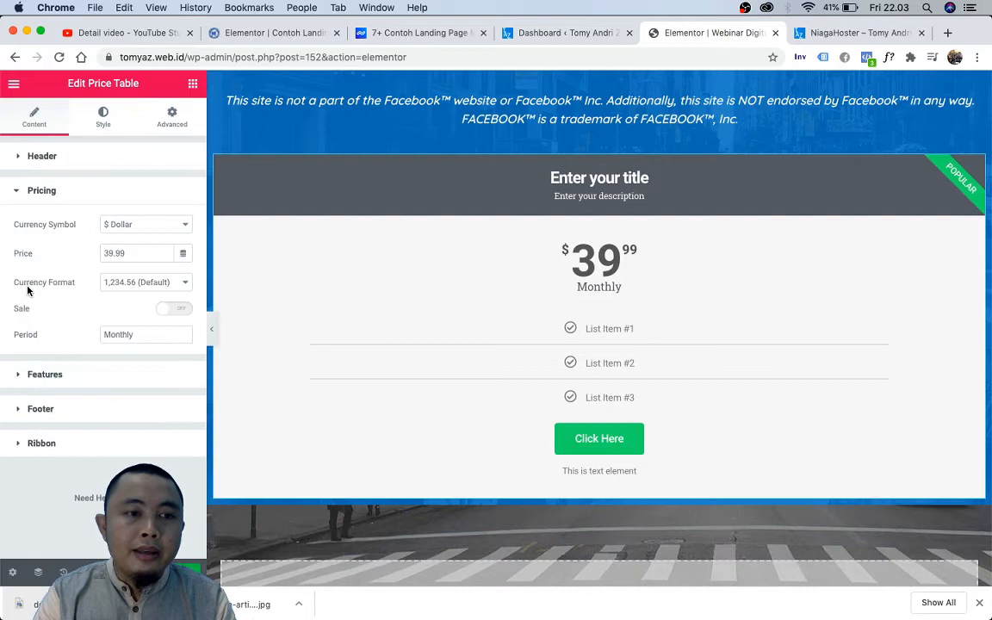
{"action": "left_click", "coordinate": [129, 250]}
{"action": "left_click", "coordinate": [142, 226]}
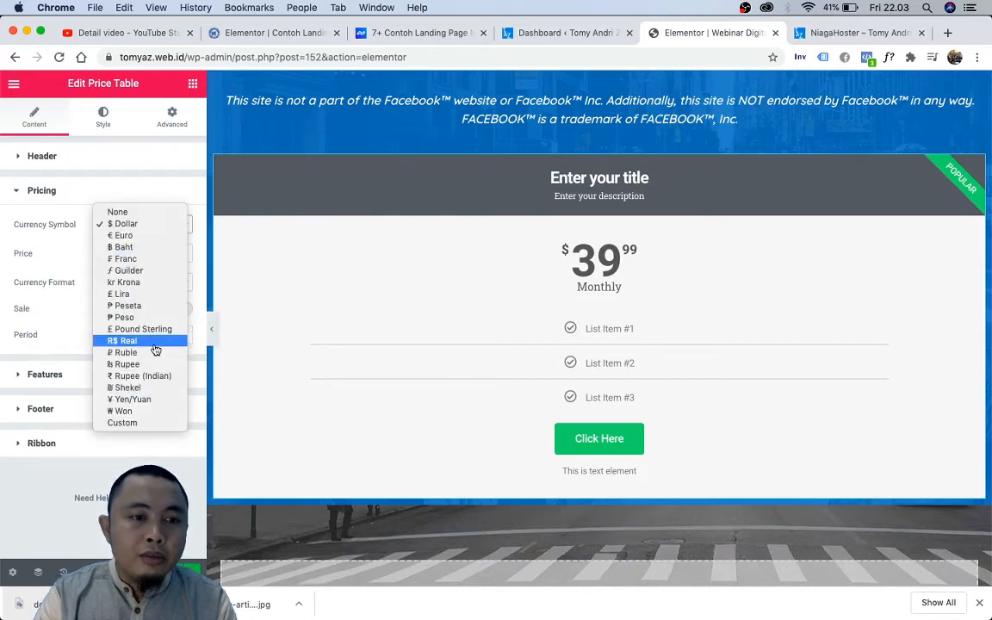
{"action": "left_click", "coordinate": [121, 423]}
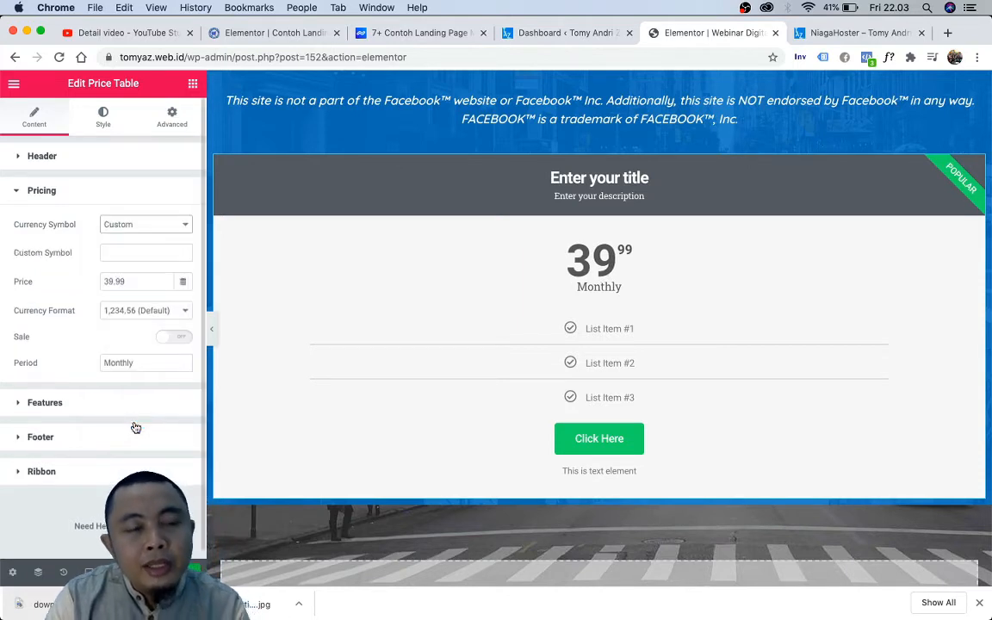
{"action": "left_click", "coordinate": [142, 245]}
{"action": "type", "text": "Rp"}
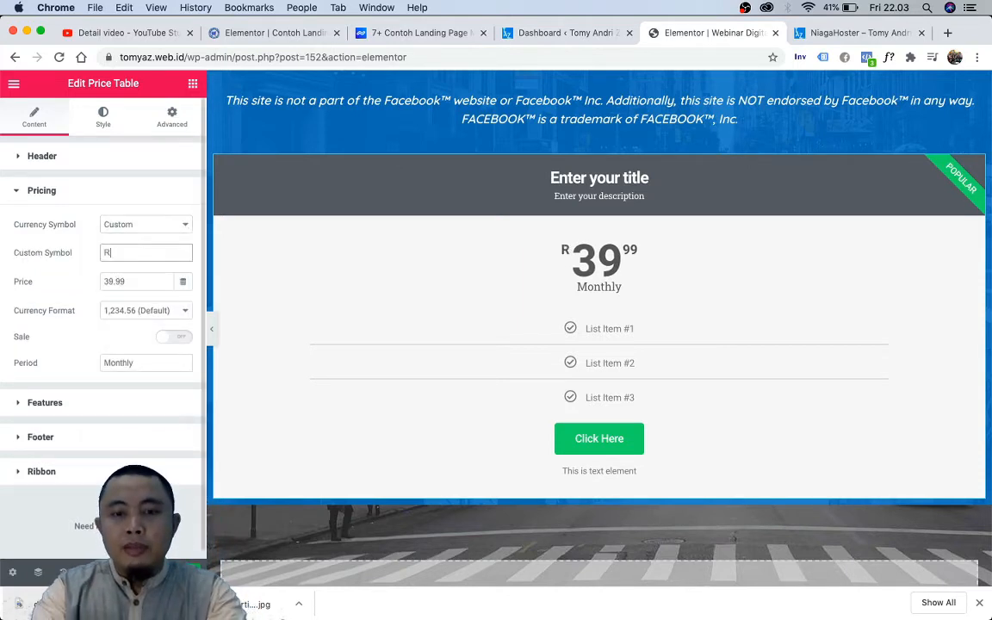
Step: Set the price table's price to 1000000
{"action": "left_click", "coordinate": [134, 282]}
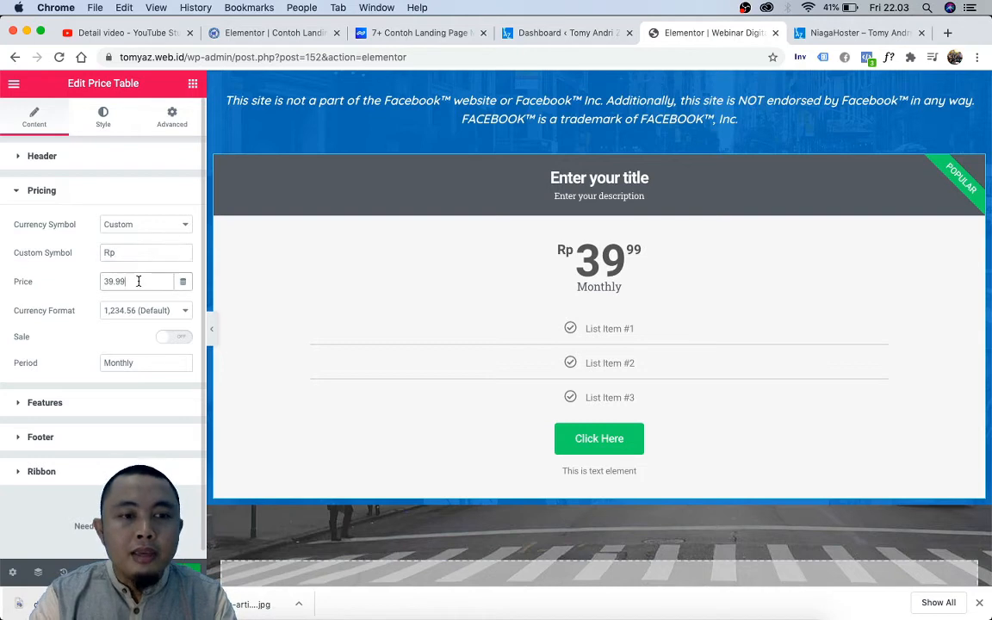
{"action": "key", "text": "BackSpace"}
{"action": "key", "text": "BackSpace"}
{"action": "key", "text": "BackSpace"}
{"action": "key", "text": "BackSpace"}
{"action": "key", "text": "BackSpace"}
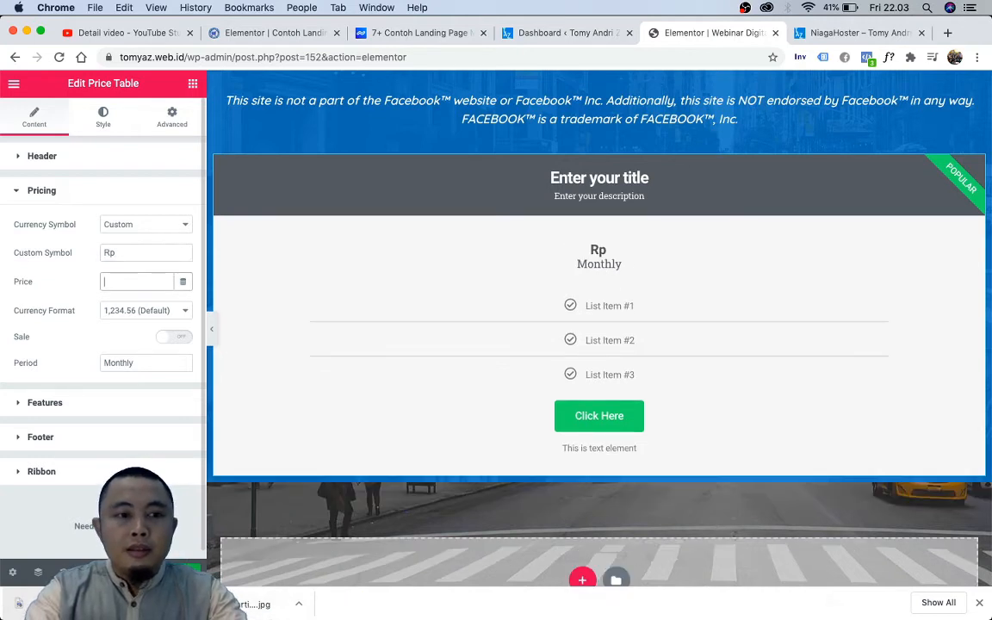
{"action": "type", "text": "1"}
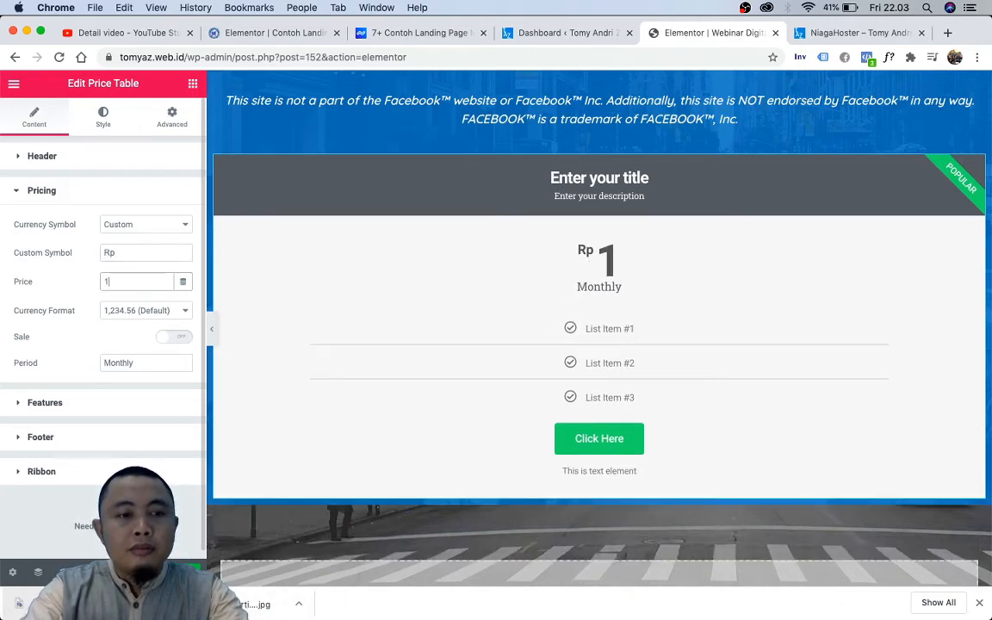
{"action": "type", "text": "000000"}
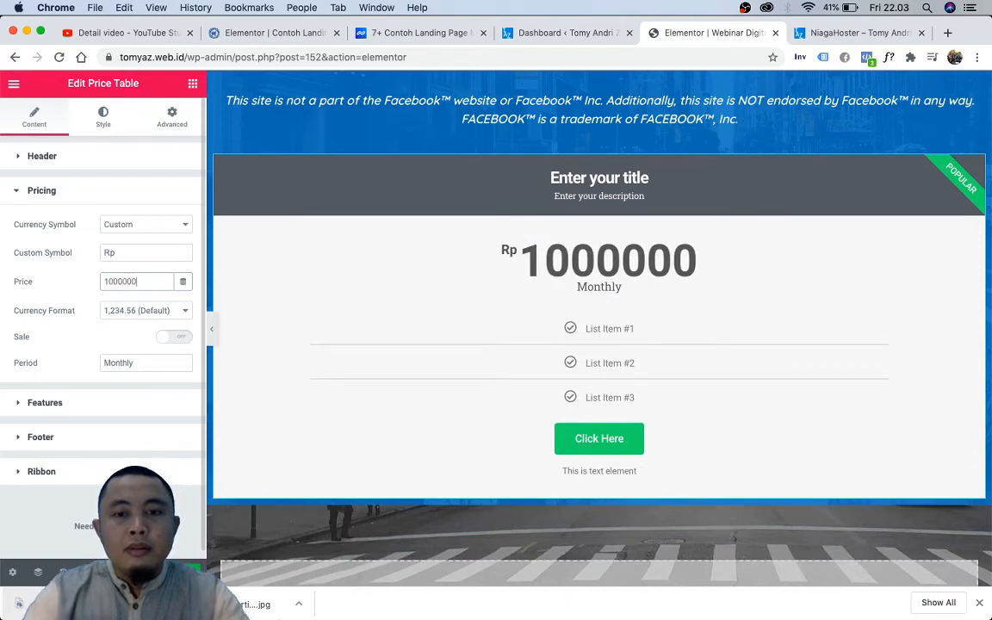
Step: Turn on the price table's Sale option and set the sale price to 500.000
{"action": "left_click", "coordinate": [165, 338]}
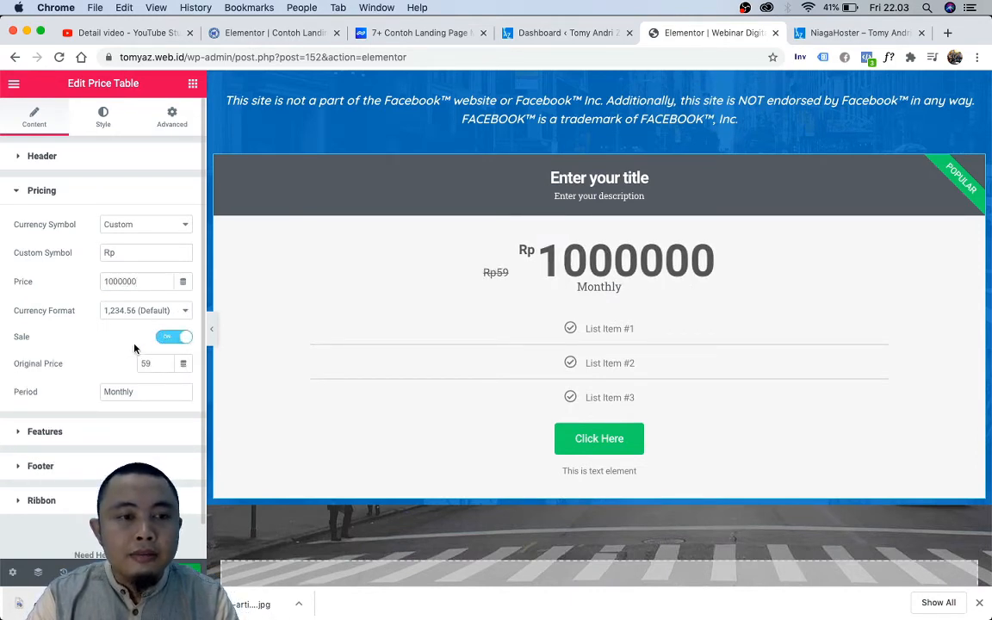
{"action": "left_click", "coordinate": [144, 281]}
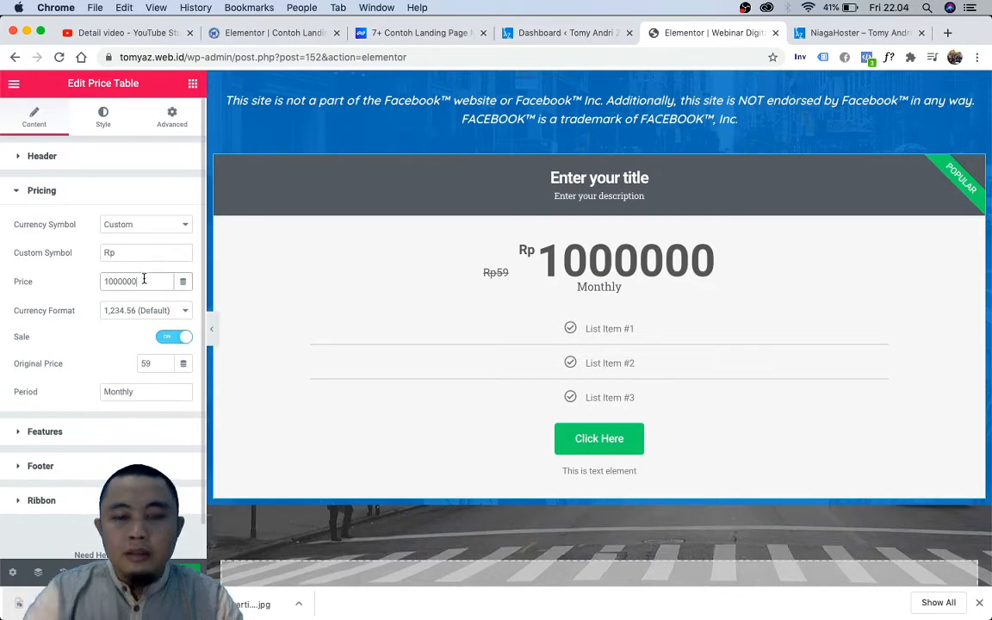
{"action": "key", "text": "BackSpace"}
{"action": "key", "text": "BackSpace"}
{"action": "key", "text": "BackSpace"}
{"action": "key", "text": "BackSpace"}
{"action": "key", "text": "BackSpace"}
{"action": "key", "text": "BackSpace"}
{"action": "key", "text": "BackSpace"}
{"action": "type", "text": "5"}
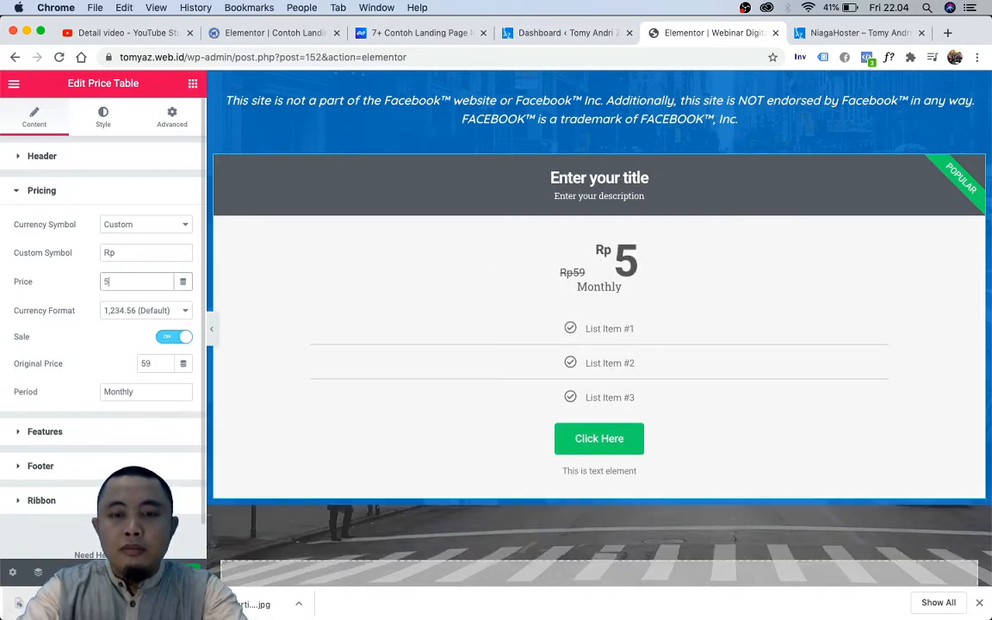
{"action": "type", "text": "00.0"}
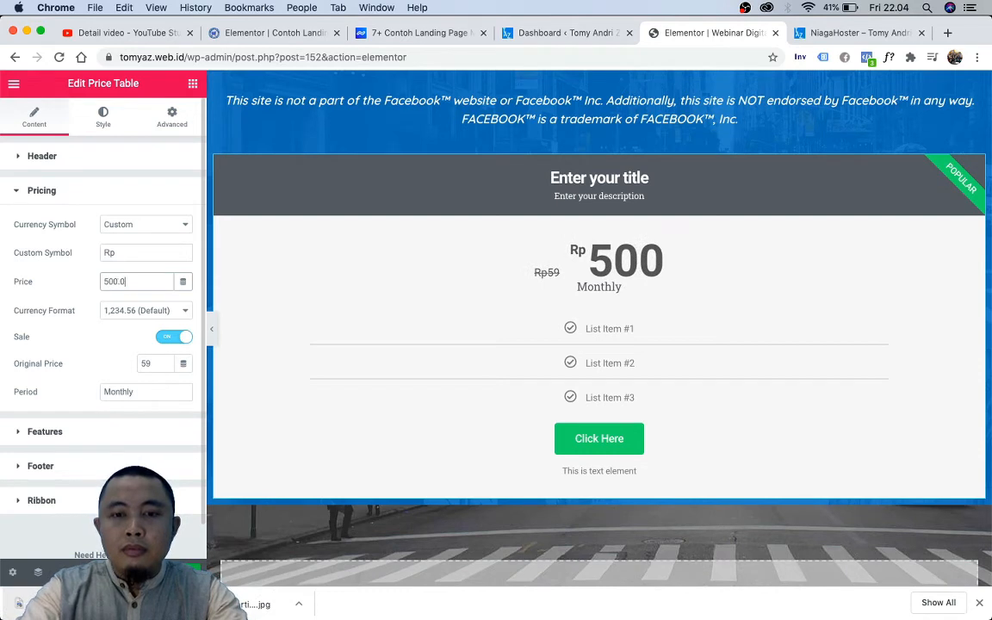
{"action": "type", "text": "00"}
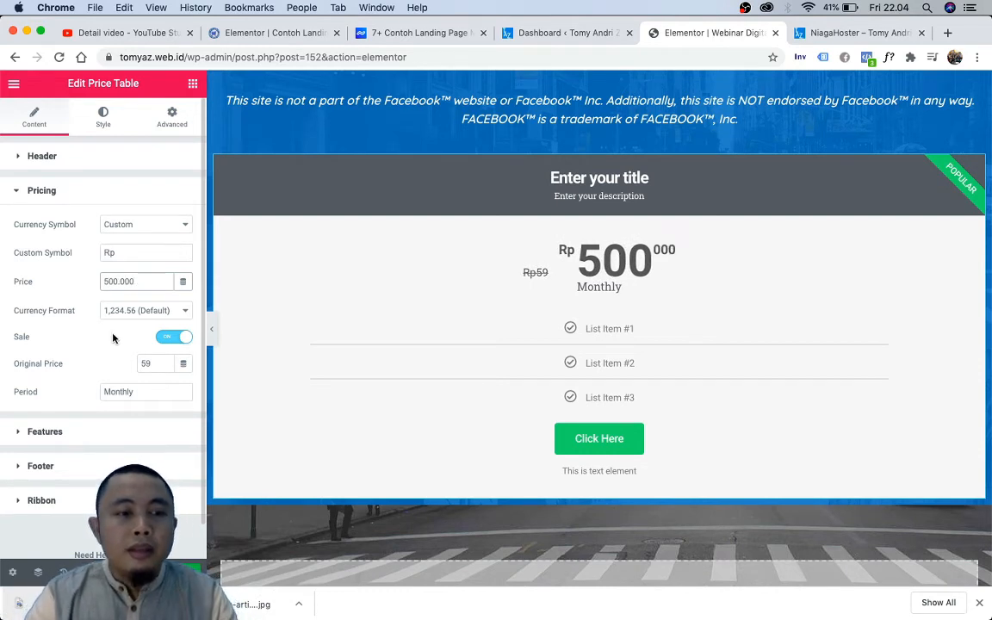
Step: Set the price table's original price to 1000000 without thousands separators
{"action": "left_click", "coordinate": [158, 363]}
{"action": "key", "text": "BackSpace"}
{"action": "key", "text": "BackSpace"}
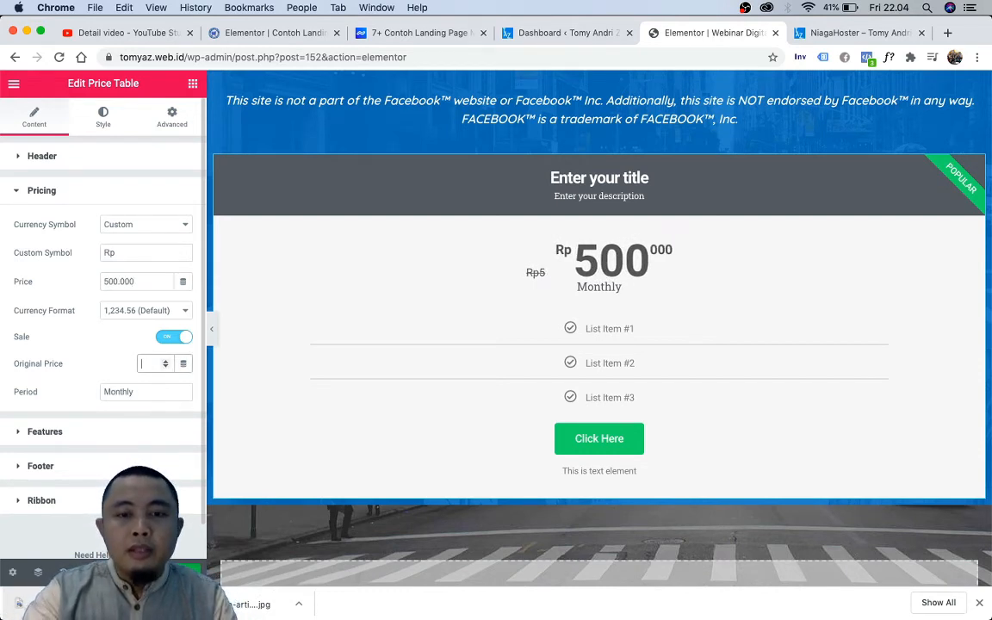
{"action": "type", "text": "1"}
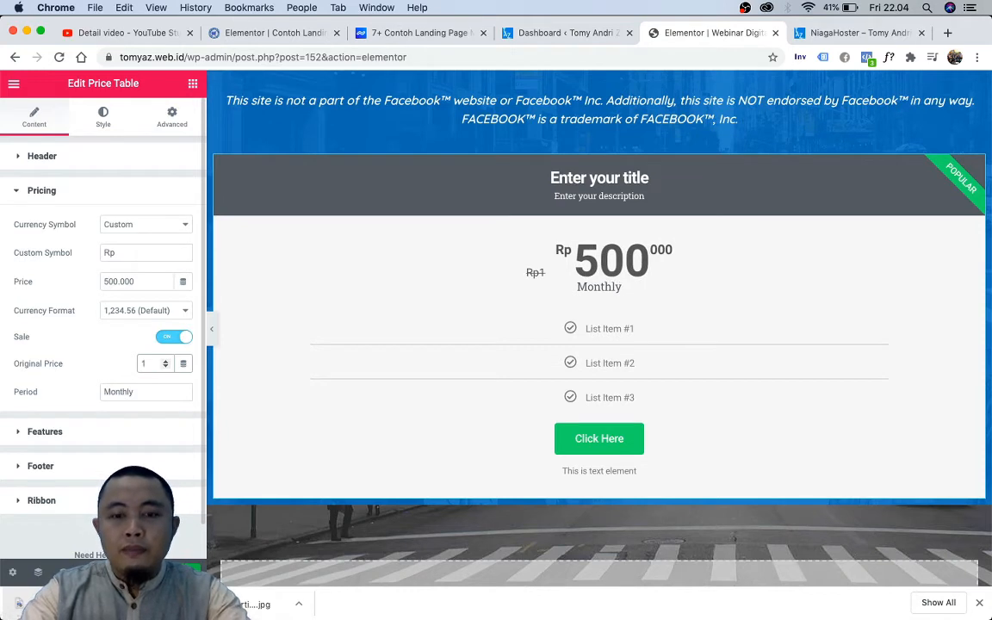
{"action": "type", "text": ".000"}
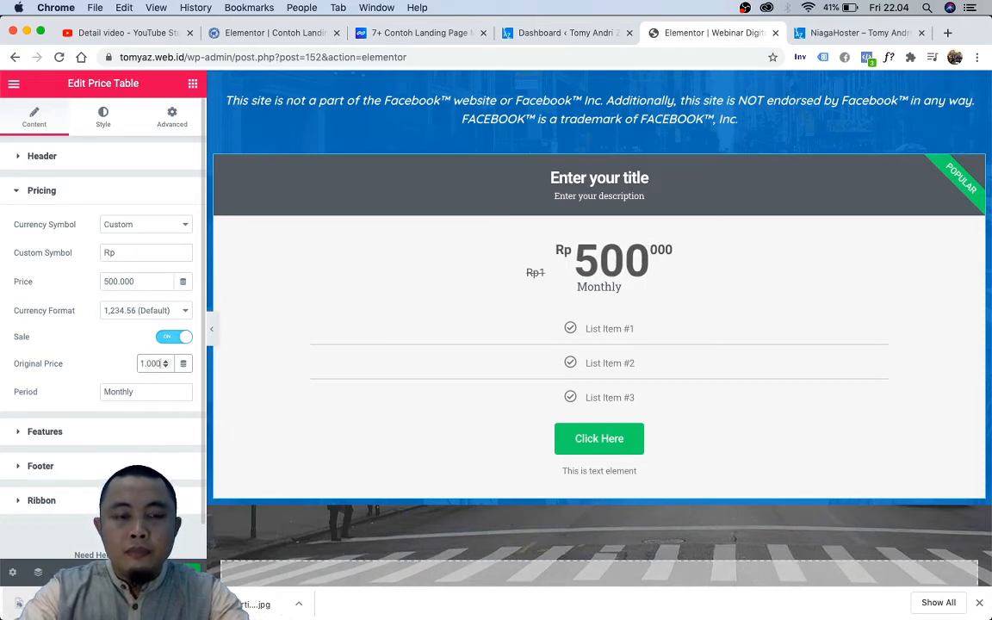
{"action": "type", "text": ".000"}
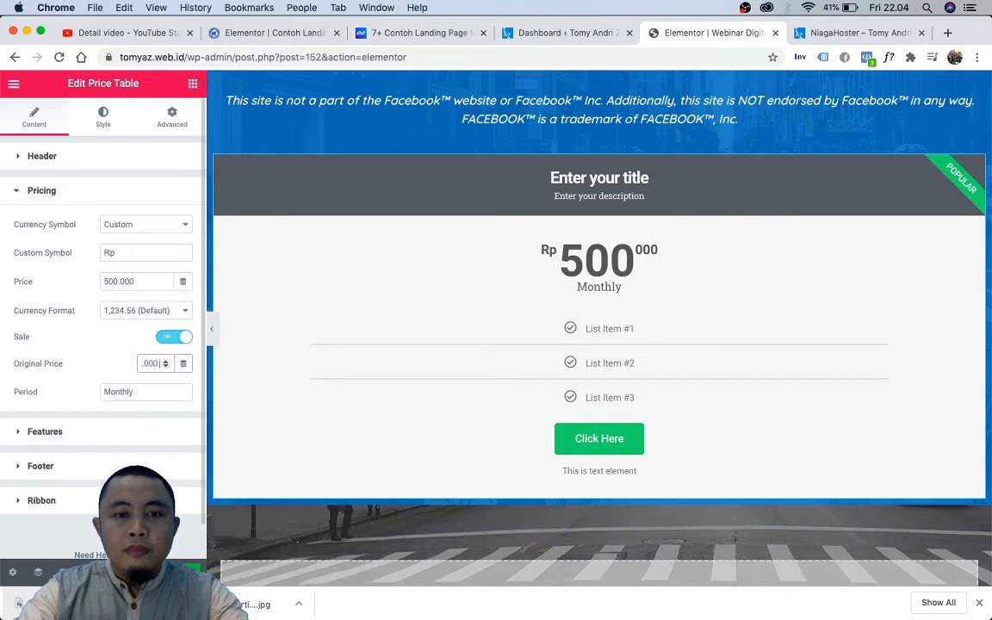
{"action": "key", "text": "BackSpace"}
{"action": "key", "text": "BackSpace"}
{"action": "key", "text": "BackSpace"}
{"action": "key", "text": "BackSpace"}
{"action": "key", "text": "BackSpace"}
{"action": "key", "text": "BackSpace"}
{"action": "key", "text": "BackSpace"}
{"action": "key", "text": "BackSpace"}
{"action": "type", "text": "000000"}
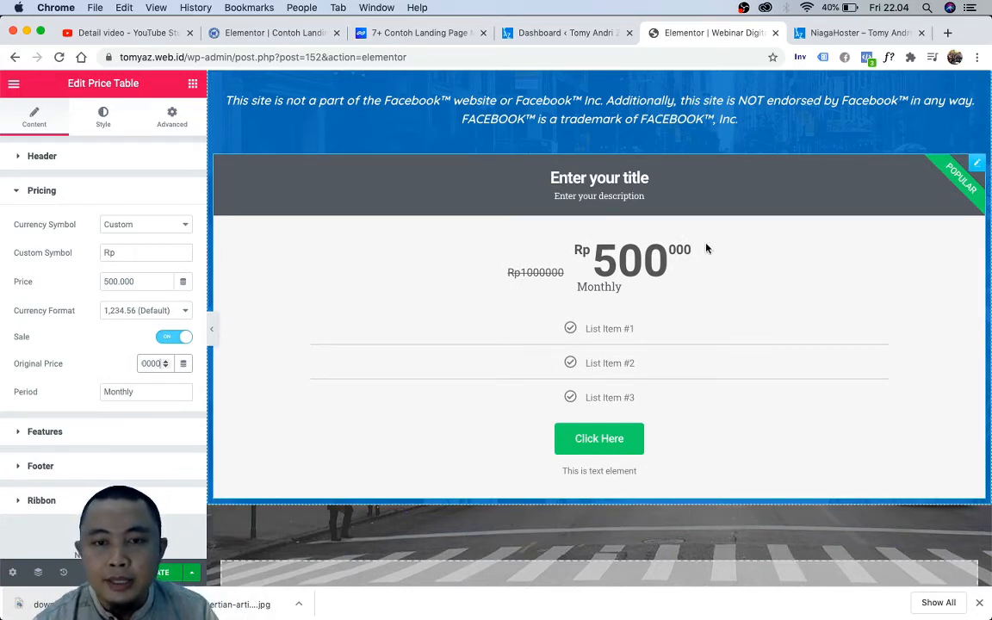
Step: Clear the price table's period text so the field is empty
{"action": "left_click", "coordinate": [154, 391]}
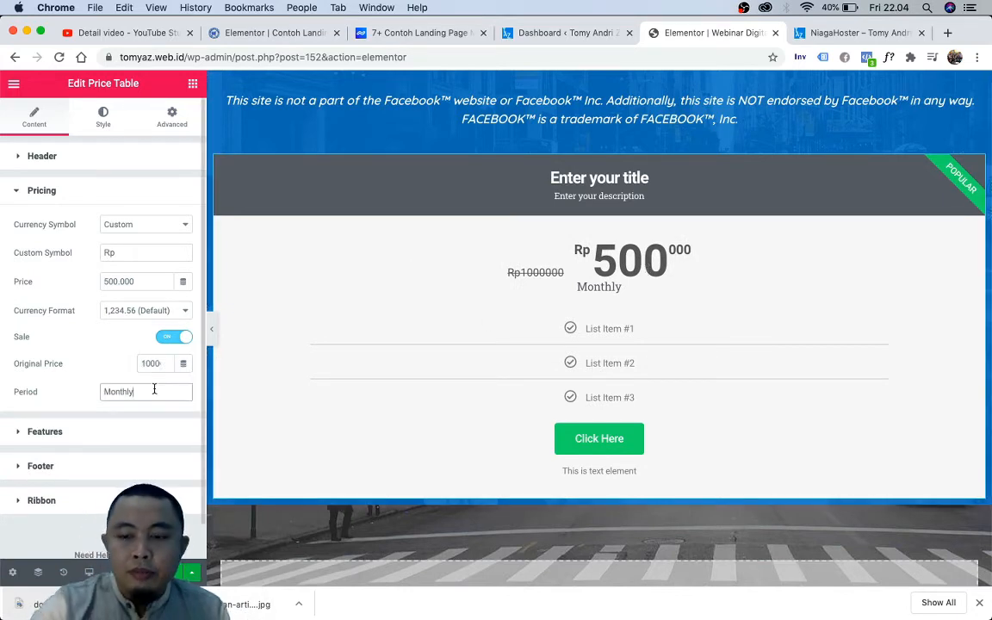
{"action": "key", "text": "BackSpace"}
{"action": "key", "text": "BackSpace"}
{"action": "key", "text": "BackSpace"}
{"action": "key", "text": "BackSpace"}
{"action": "key", "text": "BackSpace"}
{"action": "key", "text": "BackSpace"}
{"action": "key", "text": "BackSpace"}
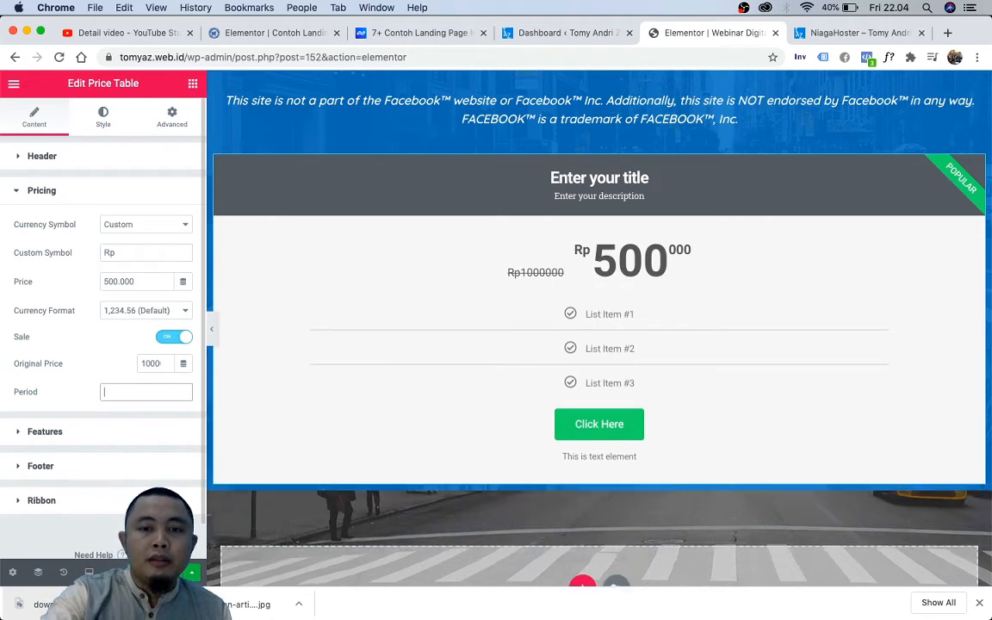
Step: Examine the price table's content settings for the features, footer, ribbon and header
{"action": "left_click", "coordinate": [108, 440]}
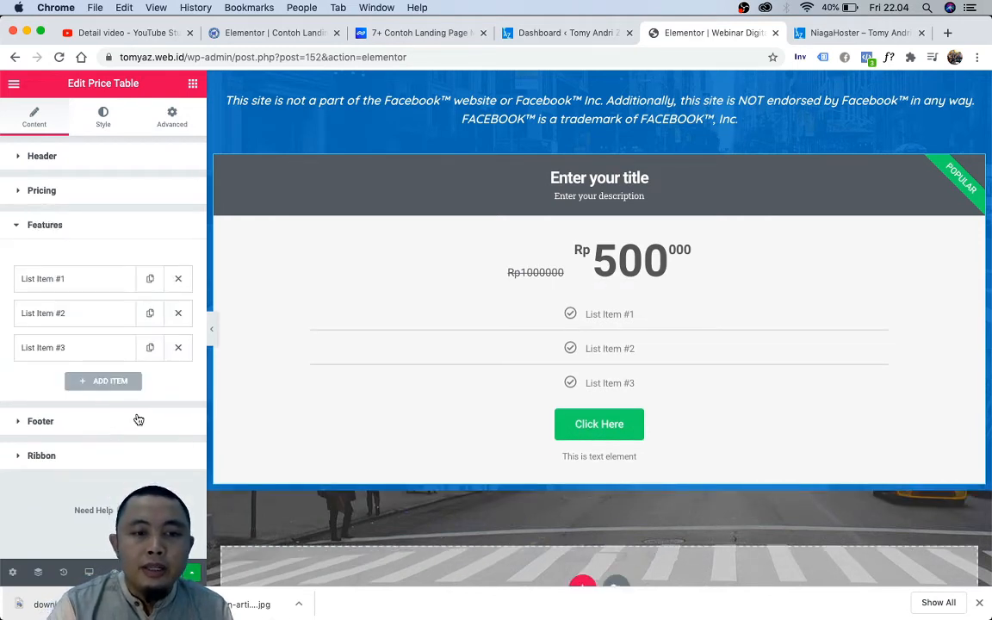
{"action": "left_click", "coordinate": [19, 423]}
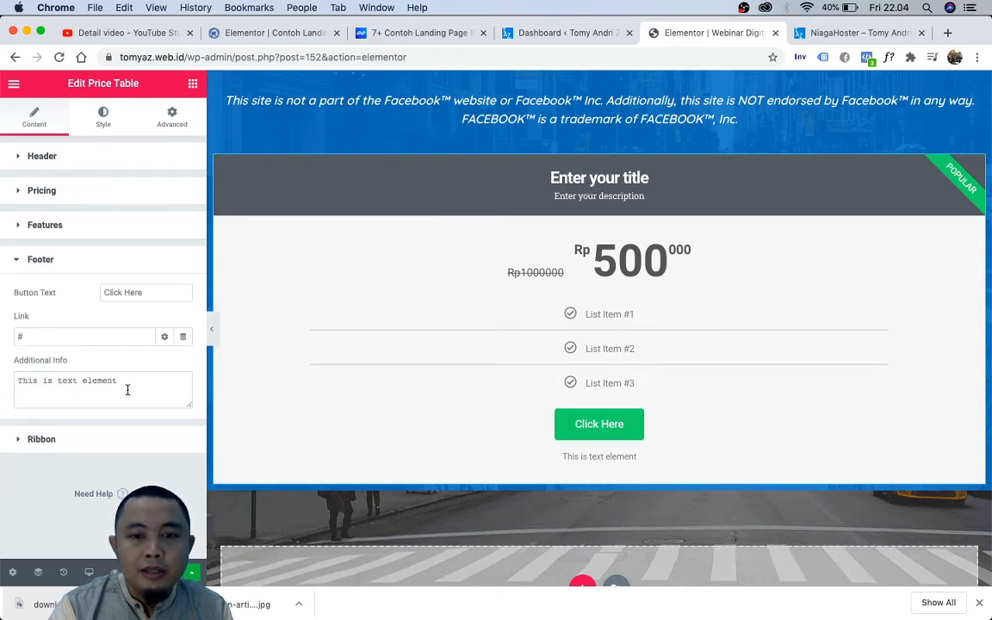
{"action": "left_click", "coordinate": [33, 439]}
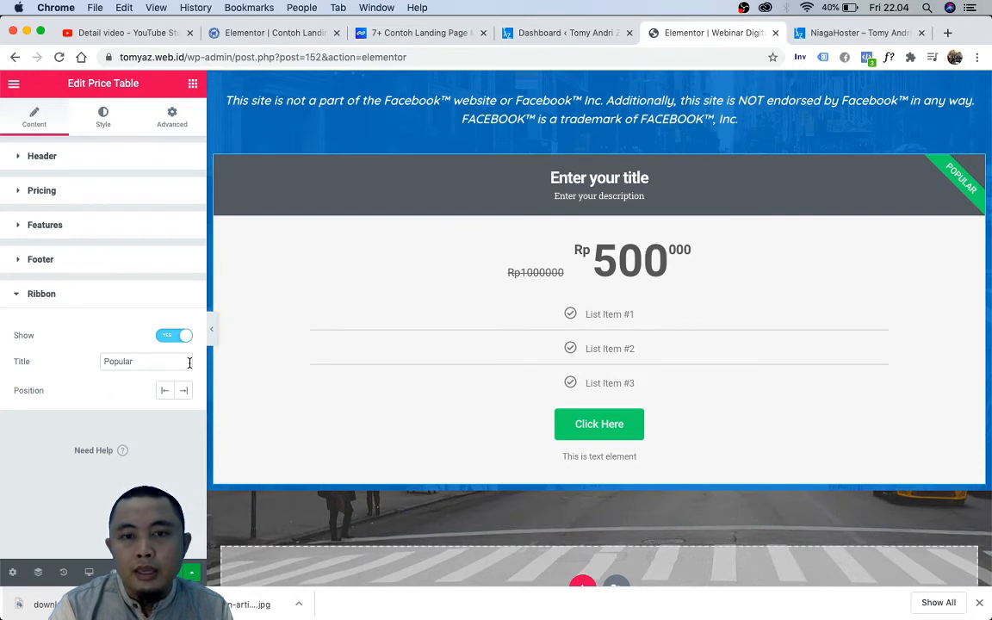
{"action": "left_click", "coordinate": [121, 161]}
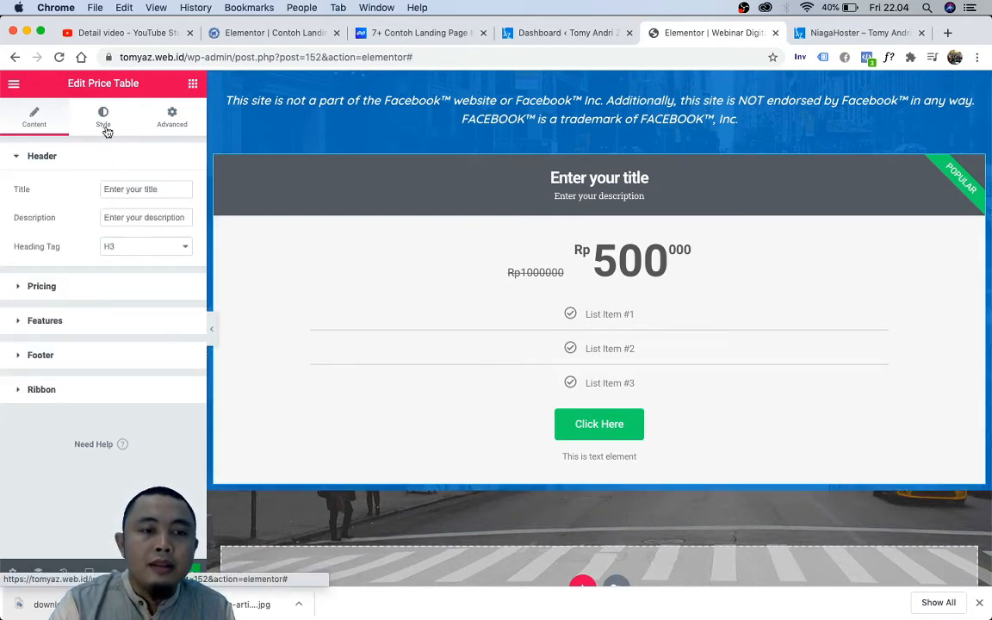
Step: Examine the price table's header and pricing style settings, and return to its collapsed content settings
{"action": "left_click", "coordinate": [103, 121]}
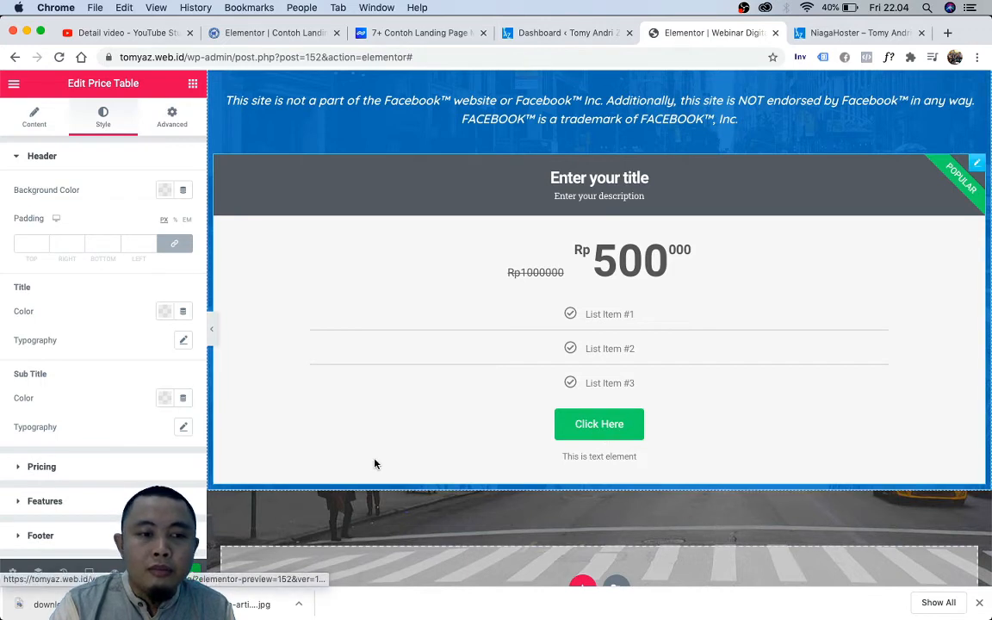
{"action": "scroll", "coordinate": [89, 427], "scroll_direction": "down", "scroll_amount": 4}
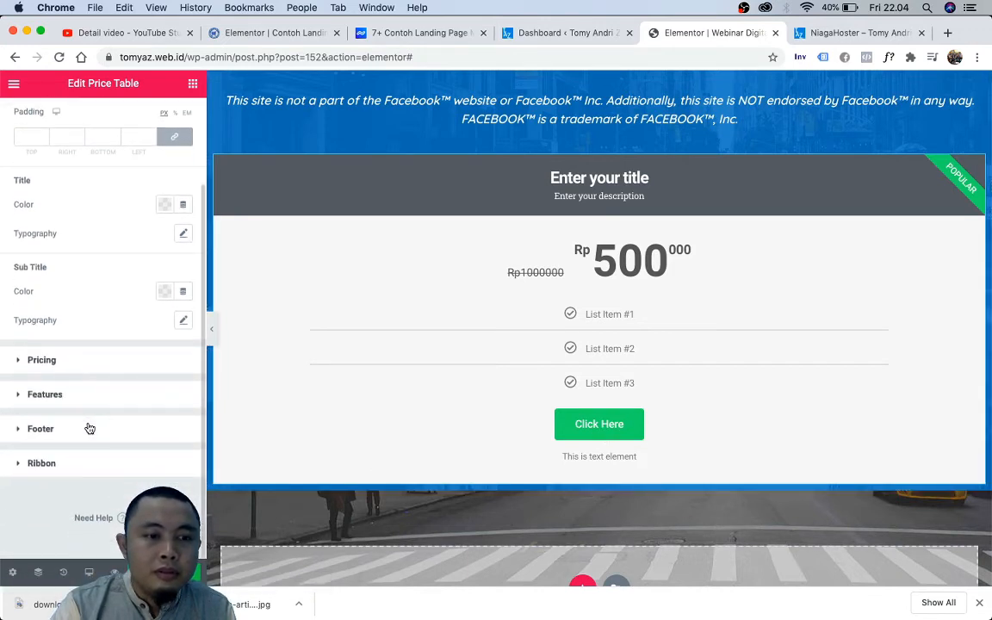
{"action": "scroll", "coordinate": [89, 429], "scroll_direction": "up", "scroll_amount": 4}
{"action": "scroll", "coordinate": [88, 427], "scroll_direction": "down", "scroll_amount": 4}
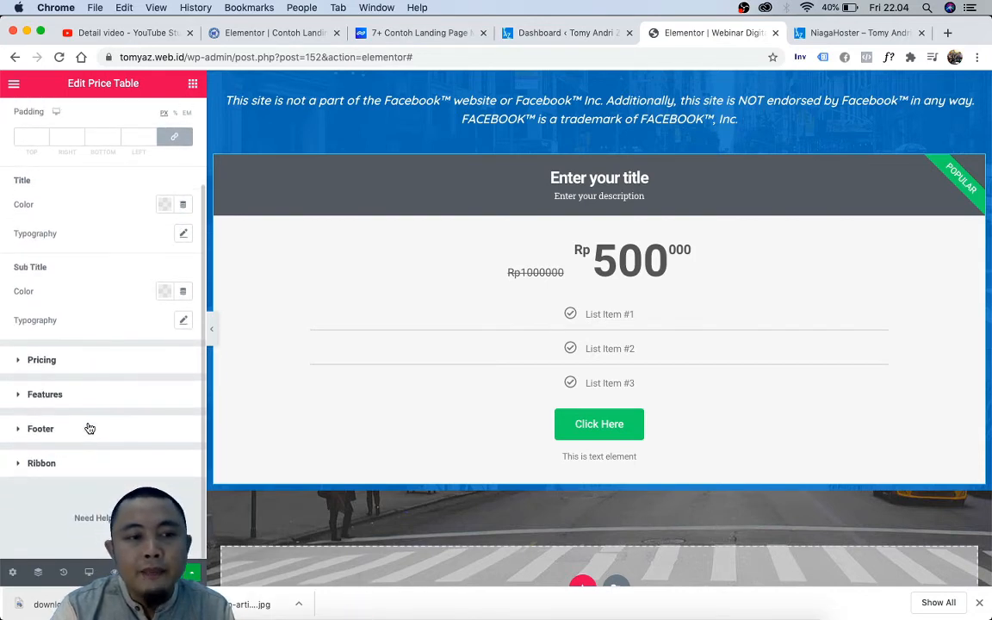
{"action": "left_click", "coordinate": [51, 360]}
{"action": "scroll", "coordinate": [91, 454], "scroll_direction": "down", "scroll_amount": 10}
{"action": "scroll", "coordinate": [93, 457], "scroll_direction": "down", "scroll_amount": 2}
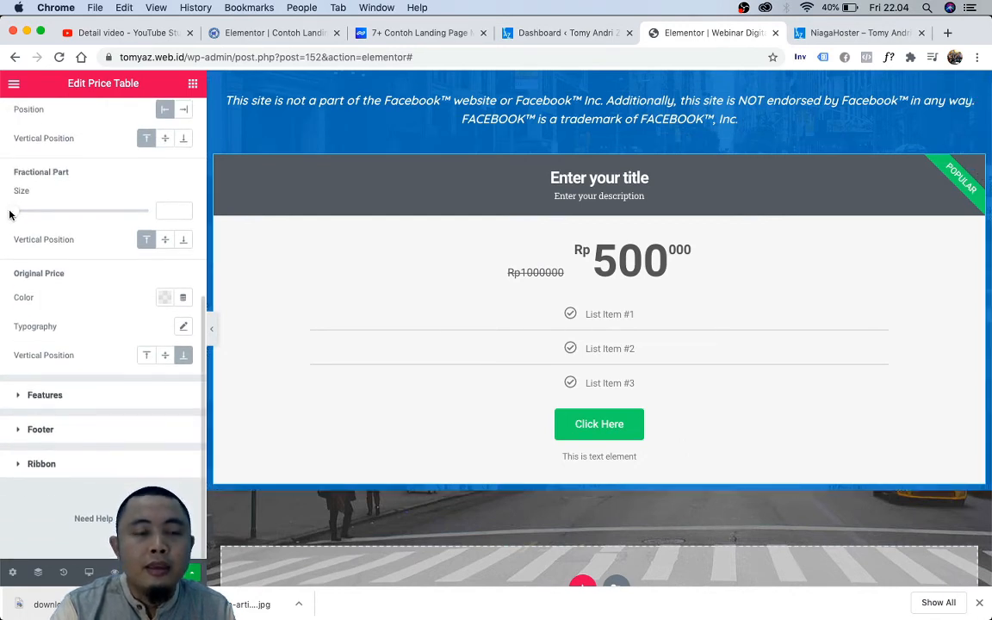
{"action": "scroll", "coordinate": [13, 203], "scroll_direction": "up", "scroll_amount": 10}
{"action": "left_click", "coordinate": [35, 127]}
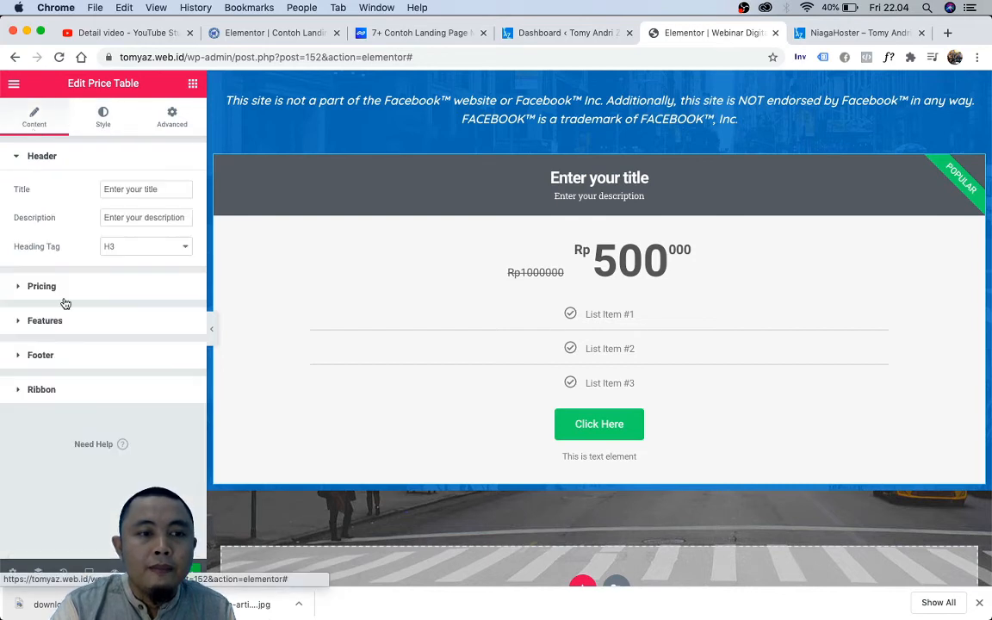
{"action": "left_click", "coordinate": [21, 159]}
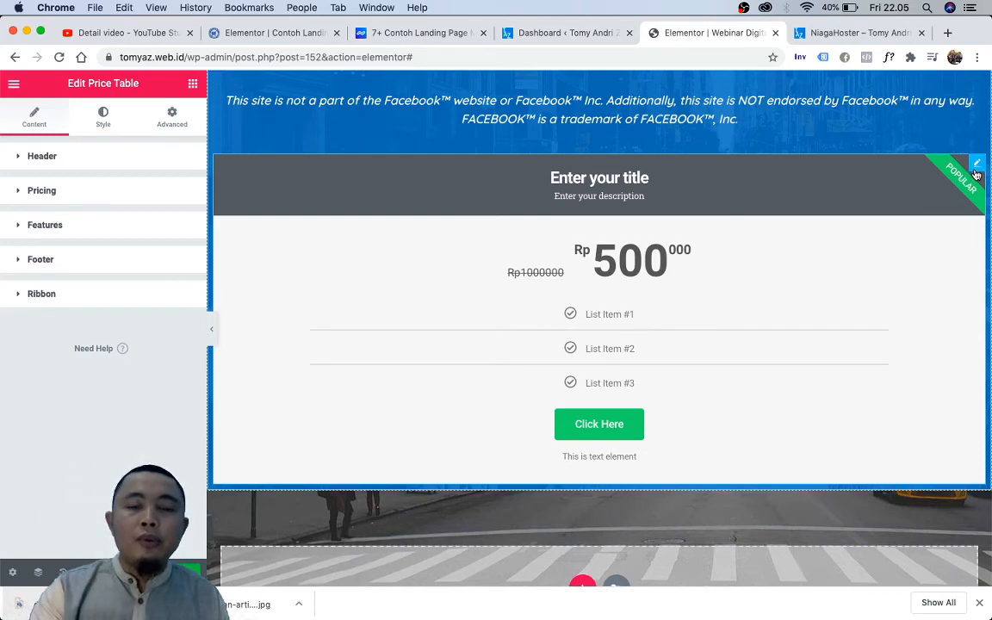
Step: Delete the price table from the webinar page and close that page's editor without saving
{"action": "right_click", "coordinate": [976, 173]}
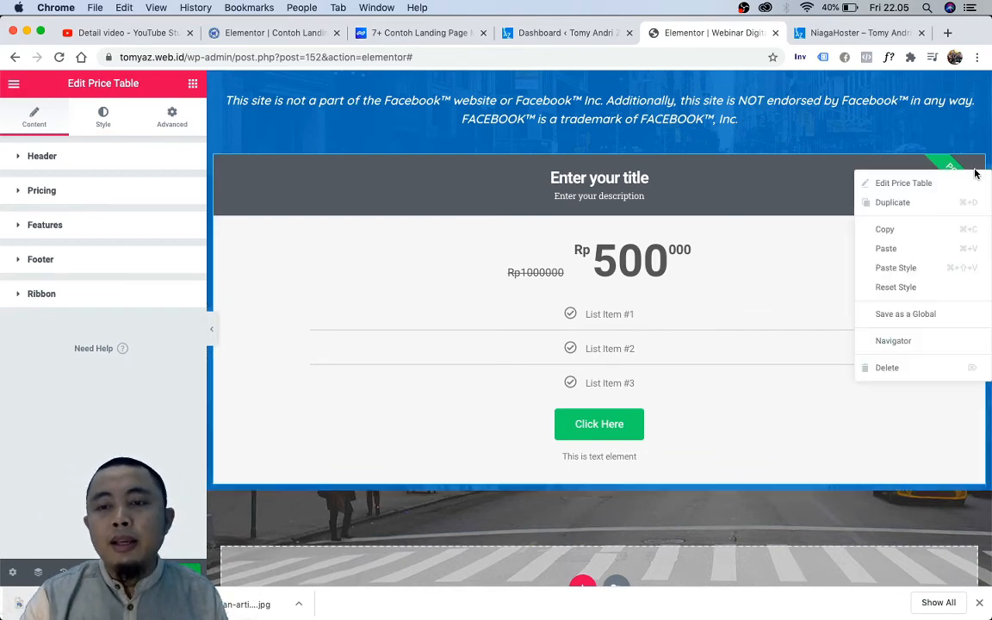
{"action": "left_click", "coordinate": [912, 371]}
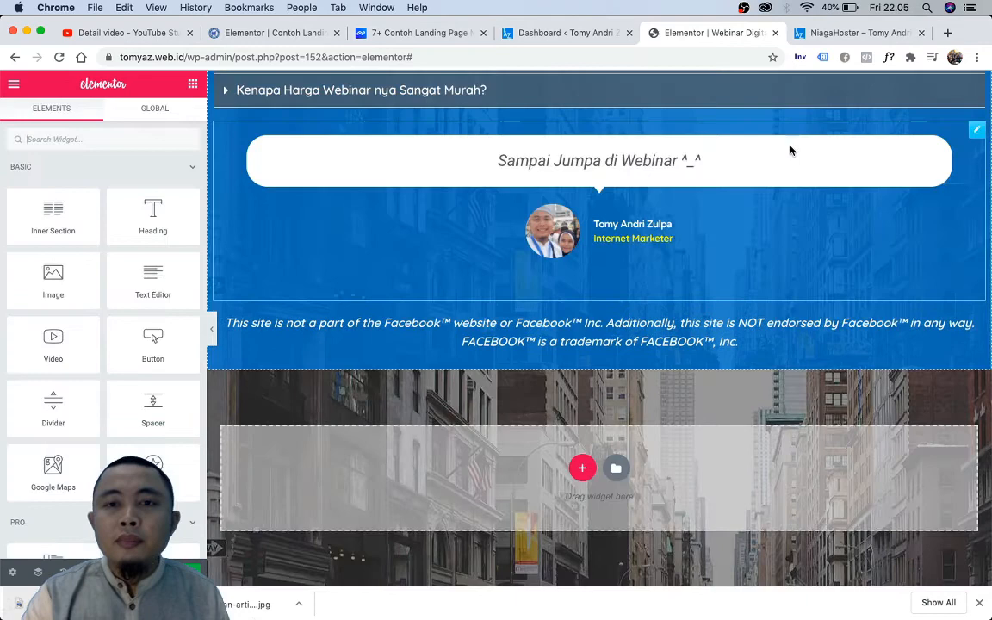
{"action": "left_click", "coordinate": [776, 32]}
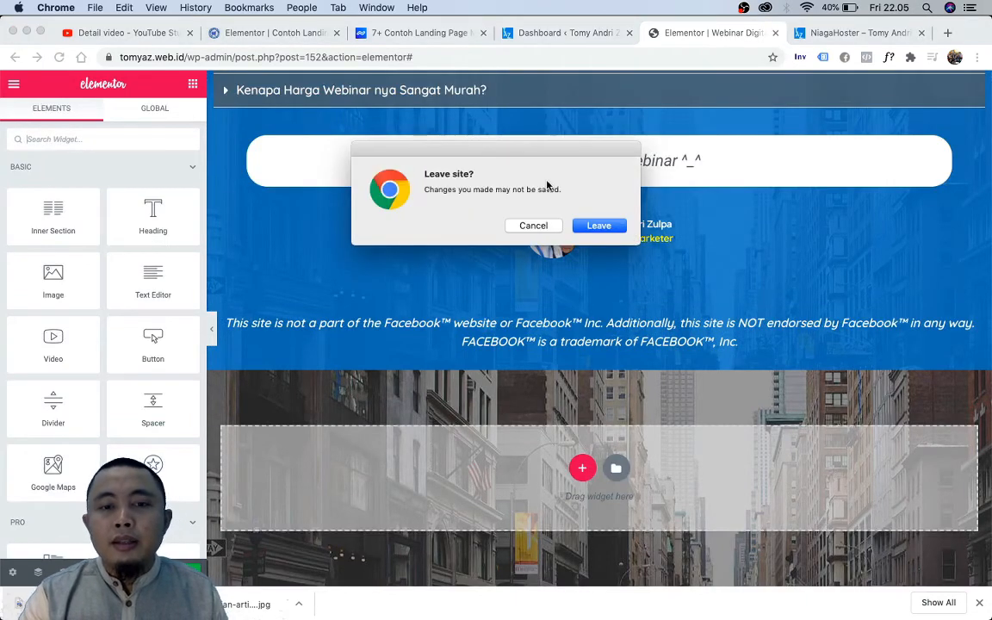
{"action": "left_click", "coordinate": [600, 225]}
Step: Return to the example landing page's editor, clear the widget search, and copy the checkmark list under "Keunggulan Produk kami"
{"action": "left_click", "coordinate": [262, 35]}
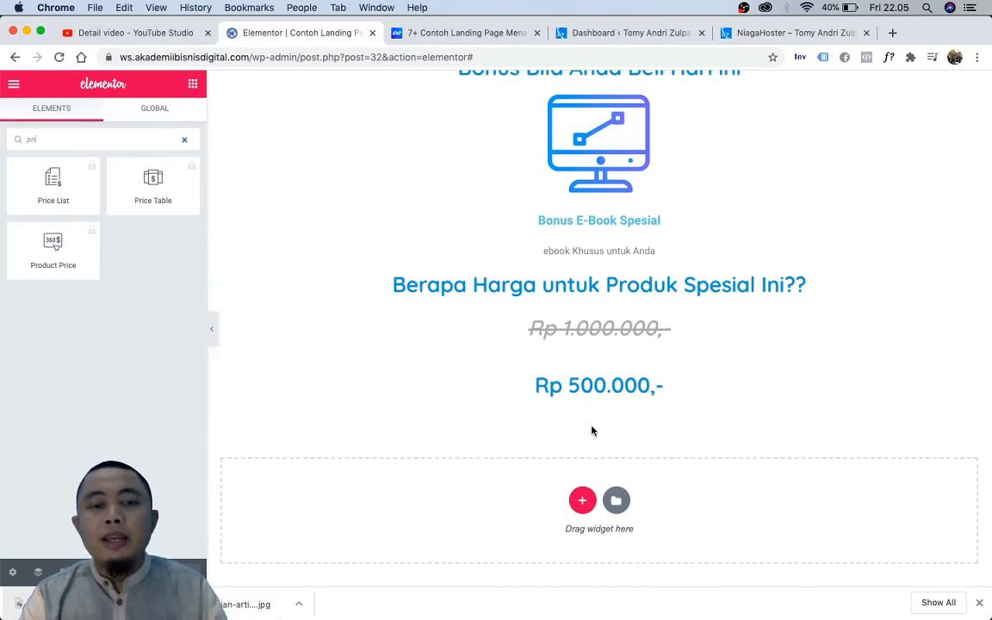
{"action": "left_click", "coordinate": [185, 140]}
{"action": "scroll", "coordinate": [359, 222], "scroll_direction": "down", "scroll_amount": 10}
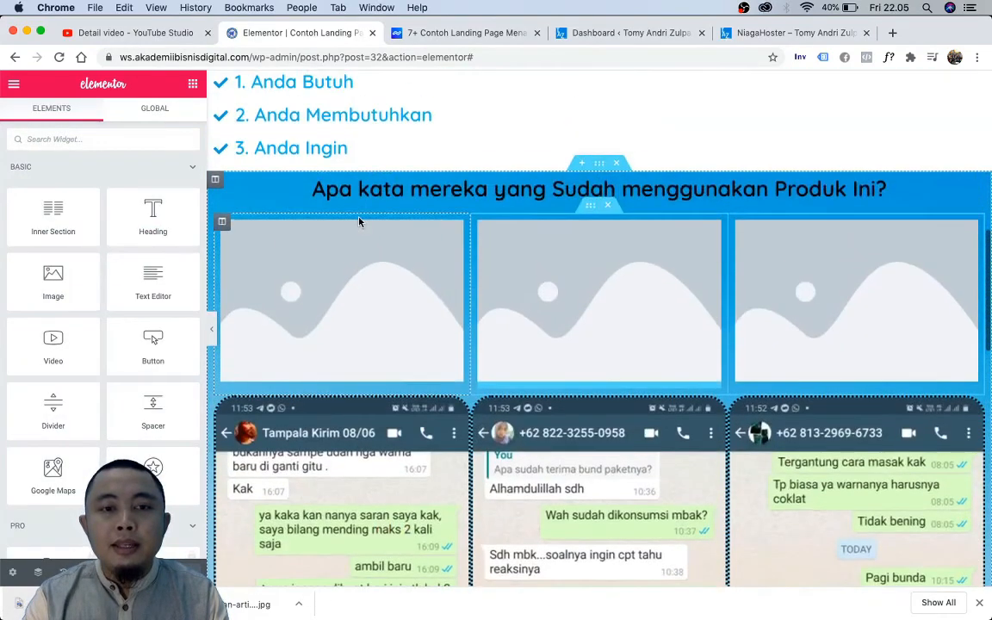
{"action": "scroll", "coordinate": [359, 222], "scroll_direction": "up", "scroll_amount": 2}
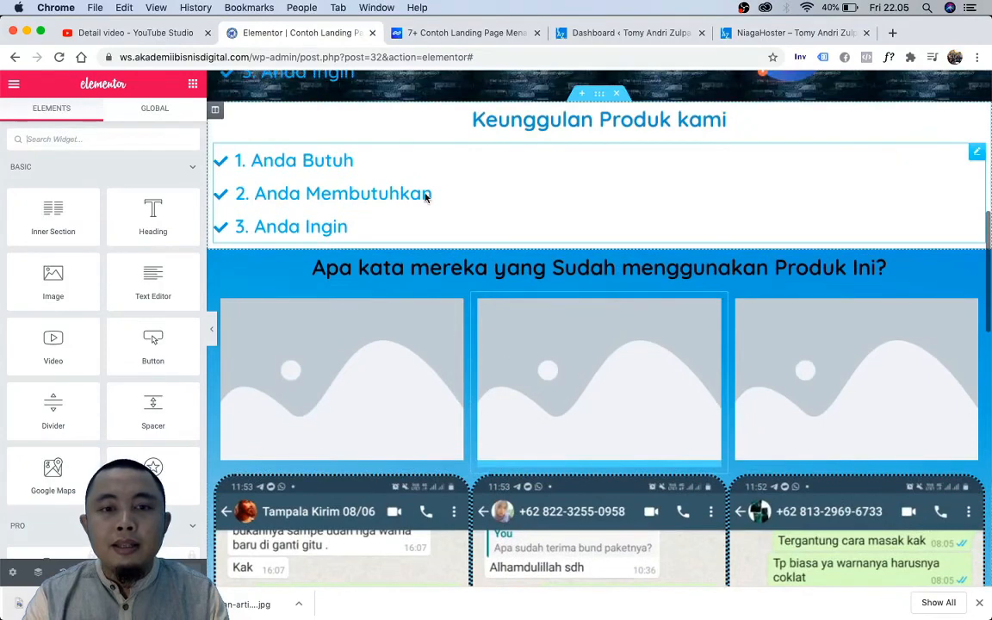
{"action": "right_click", "coordinate": [975, 161]}
{"action": "left_click", "coordinate": [923, 222]}
{"action": "scroll", "coordinate": [919, 225], "scroll_direction": "down", "scroll_amount": 1}
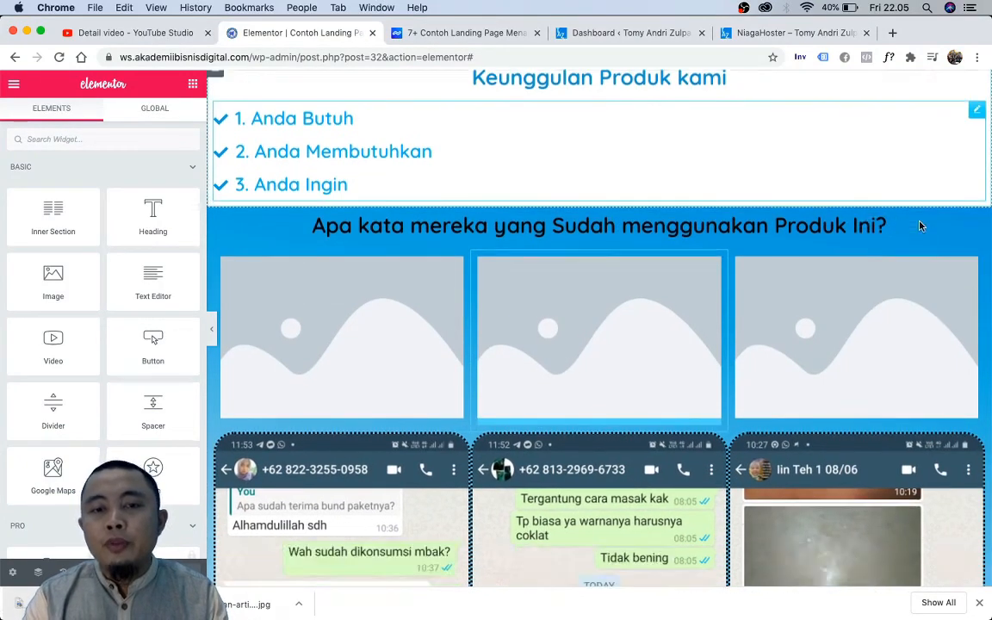
Step: Paste the copied checkmark list directly below the "Rp 500.000,-" price heading
{"action": "scroll", "coordinate": [921, 225], "scroll_direction": "down", "scroll_amount": 15}
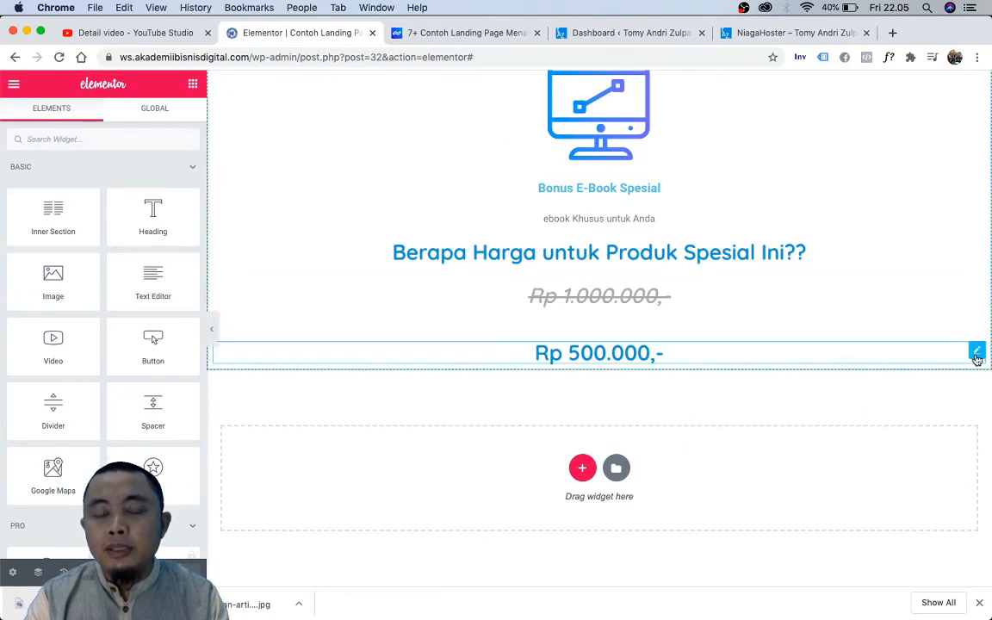
{"action": "right_click", "coordinate": [977, 355]}
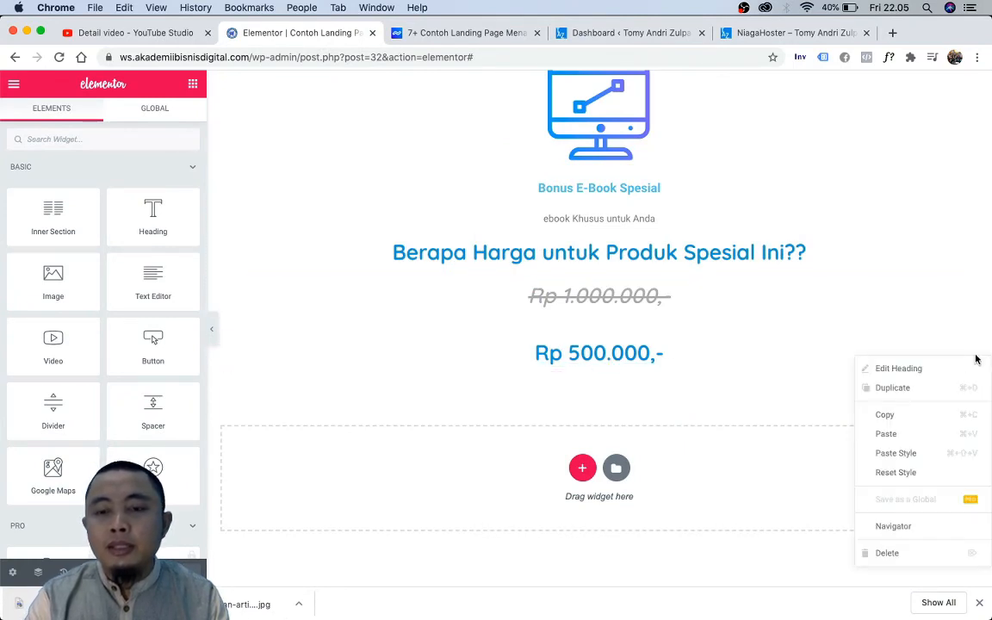
{"action": "left_click", "coordinate": [915, 432]}
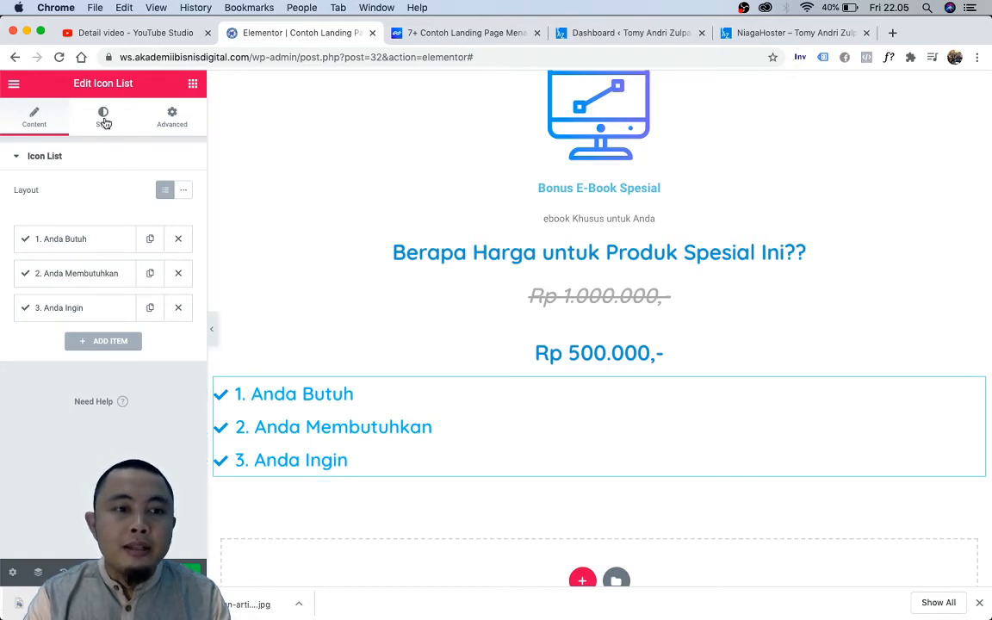
Step: Try the Inline layout on the pasted list, restore the Default layout, and center-align the list
{"action": "left_click", "coordinate": [188, 195]}
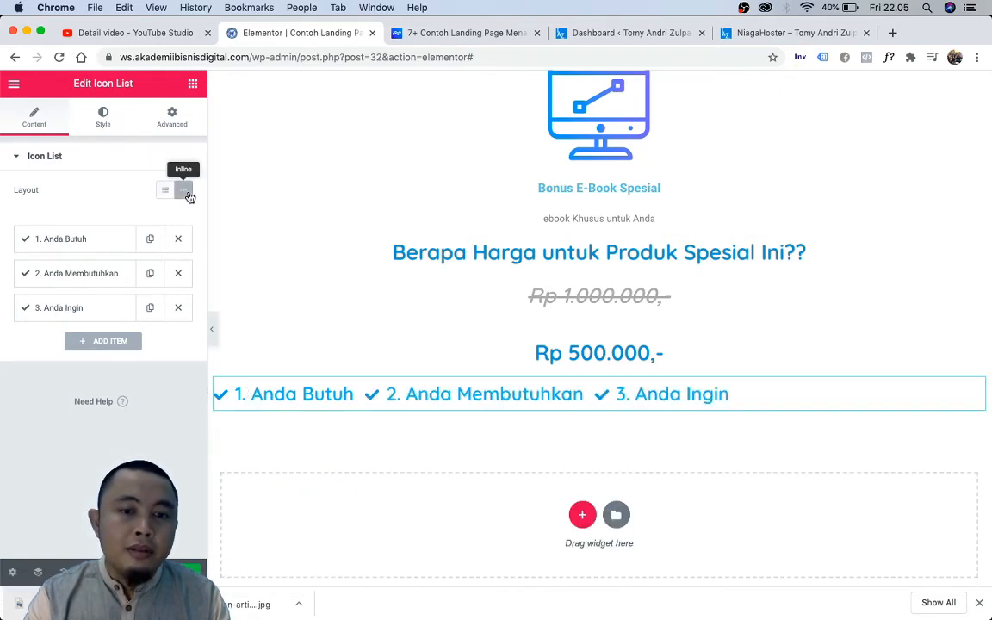
{"action": "left_click", "coordinate": [163, 191]}
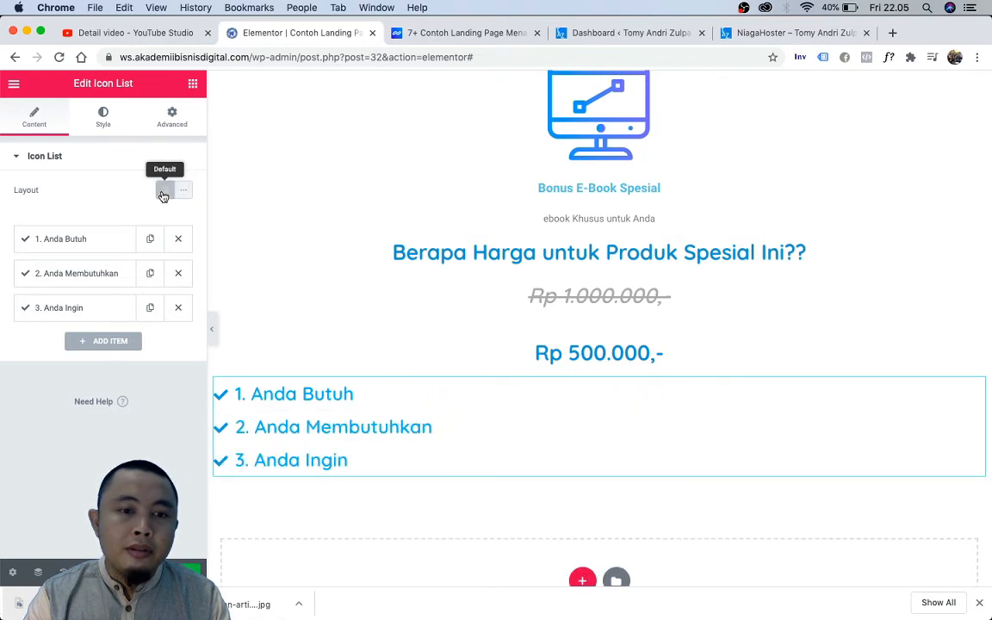
{"action": "left_click", "coordinate": [119, 124]}
{"action": "left_click", "coordinate": [164, 243]}
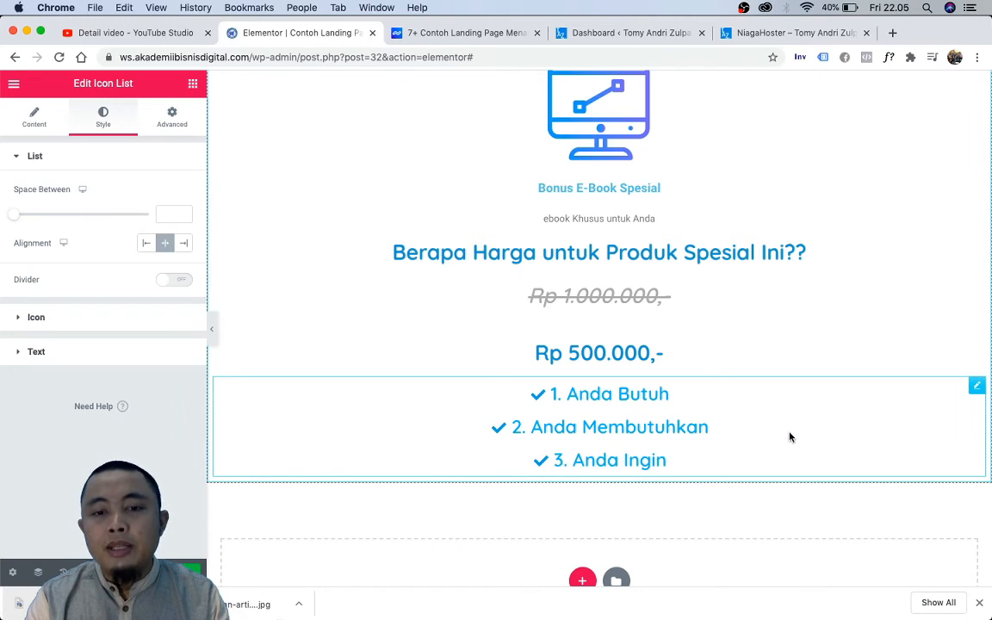
Step: Add a Button widget below the centered checkmark list in the price section
{"action": "scroll", "coordinate": [791, 435], "scroll_direction": "down", "scroll_amount": 1}
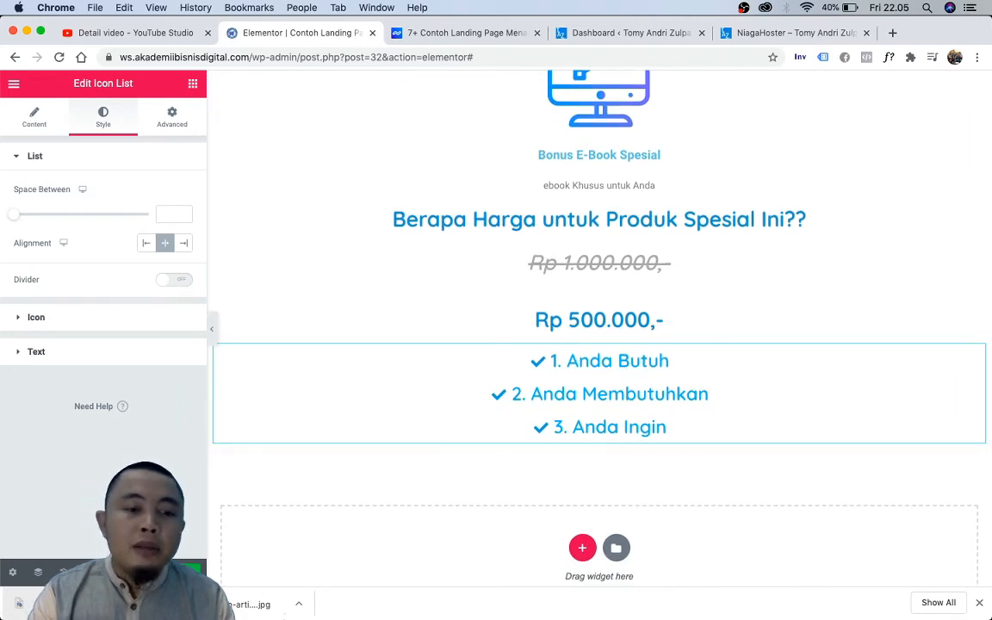
{"action": "scroll", "coordinate": [224, 499], "scroll_direction": "down", "scroll_amount": 2}
{"action": "scroll", "coordinate": [224, 500], "scroll_direction": "up", "scroll_amount": 10}
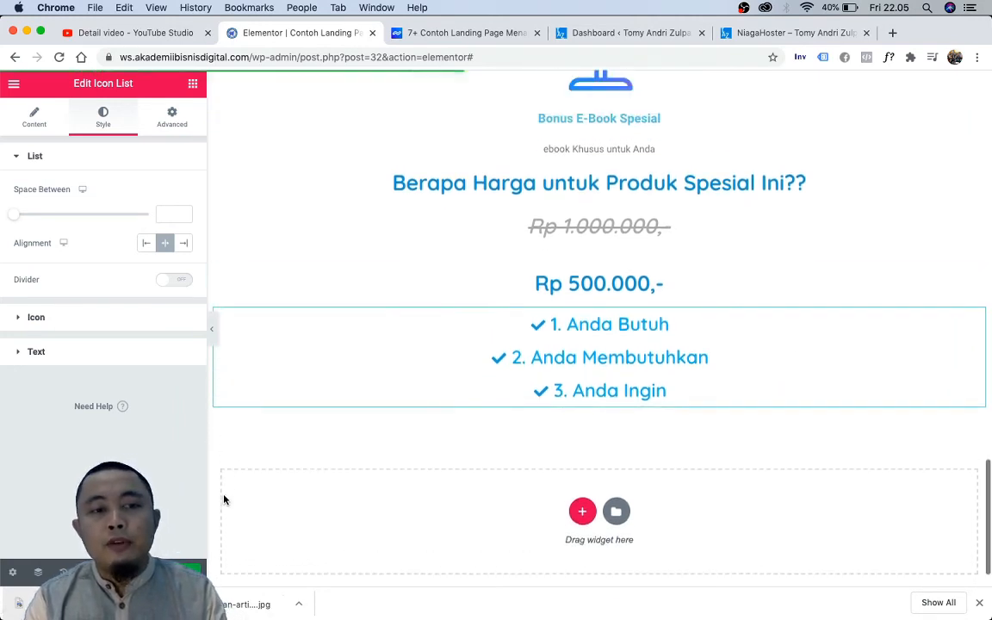
{"action": "left_click", "coordinate": [195, 87]}
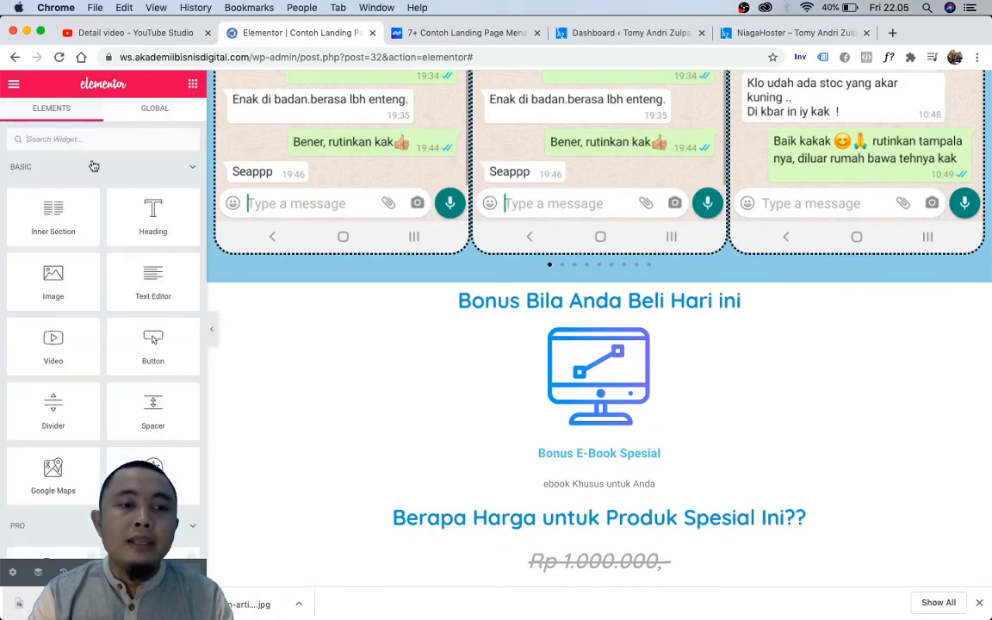
{"action": "scroll", "coordinate": [78, 309], "scroll_direction": "down", "scroll_amount": 1}
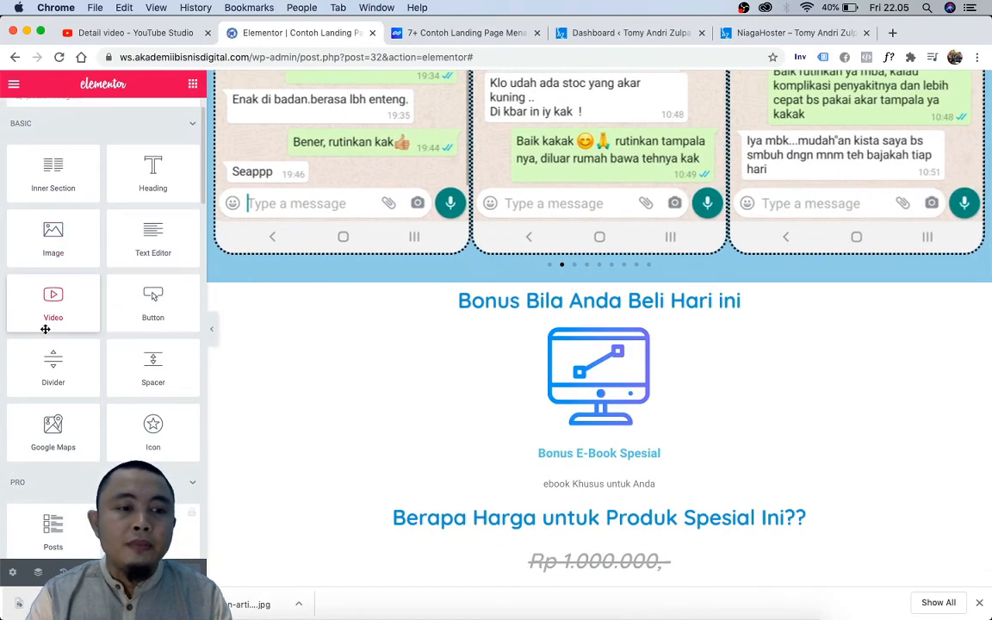
{"action": "scroll", "coordinate": [151, 306], "scroll_direction": "down", "scroll_amount": 1}
{"action": "scroll", "coordinate": [391, 356], "scroll_direction": "down", "scroll_amount": 4}
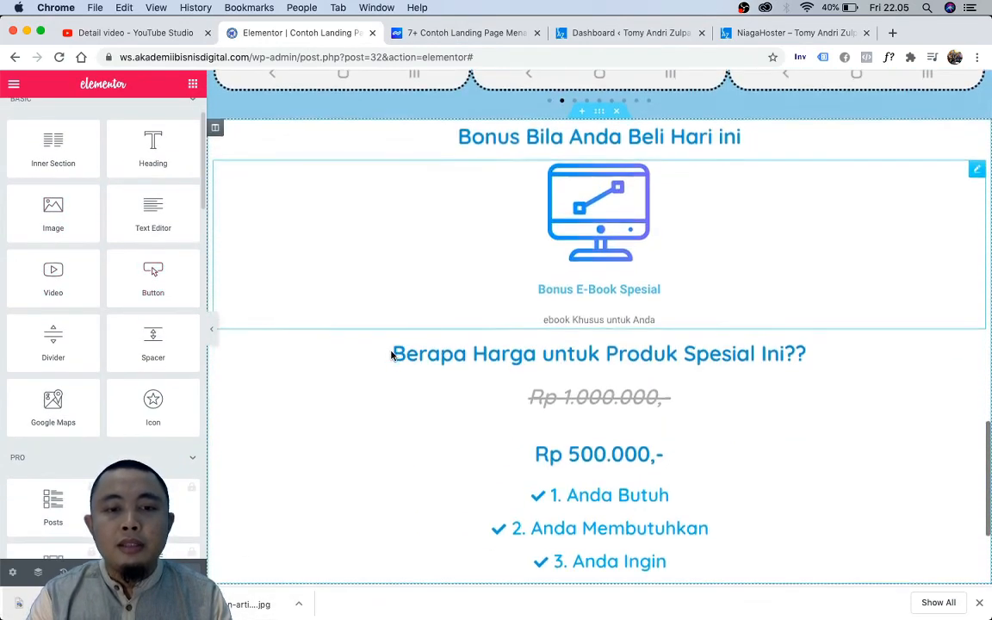
{"action": "scroll", "coordinate": [158, 279], "scroll_direction": "down", "scroll_amount": 2}
{"action": "scroll", "coordinate": [265, 323], "scroll_direction": "down", "scroll_amount": 5}
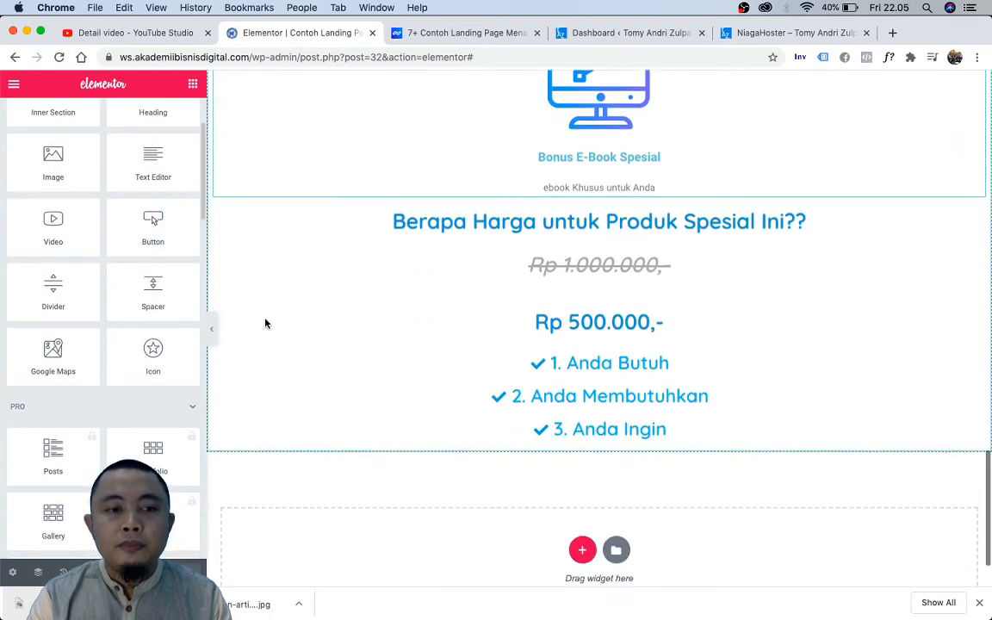
{"action": "left_click_drag", "start_coordinate": [154, 223], "coordinate": [612, 349]}
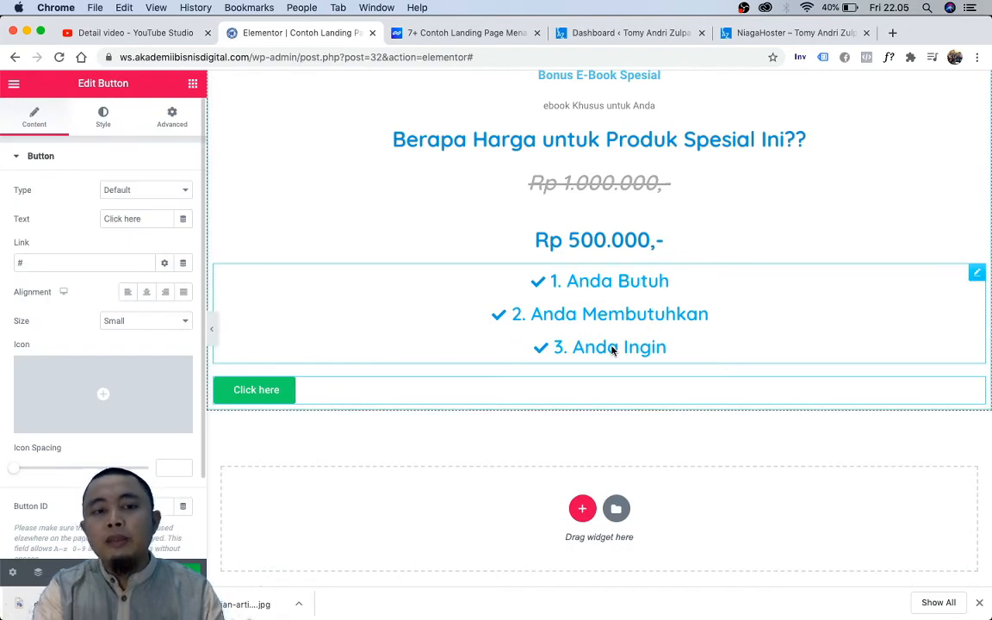
Step: Center the new button and set its text to "Beli Sekarang"
{"action": "left_click", "coordinate": [151, 293]}
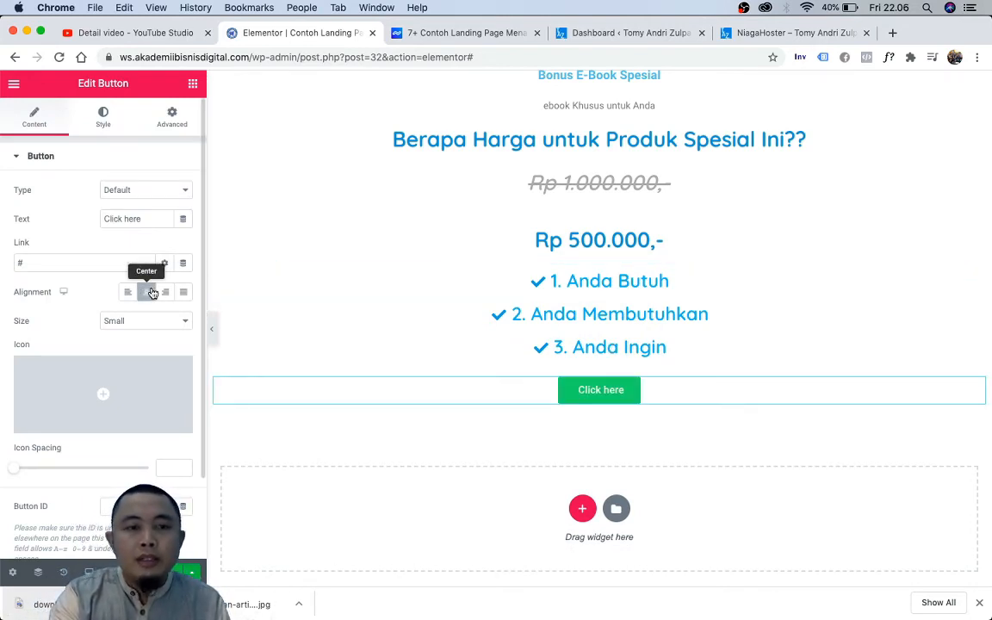
{"action": "left_click", "coordinate": [156, 218]}
{"action": "key", "text": "super+a"}
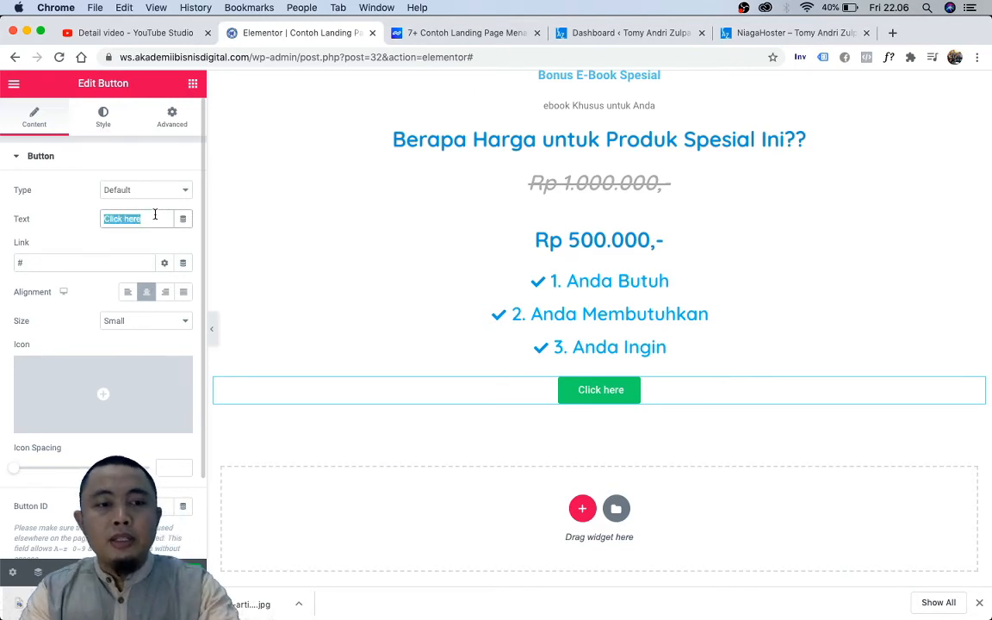
{"action": "type", "text": "Beli "}
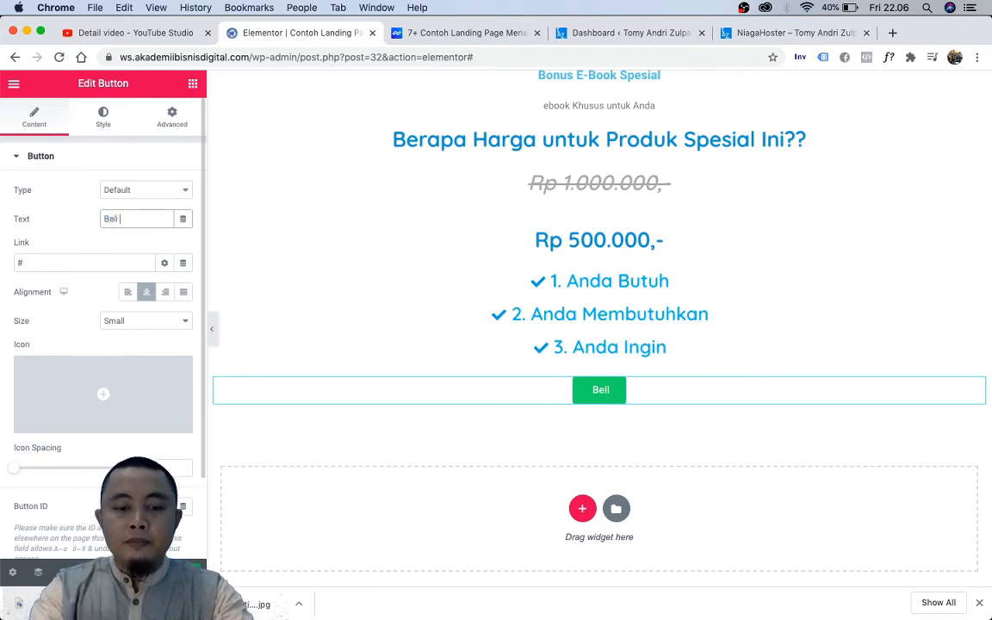
{"action": "type", "text": "Sekarang"}
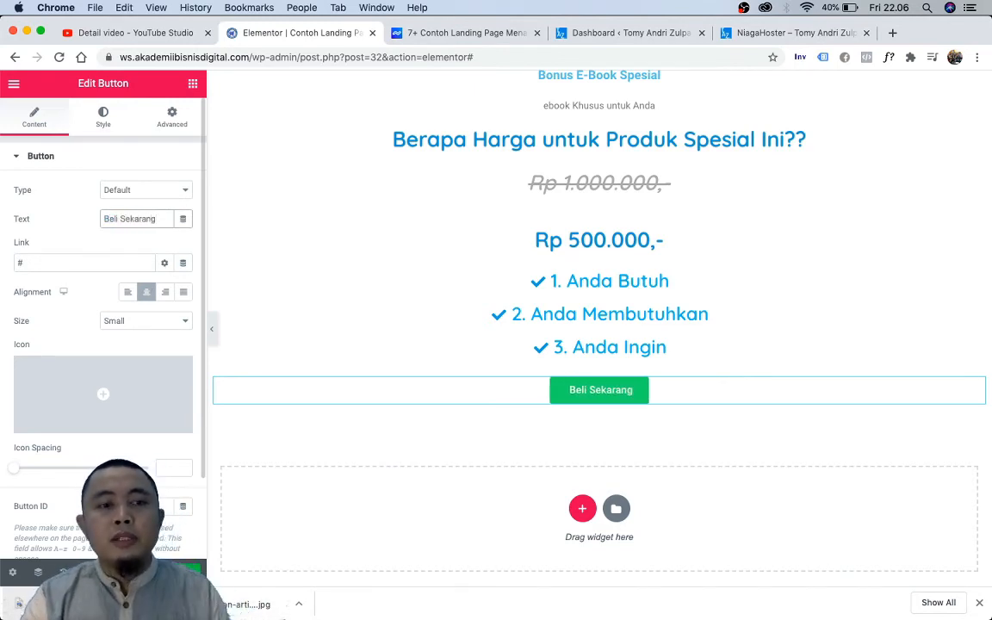
Step: Clear the placeholder "#" from the button's link
{"action": "left_click", "coordinate": [38, 264]}
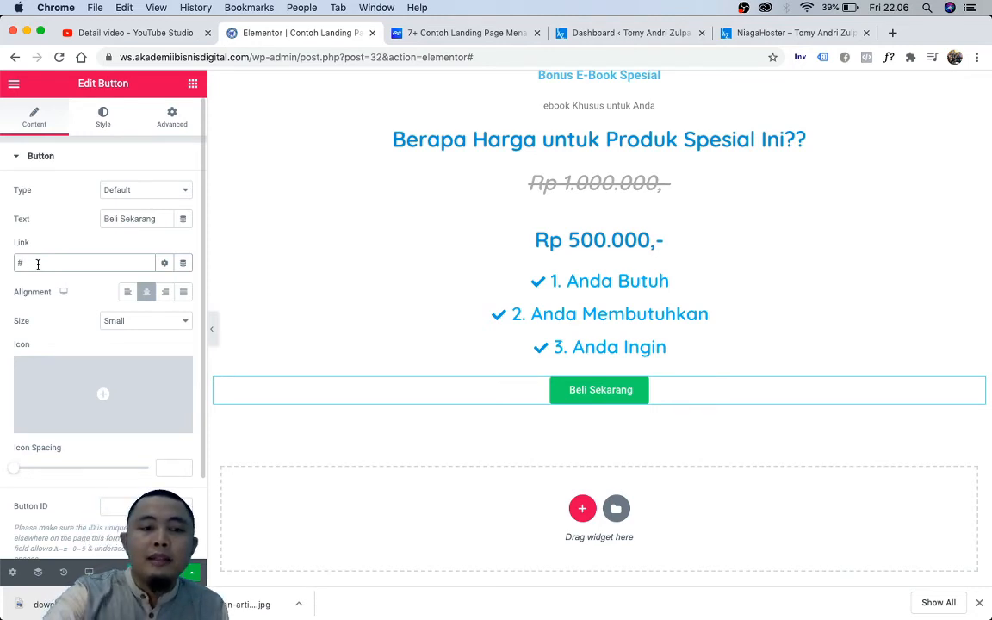
{"action": "left_click", "coordinate": [38, 265]}
{"action": "key", "text": "BackSpace"}
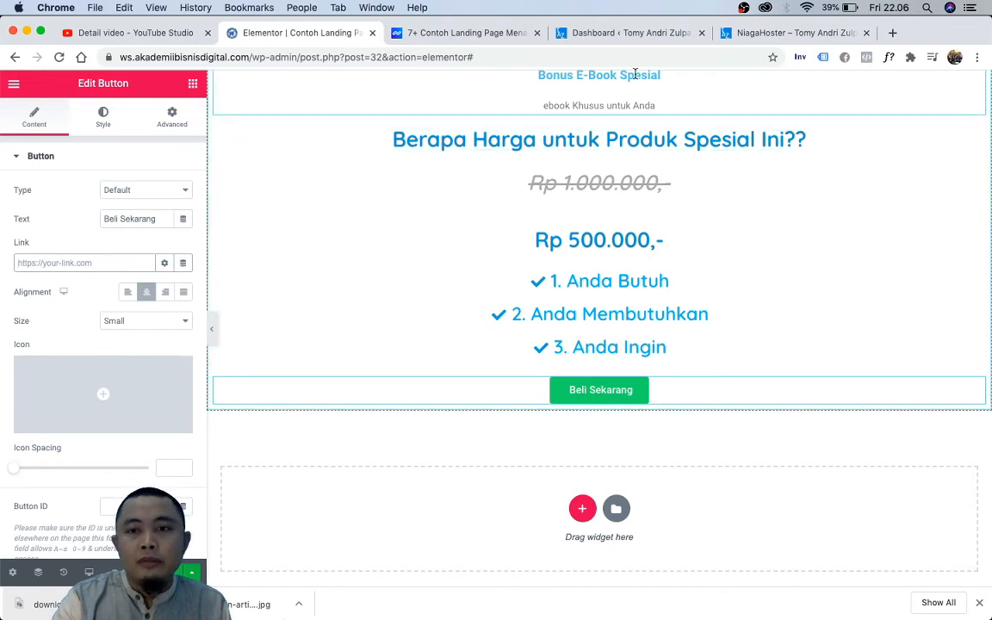
Step: Open pesan.link in a new browser tab and look over its WhatsApp link creation form
{"action": "left_click", "coordinate": [893, 32]}
{"action": "type", "text": "pesa"}
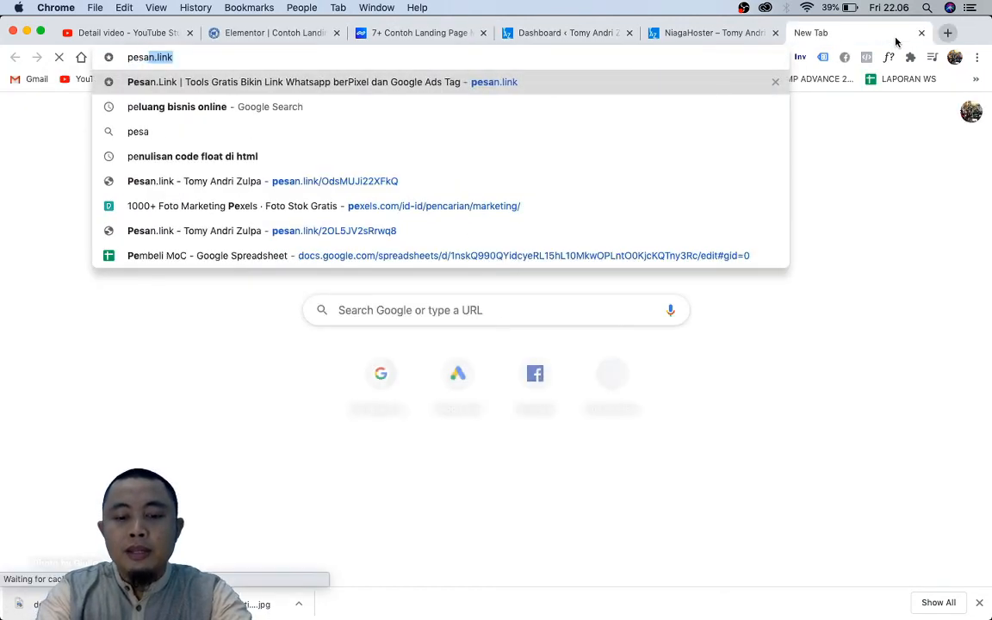
{"action": "type", "text": "n.link"}
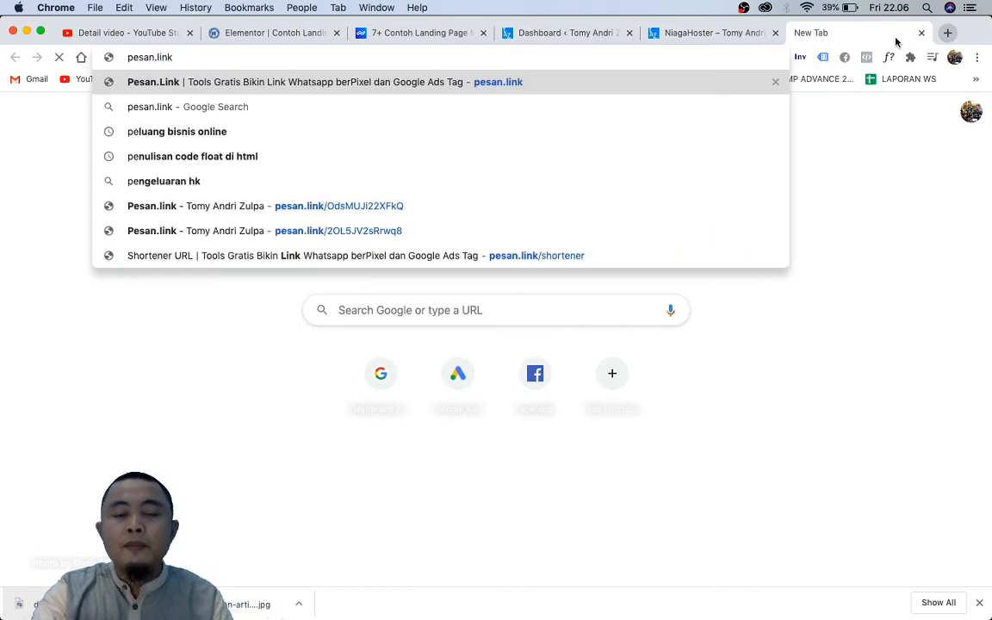
{"action": "key", "text": "Return"}
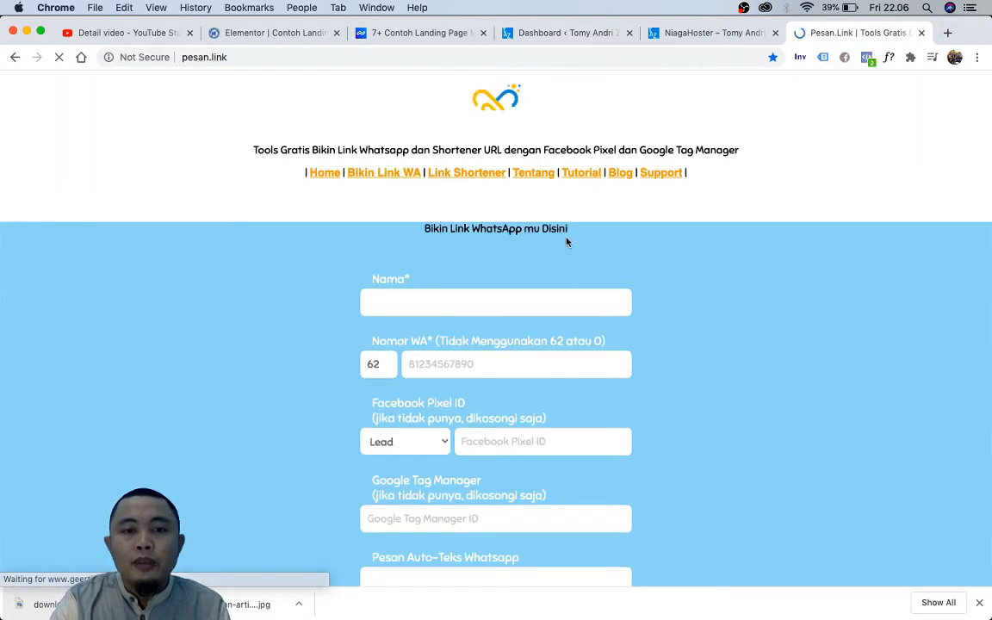
{"action": "scroll", "coordinate": [462, 289], "scroll_direction": "down", "scroll_amount": 2}
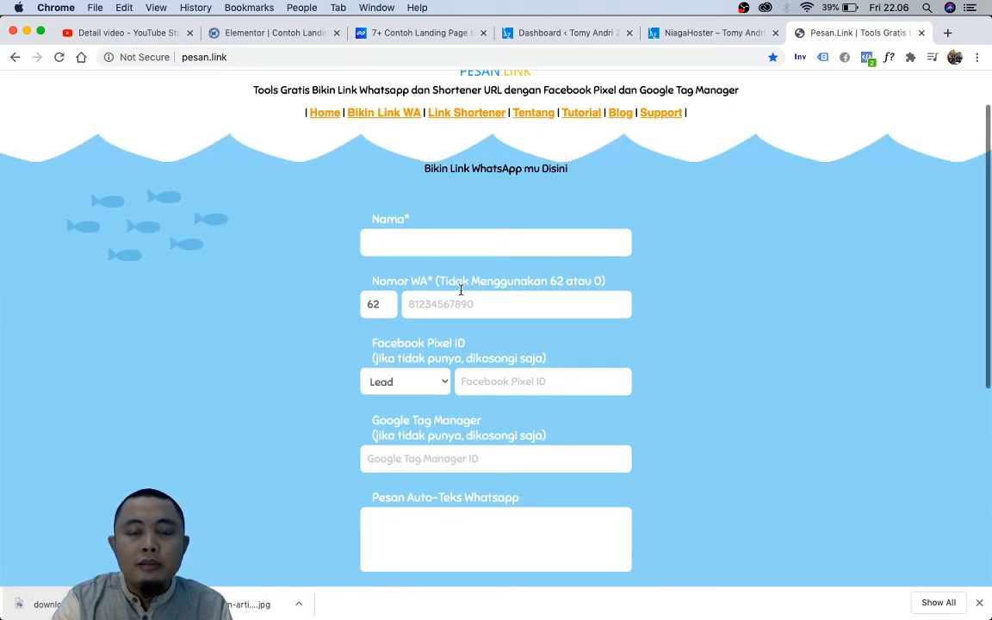
{"action": "scroll", "coordinate": [461, 290], "scroll_direction": "down", "scroll_amount": 3}
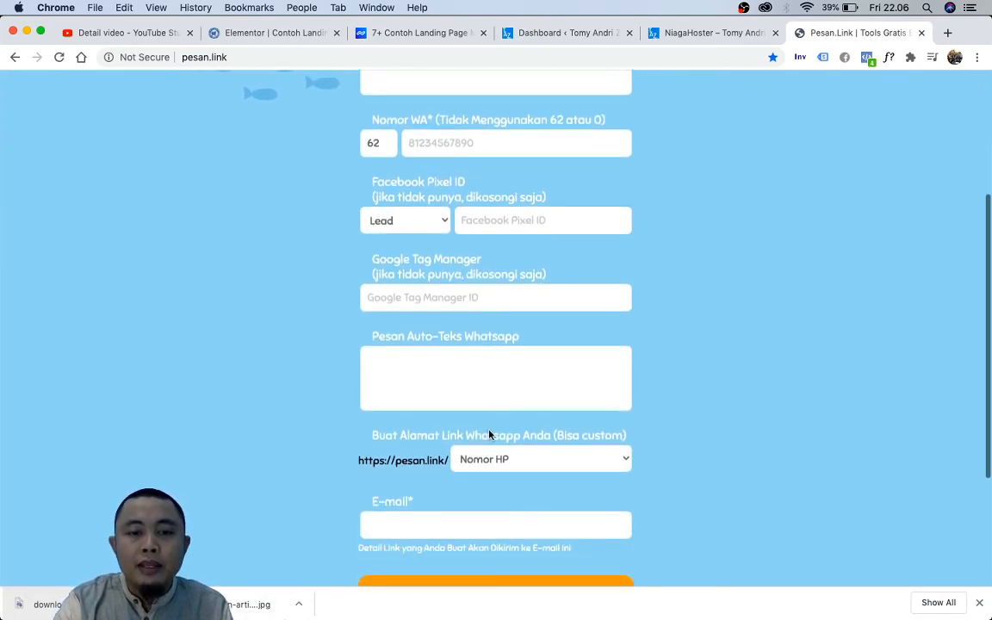
{"action": "scroll", "coordinate": [492, 436], "scroll_direction": "down", "scroll_amount": 2}
{"action": "scroll", "coordinate": [491, 435], "scroll_direction": "up", "scroll_amount": 4}
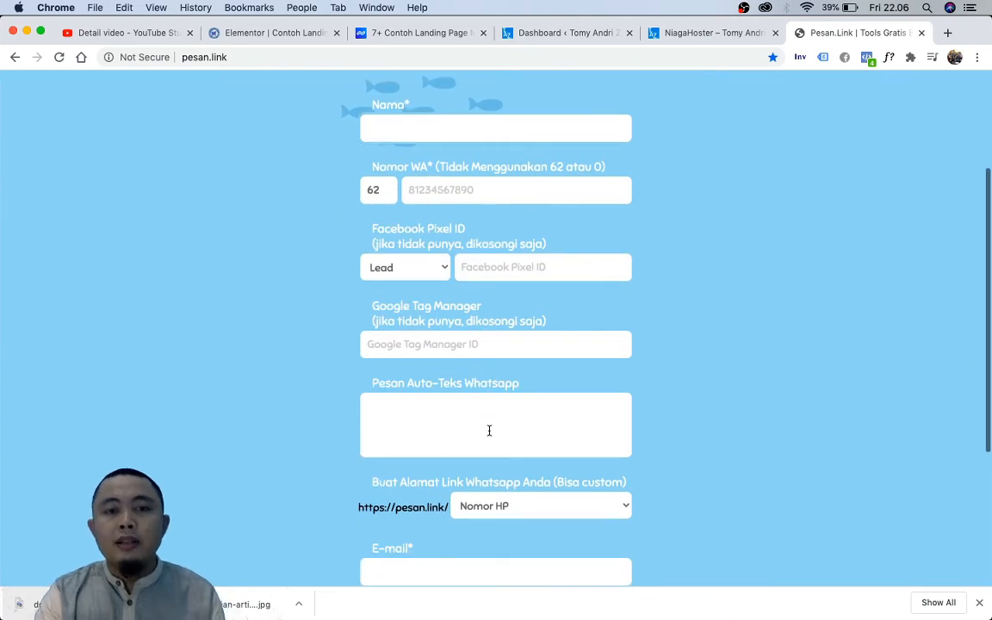
Step: Fill in the owner's name and WhatsApp number in the link form using the saved suggestions
{"action": "left_click", "coordinate": [467, 139]}
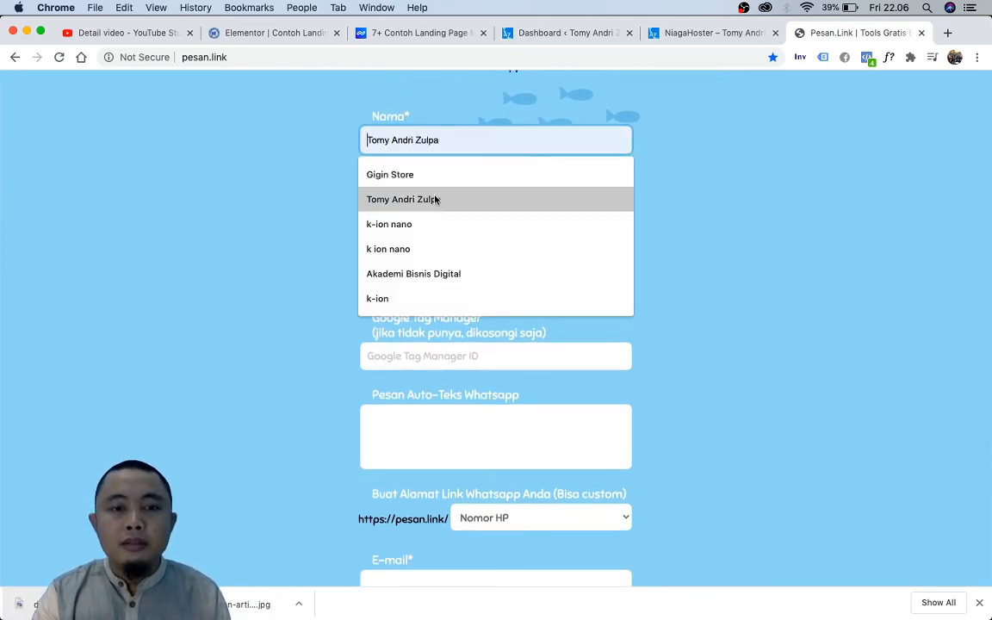
{"action": "left_click", "coordinate": [435, 198]}
{"action": "left_click", "coordinate": [435, 200]}
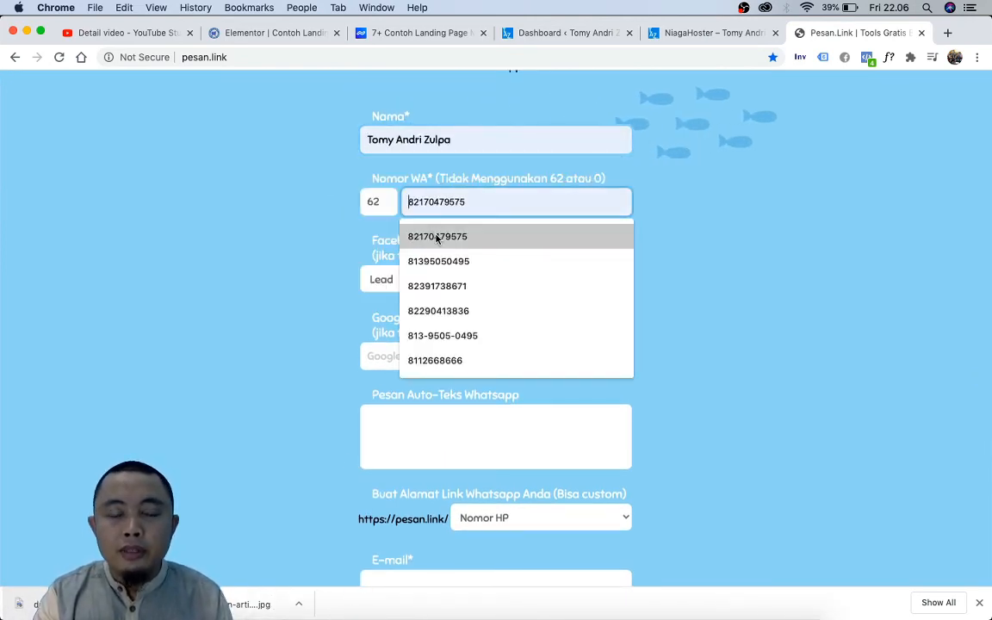
{"action": "left_click", "coordinate": [428, 236]}
Step: Enter "Halo Admin saya mau Pesan Produk" as the automatic WhatsApp message
{"action": "left_click", "coordinate": [434, 407]}
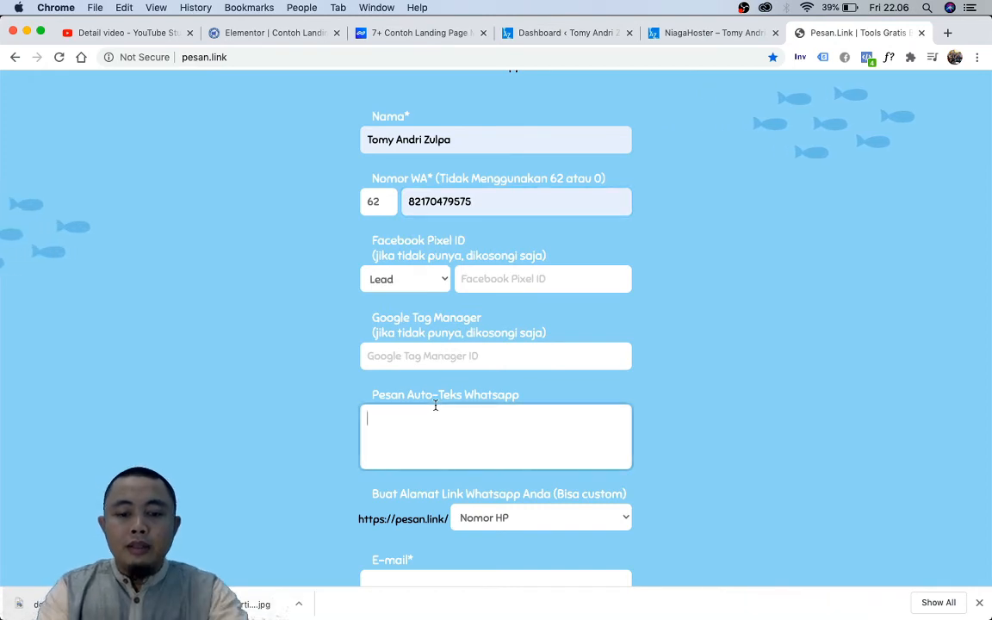
{"action": "type", "text": "Halo A"}
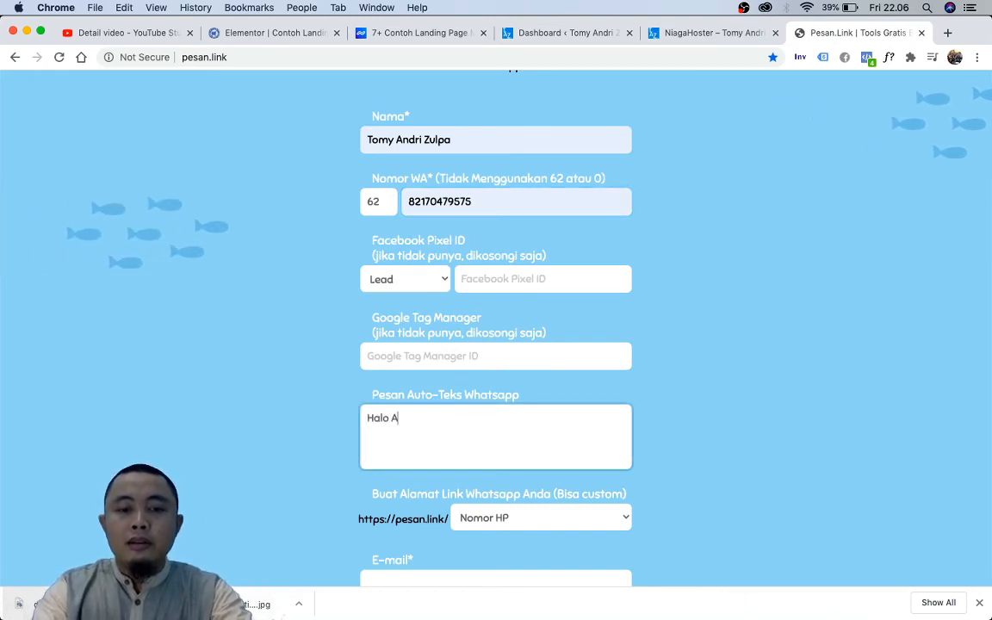
{"action": "type", "text": "dmin saya"}
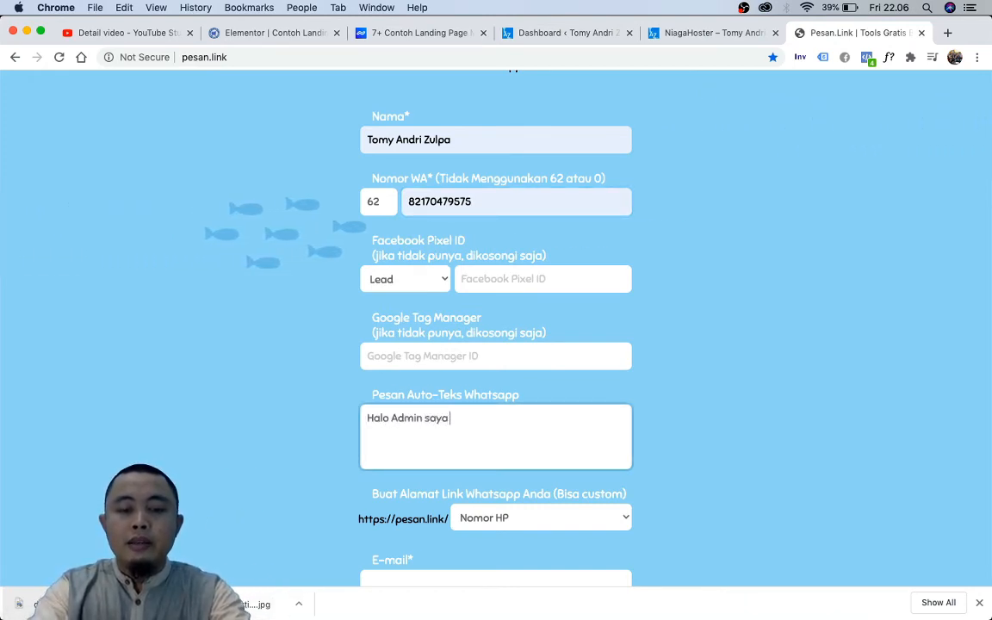
{"action": "type", "text": " mau Pesan "}
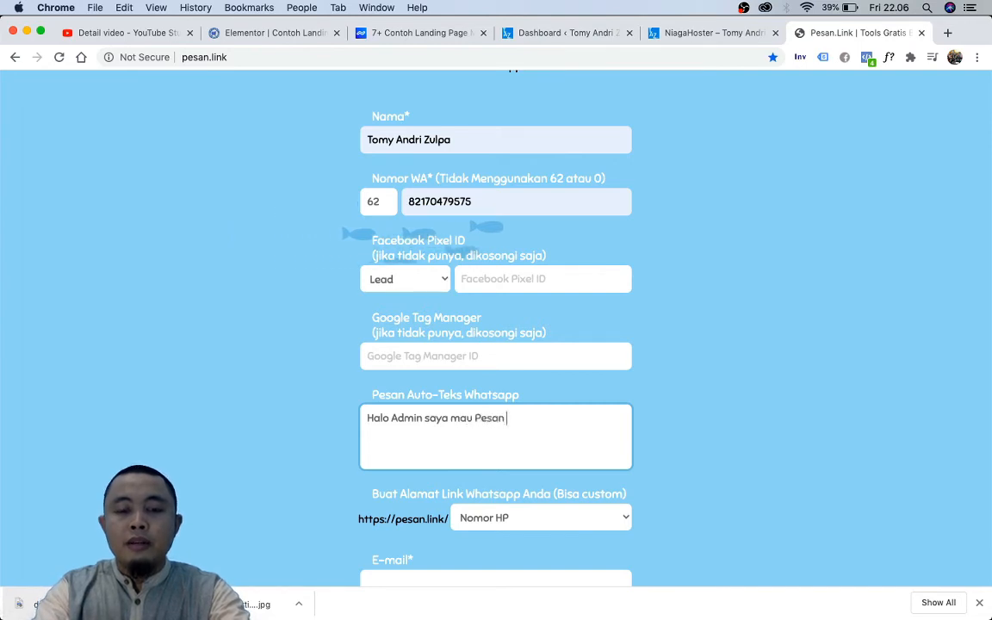
{"action": "type", "text": "Produk"}
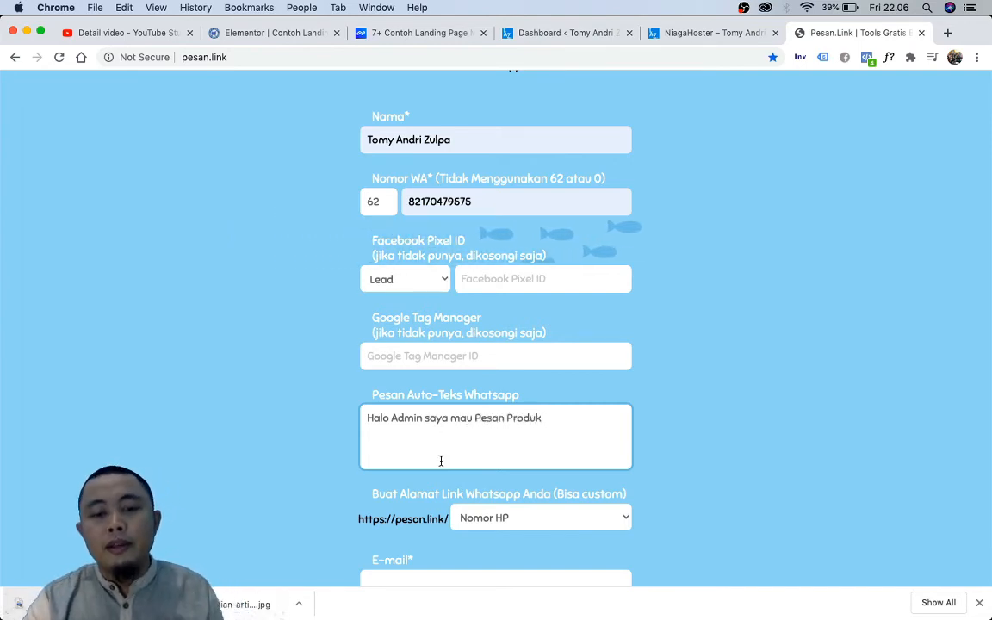
Step: Set the WhatsApp link address to Random and fill in the contact's e-mail from the saved suggestions
{"action": "scroll", "coordinate": [441, 466], "scroll_direction": "down", "scroll_amount": 1}
{"action": "left_click", "coordinate": [455, 470]}
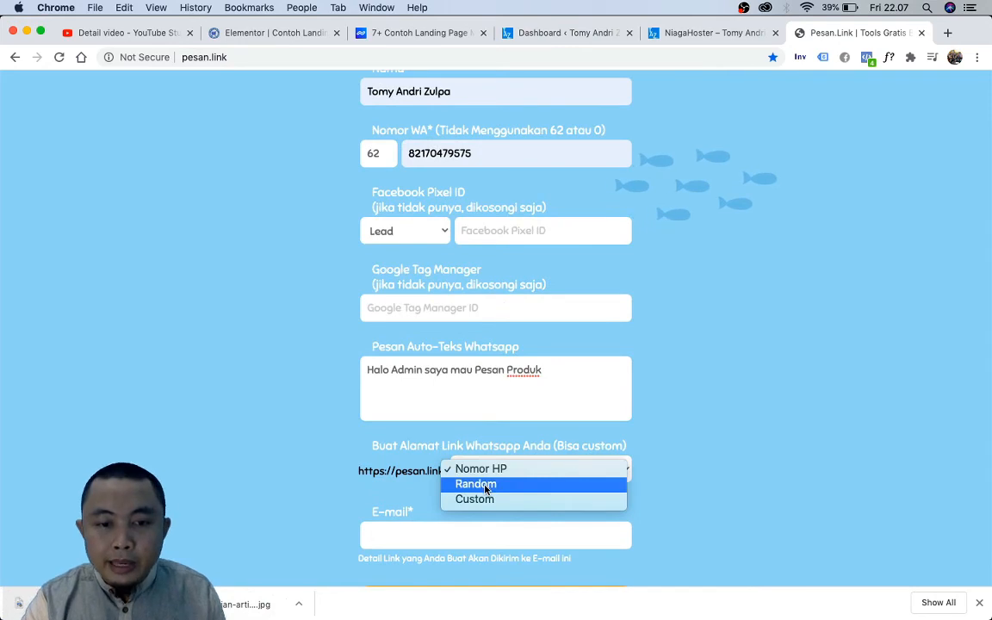
{"action": "left_click", "coordinate": [469, 482]}
{"action": "scroll", "coordinate": [466, 527], "scroll_direction": "down", "scroll_amount": 1}
{"action": "left_click", "coordinate": [461, 502]}
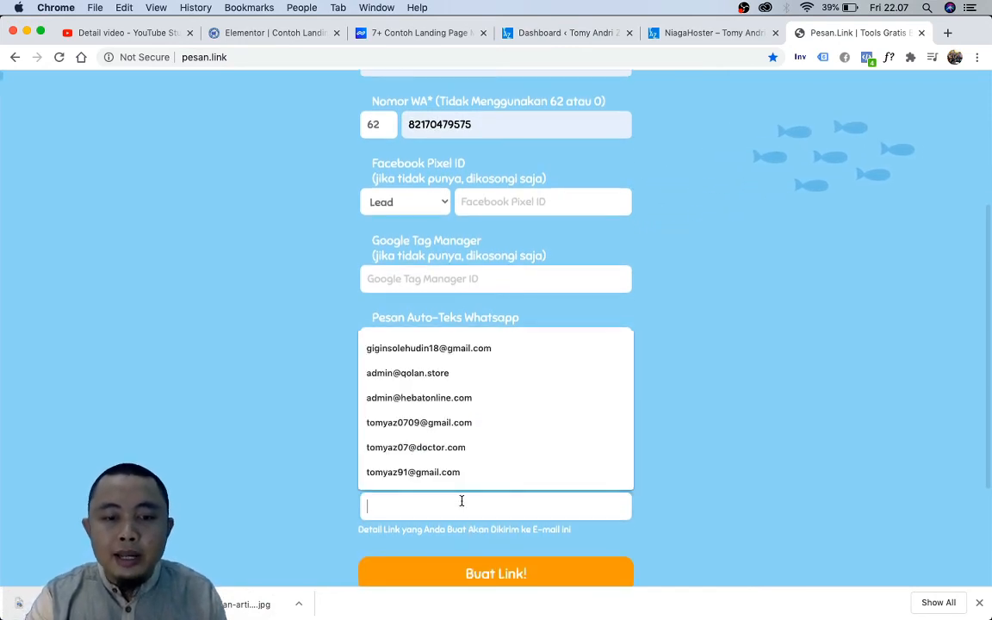
{"action": "left_click", "coordinate": [417, 447]}
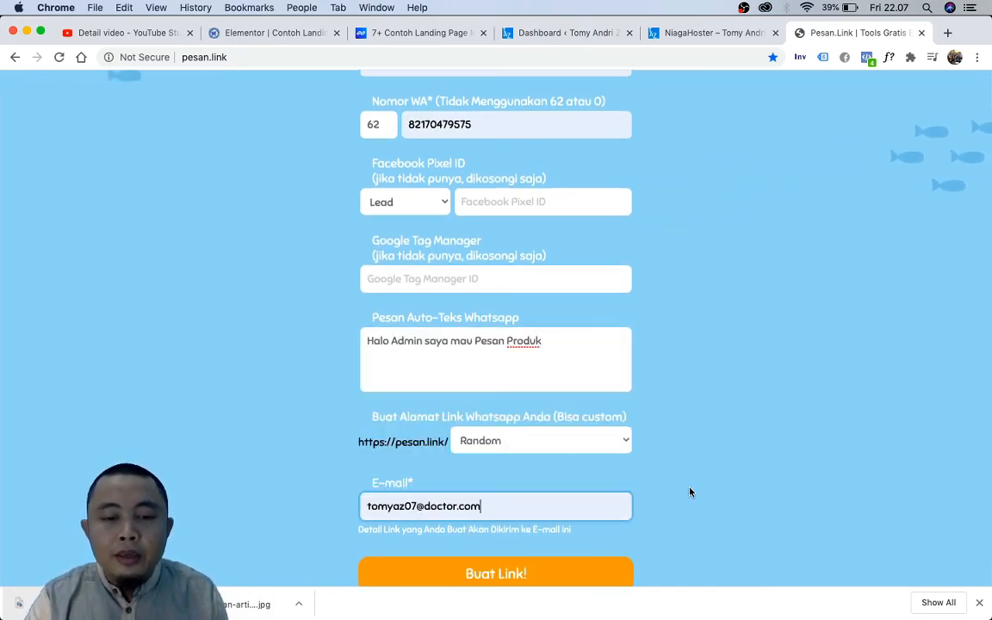
Step: Create the WhatsApp link from the completed form and copy the generated pesan.link address
{"action": "scroll", "coordinate": [689, 492], "scroll_direction": "down", "scroll_amount": 1}
{"action": "left_click", "coordinate": [487, 555]}
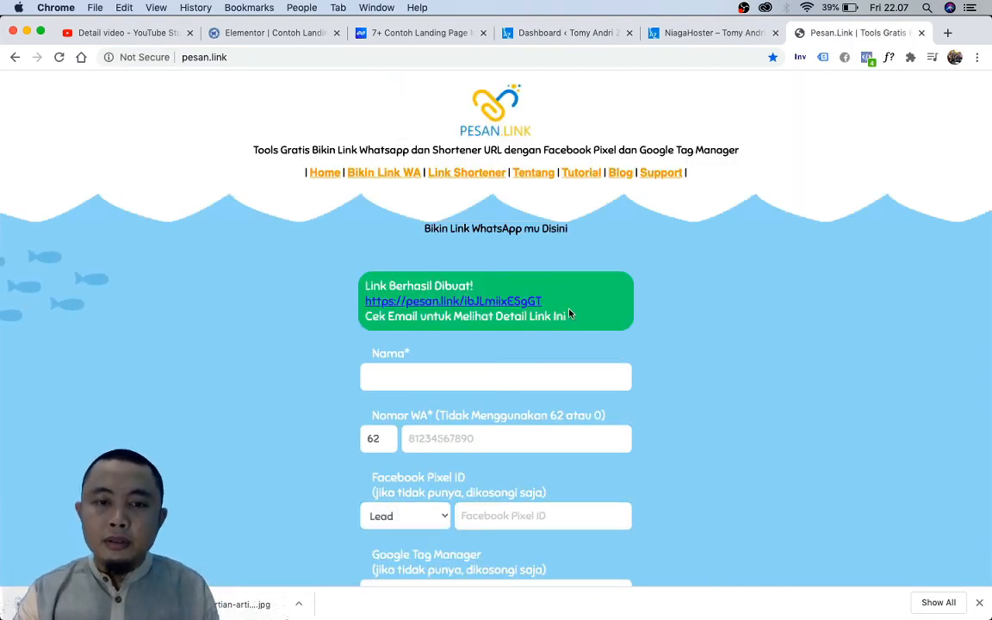
{"action": "right_click", "coordinate": [519, 303]}
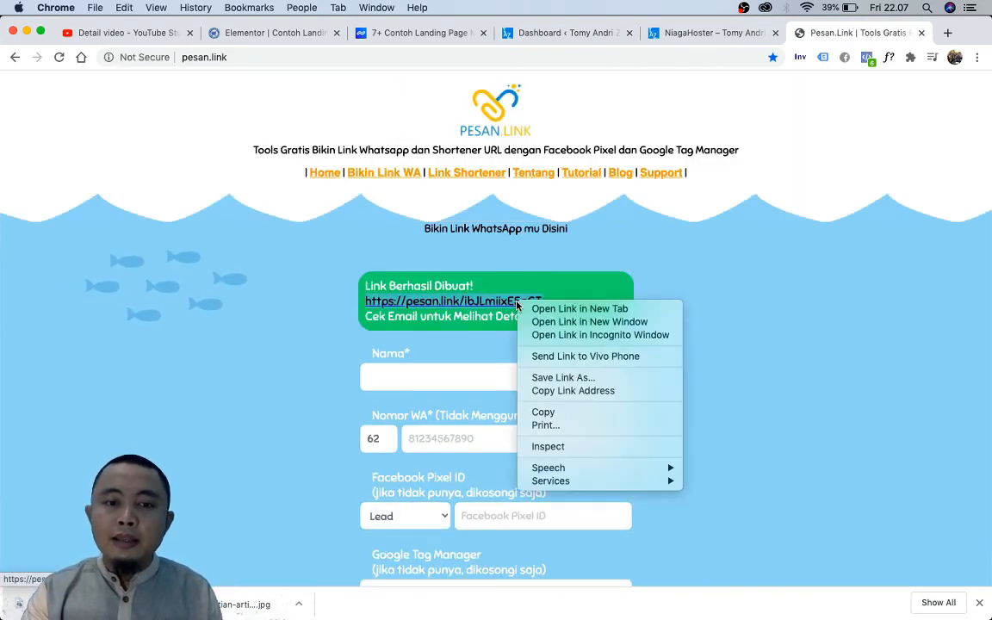
{"action": "left_click", "coordinate": [544, 412]}
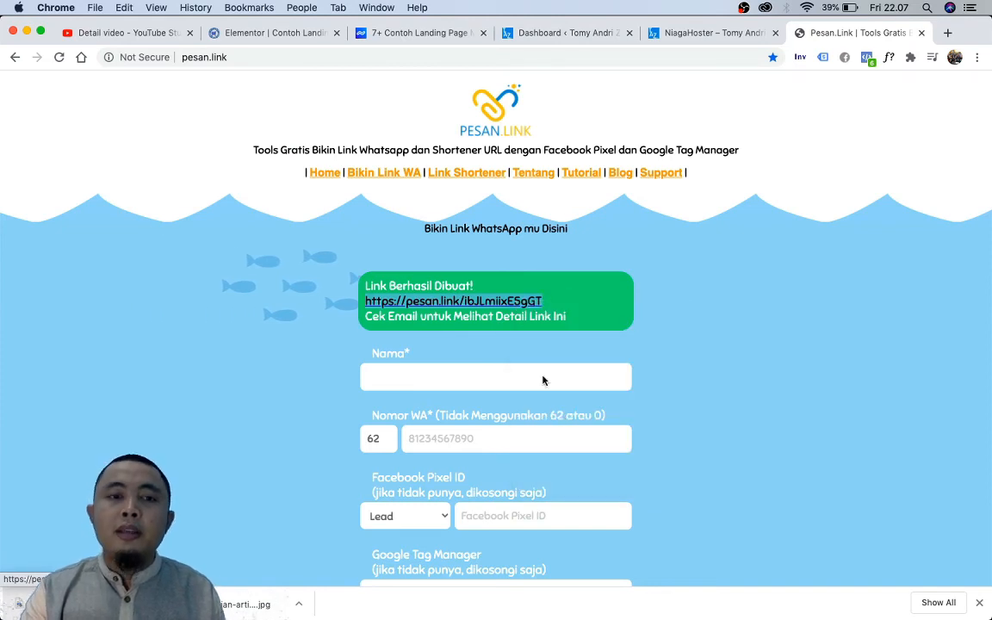
Step: Return to the Elementor page and paste the copied pesan.link address as the "Beli Sekarang" button's link
{"action": "left_click", "coordinate": [284, 32]}
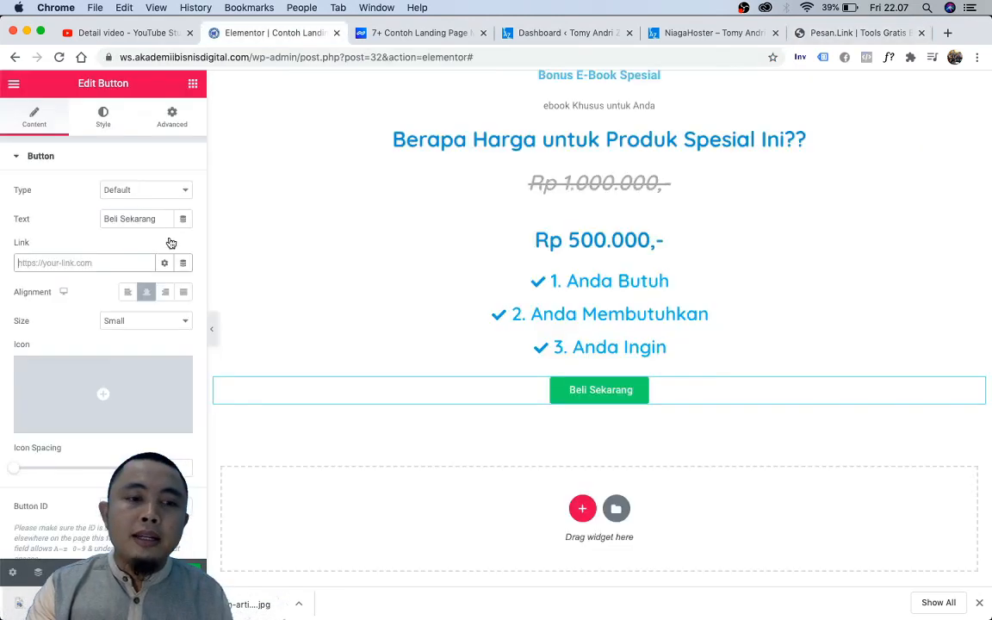
{"action": "left_click", "coordinate": [111, 263]}
{"action": "key", "text": "super+v"}
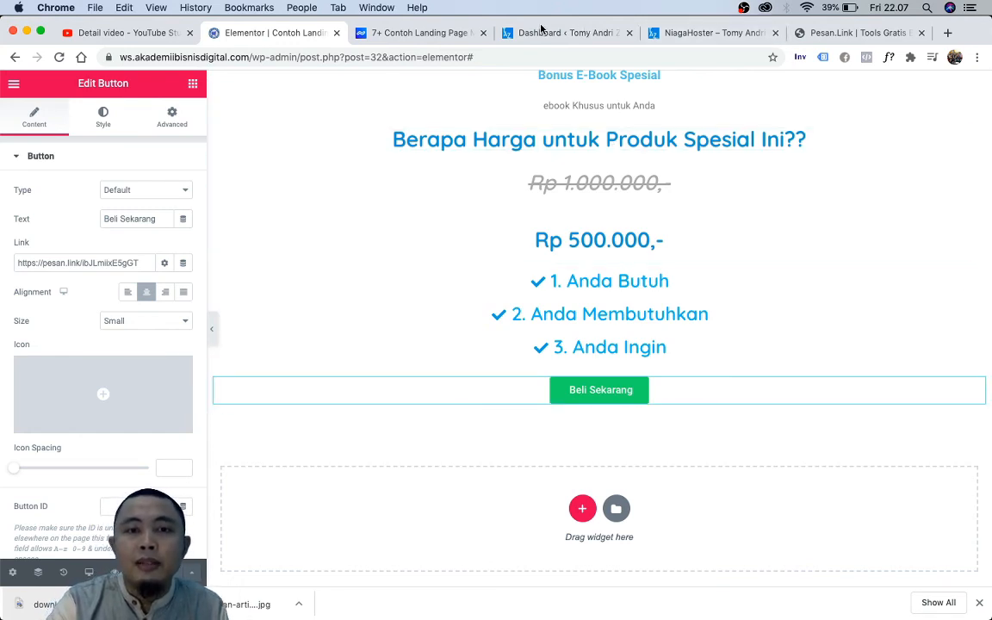
Step: Switch to the browser tab with the NiagaHoster page and open the site's konfirmasi-wdm page there
{"action": "left_click", "coordinate": [579, 35]}
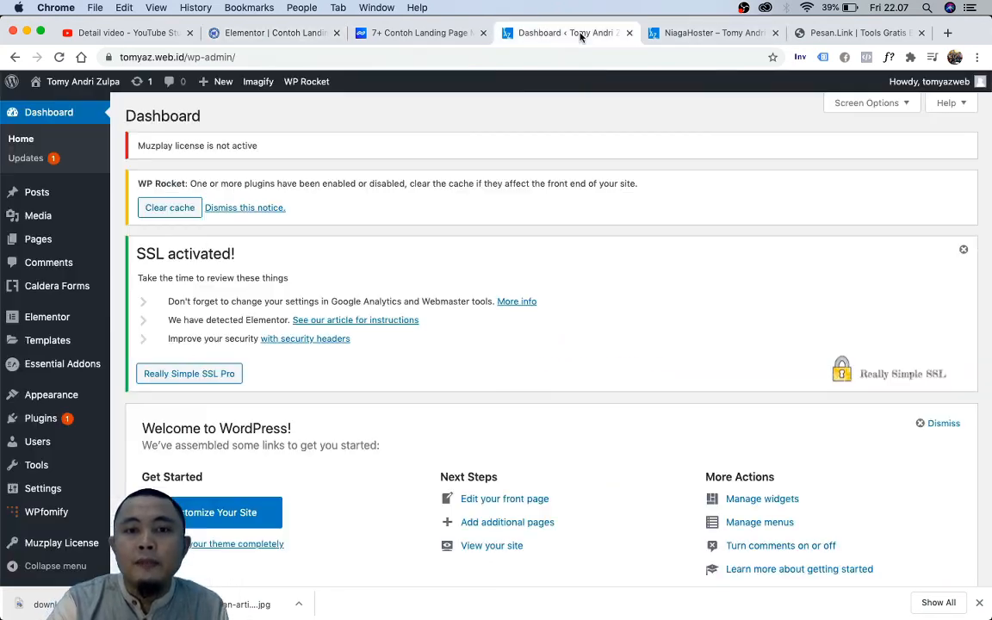
{"action": "left_click", "coordinate": [705, 35]}
{"action": "left_click", "coordinate": [296, 56]}
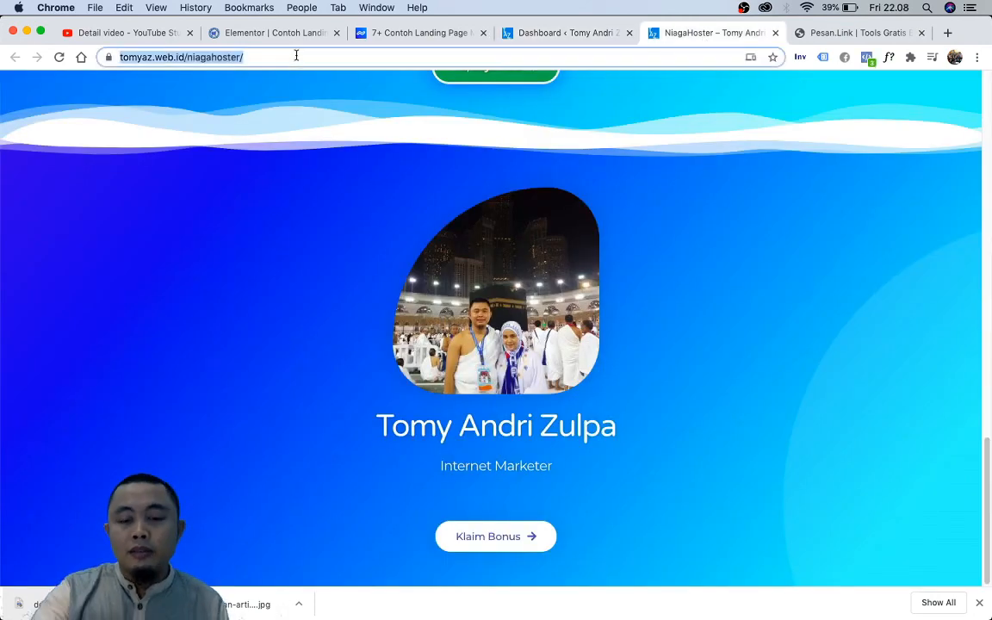
{"action": "left_click", "coordinate": [296, 55]}
{"action": "key", "text": "BackSpace"}
{"action": "key", "text": "BackSpace"}
{"action": "key", "text": "BackSpace"}
{"action": "key", "text": "BackSpace"}
{"action": "key", "text": "BackSpace"}
{"action": "key", "text": "BackSpace"}
{"action": "key", "text": "BackSpace"}
{"action": "key", "text": "BackSpace"}
{"action": "key", "text": "BackSpace"}
{"action": "key", "text": "BackSpace"}
{"action": "key", "text": "BackSpace"}
{"action": "key", "text": "BackSpace"}
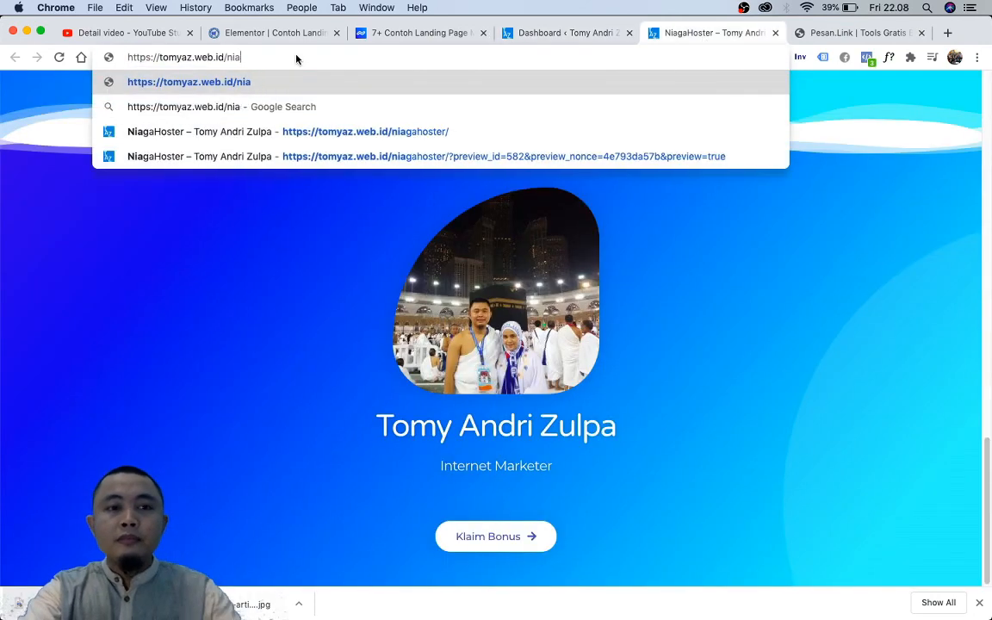
{"action": "type", "text": "konfirmasi-wdm"}
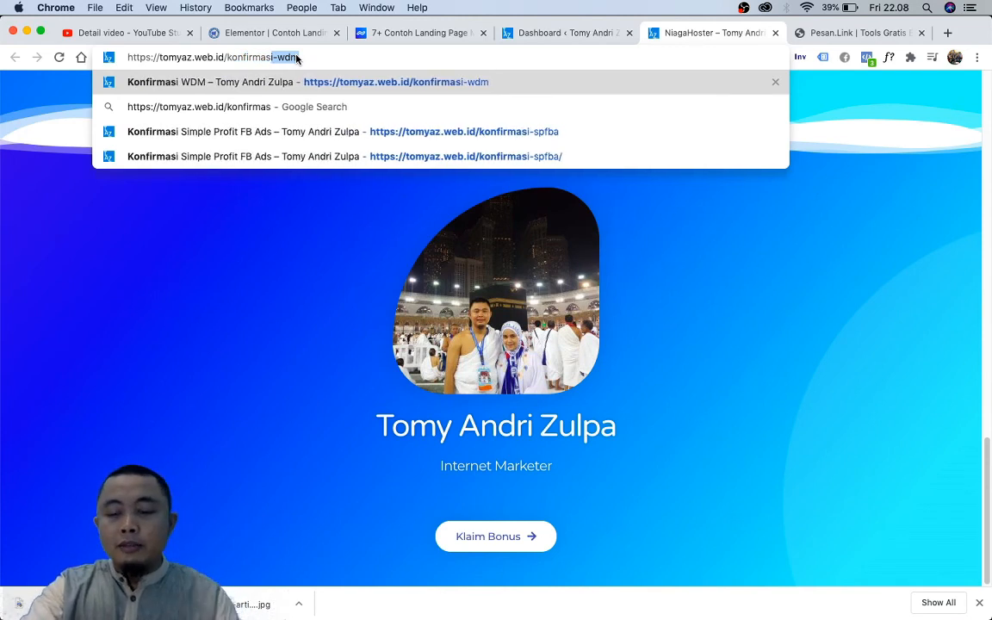
{"action": "key", "text": "Return"}
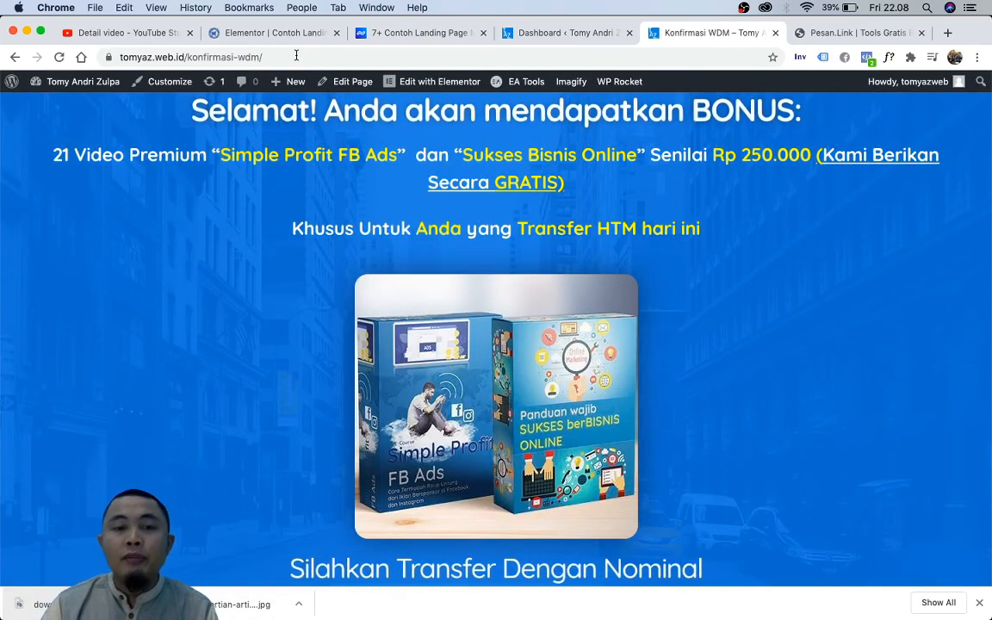
Step: Examine the confirmation page from the bonus offer through the transfer amount and bank details to the "Konfirmasi" button and countdown
{"action": "scroll", "coordinate": [393, 178], "scroll_direction": "down", "scroll_amount": 3}
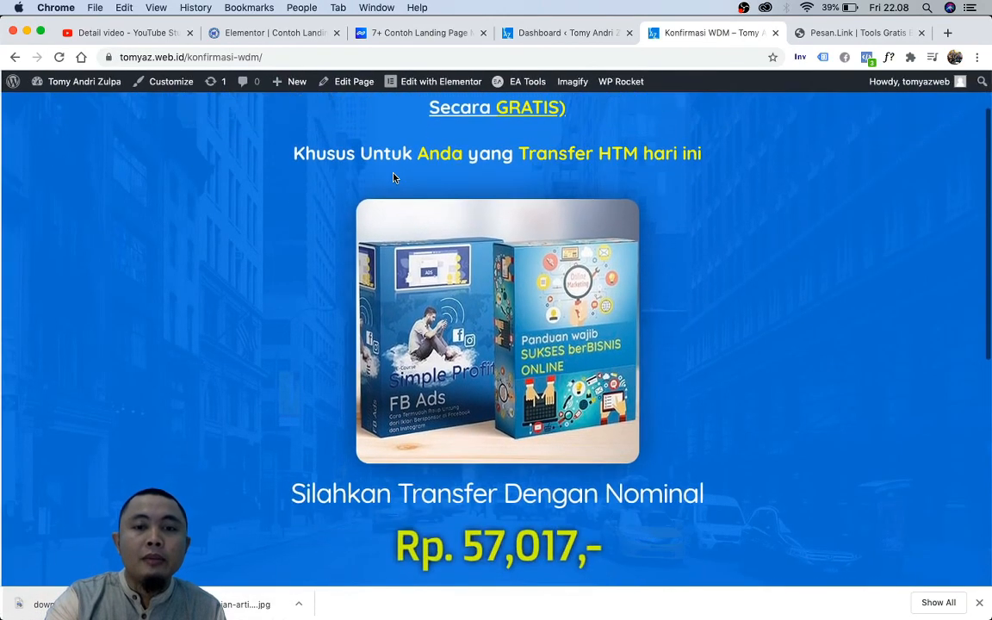
{"action": "scroll", "coordinate": [393, 177], "scroll_direction": "down", "scroll_amount": 3}
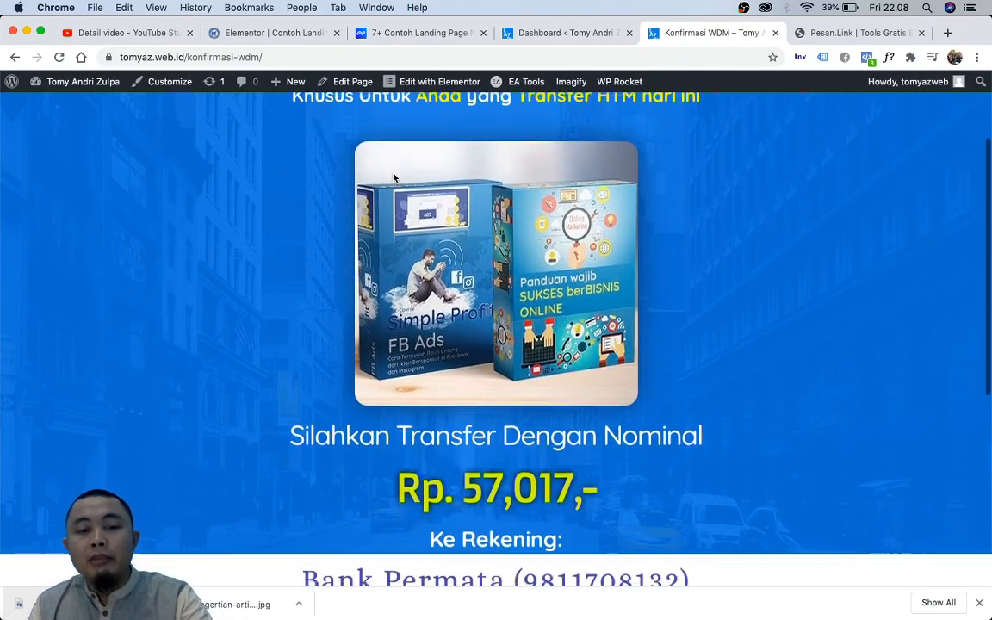
{"action": "scroll", "coordinate": [393, 177], "scroll_direction": "up", "scroll_amount": 5}
{"action": "scroll", "coordinate": [393, 177], "scroll_direction": "down", "scroll_amount": 6}
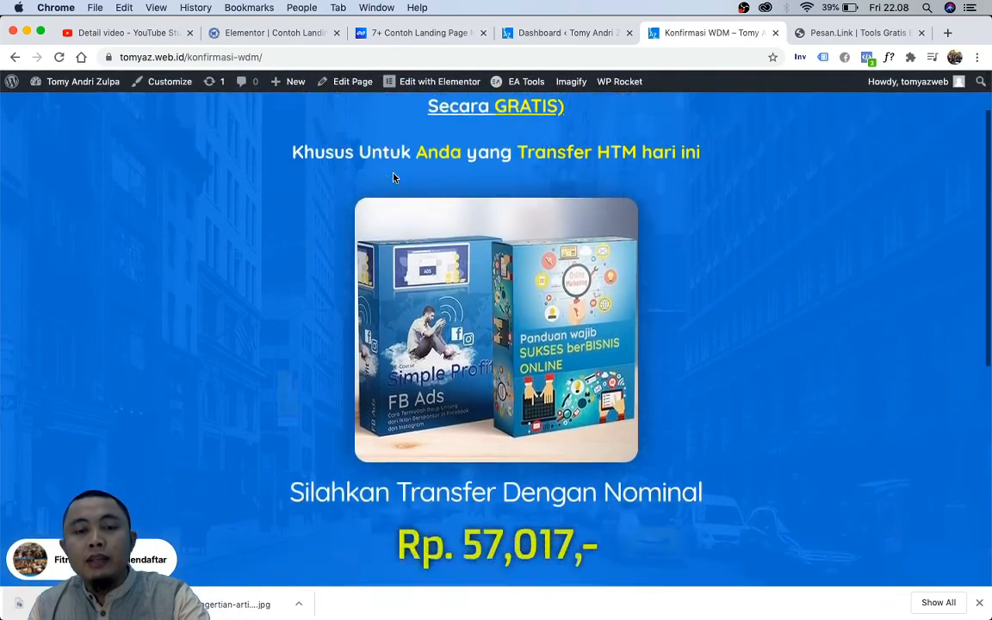
{"action": "scroll", "coordinate": [394, 177], "scroll_direction": "up", "scroll_amount": 1}
{"action": "scroll", "coordinate": [394, 177], "scroll_direction": "down", "scroll_amount": 7}
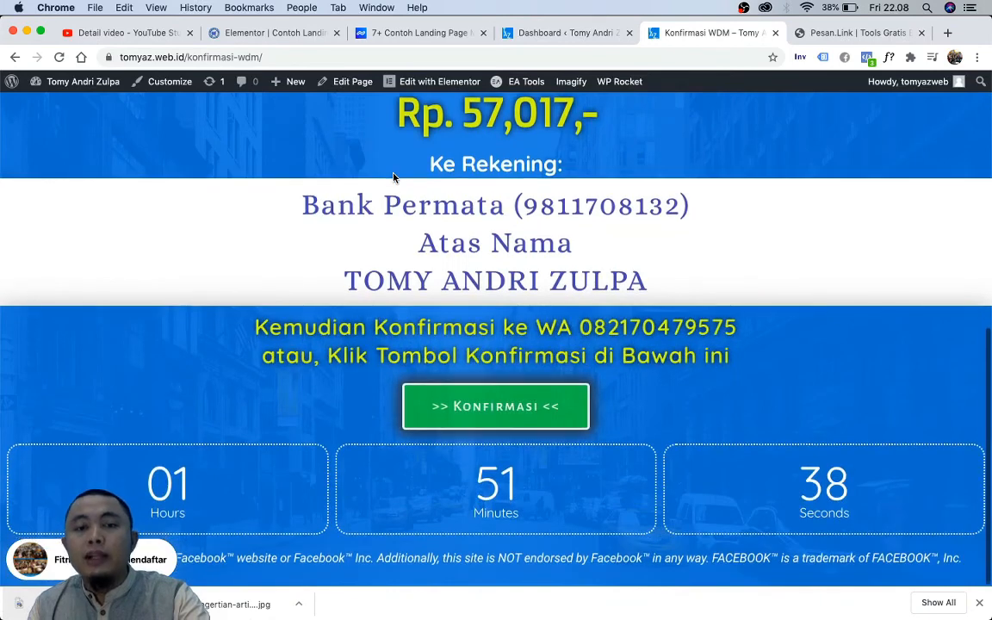
{"action": "scroll", "coordinate": [394, 178], "scroll_direction": "up", "scroll_amount": 7}
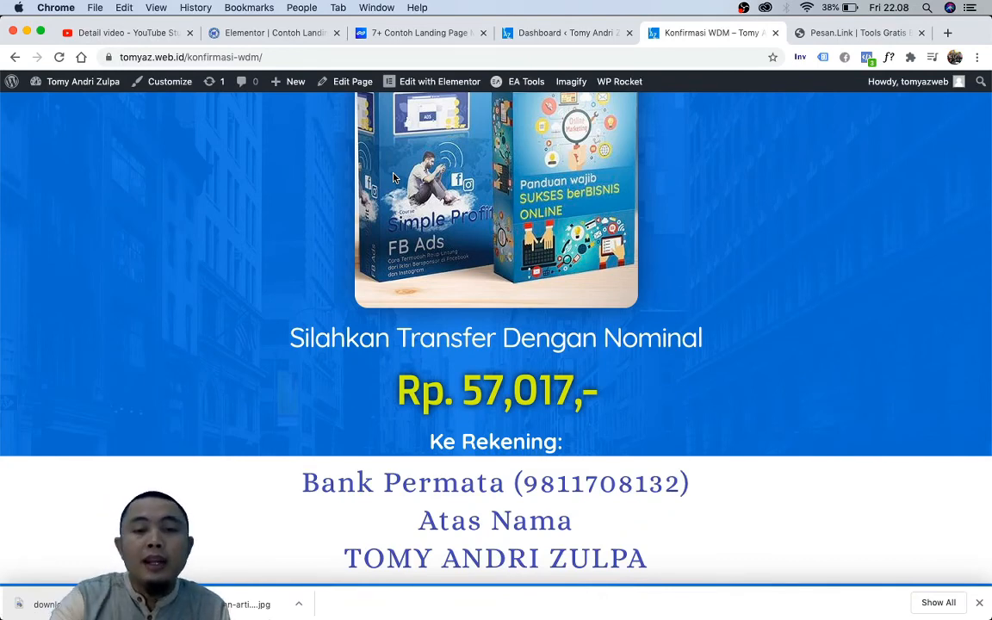
{"action": "scroll", "coordinate": [394, 177], "scroll_direction": "down", "scroll_amount": 7}
{"action": "scroll", "coordinate": [393, 177], "scroll_direction": "up", "scroll_amount": 12}
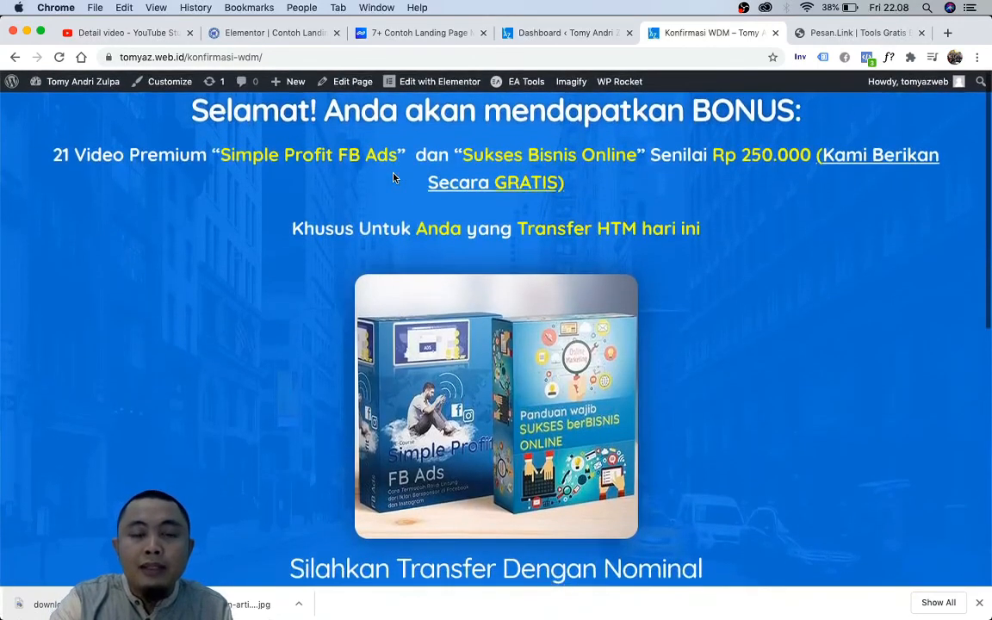
{"action": "scroll", "coordinate": [394, 178], "scroll_direction": "down", "scroll_amount": 1}
{"action": "scroll", "coordinate": [393, 178], "scroll_direction": "up", "scroll_amount": 1}
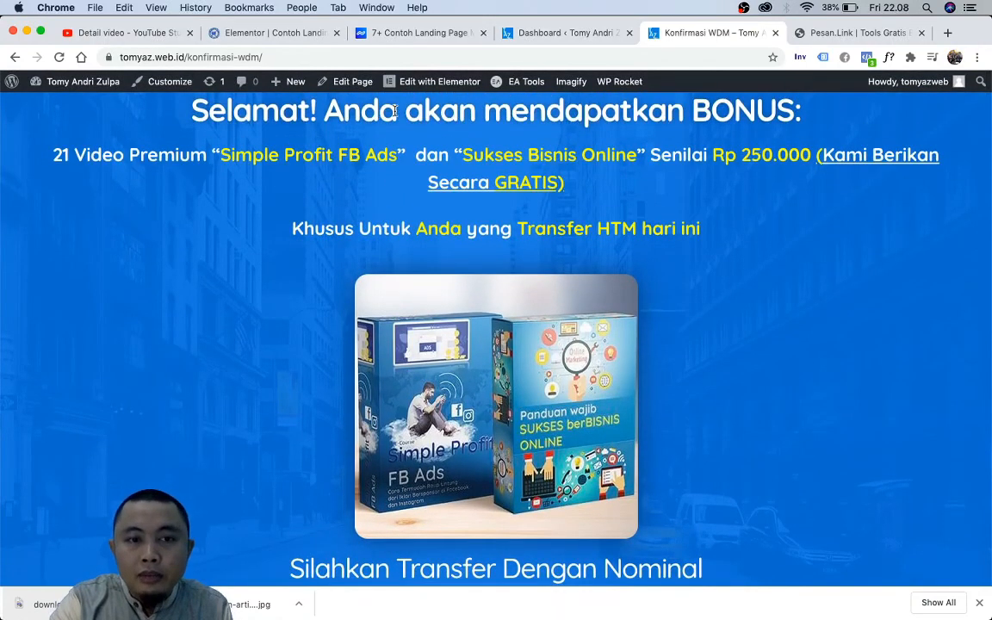
{"action": "scroll", "coordinate": [509, 181], "scroll_direction": "down", "scroll_amount": 5}
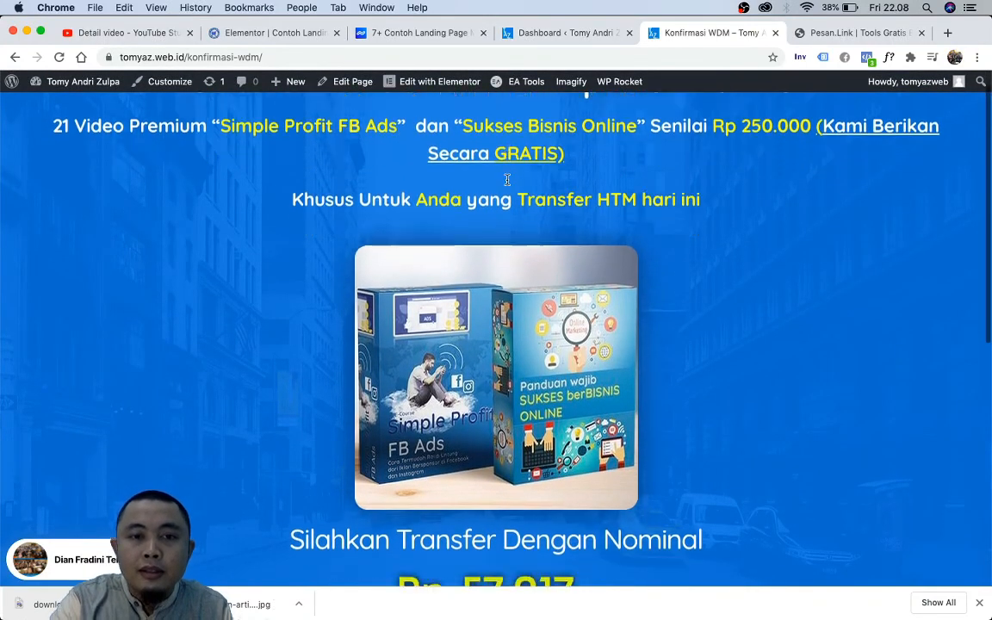
{"action": "scroll", "coordinate": [485, 263], "scroll_direction": "down", "scroll_amount": 3}
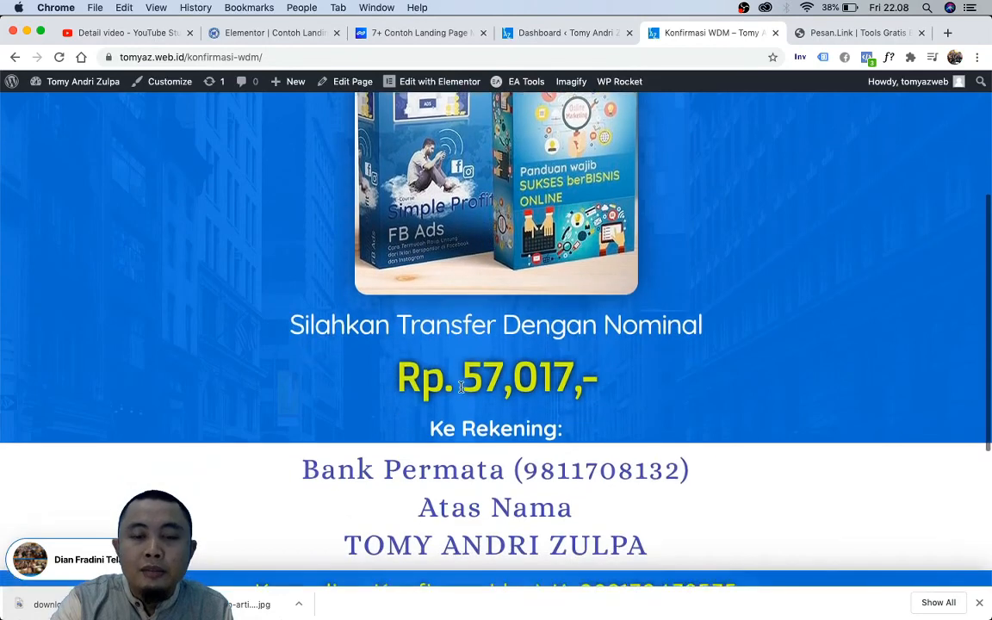
{"action": "scroll", "coordinate": [529, 290], "scroll_direction": "down", "scroll_amount": 4}
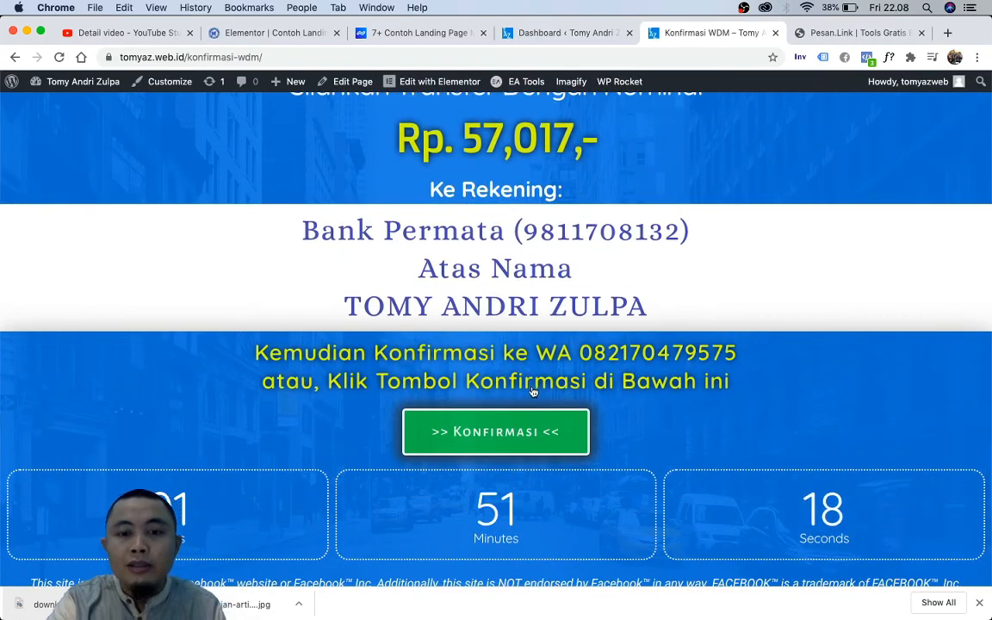
{"action": "scroll", "coordinate": [499, 356], "scroll_direction": "down", "scroll_amount": 1}
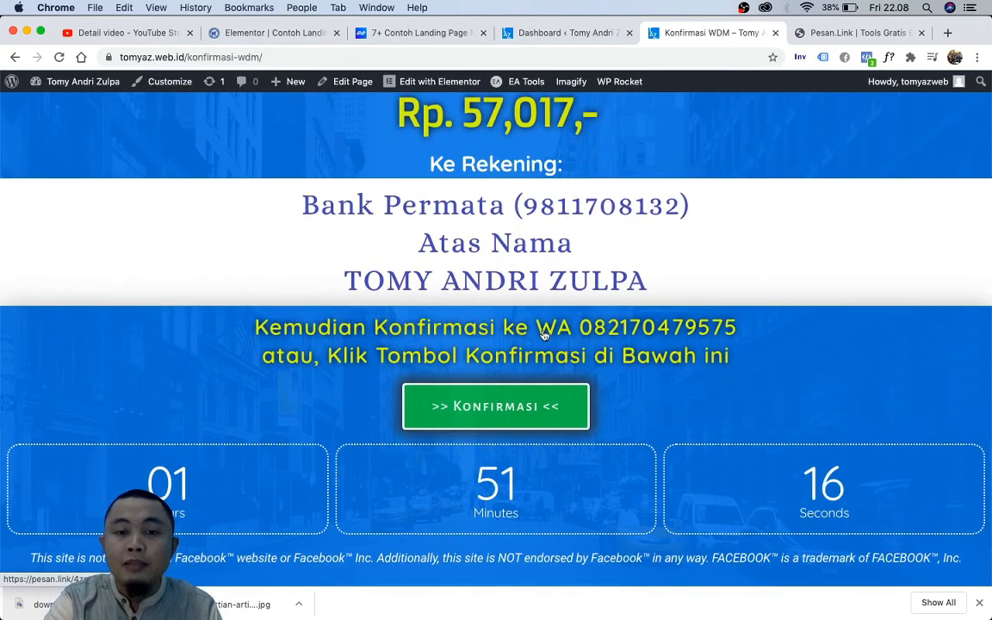
Step: Select the confirmation page's full web address and compare it with the link set on the "Beli Sekarang" button in Elementor
{"action": "left_click", "coordinate": [215, 57]}
{"action": "left_click", "coordinate": [214, 58]}
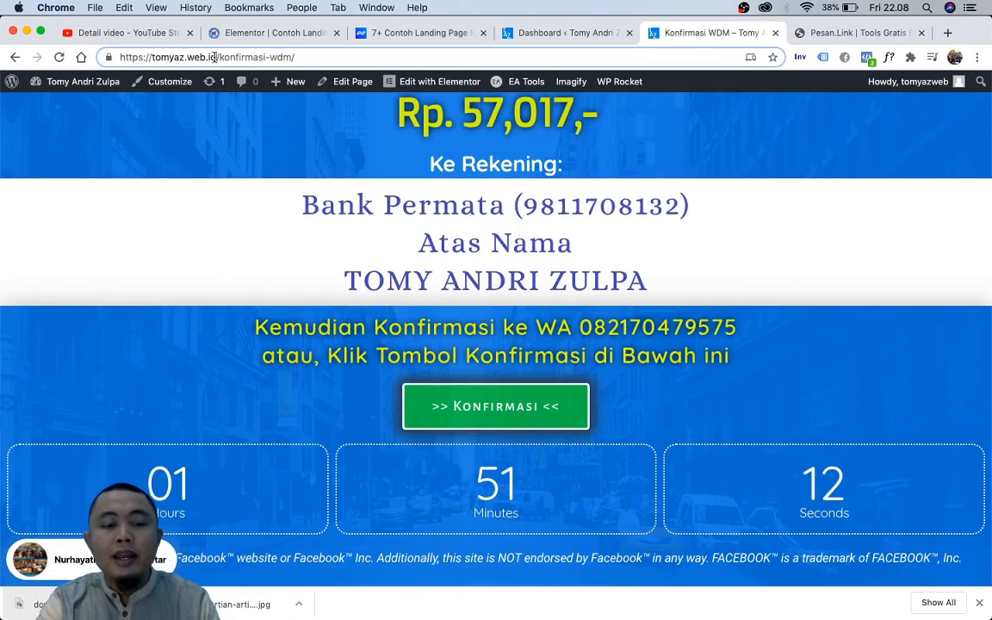
{"action": "key", "text": "super+a"}
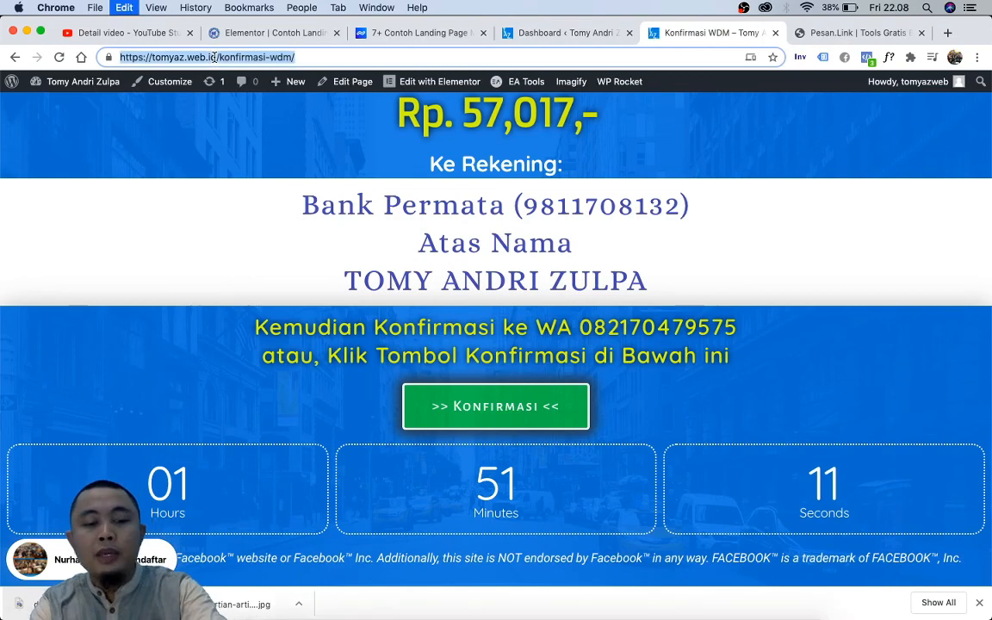
{"action": "left_click", "coordinate": [521, 35]}
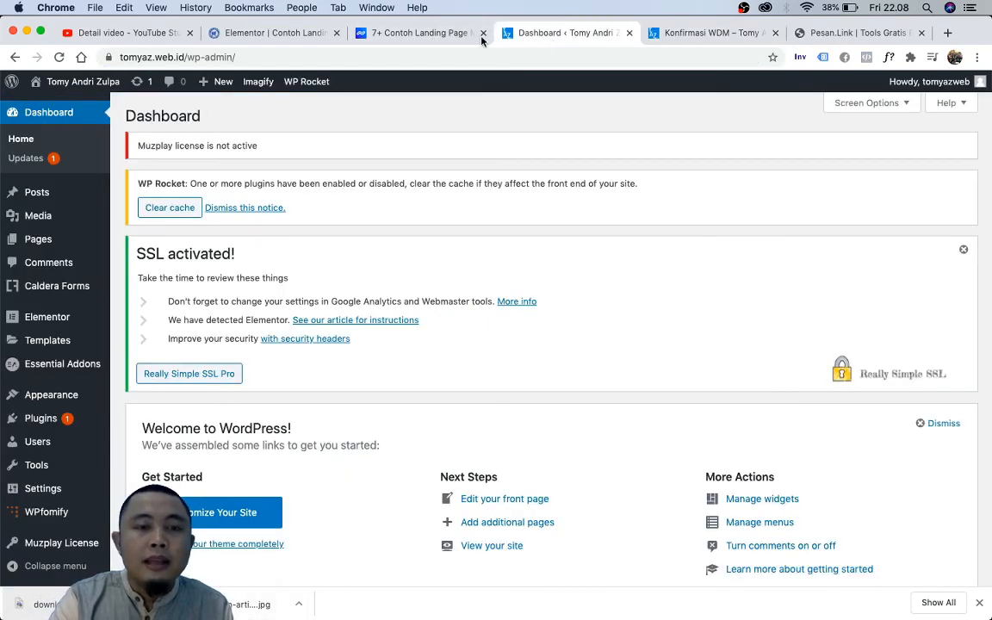
{"action": "left_click", "coordinate": [267, 33]}
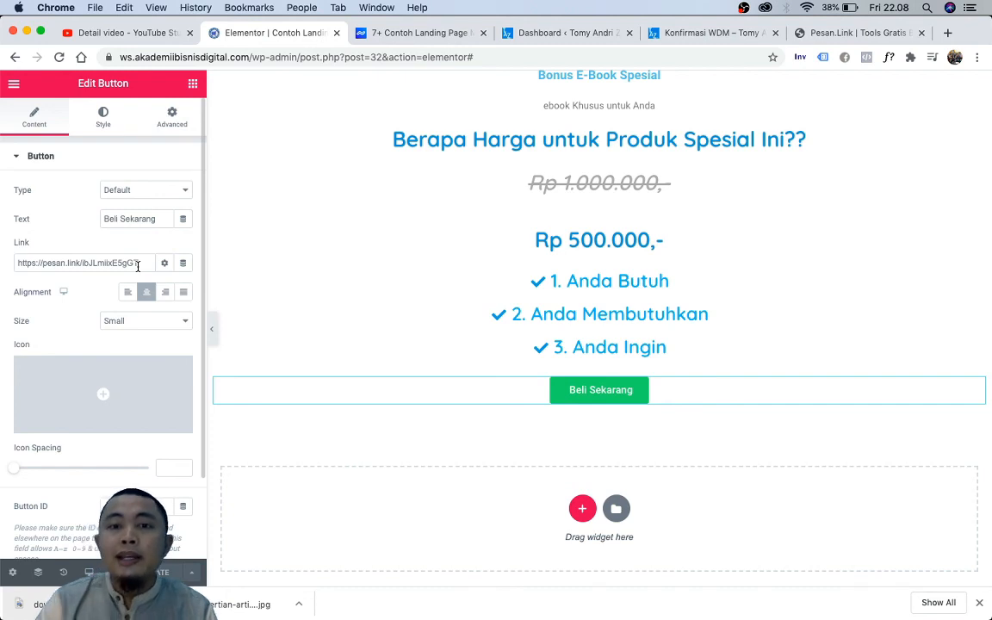
{"action": "left_click", "coordinate": [718, 37]}
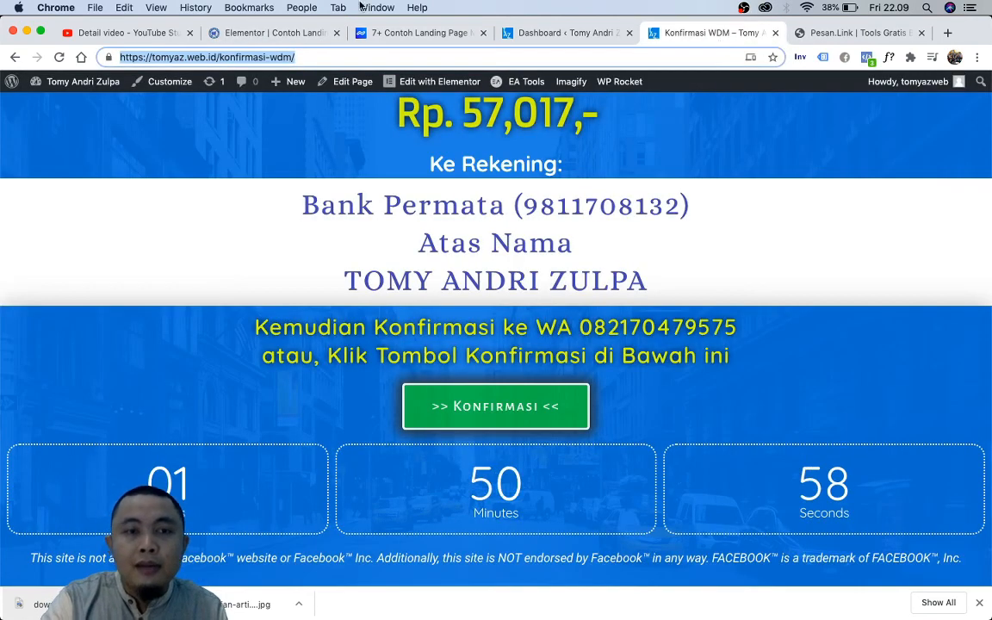
{"action": "left_click", "coordinate": [287, 32]}
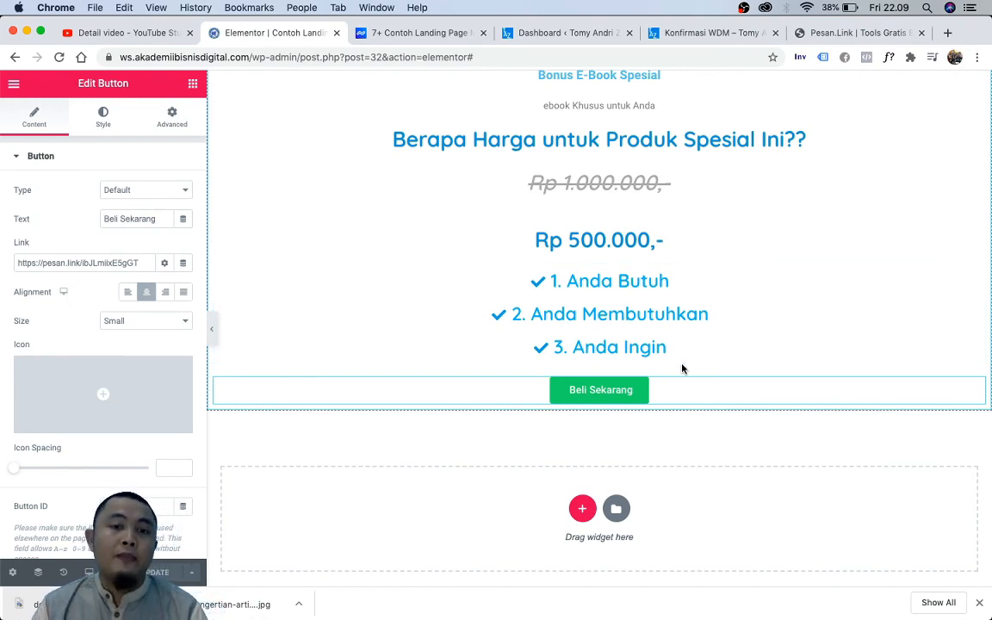
Step: Review the landing page from the video section through the testimonials and bonus down to the price section and "Beli Sekarang" button
{"action": "scroll", "coordinate": [682, 369], "scroll_direction": "up", "scroll_amount": 15}
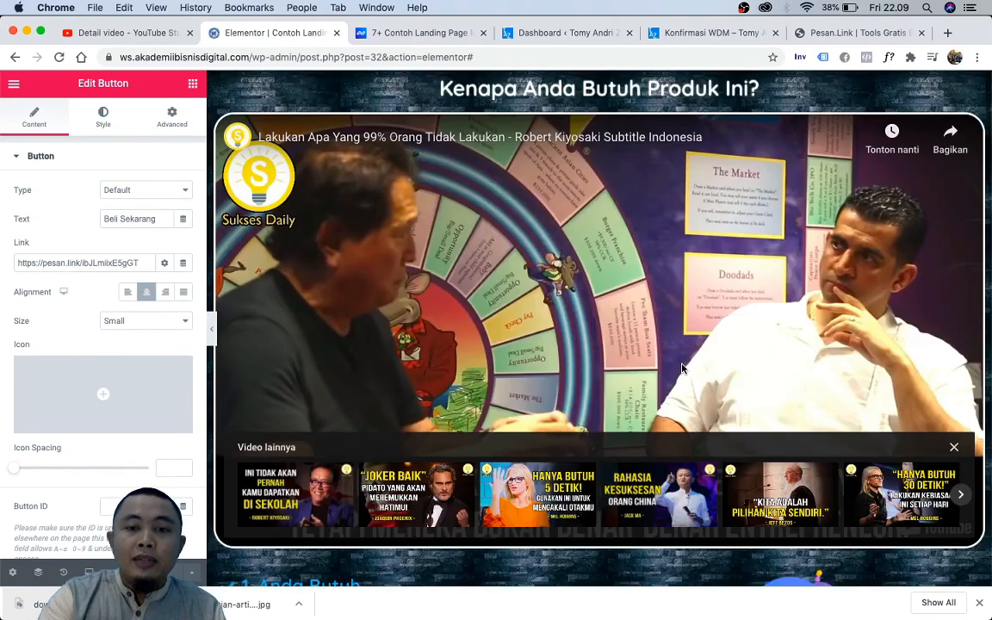
{"action": "scroll", "coordinate": [682, 369], "scroll_direction": "down", "scroll_amount": 10}
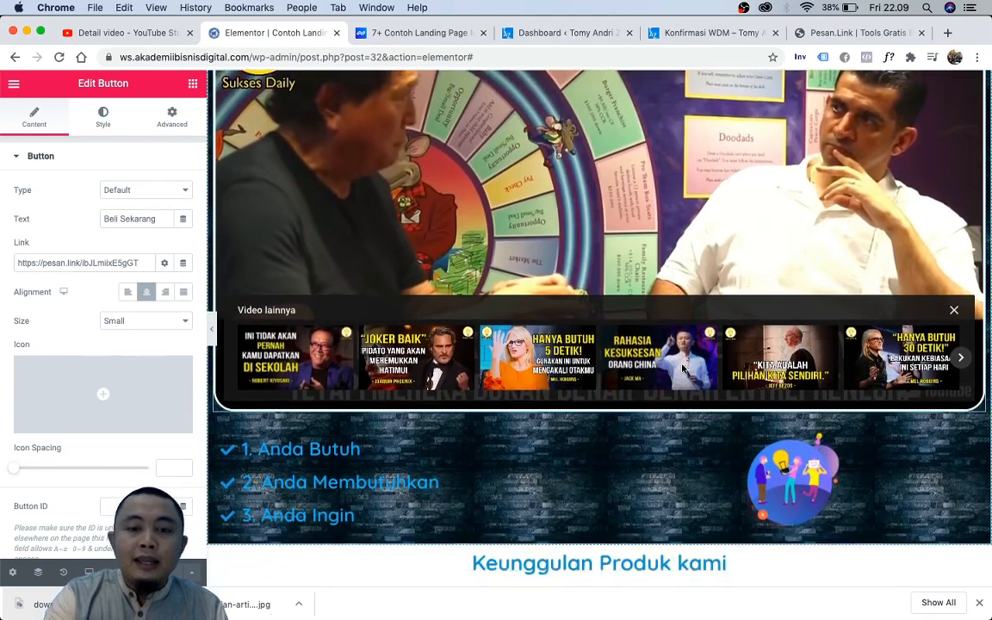
{"action": "scroll", "coordinate": [682, 368], "scroll_direction": "up", "scroll_amount": 8}
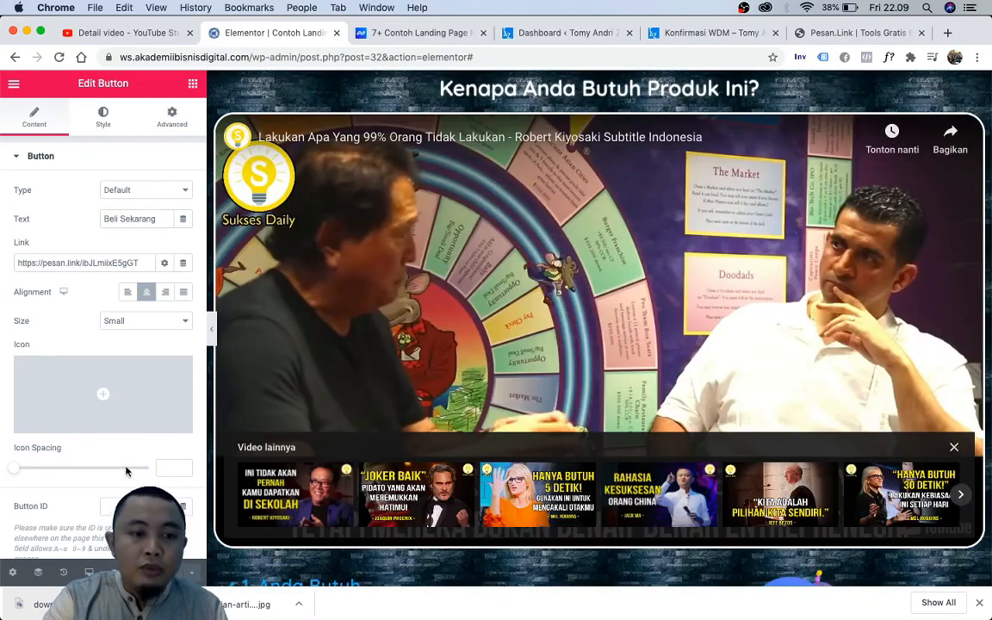
{"action": "scroll", "coordinate": [523, 241], "scroll_direction": "down", "scroll_amount": 8}
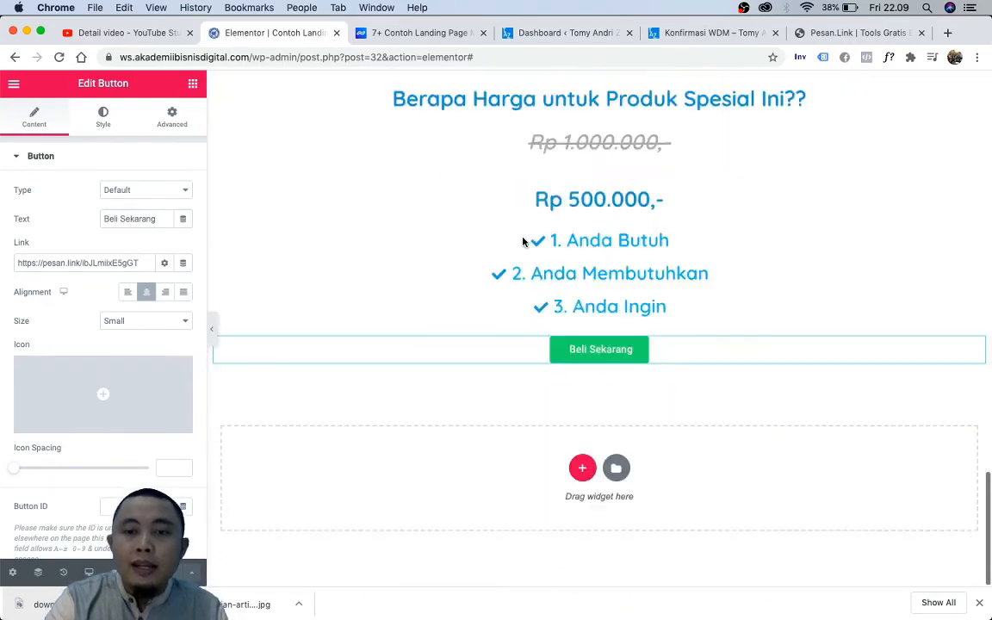
{"action": "scroll", "coordinate": [522, 241], "scroll_direction": "up", "scroll_amount": 10}
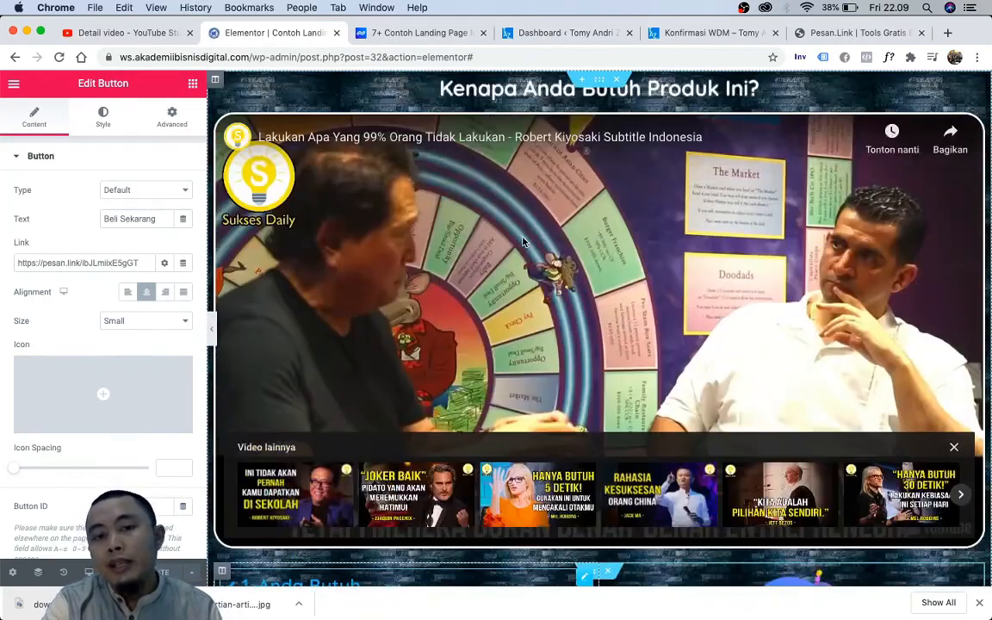
{"action": "scroll", "coordinate": [523, 241], "scroll_direction": "down", "scroll_amount": 8}
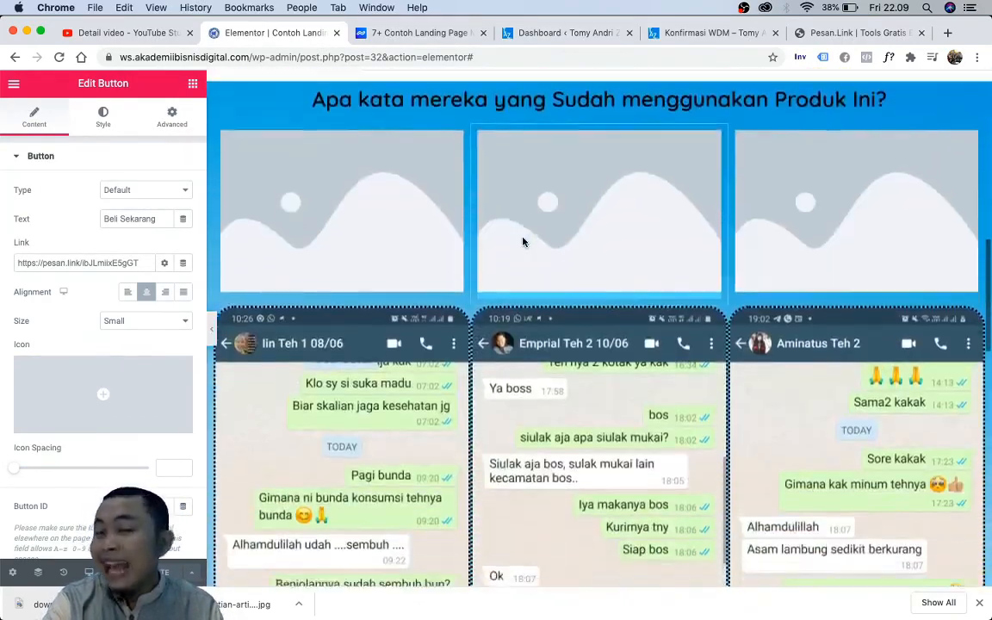
{"action": "scroll", "coordinate": [523, 242], "scroll_direction": "down", "scroll_amount": 6}
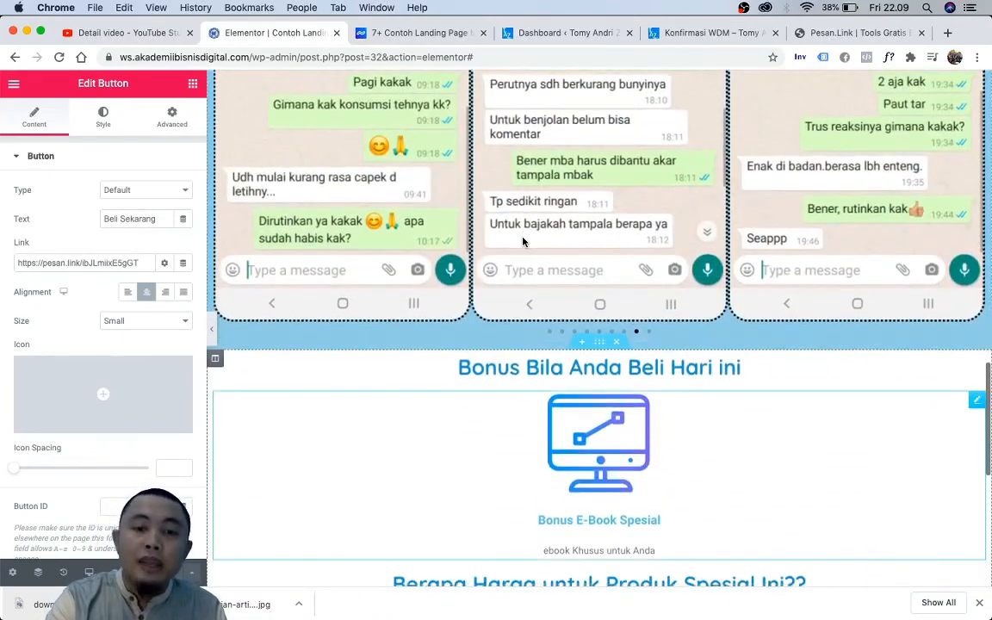
{"action": "scroll", "coordinate": [523, 241], "scroll_direction": "down", "scroll_amount": 5}
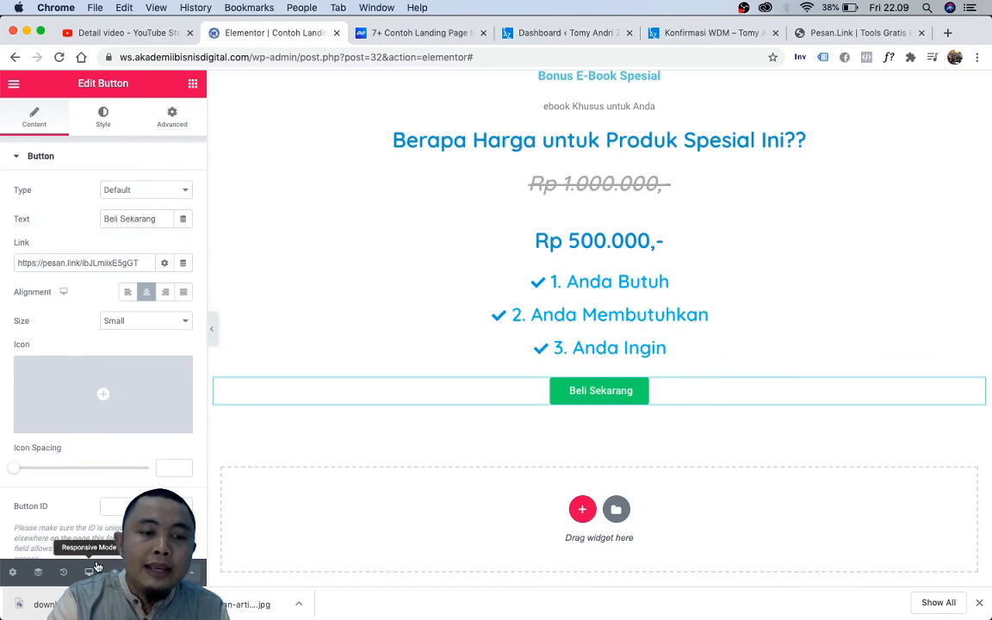
Step: In the Mobile preview, set the width of the illustration below the "Kenapa Anda Butuh Produk Ini?" checklist to 41%
{"action": "left_click", "coordinate": [91, 571]}
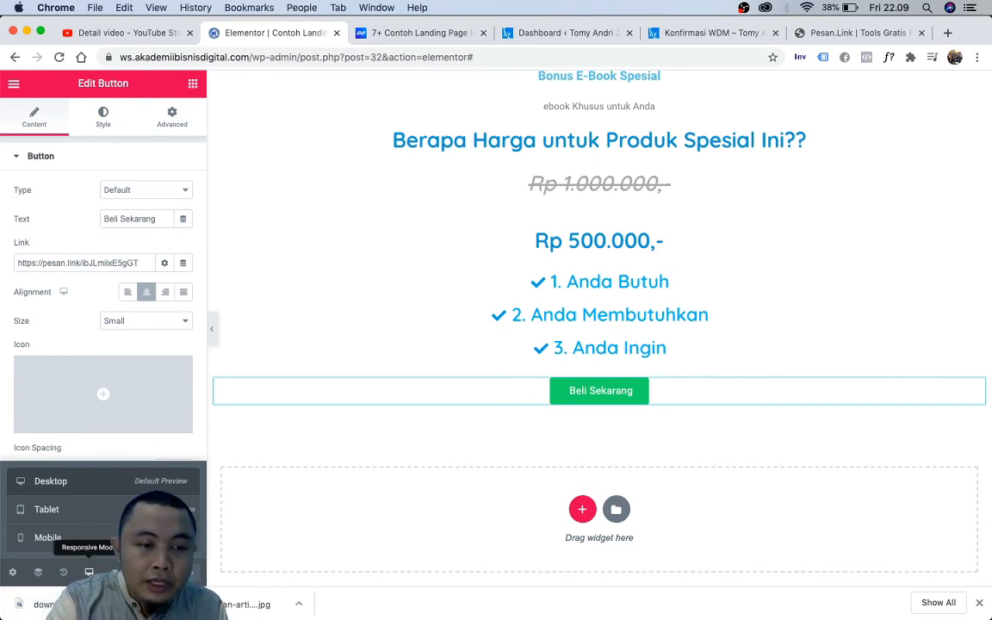
{"action": "left_click", "coordinate": [87, 540]}
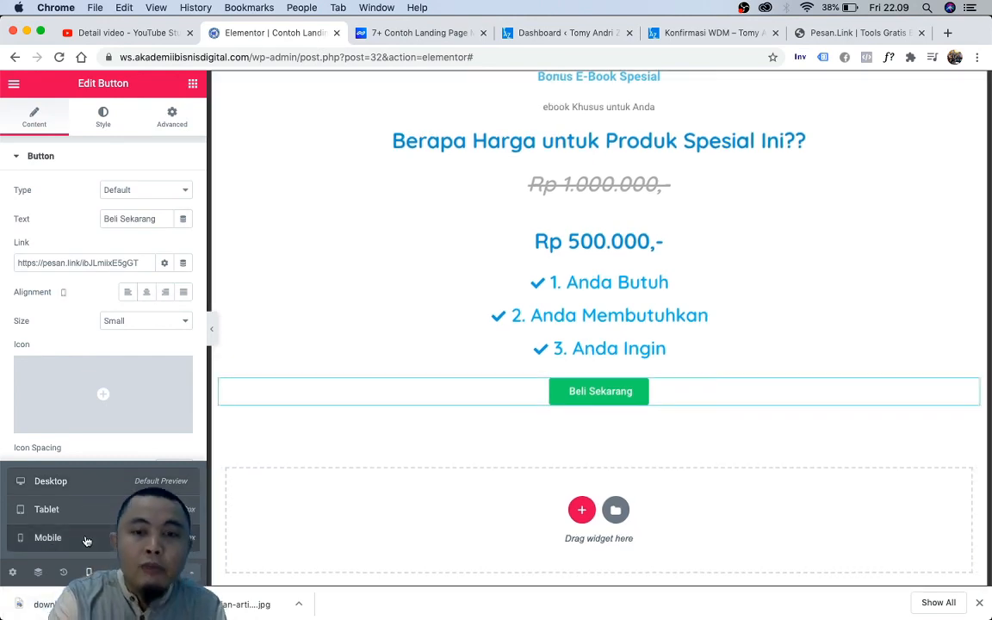
{"action": "scroll", "coordinate": [605, 379], "scroll_direction": "down", "scroll_amount": 10}
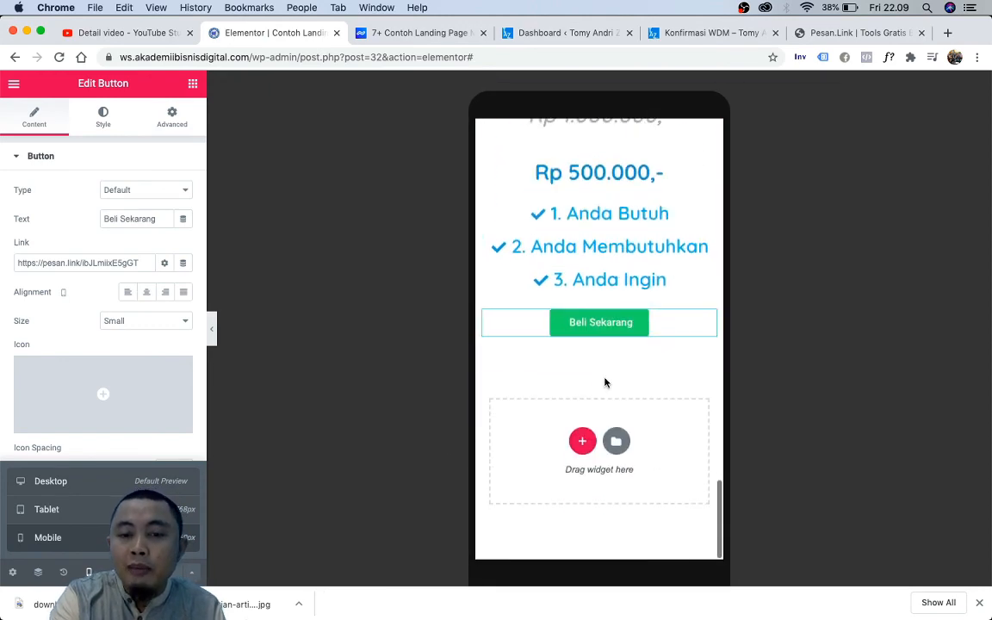
{"action": "scroll", "coordinate": [604, 383], "scroll_direction": "up", "scroll_amount": 10}
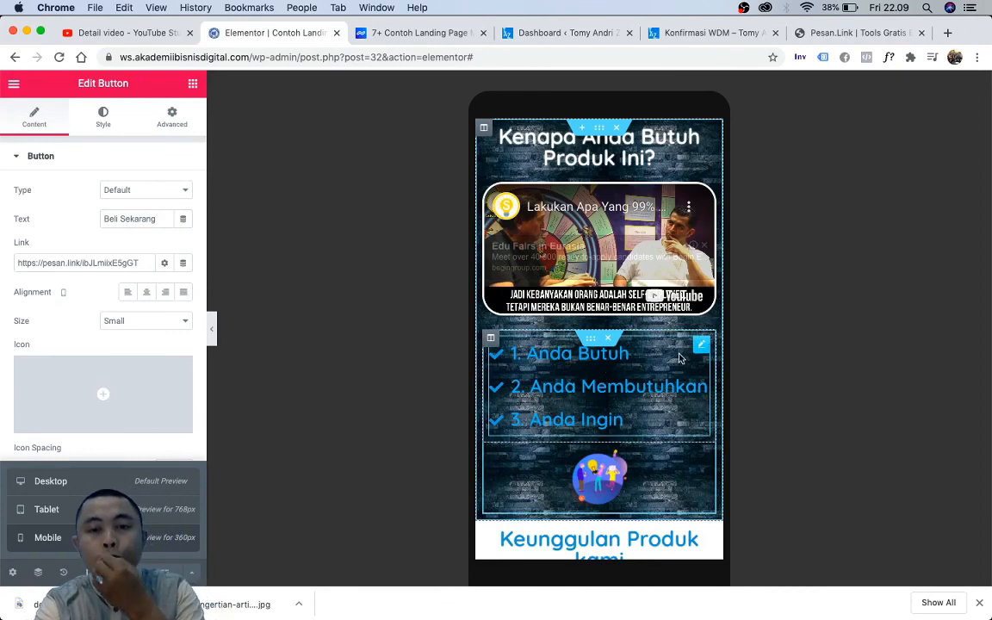
{"action": "scroll", "coordinate": [680, 353], "scroll_direction": "down", "scroll_amount": 2}
{"action": "scroll", "coordinate": [679, 351], "scroll_direction": "up", "scroll_amount": 2}
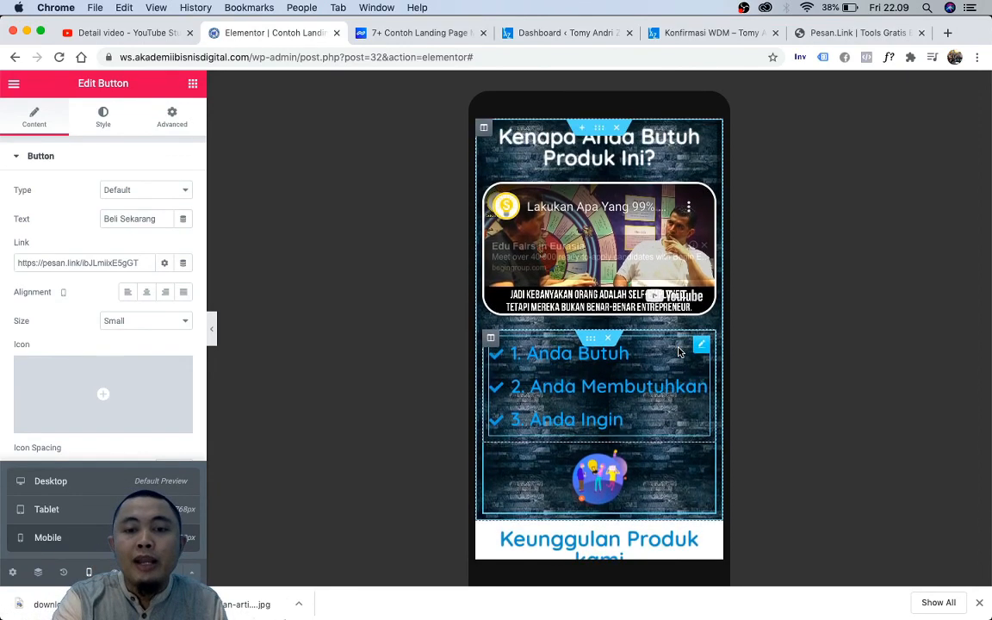
{"action": "left_click", "coordinate": [696, 466]}
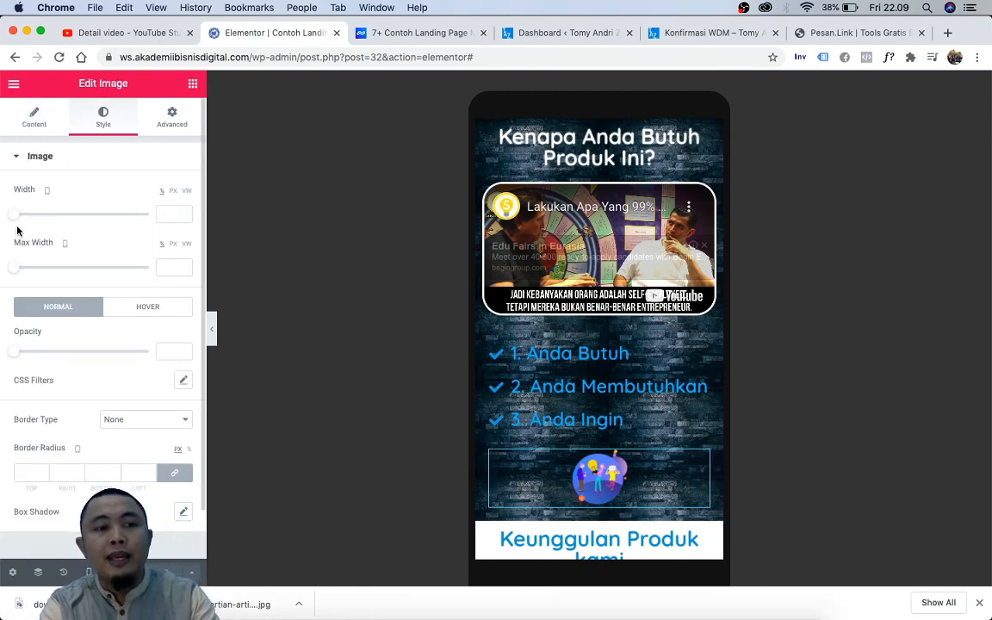
{"action": "left_click_drag", "start_coordinate": [16, 222], "coordinate": [71, 220]}
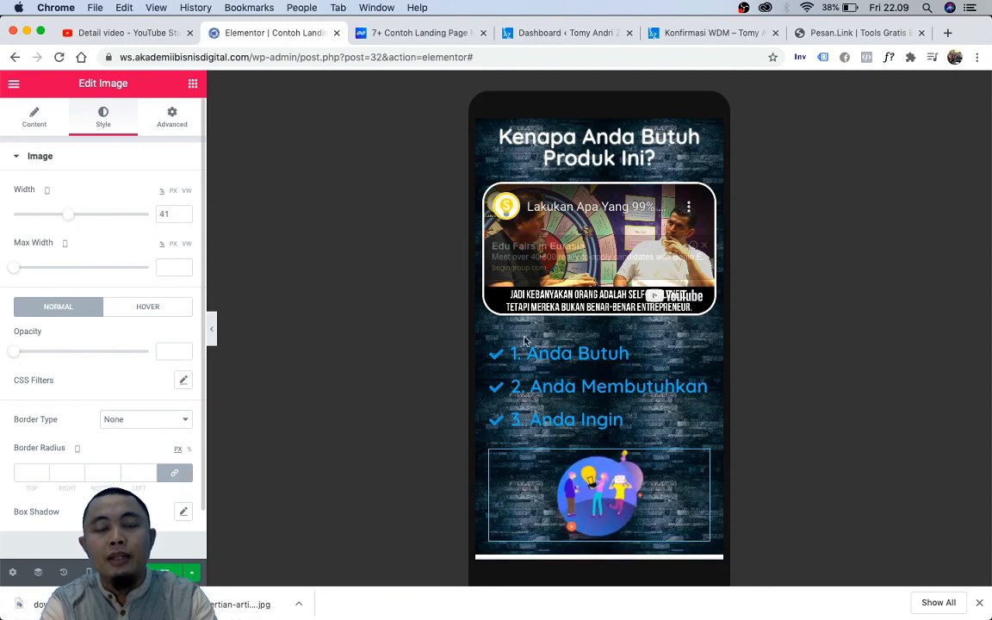
Step: Review the mobile layout from the product advantages down to the "Beli Sekarang" button, and switch to the "4 Hal yang Harus Ada" presentation slide
{"action": "scroll", "coordinate": [534, 344], "scroll_direction": "down", "scroll_amount": 10}
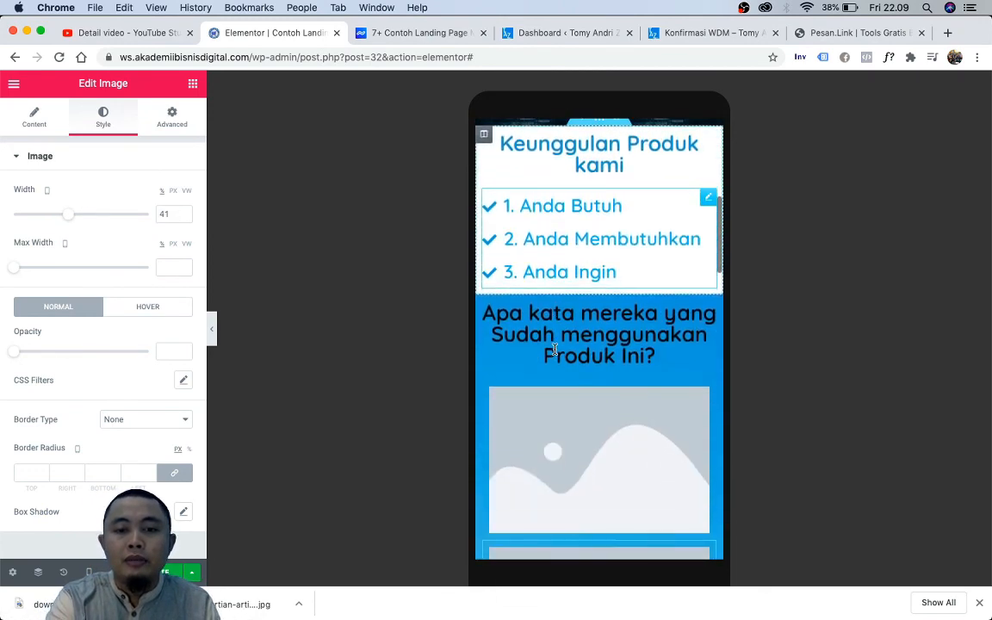
{"action": "scroll", "coordinate": [555, 349], "scroll_direction": "down", "scroll_amount": 5}
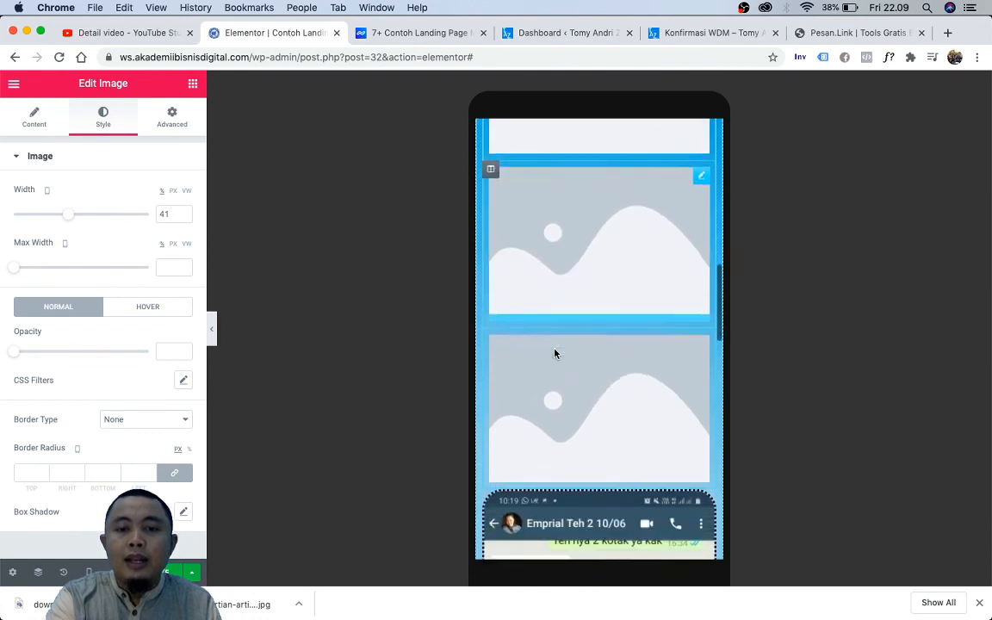
{"action": "scroll", "coordinate": [555, 354], "scroll_direction": "down", "scroll_amount": 10}
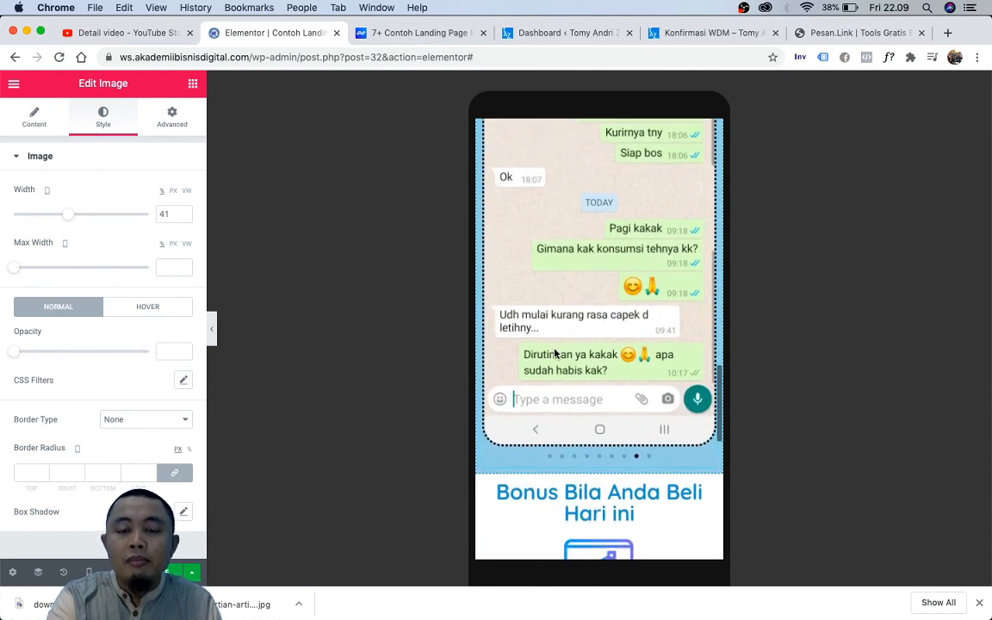
{"action": "scroll", "coordinate": [555, 353], "scroll_direction": "down", "scroll_amount": 10}
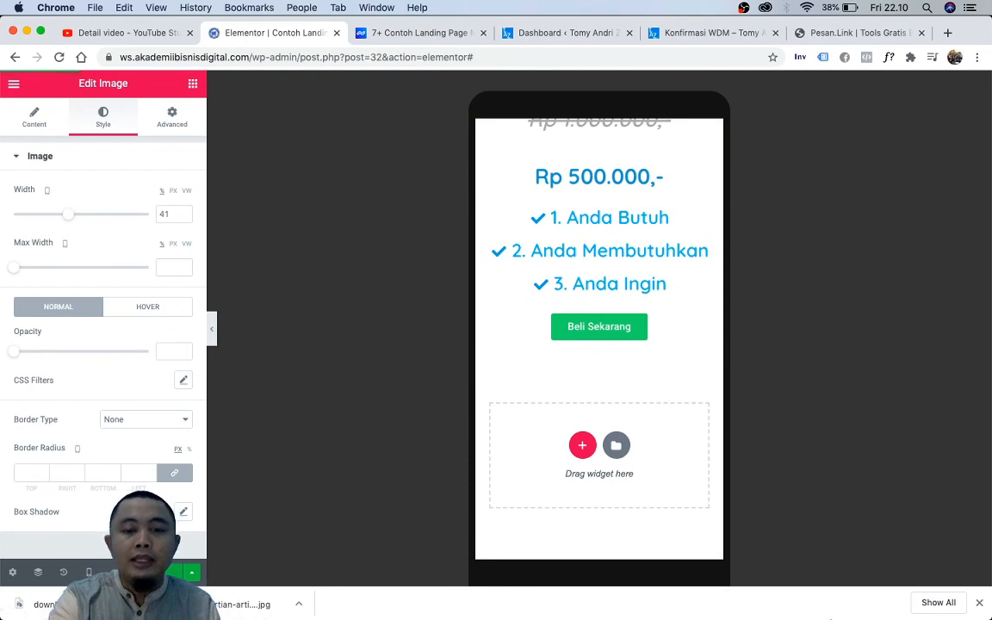
{"action": "left_click", "coordinate": [698, 584]}
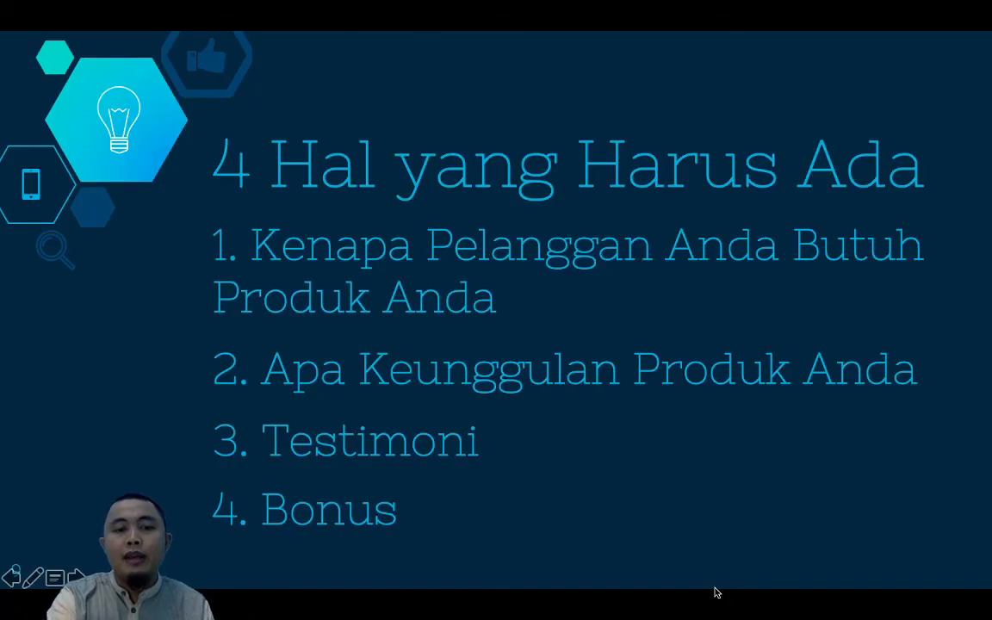